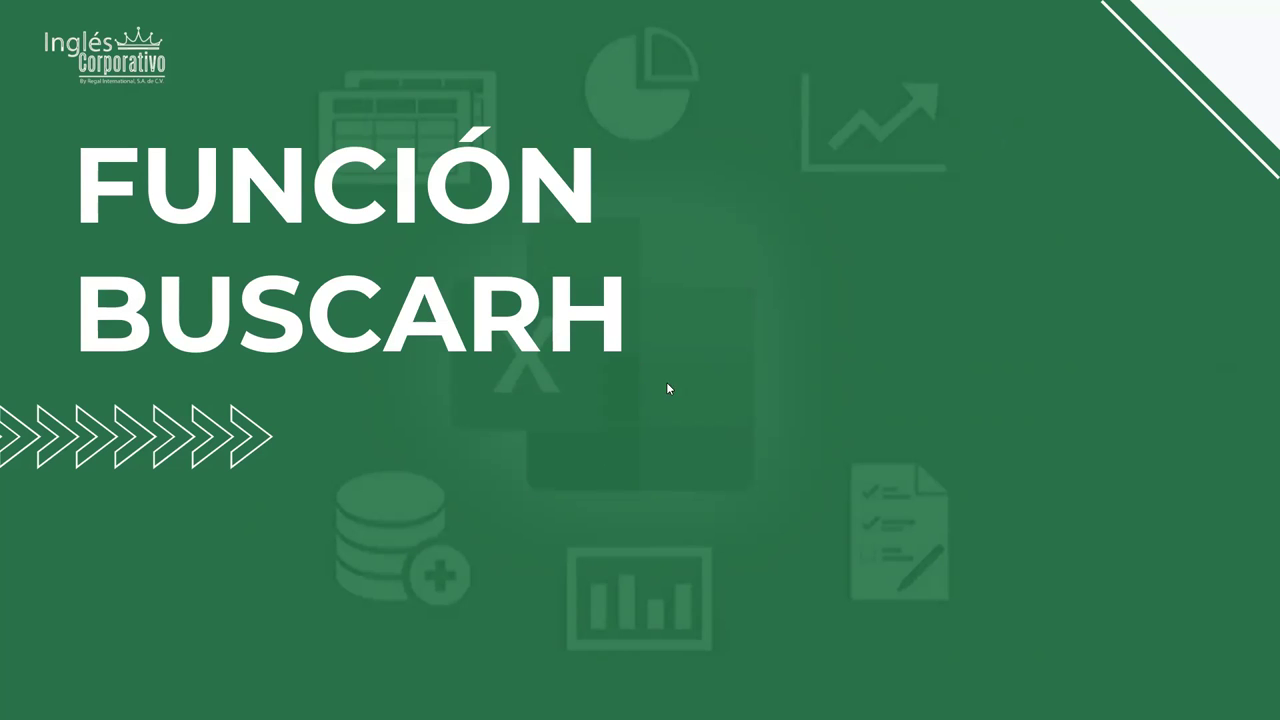
- Advance the slideshow to the slide explaining BUSCARH's 'Horizontal' meaning versus BUSCARV
left_click(744, 394)
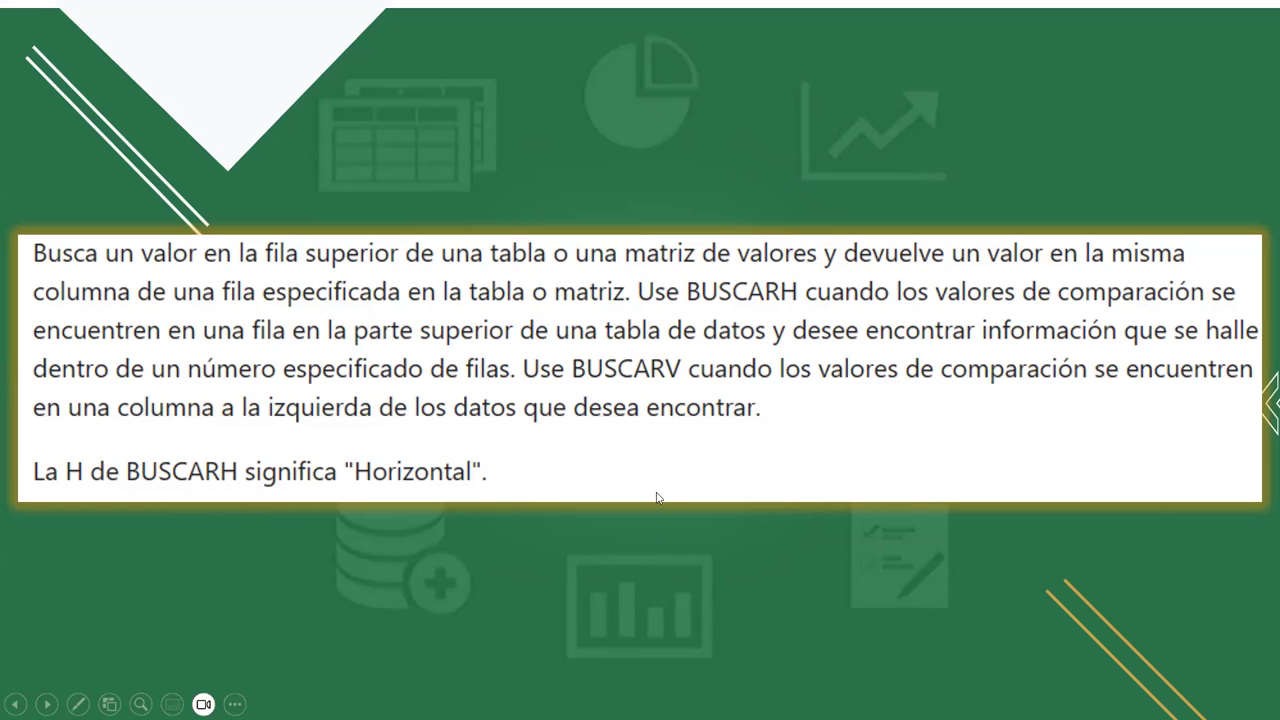
- Advance past the Sintaxis slide to the Indicador_filas and Ordenado arguments slide
left_click(808, 456)
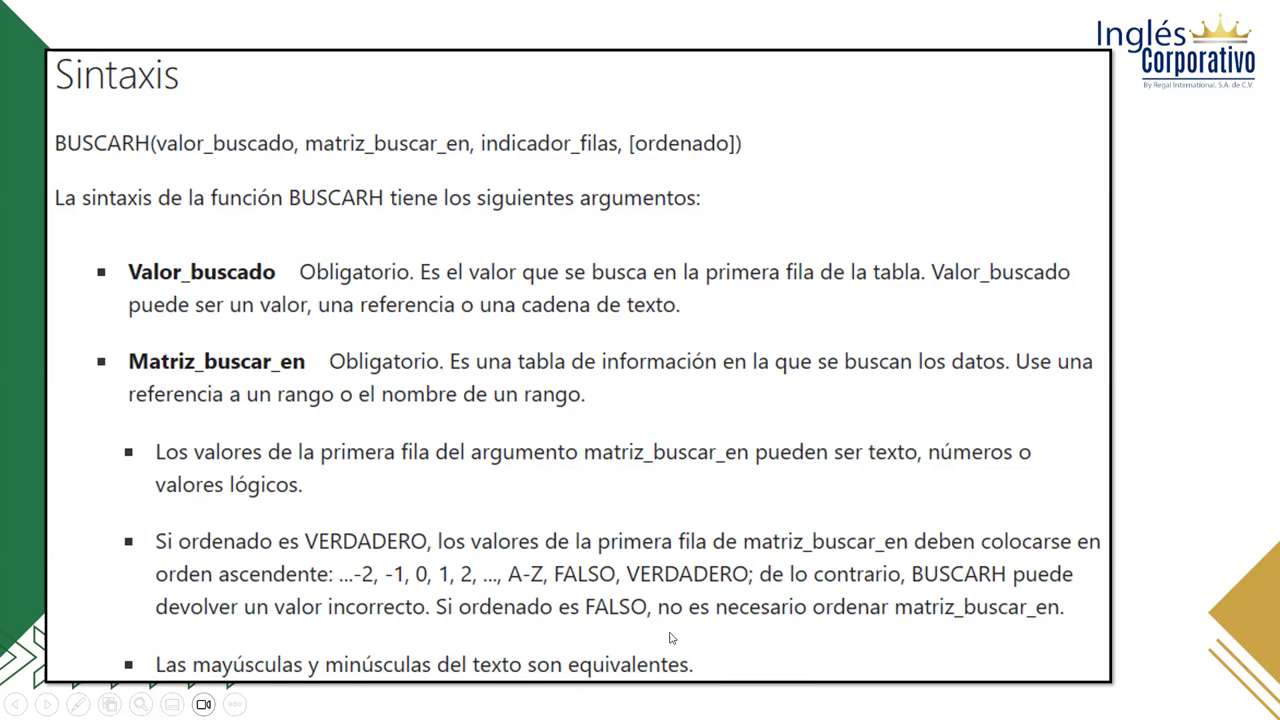
left_click(389, 375)
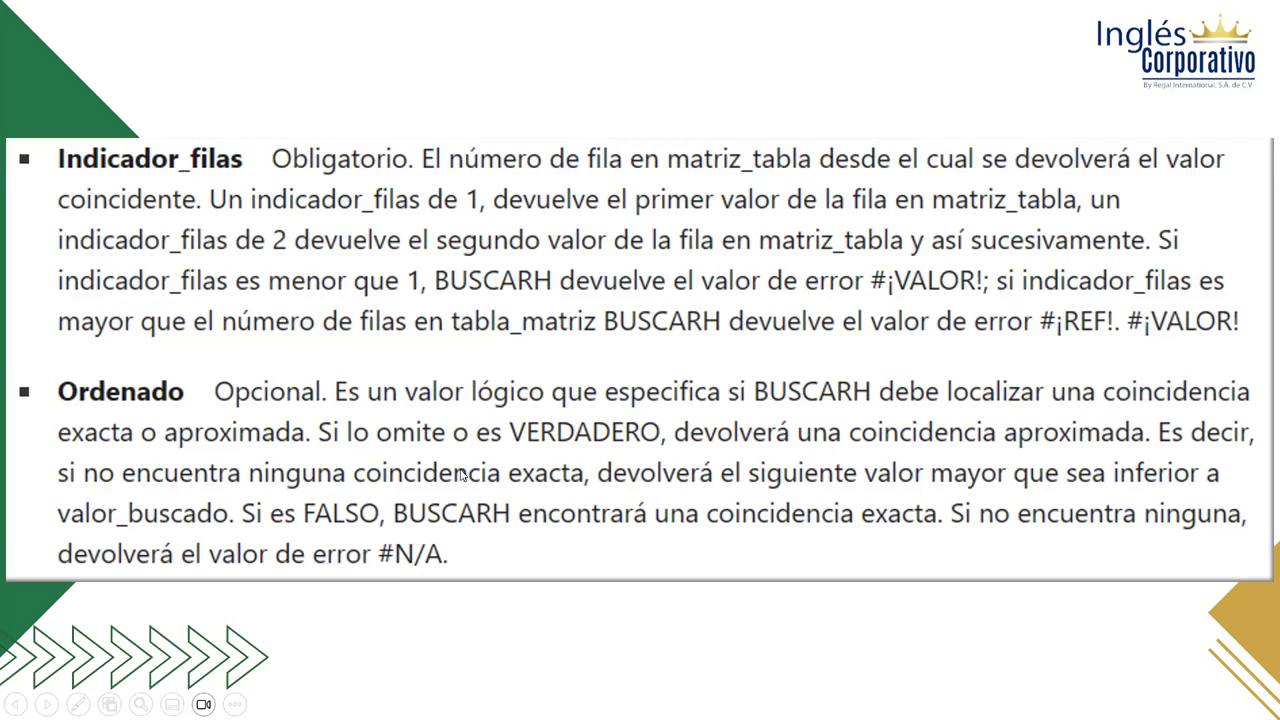
- Advance the slideshow to the EJEMPLOS examples slide
left_click(687, 577)
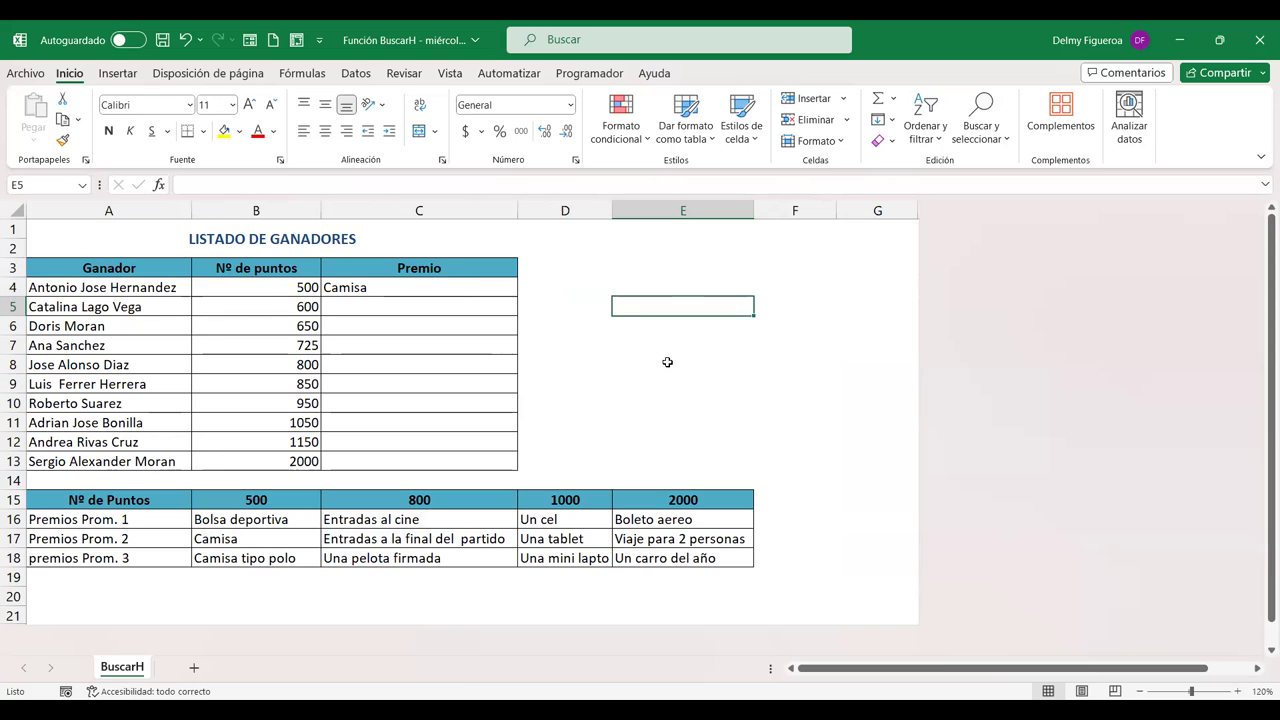
- Highlight points B4:B12 and prizes Bolsa deportiva and Camisa, then open C4's BUSCARH formula
key("ctrl+Home")
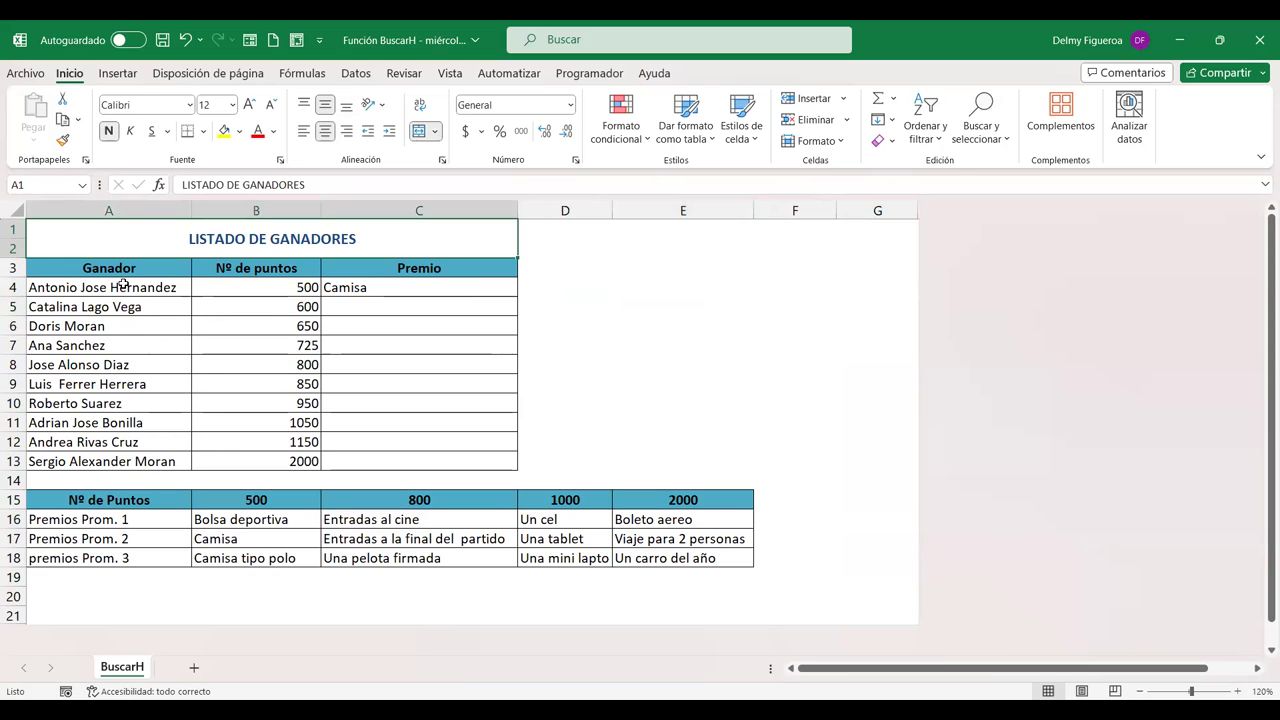
left_click_drag(282, 288, 283, 453)
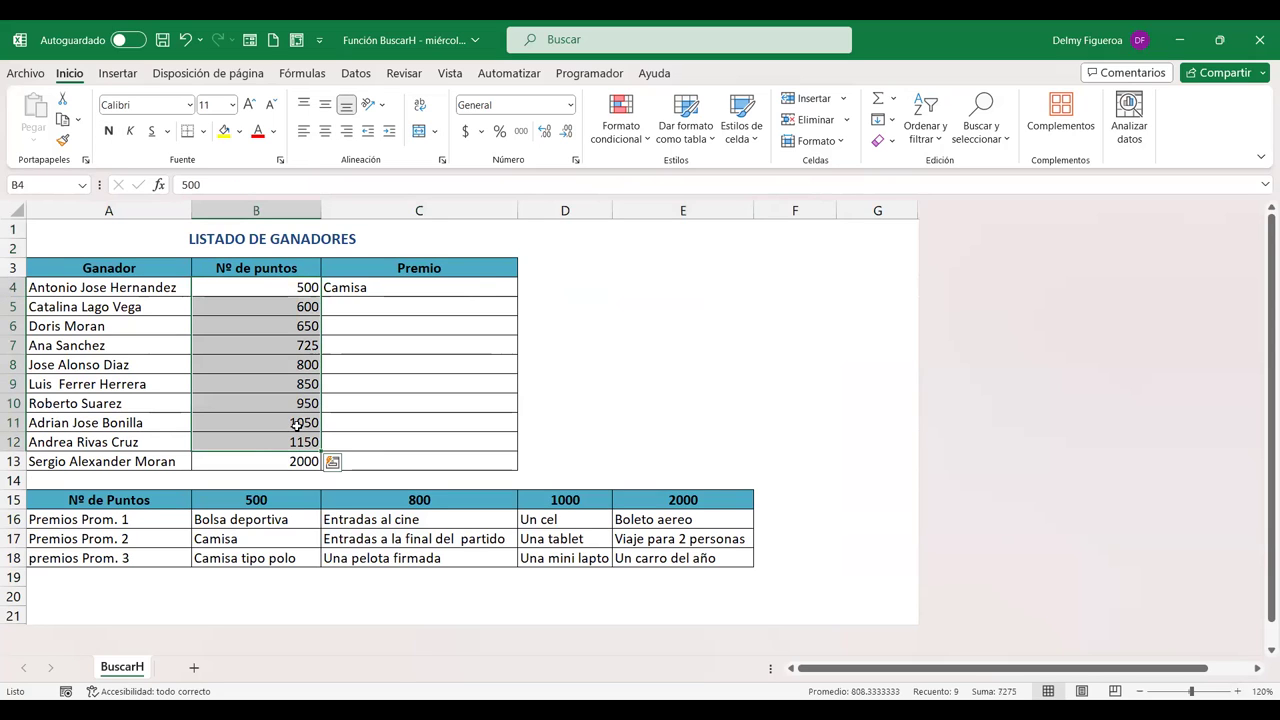
left_click(472, 287)
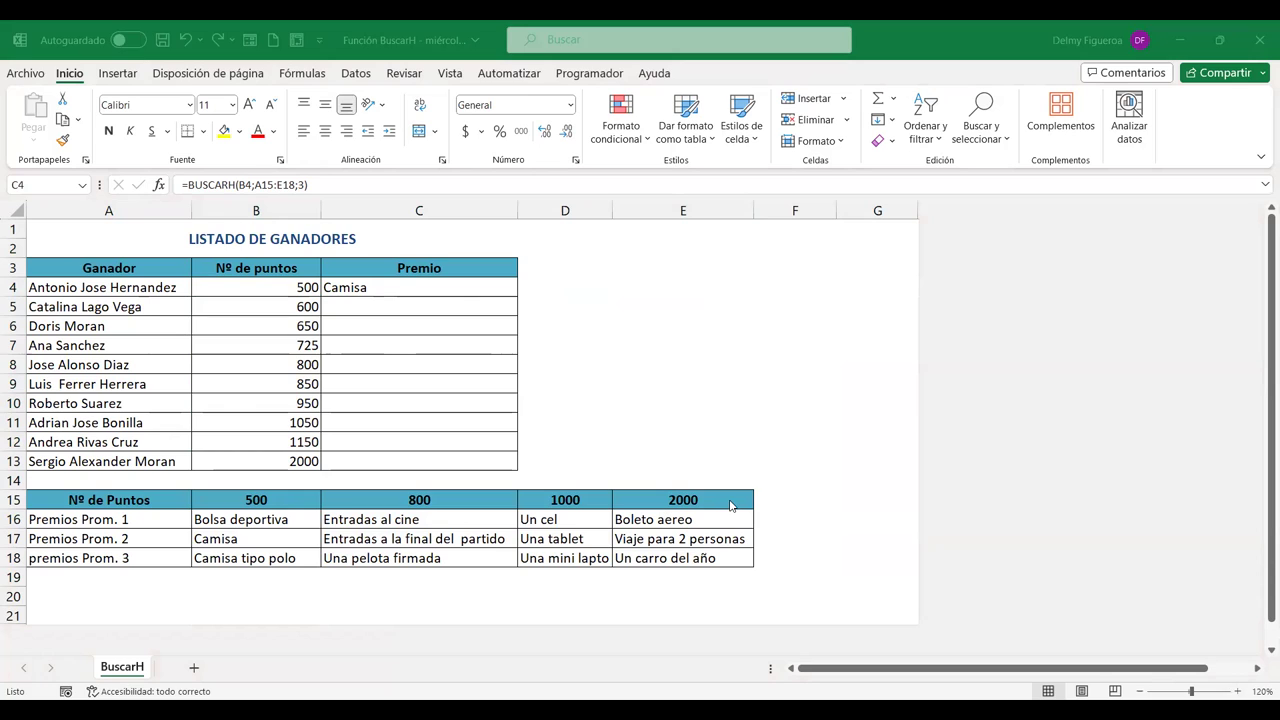
left_click(273, 520)
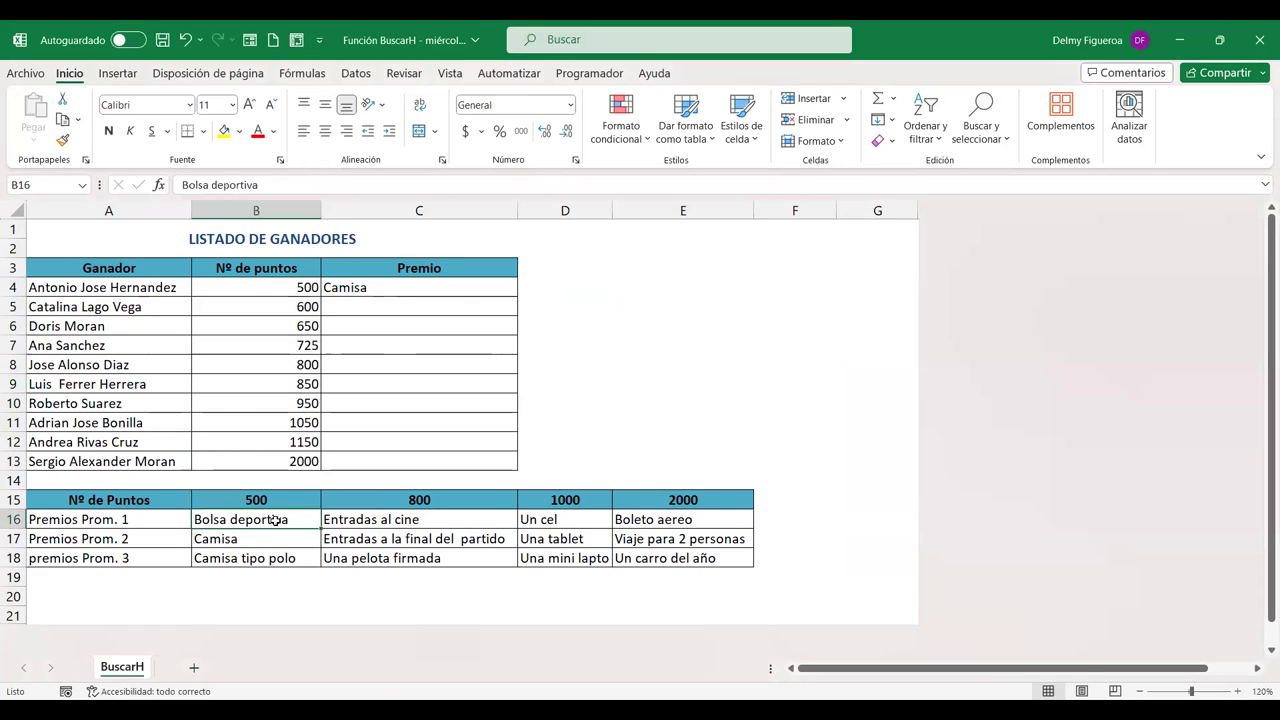
left_click(241, 540)
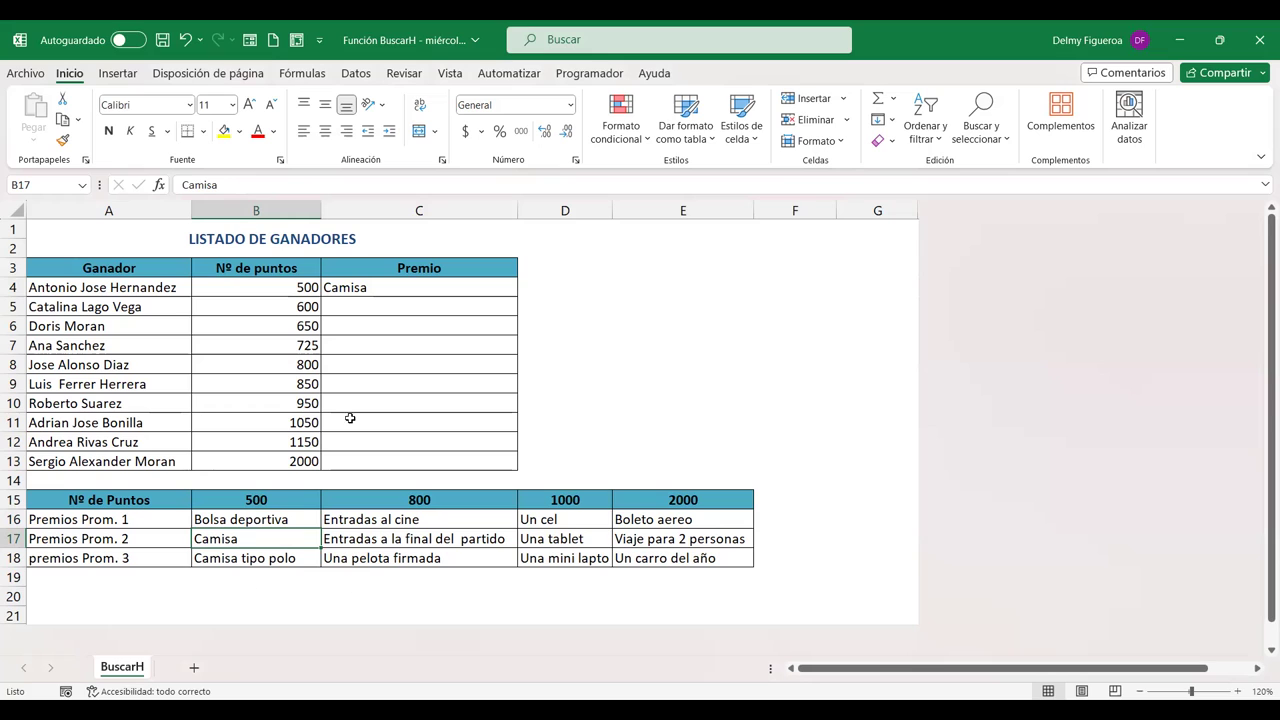
double_click(419, 289)
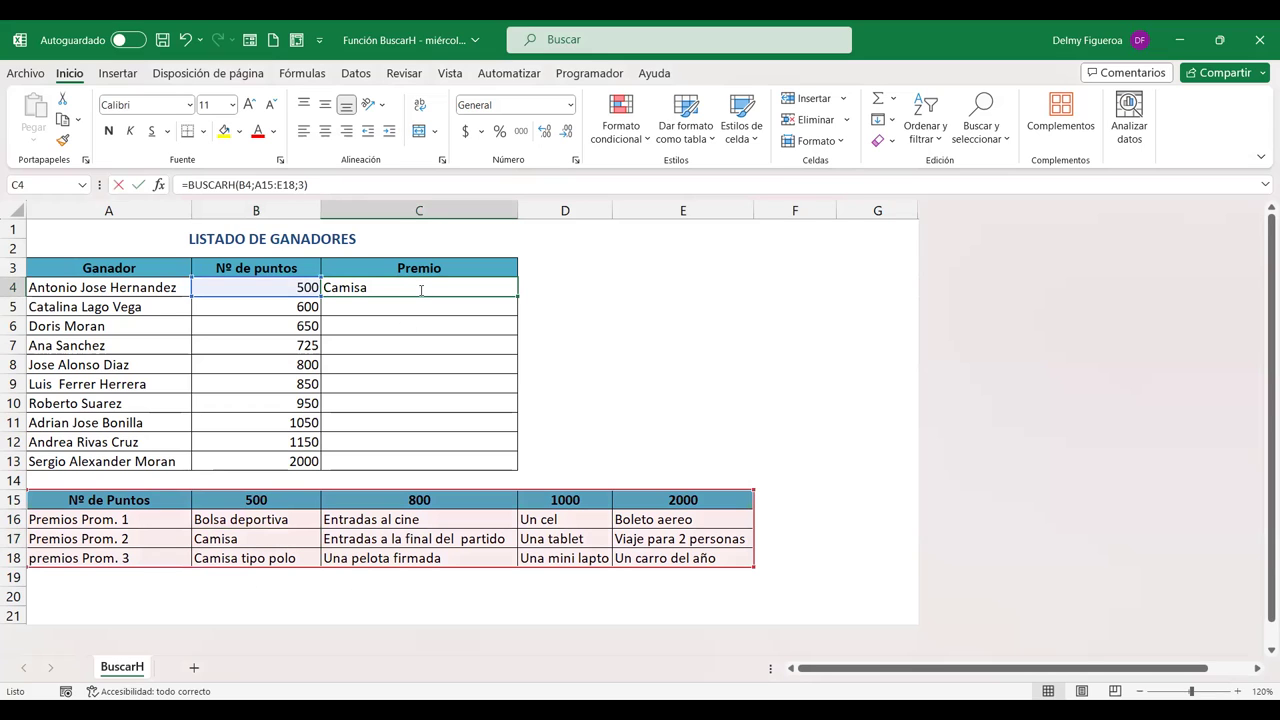
double_click(421, 290)
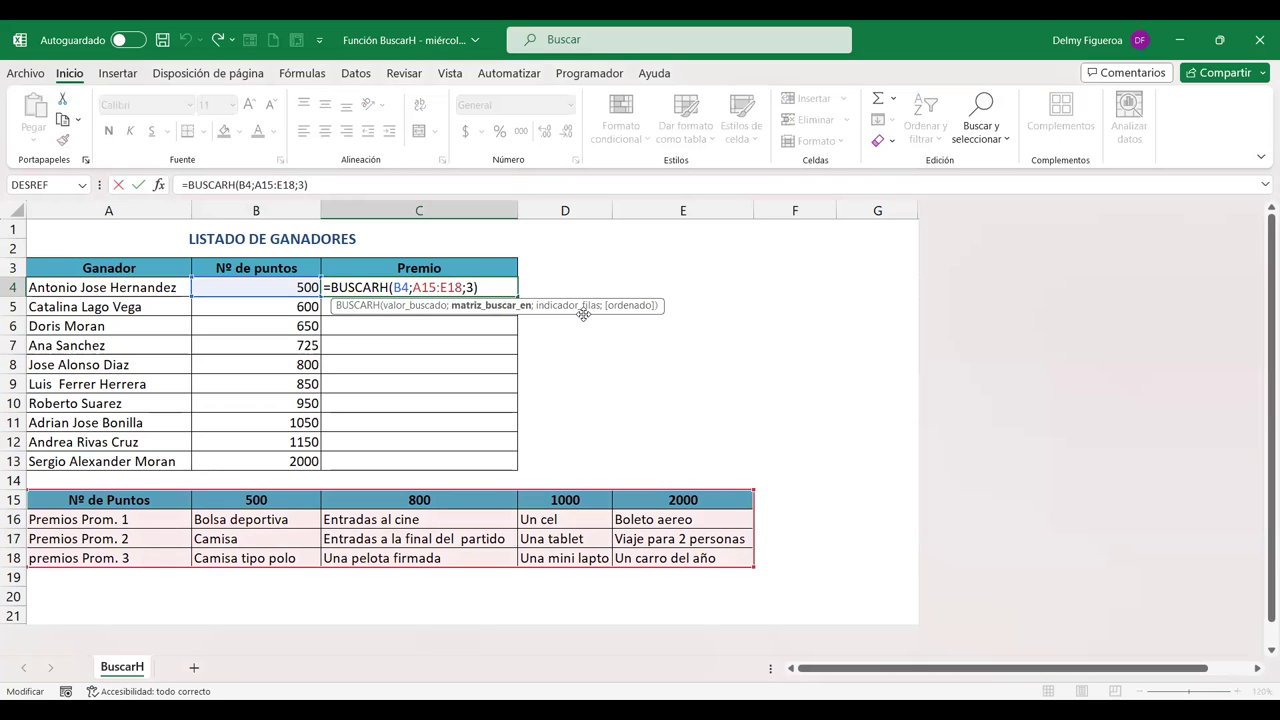
left_click(400, 288)
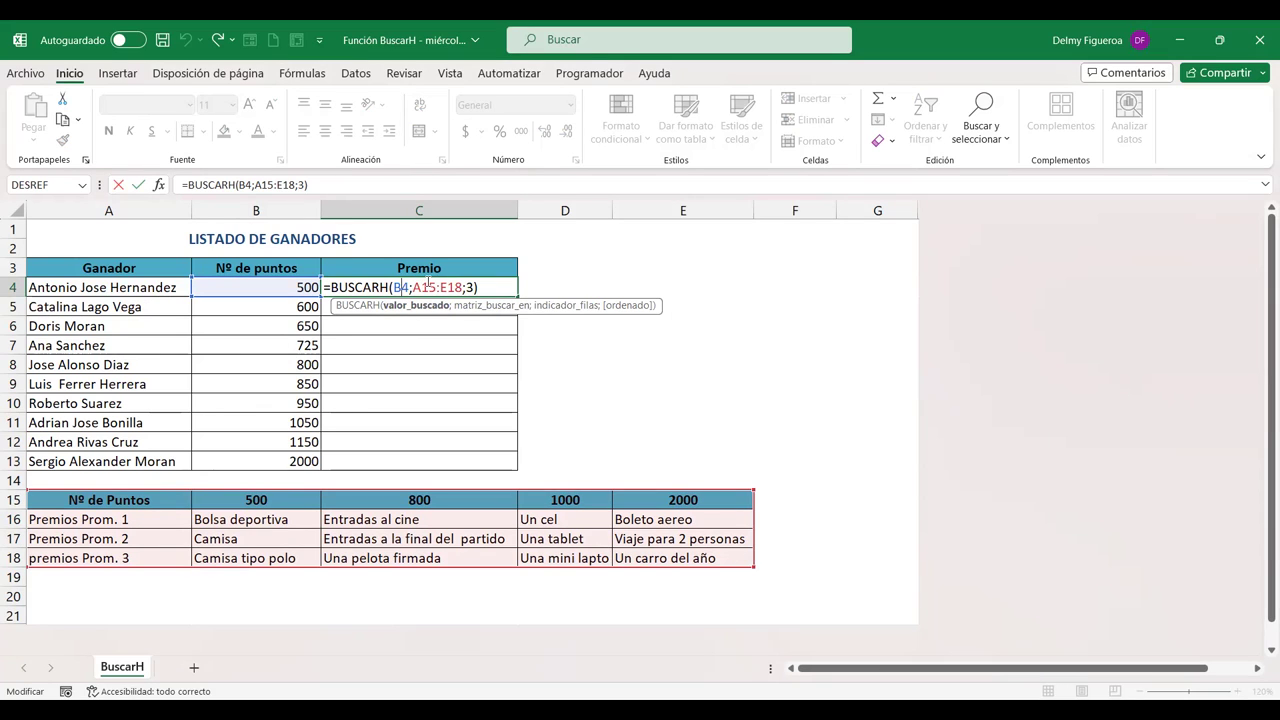
left_click(428, 284)
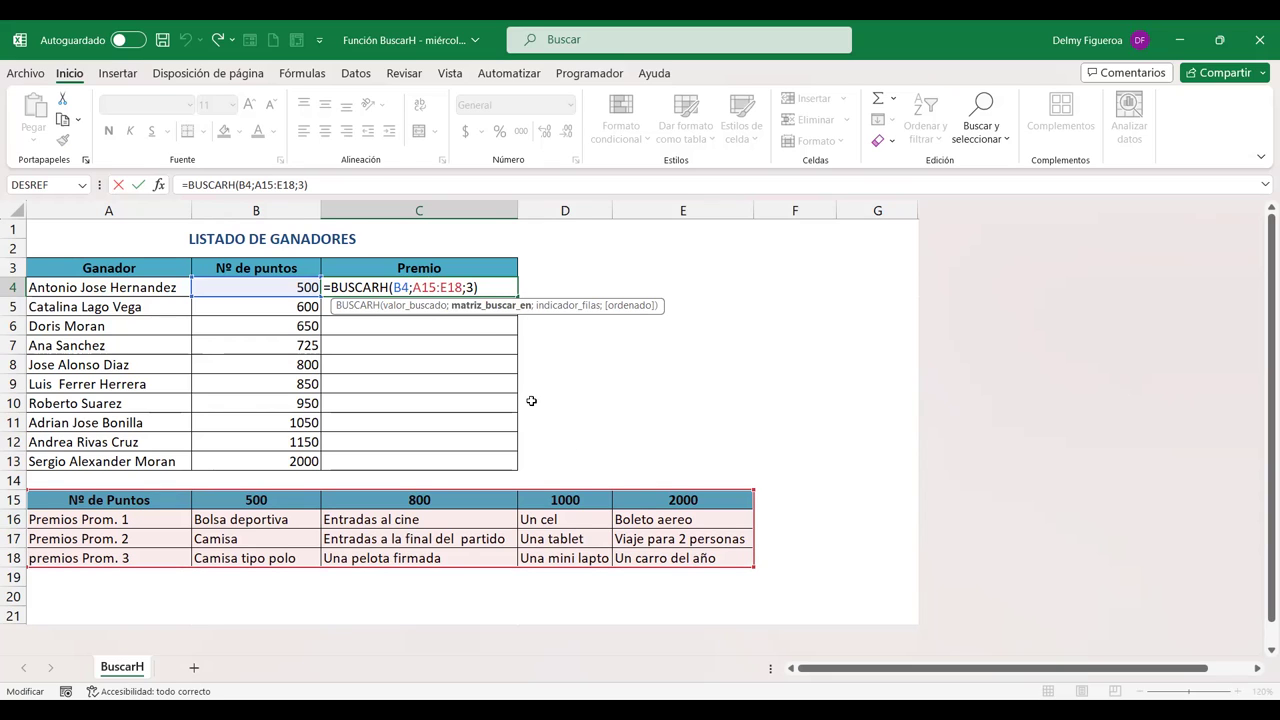
- Point out the row-number argument 3, then confirm C4's formula unchanged, still showing Camisa
left_click(467, 287)
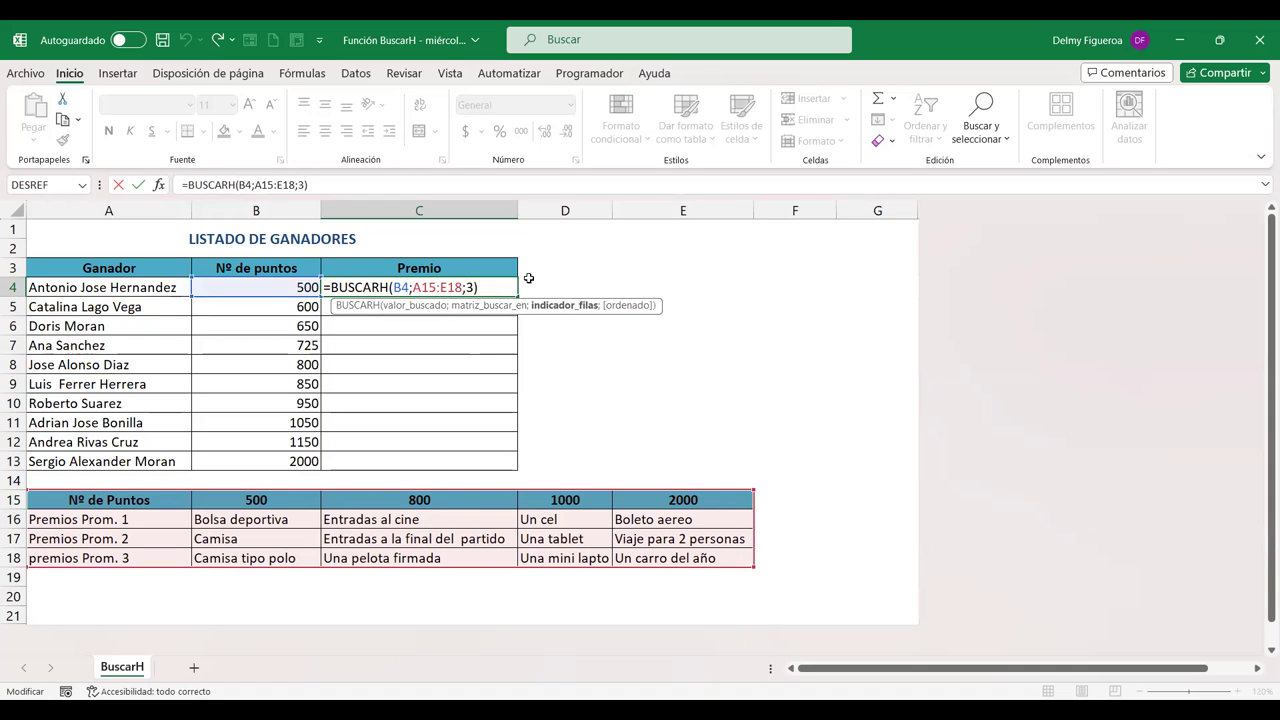
key("Return")
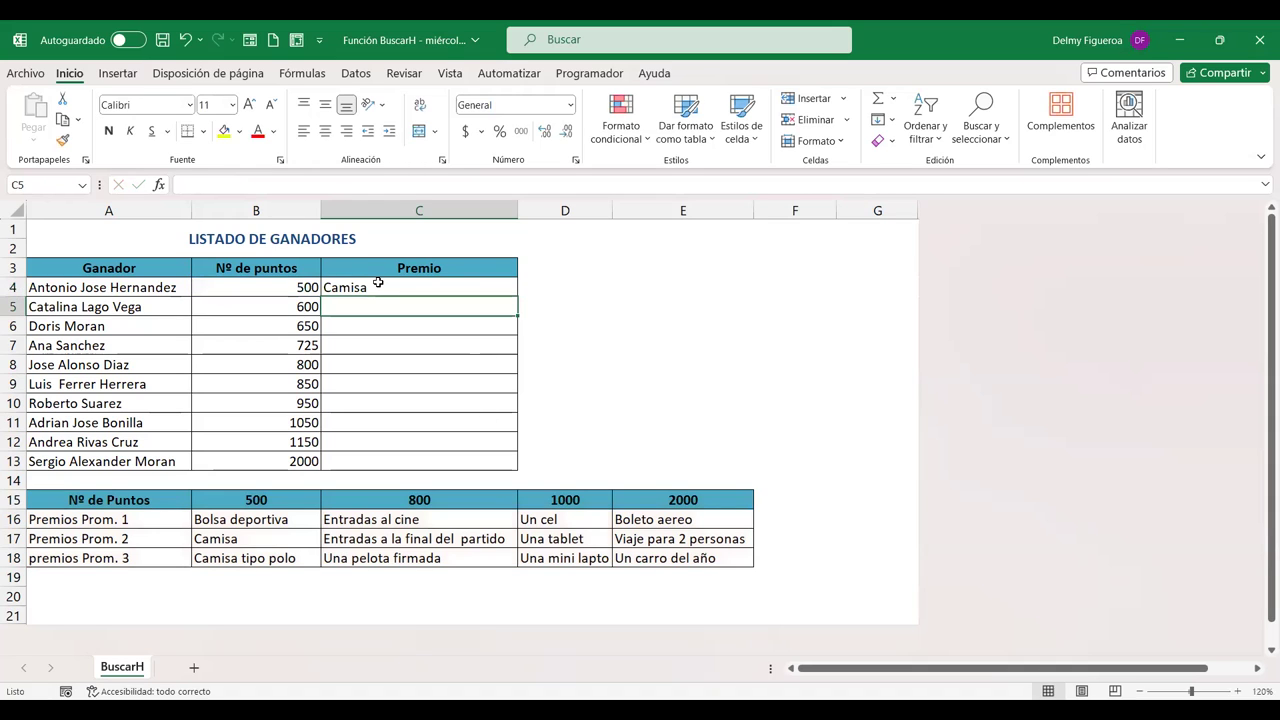
- Make C4's prize table reference absolute as $A$15:$E$18 with F4 and confirm
double_click(380, 287)
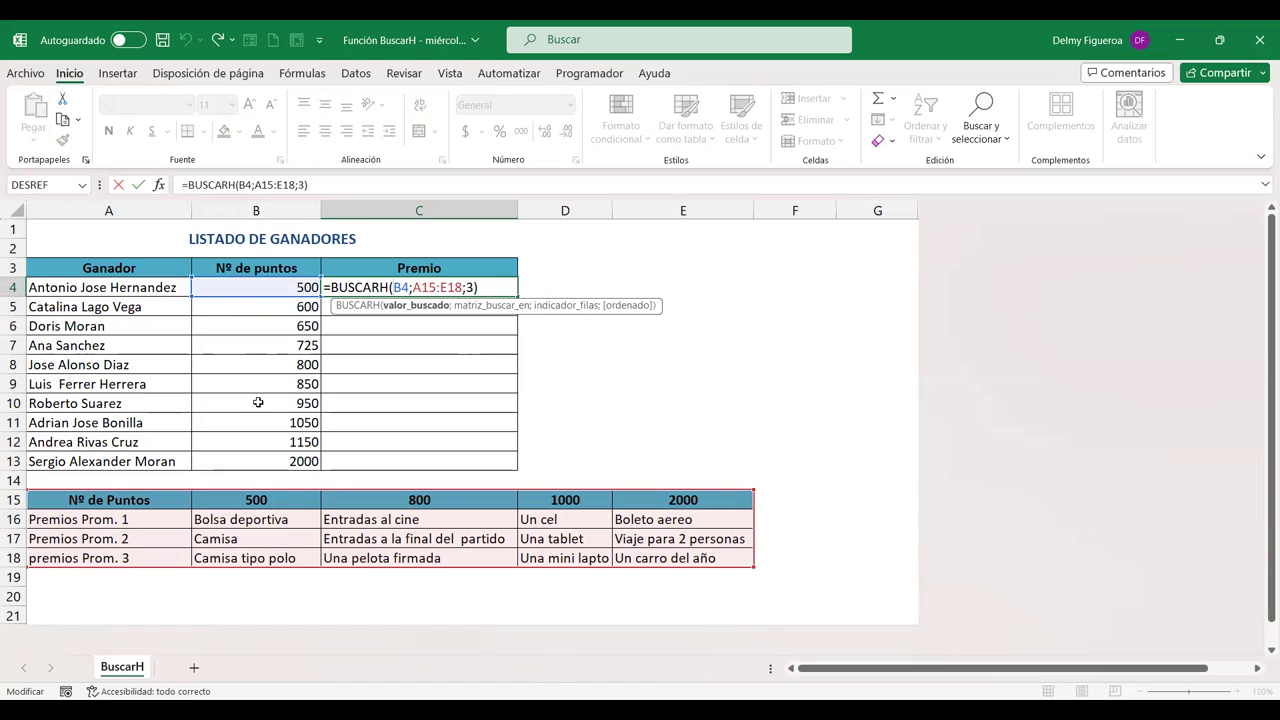
left_click(425, 287)
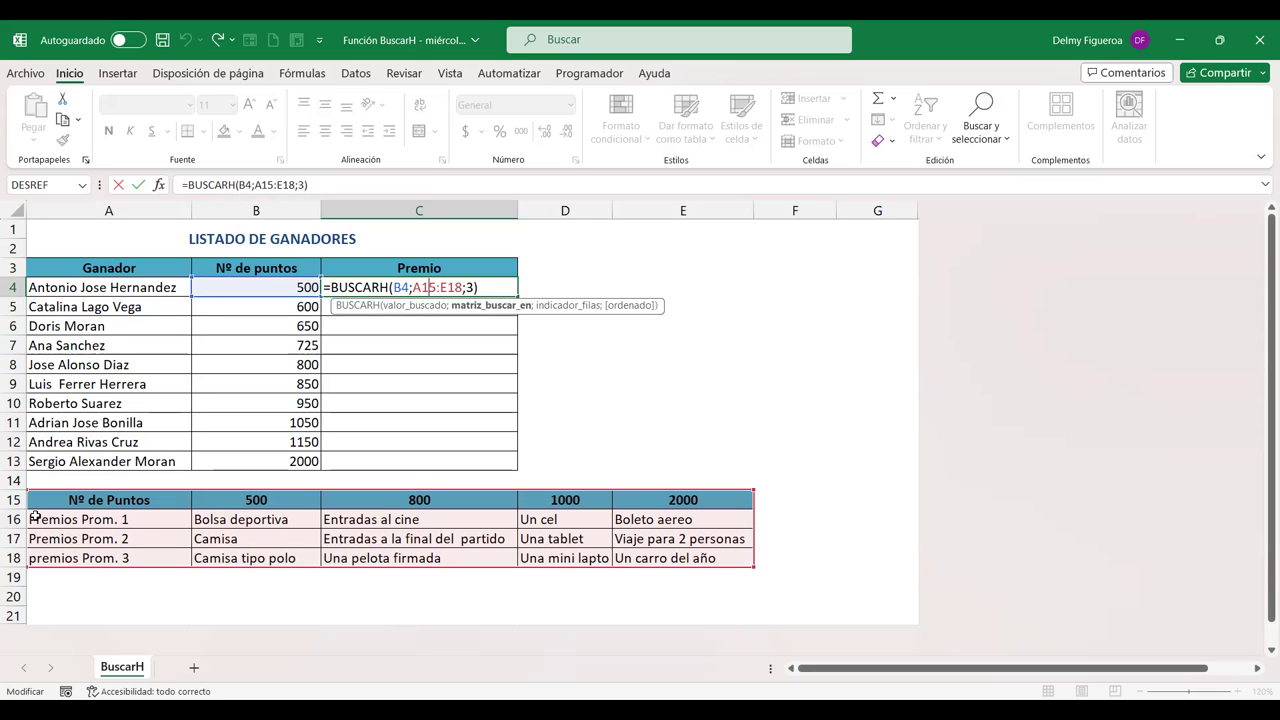
key("F4")
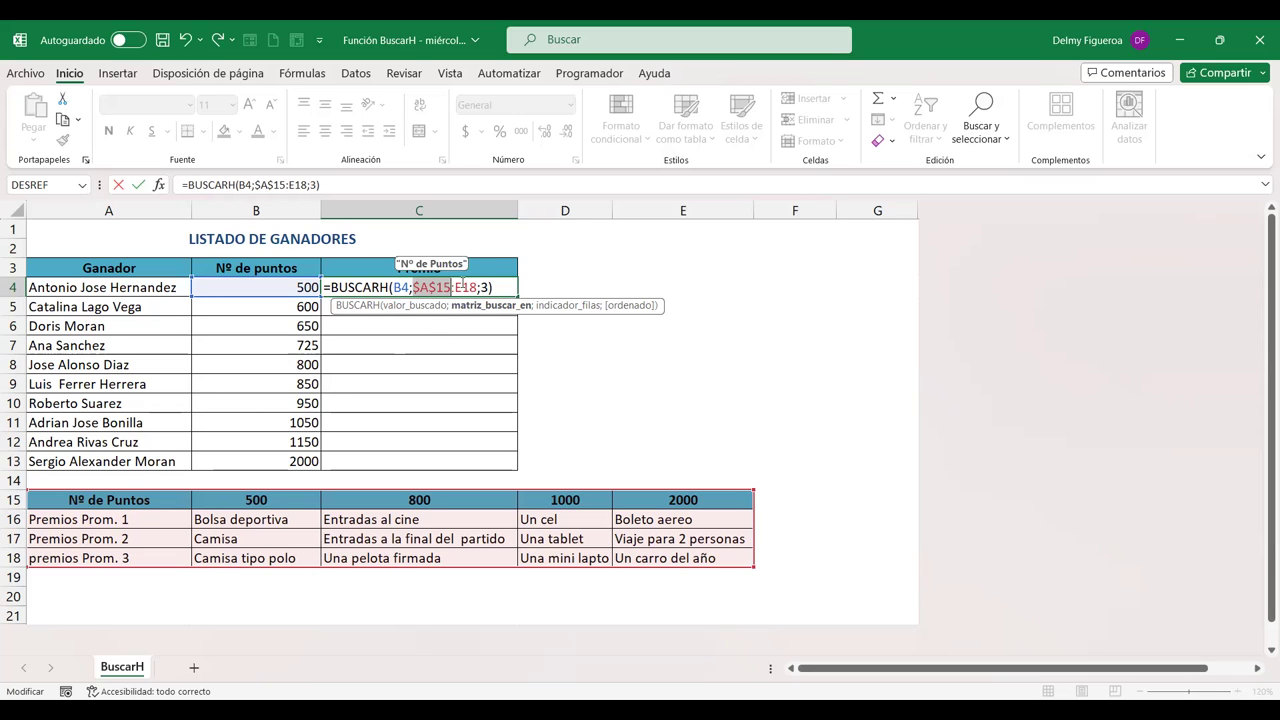
key("Right")
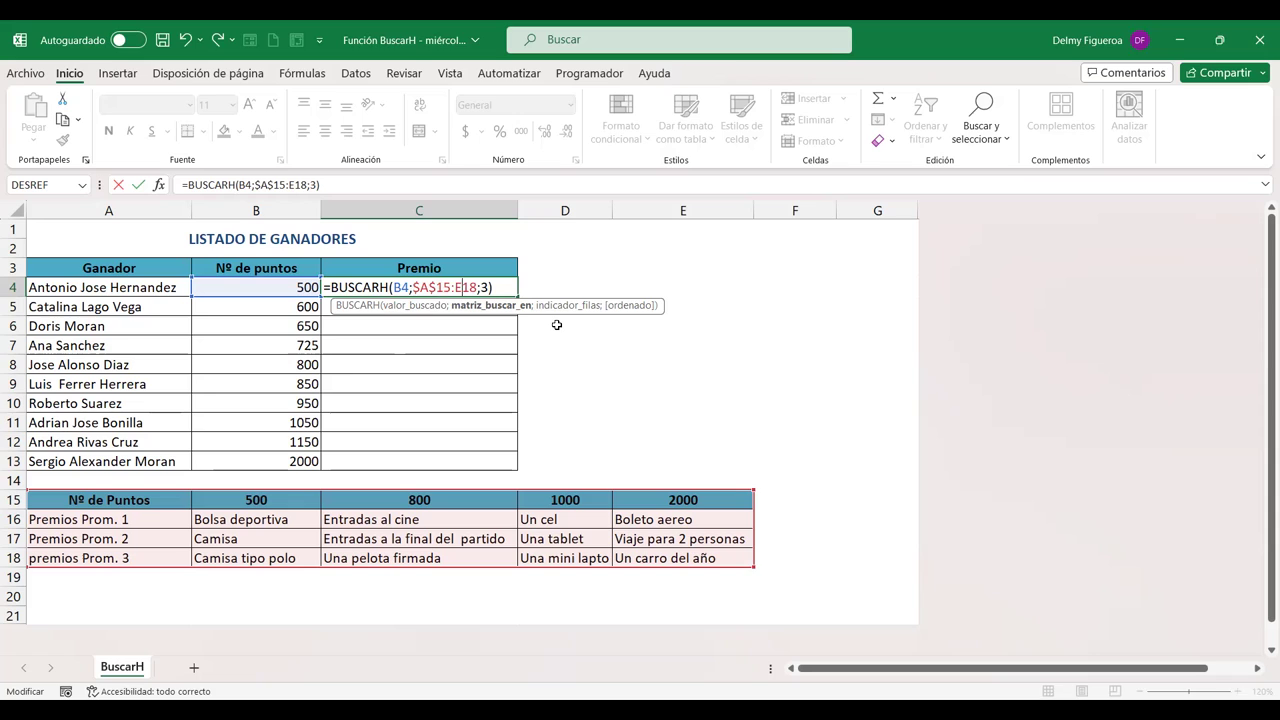
key("F4")
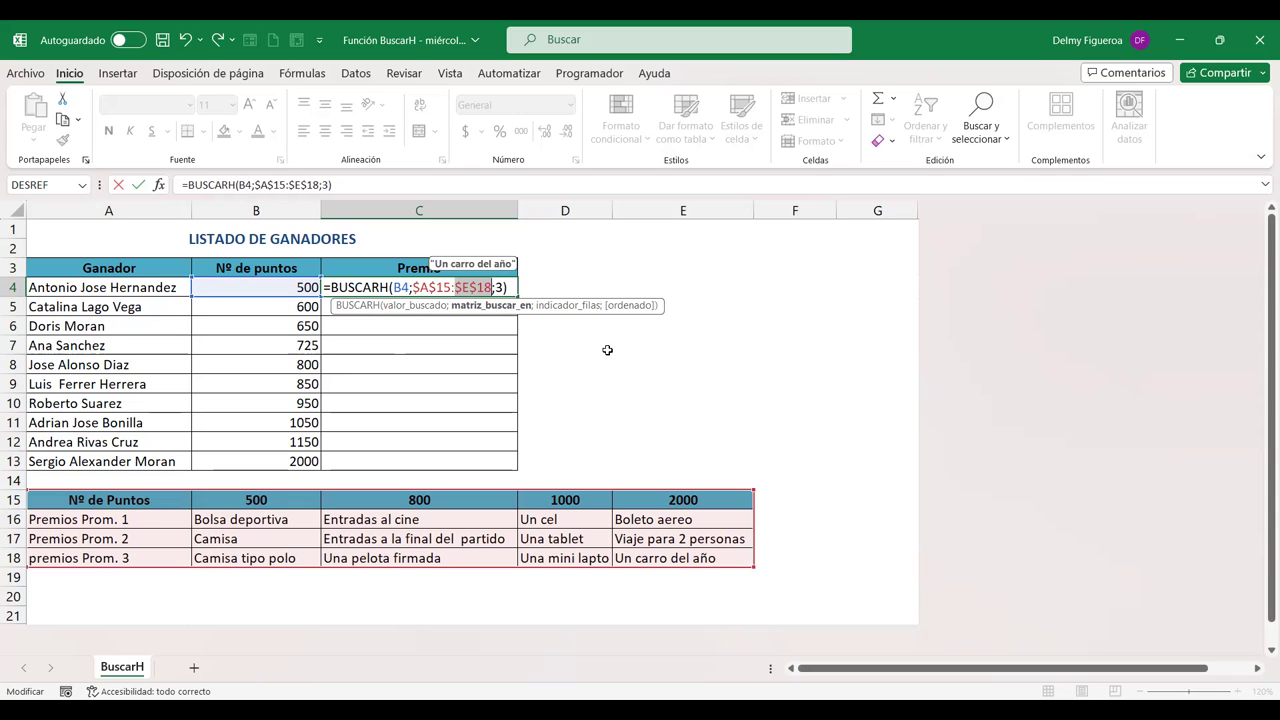
key("Right")
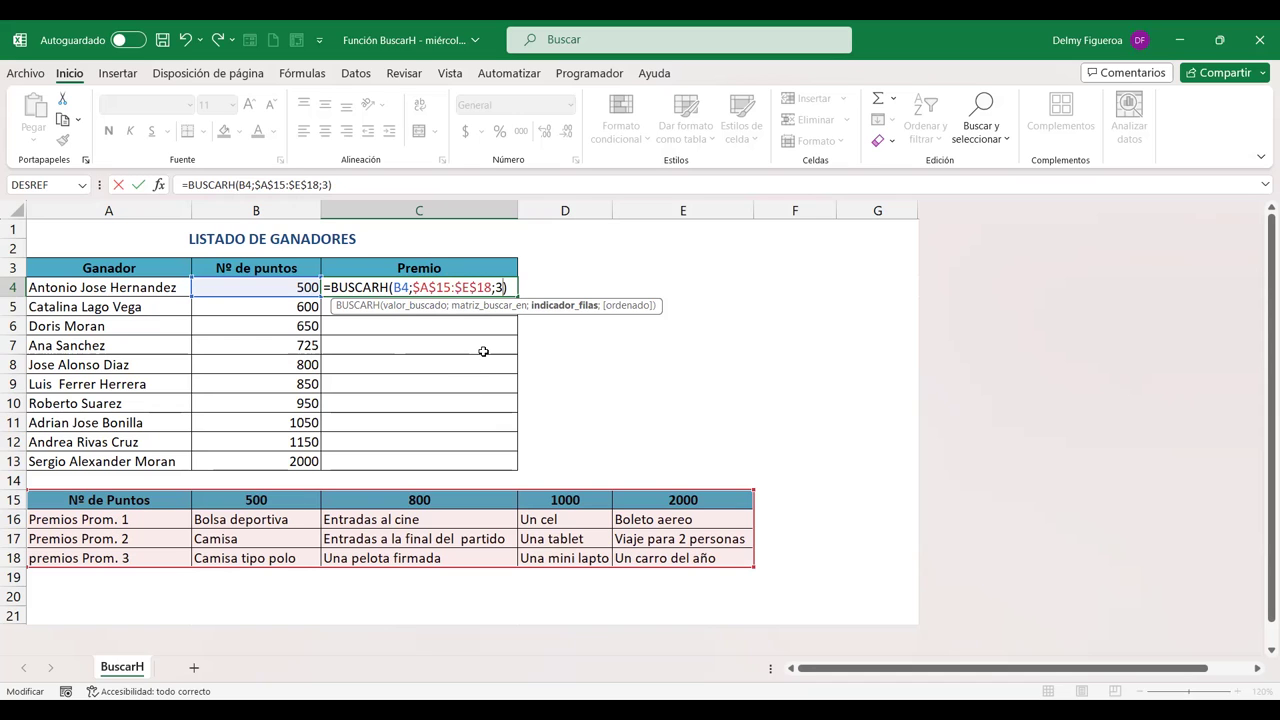
key("Return")
- Fill C4's formula down to C13, then highlight row 17 and reopen C4's formula
left_click(458, 283)
left_click_drag(519, 364, 492, 470)
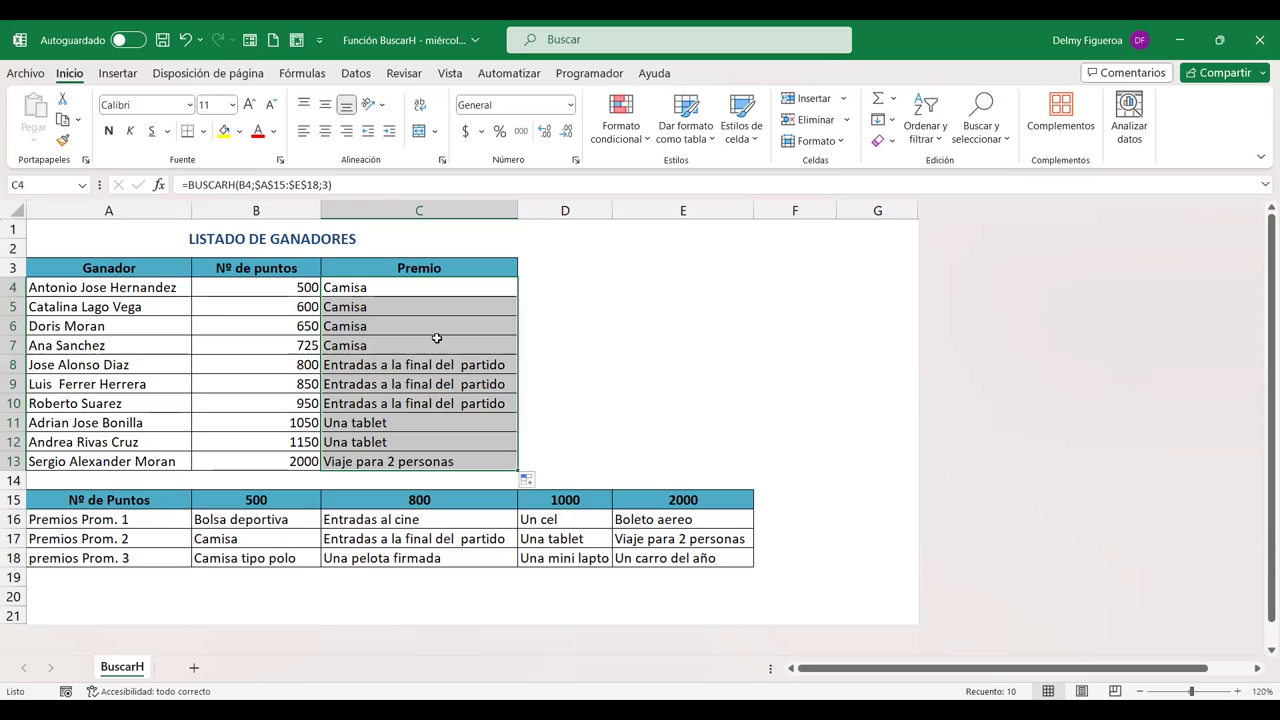
left_click(399, 282)
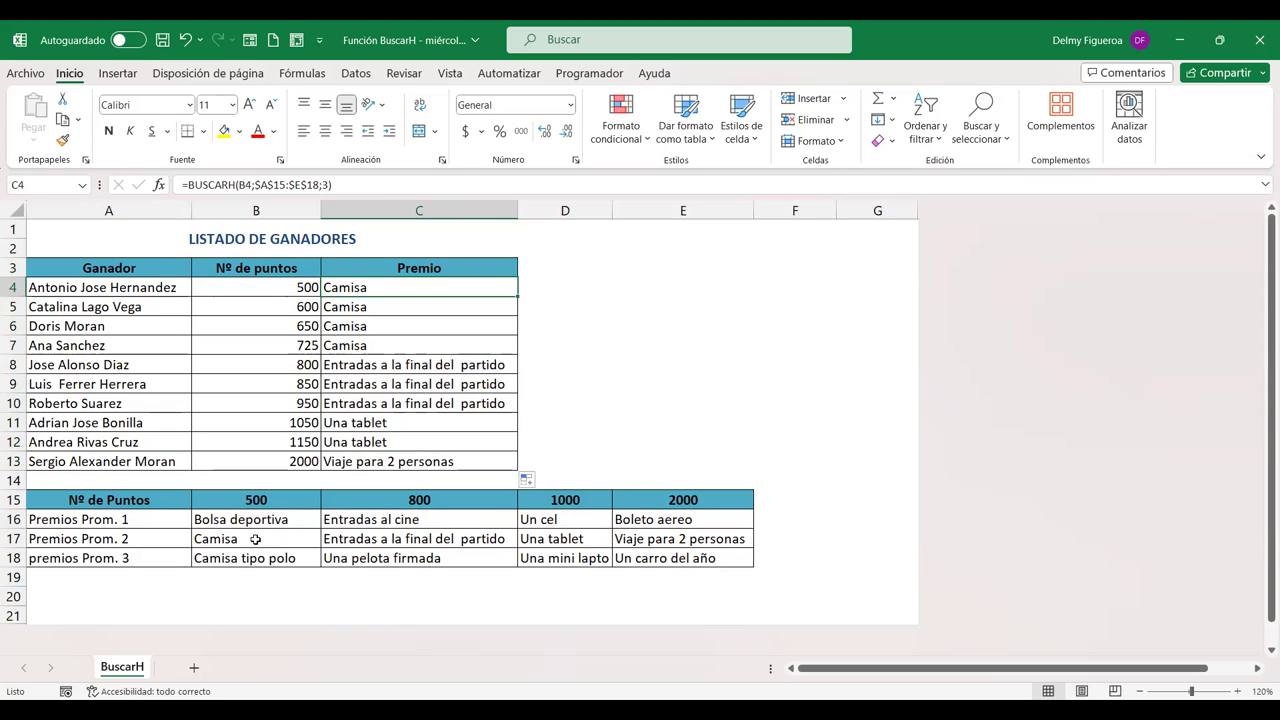
left_click(12, 538)
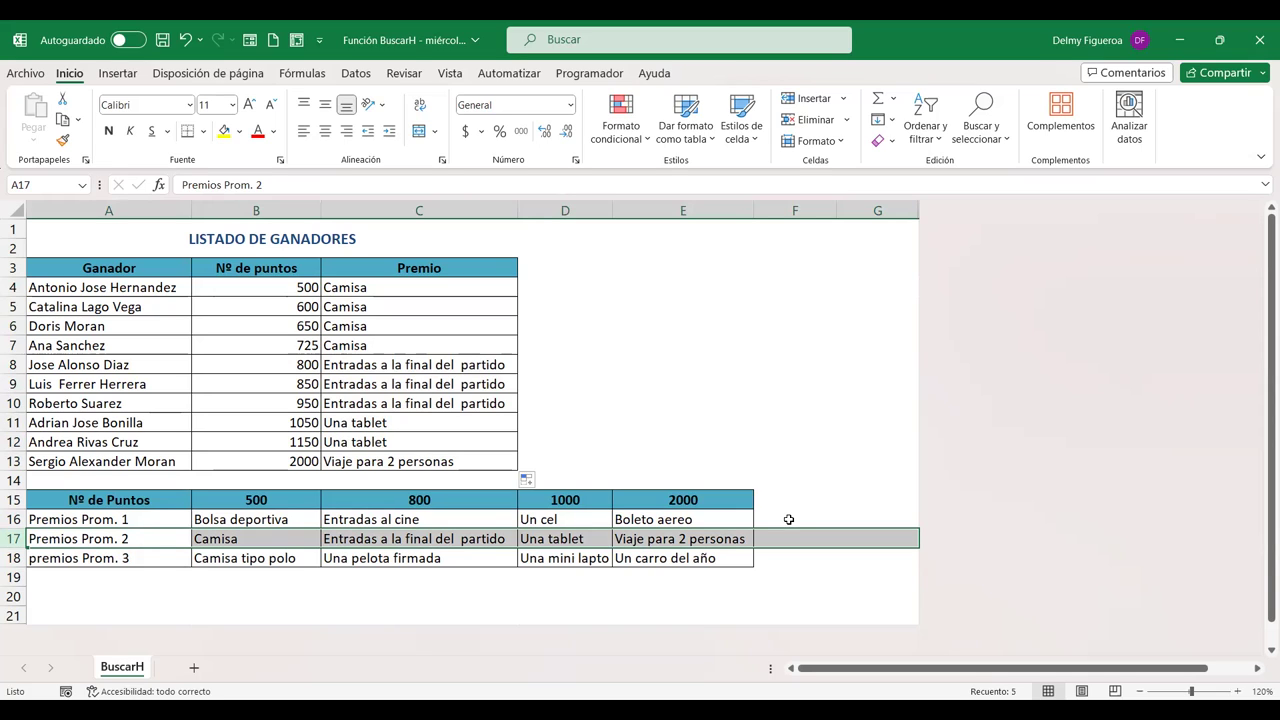
double_click(477, 287)
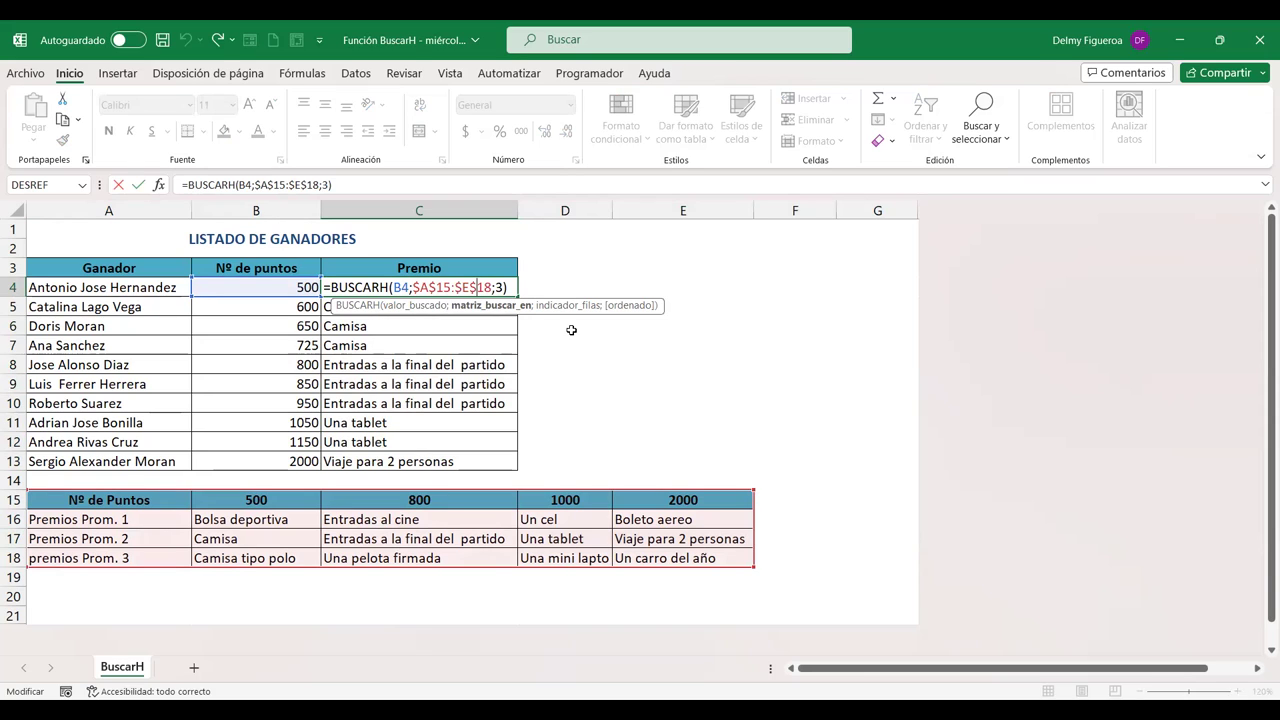
key("Return")
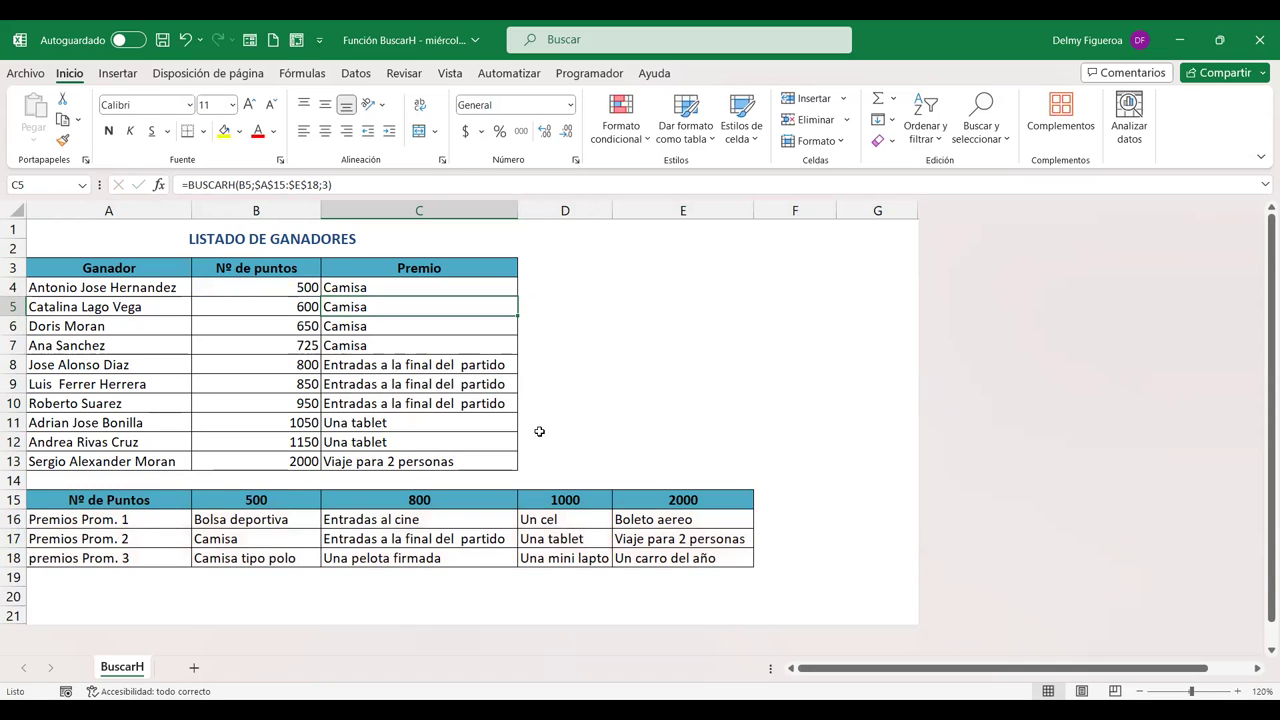
left_click_drag(290, 519, 728, 554)
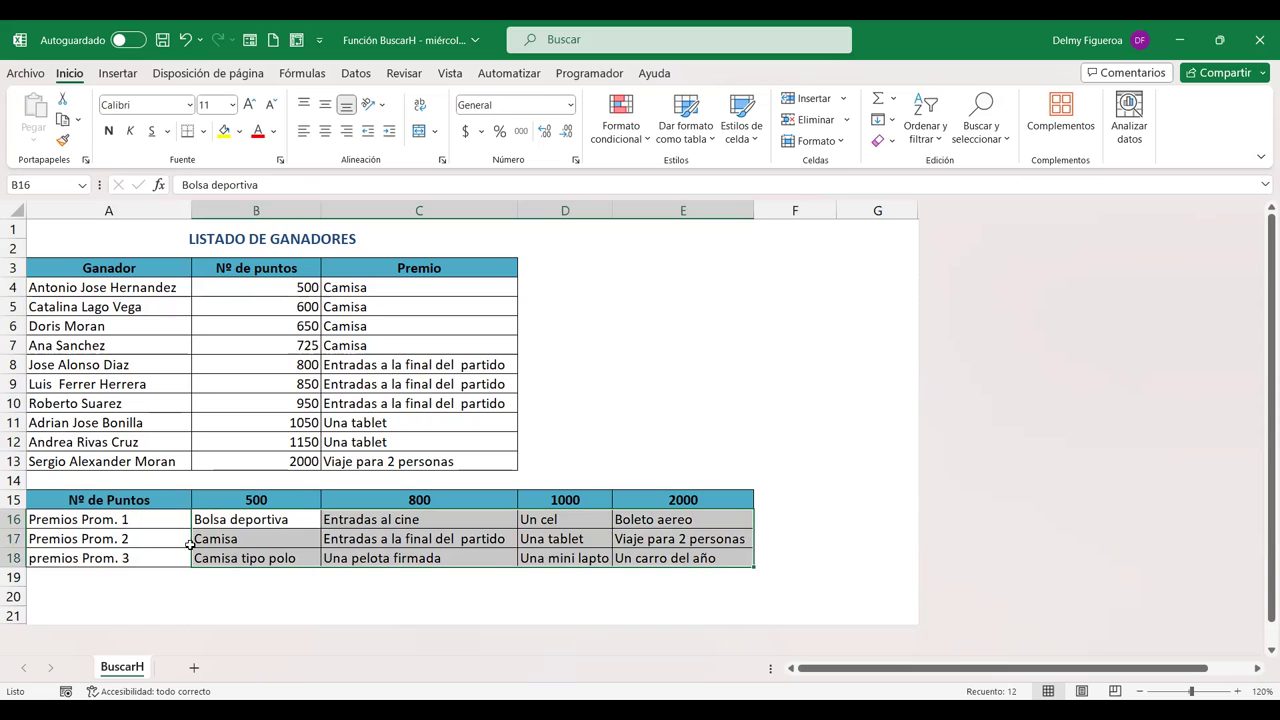
left_click(115, 519)
left_click(116, 538)
left_click(118, 558)
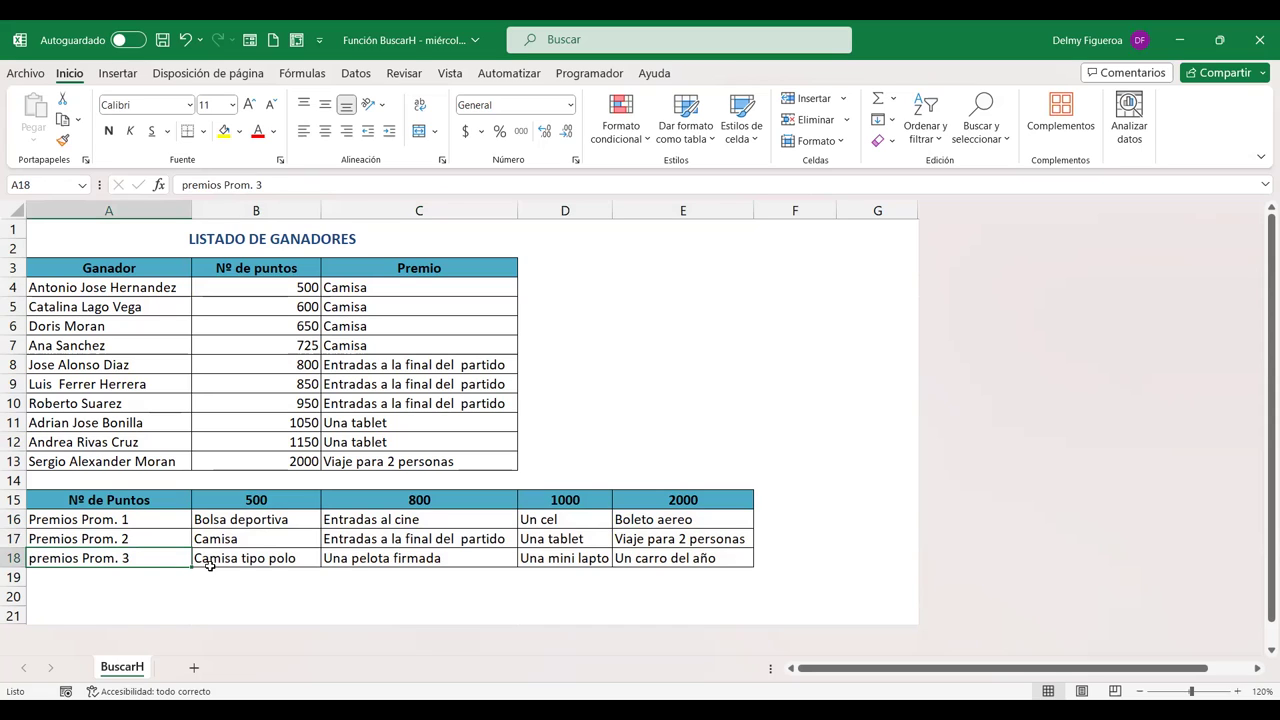
left_click(397, 291)
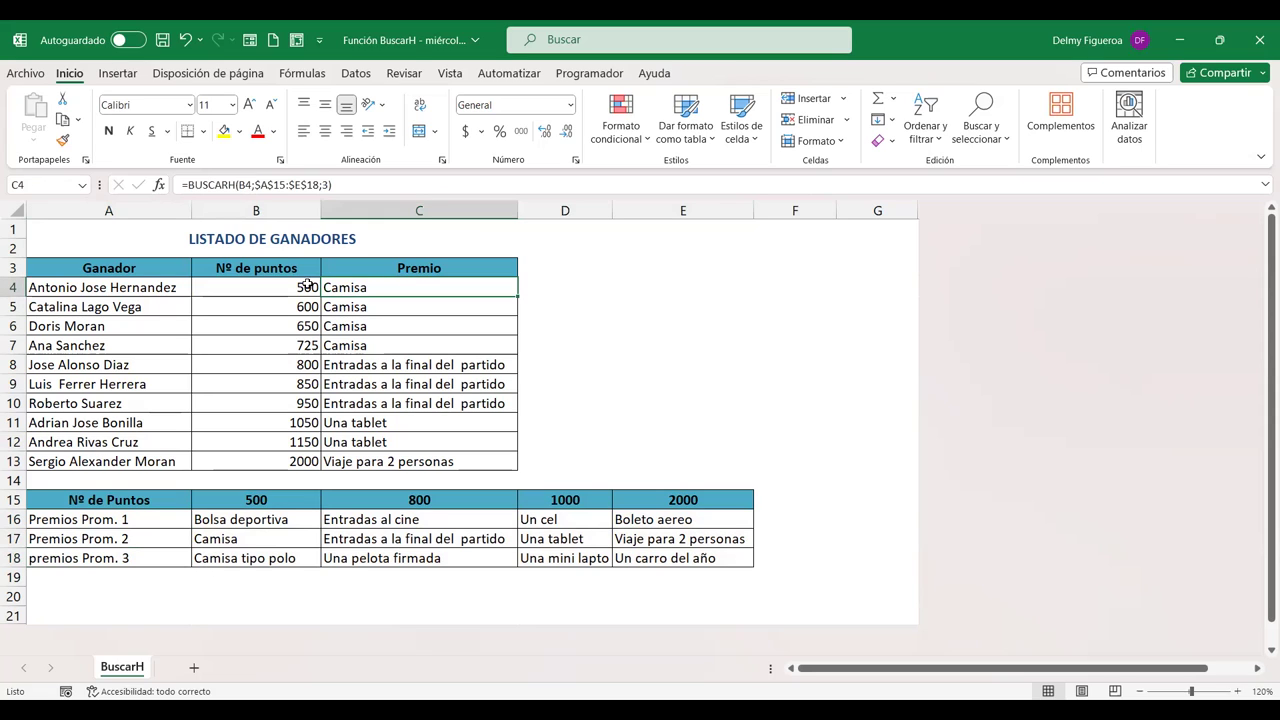
left_click(278, 542)
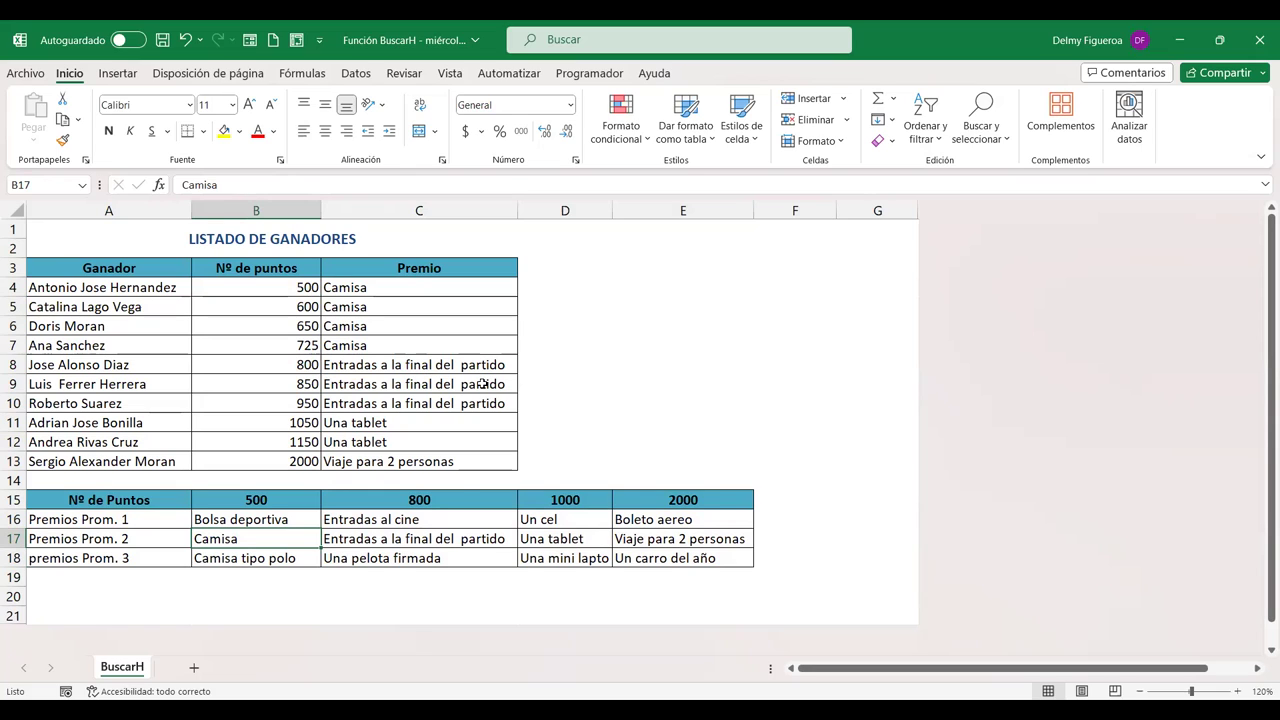
left_click(455, 533)
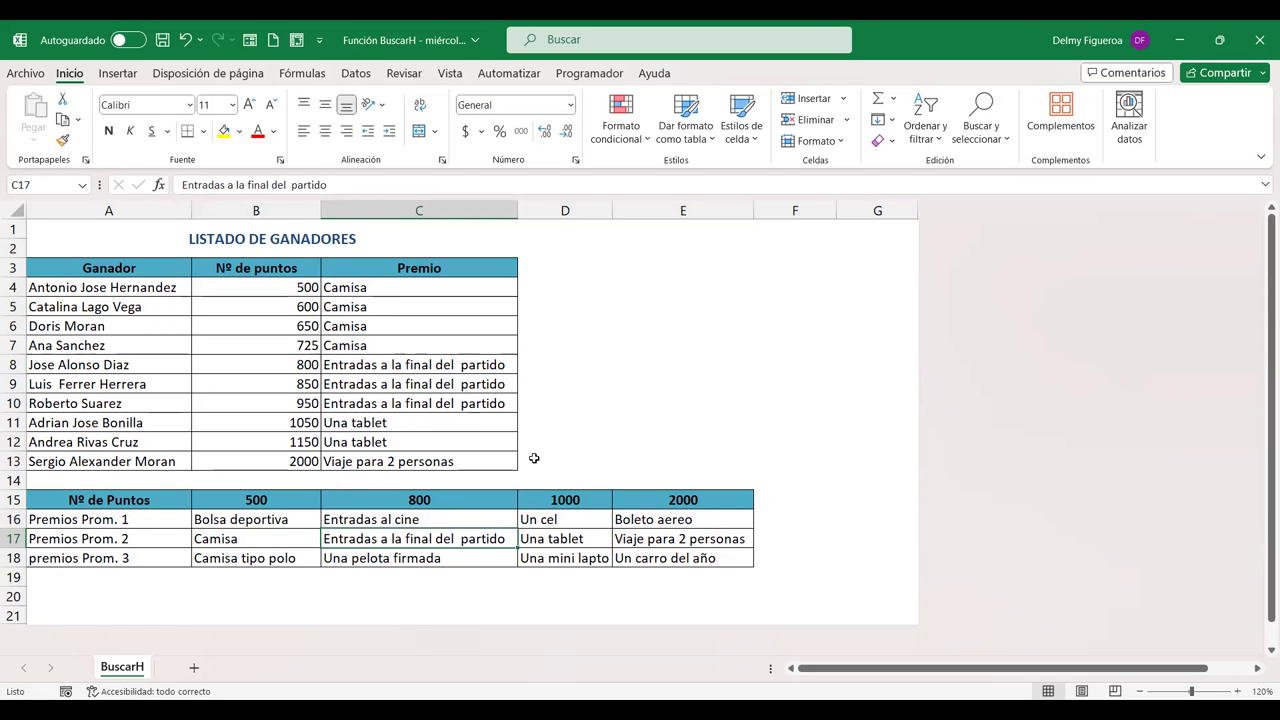
left_click(566, 540)
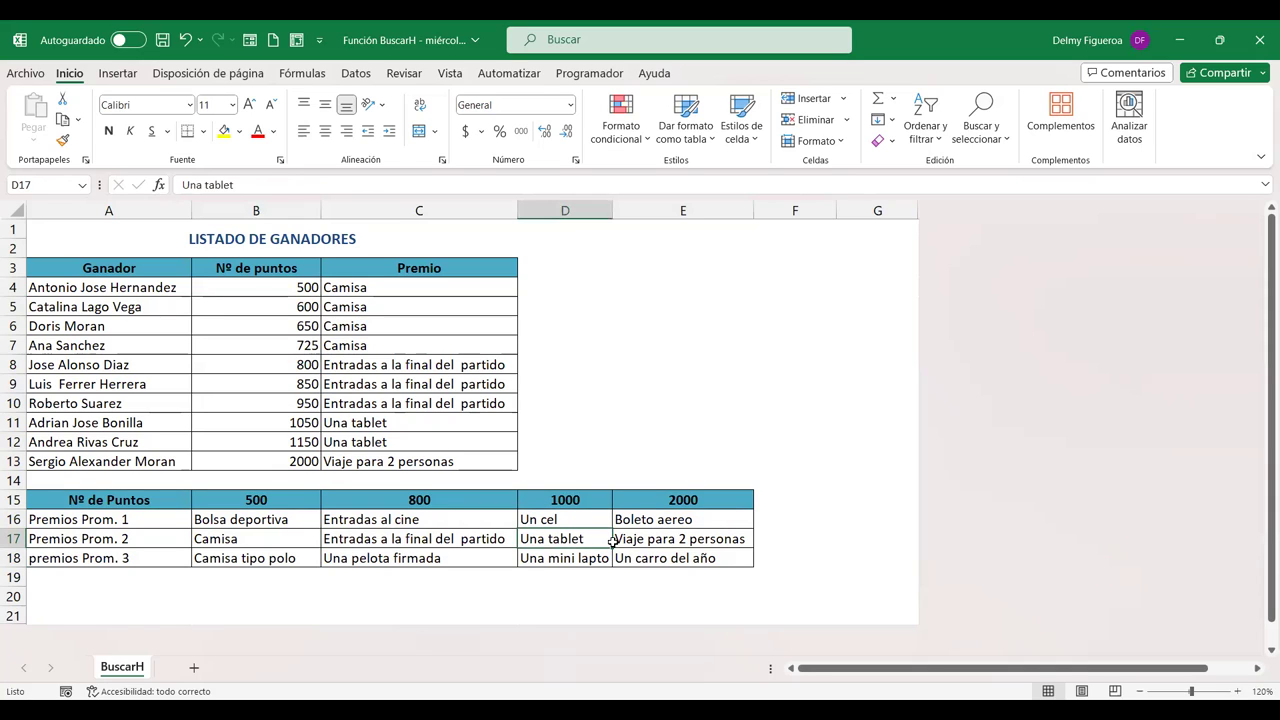
key("Right")
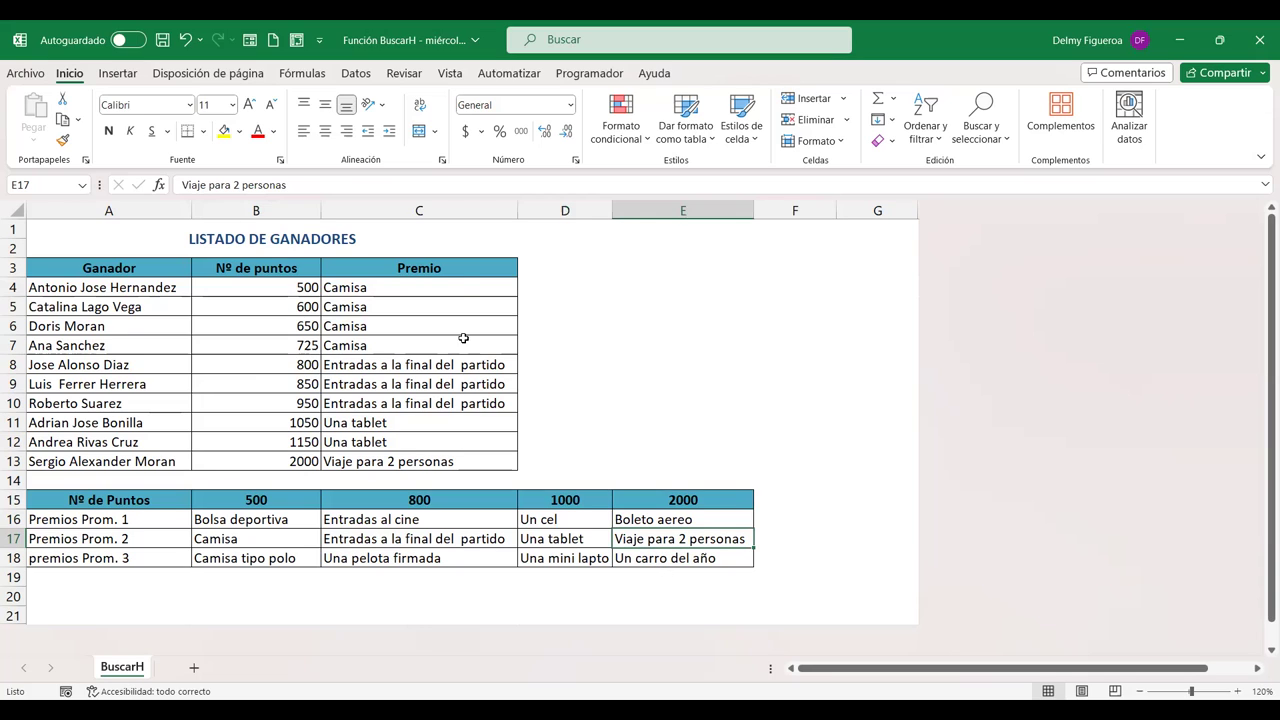
left_click(462, 287)
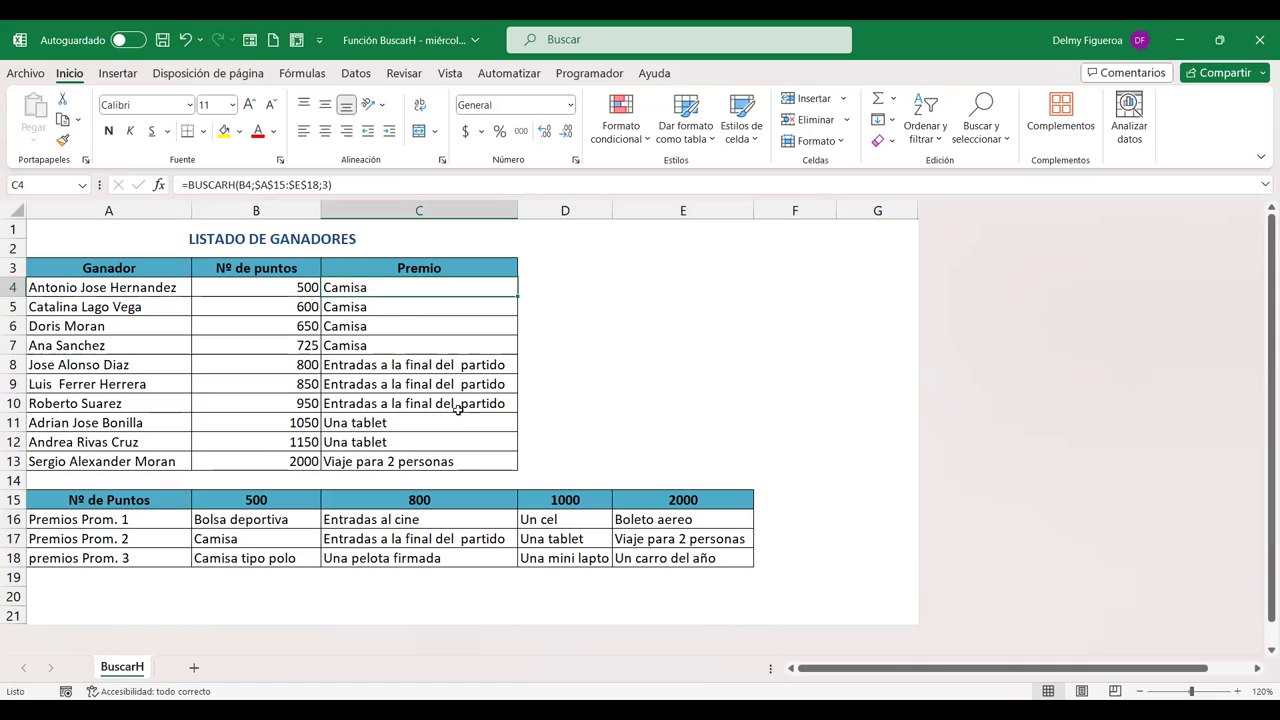
- Delete the fixed row number 3 from C4's BUSCARH formula
double_click(478, 288)
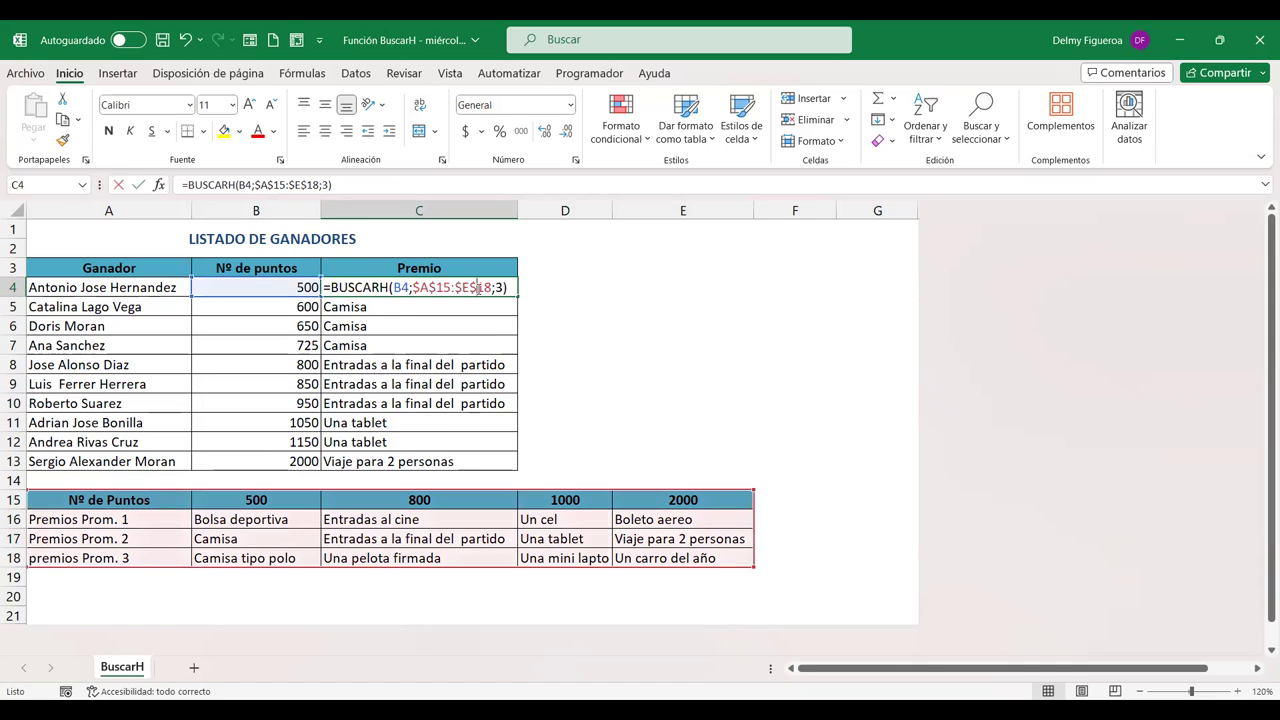
left_click(499, 287)
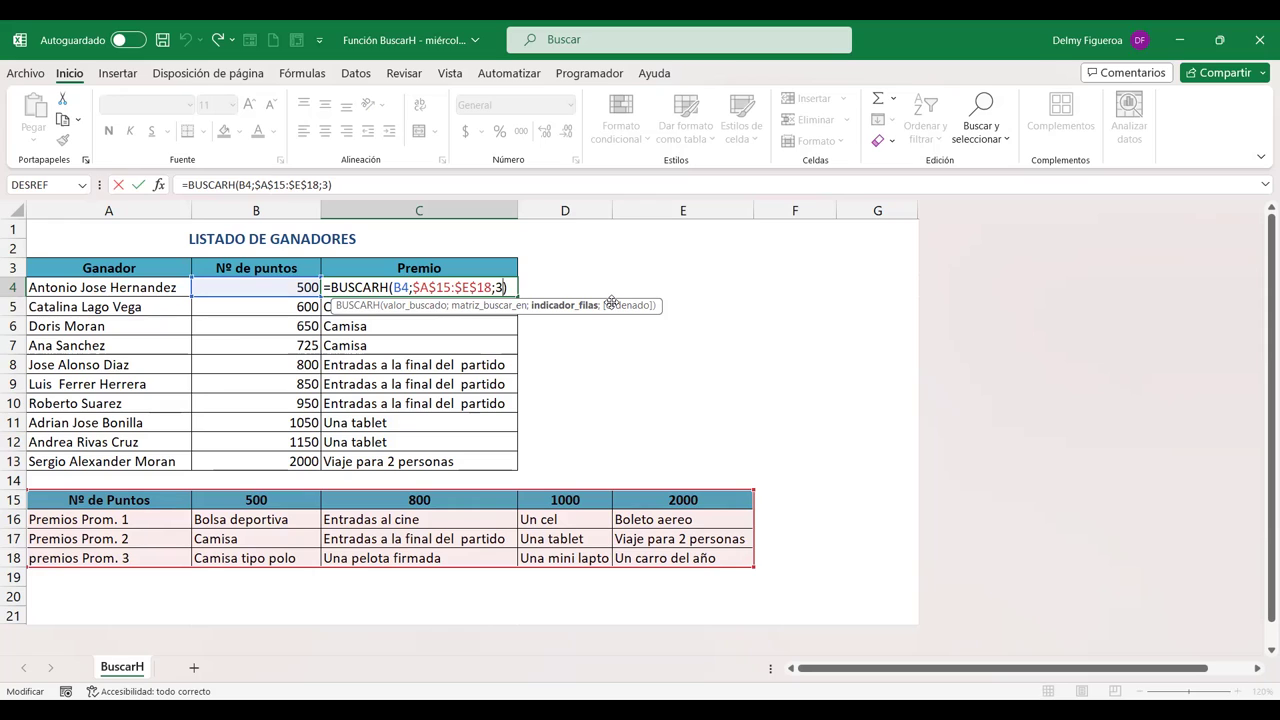
key("BackSpace")
- Set C4's row argument to ALEATORIO.ENTRE(1;3) using autocomplete and confirm the formula
type("ALE")
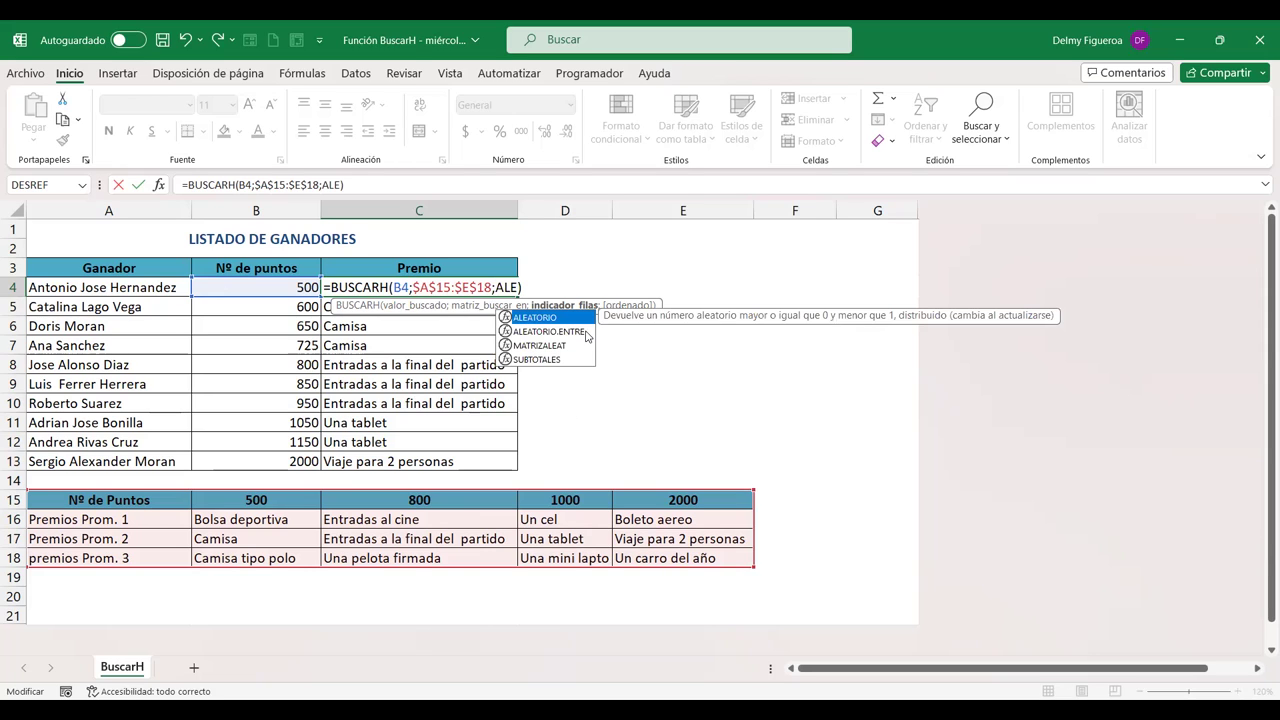
double_click(584, 330)
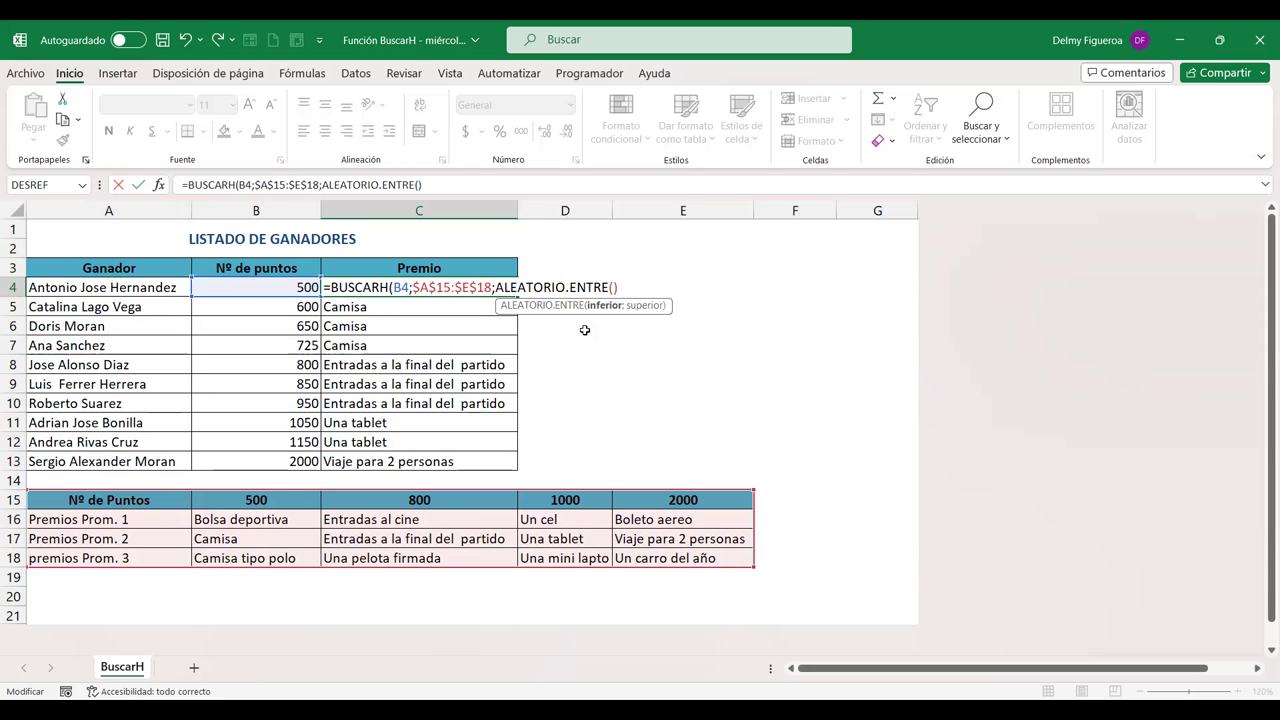
type("1")
type(";3")
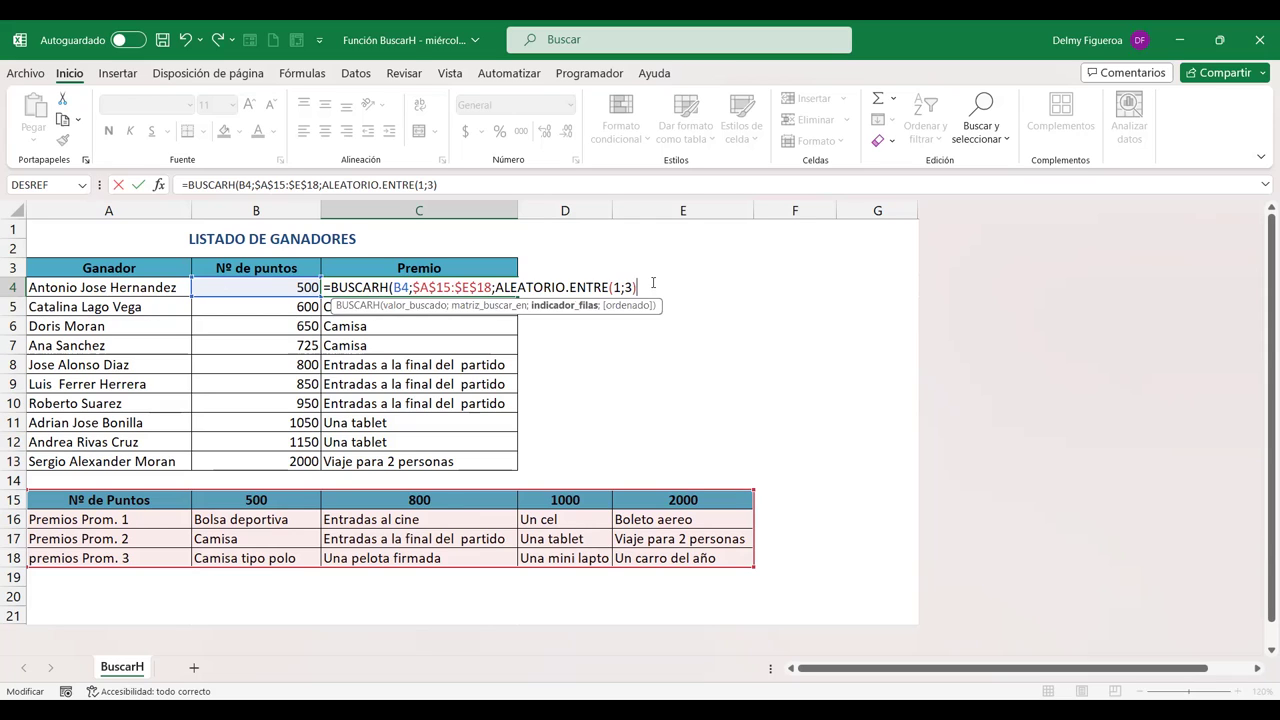
type(")")
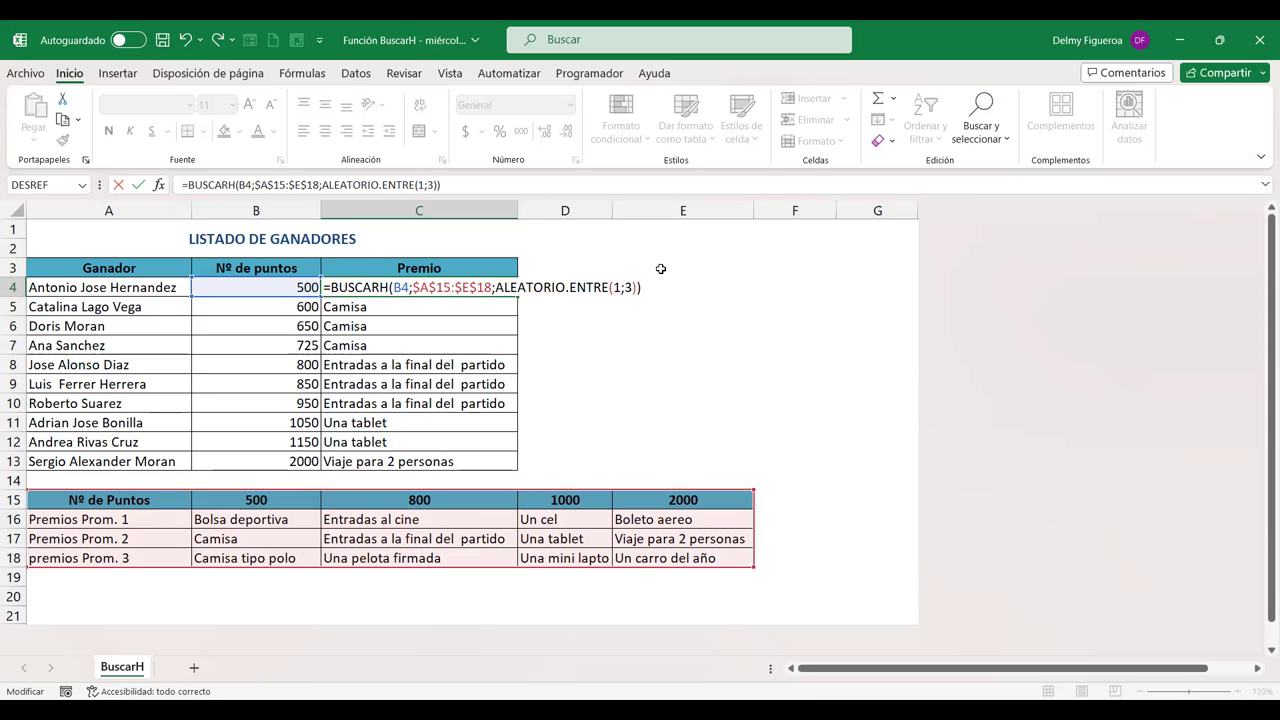
key("Return")
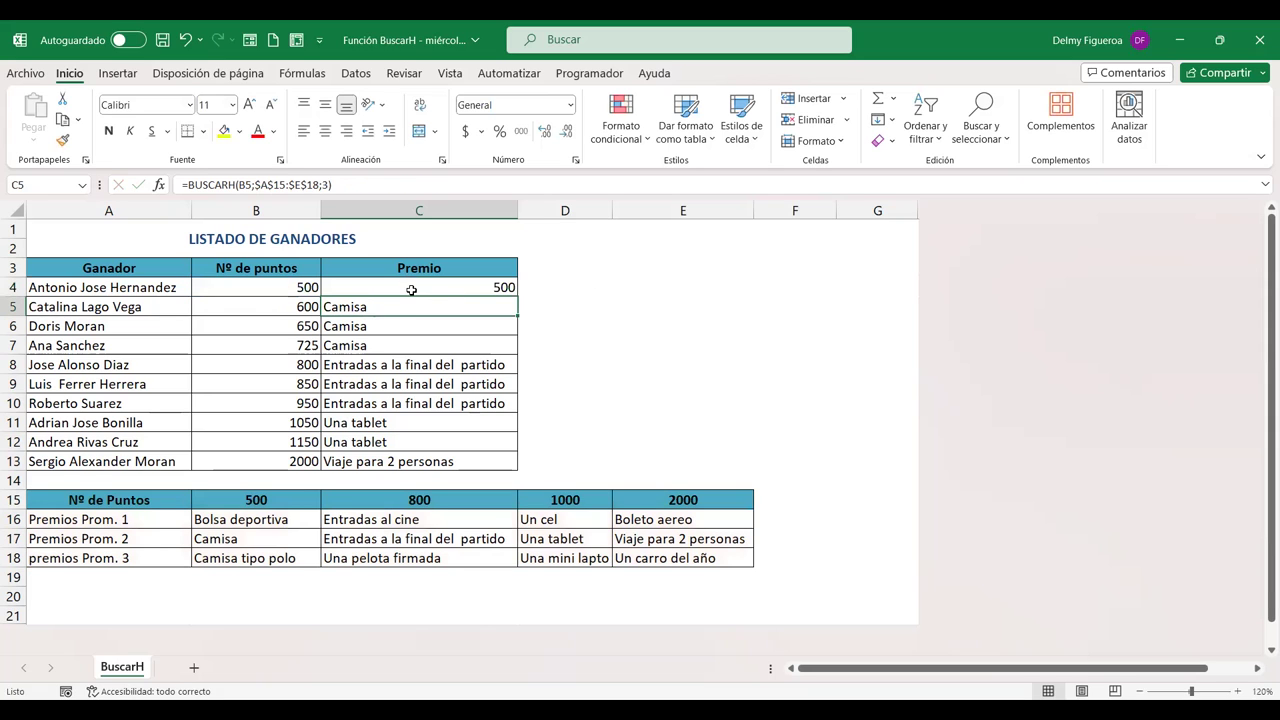
- Reopen C4's formula and step through its B4, $A$15:$E$18 and ALEATORIO.ENTRE arguments
double_click(411, 290)
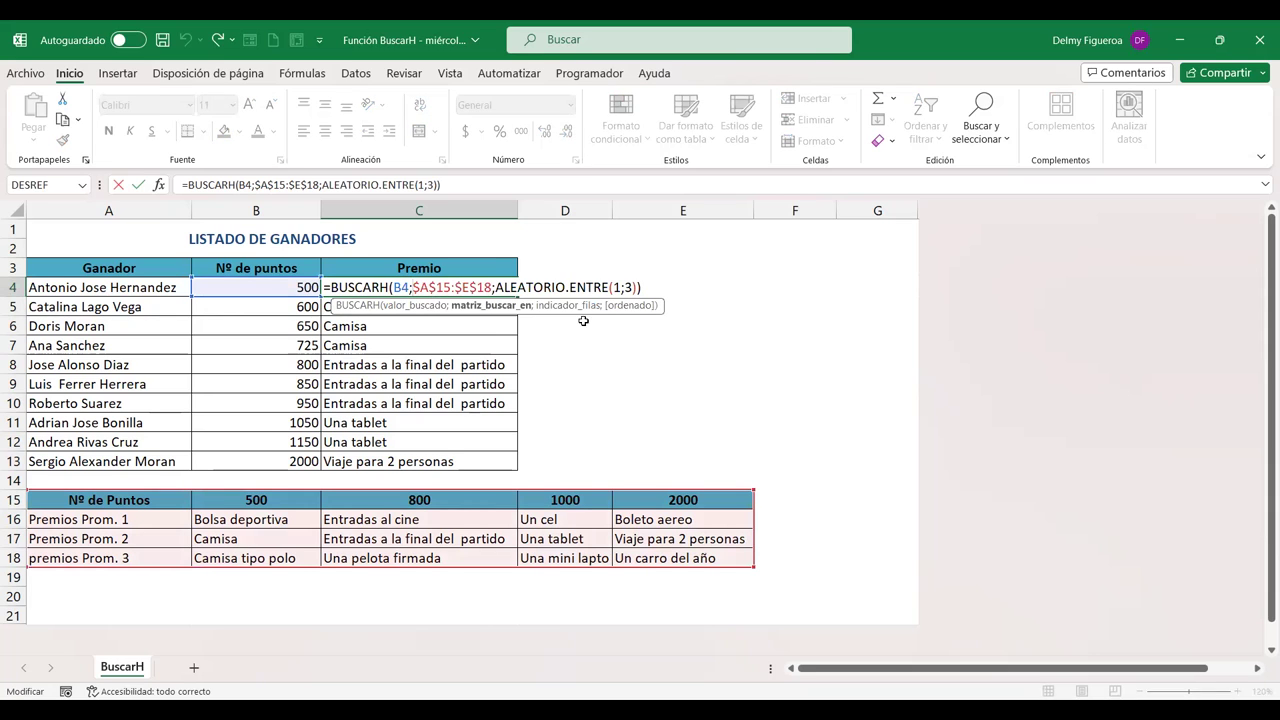
left_click(401, 288)
left_click(485, 288)
left_click(528, 288)
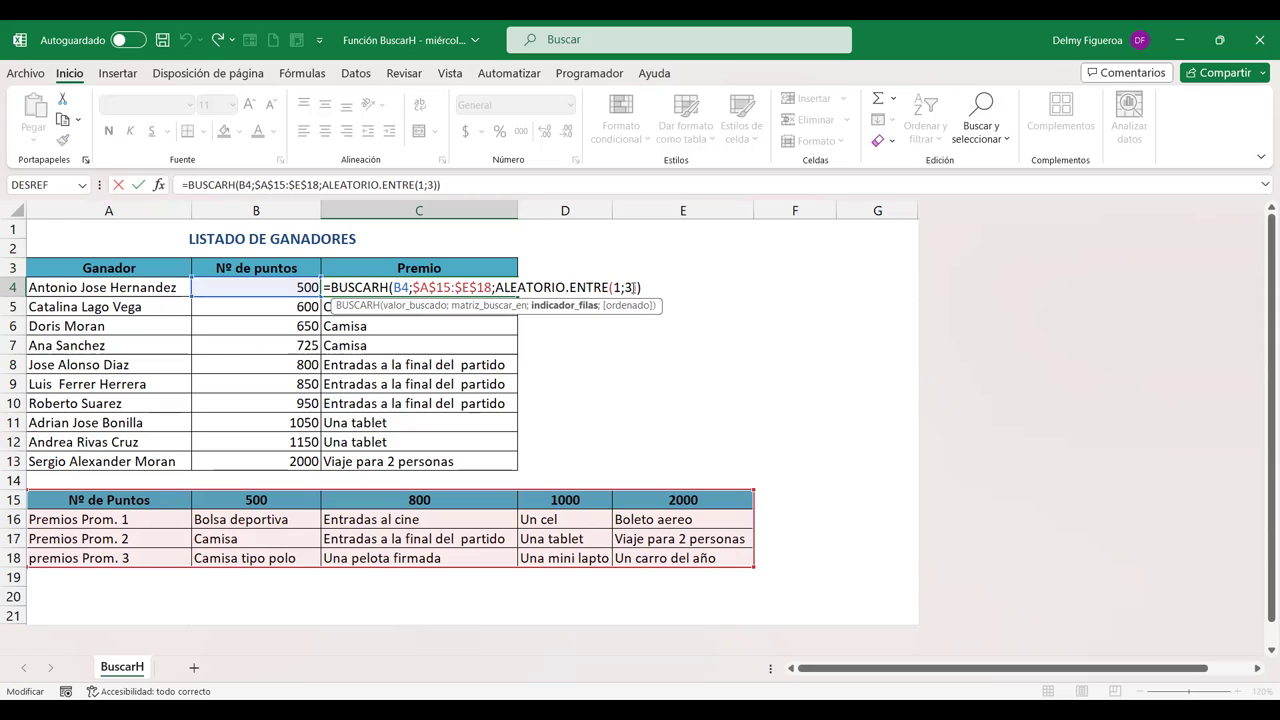
left_click(669, 291)
key("Left")
key("Left")
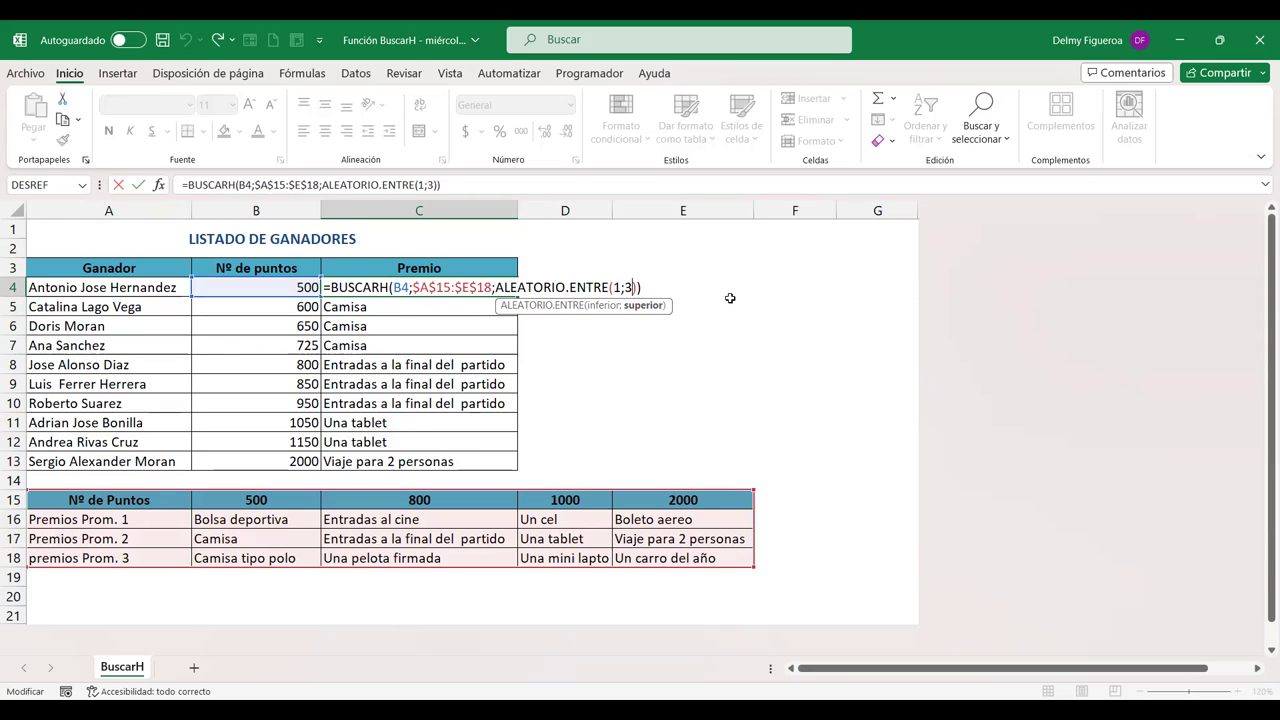
key("Right")
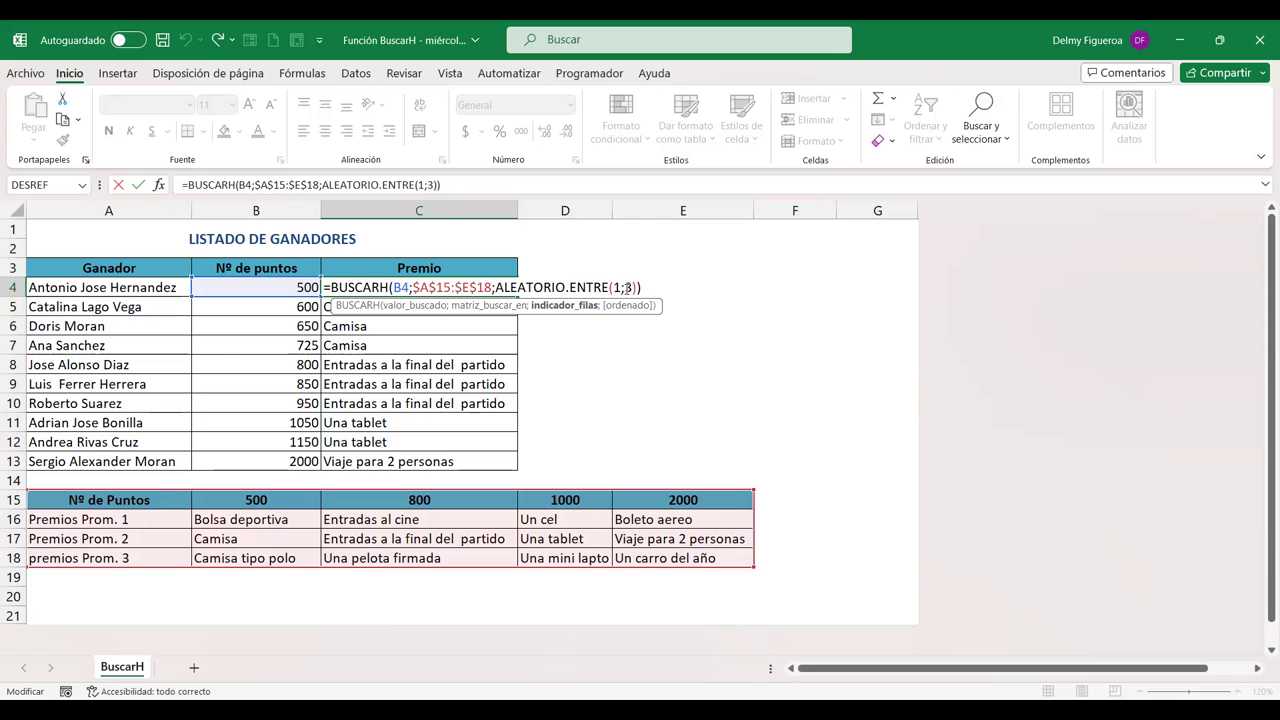
left_click(613, 287)
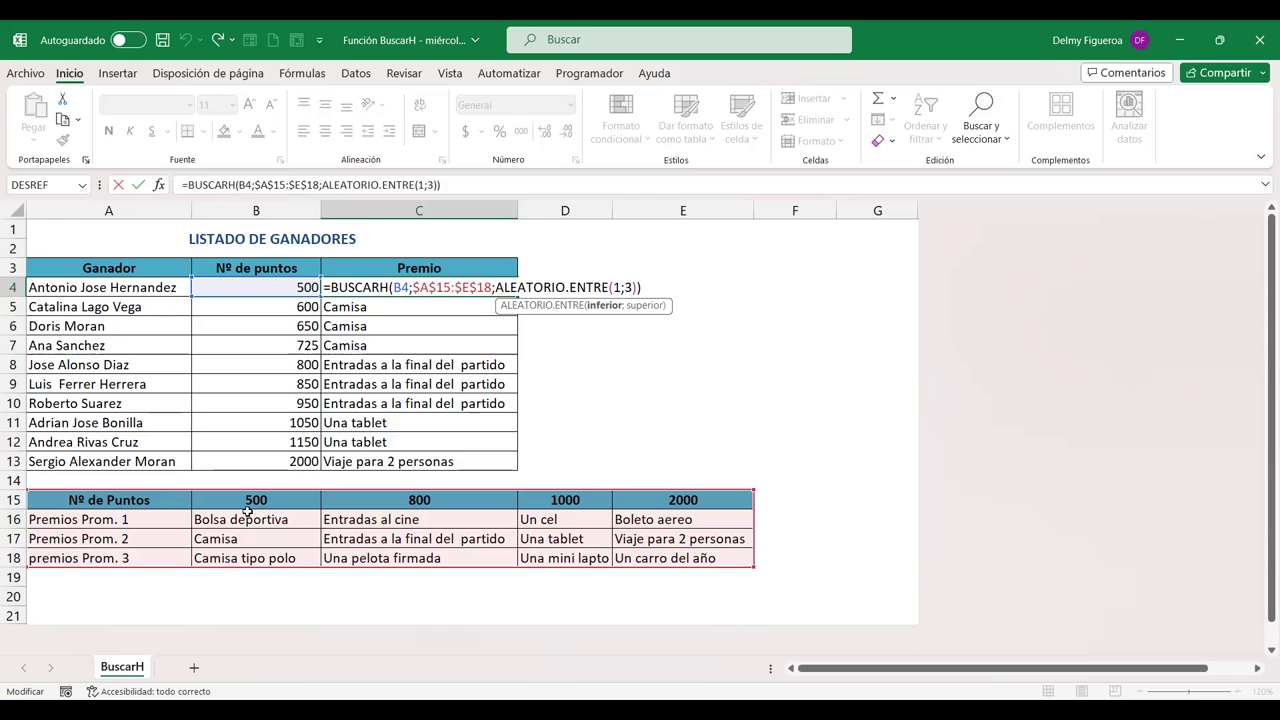
- Change the random range to ALEATORIO.ENTRE(2;4) and confirm, returning Bolsa deportiva
key("Delete")
type("2")
key("Right")
key("Delete")
type("4")
key("Return")
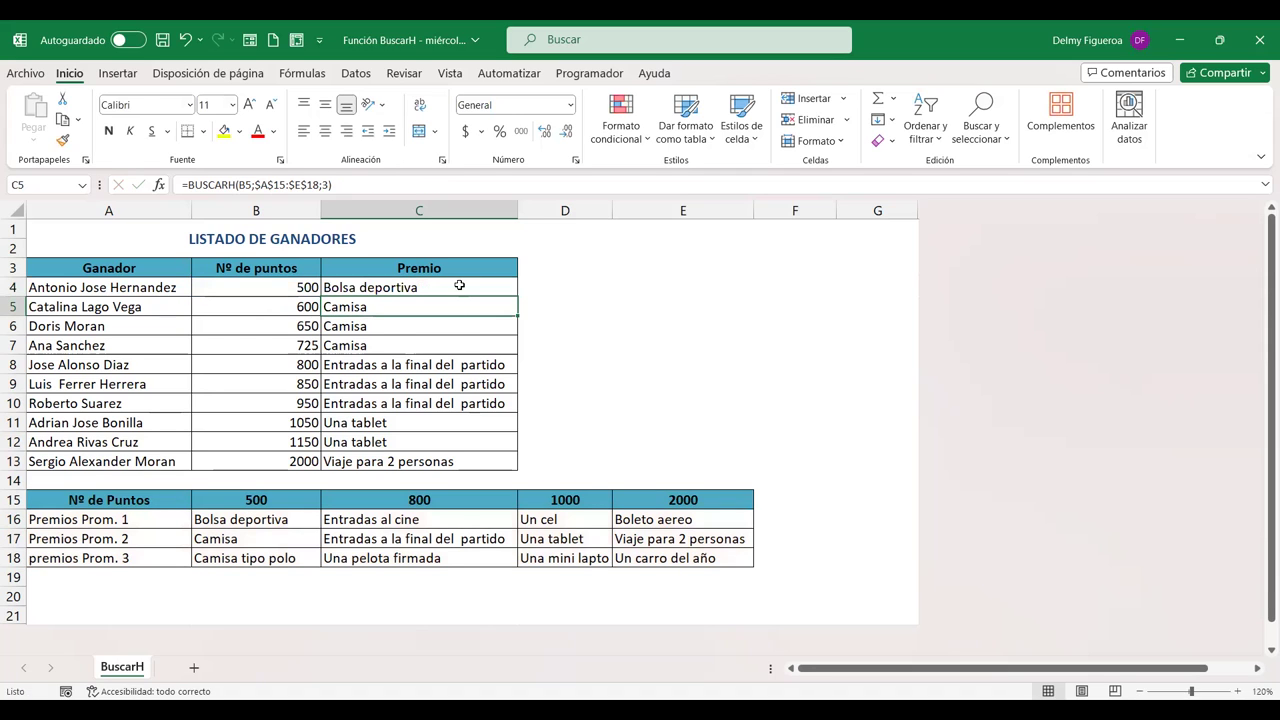
left_click(459, 286)
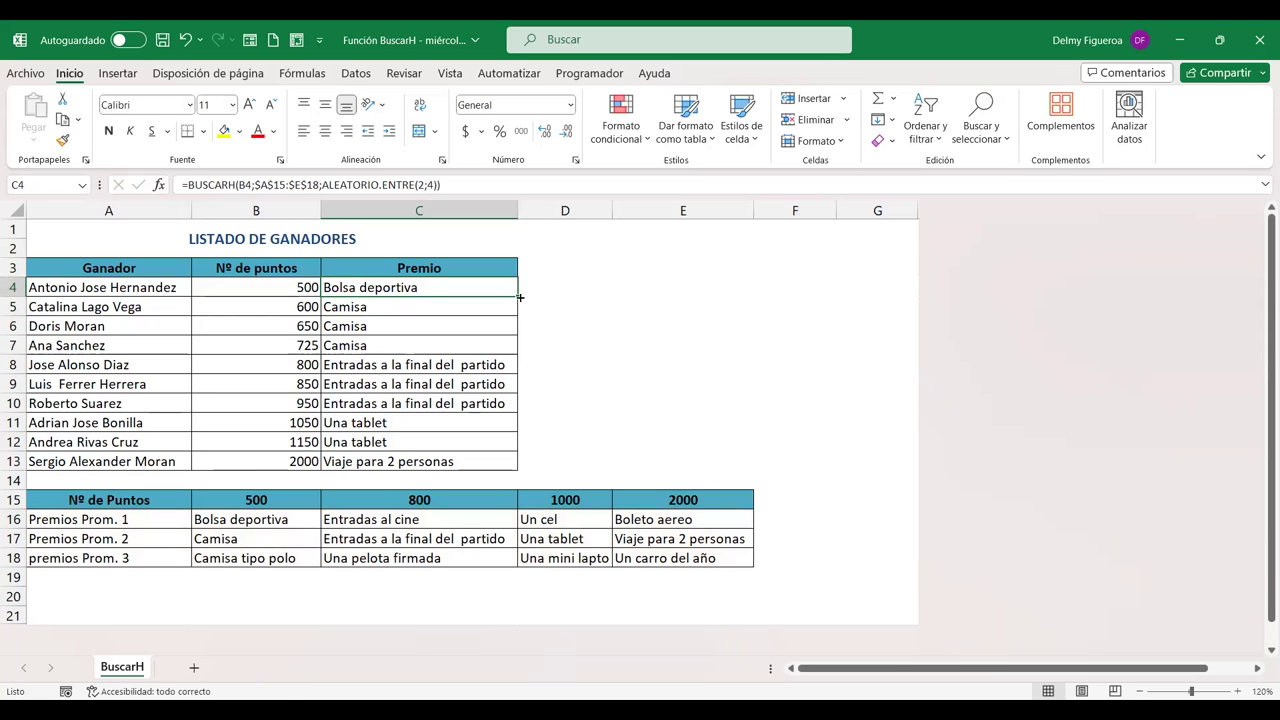
- Copy C4's random-row BUSCARH formula down through C13
left_click_drag(519, 297, 512, 466)
left_click(370, 289)
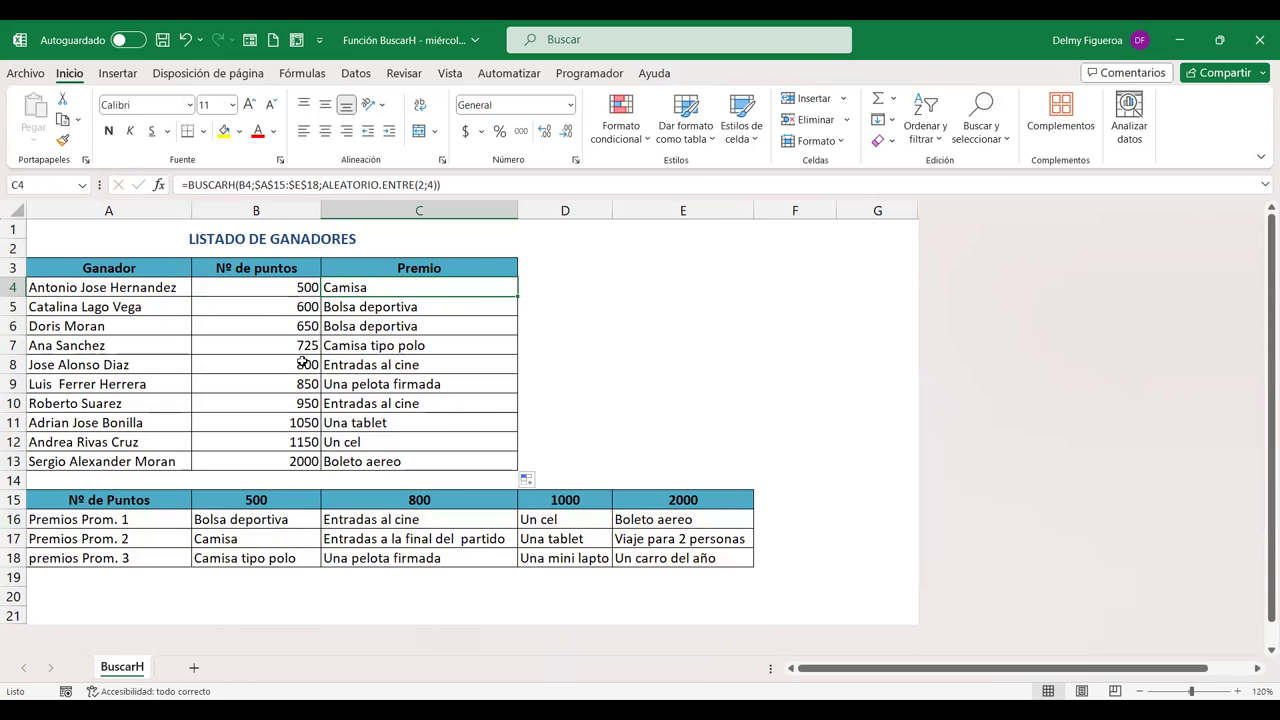
left_click(298, 303)
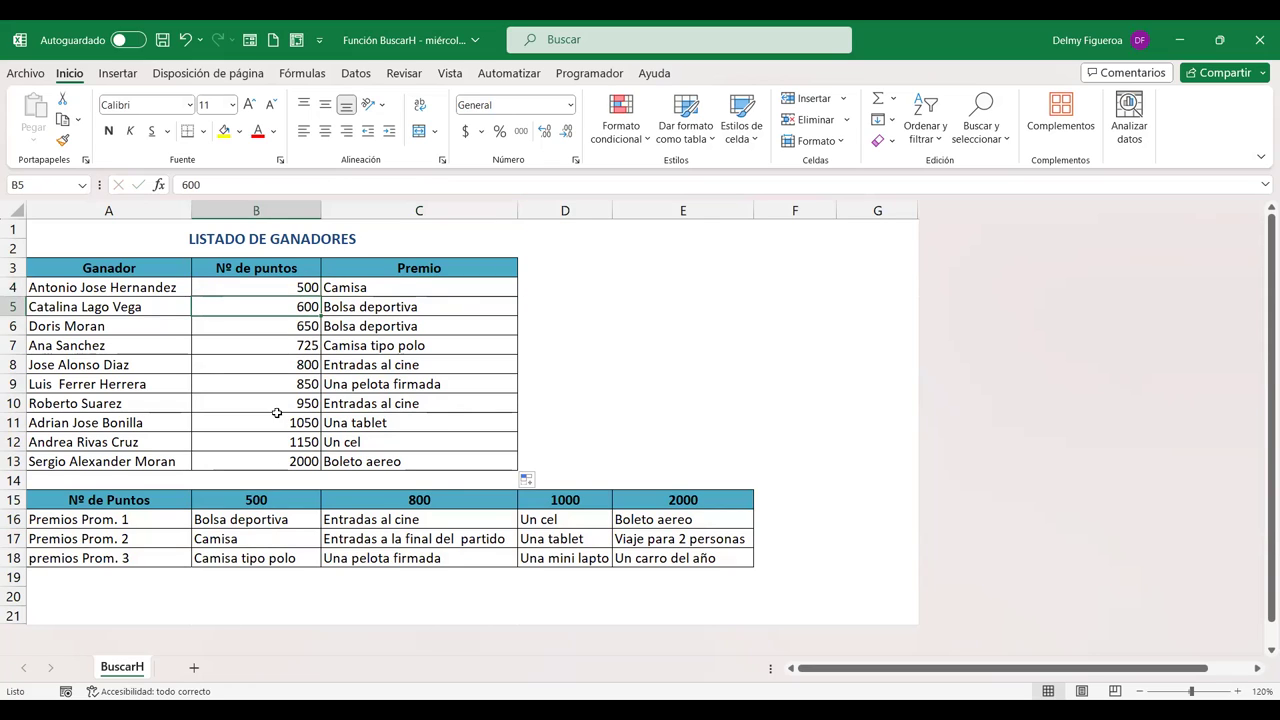
left_click(390, 326)
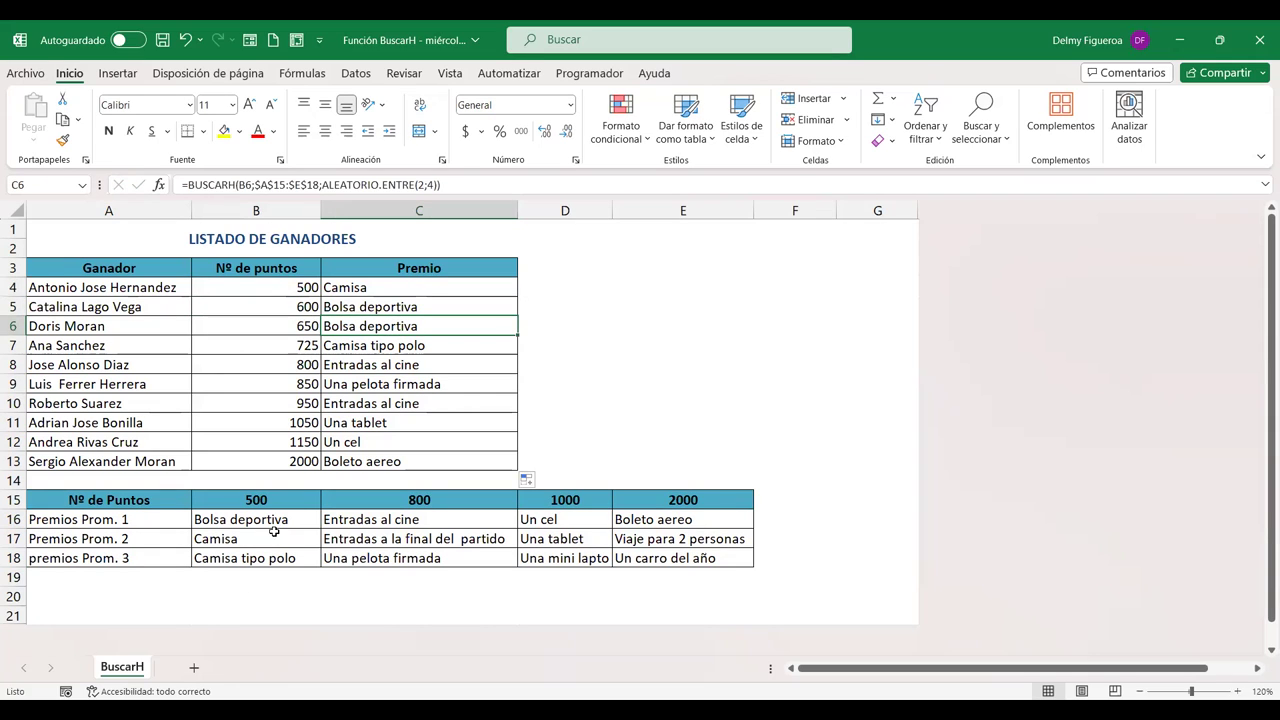
left_click(374, 344)
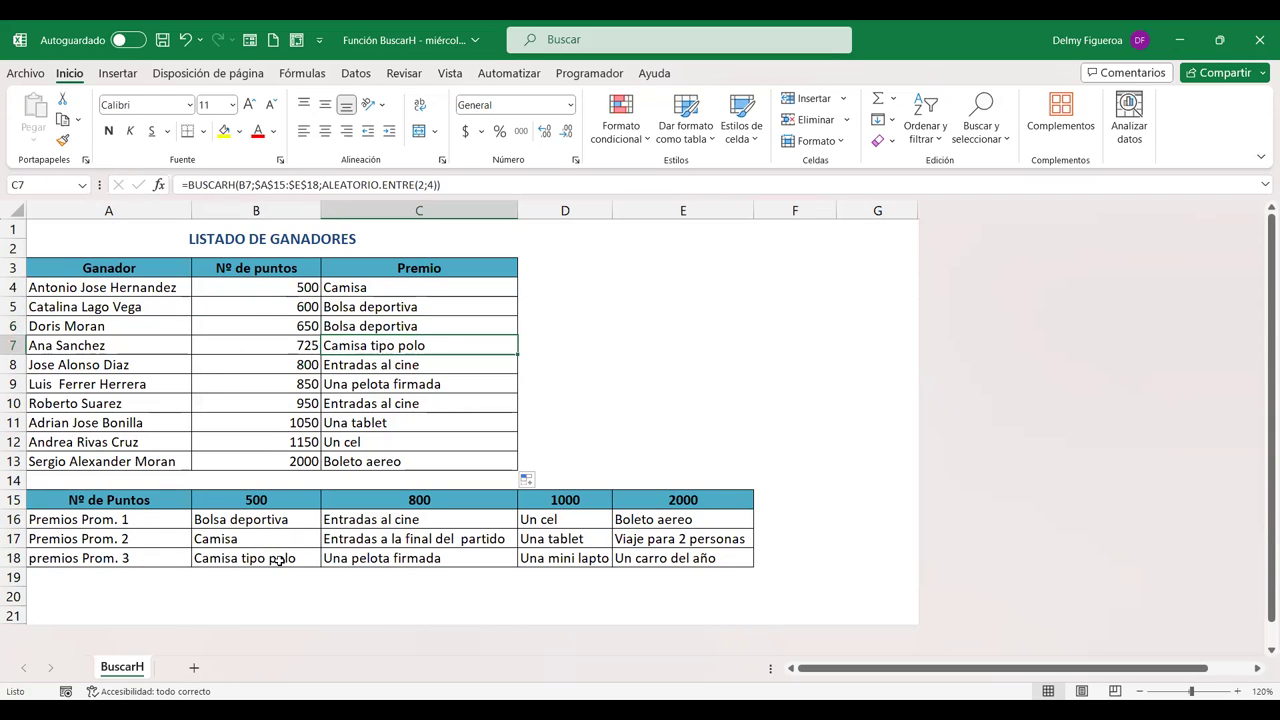
left_click(400, 362)
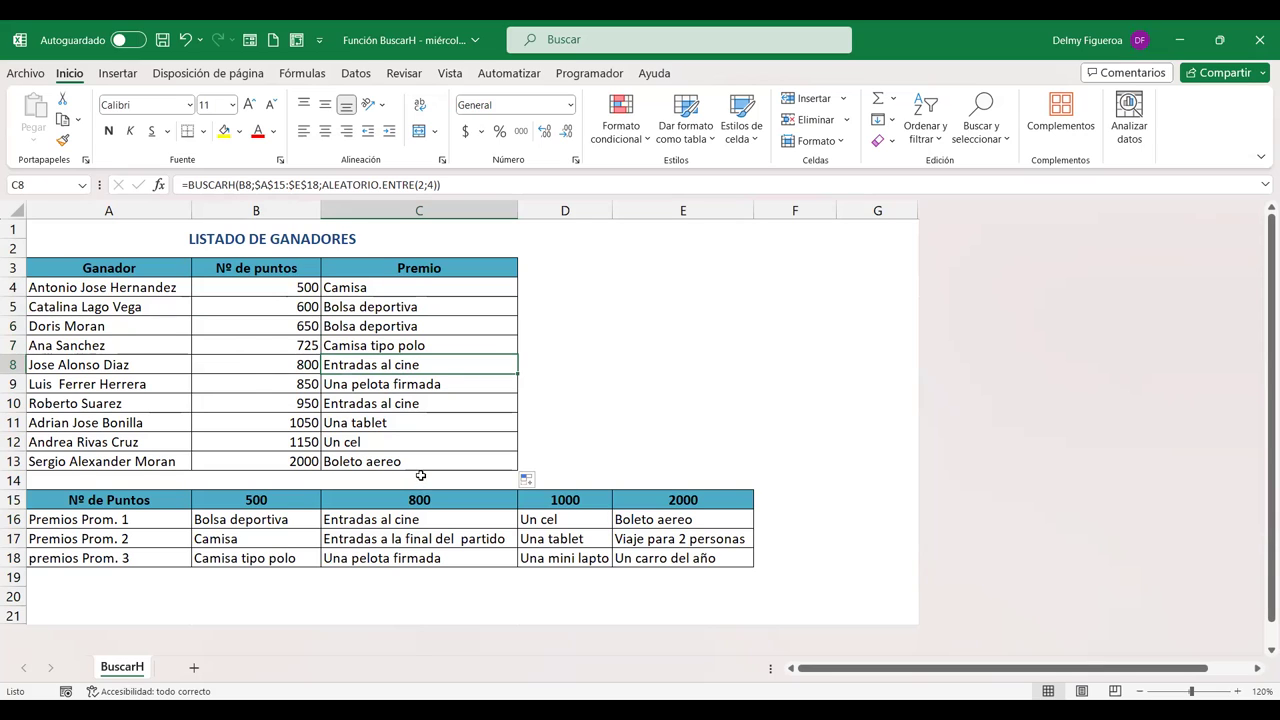
left_click(402, 388)
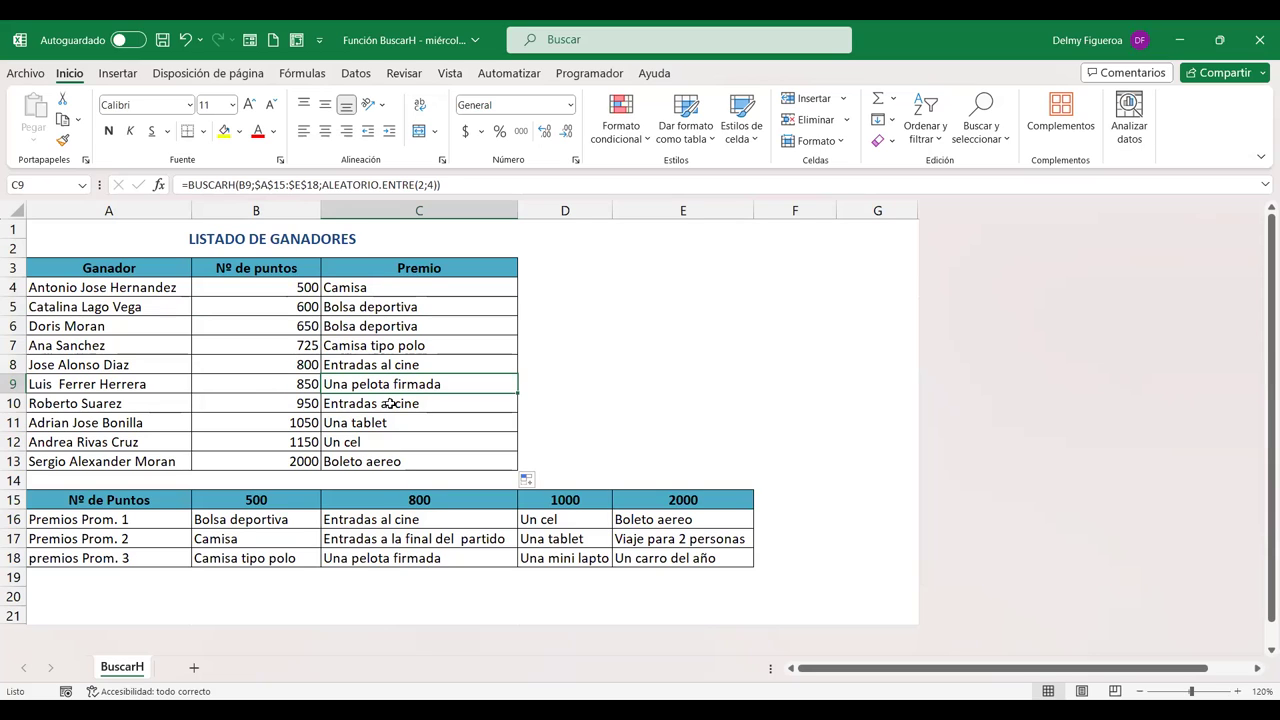
left_click(390, 404)
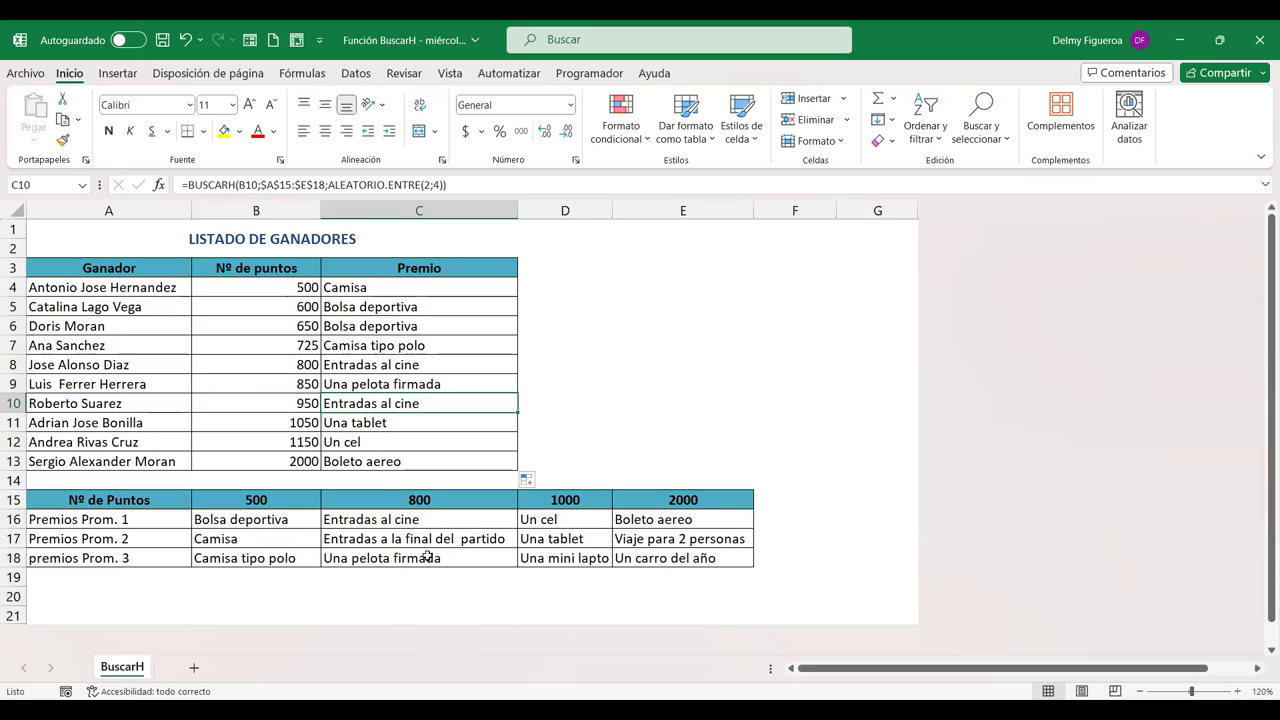
left_click(390, 423)
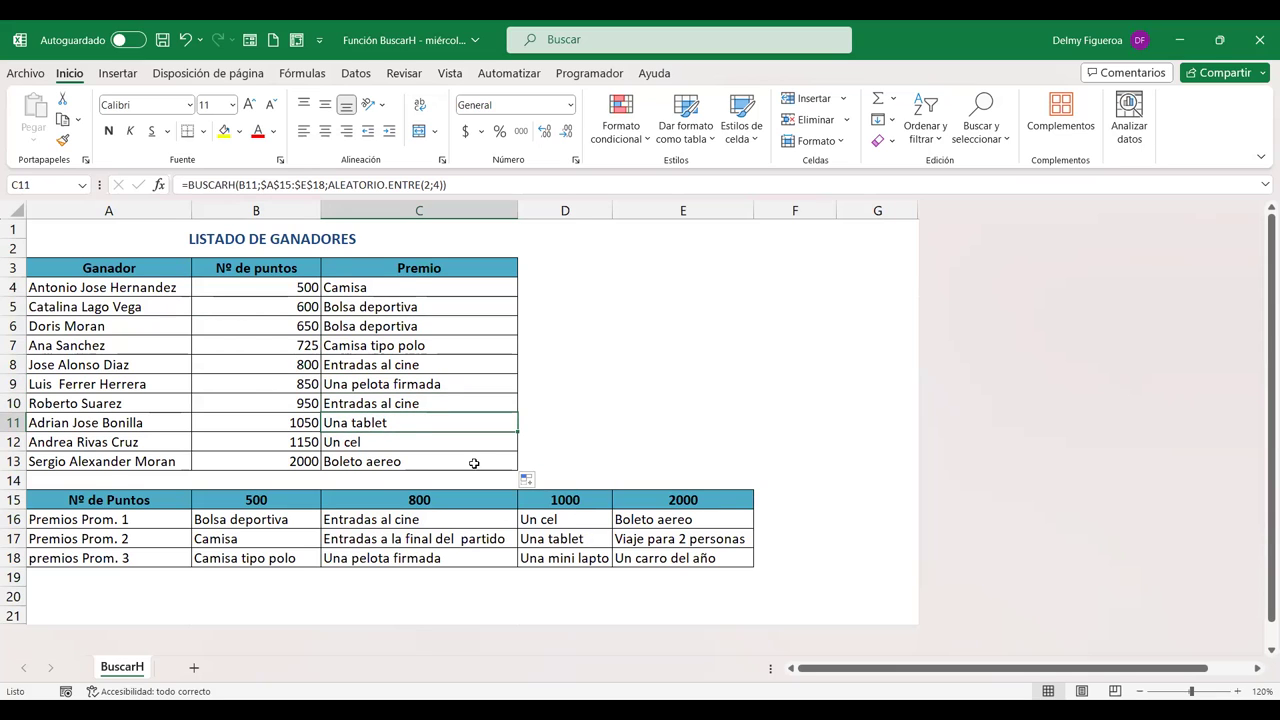
left_click(395, 442)
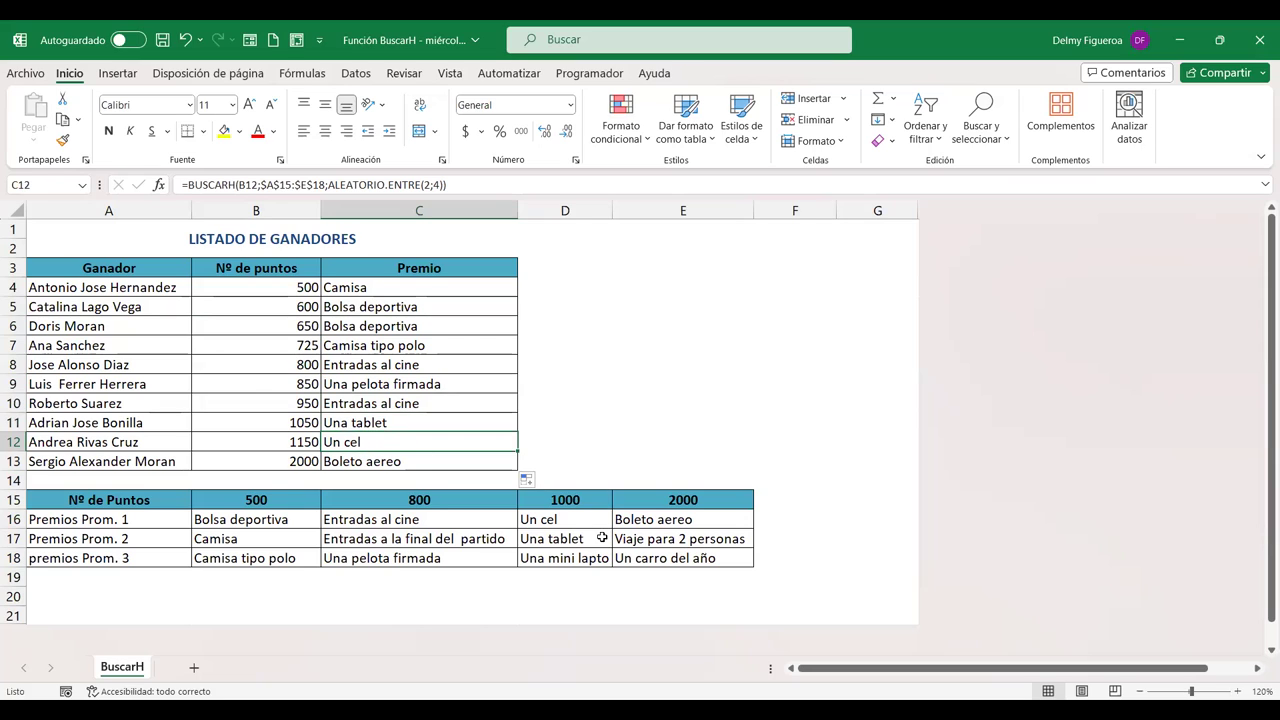
left_click(392, 456)
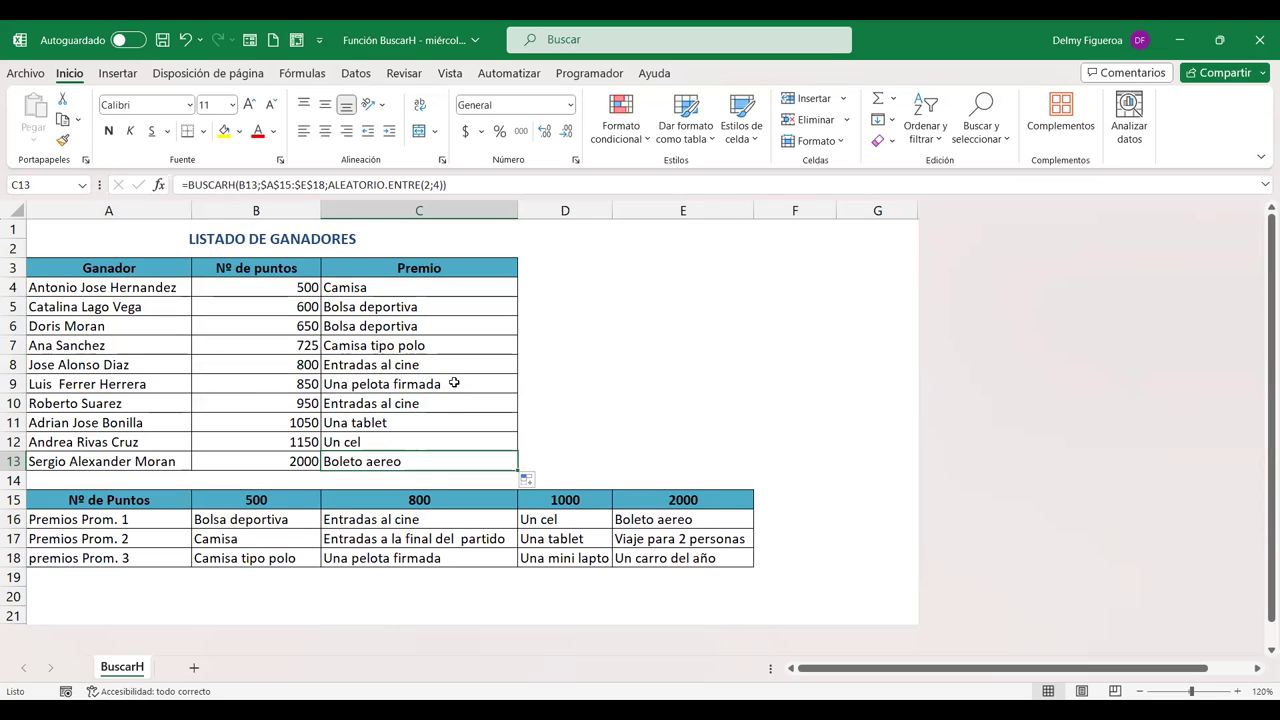
double_click(453, 292)
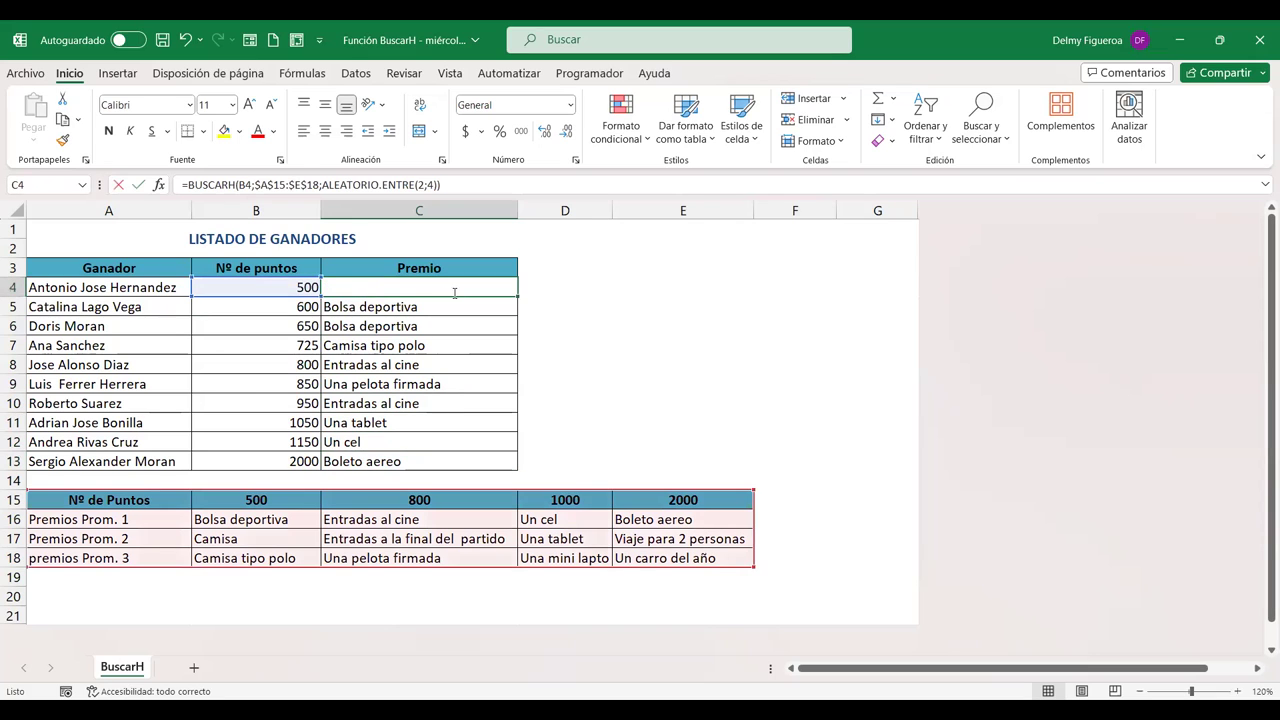
- Reopen and reconfirm C4's BUSCARH formula with its ALEATORIO.ENTRE(2;4) row argument
double_click(454, 292)
left_click(597, 288)
key("Return")
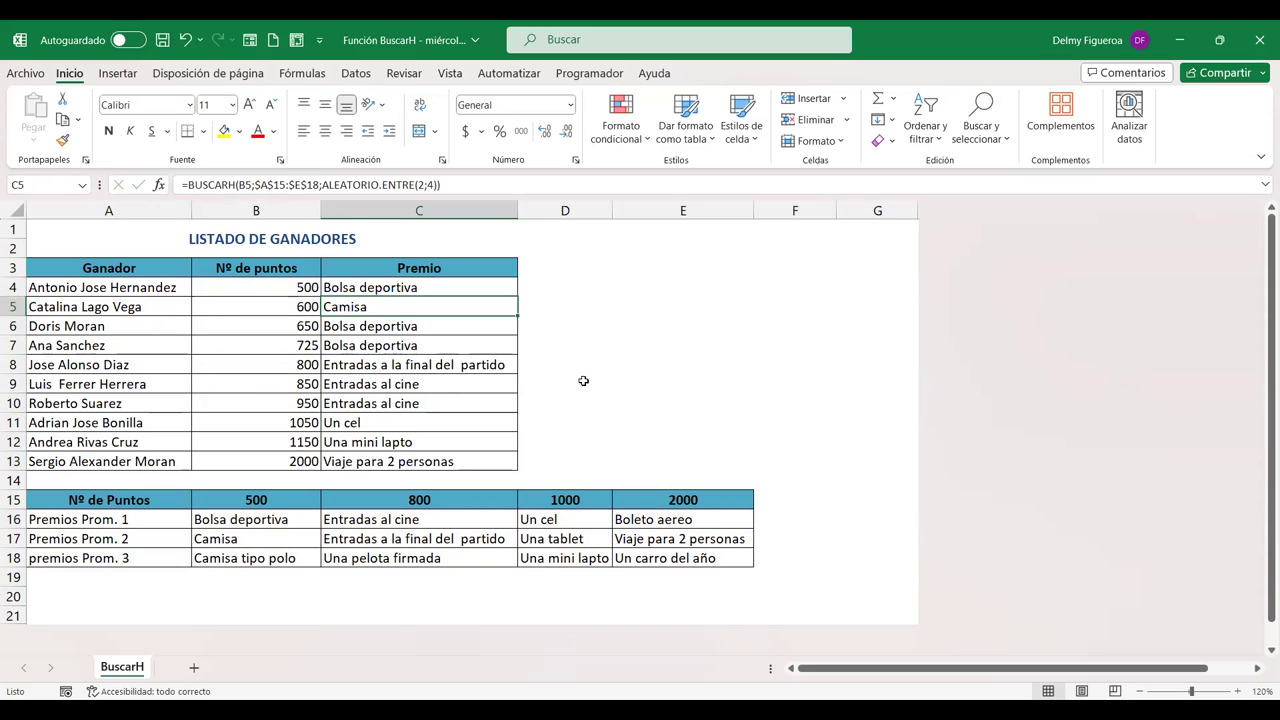
- Recalculate the sheet five times with F9, redrawing prizes until C13 shows Un carro del año
left_click(606, 292)
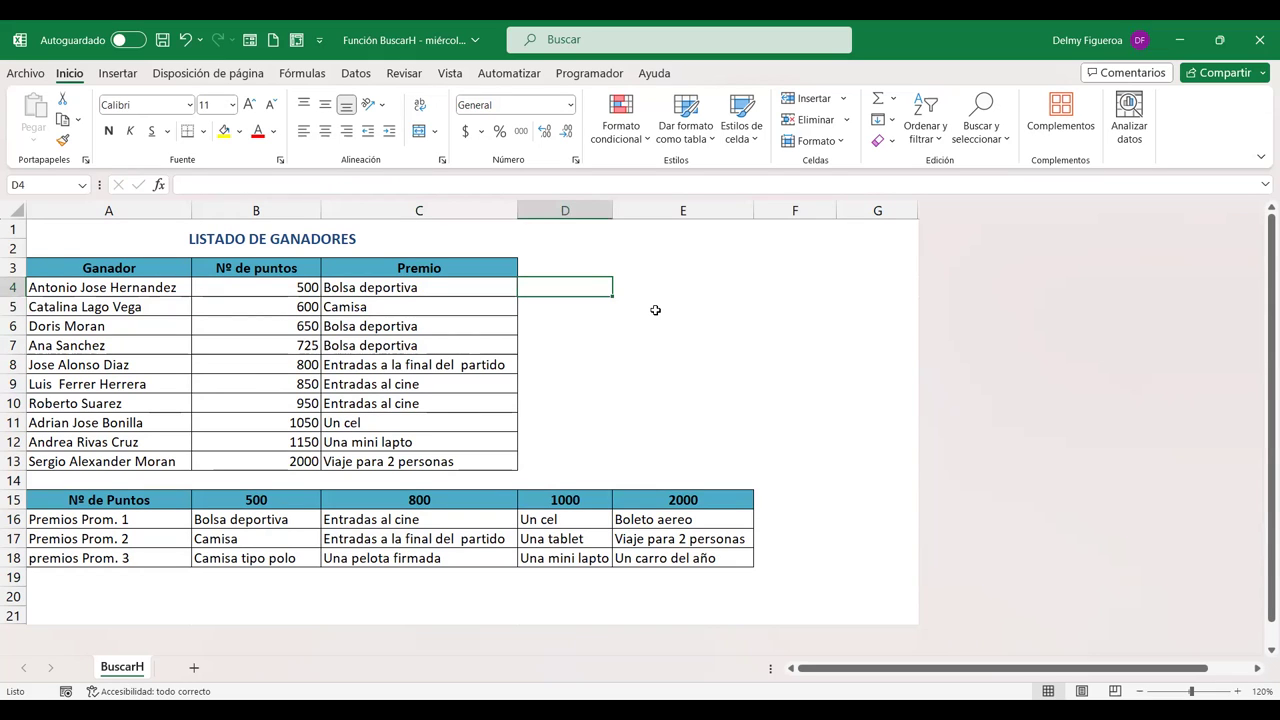
key("F9")
key("F9")
key("F9")
key("F9")
key("F9")
key("F9")
key("F9")
key("F9")
key("F9")
key("F9")
key("F9")
key("F9")
key("F9")
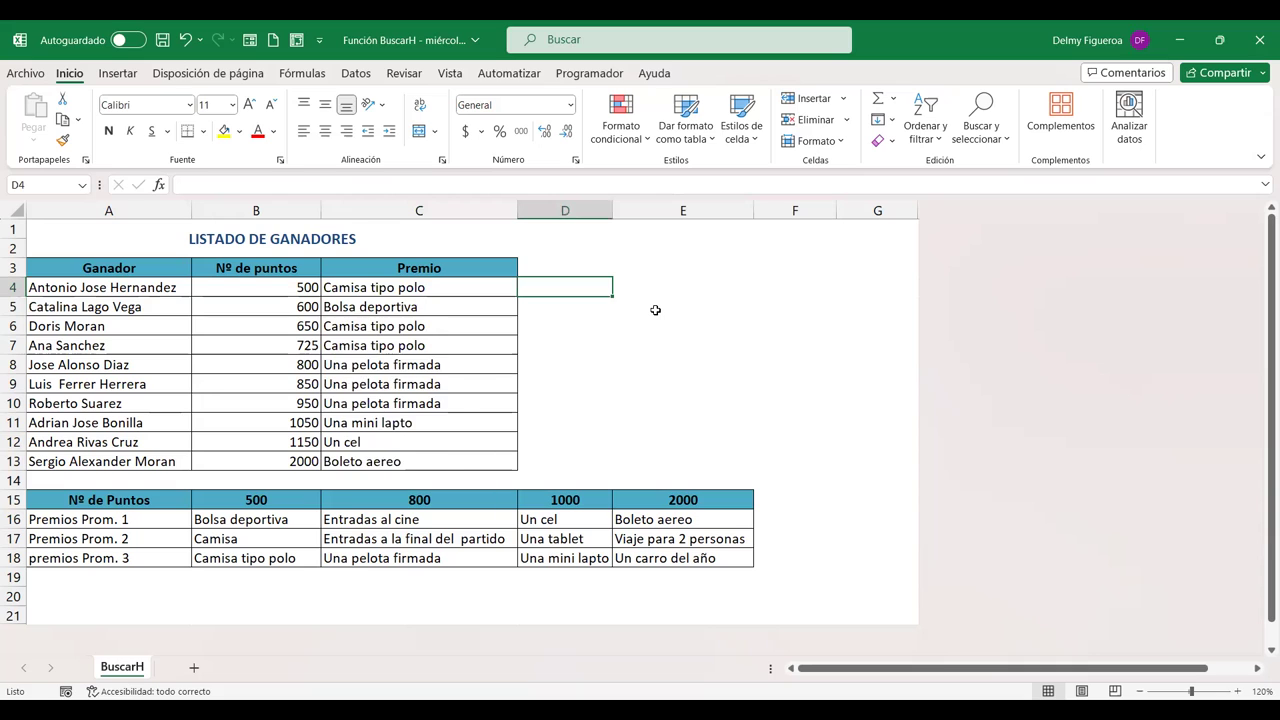
key("F9")
key("F9")
key("F9")
key("F9")
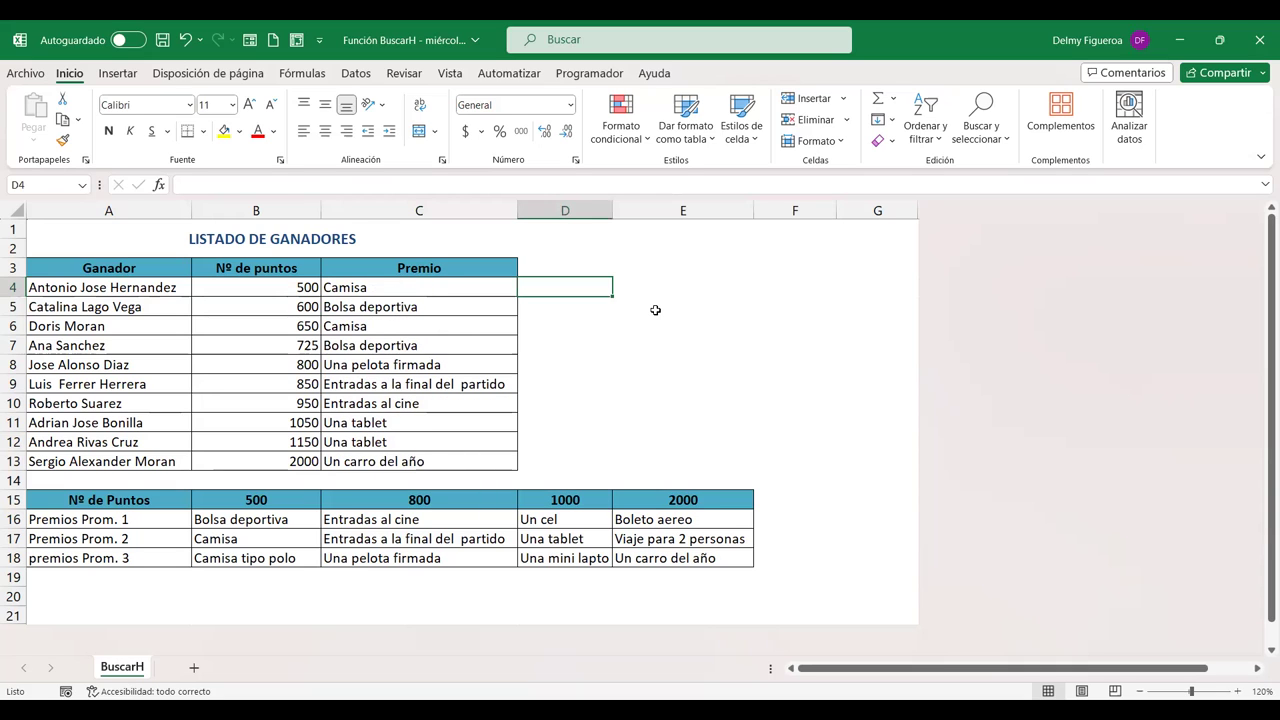
key("F9")
key("F9")
key("F9")
key("F9")
key("F9")
key("F9")
key("F9")
key("F9")
key("F9")
key("F9")
key("F9")
key("F9")
key("F9")
key("F9")
key("F9")
key("F9")
key("F9")
key("F9")
key("F9")
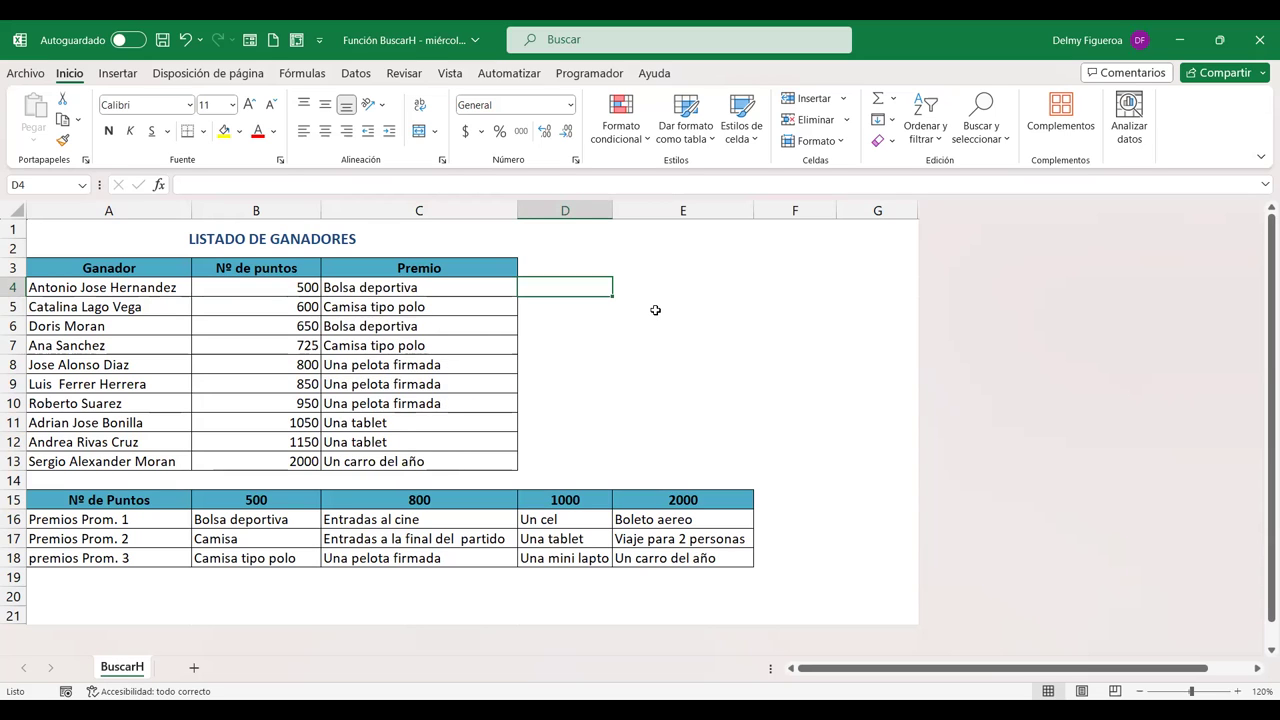
key("F9")
key("F9")
key("F9")
key("F9")
key("F9")
key("F9")
key("F9")
key("F9")
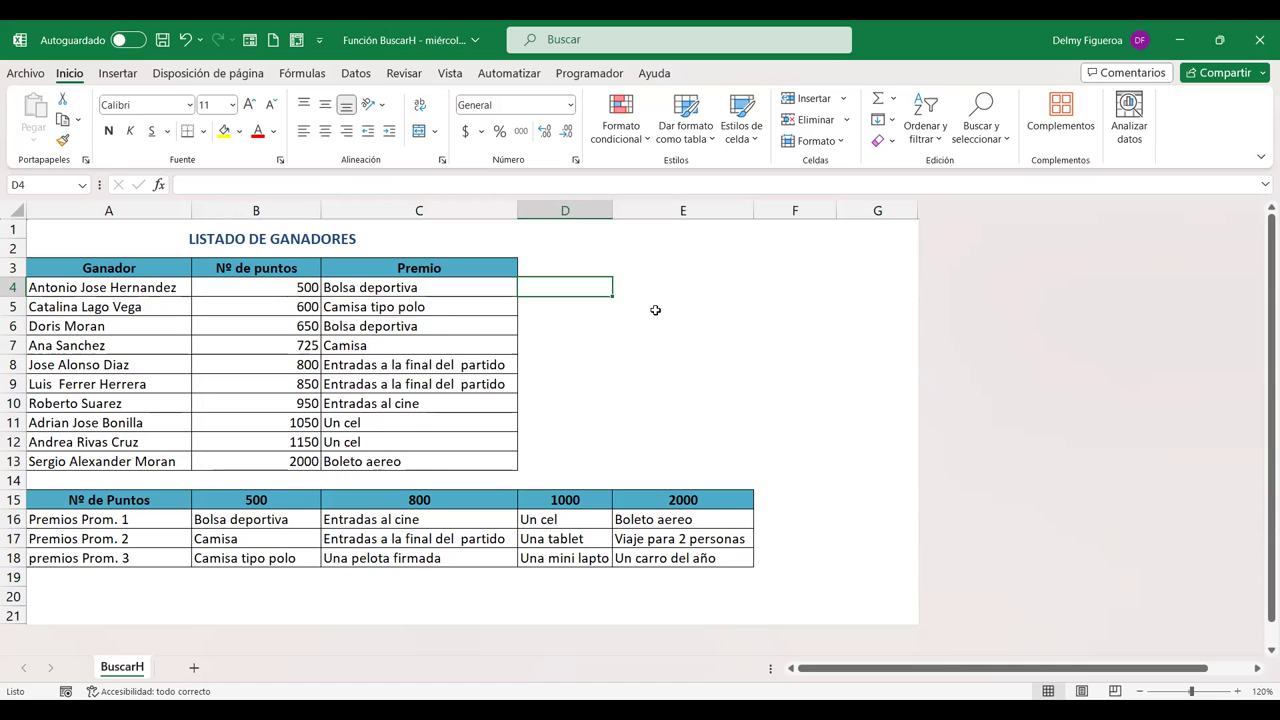
key("F9")
key("F9")
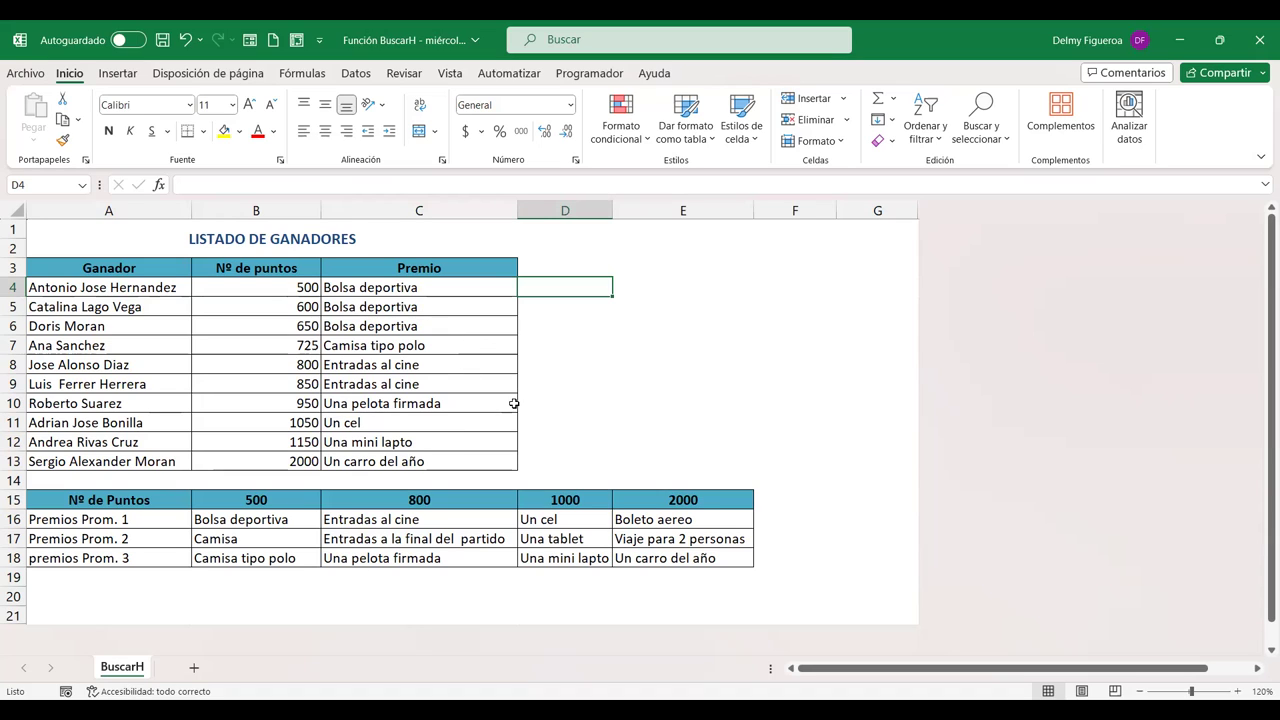
left_click(810, 322)
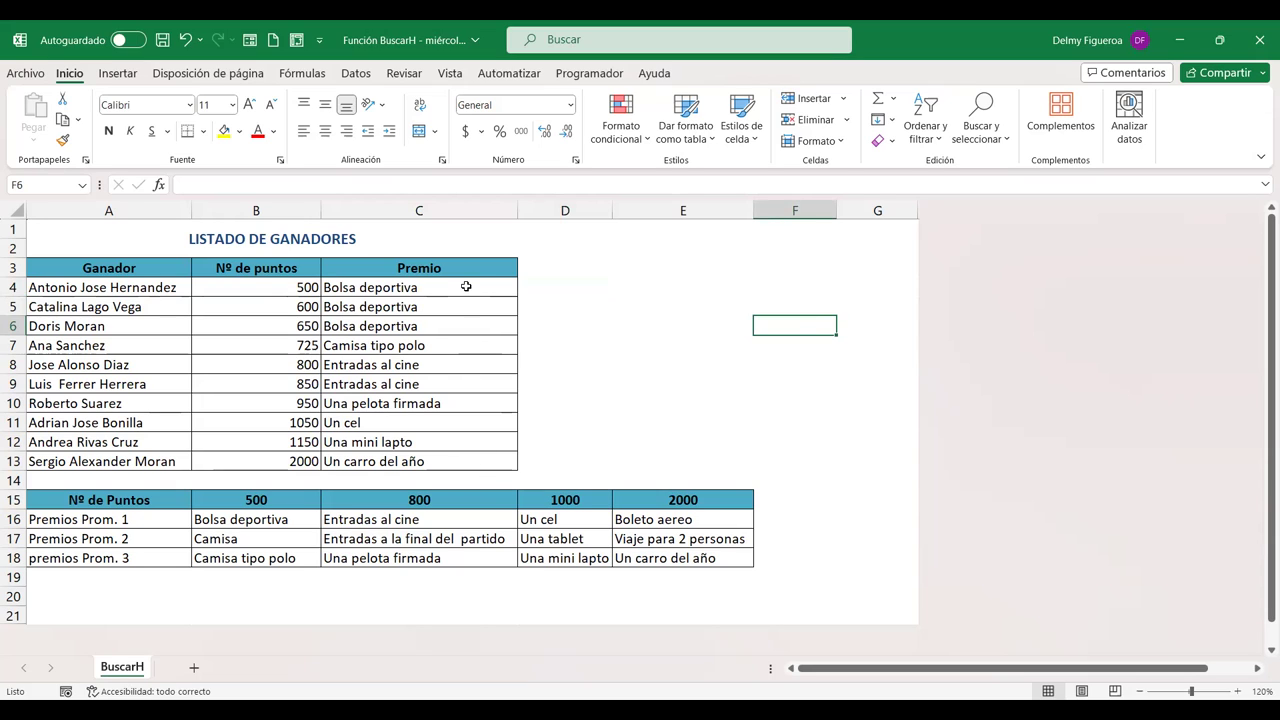
- Paste the drawn prizes from C4:C13 as fixed values into D4:D13
left_click_drag(466, 286, 466, 459)
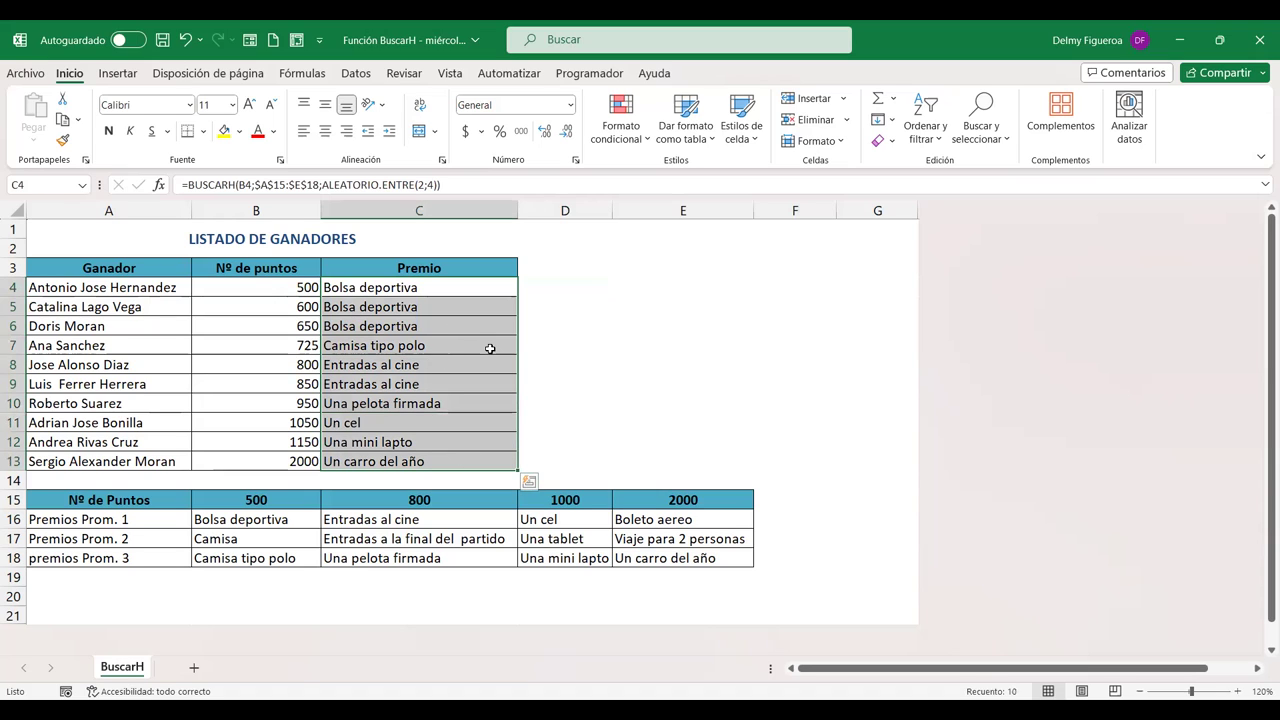
key("ctrl+c")
left_click(547, 288)
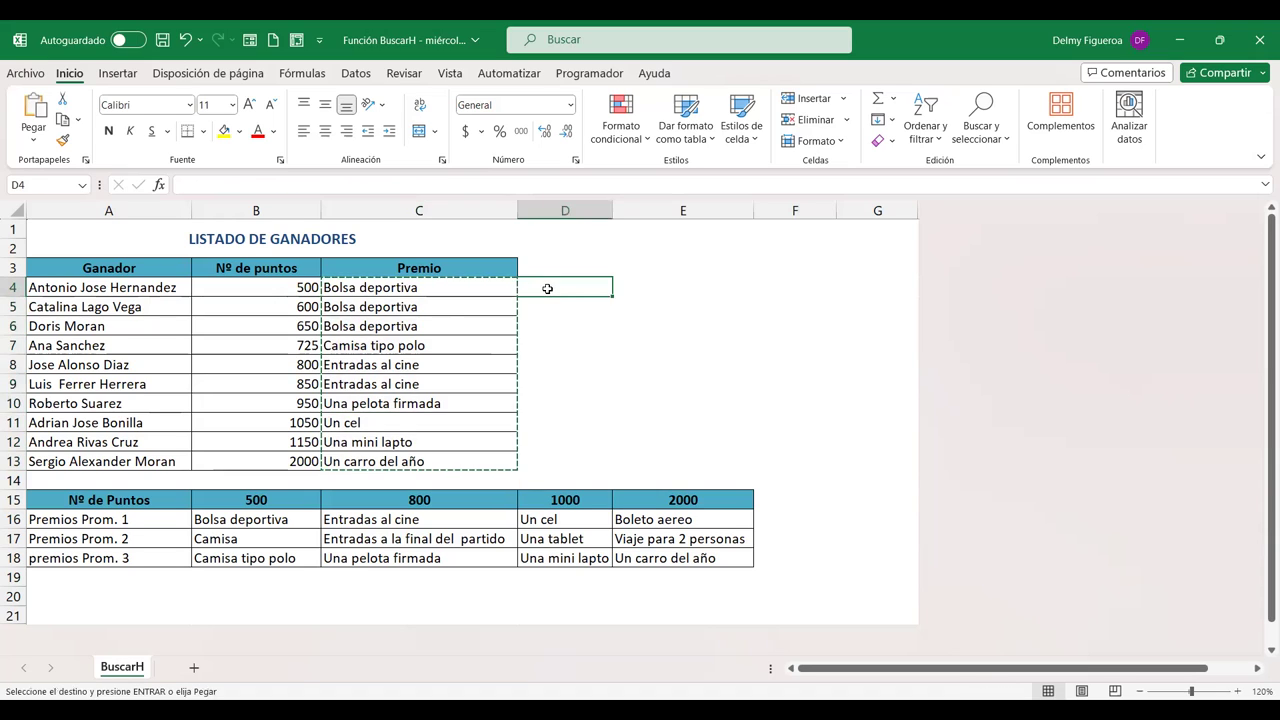
right_click(547, 288)
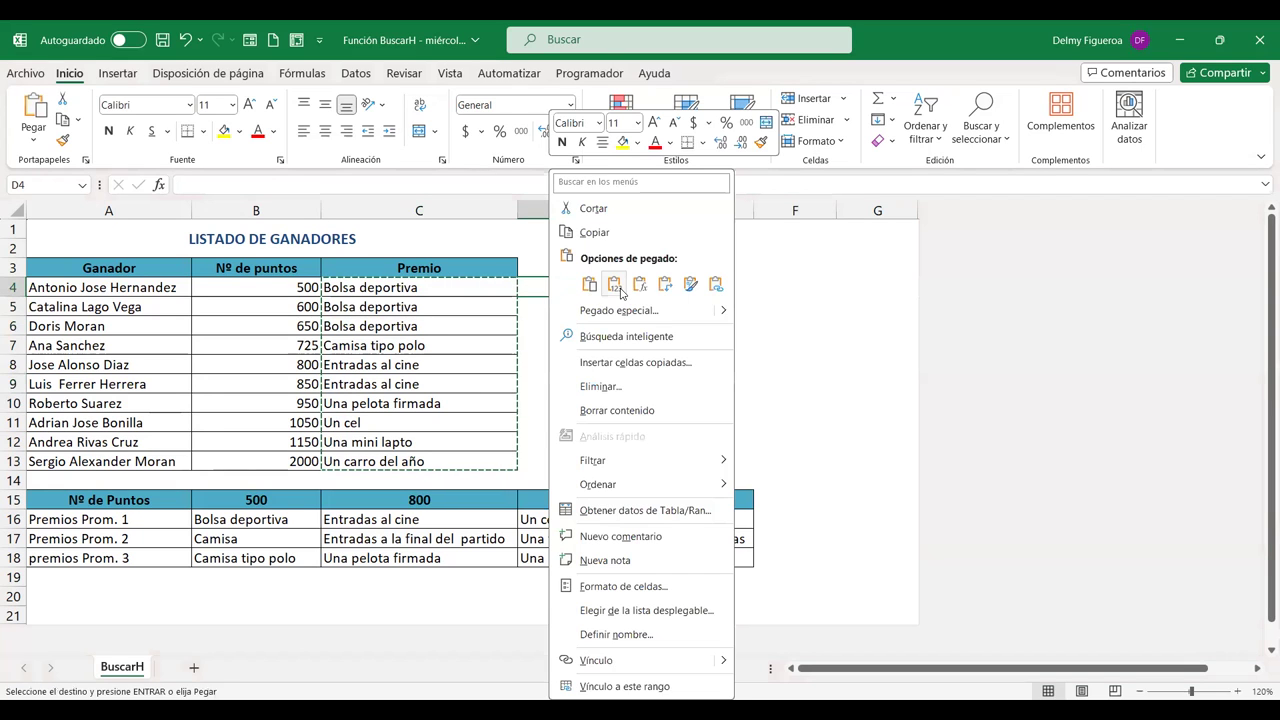
left_click(619, 287)
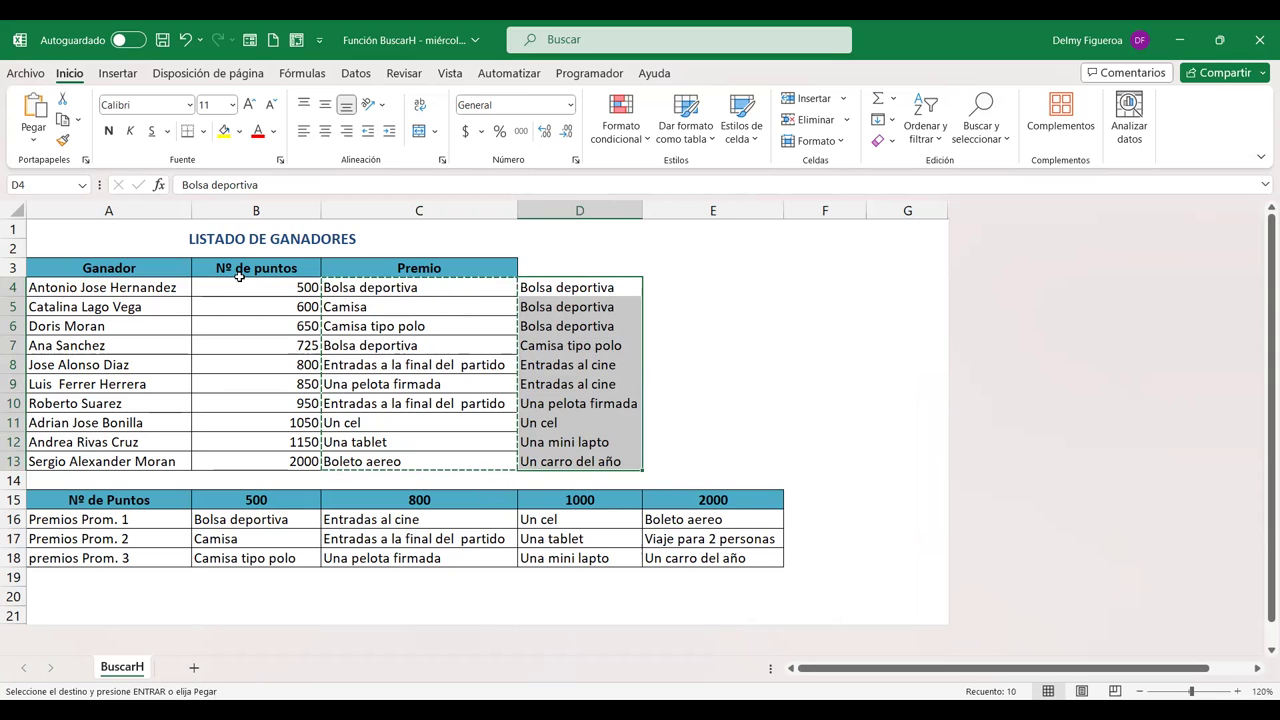
left_click(419, 288)
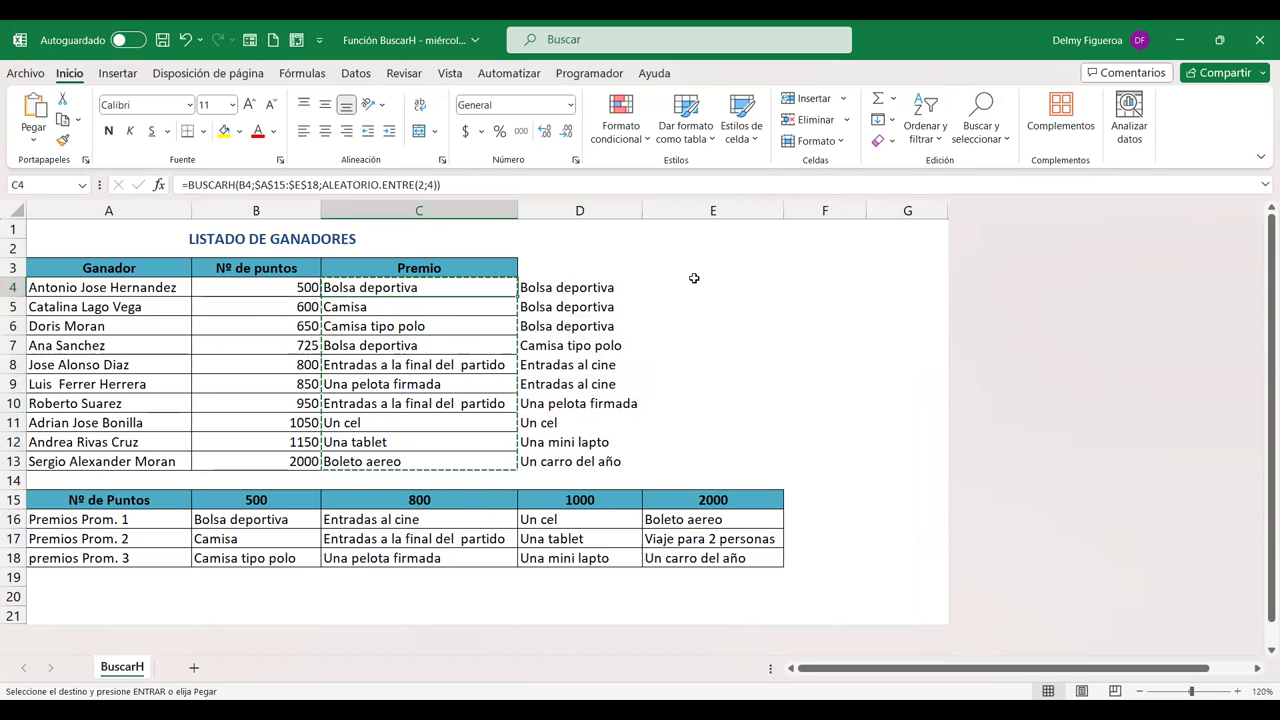
left_click_drag(575, 287, 580, 458)
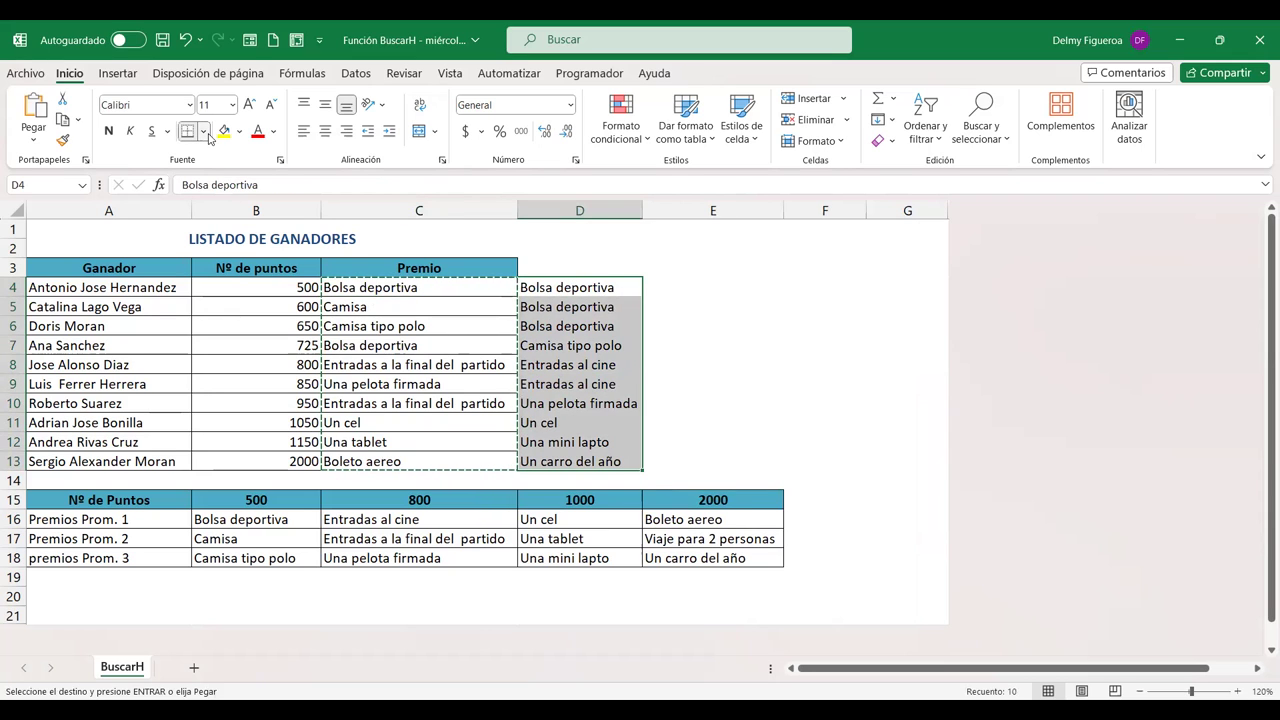
- Apply Todos los bordes to every cell of the copied prizes in D4:D13
left_click(203, 132)
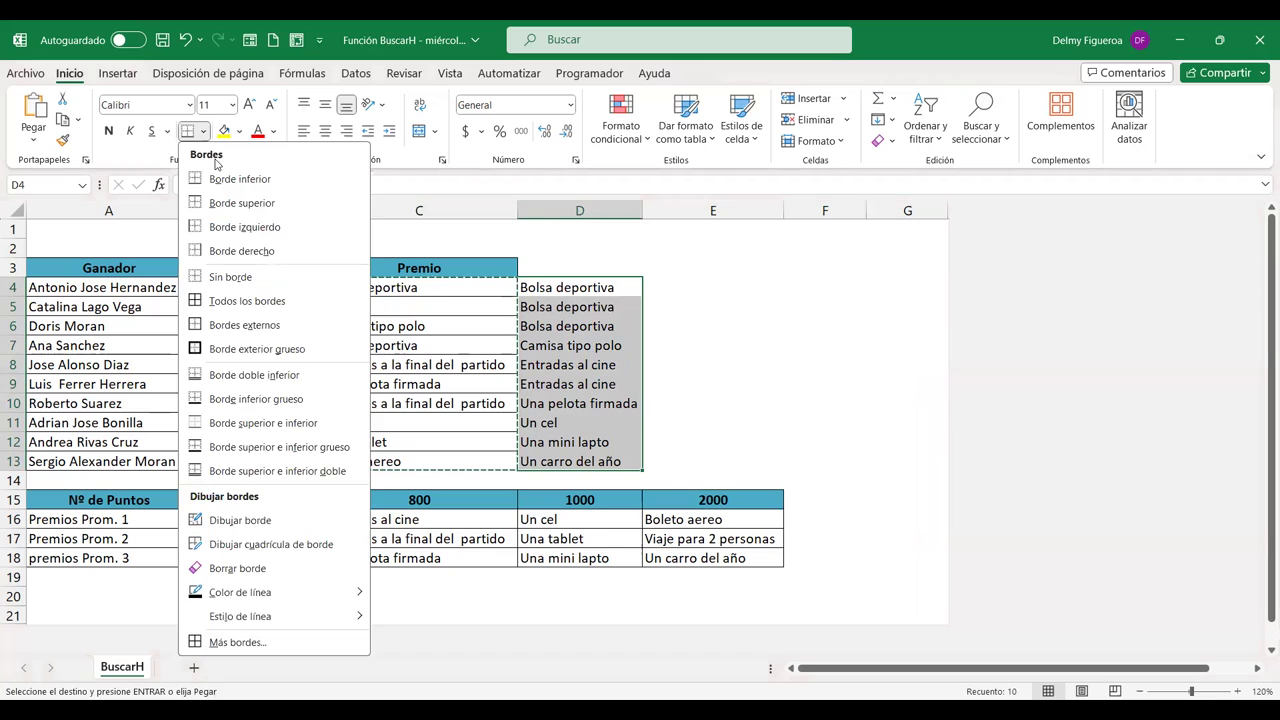
left_click(222, 303)
left_click(712, 301)
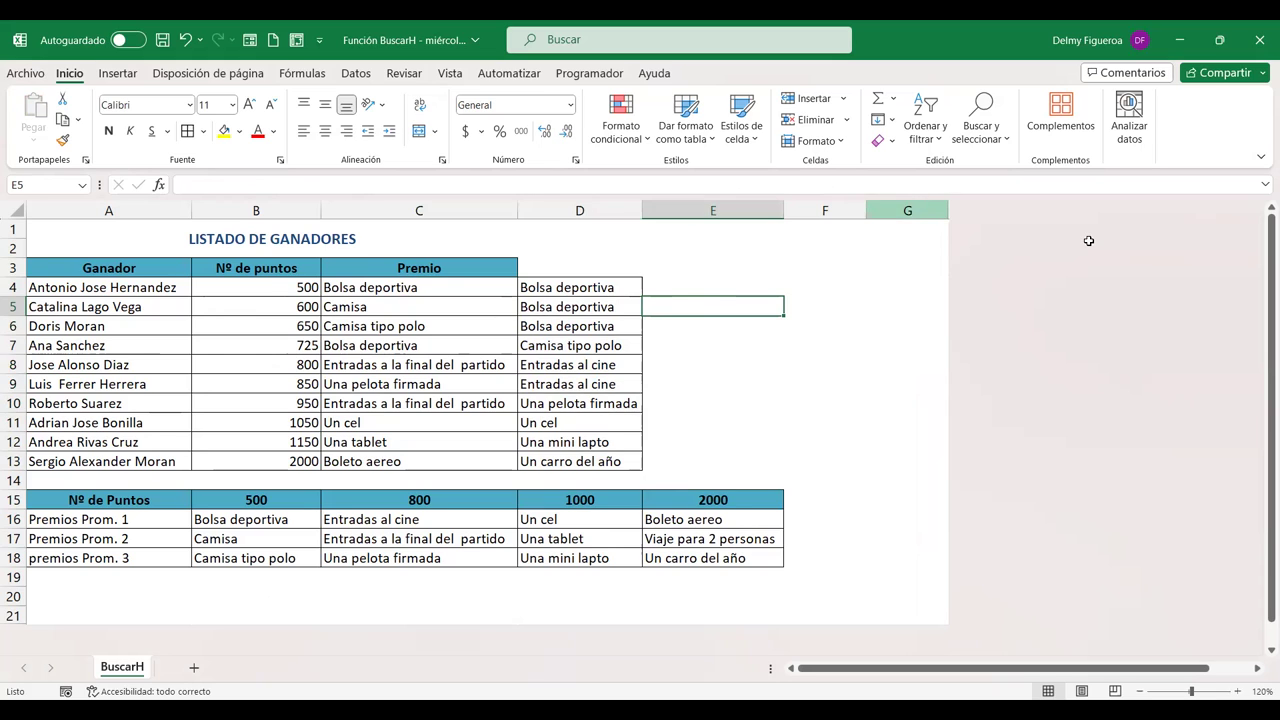
left_click(929, 202)
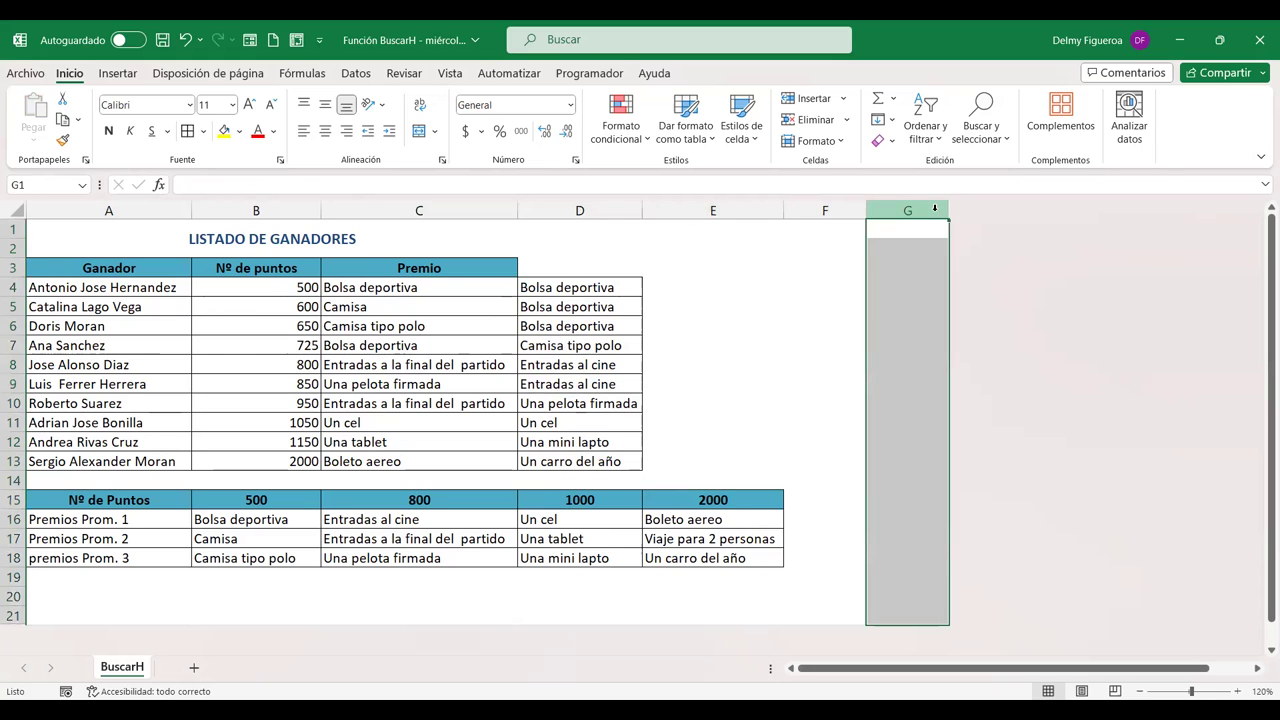
- Unhide the hidden columns H through K to the right of column G
right_click(936, 210)
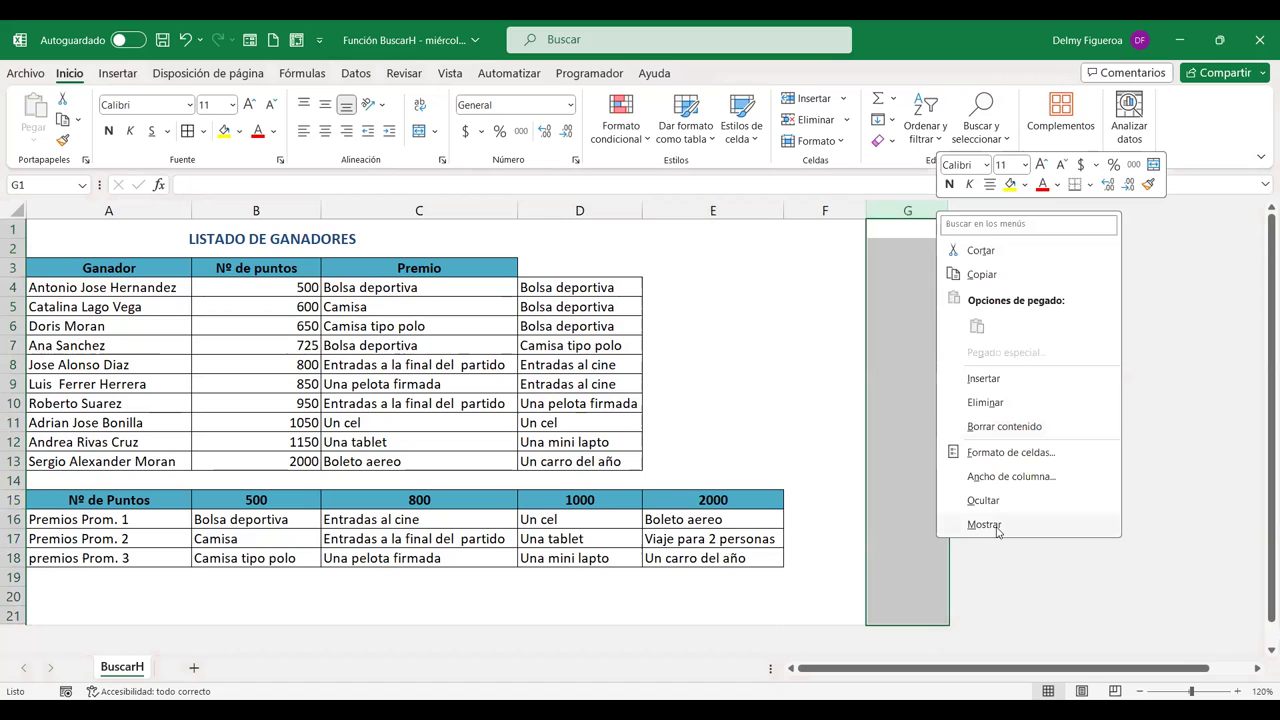
left_click(997, 530)
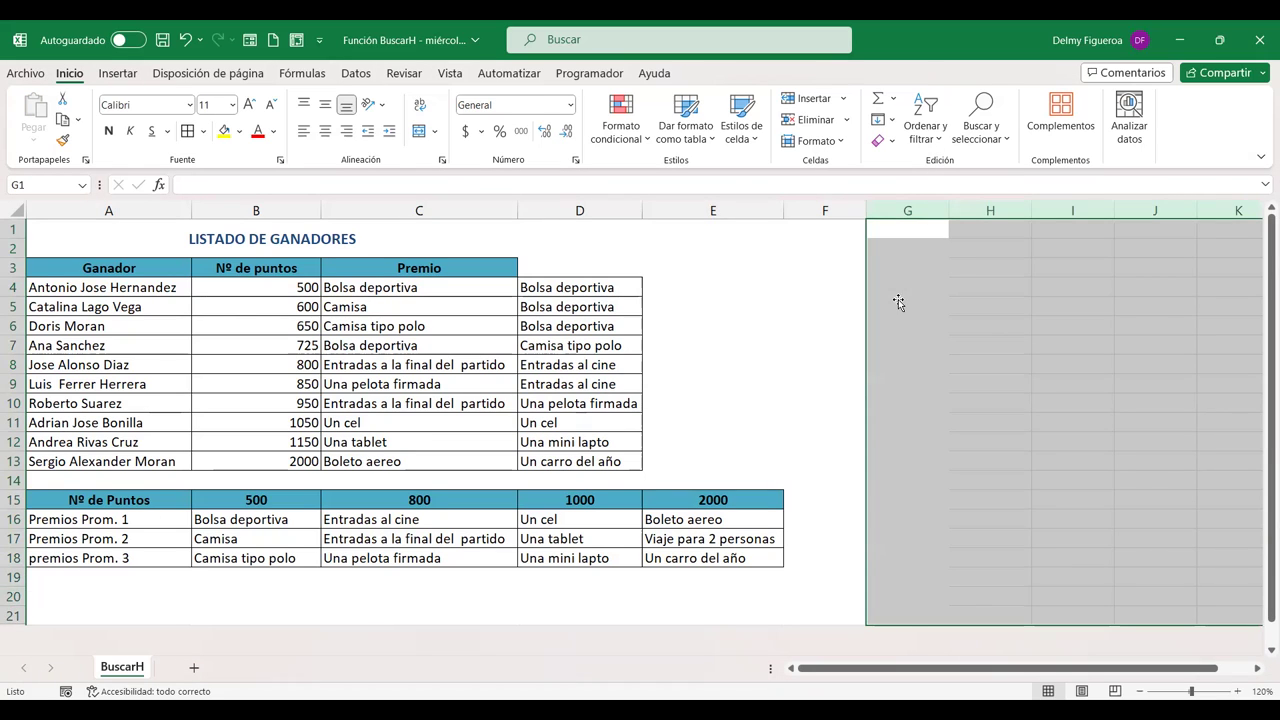
left_click(903, 310)
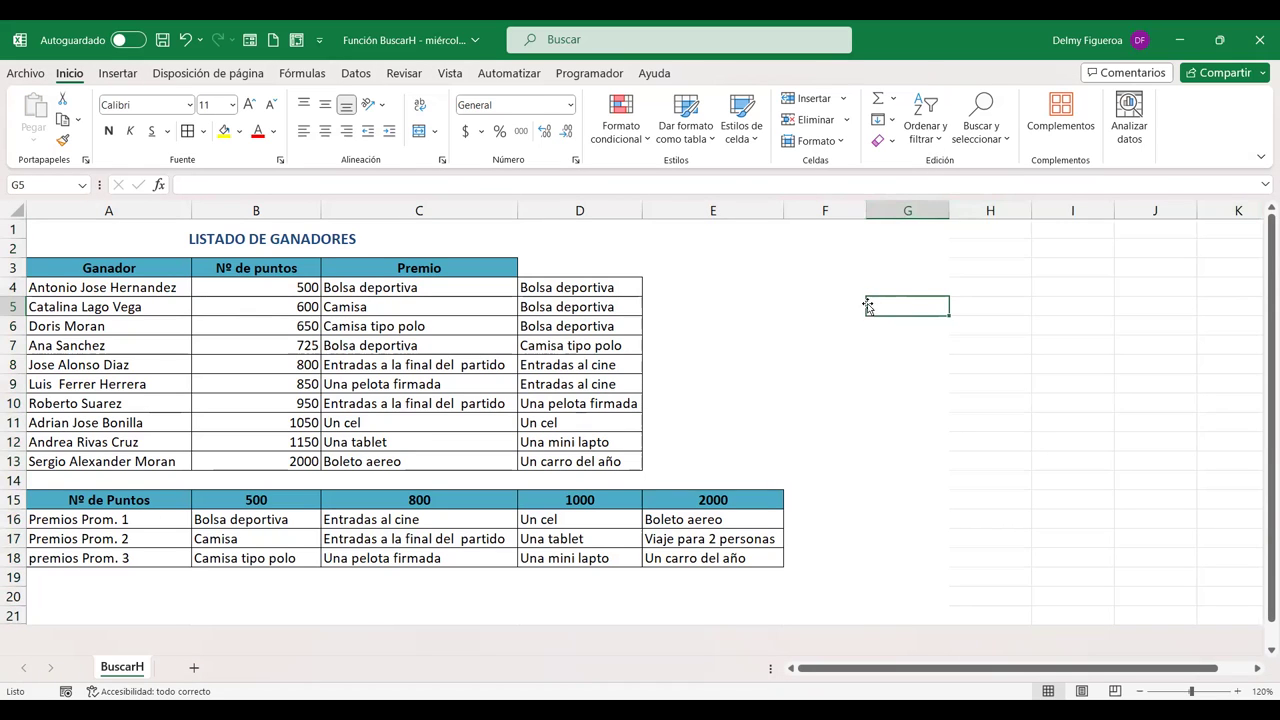
left_click(885, 285)
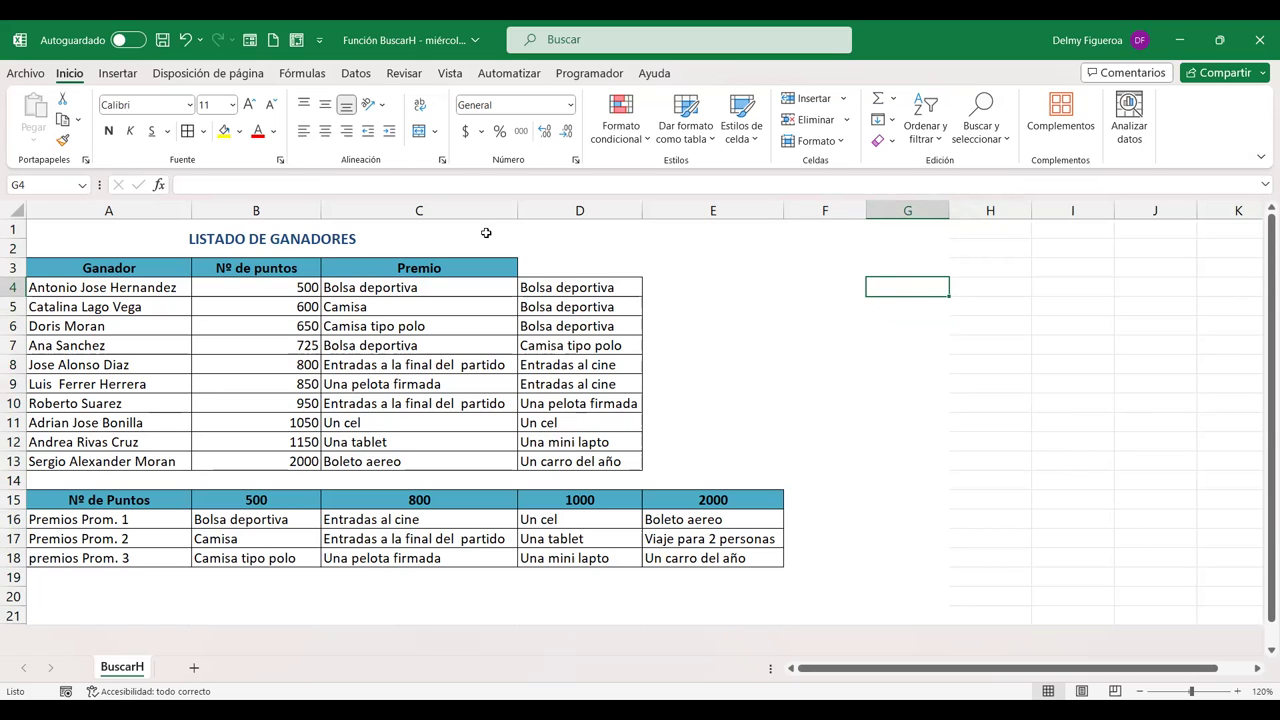
left_click(12, 267)
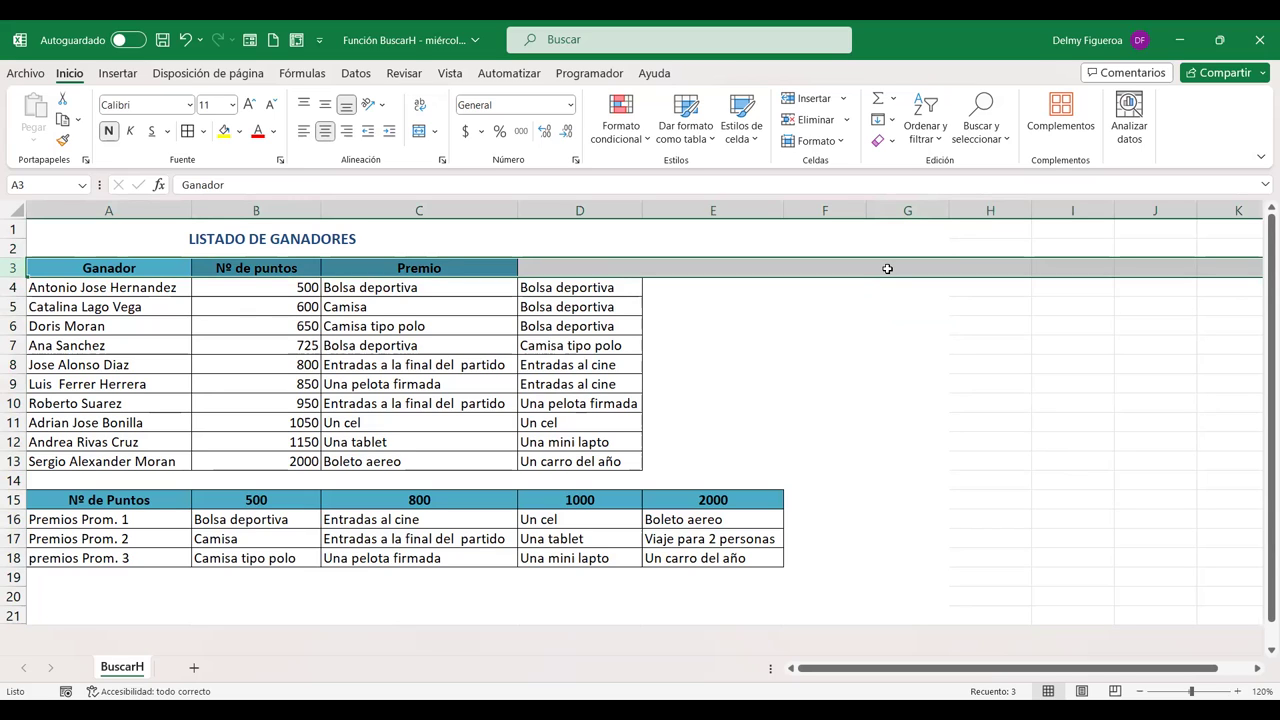
left_click(887, 269)
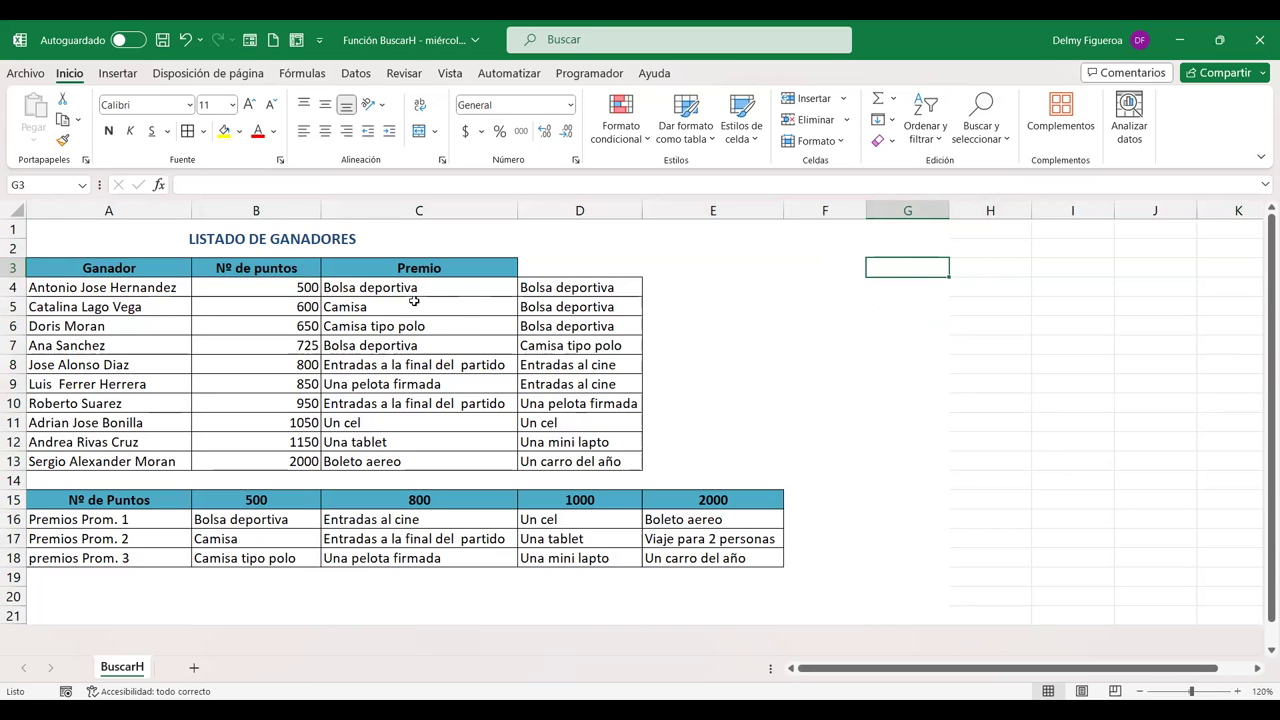
left_click(165, 268)
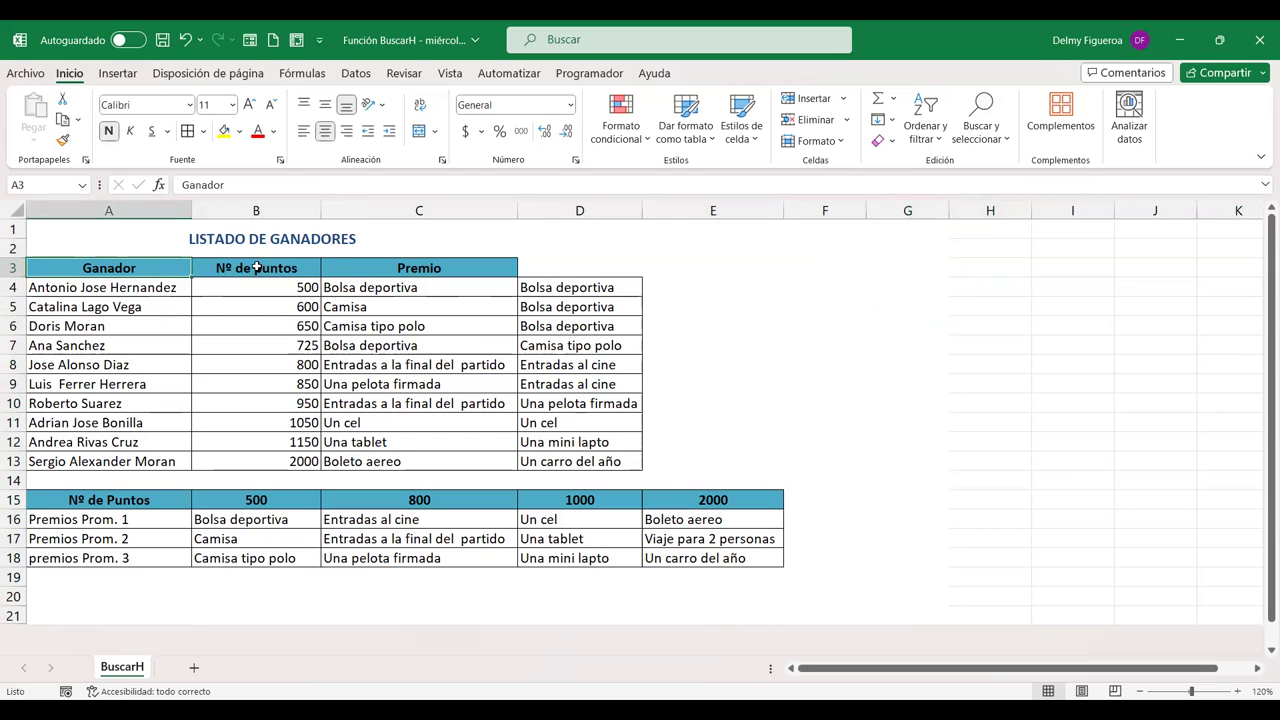
left_click(295, 267)
left_click(409, 267)
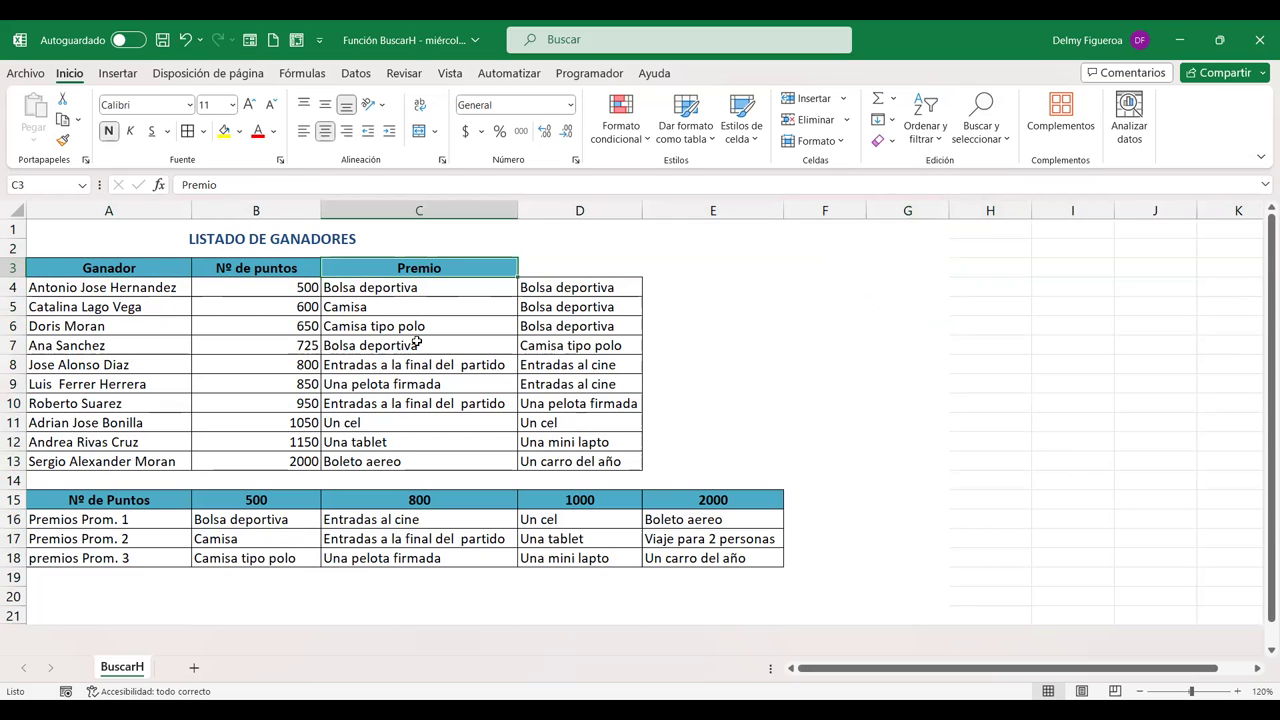
left_click(124, 263)
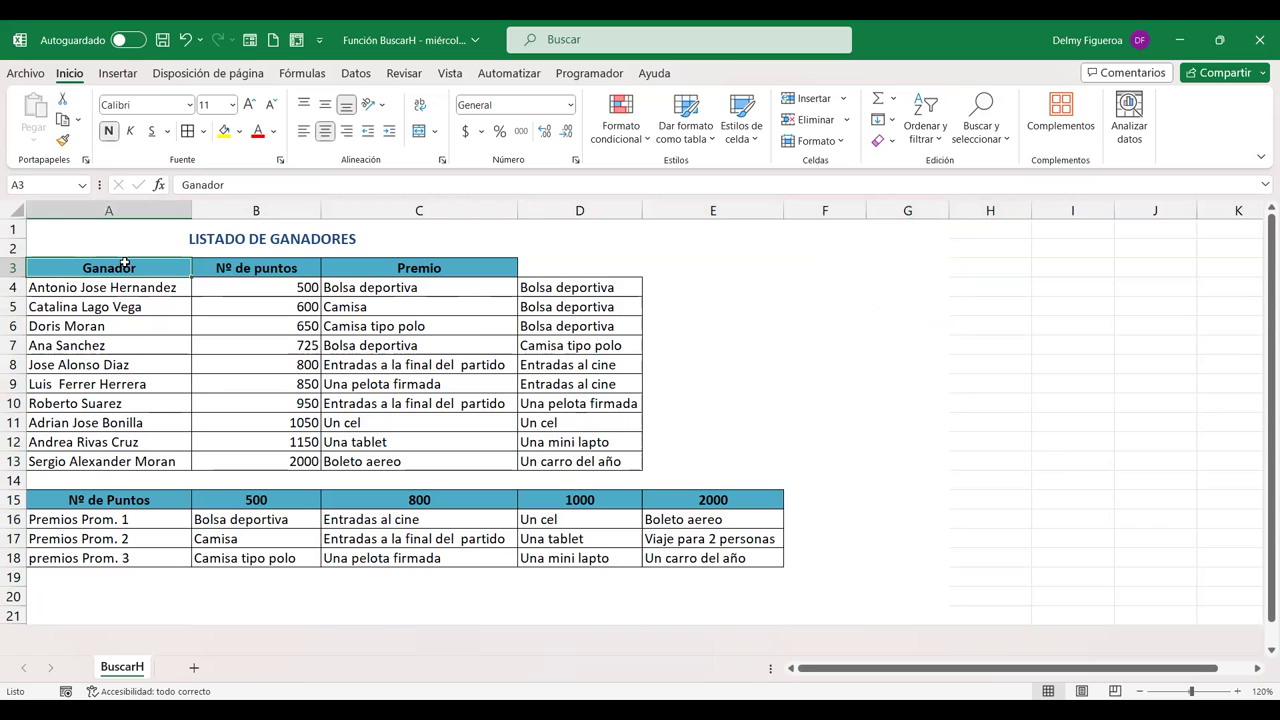
left_click(280, 268)
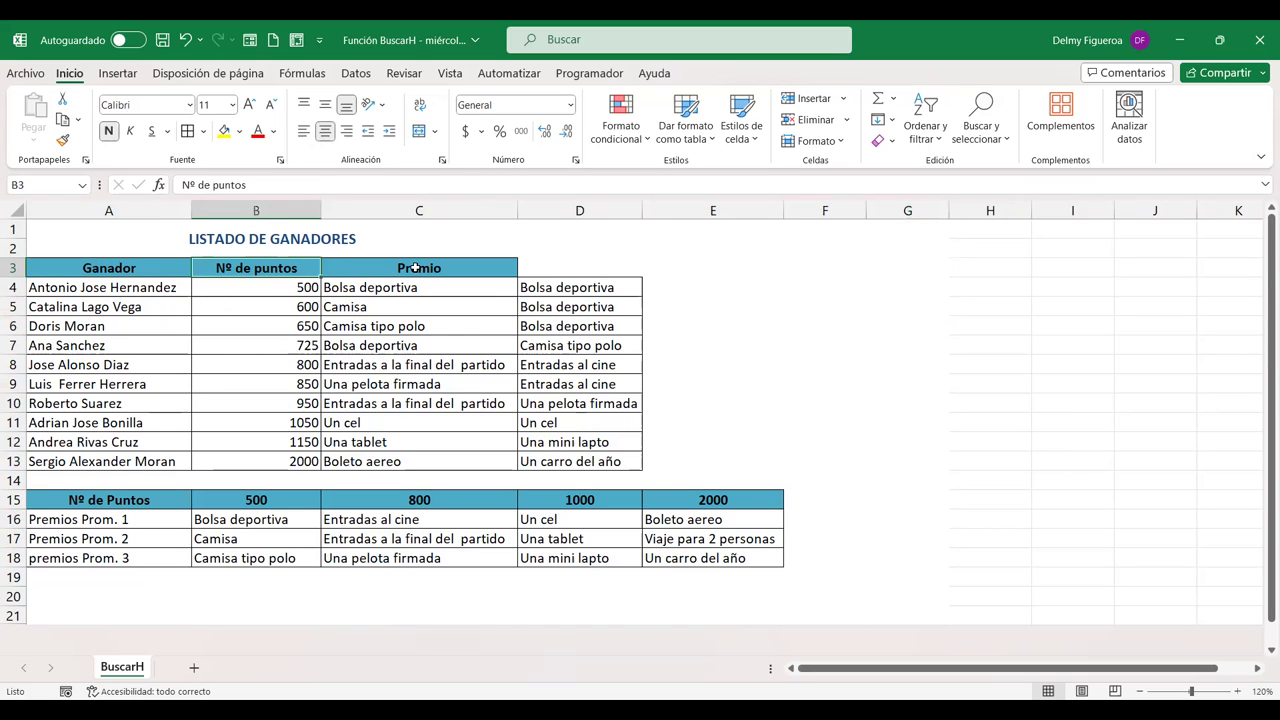
left_click(415, 268)
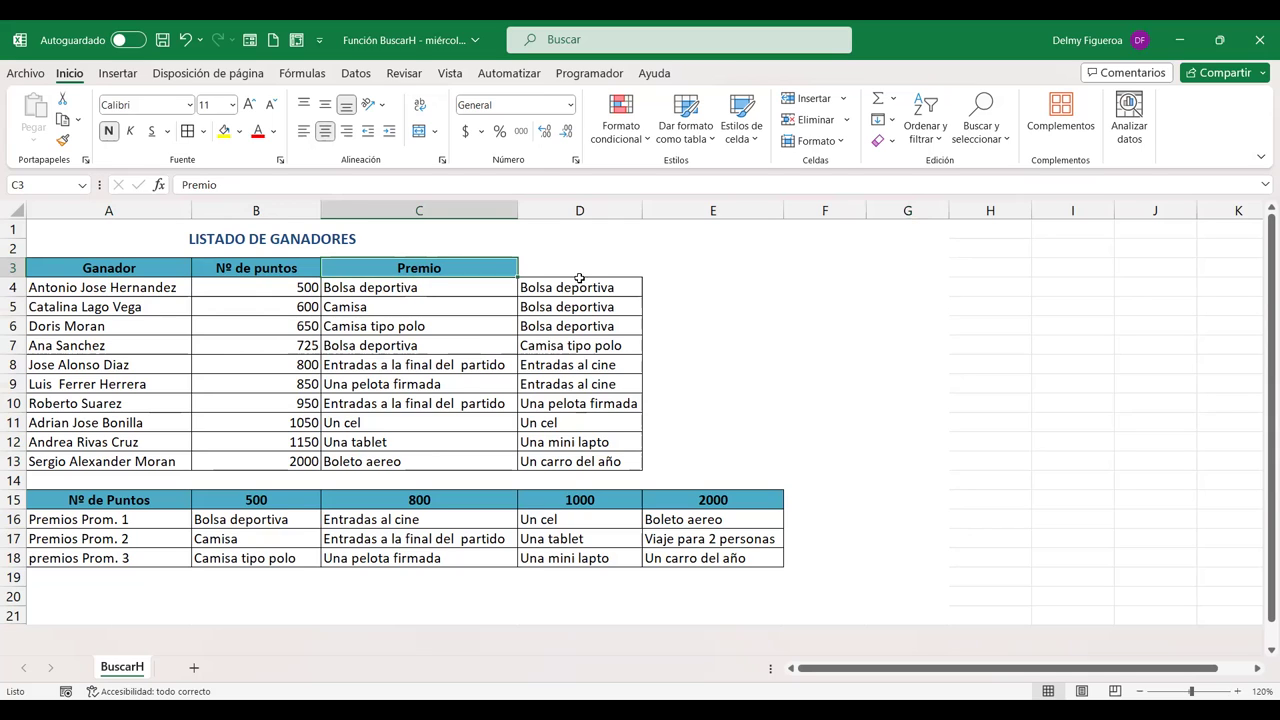
left_click(667, 287)
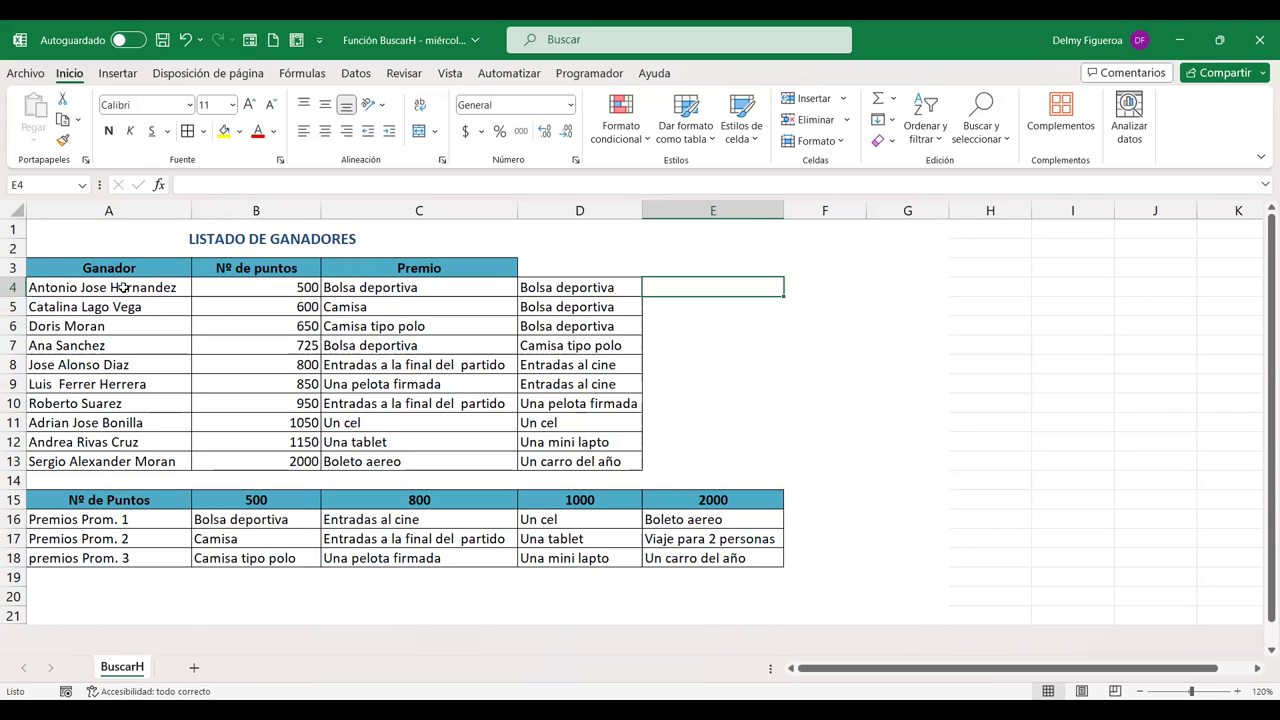
- Insert a new empty column A before the winners list
left_click(112, 211)
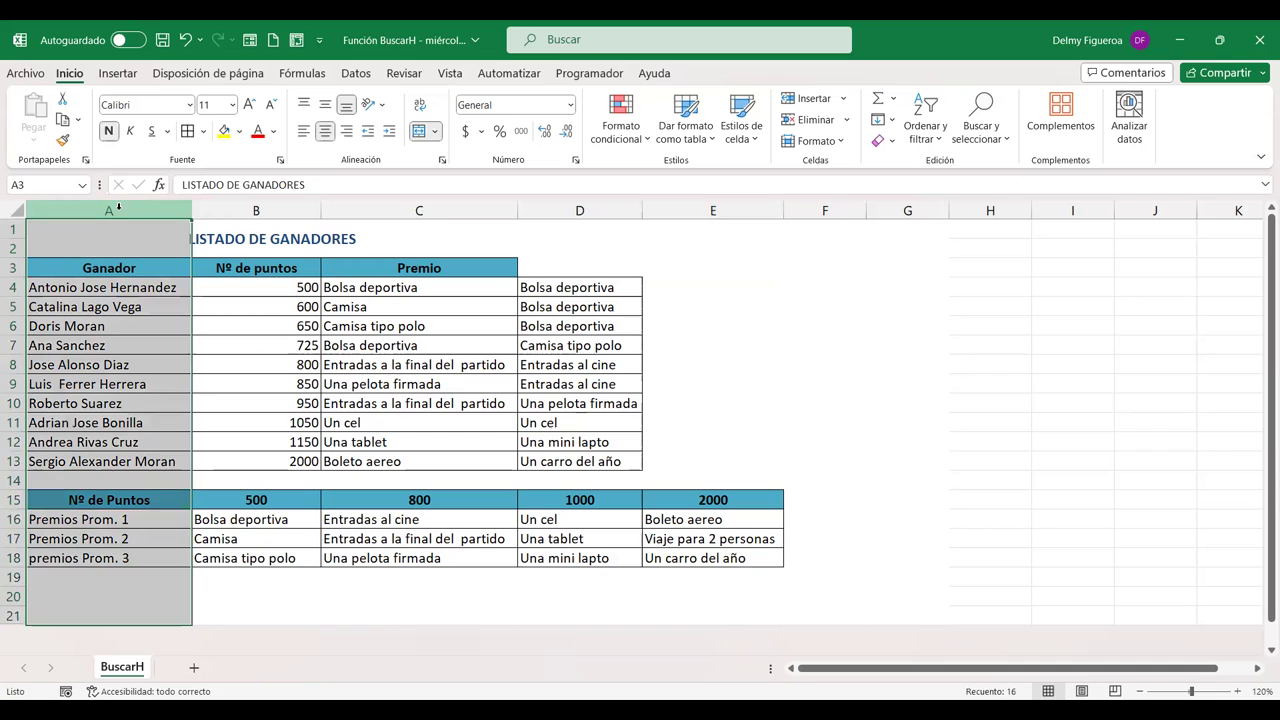
right_click(128, 222)
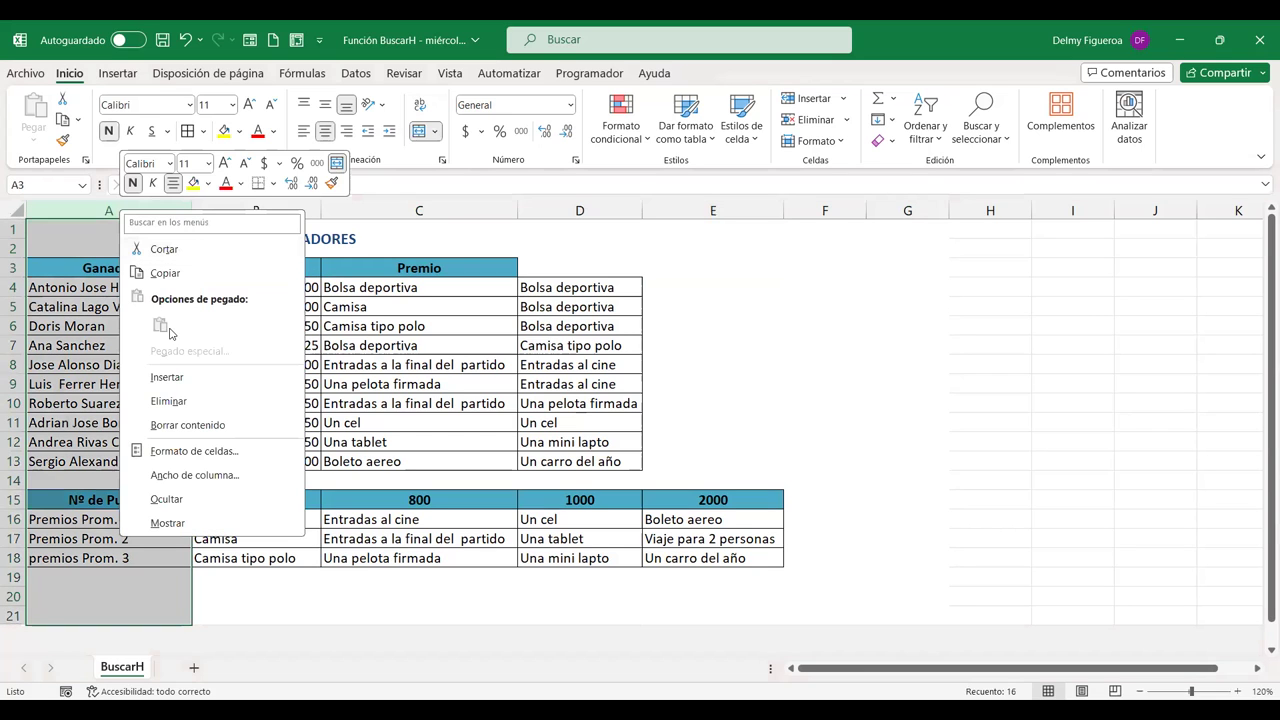
left_click(172, 384)
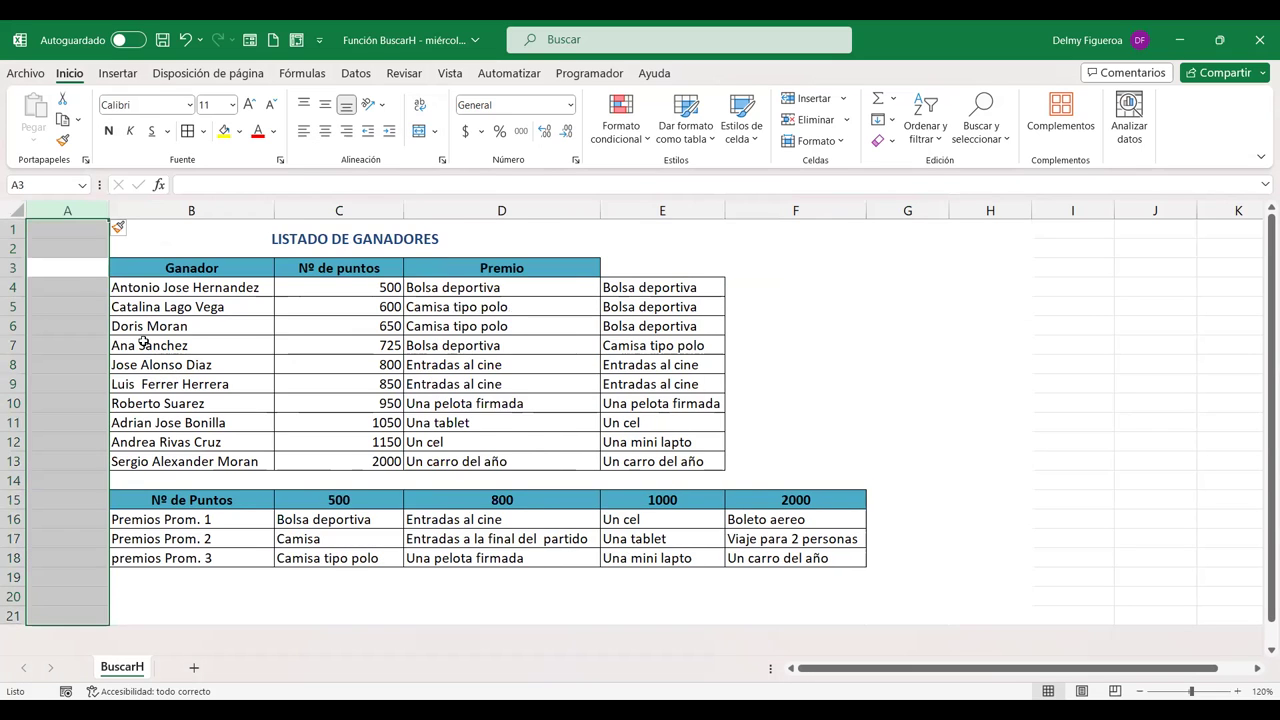
left_click(79, 290)
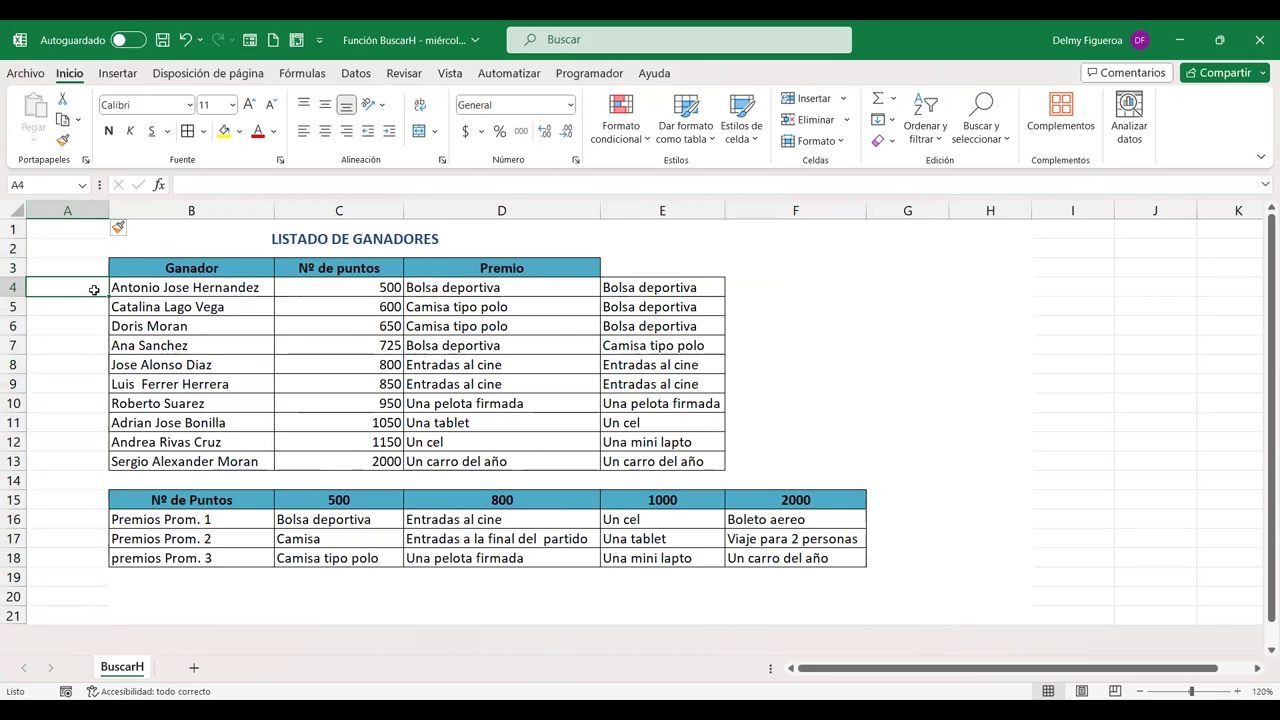
mouse_move(176, 262)
left_mouse_down()
mouse_move(594, 450)
mouse_move(574, 450)
left_mouse_up()
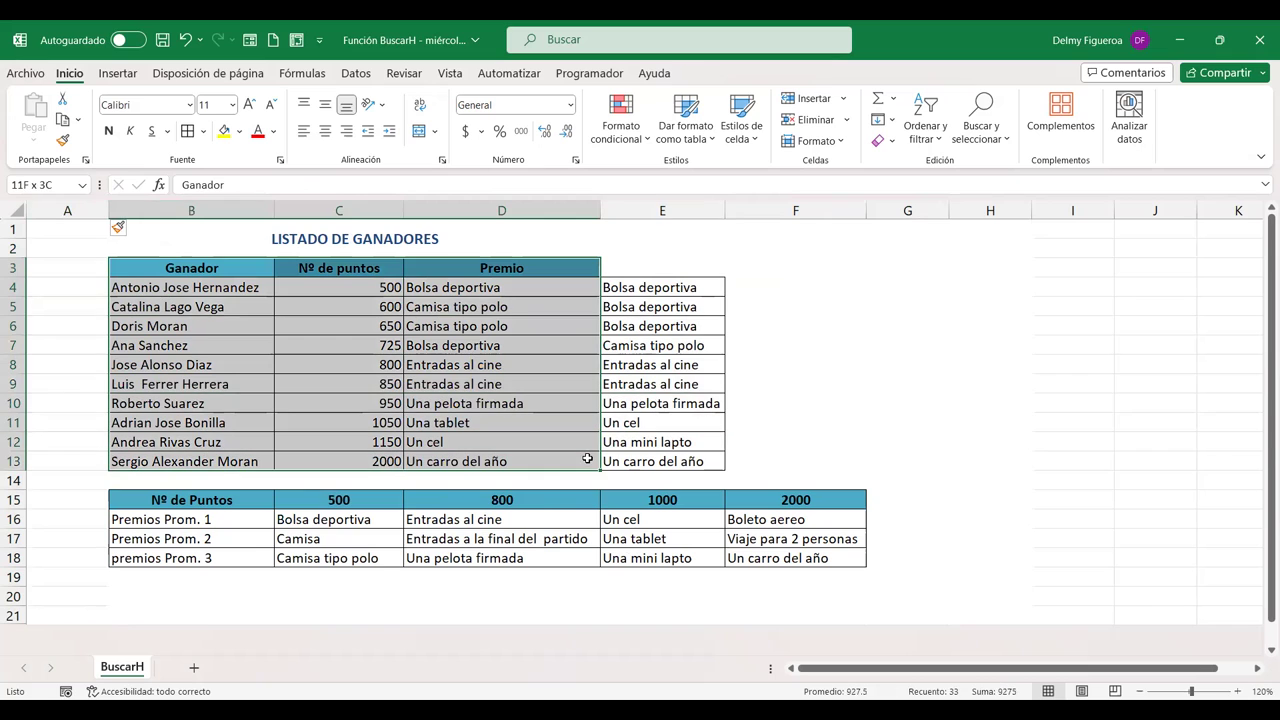
- Enter 1 and 2 in A3 and A4 to start the row numbering
left_click(84, 266)
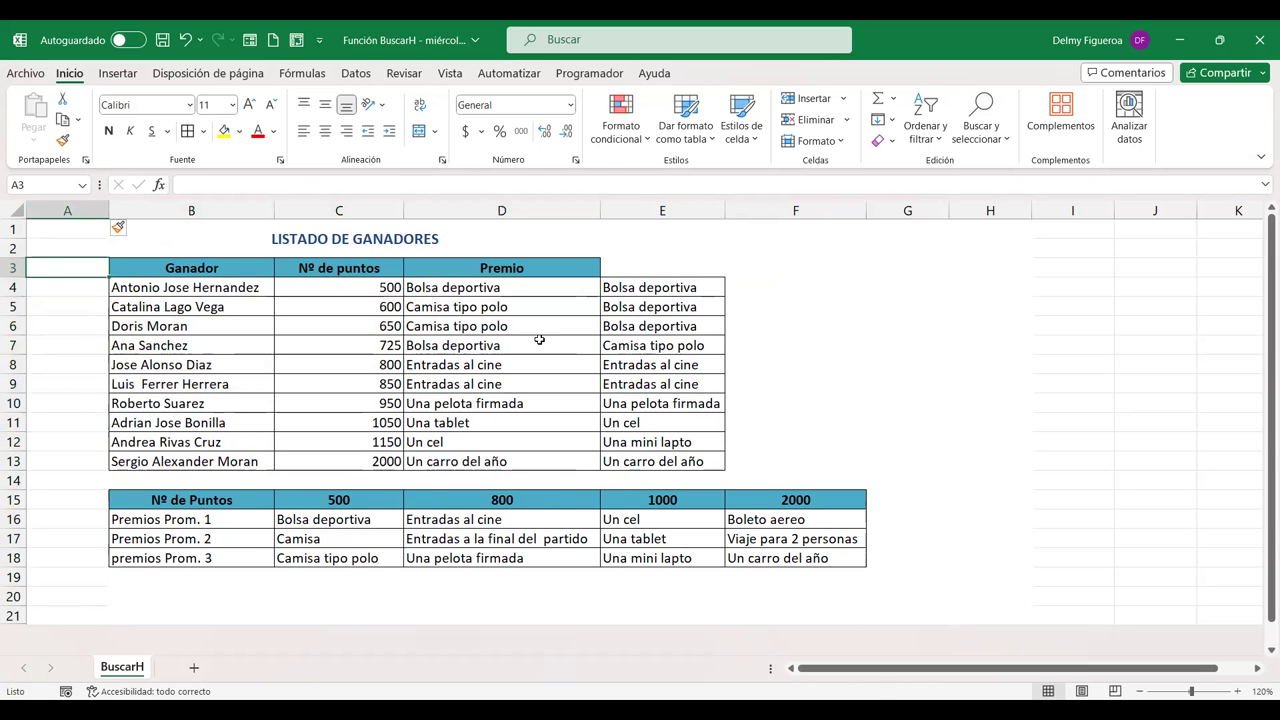
type("1")
key("Return")
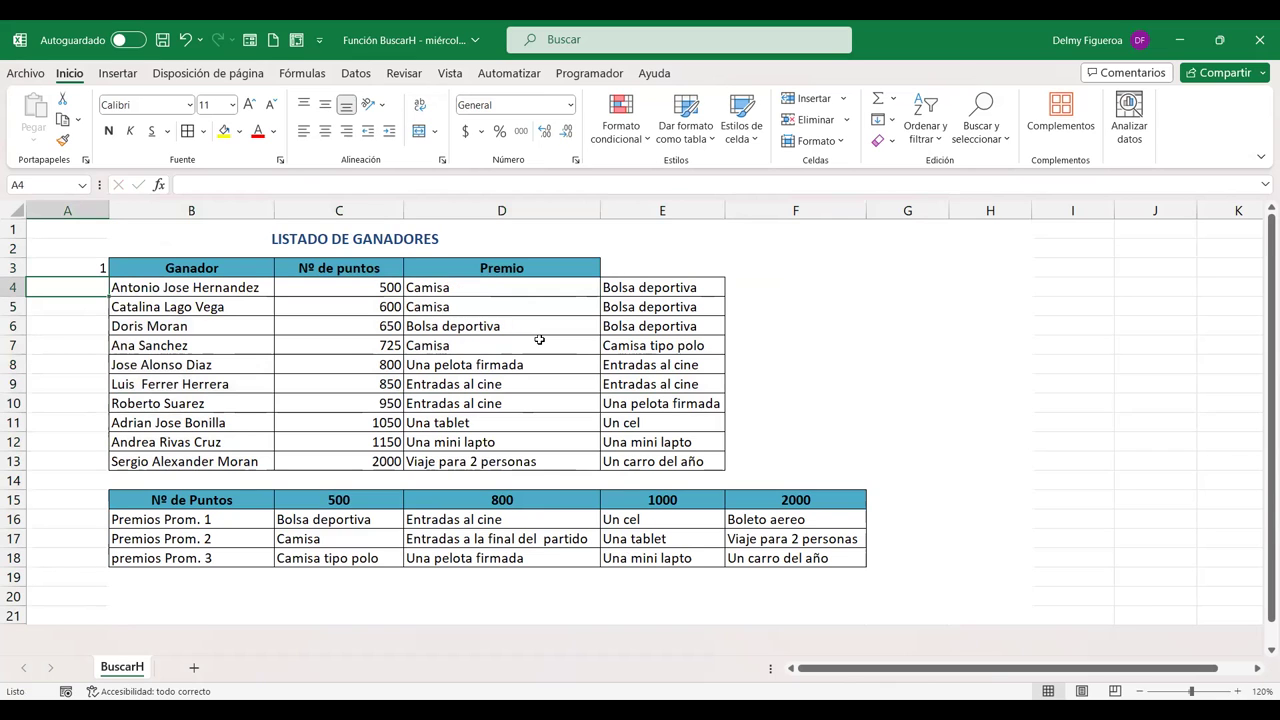
type("2")
key("Return")
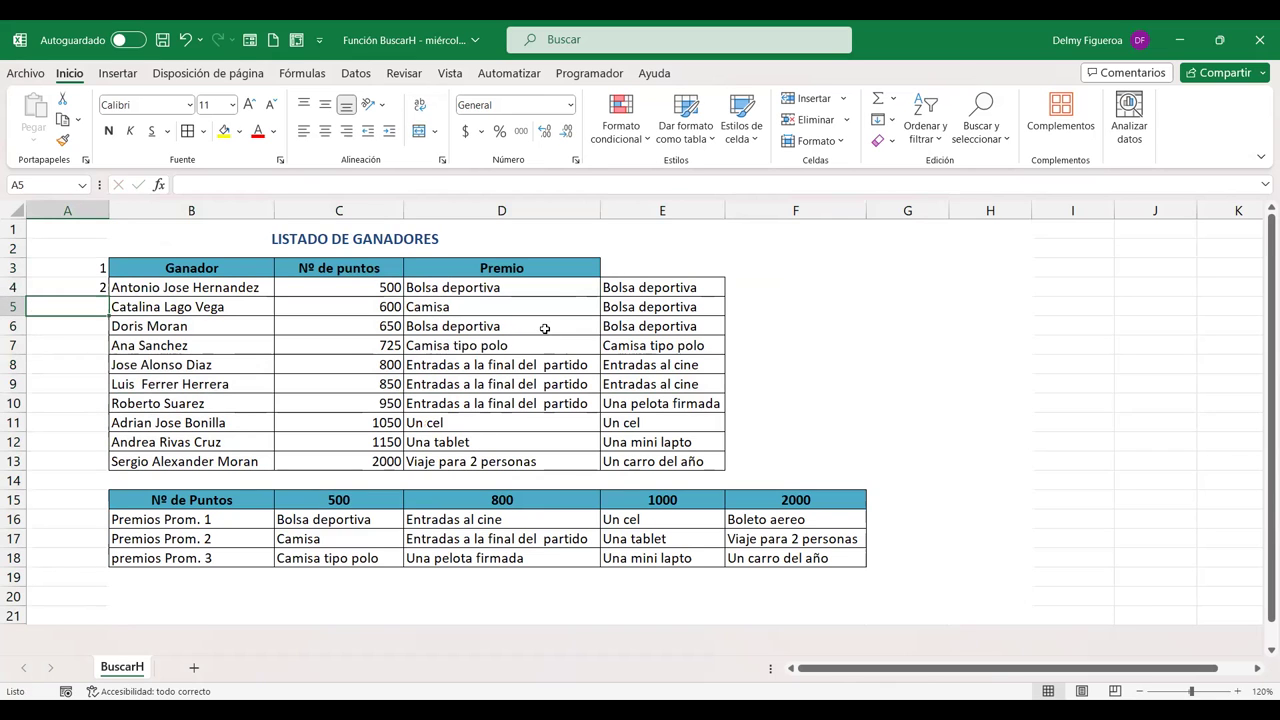
- Replace the Premio formulas in D4:D13 with their fixed values
left_click_drag(548, 287, 544, 457)
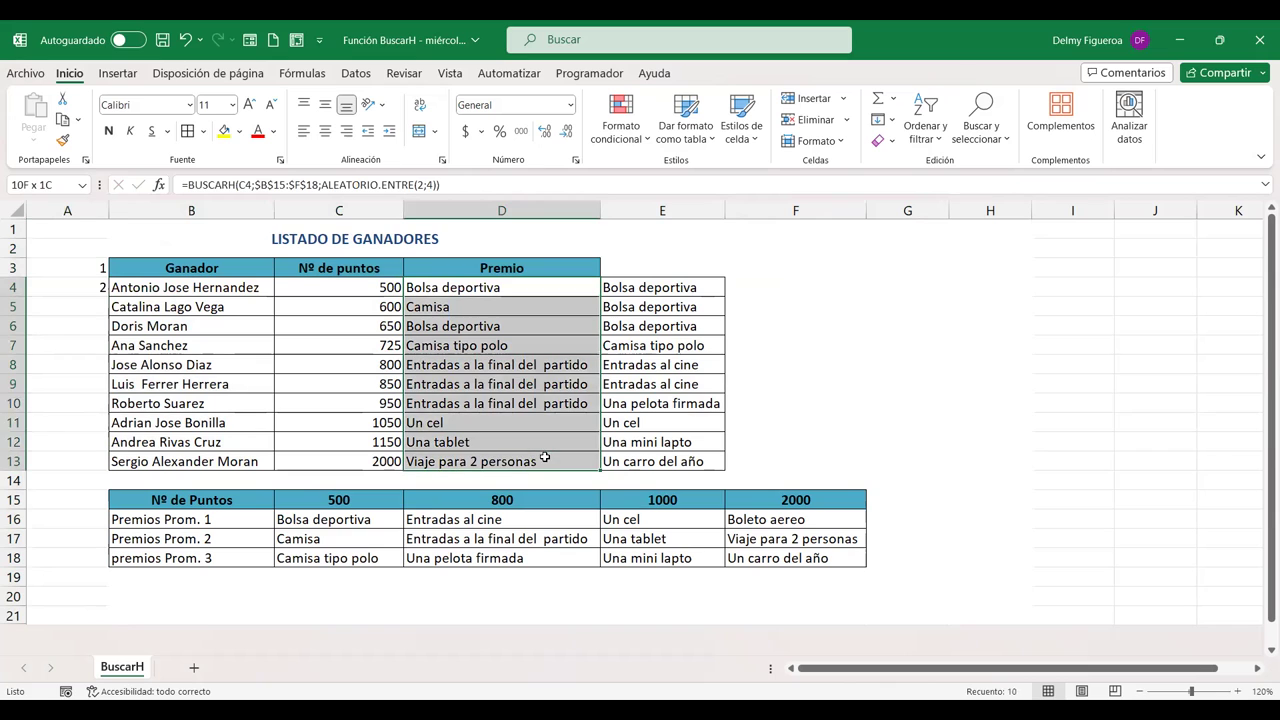
key("ctrl+c")
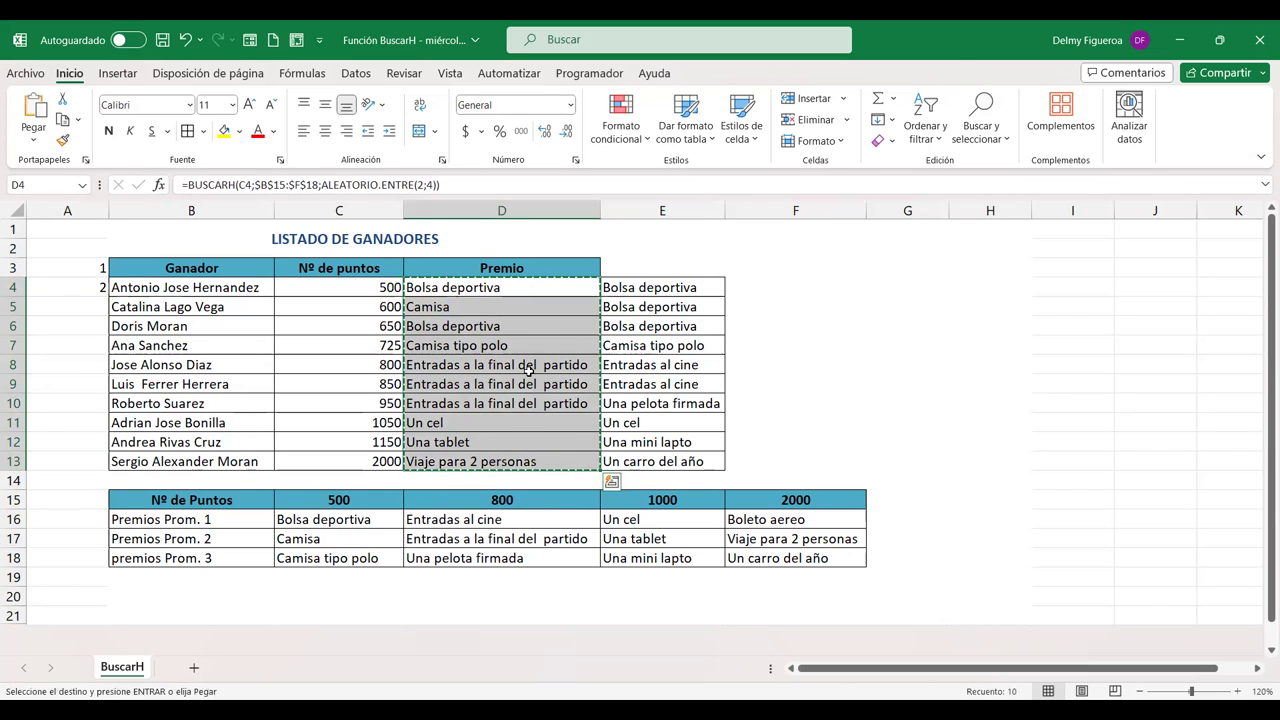
right_click(520, 292)
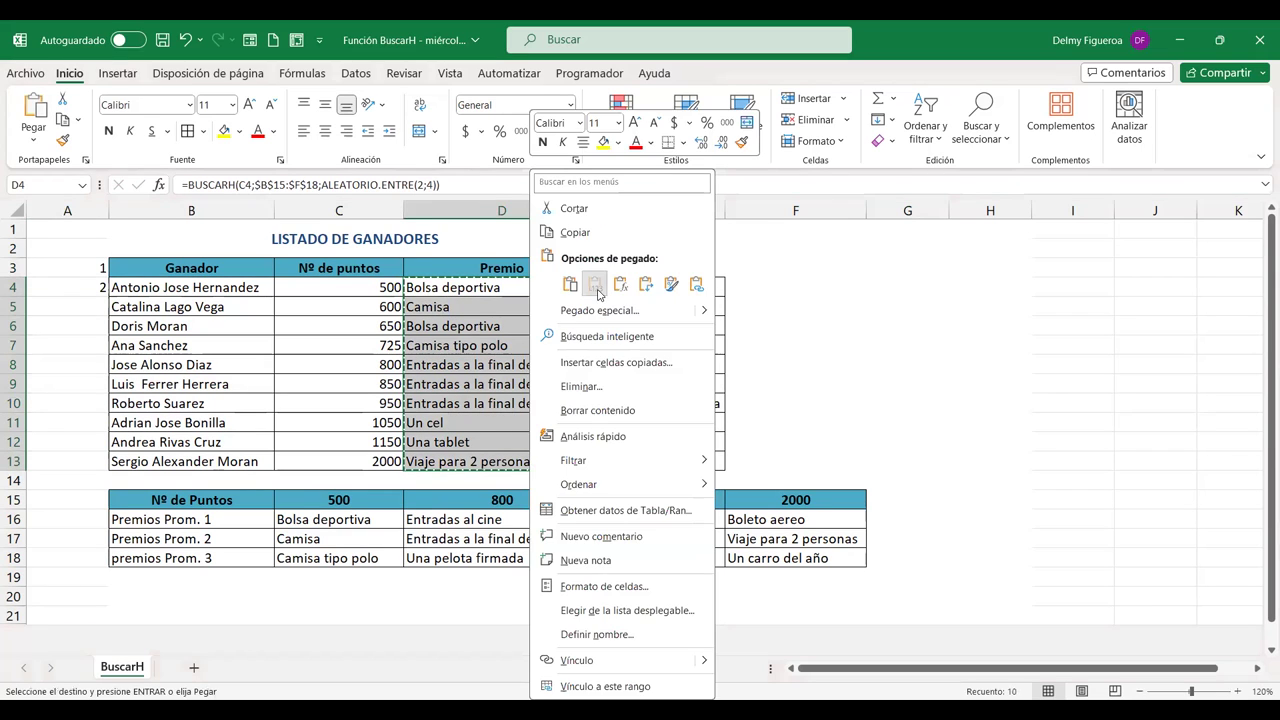
left_click(597, 289)
left_click(521, 292)
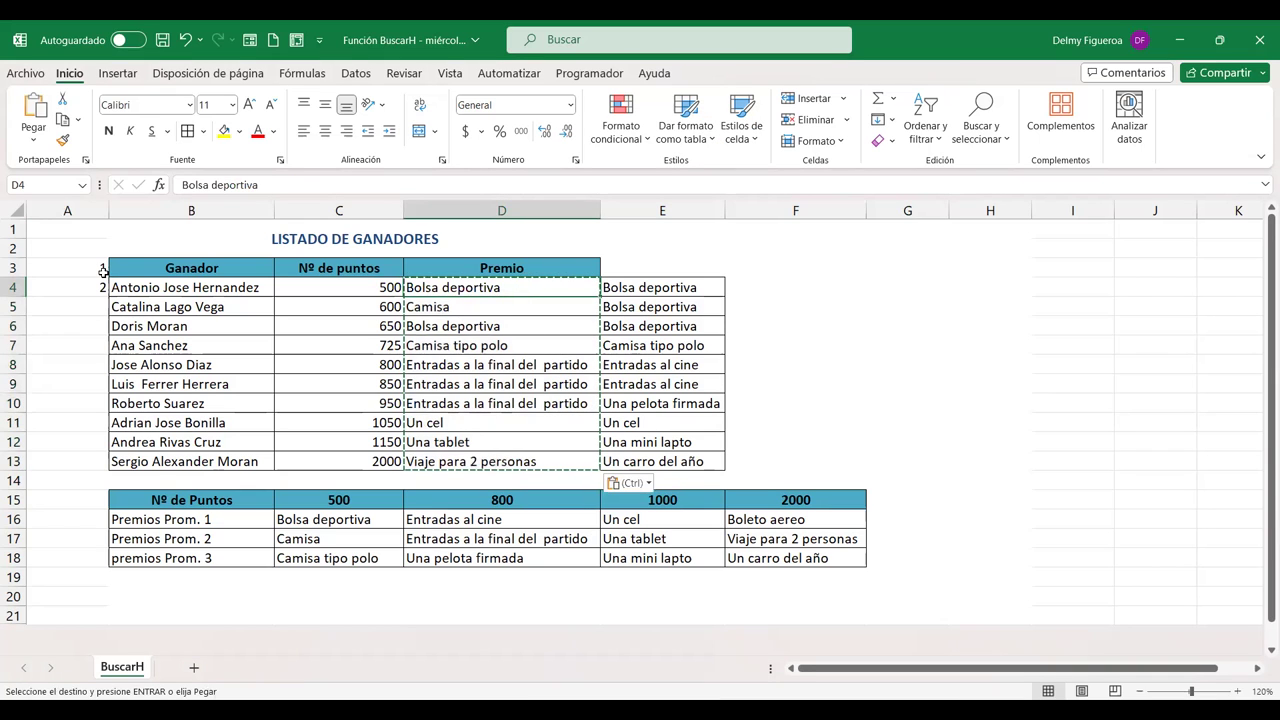
- Fill the numbering down column A to row 13, giving 1 through 11
left_click_drag(101, 267, 104, 290)
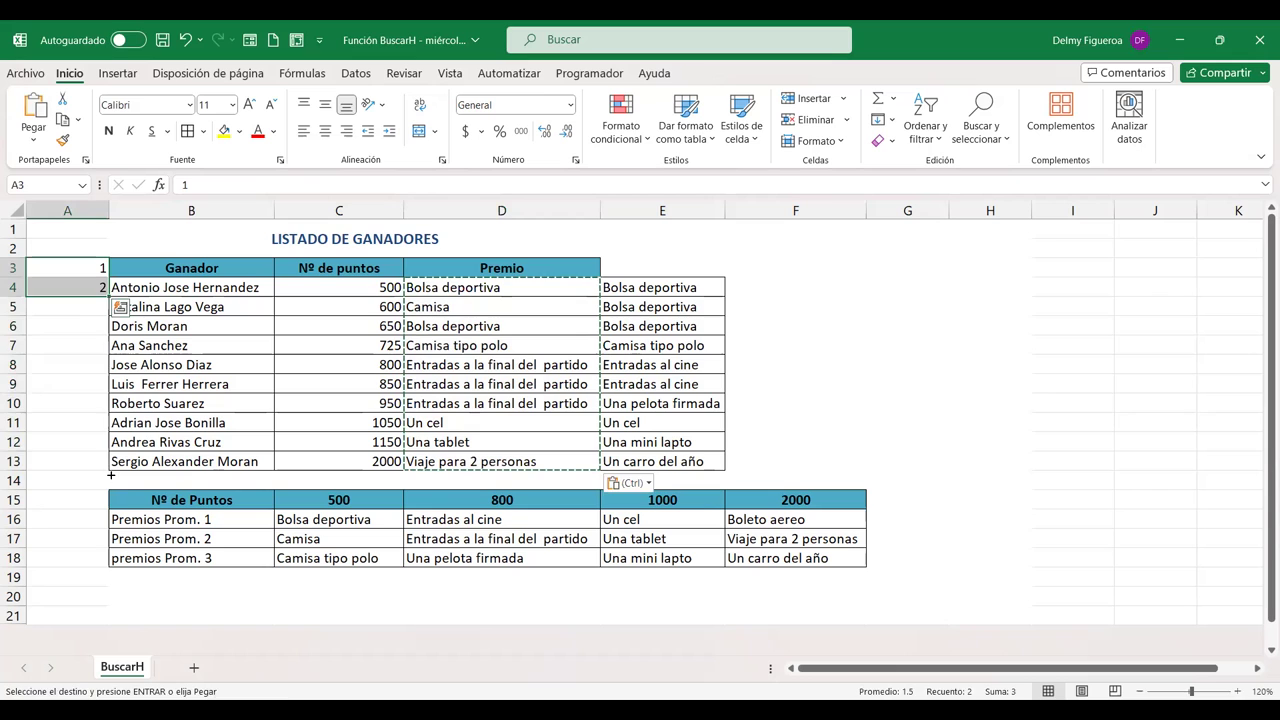
left_click_drag(111, 475, 111, 472)
left_click_drag(186, 263, 528, 478)
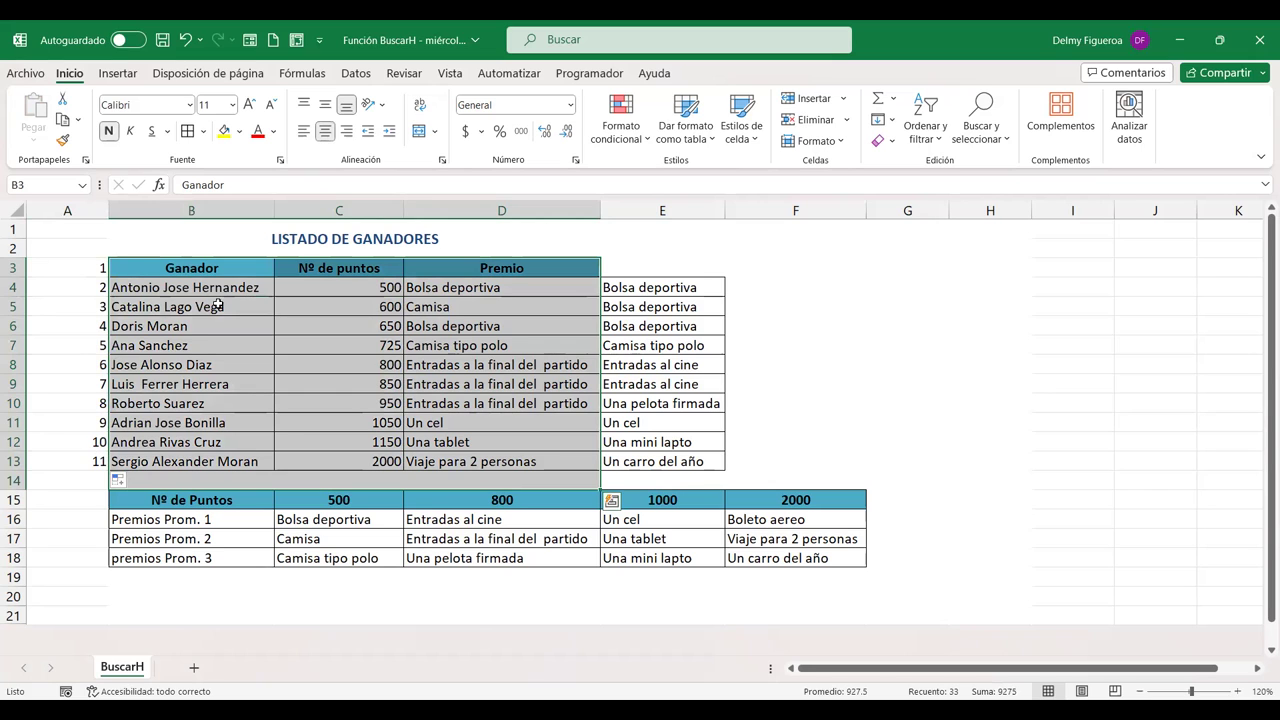
left_click(855, 283)
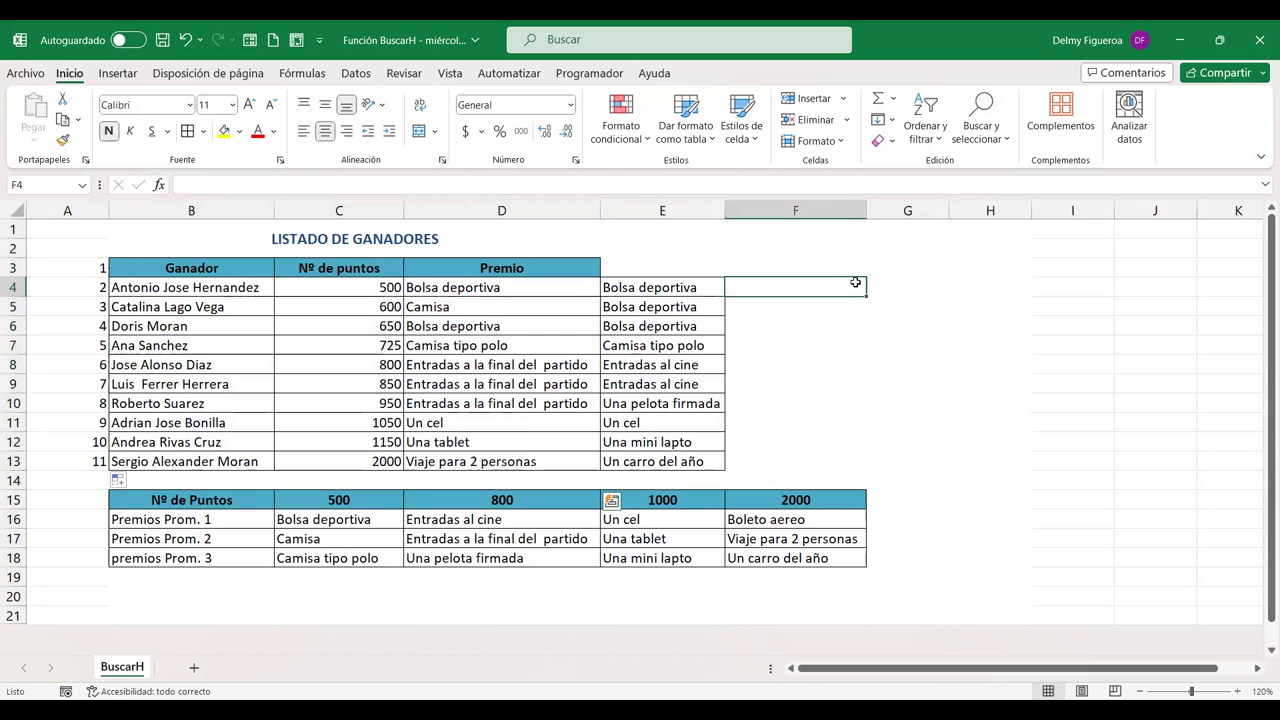
left_click(910, 288)
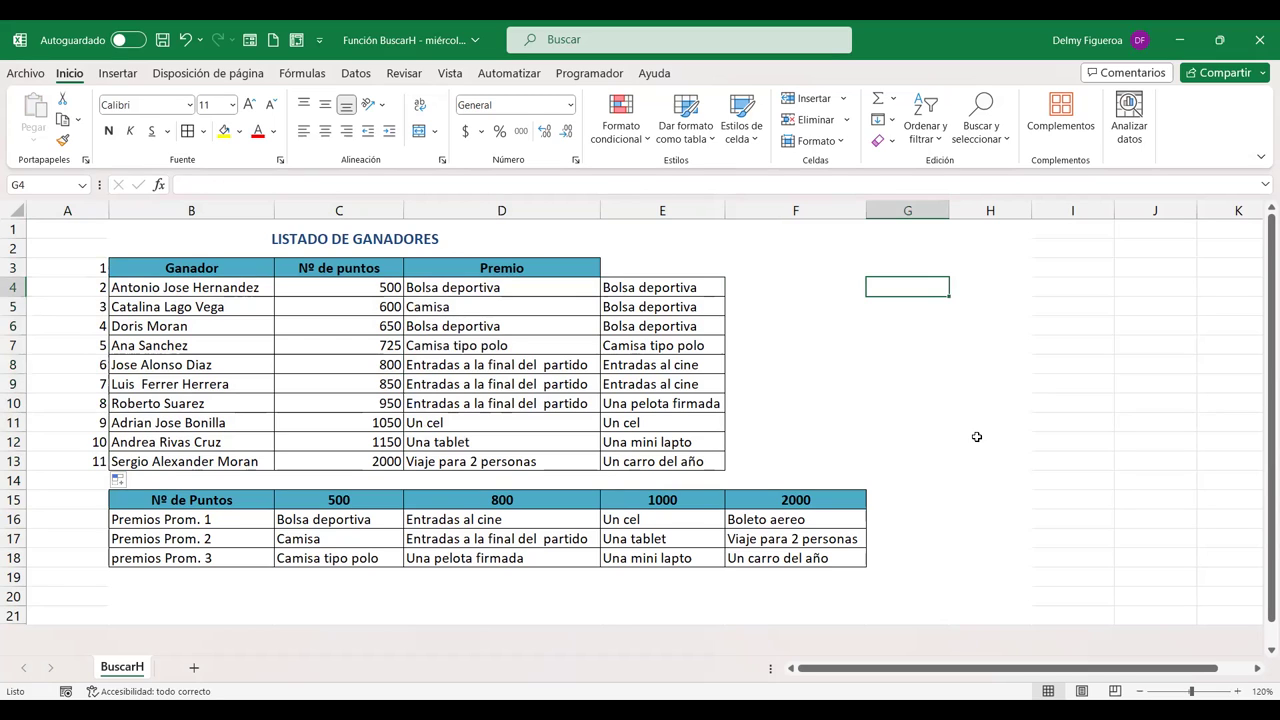
- Type the labels Valor buscado, Fila and Resultado in G3:G5
key("Up")
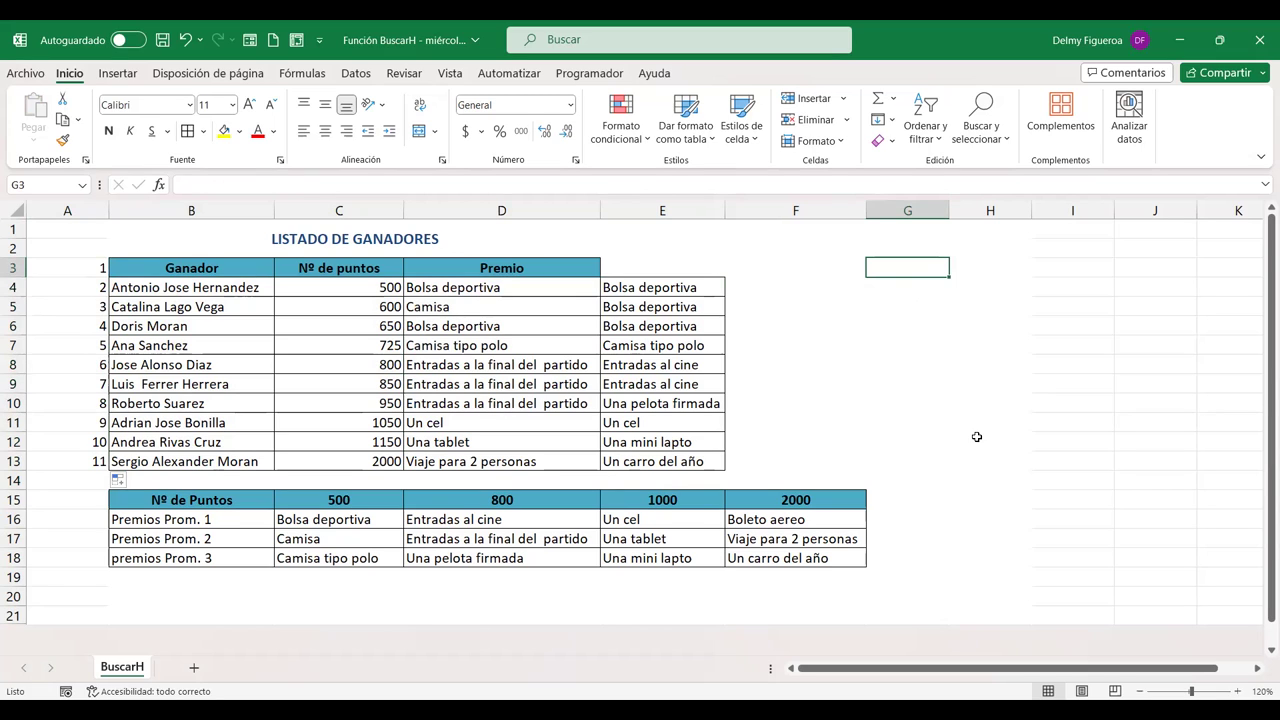
type("V")
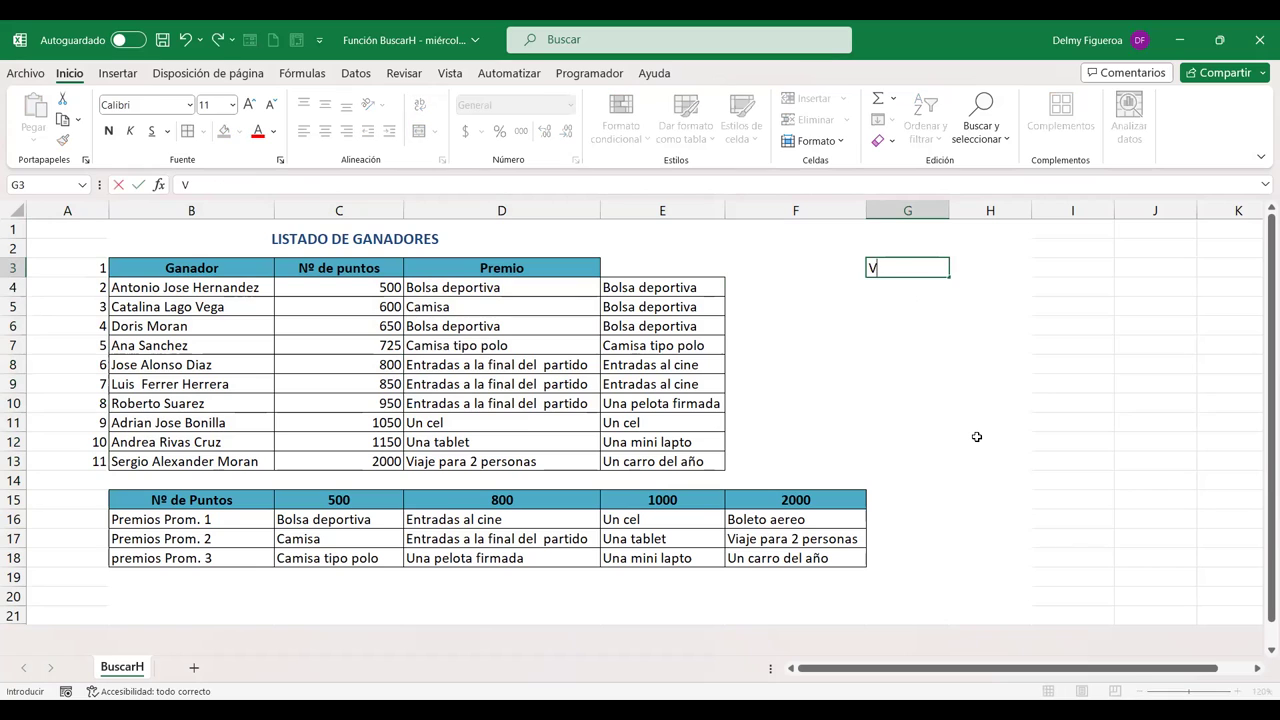
type("os")
type(" busc")
type("ado")
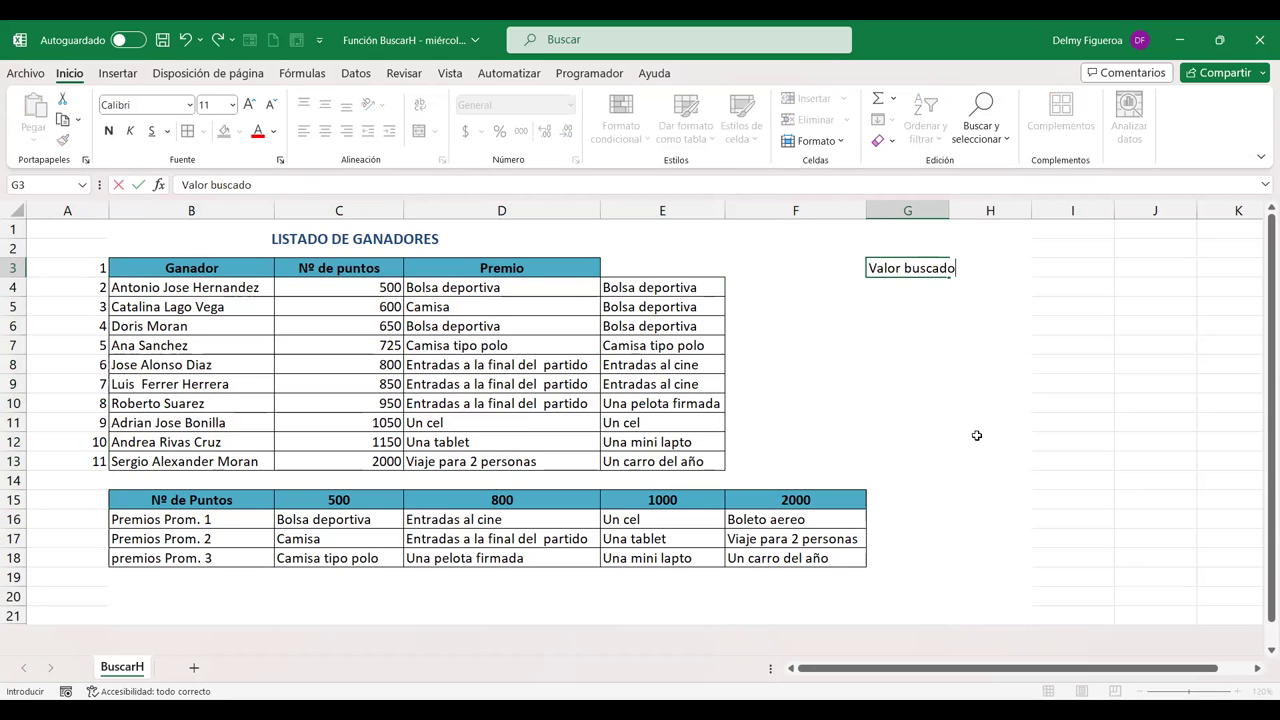
key("Return")
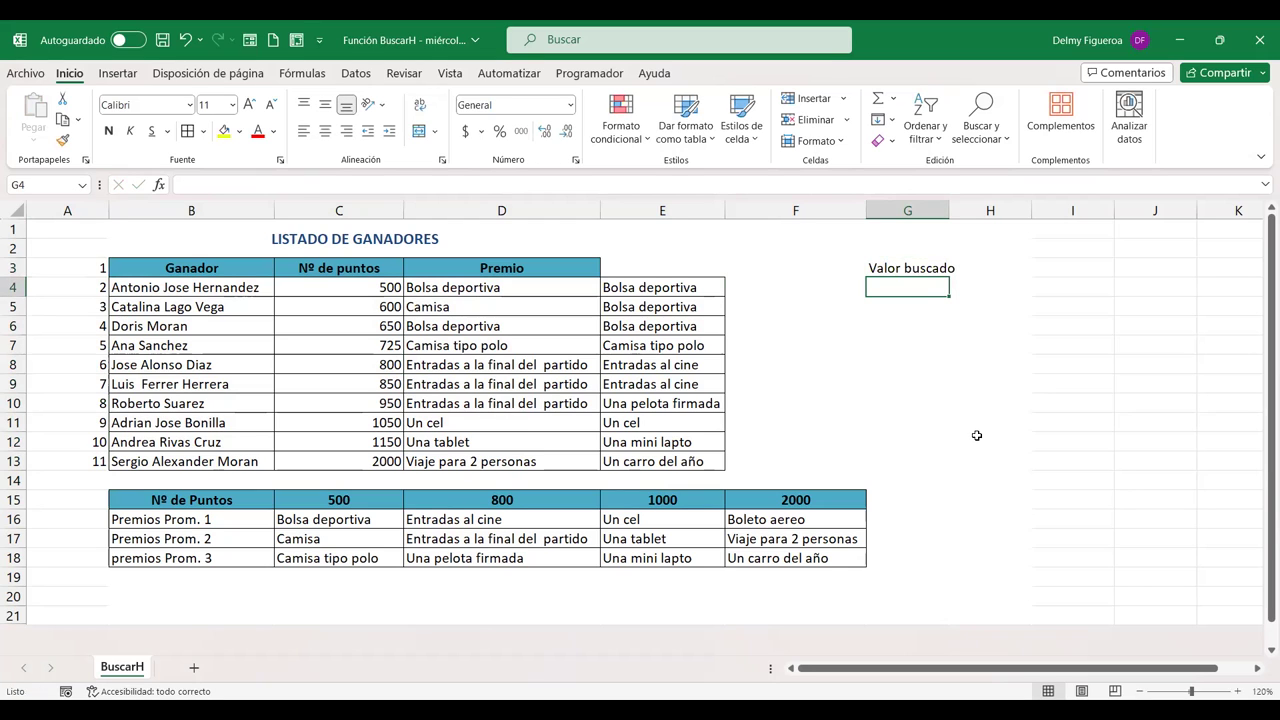
type("Fil")
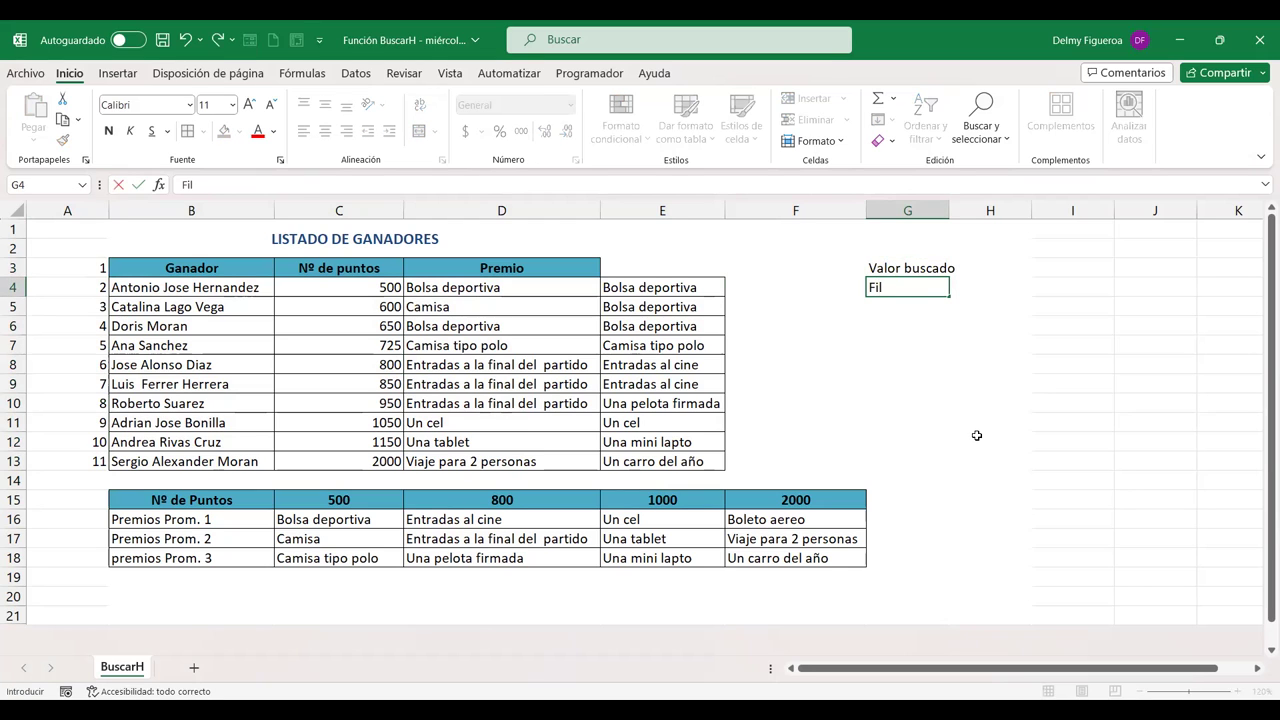
key("Tab")
key("shift+Tab")
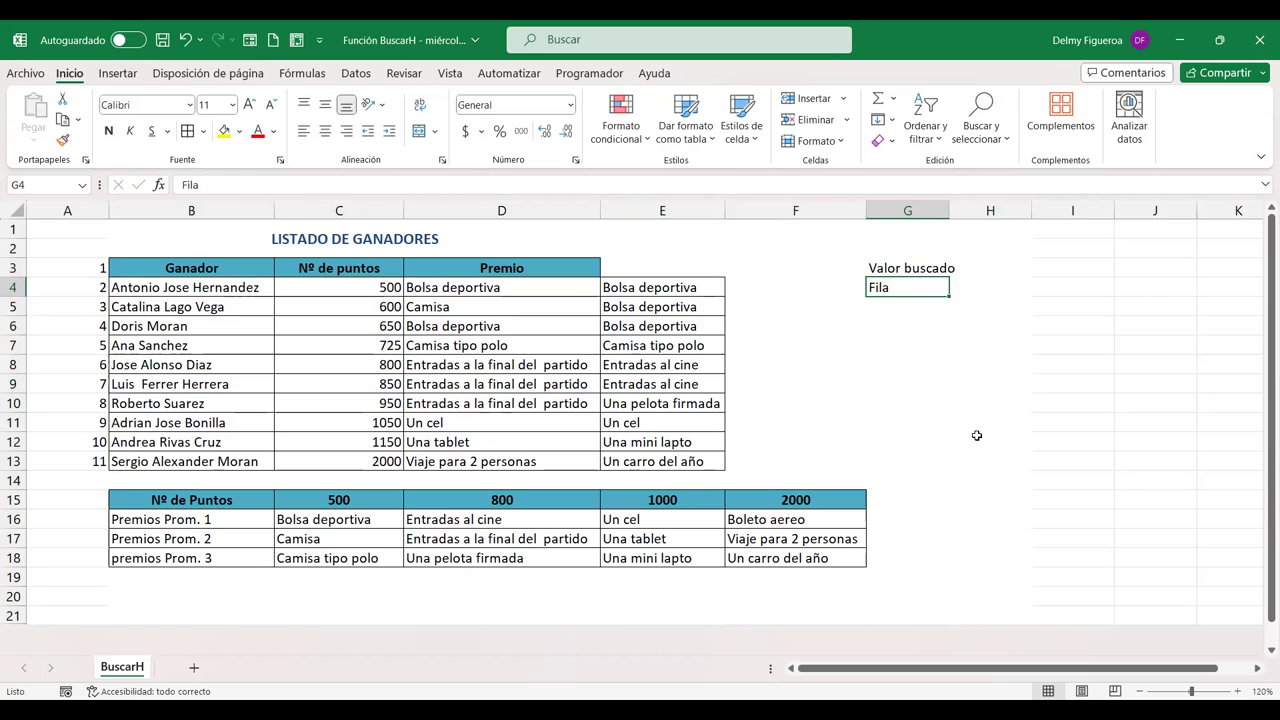
key("Down")
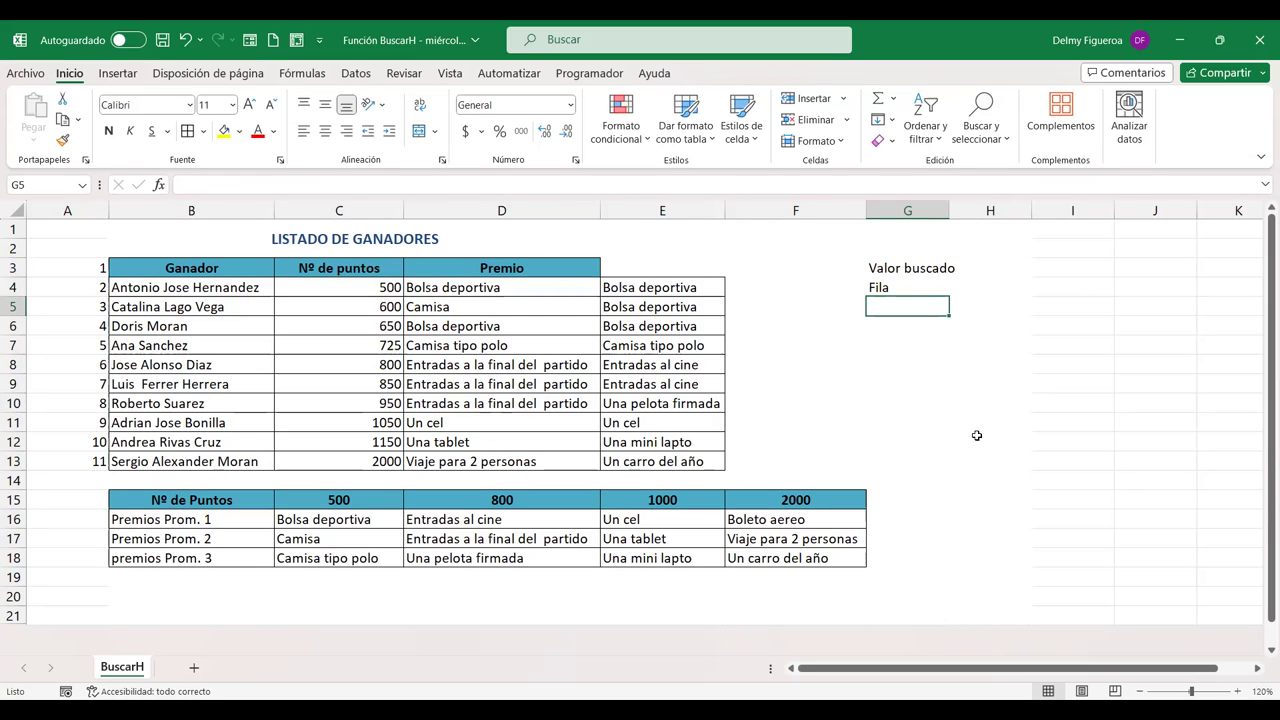
type("Resultado")
key("Tab")
key("Up")
key("Up")
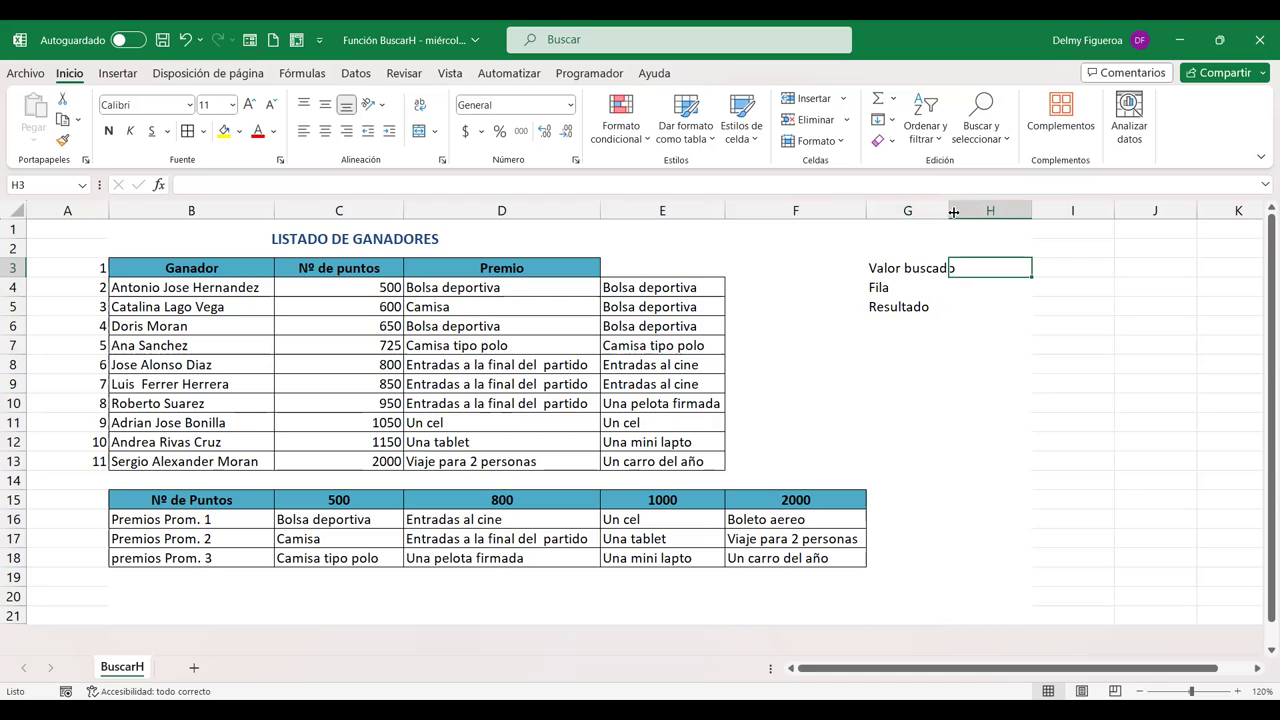
- Autofit column G and enter Ganador as the lookup value in H3
double_click(951, 212)
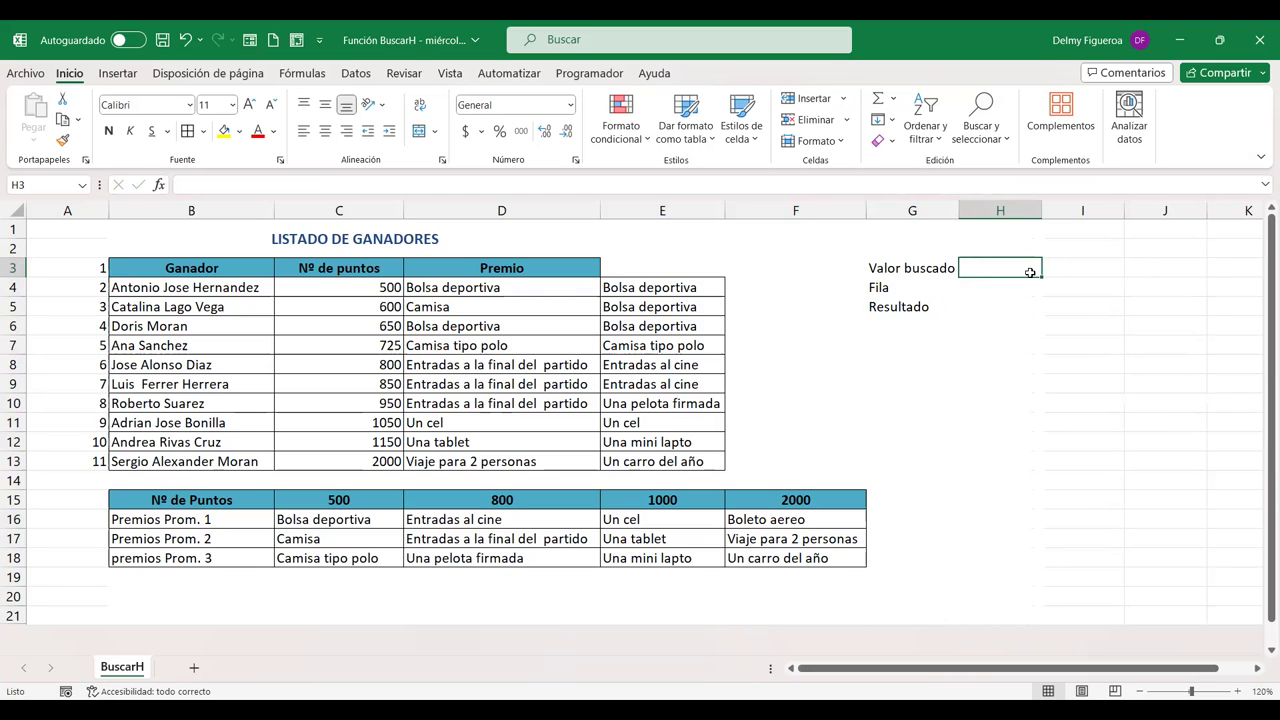
type("Ganador")
key("Return")
- Change the lookup value in H3 from Ganador to Premio
left_click(1030, 272)
left_click(320, 272)
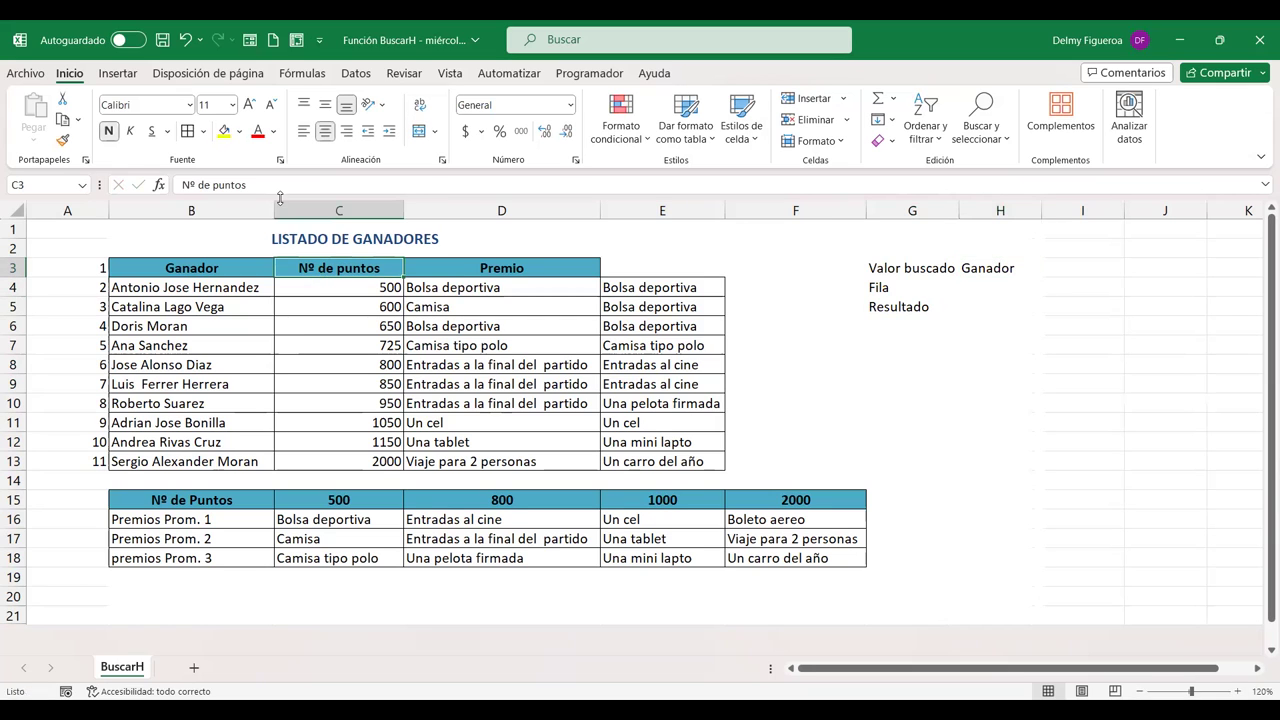
triple_click(213, 185)
key("ctrl+c")
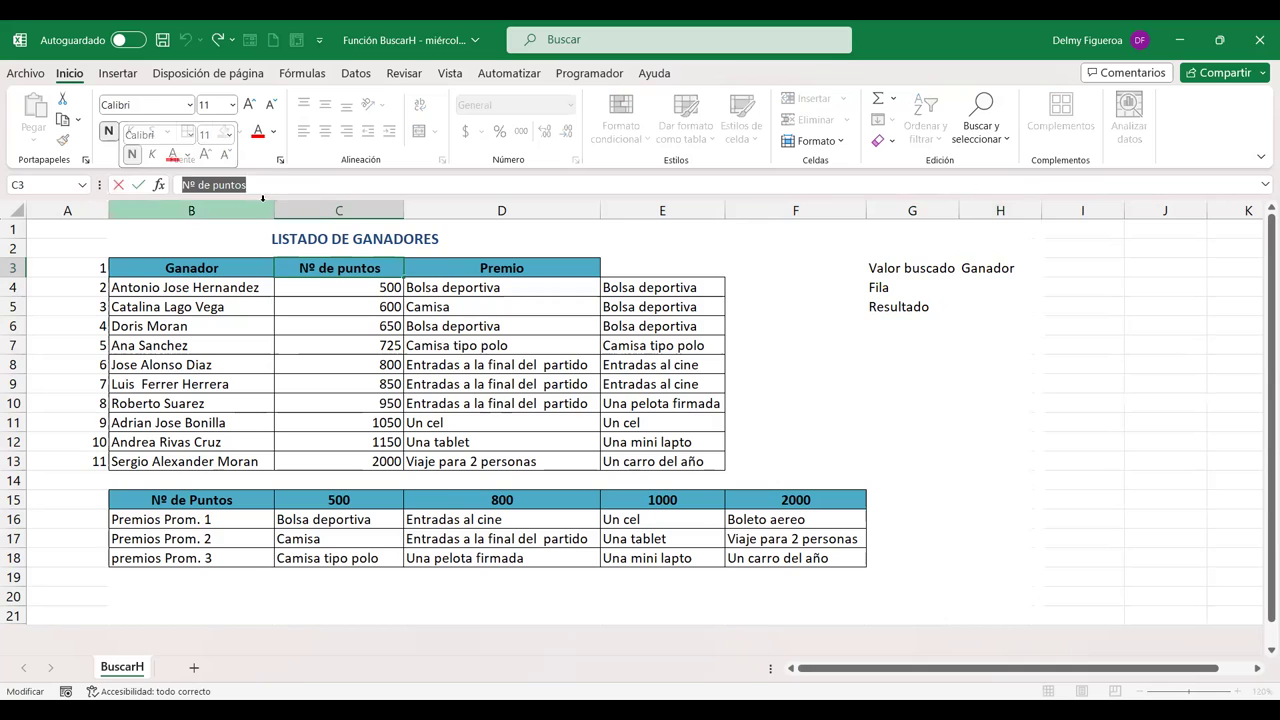
left_click(1022, 267)
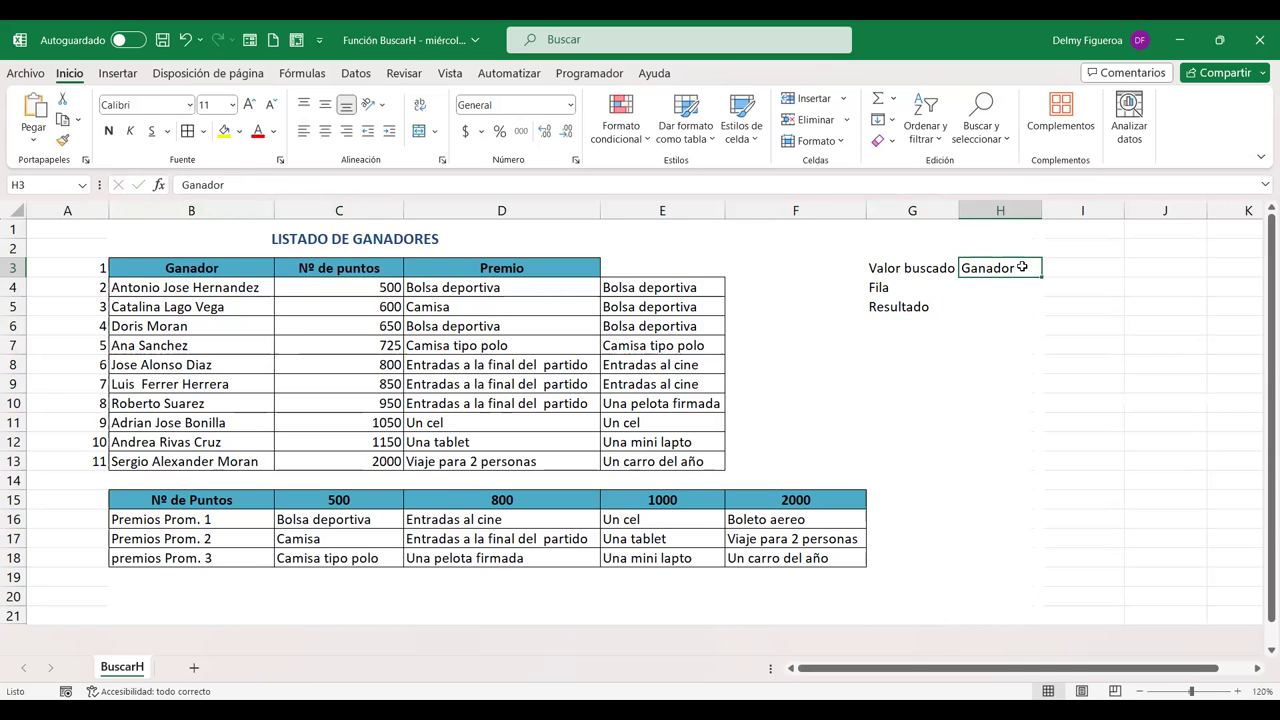
key("ctrl+v")
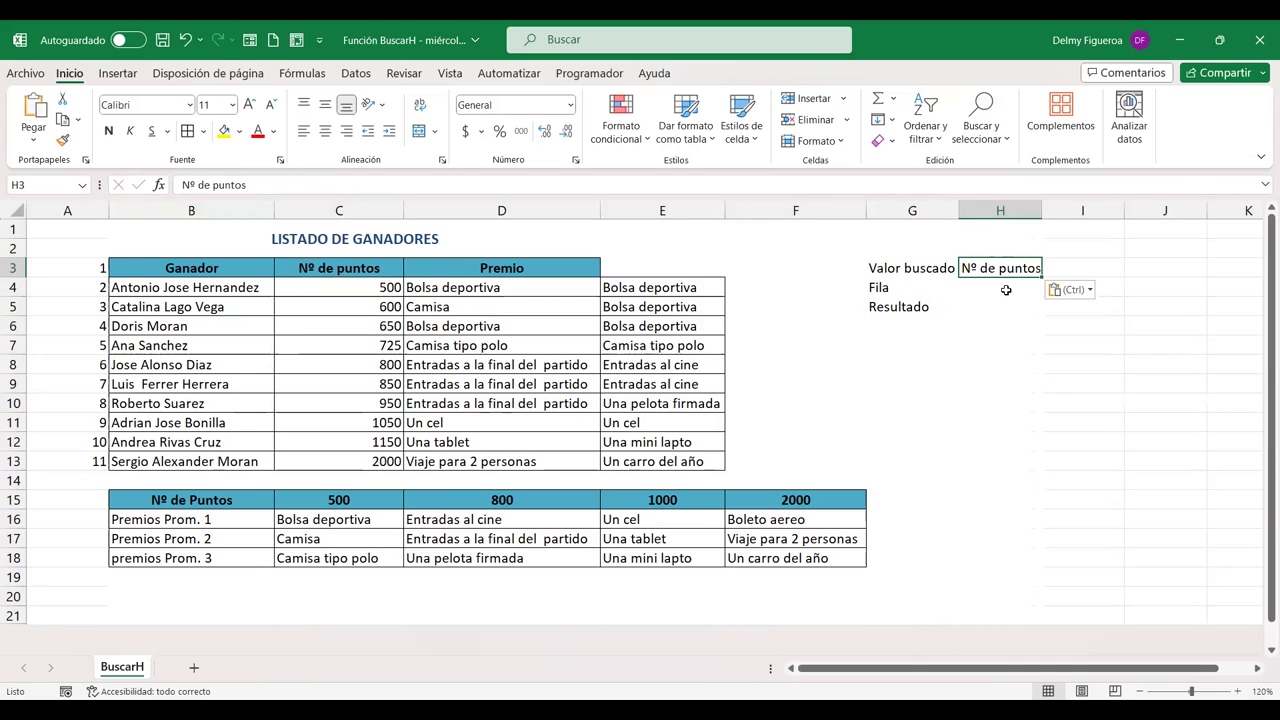
type("Premio")
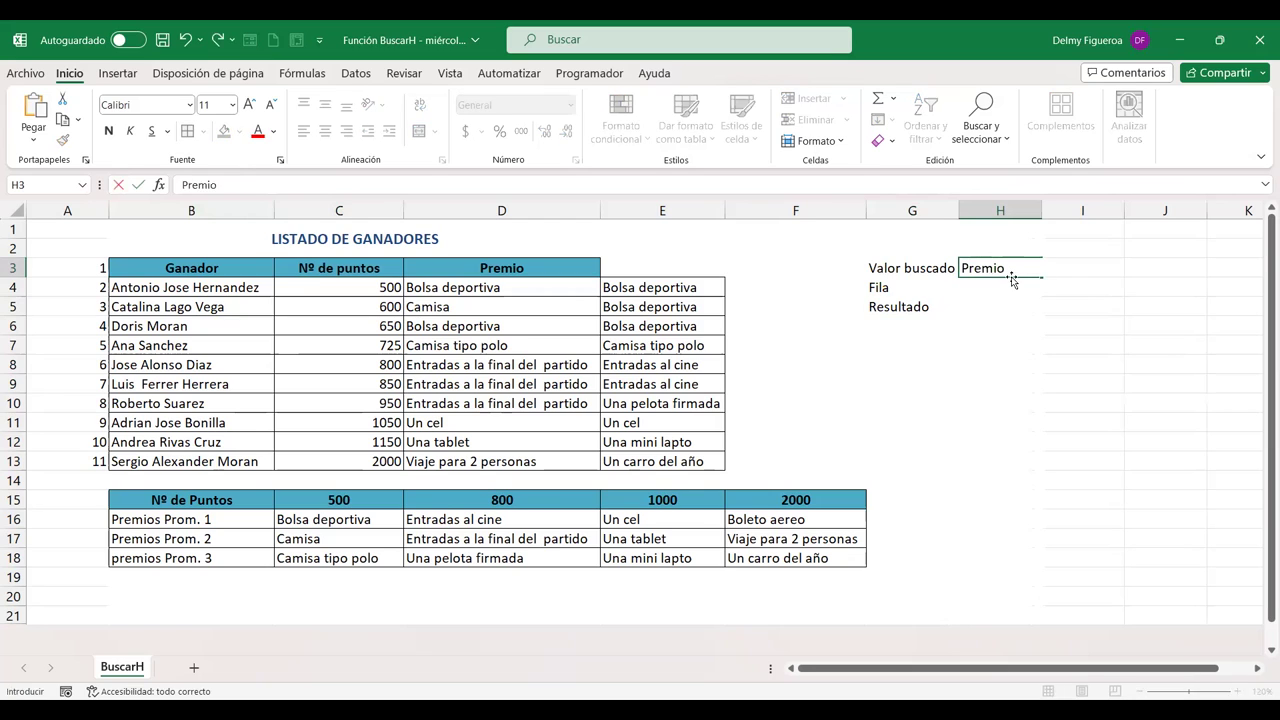
key("Return")
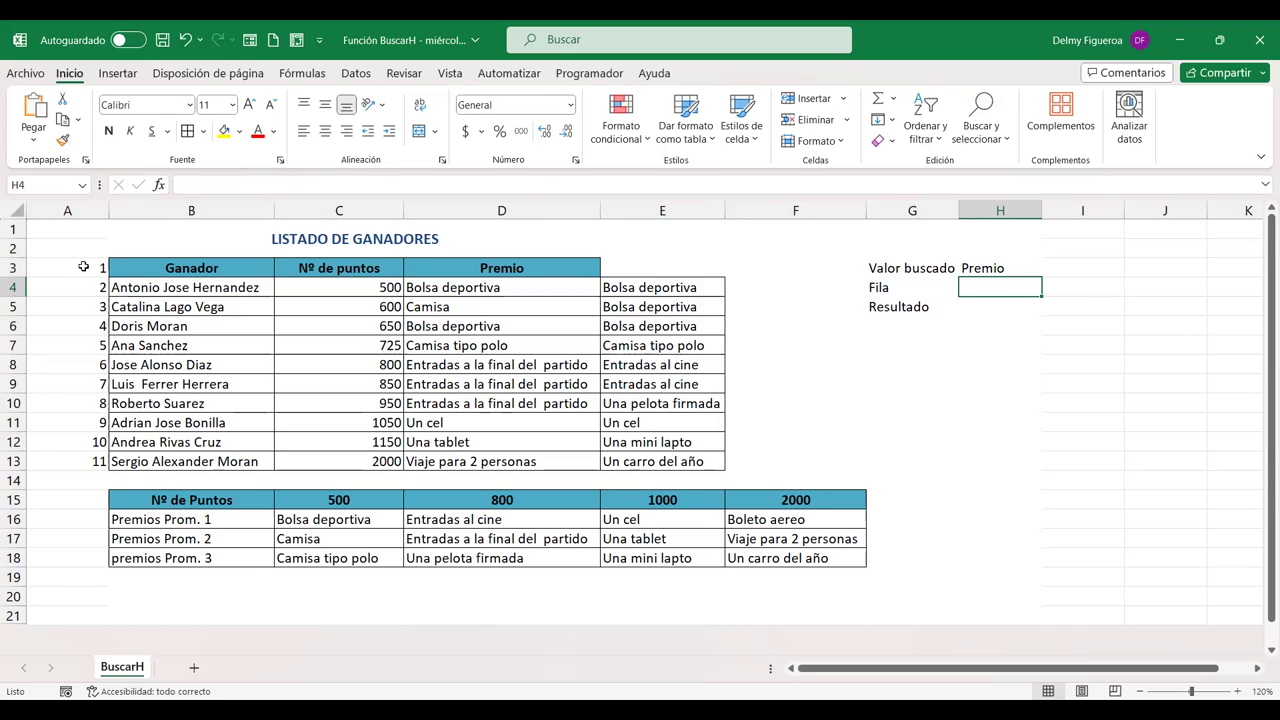
left_click_drag(84, 267, 86, 466)
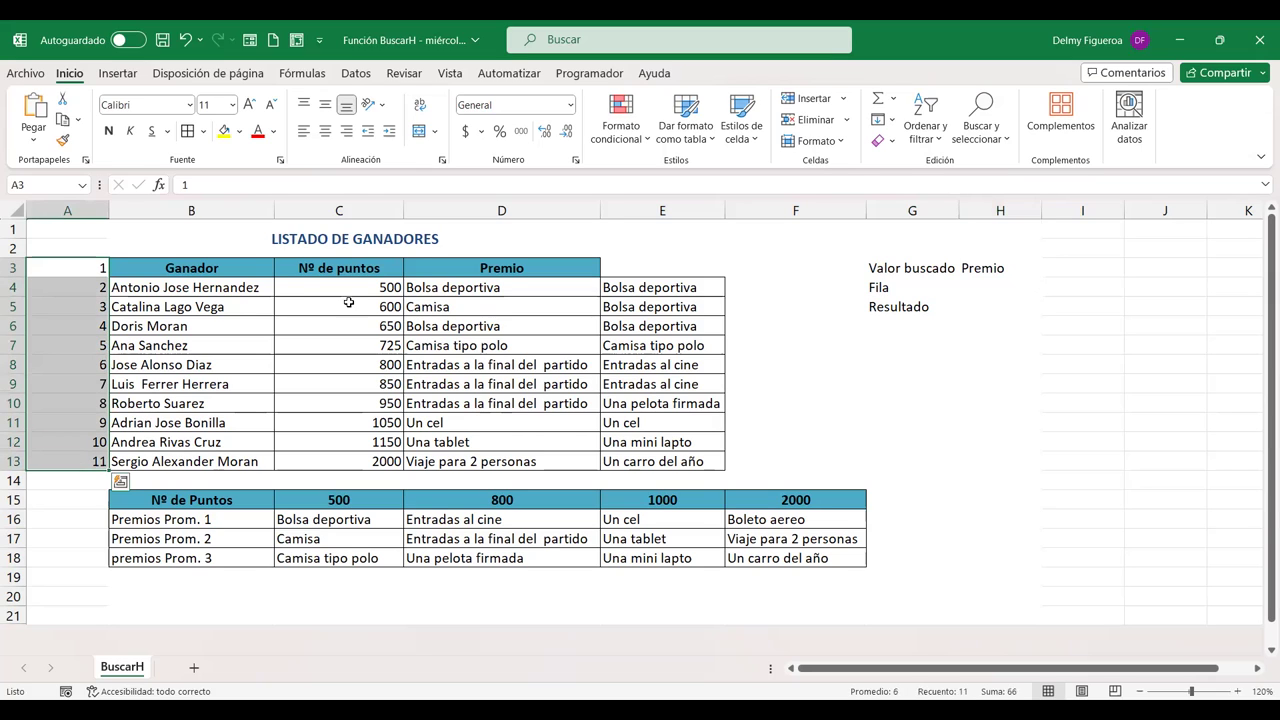
left_click(1004, 316)
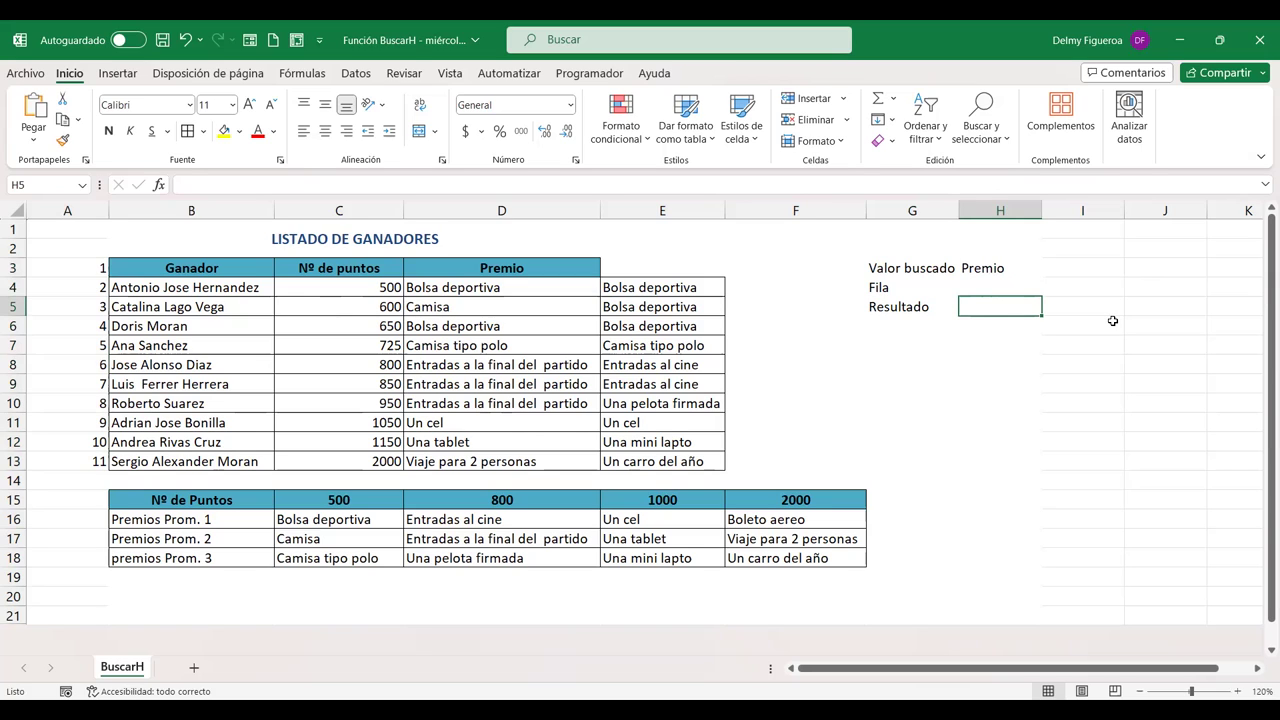
- Enter =BUSCARH(H3;B3:D13;H4;FALSO) in the Resultado cell H5
type("+")
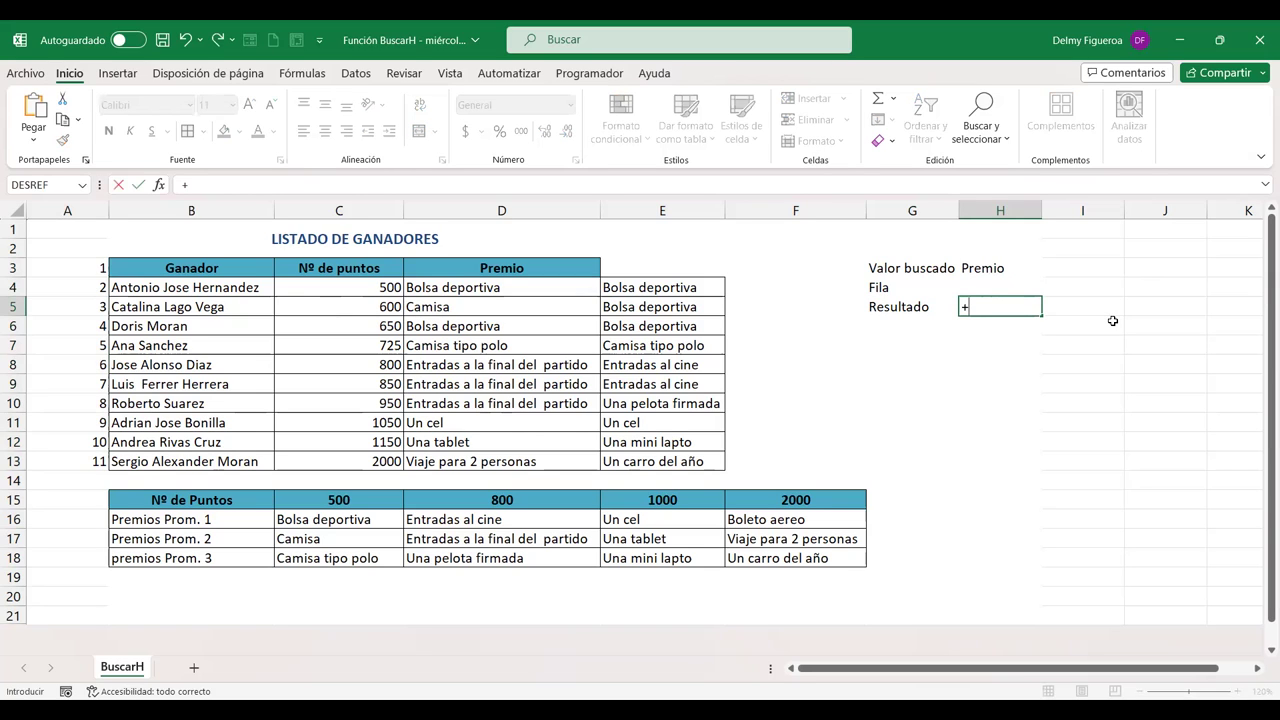
type("busc")
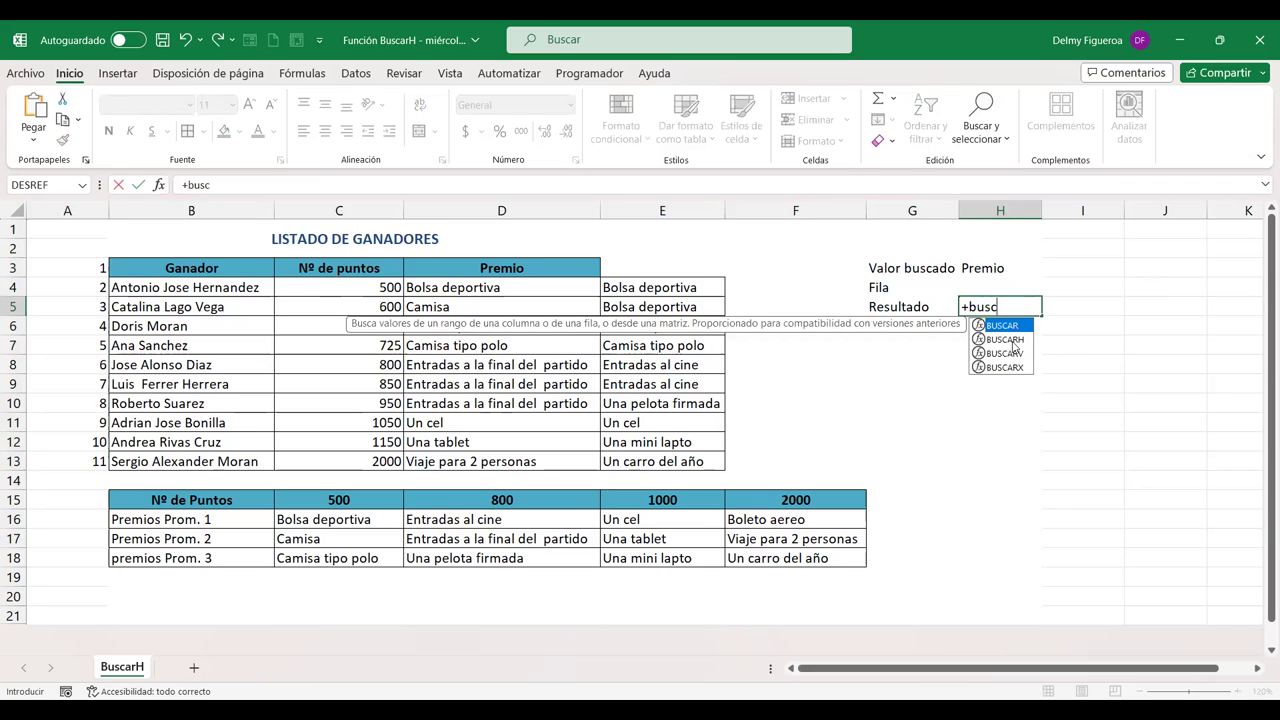
double_click(1004, 342)
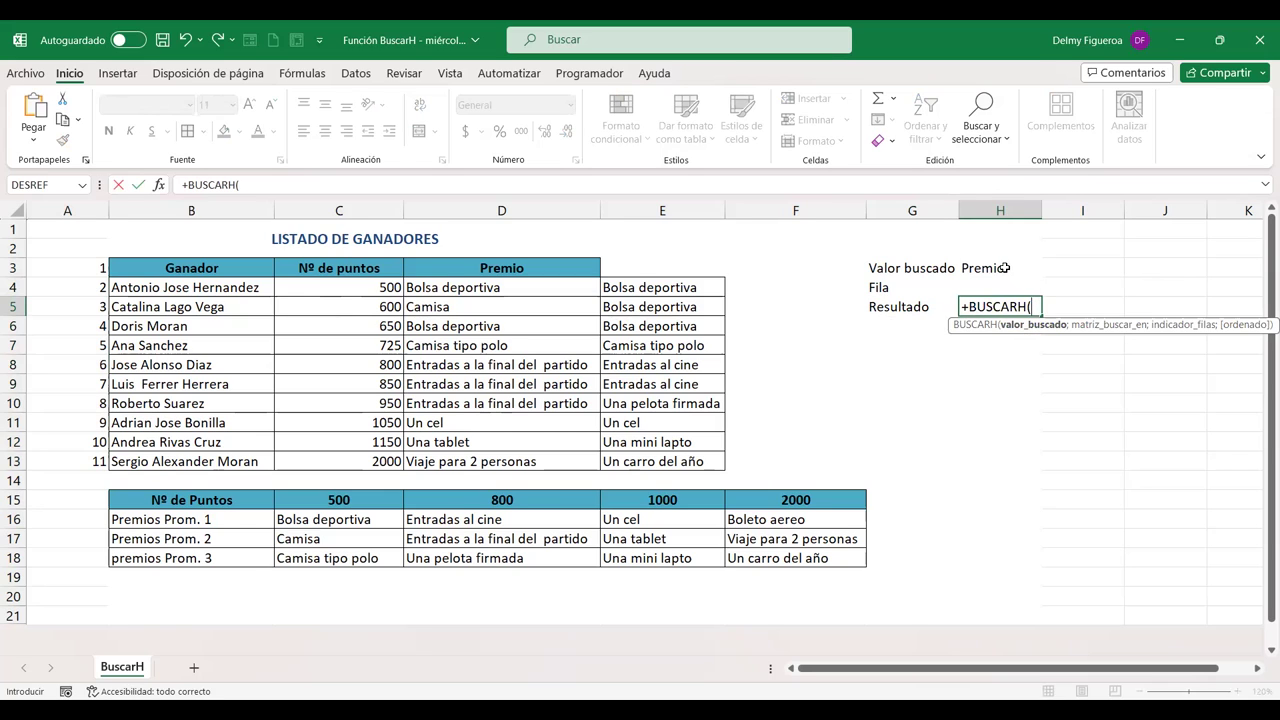
left_click(1005, 268)
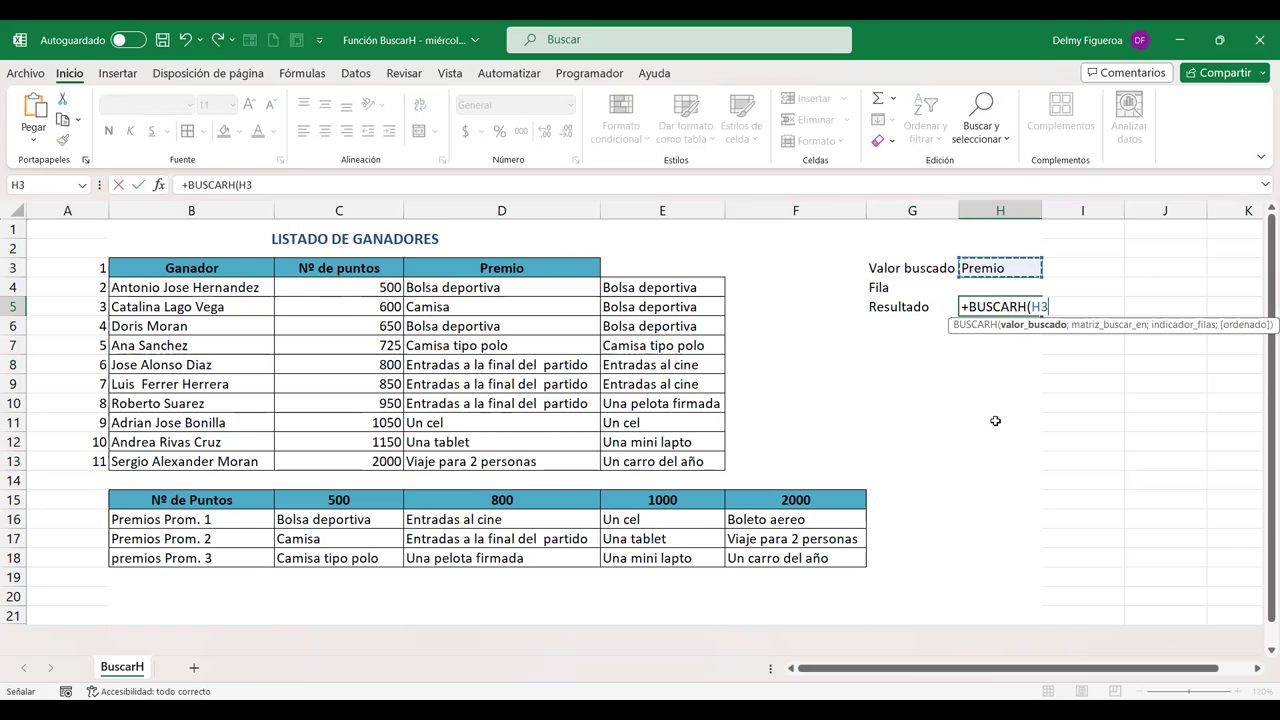
type(";")
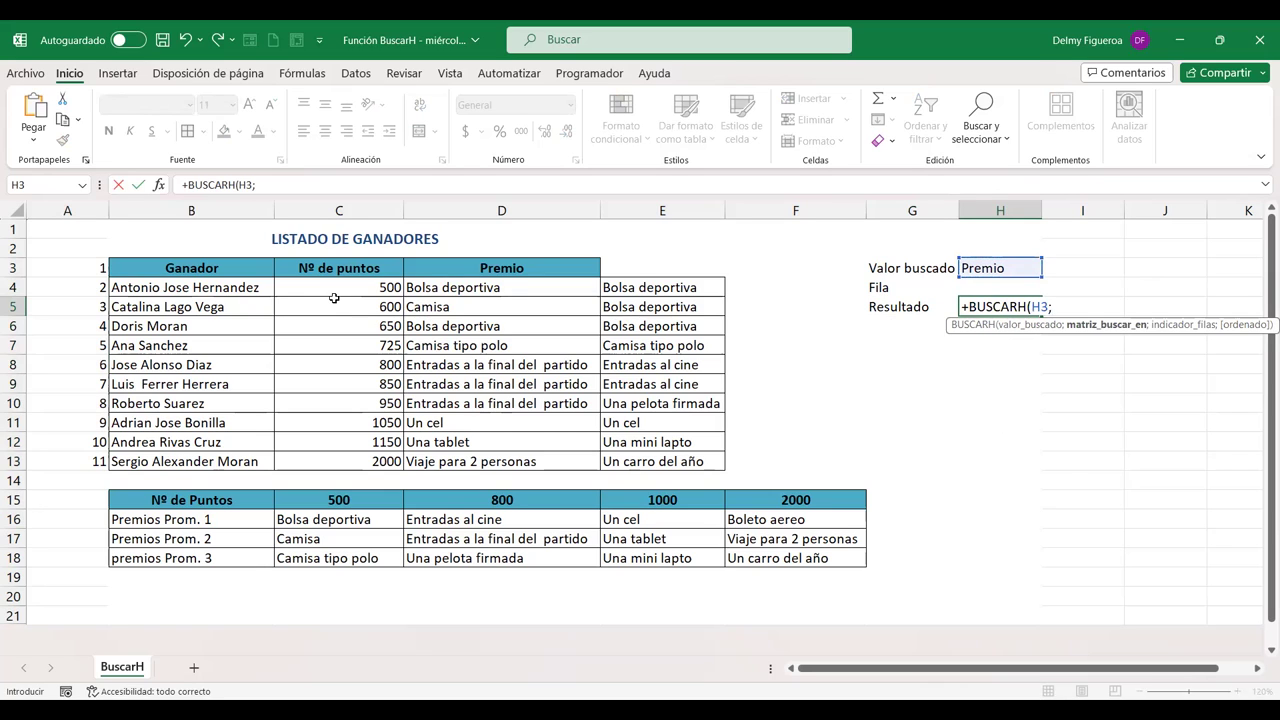
left_click(194, 268)
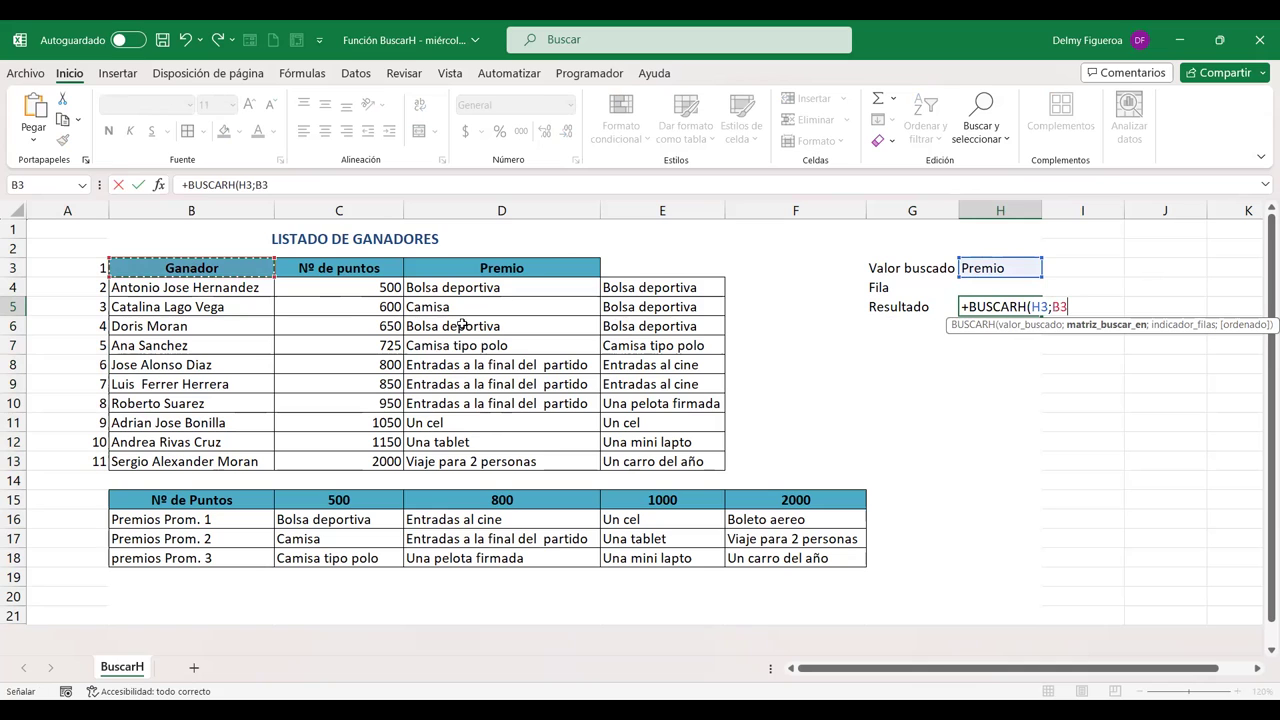
left_click(541, 461, "shift")
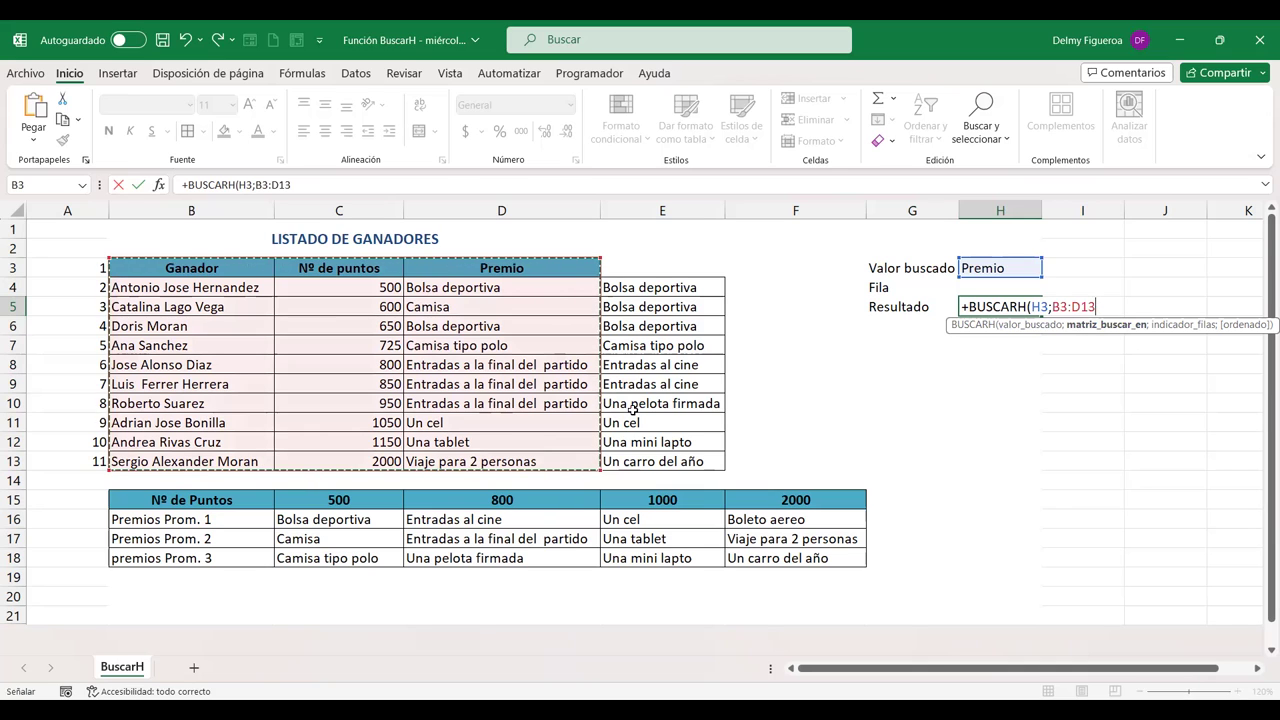
type(";")
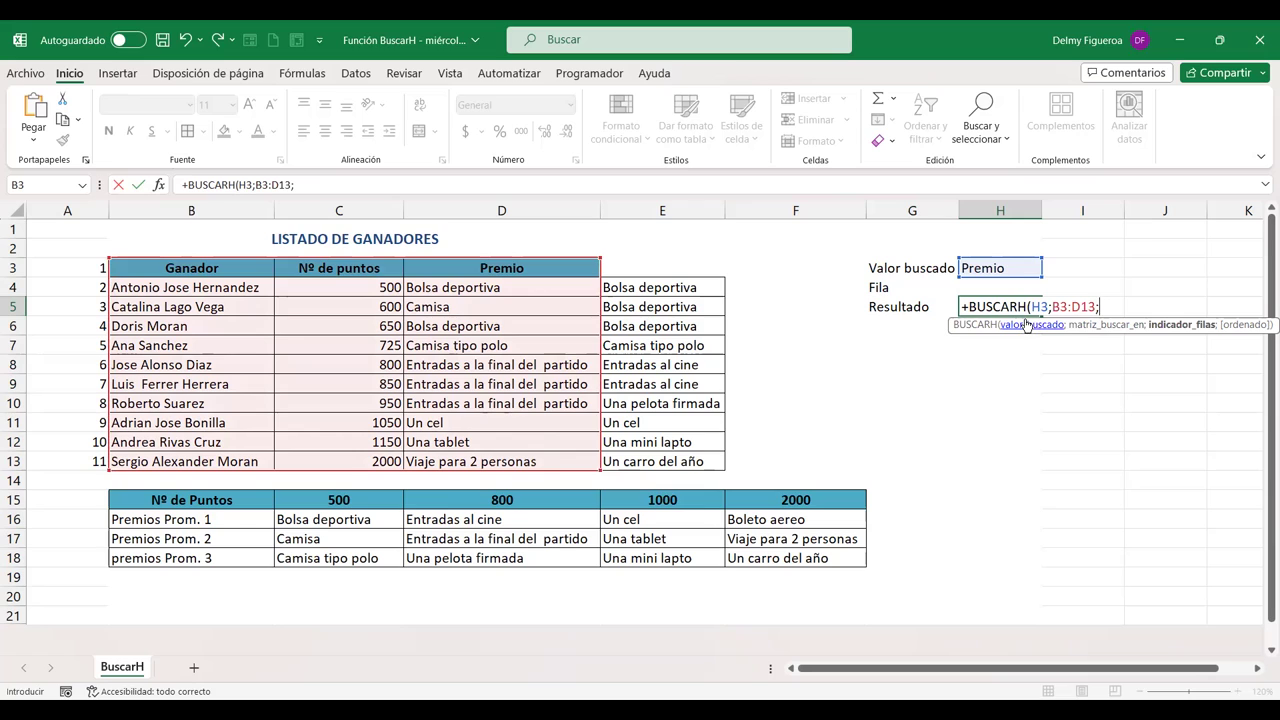
left_click(1007, 284)
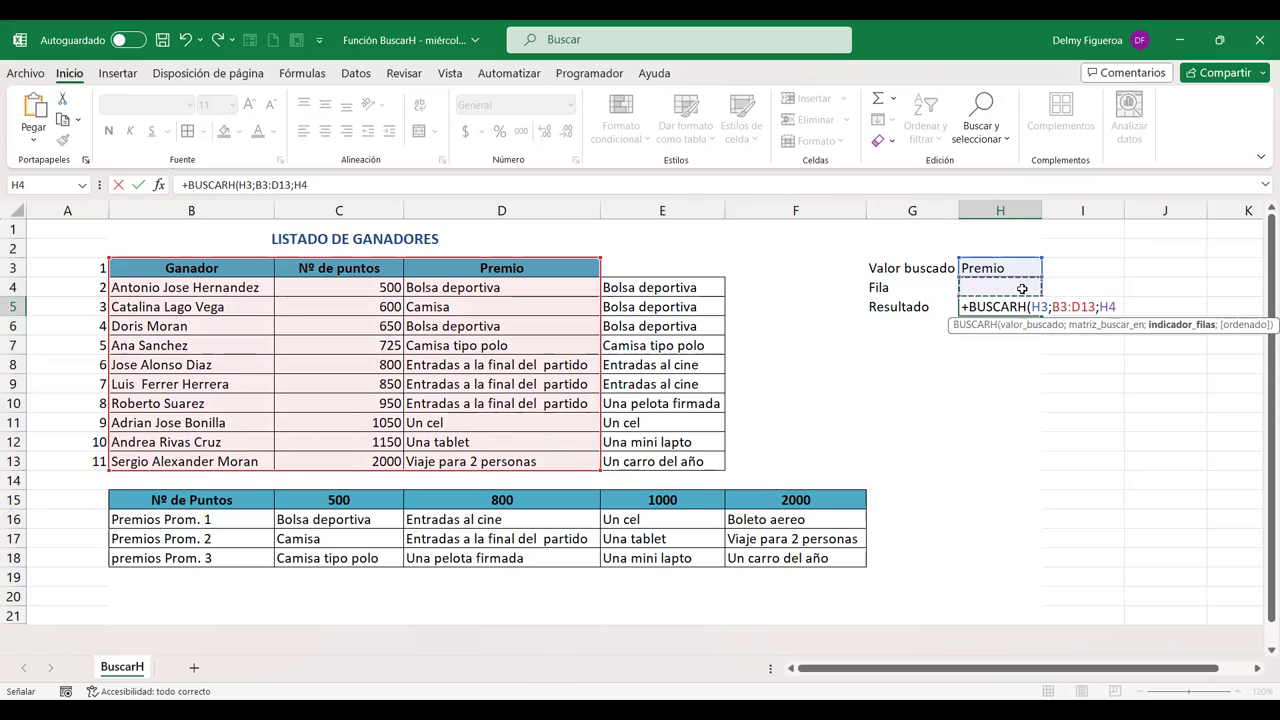
type(";")
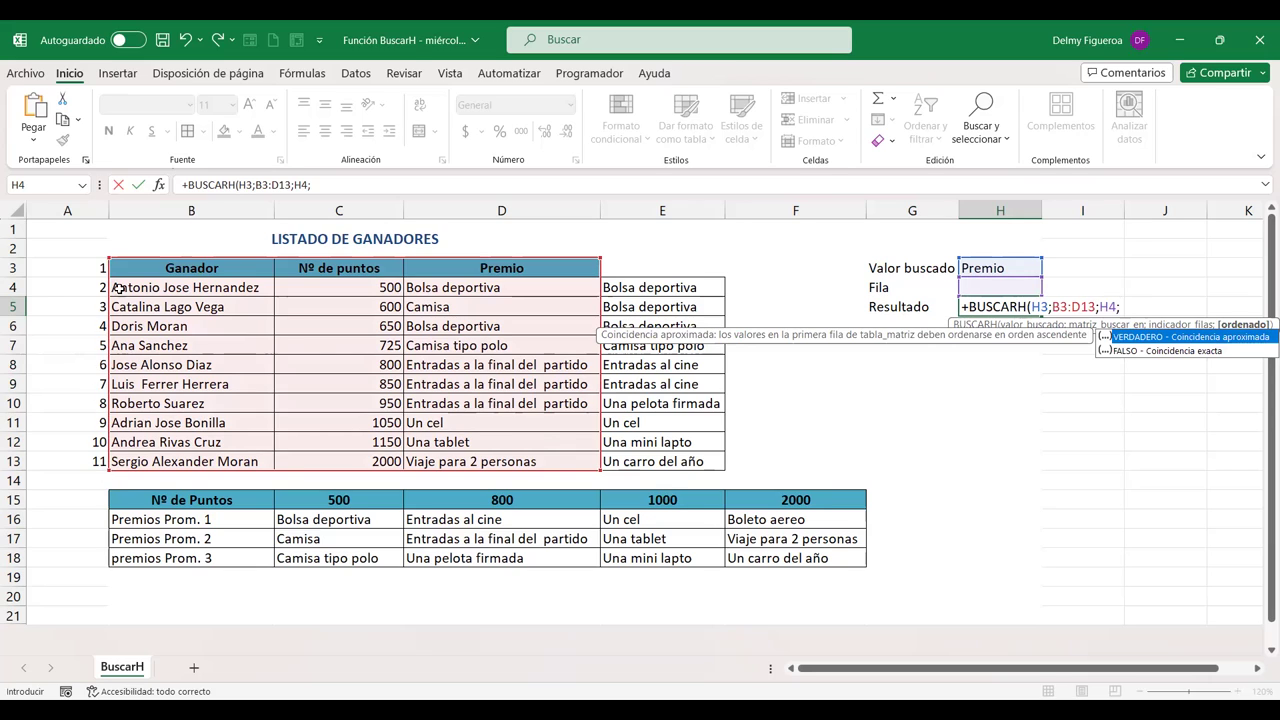
double_click(1190, 351)
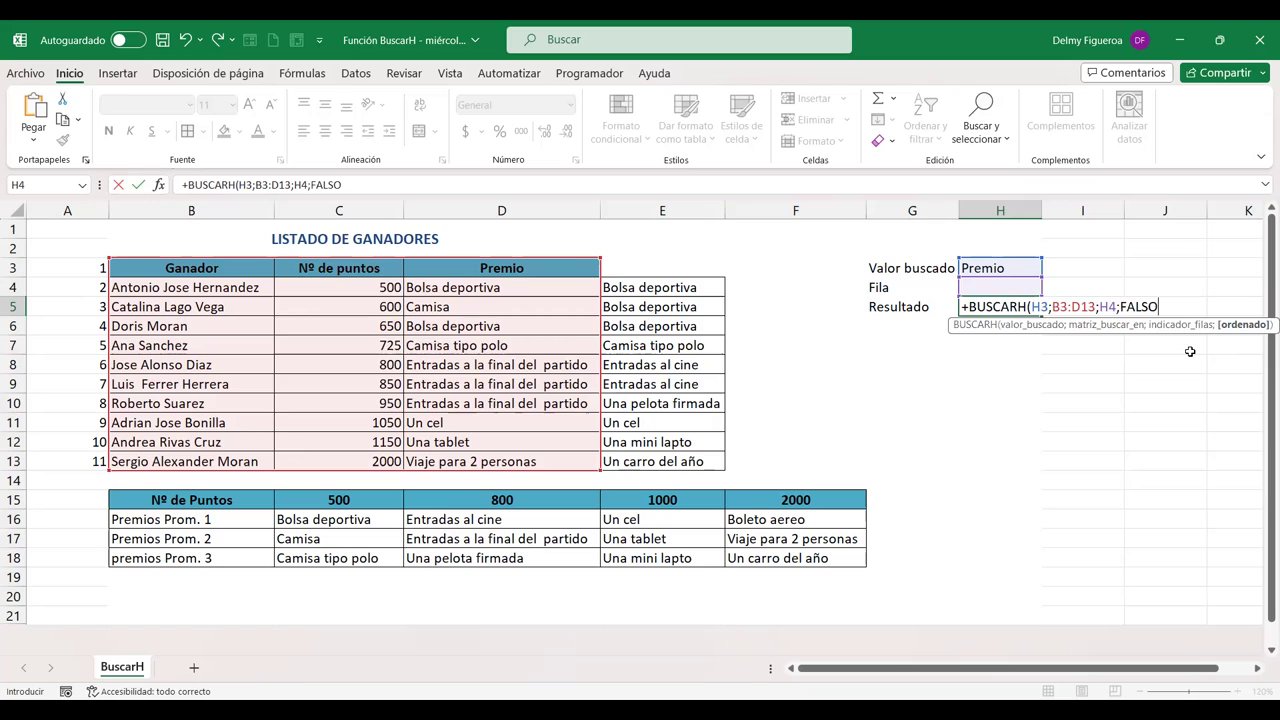
key("Return")
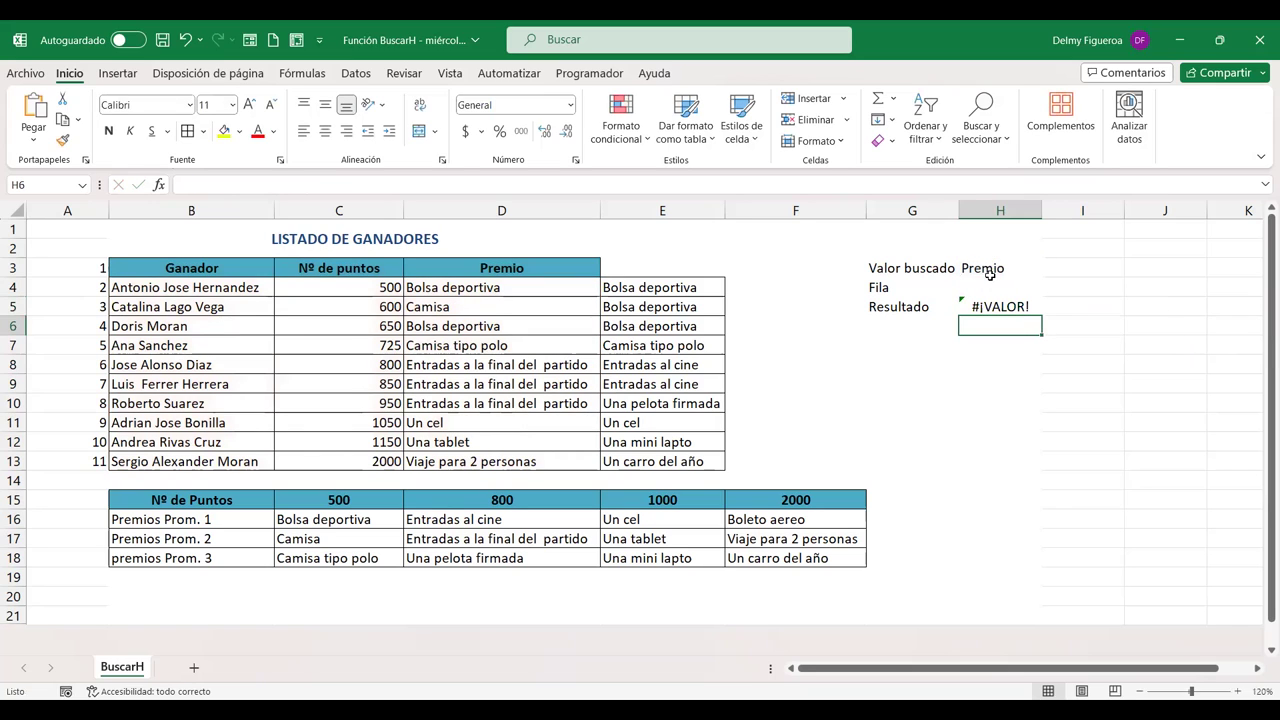
- Set the Fila cell H4 to 3, then highlight column D and row 5 to confirm Camisa
left_click(990, 285)
left_click(1005, 267)
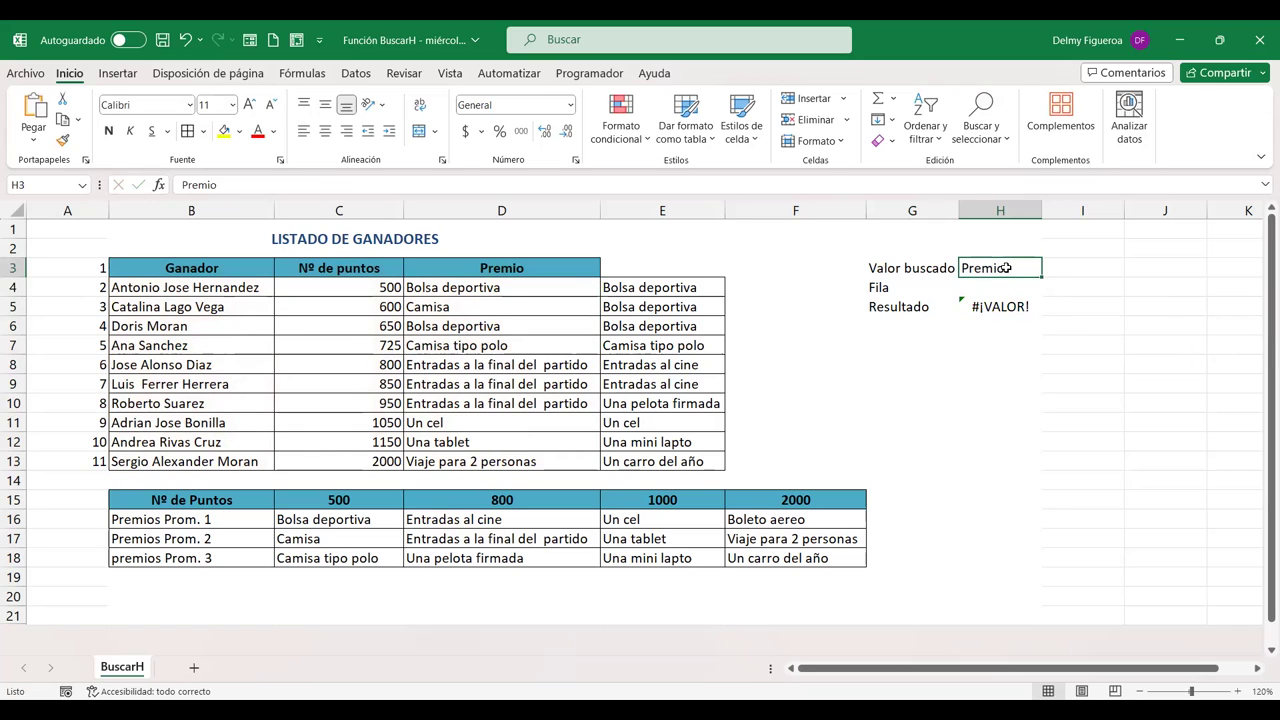
left_click(1003, 286)
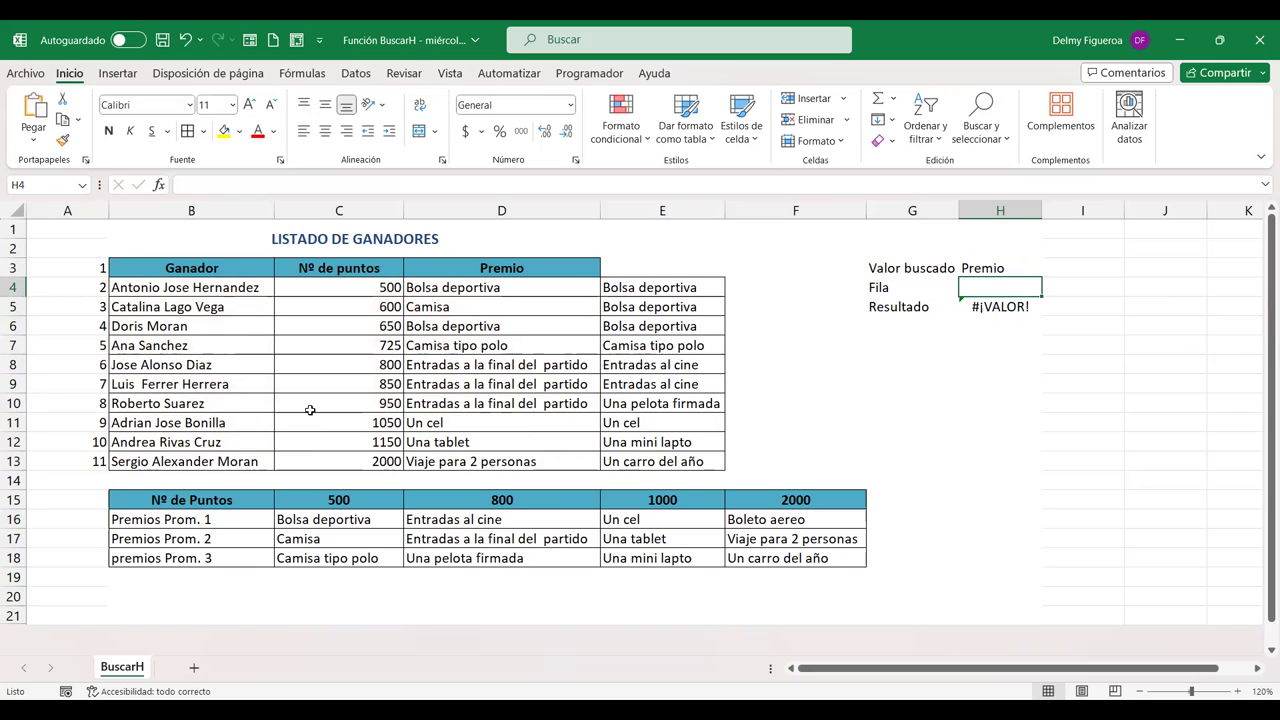
type("3")
key("Tab")
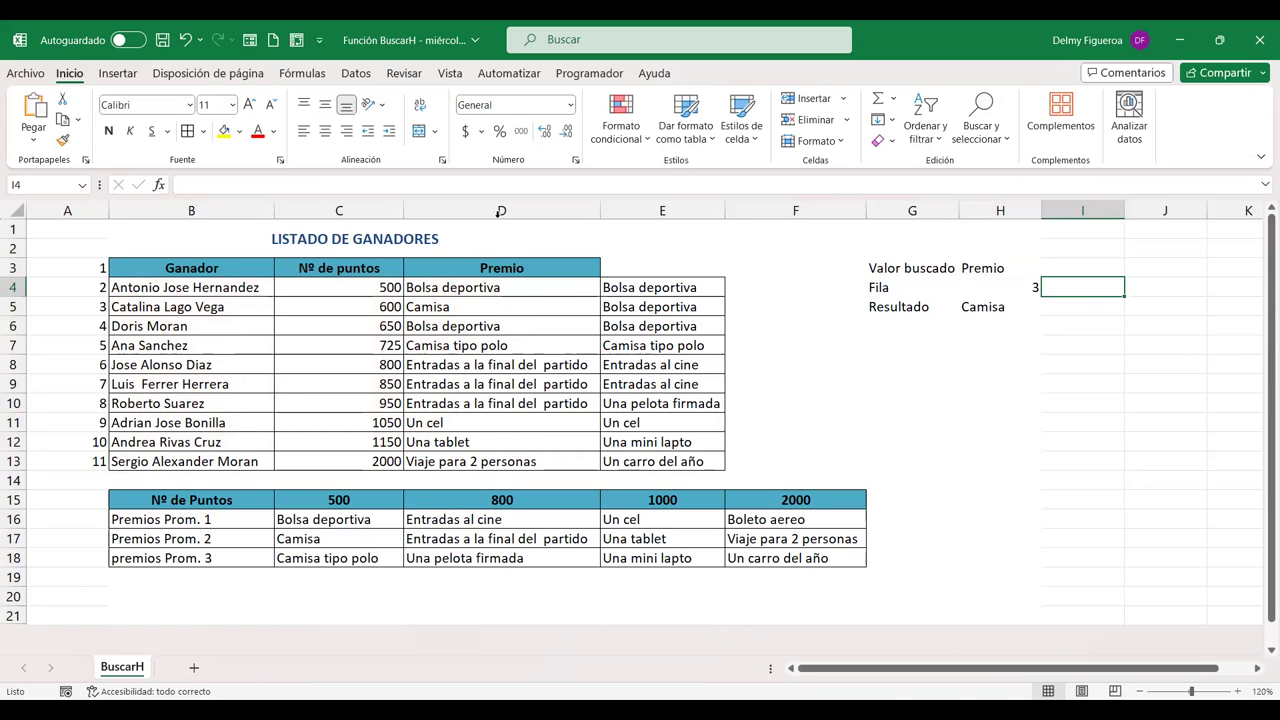
left_click(484, 274)
key("ctrl+space")
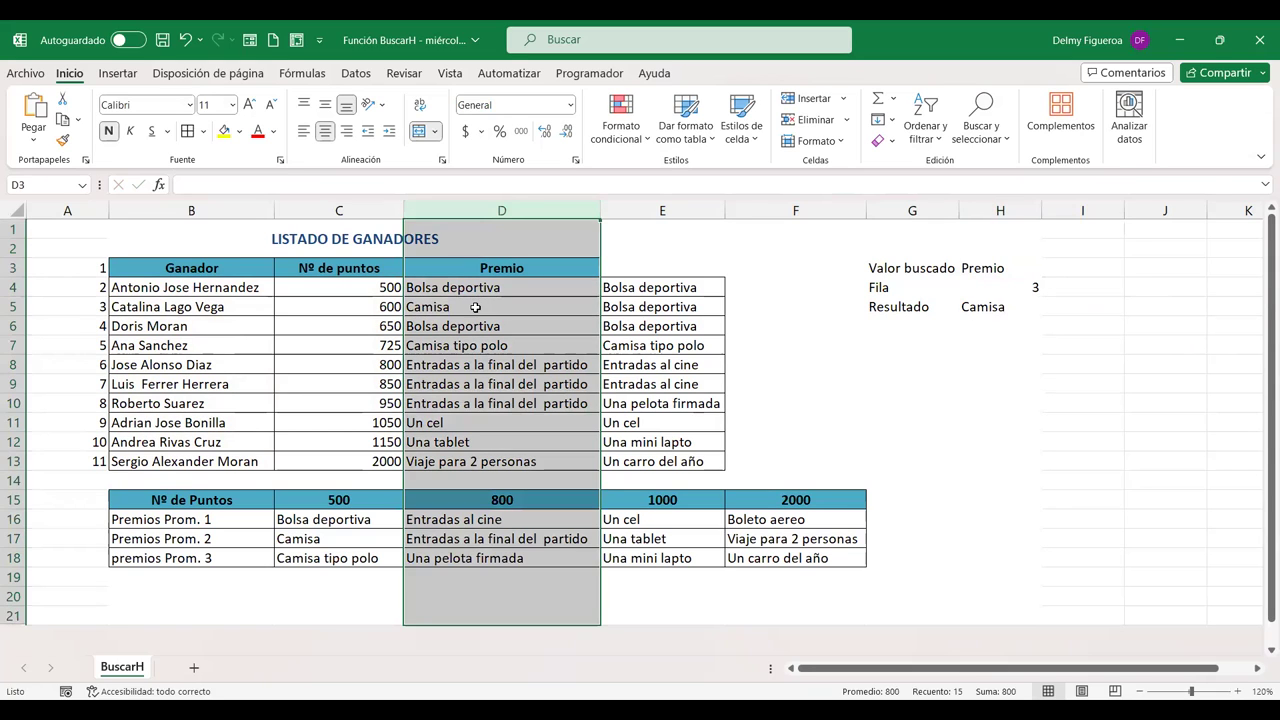
left_click(11, 308)
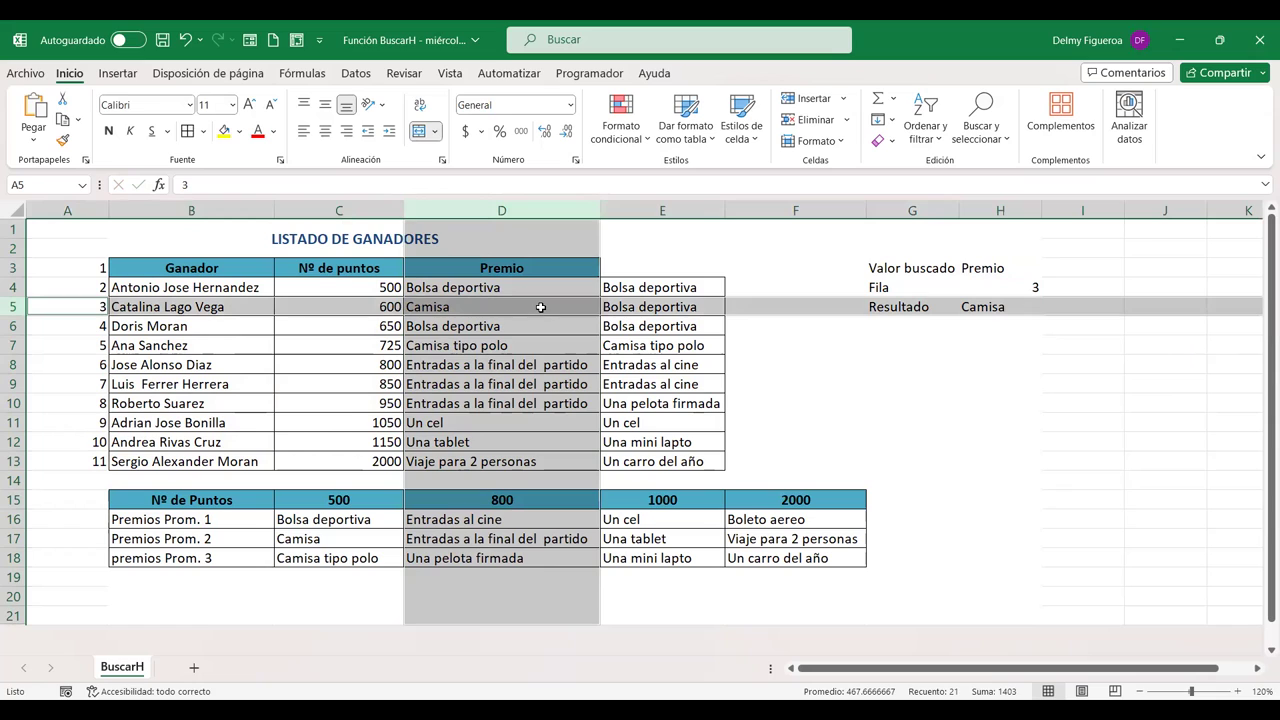
- Paste the Nº de puntos header into H3 as the lookup value and highlight the matched row
left_click(353, 268)
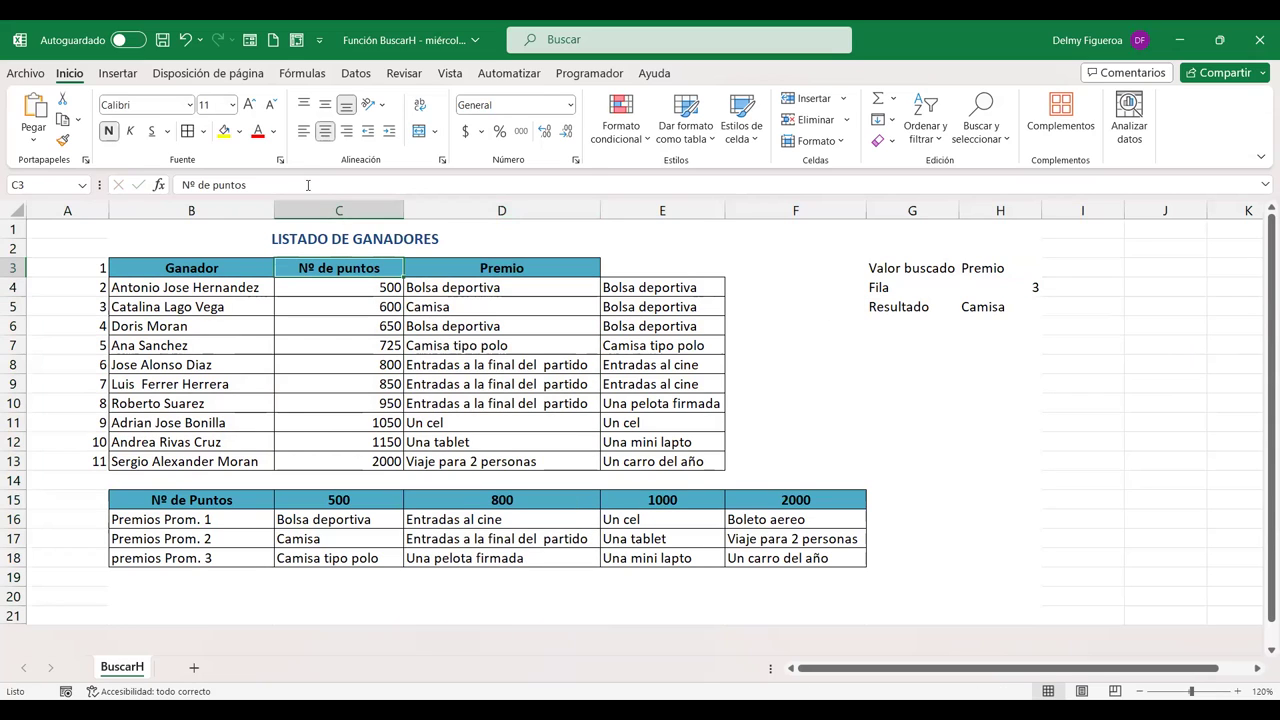
triple_click(221, 185)
key("ctrl+c")
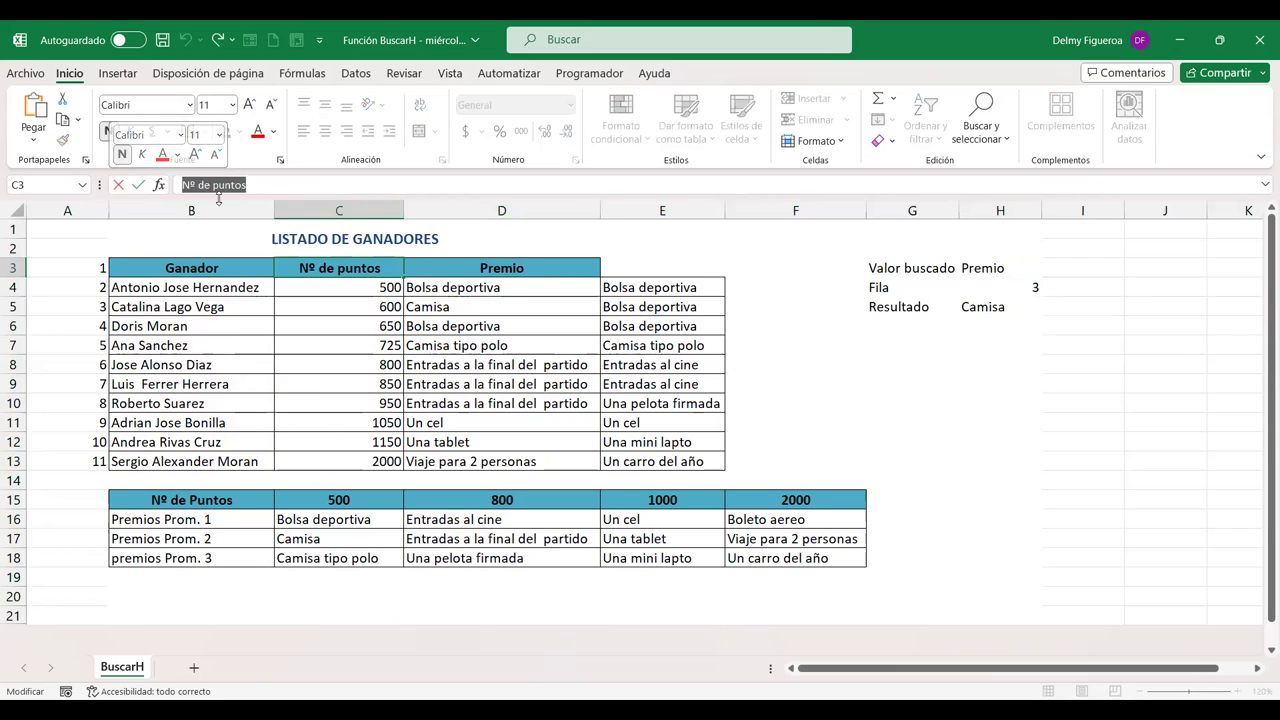
key("Return")
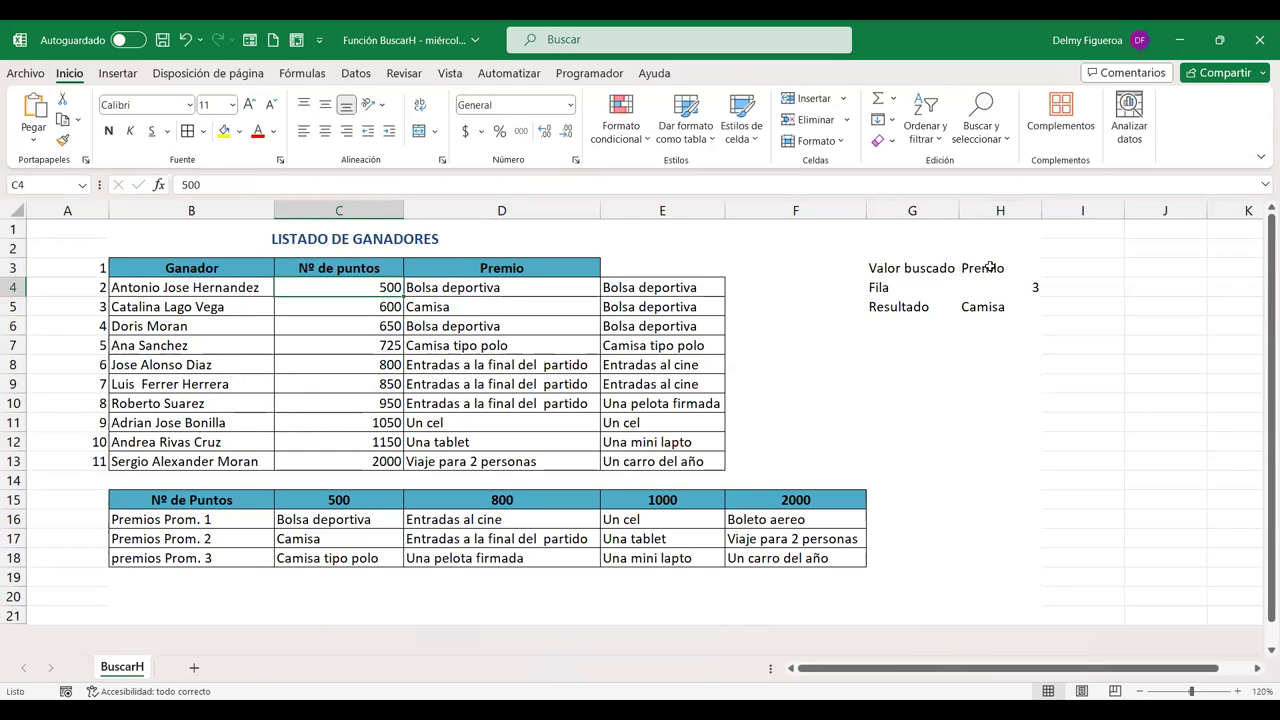
left_click(1004, 268)
key("ctrl+v")
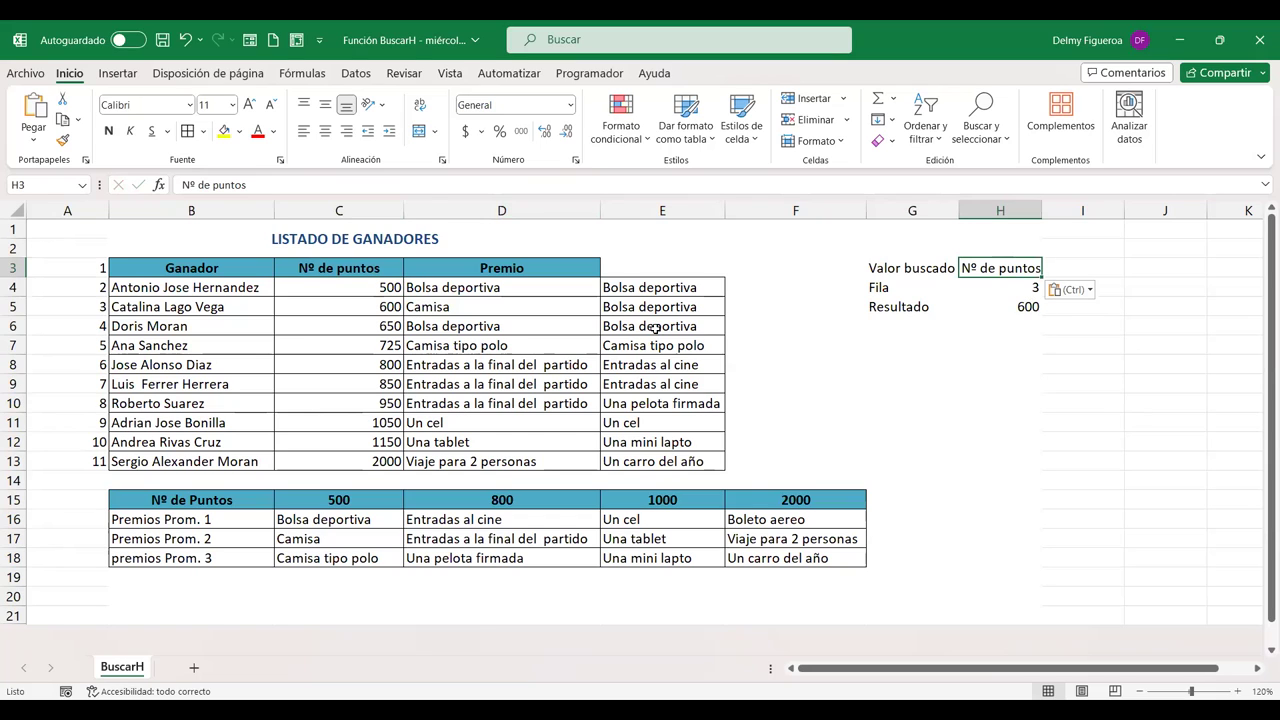
left_click(20, 307)
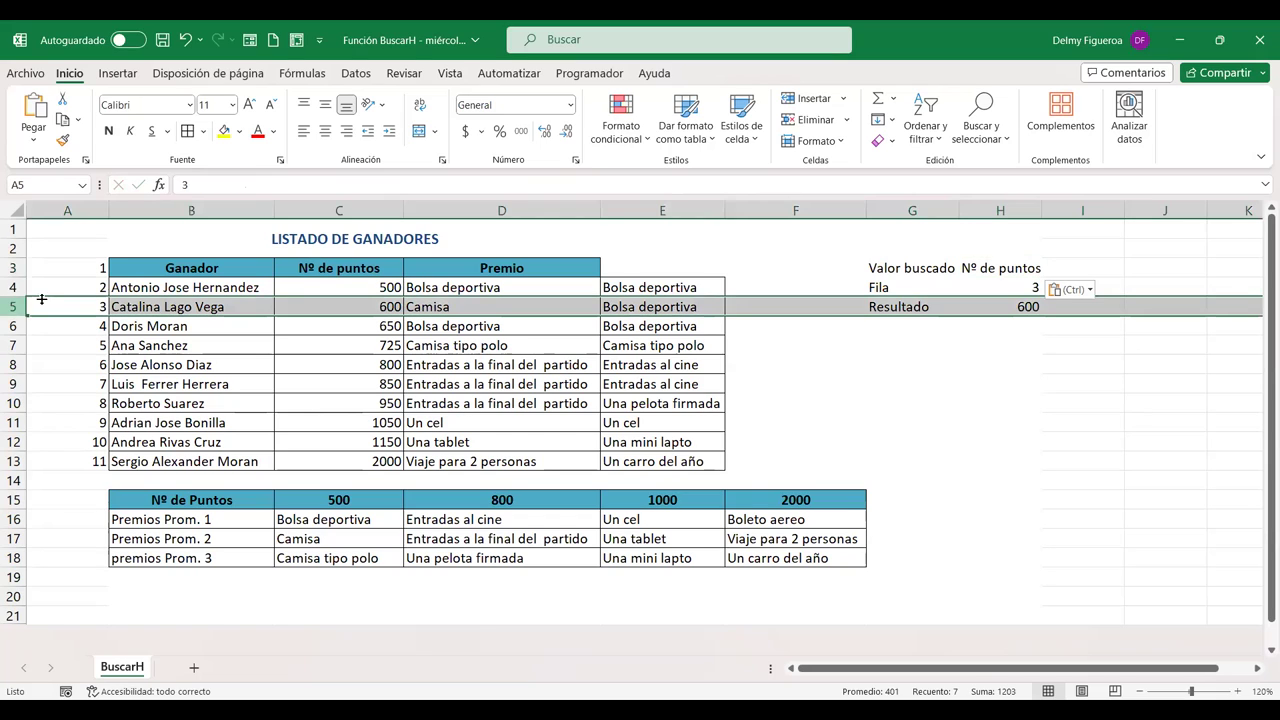
left_click(339, 210, "ctrl")
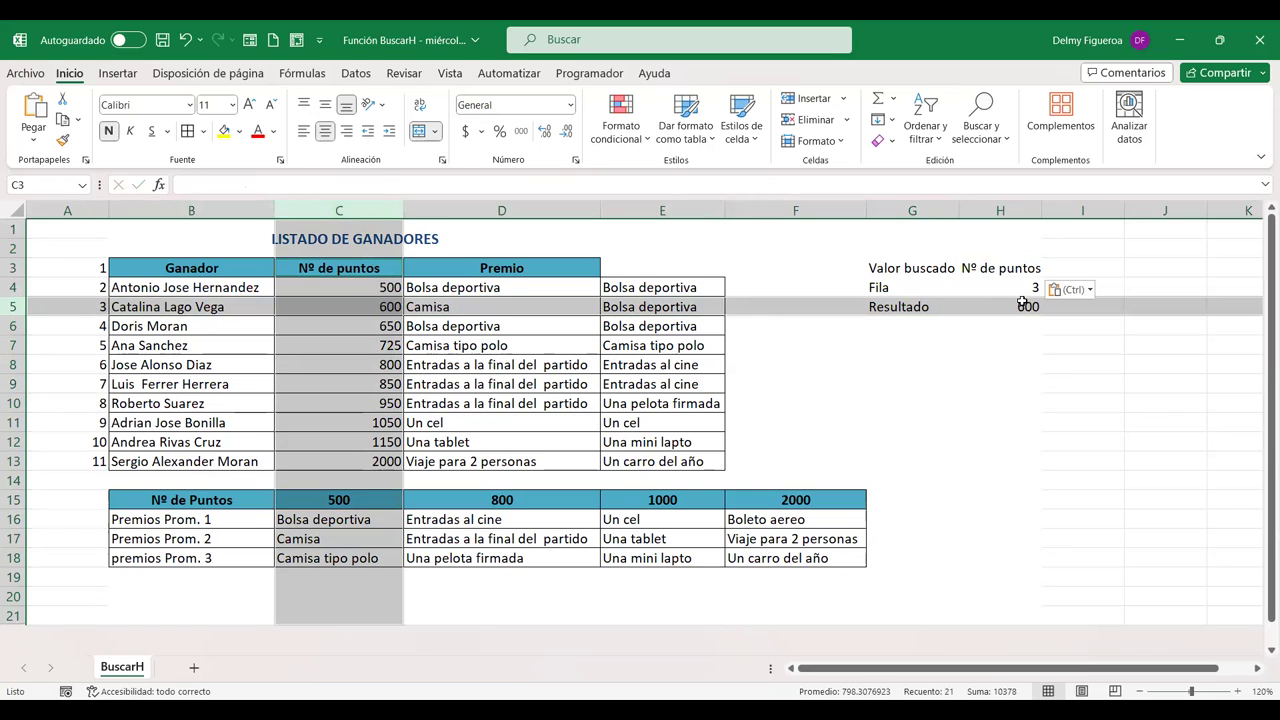
- Change H3 to Ganador and widen column H to fit the returned winner's name
left_click(1012, 270)
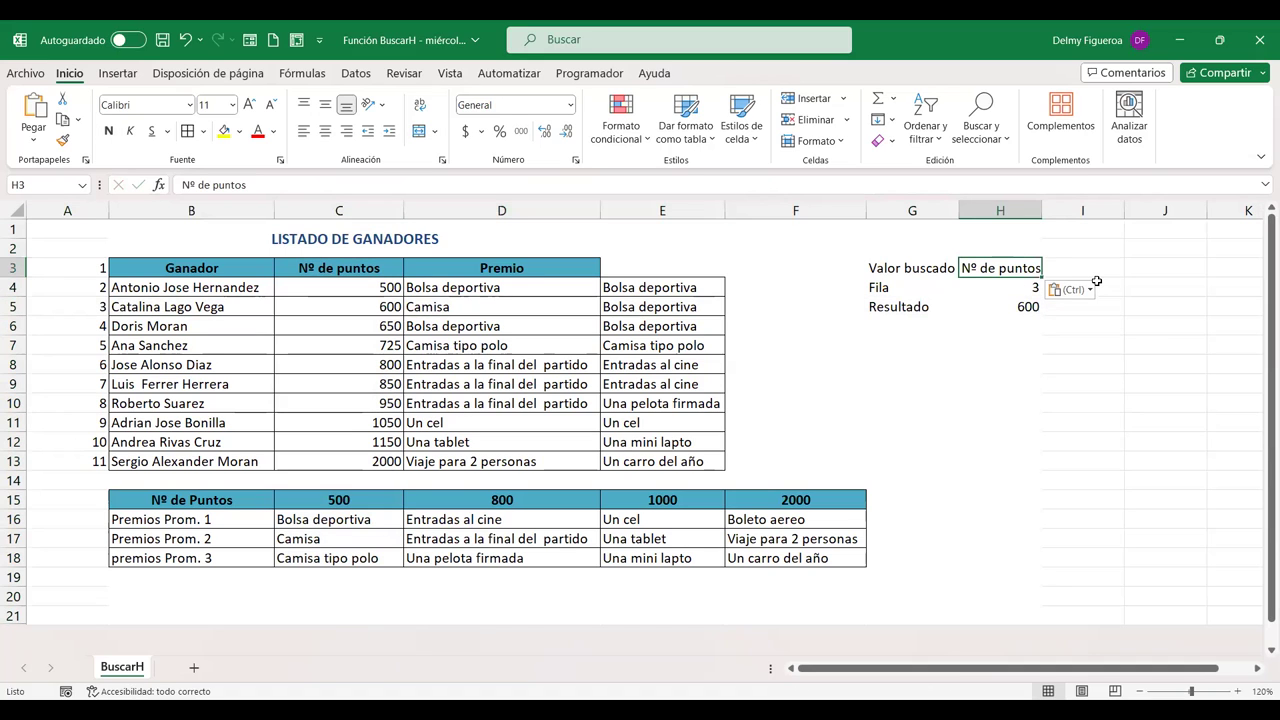
type("Ganador")
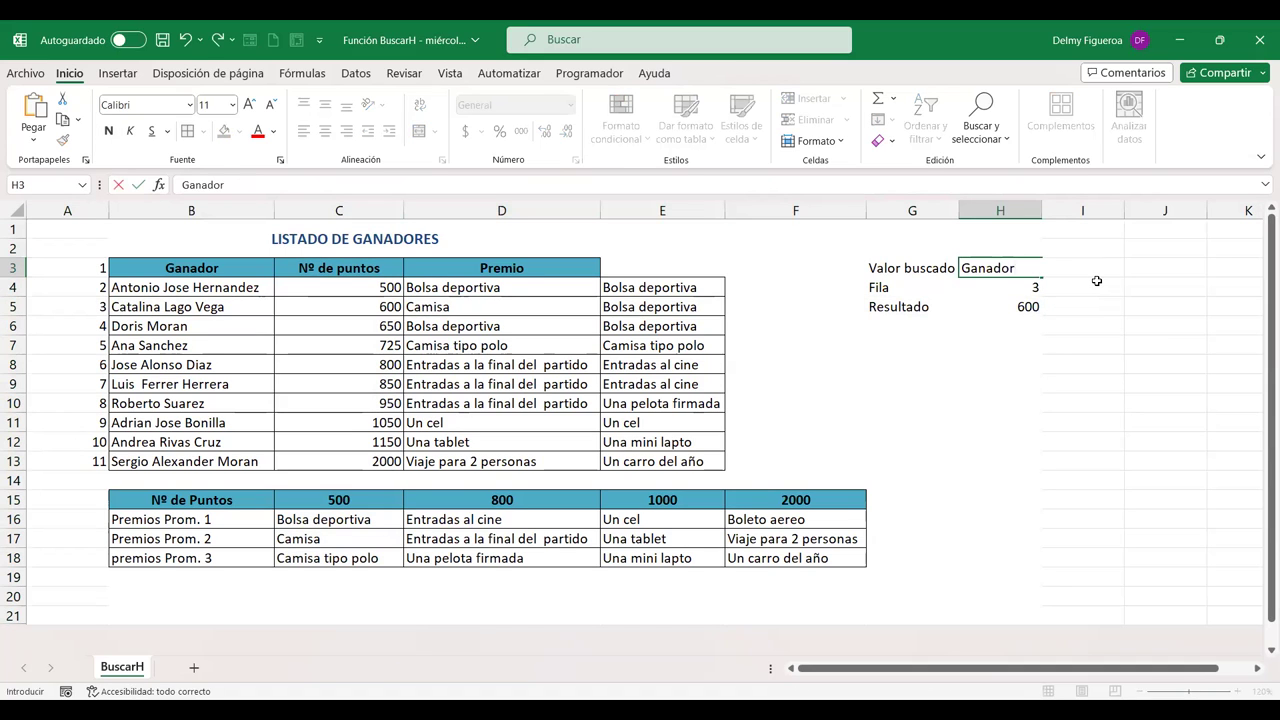
key("Return")
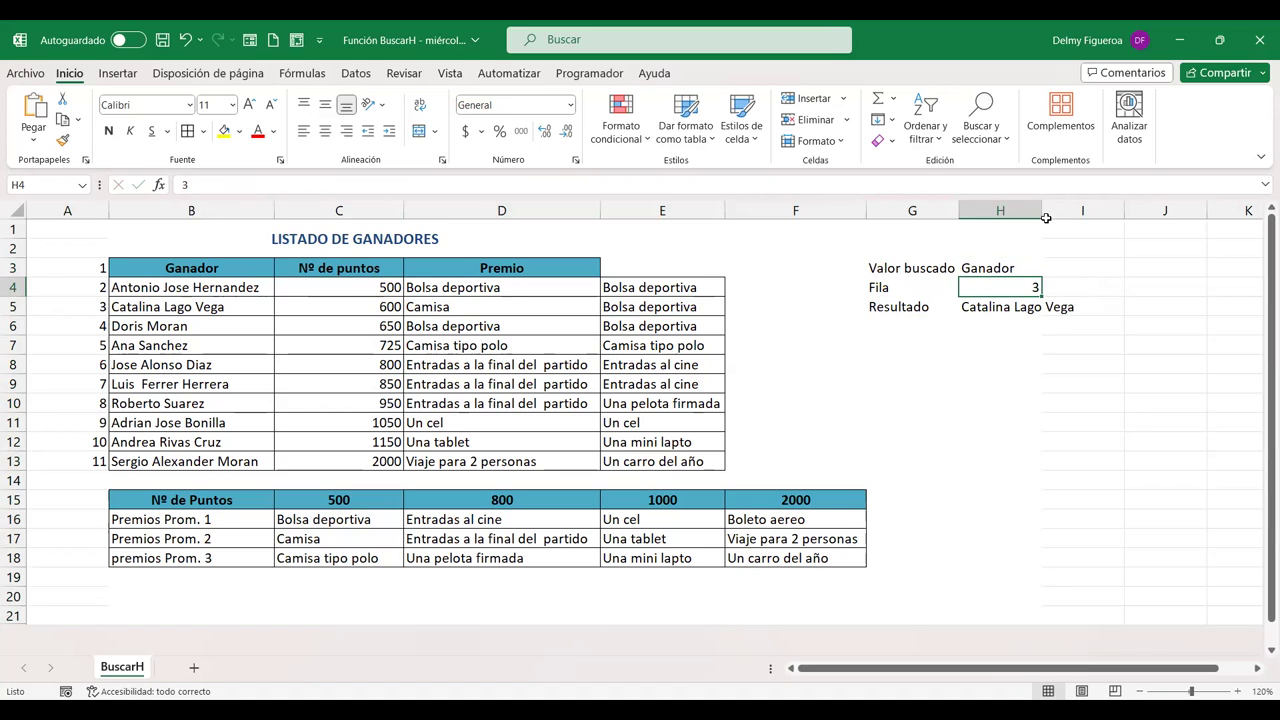
double_click(1042, 210)
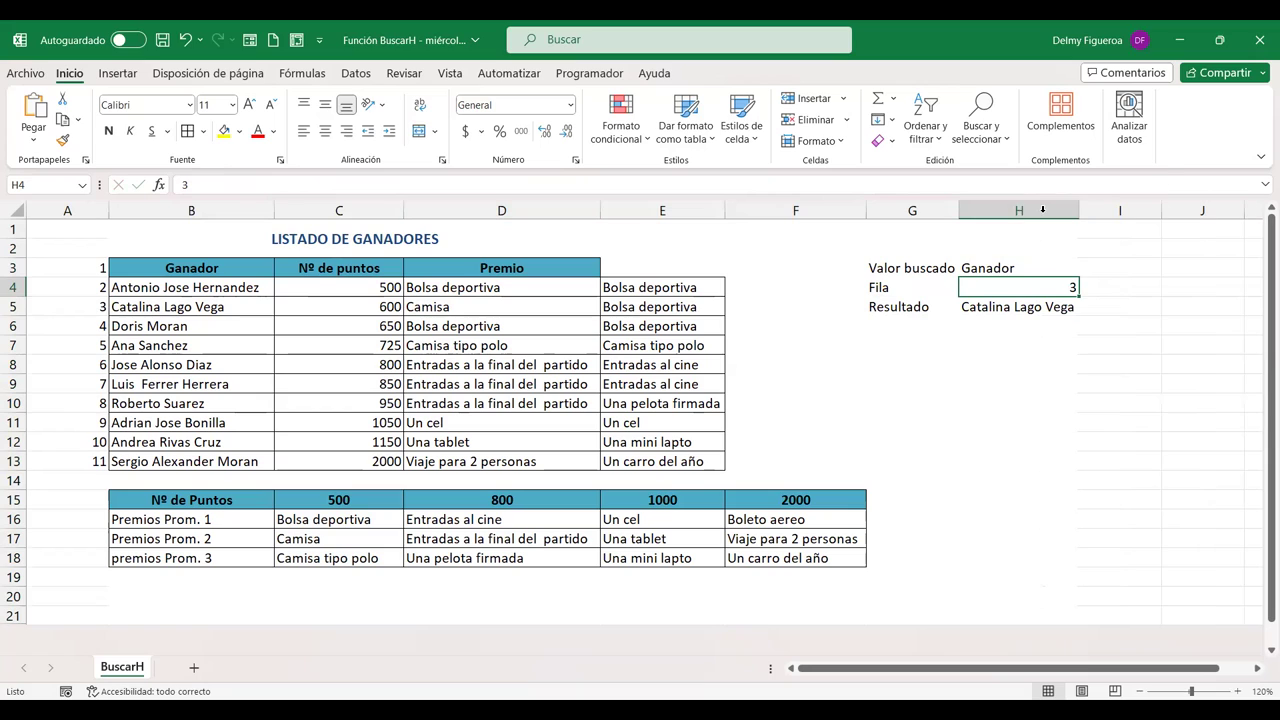
left_click(1024, 270)
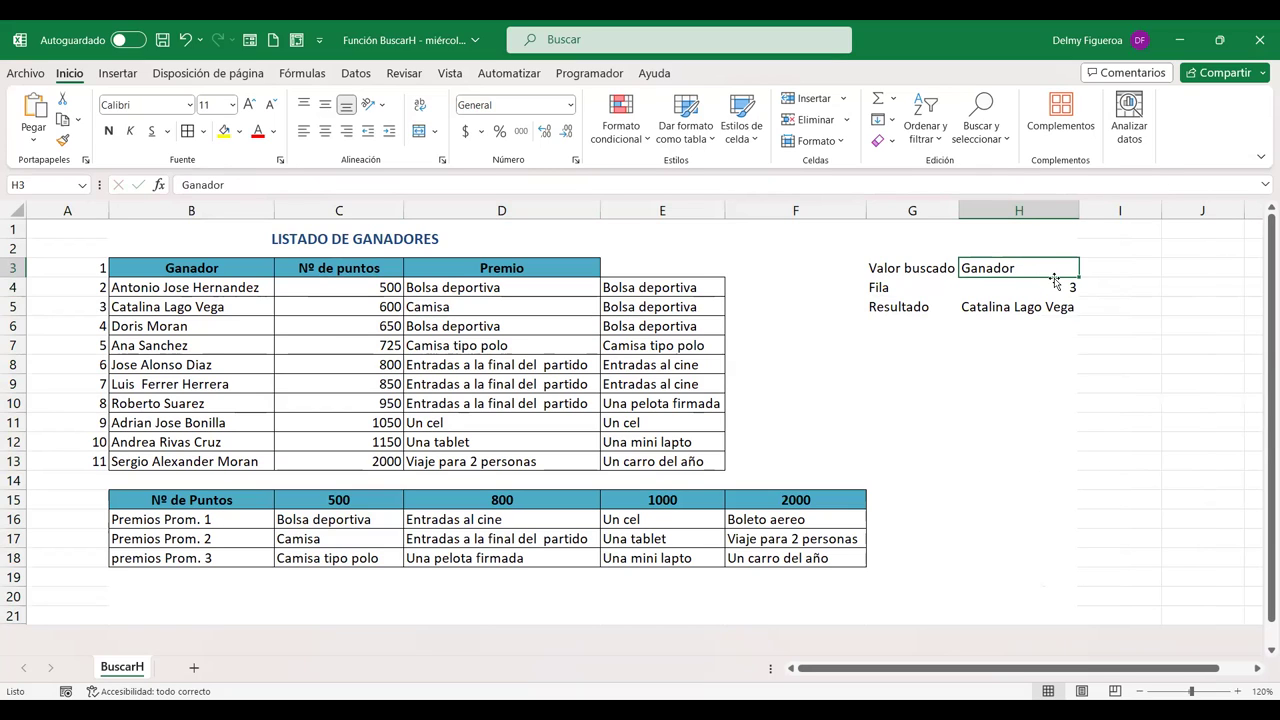
- Clear H3 and limit it to a drop-down list of the B3:D3 headers
key("Delete")
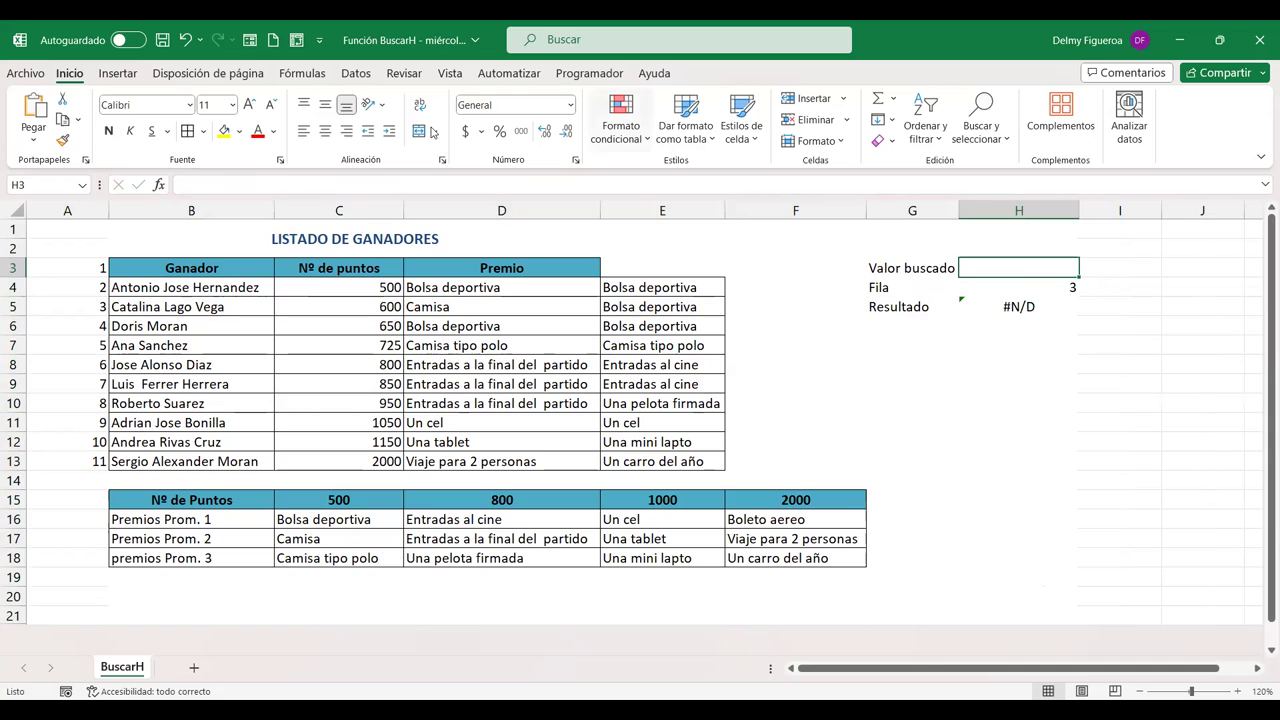
left_click(355, 73)
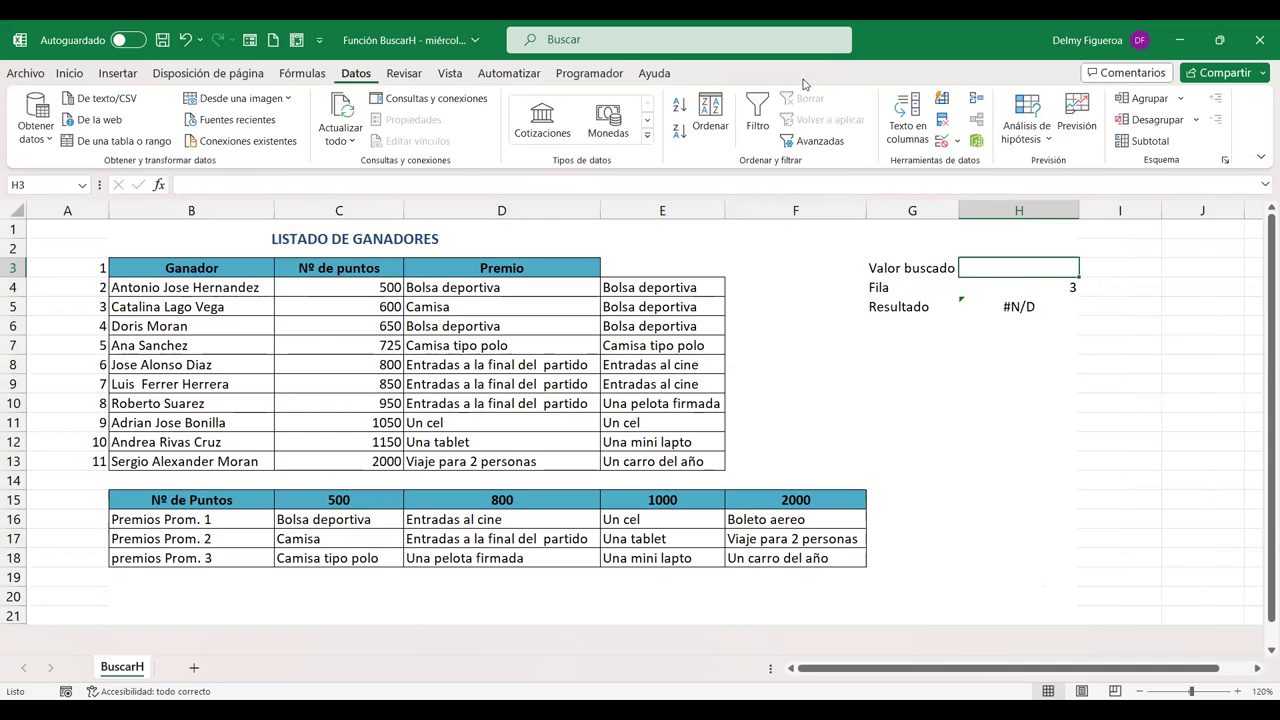
left_click(943, 143)
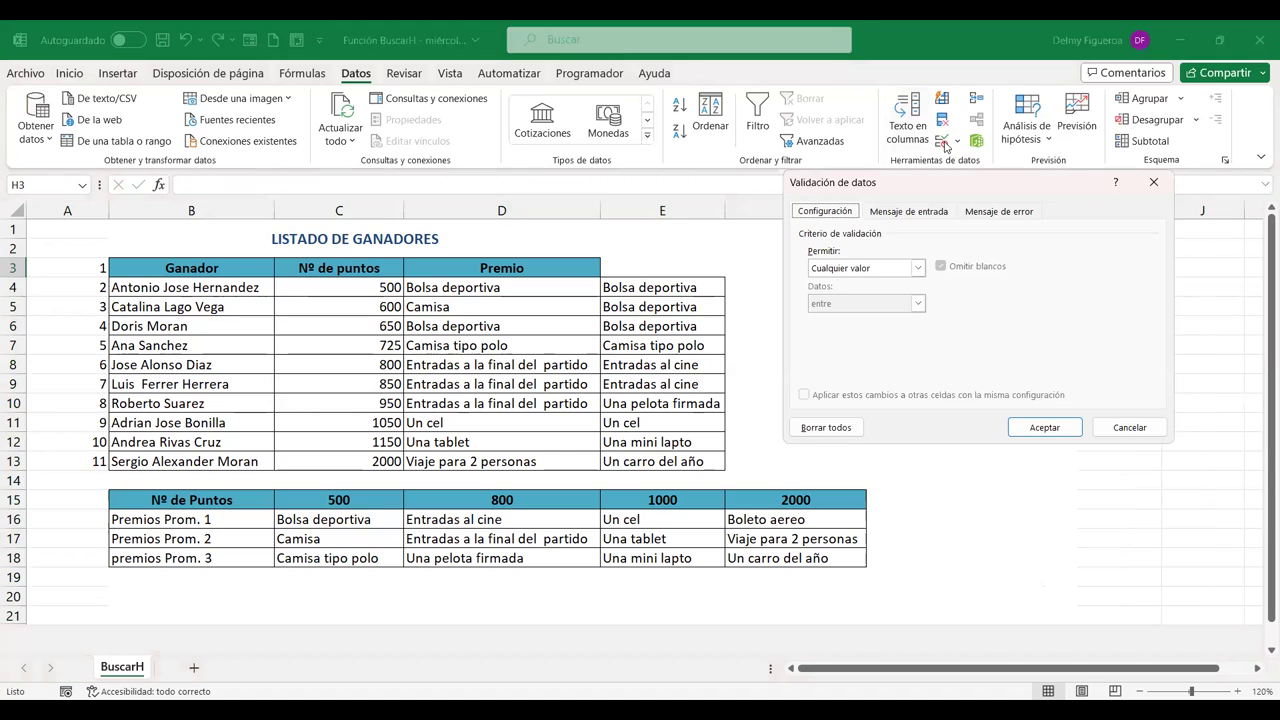
left_click(916, 268)
left_click(845, 314)
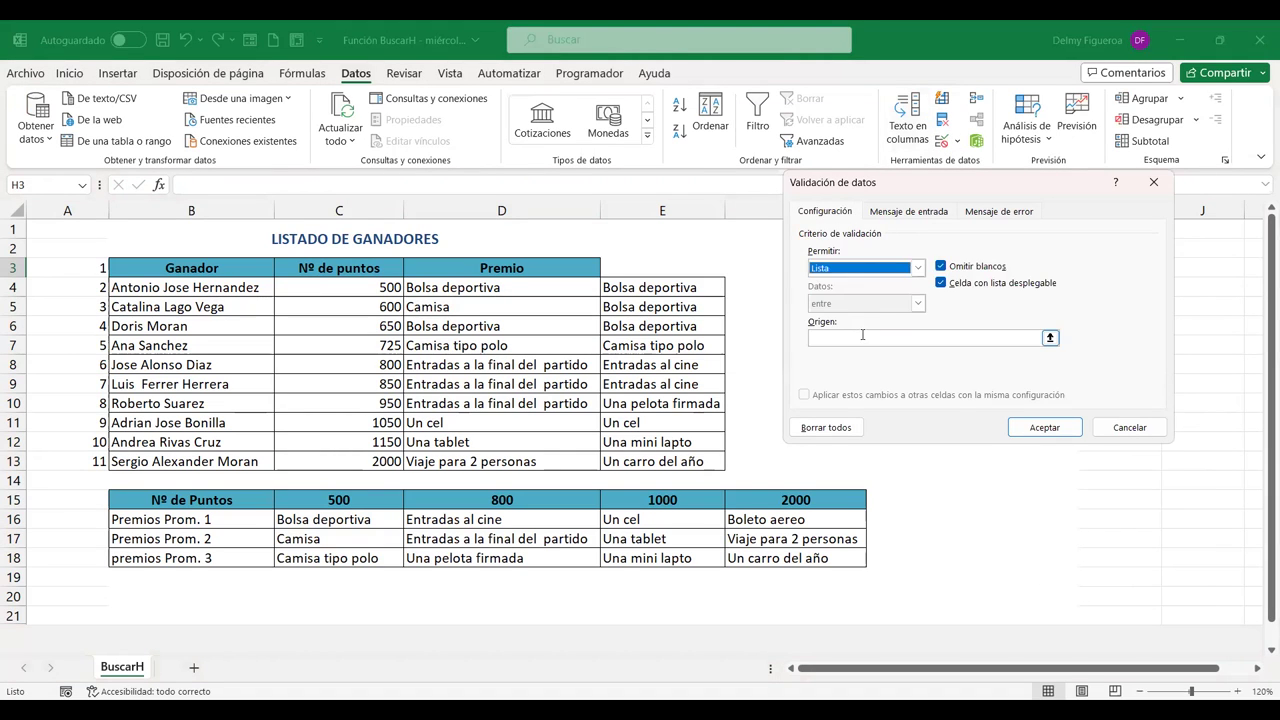
left_click(862, 337)
left_click(237, 268)
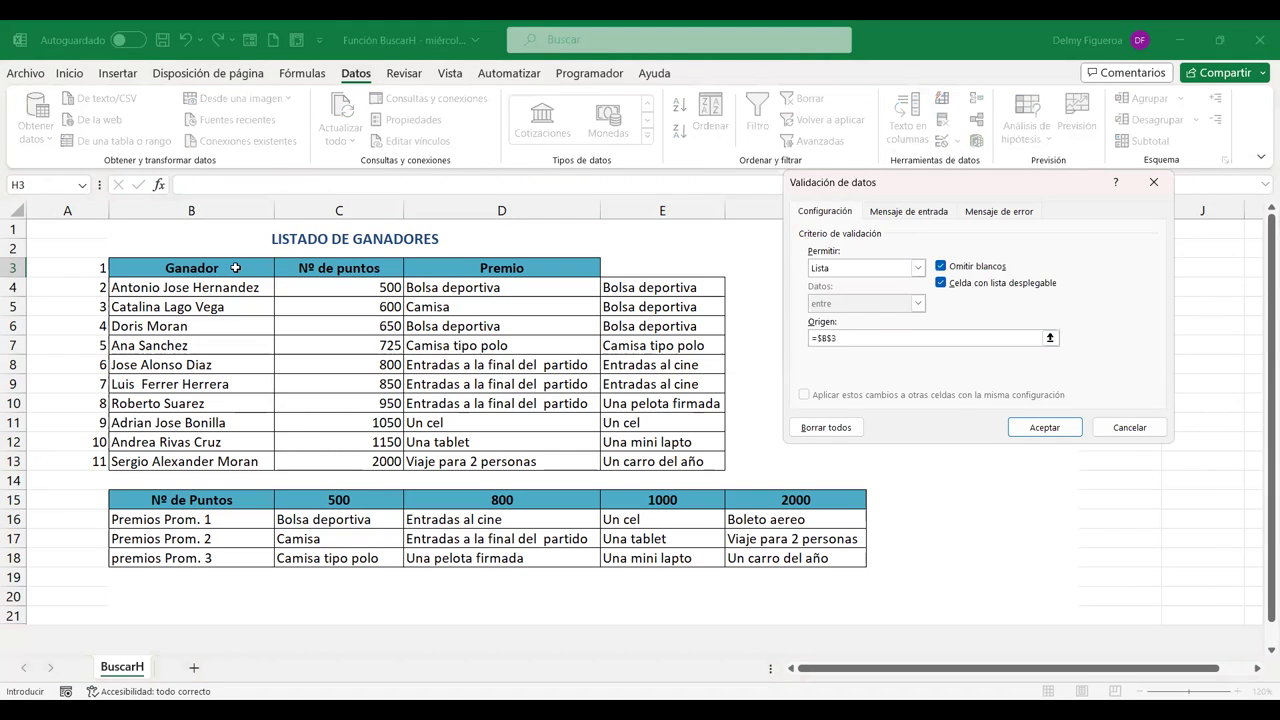
left_click(451, 268, "shift")
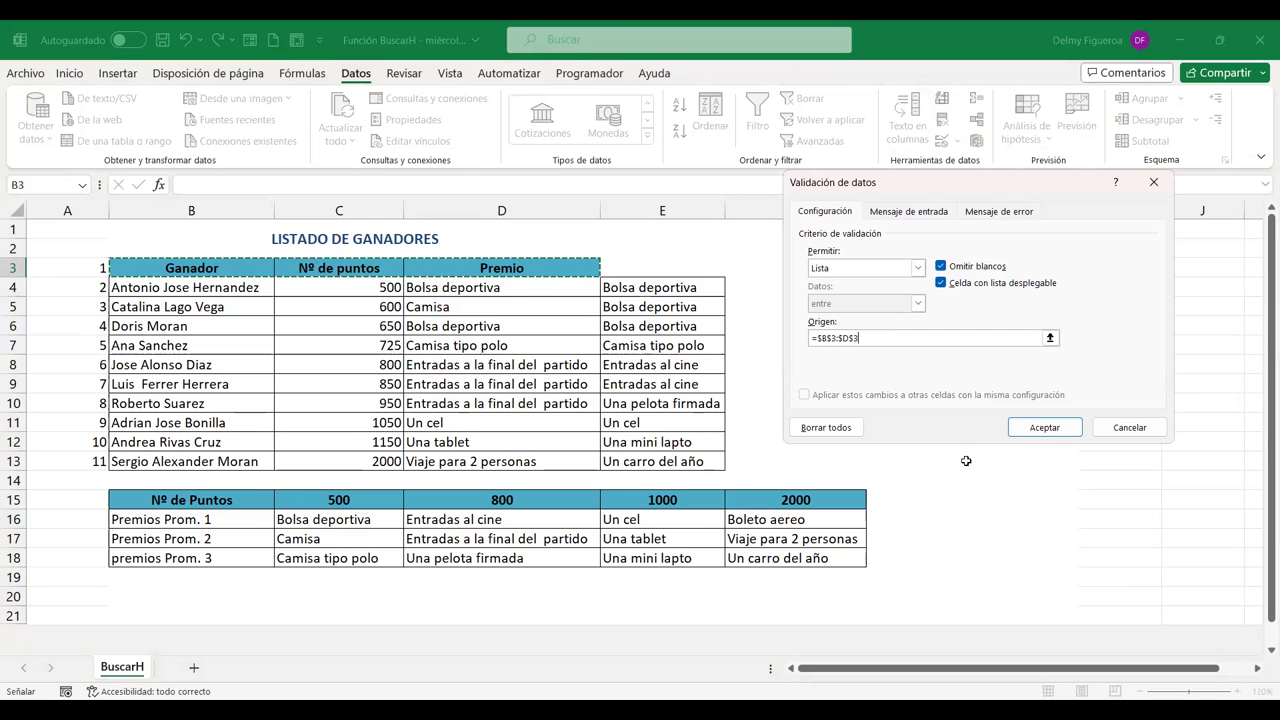
left_click(1017, 431)
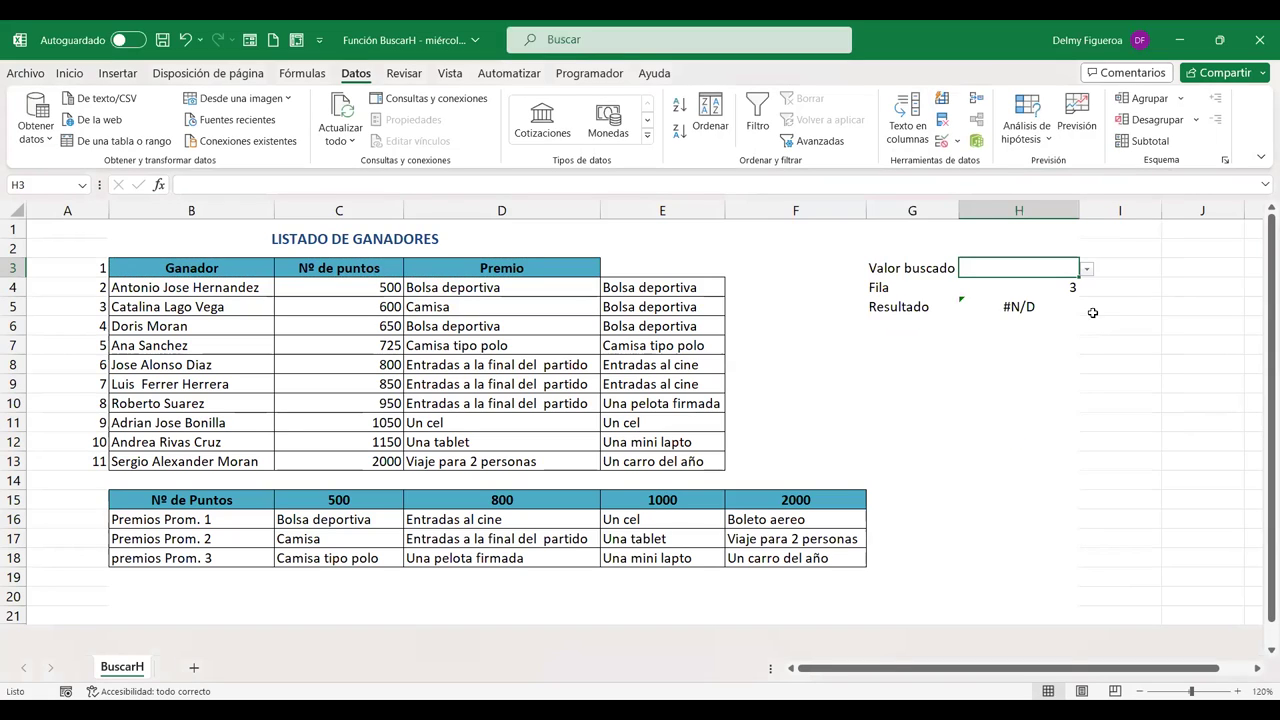
- Enter 9 as the row number in the Fila cell H4
left_click(1046, 287)
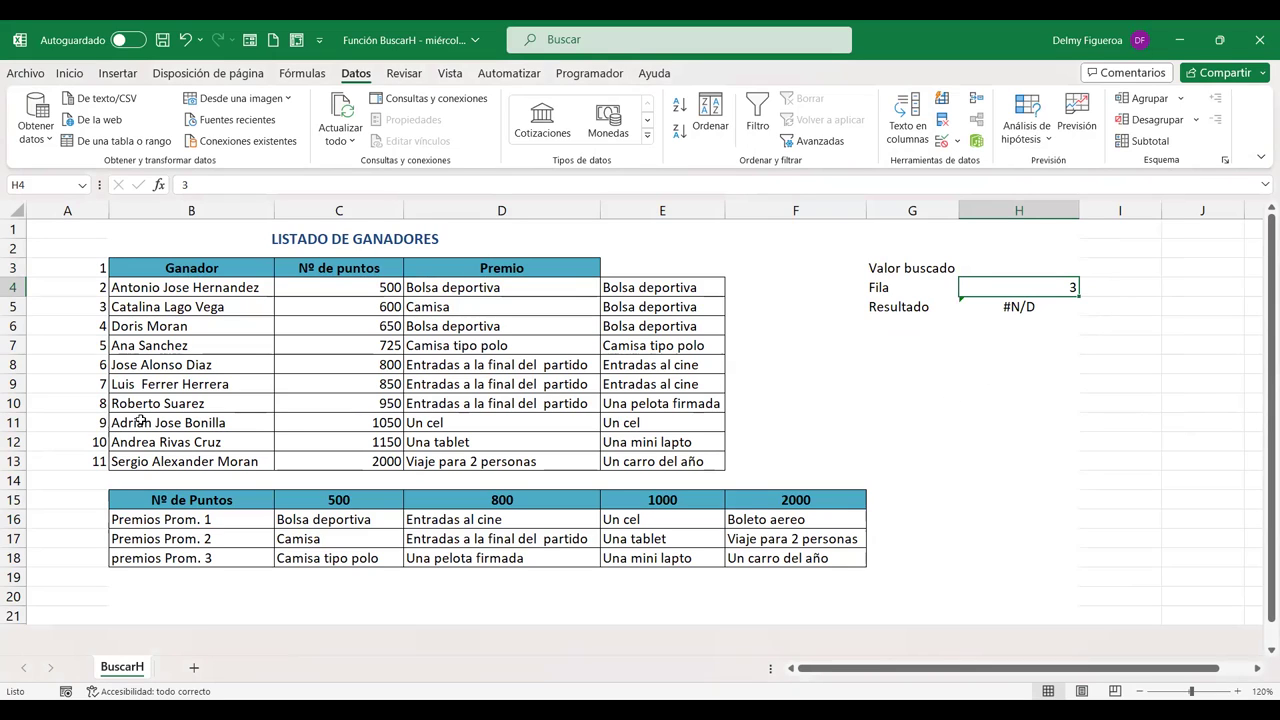
type("9")
key("Return")
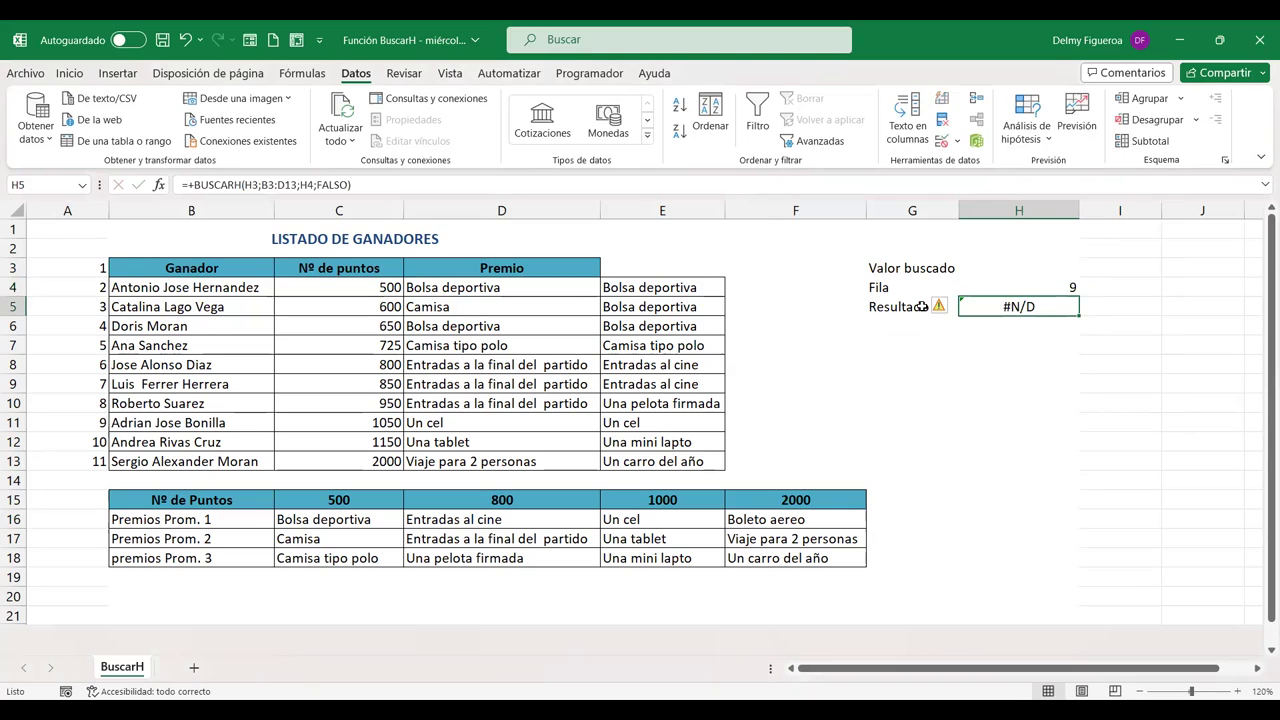
- Try Ganador and Nº de puntos in H3's drop-down, then settle on Premio
left_click(1061, 265)
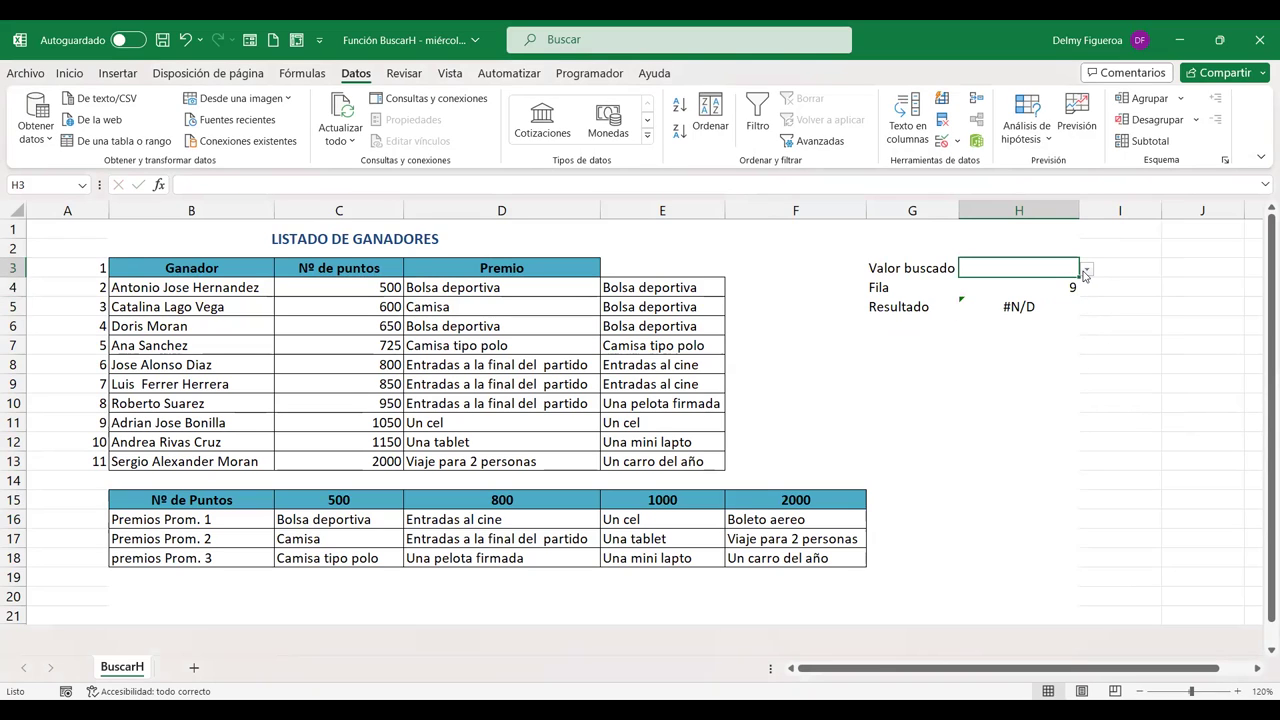
left_click(1085, 270)
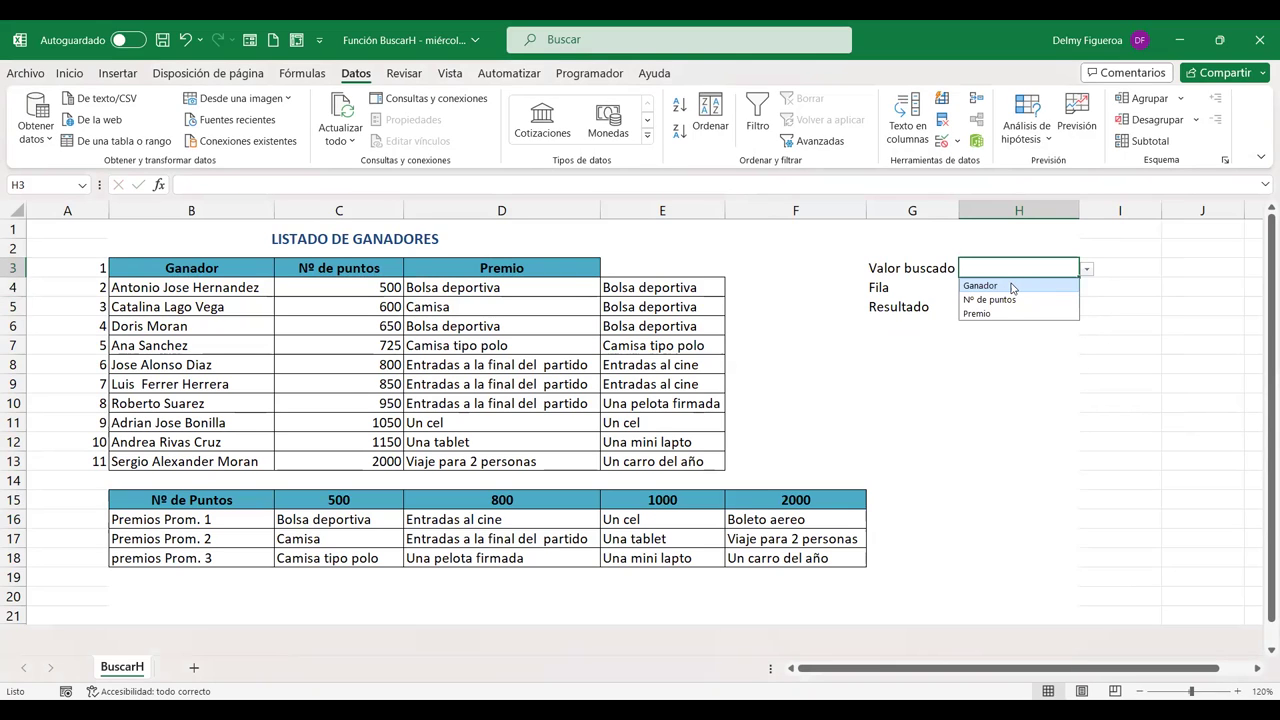
left_click(1010, 285)
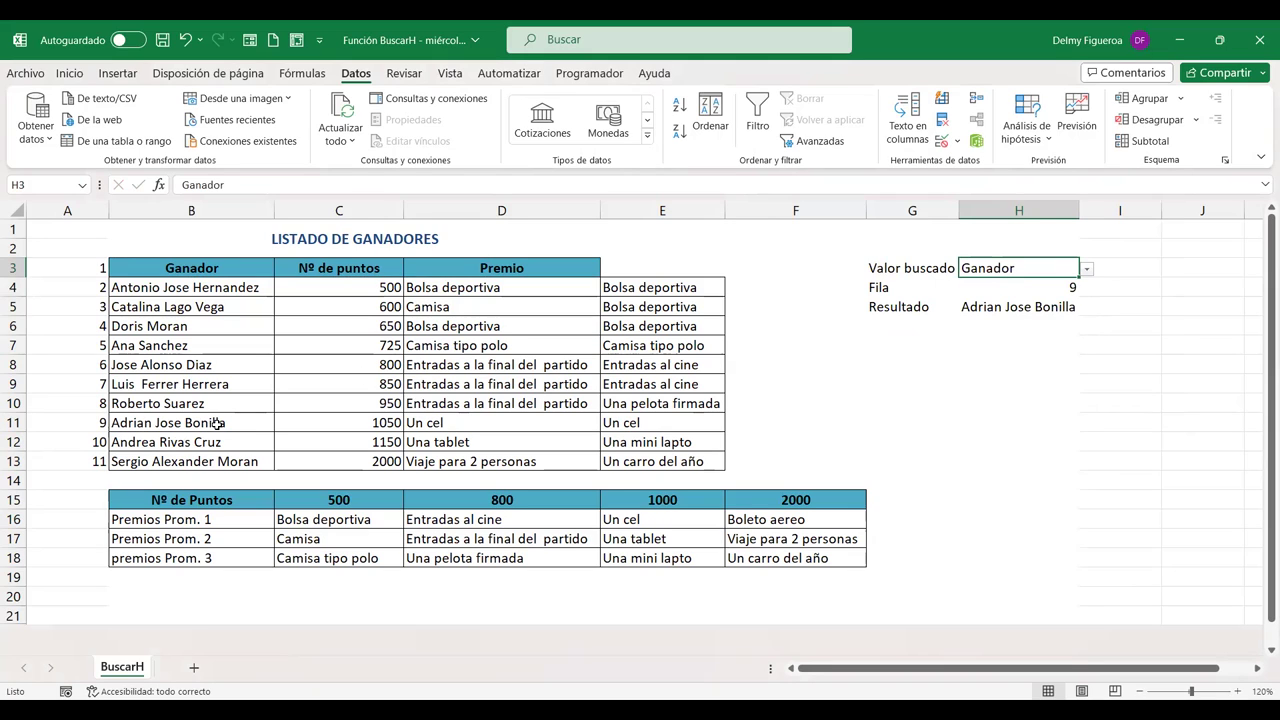
left_click(1087, 270)
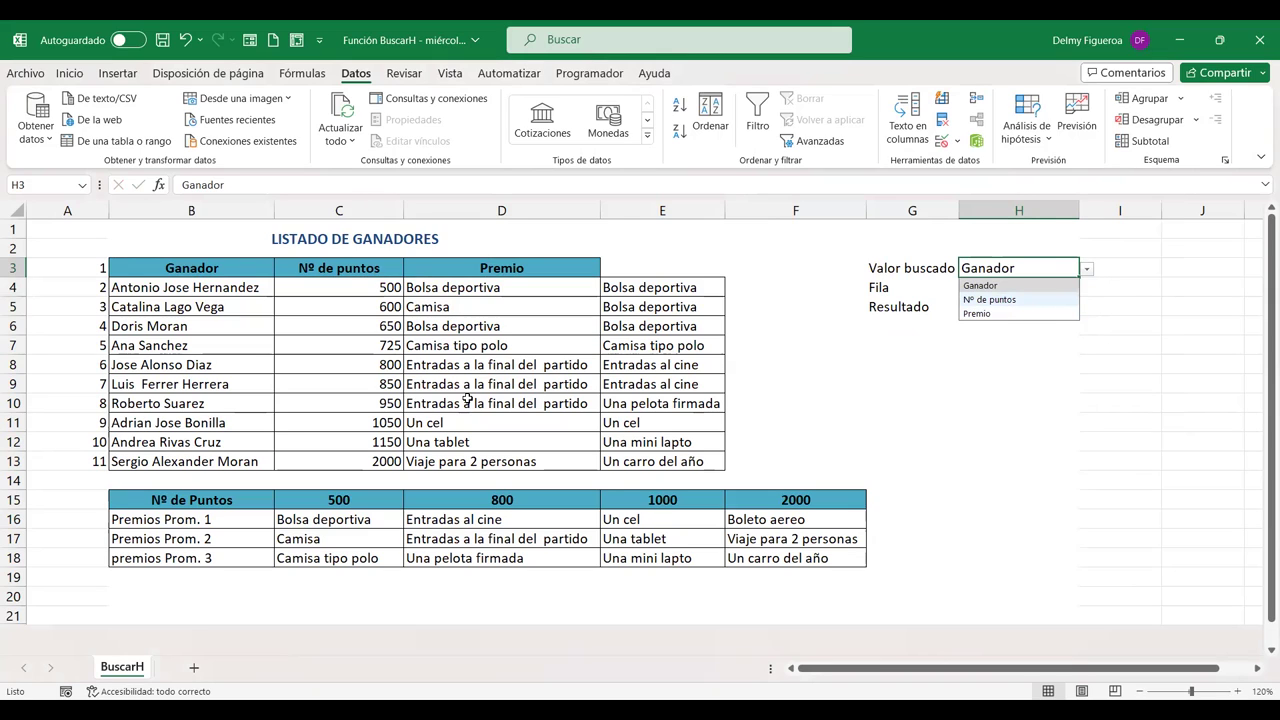
left_click(1005, 300)
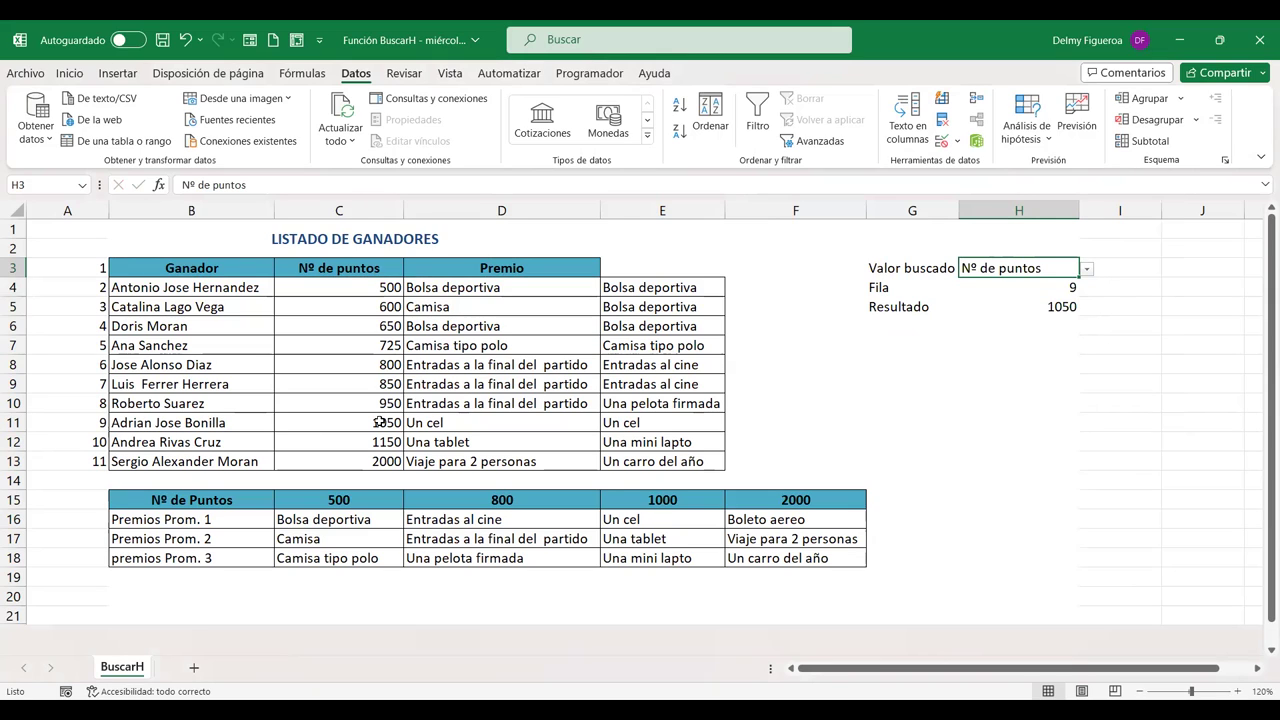
left_click(1087, 269)
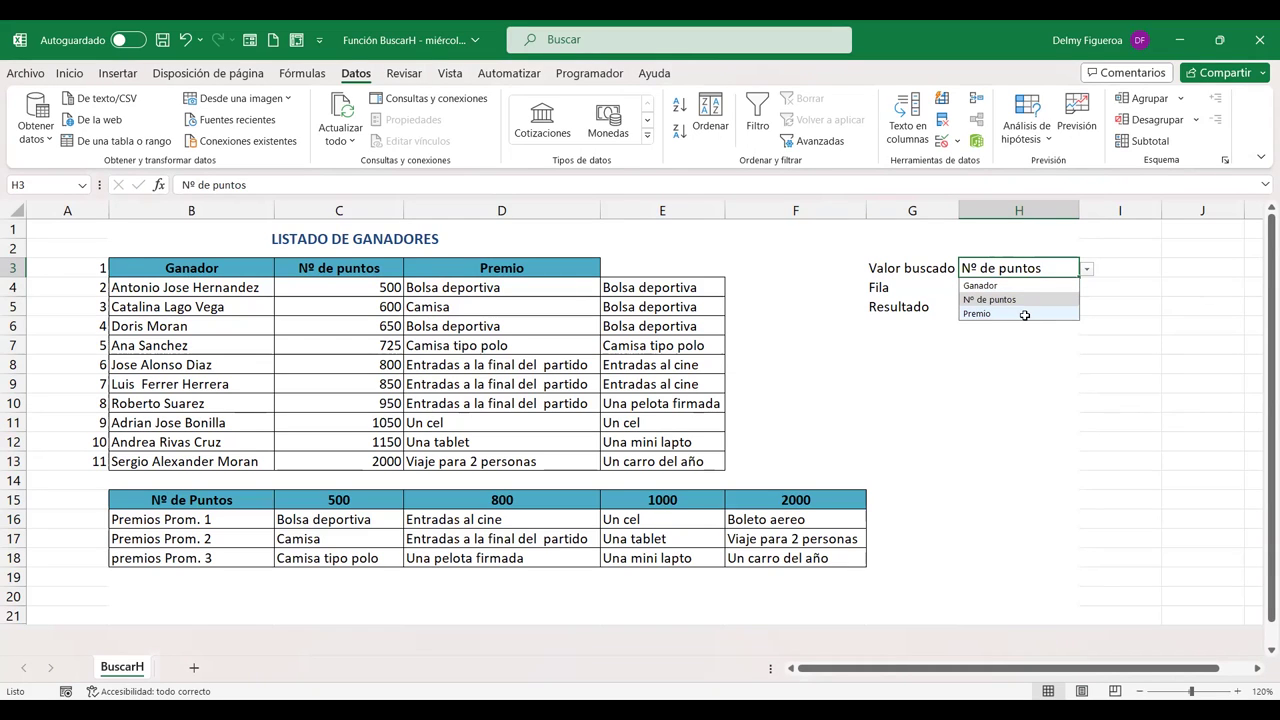
left_click(1024, 315)
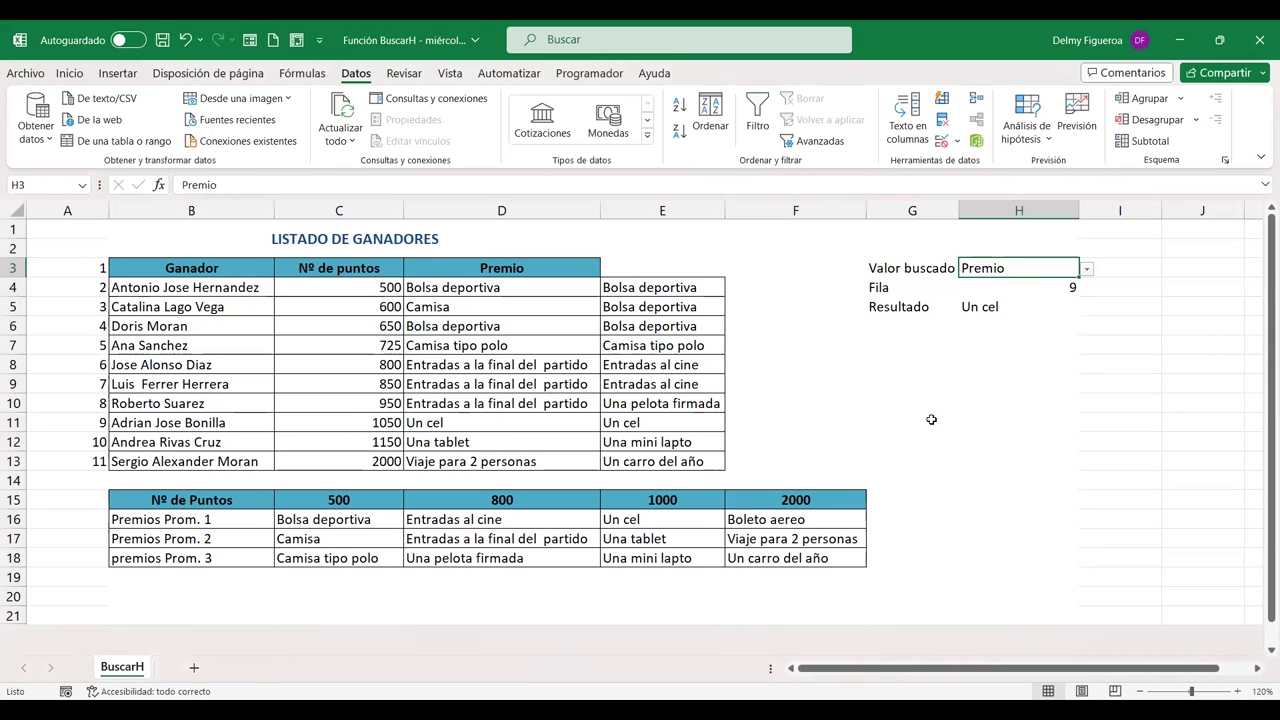
left_click(892, 330)
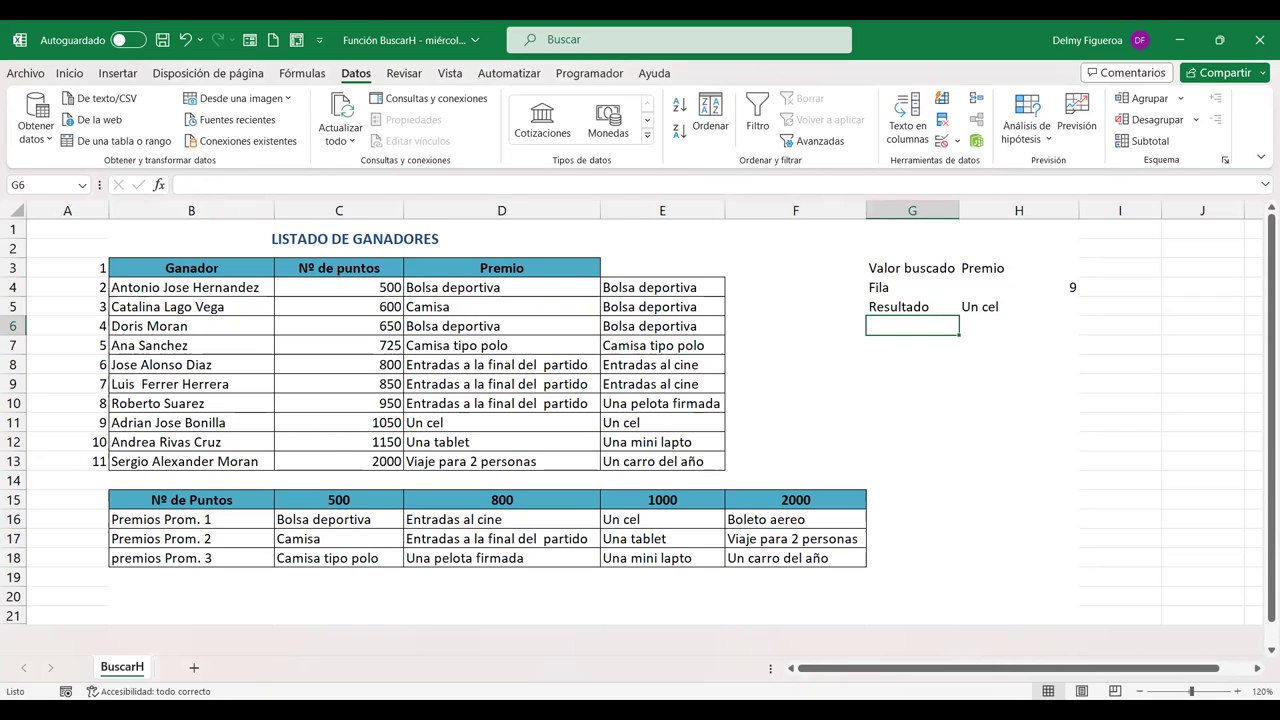
left_click(968, 384)
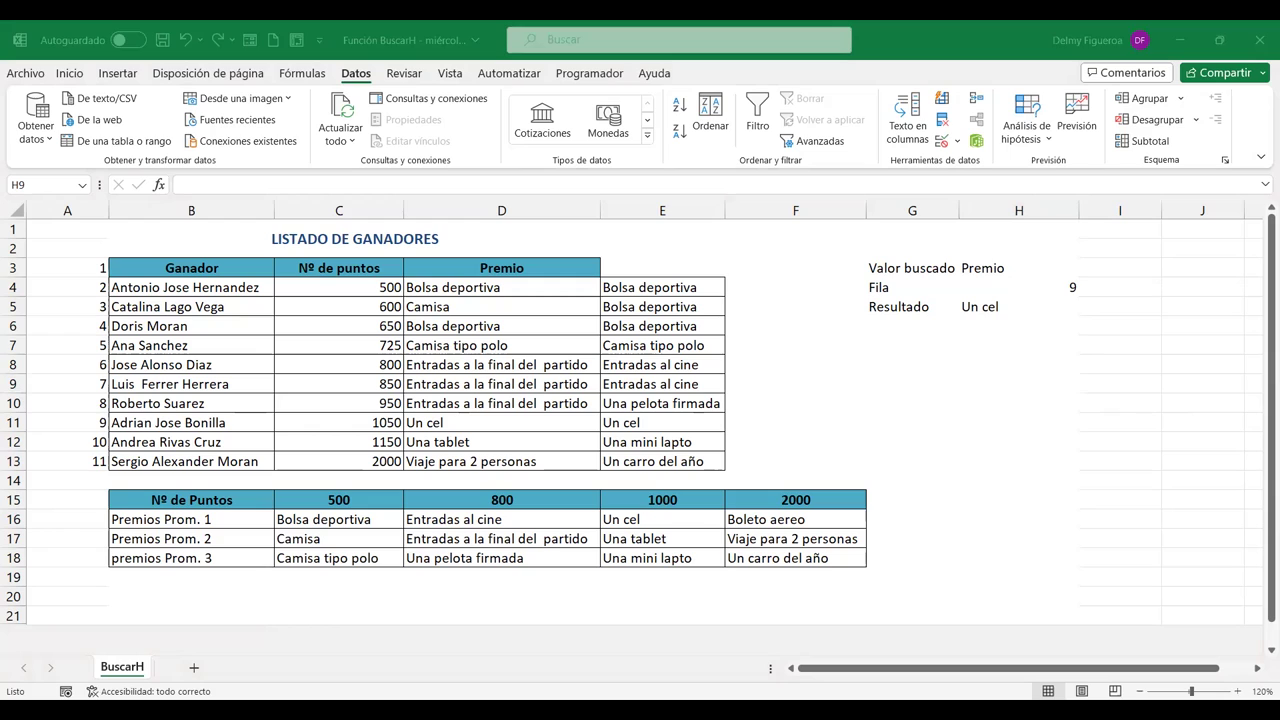
left_click(892, 327)
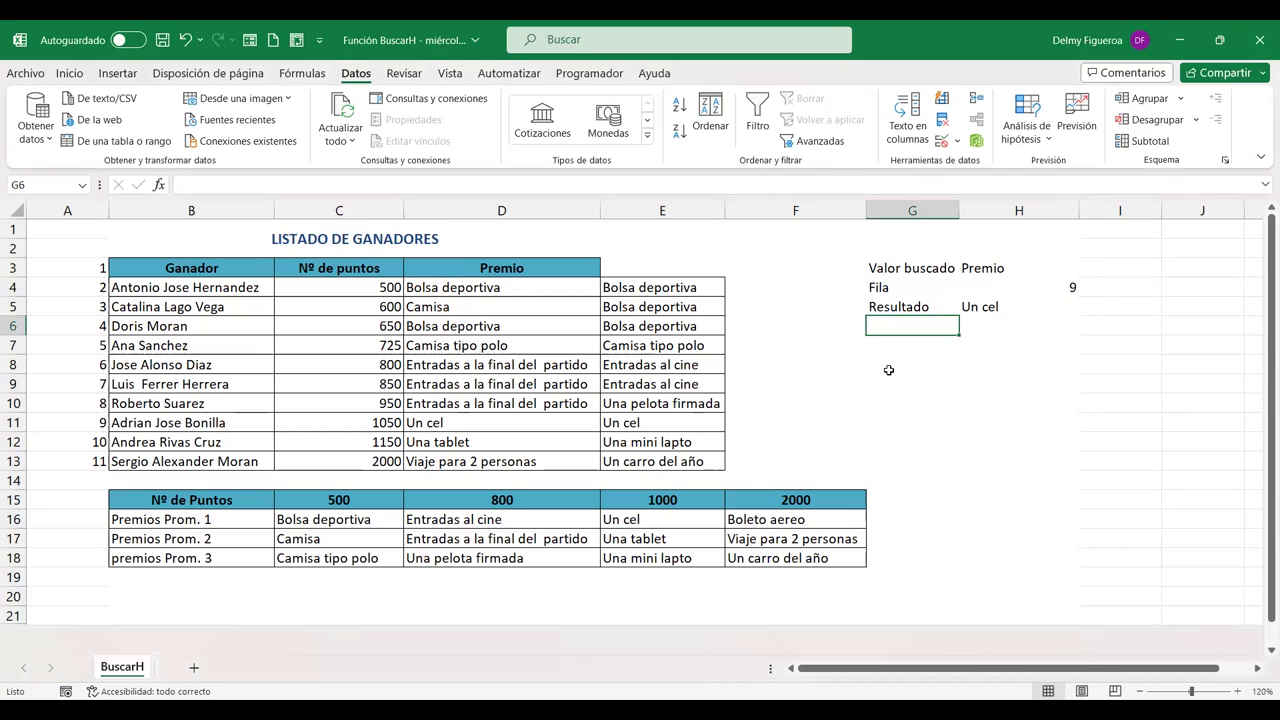
left_click(904, 364)
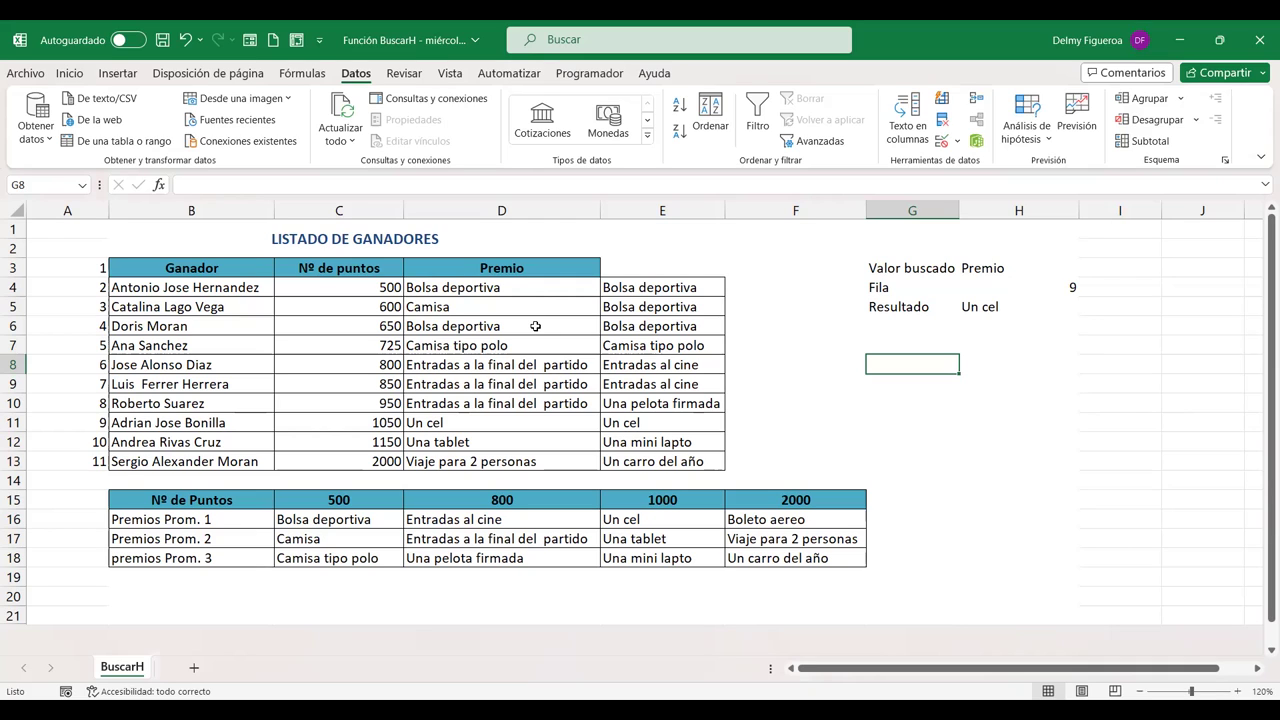
left_click(526, 287)
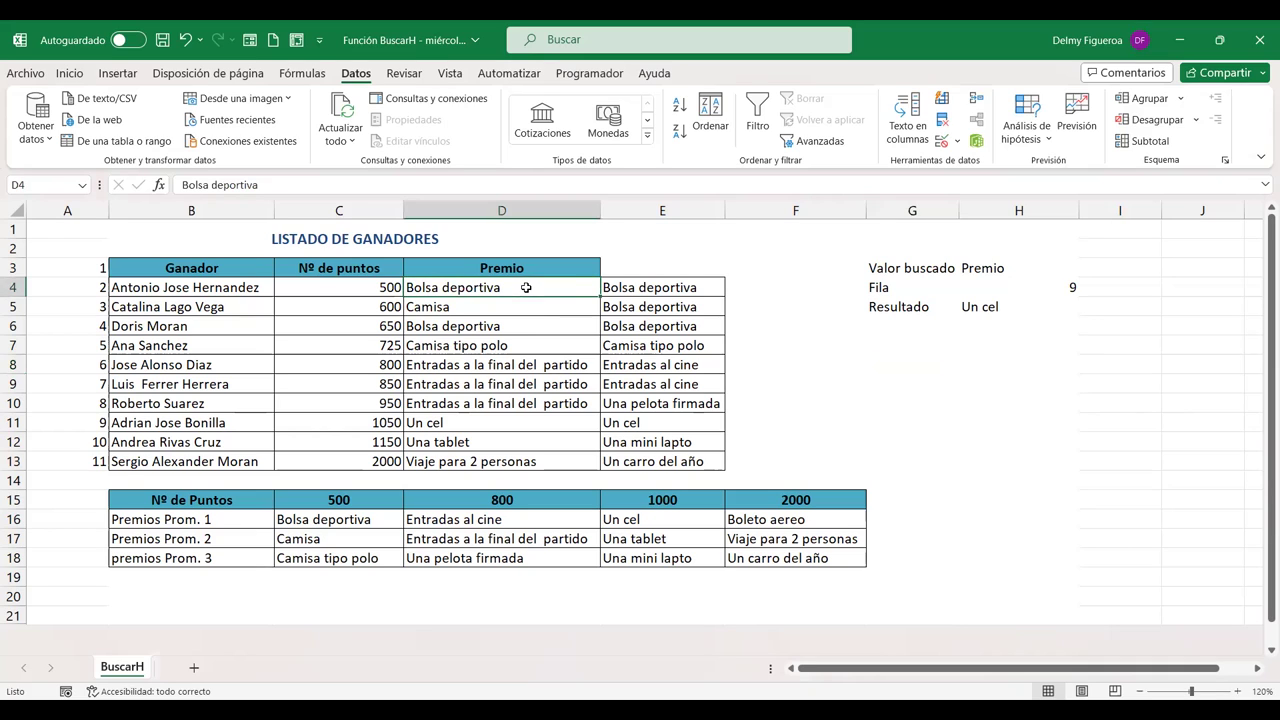
left_click(632, 288)
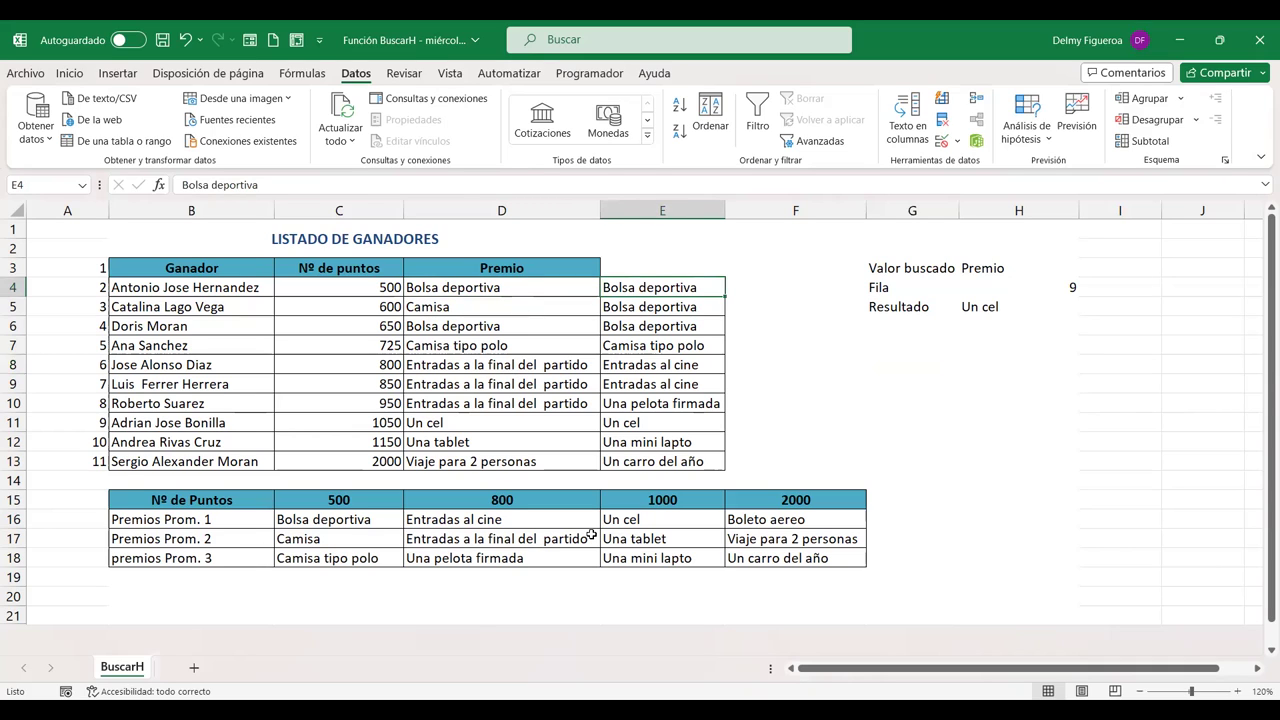
left_click(995, 307)
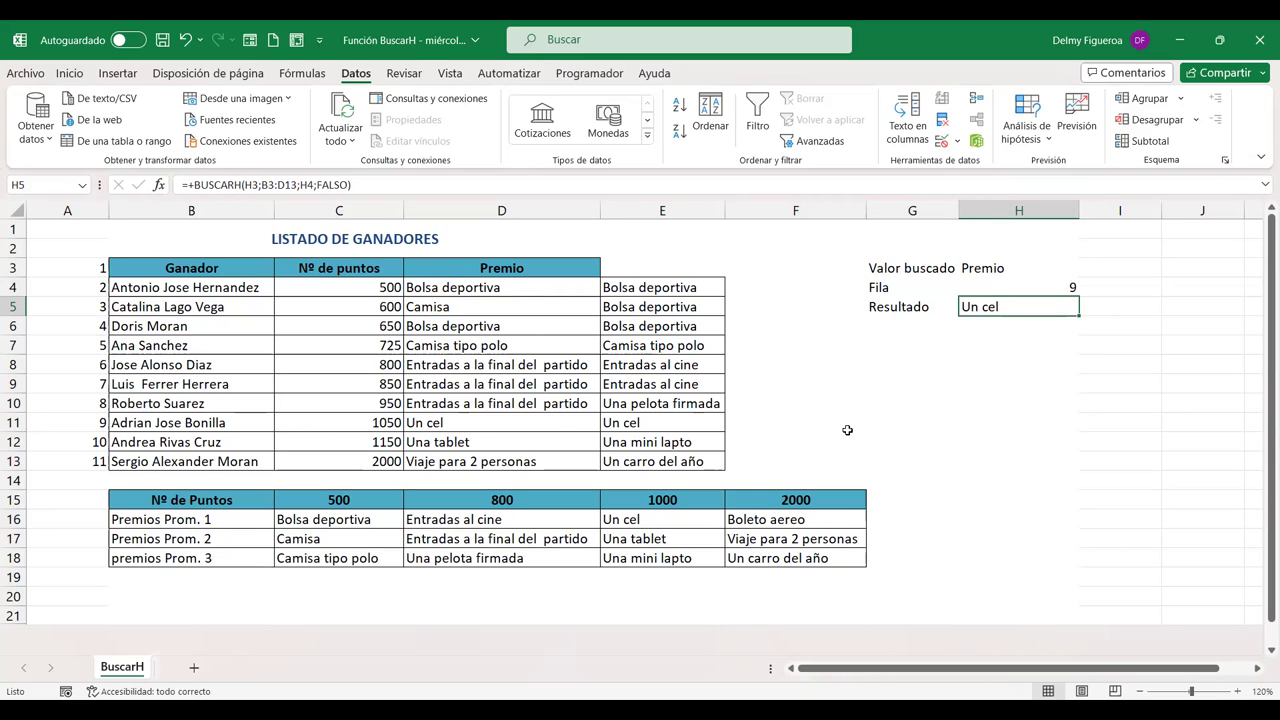
left_click(897, 362)
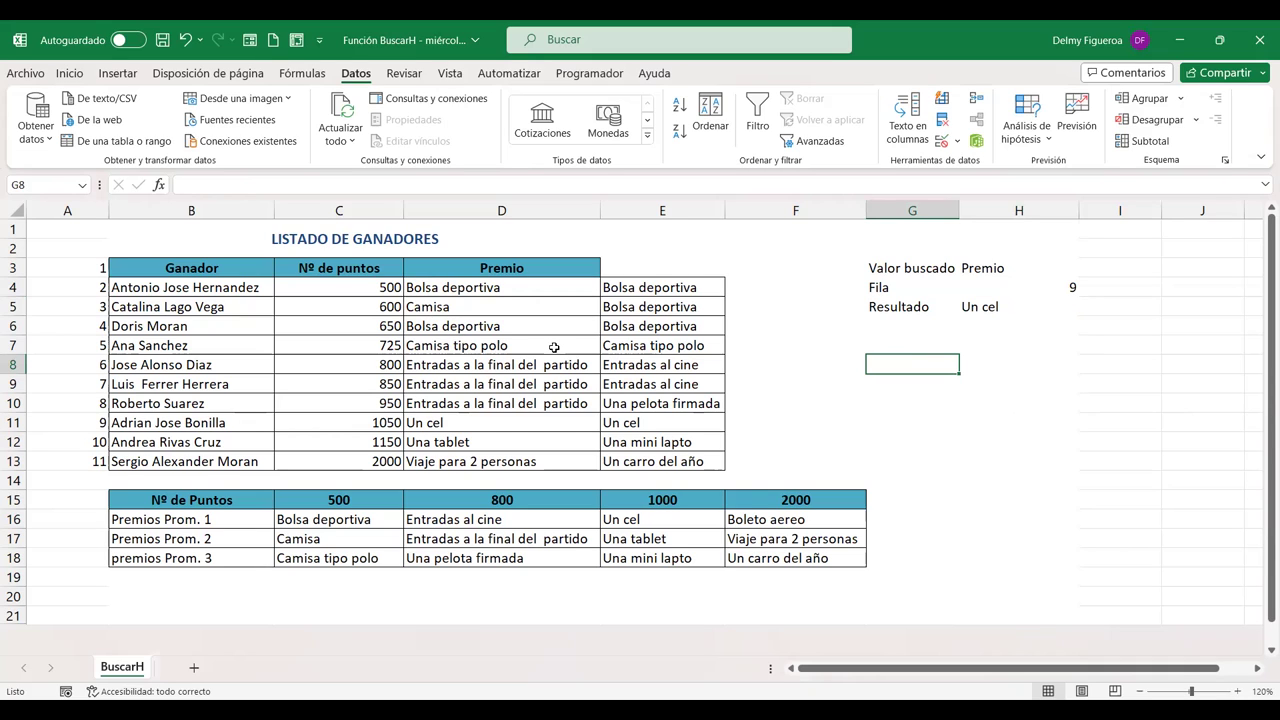
- Discard a stray plus-sign entry and label G7 Ganadores
type("+")
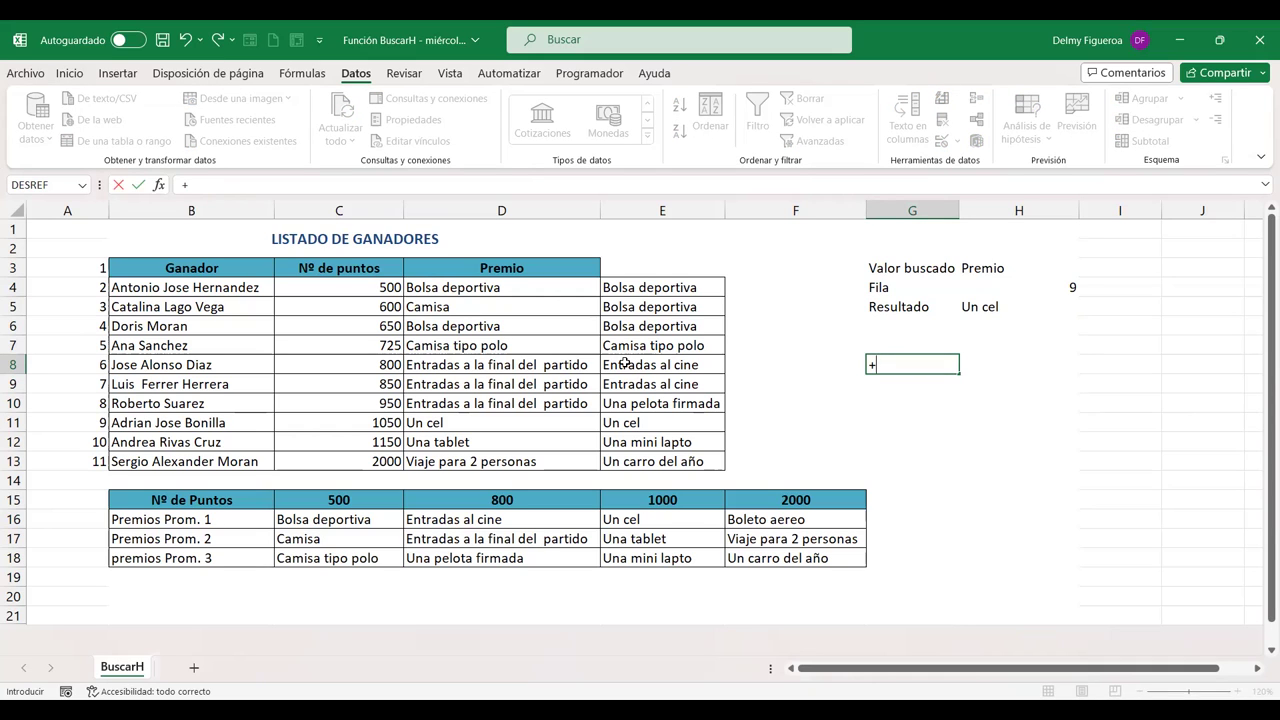
key("BackSpace")
key("Return")
left_click(924, 354)
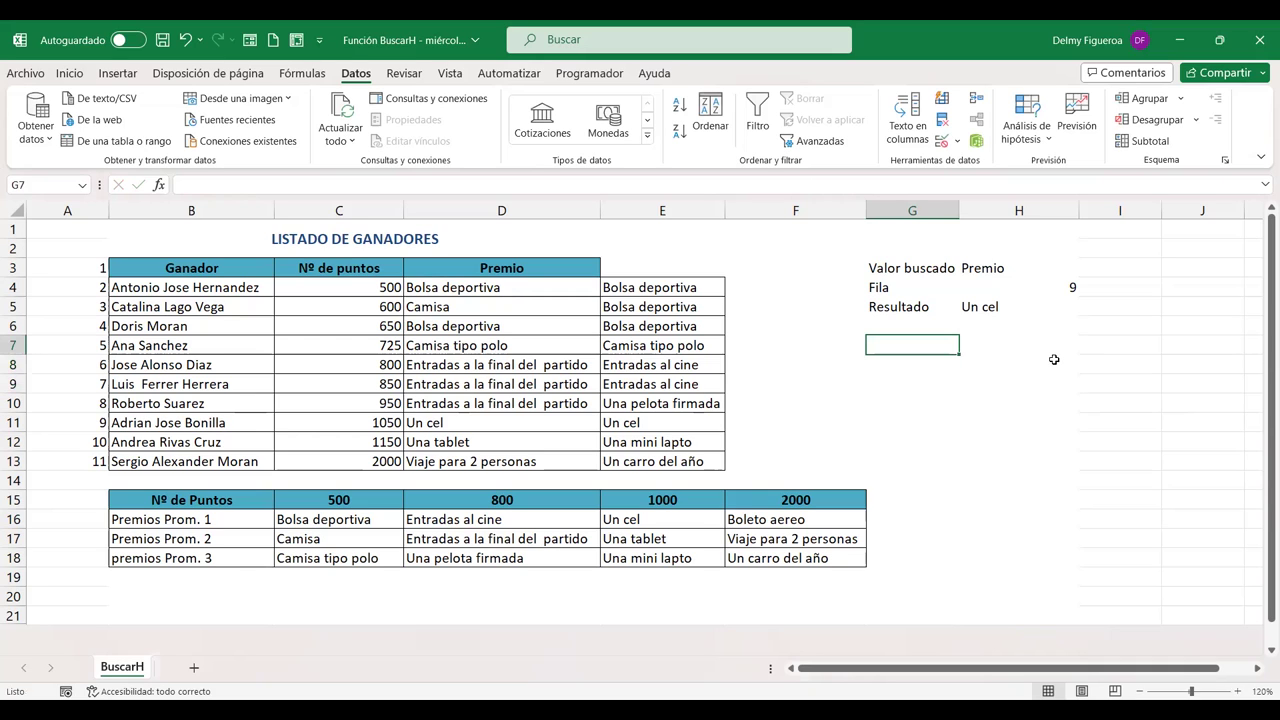
type("Ganadores")
key("Tab")
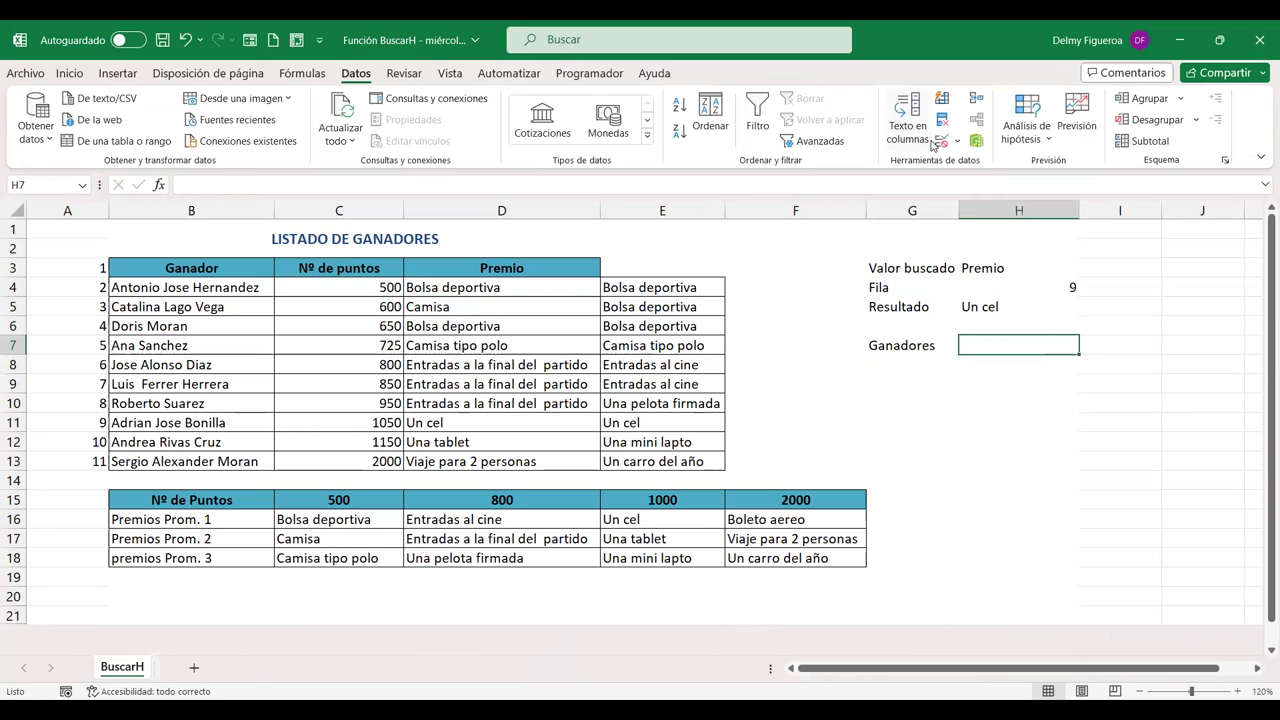
- Restrict H7 to a drop-down of winner names from B4:B13 and pick one winner
left_click(944, 145)
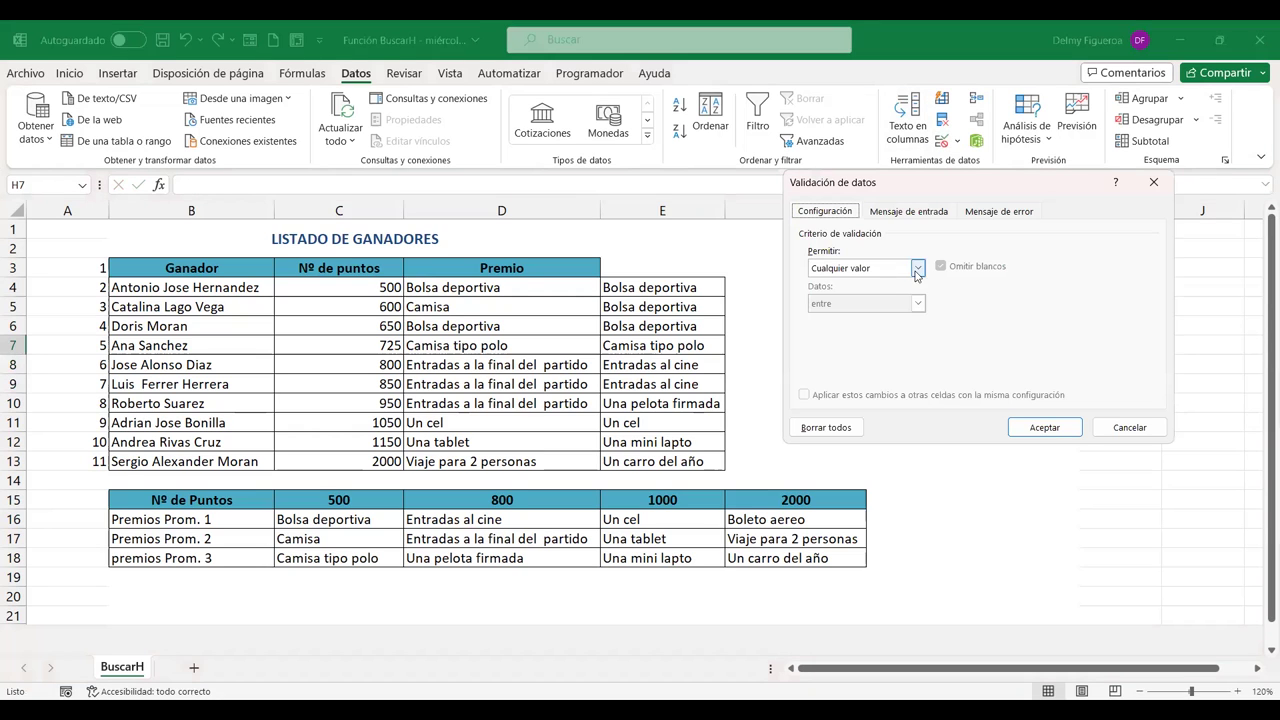
left_click(865, 268)
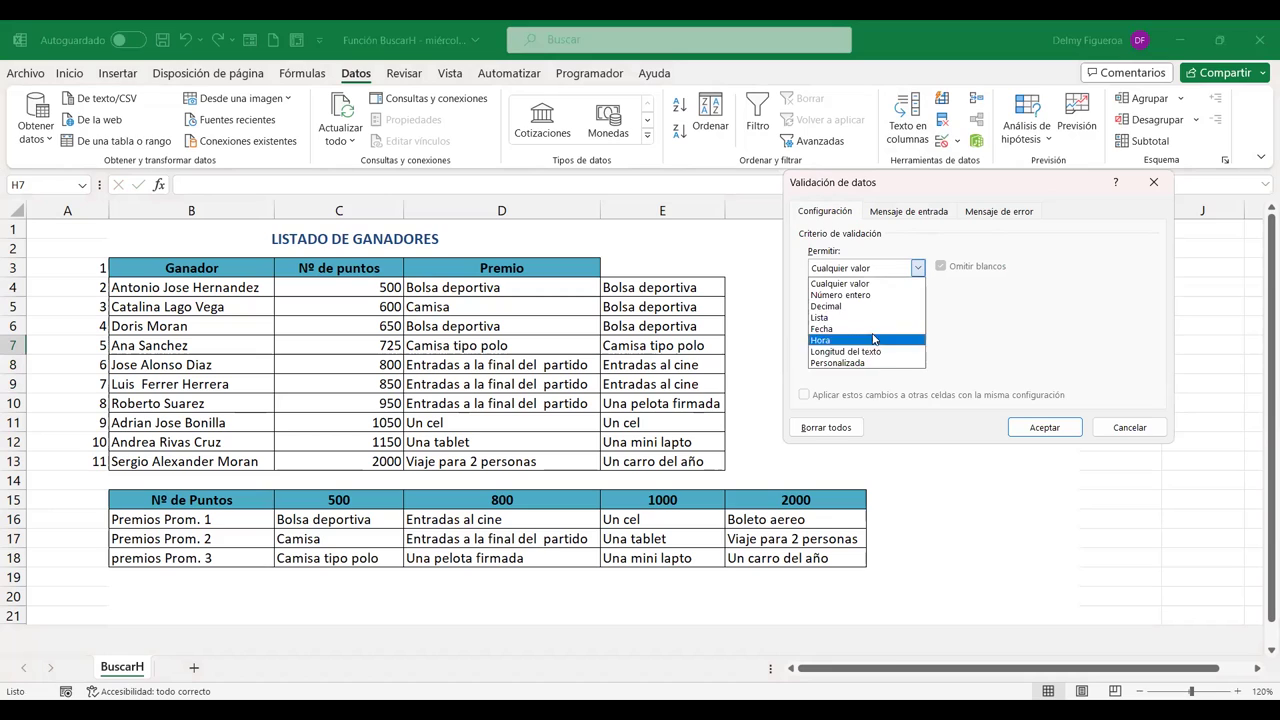
left_click(869, 318)
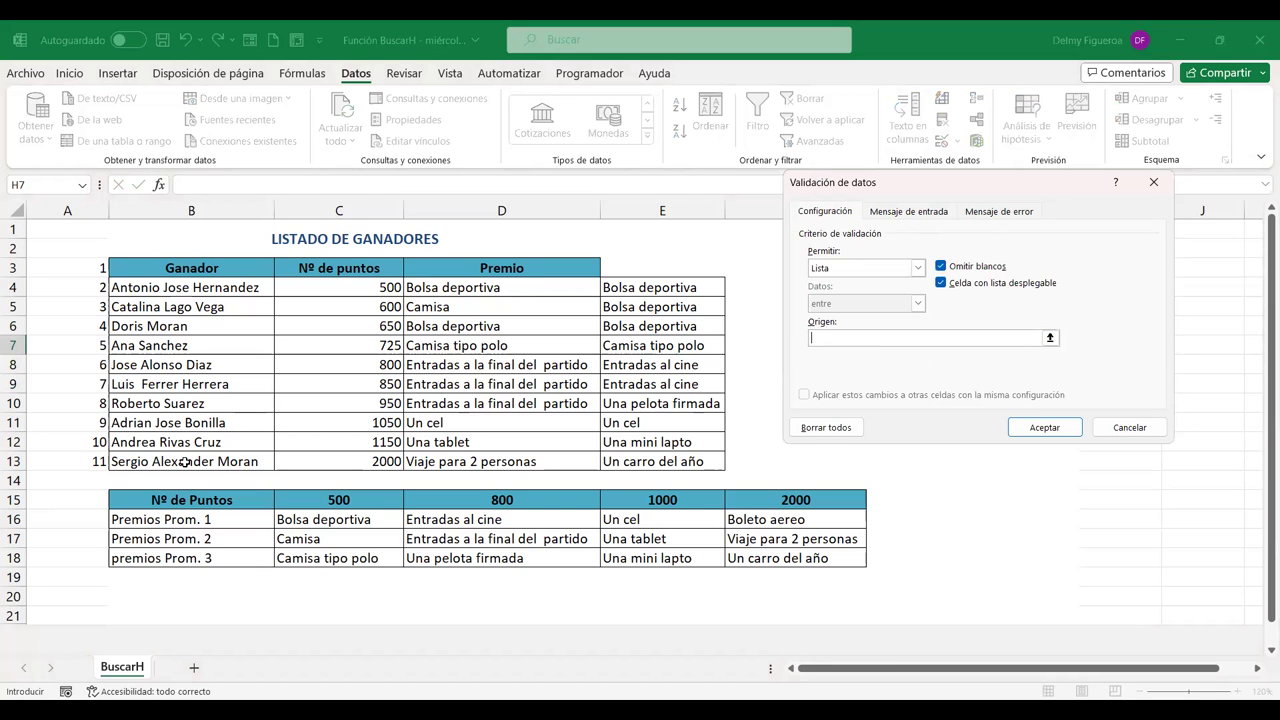
left_click_drag(185, 461, 185, 463)
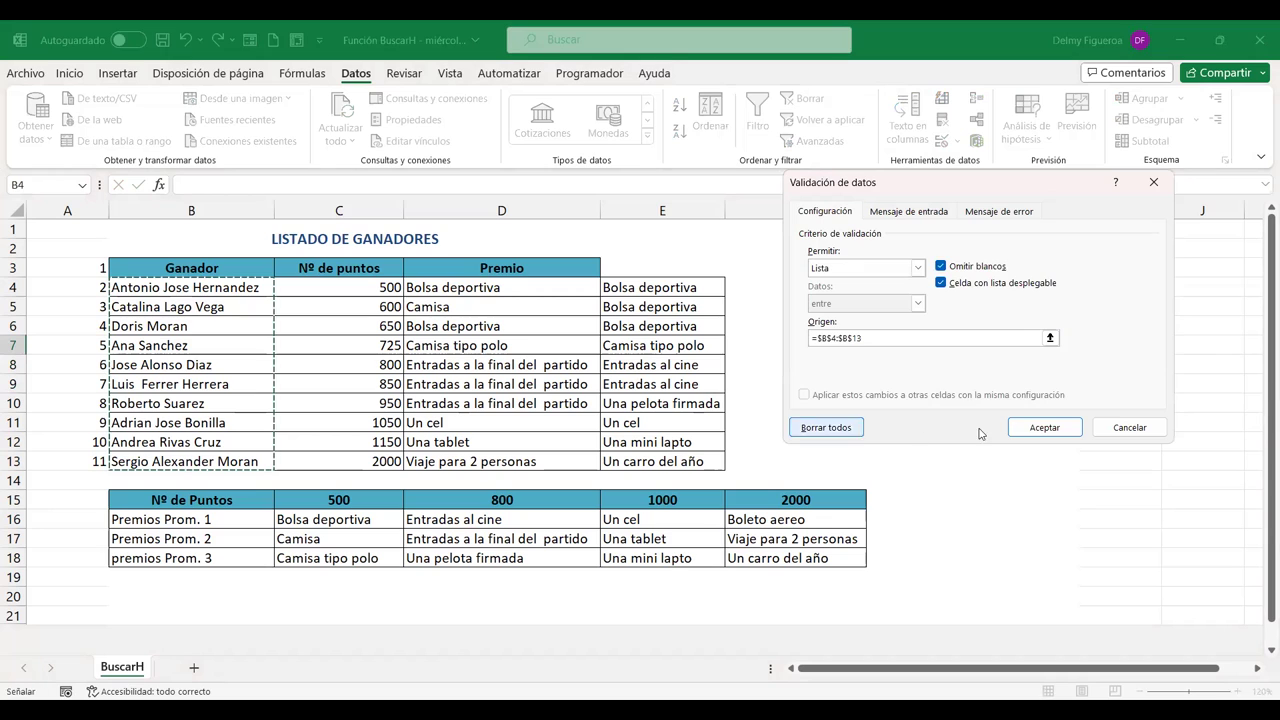
left_click(1033, 433)
left_click(1087, 347)
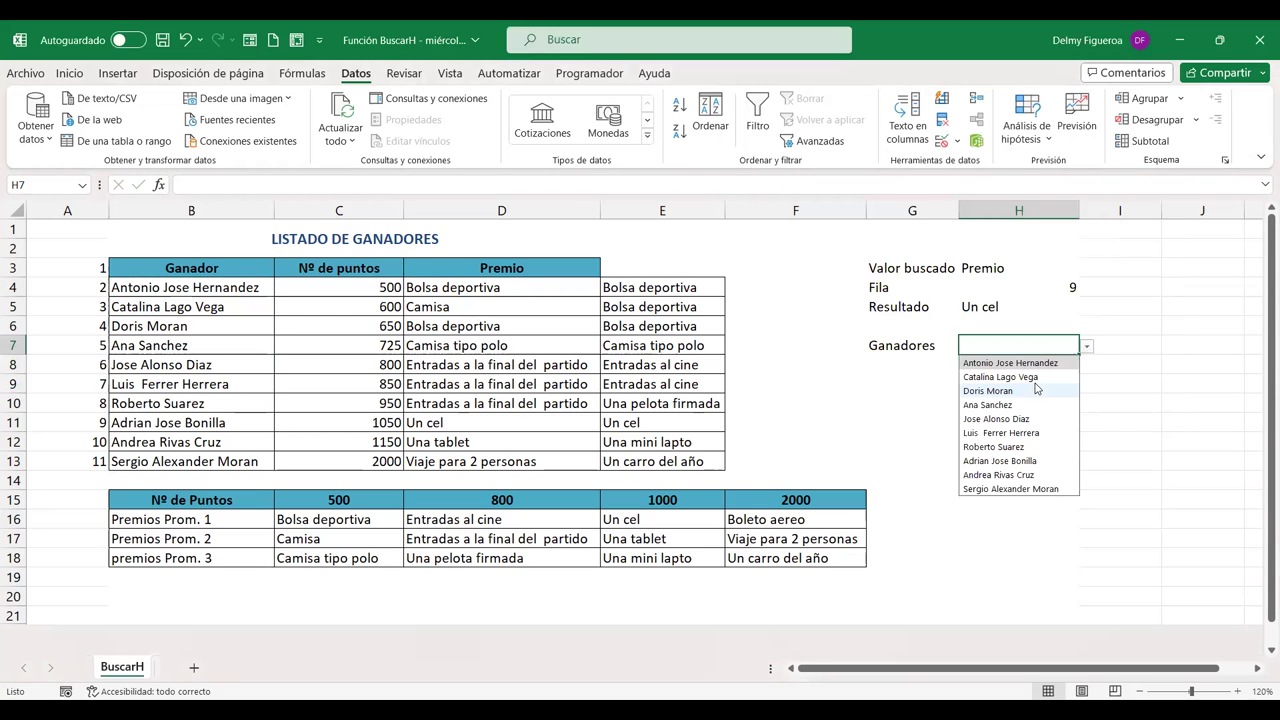
left_click(987, 390)
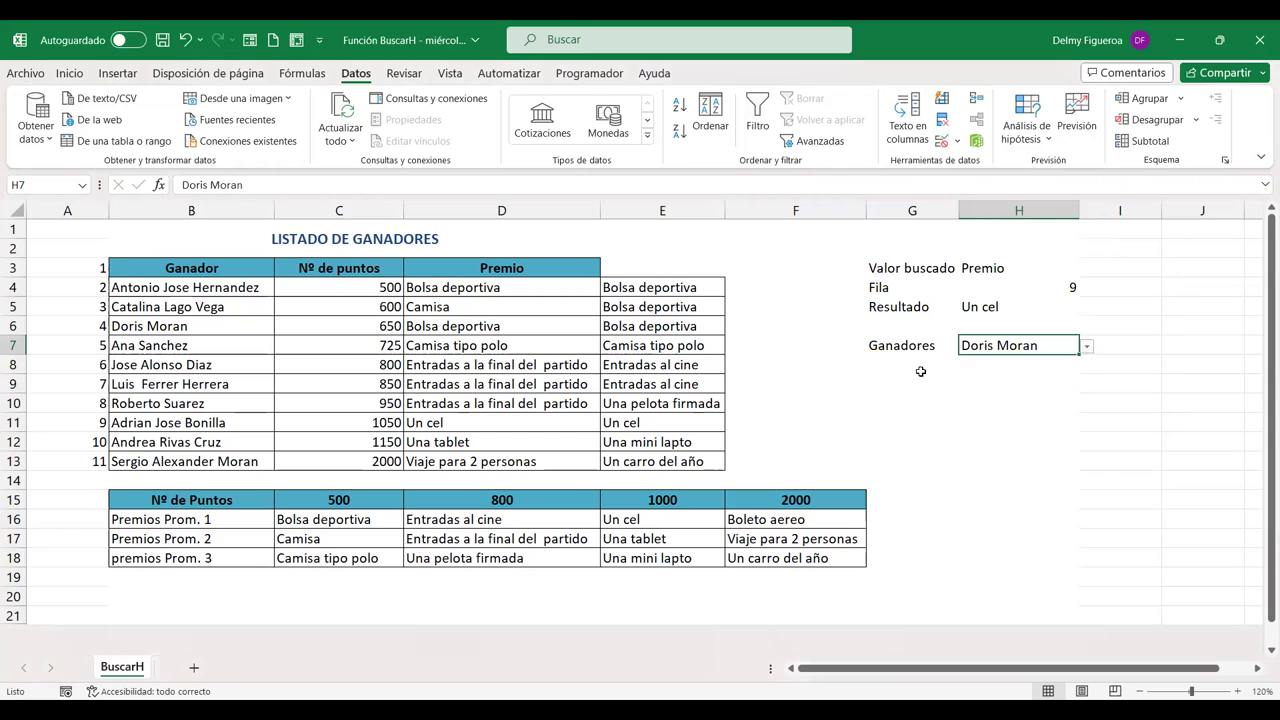
left_click(918, 368)
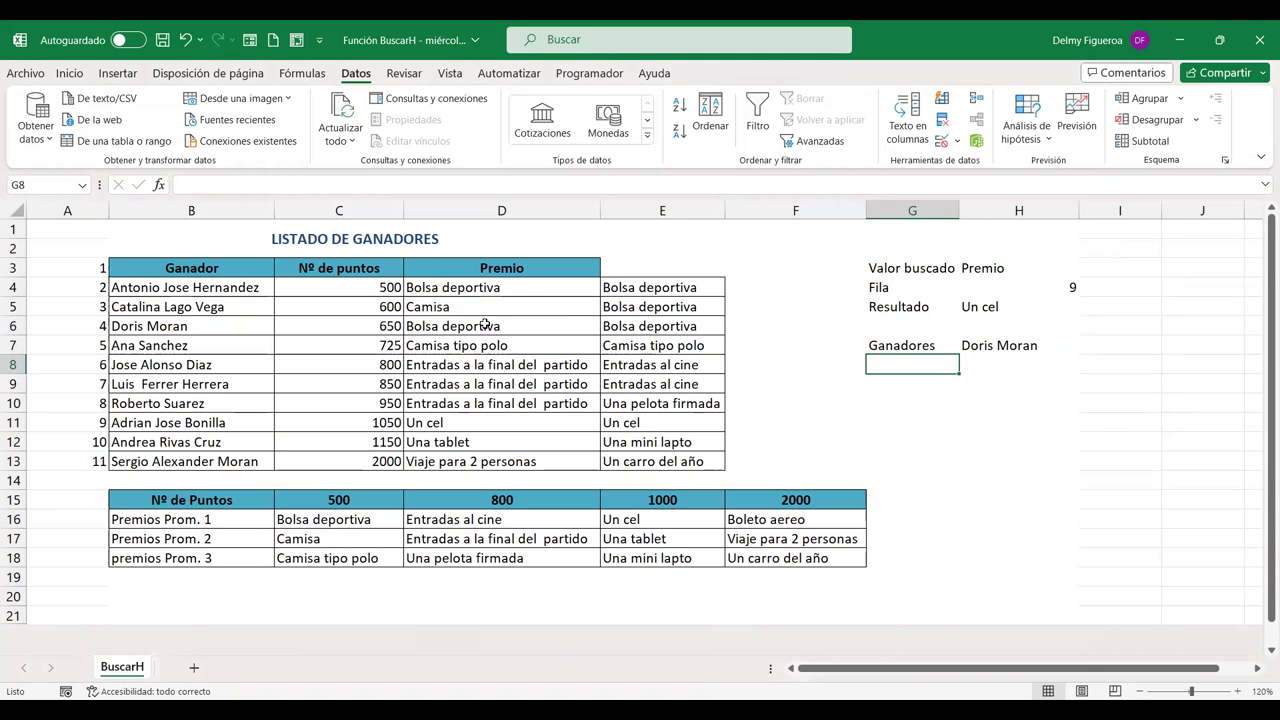
- Label G8 Premio and enter =BUSCARV(H7;B4:D13;3;FALSO) in H8
type("Premio")
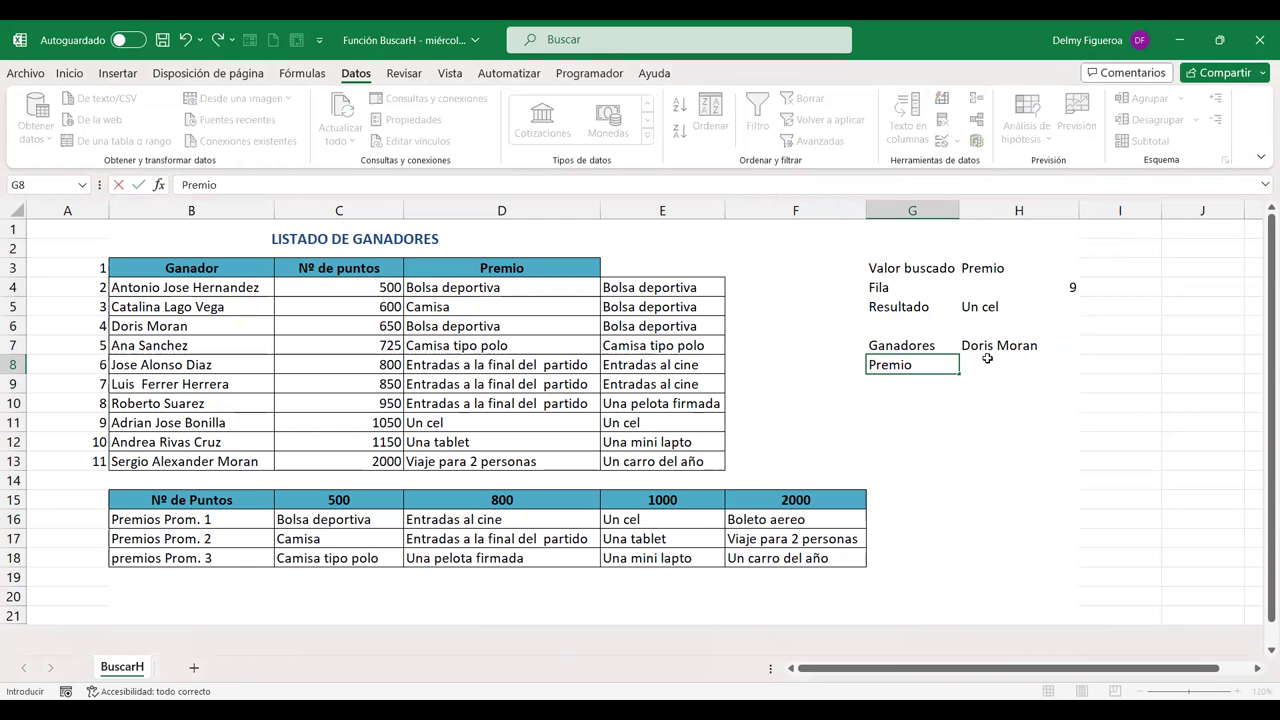
left_click(987, 358)
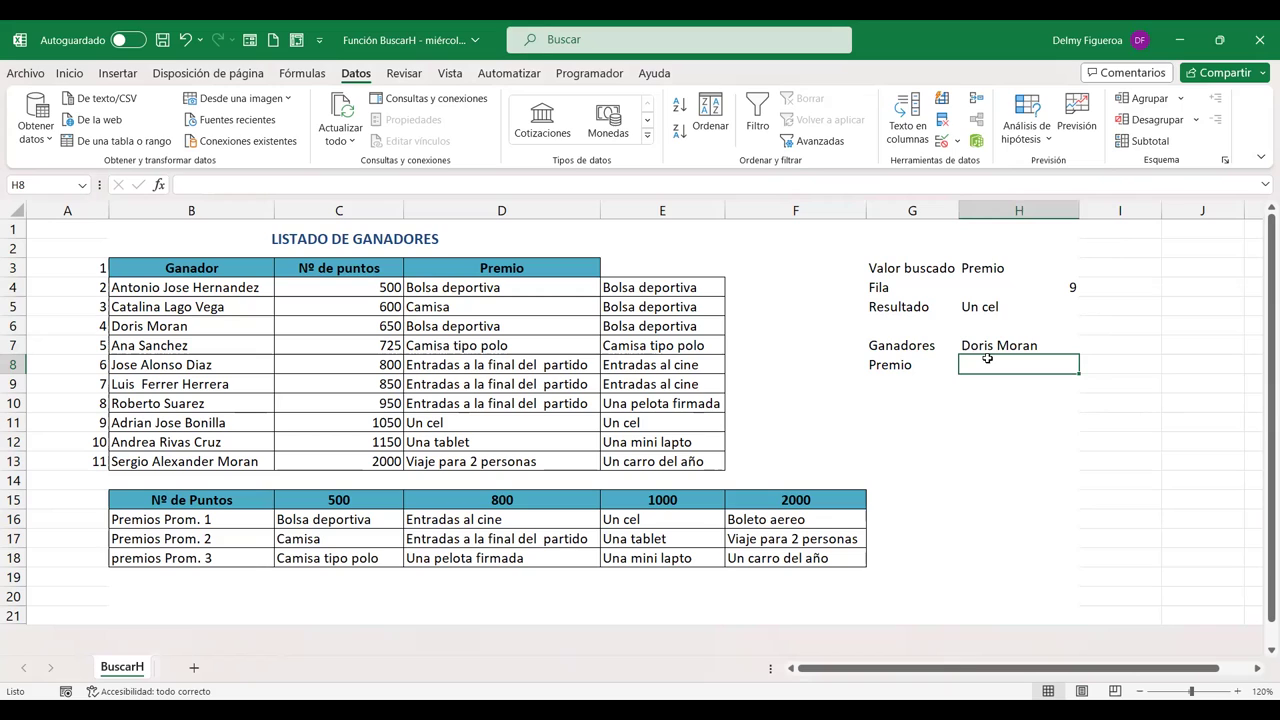
type("+")
type("busc")
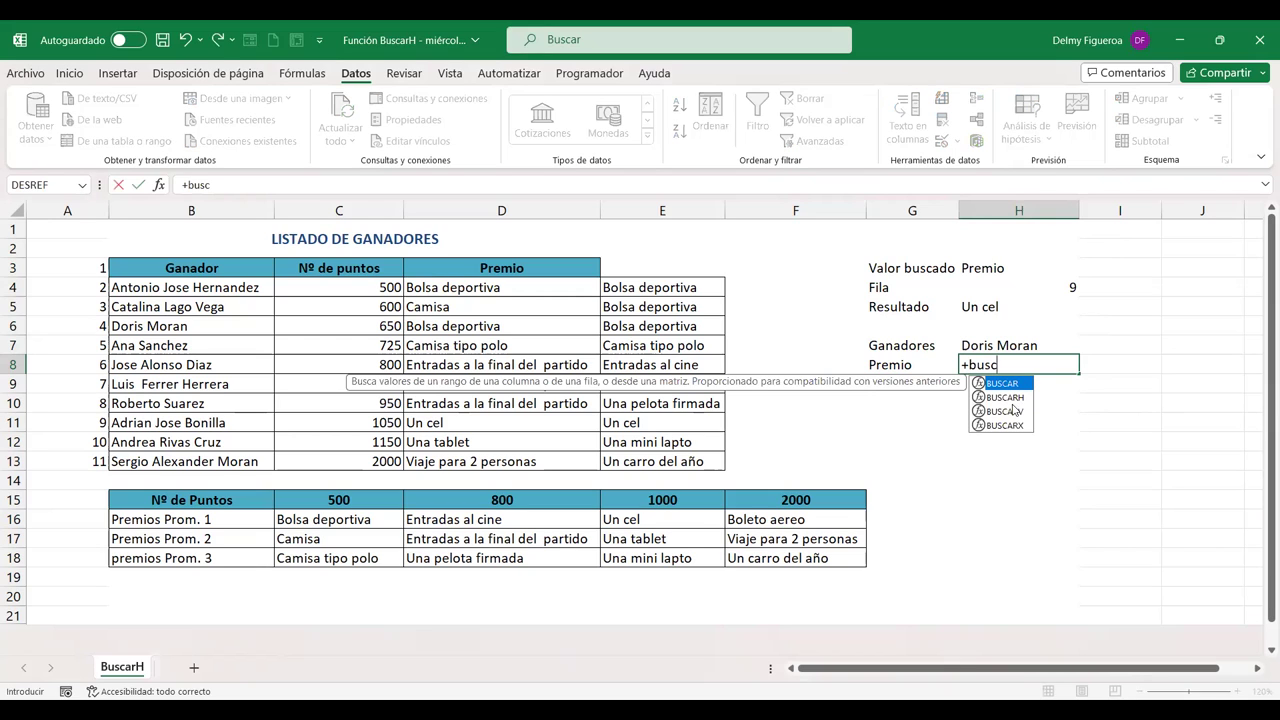
double_click(1013, 412)
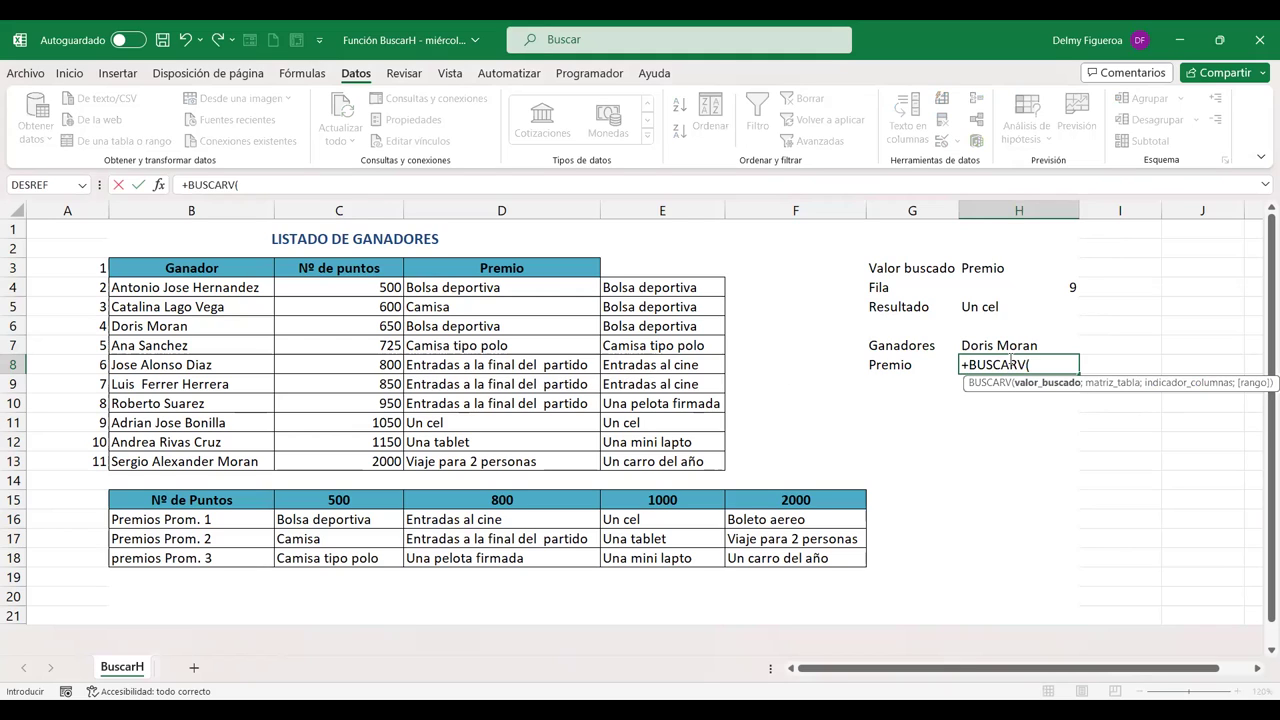
left_click(1001, 344)
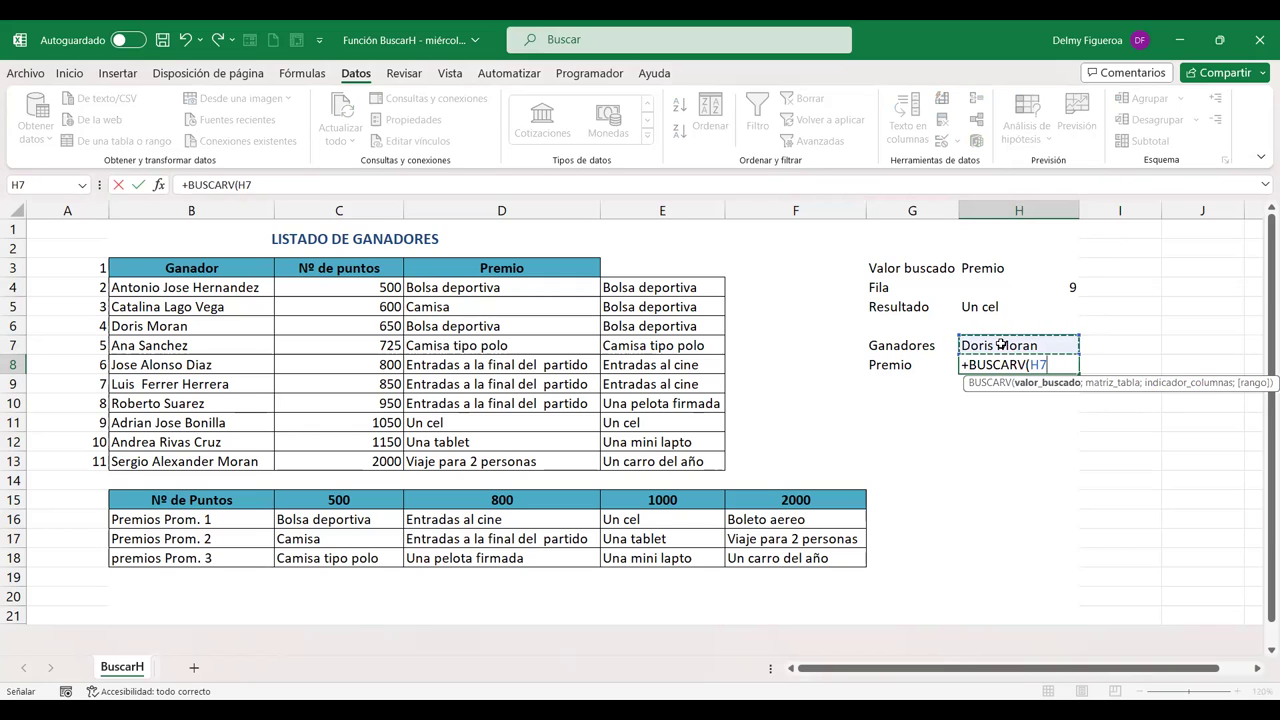
type(";")
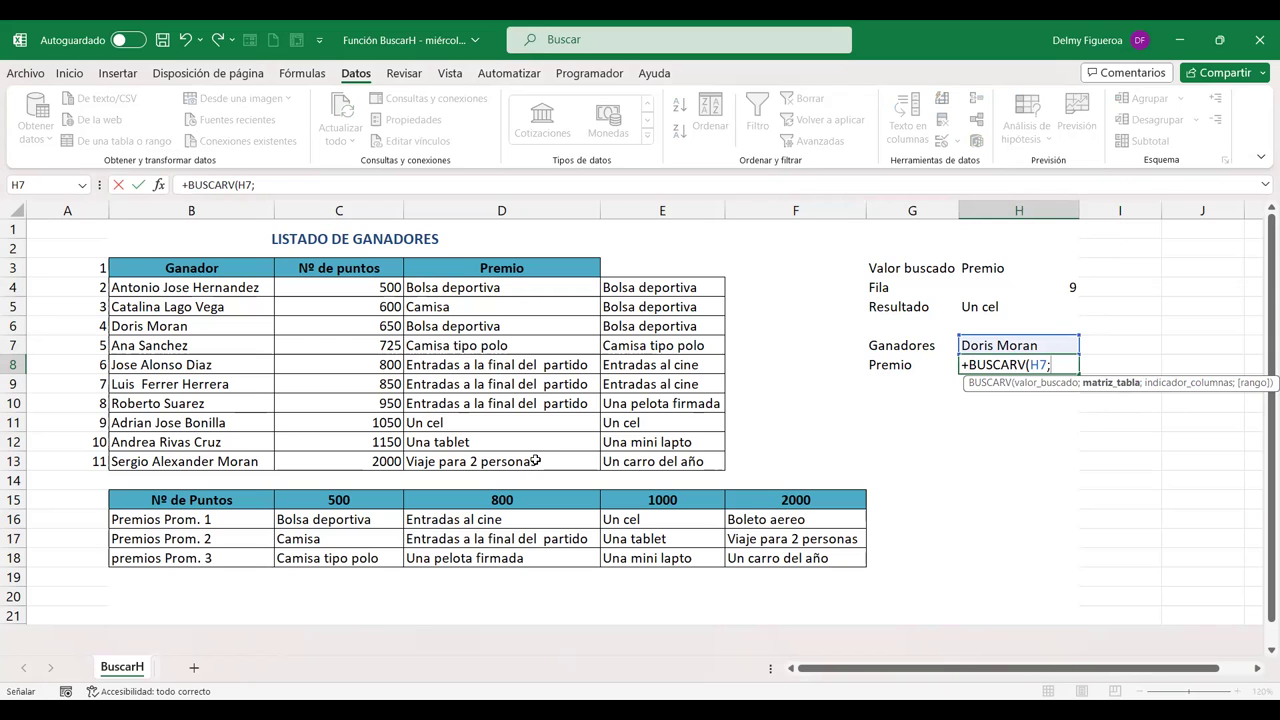
left_click_drag(130, 287, 537, 460)
type(";")
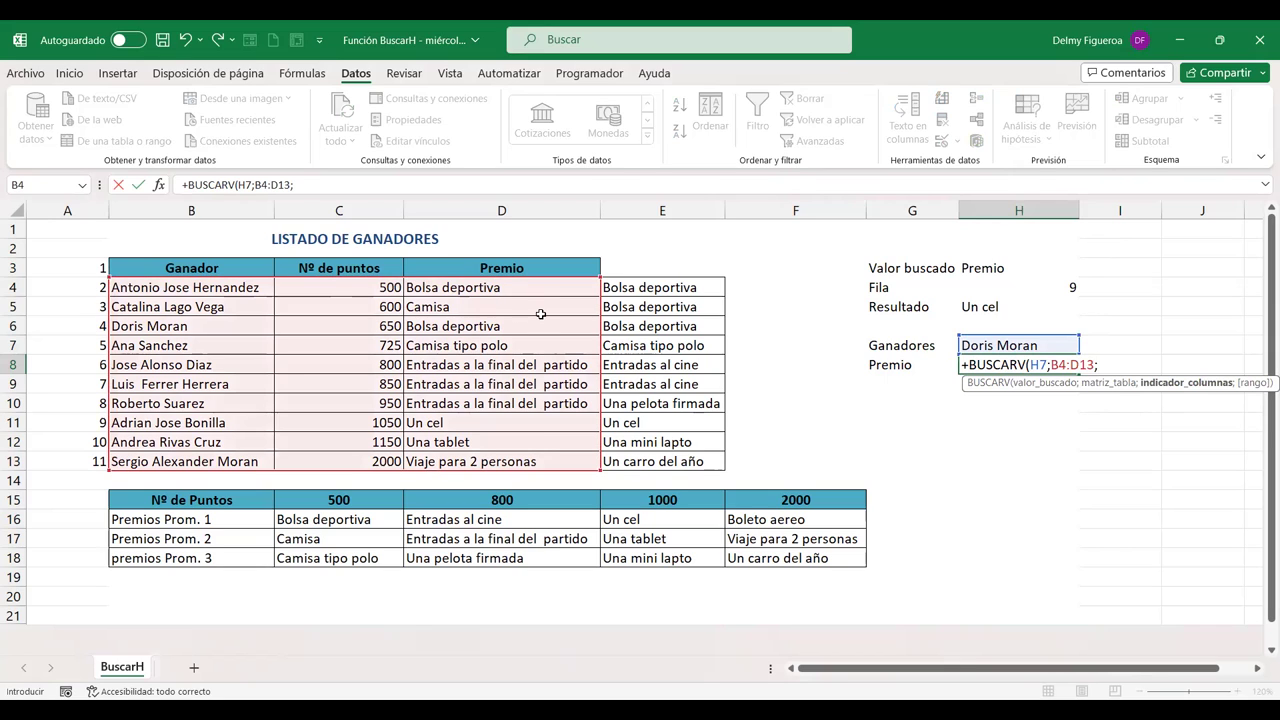
type("3")
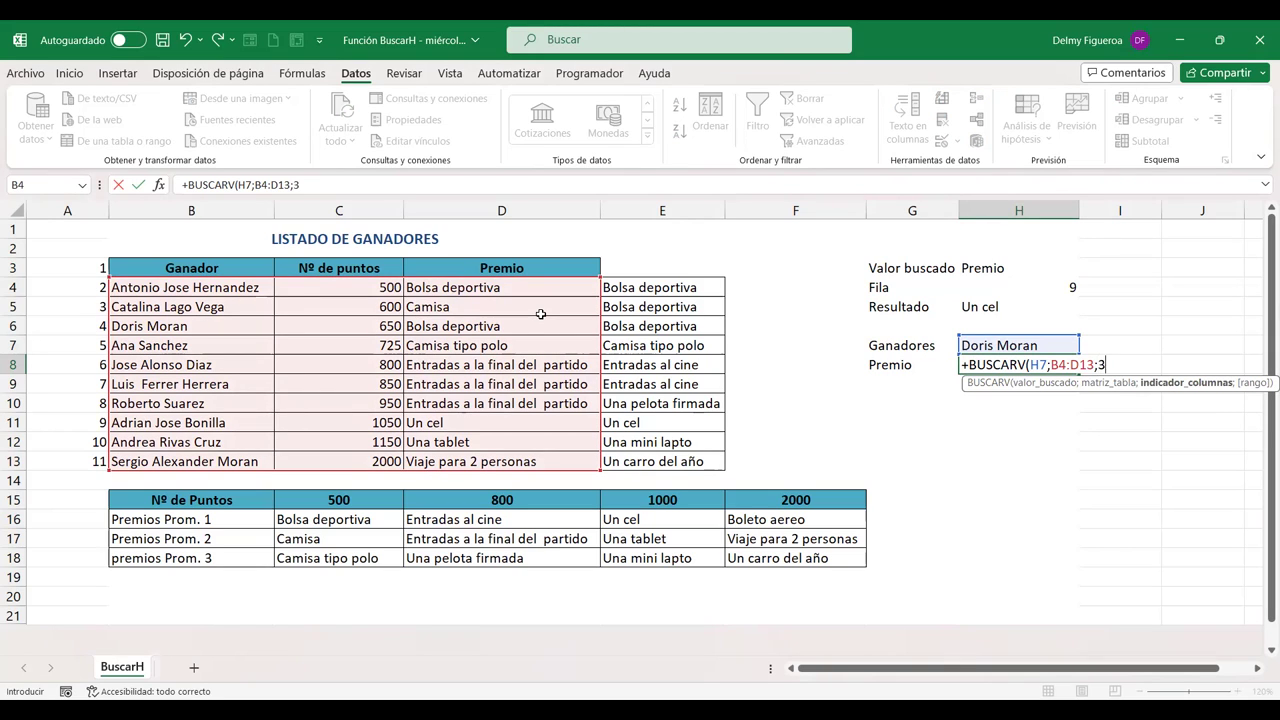
type(";")
double_click(1220, 410)
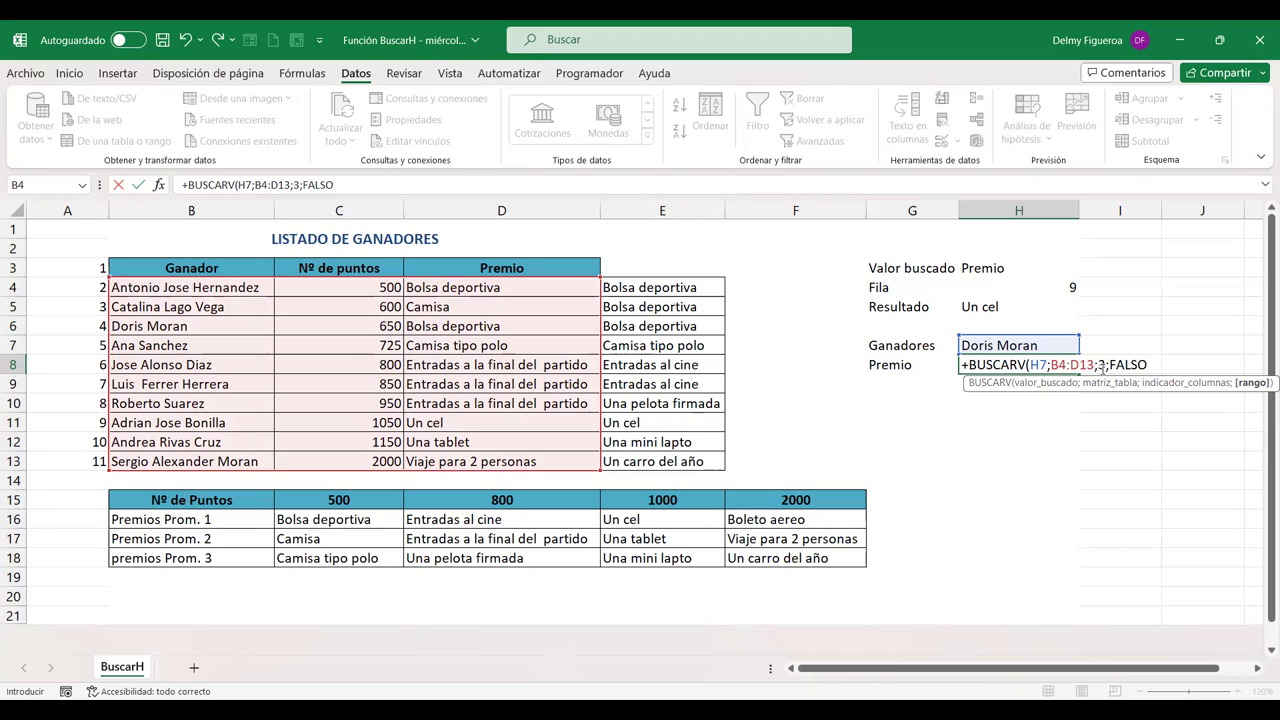
left_click(1101, 367)
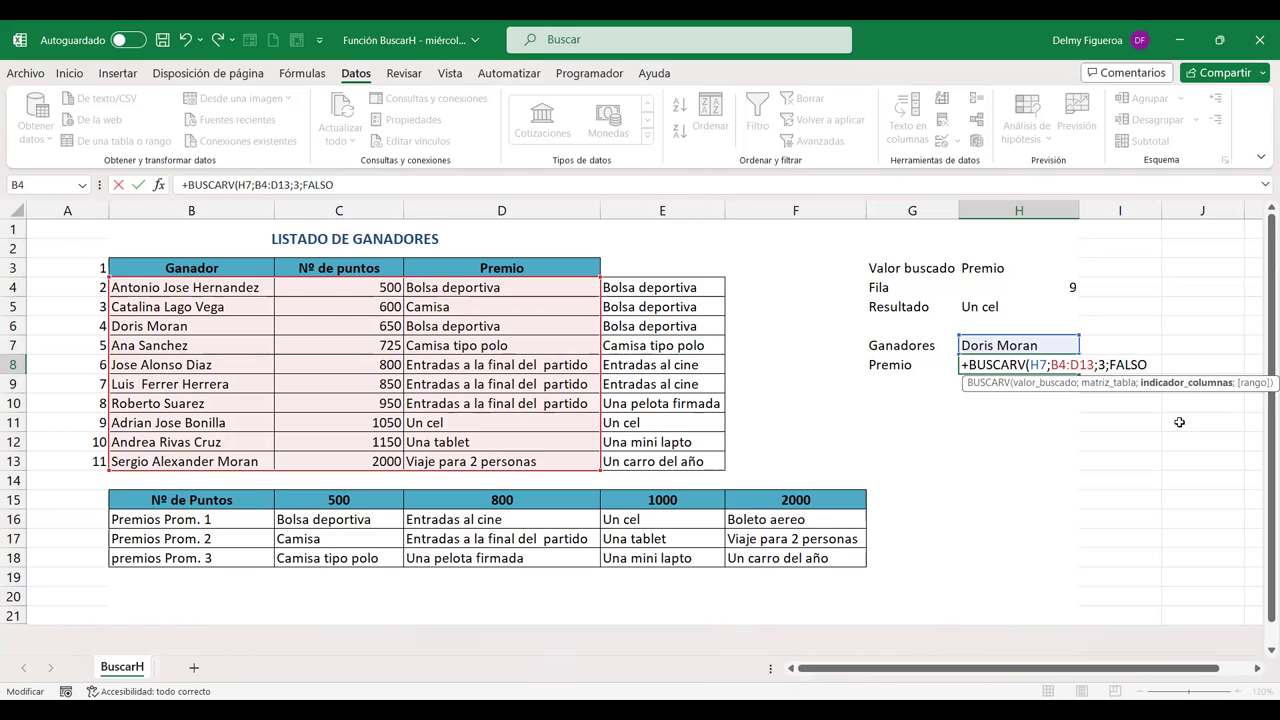
key("Return")
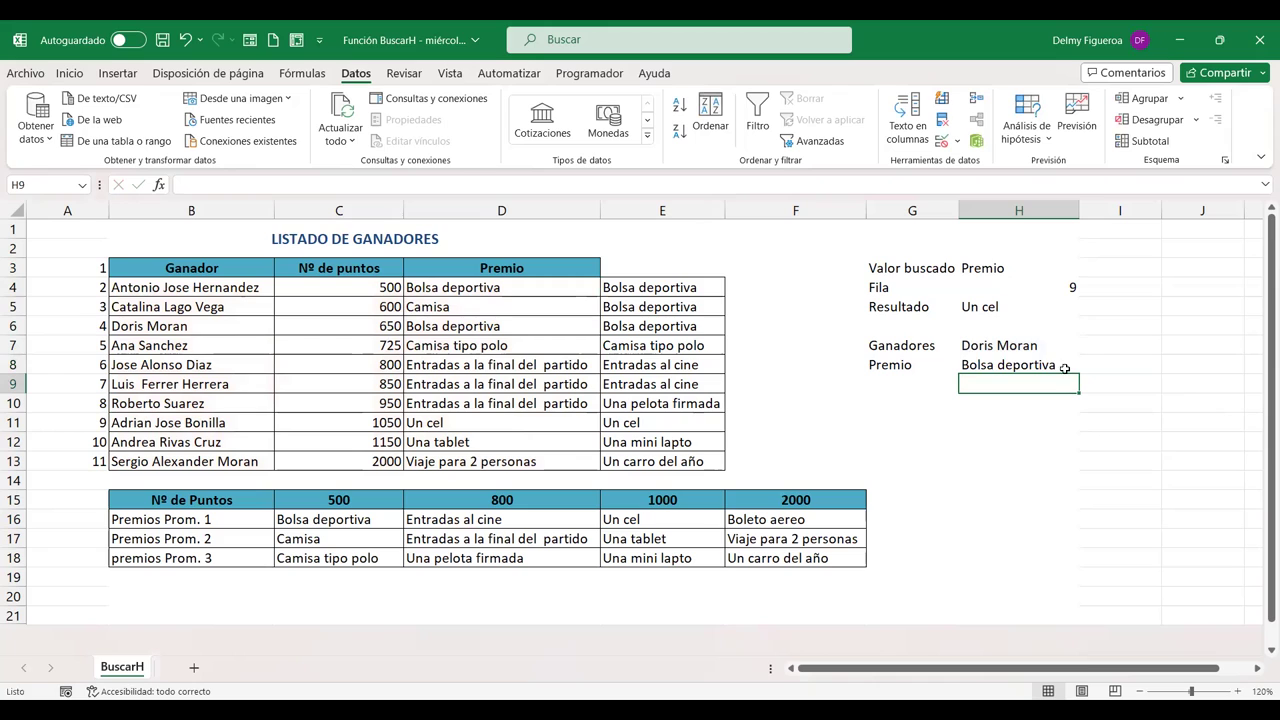
- Recheck H8's BUSCARV references, review H5's BUSCARH formula, and select the table B3:D13
double_click(1035, 366)
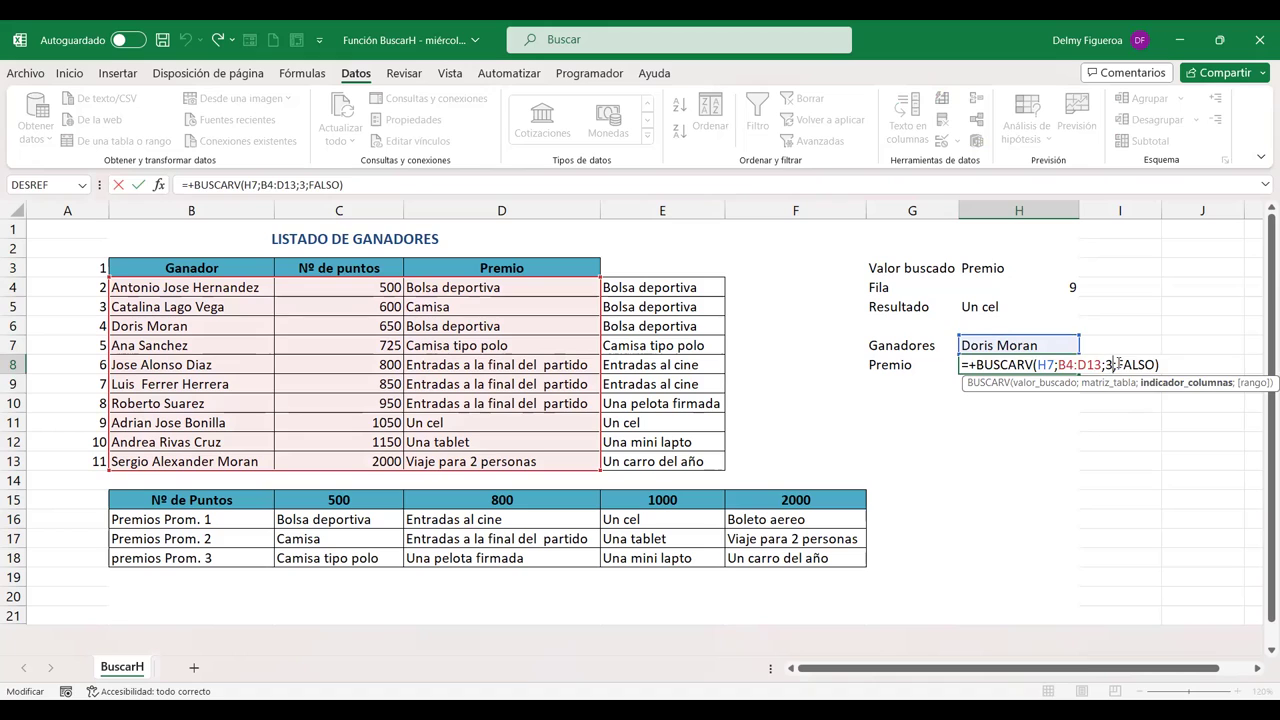
key("Return")
left_click(912, 392)
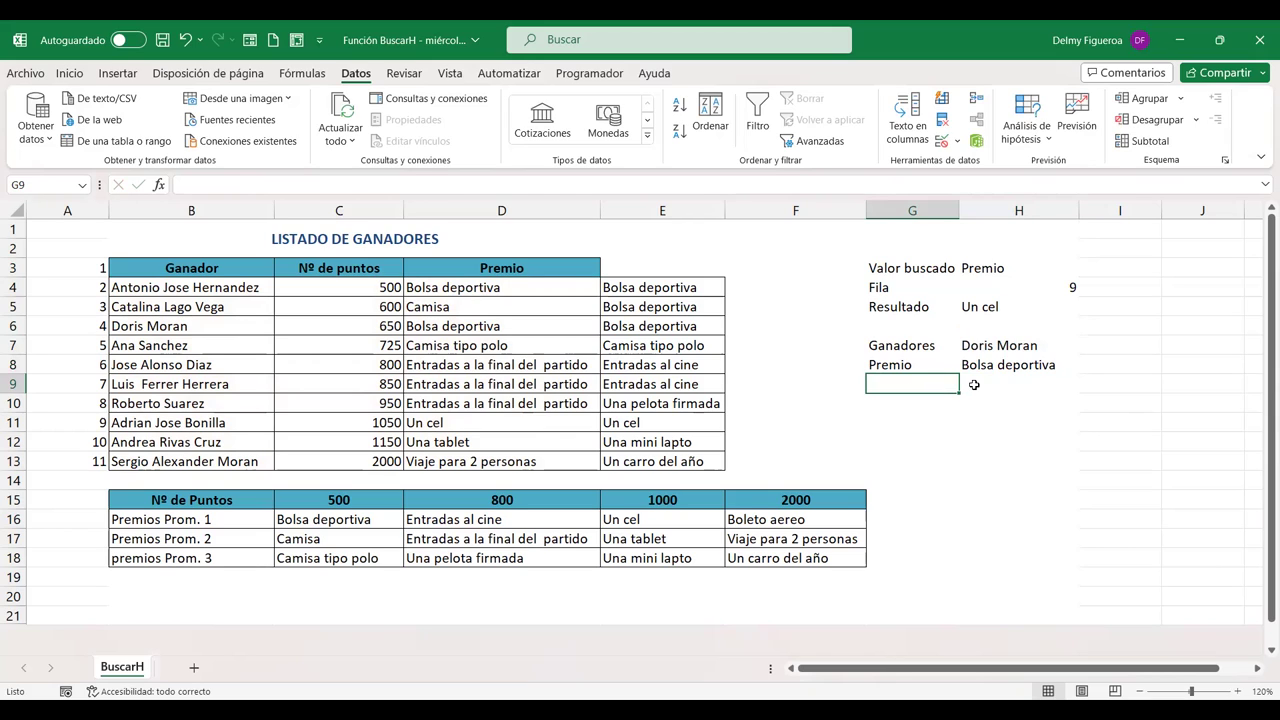
left_click(972, 303)
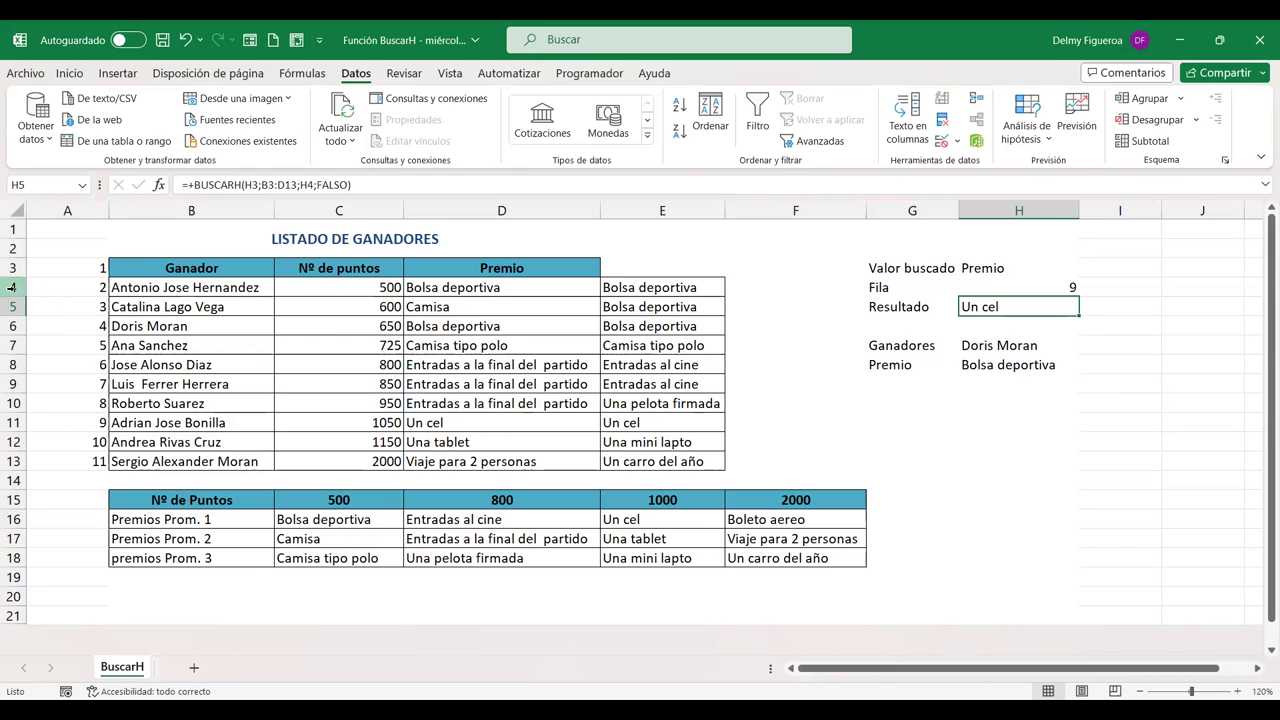
mouse_move(140, 268)
left_mouse_down()
mouse_move(576, 357)
mouse_move(568, 459)
left_mouse_up()
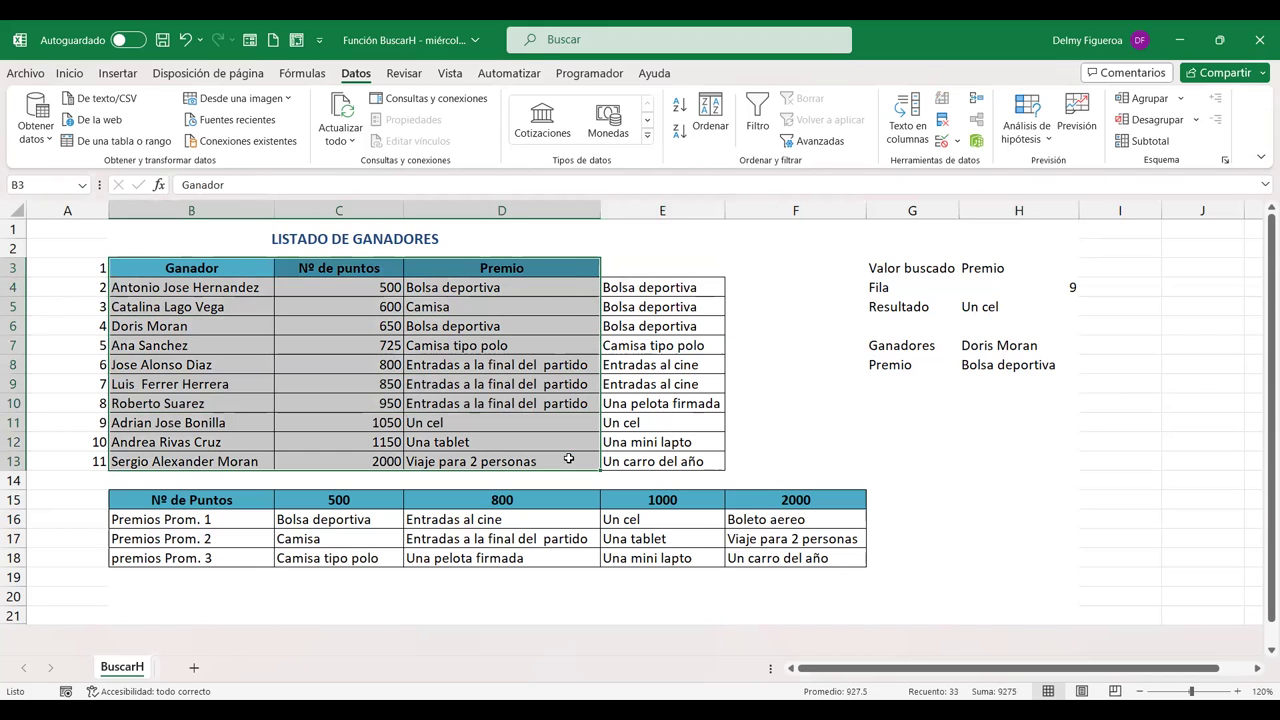
- Copy the winners table B3:D13 into a new sheet Hoja2 at B3
key("ctrl+c")
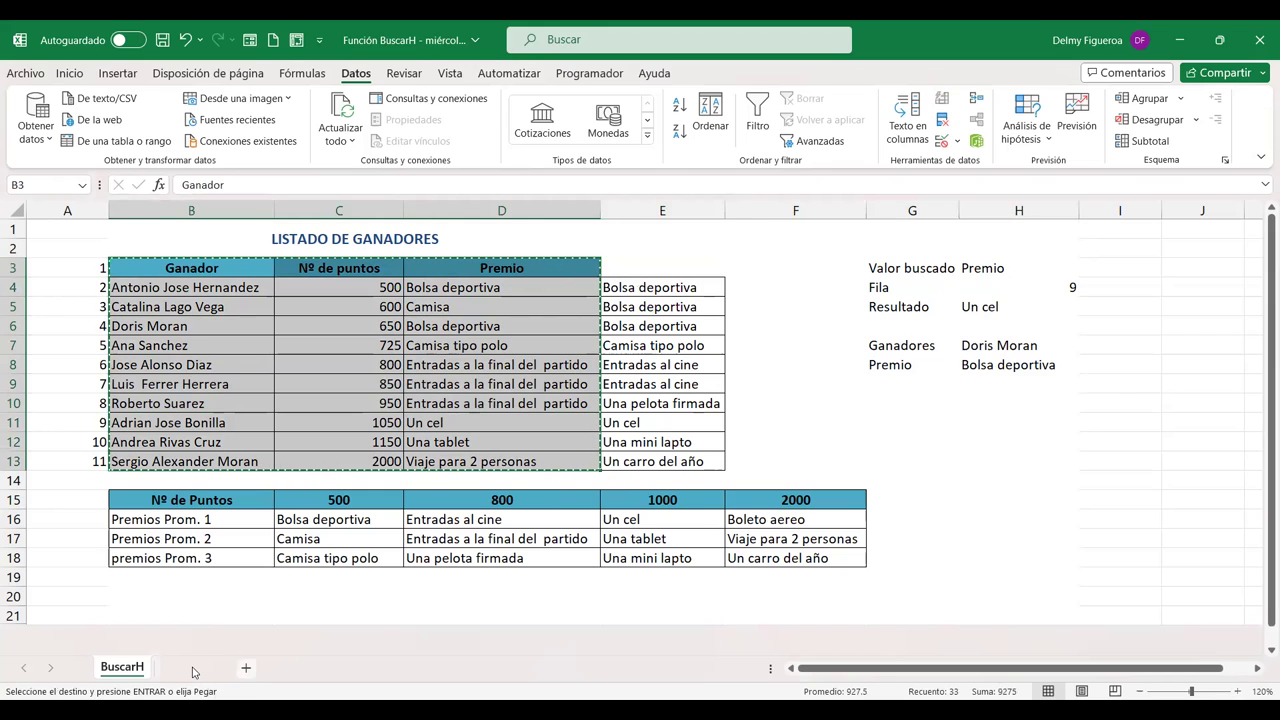
left_click(194, 667)
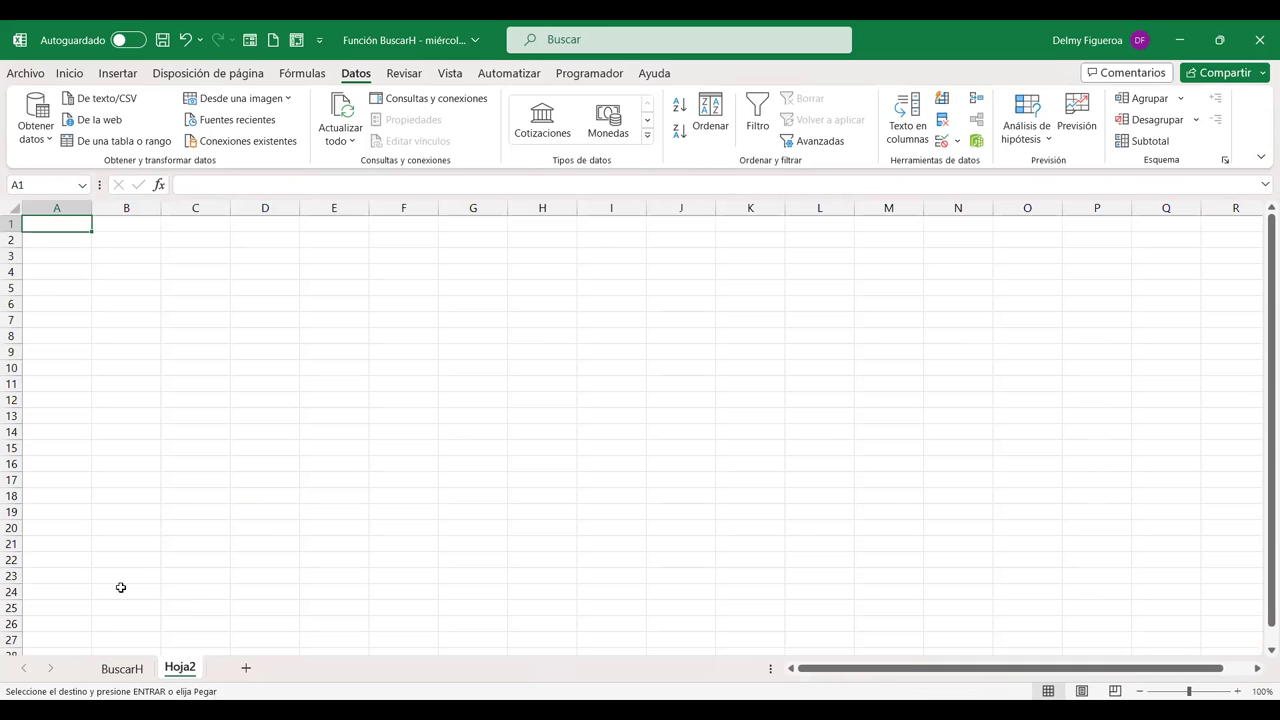
left_click(128, 669)
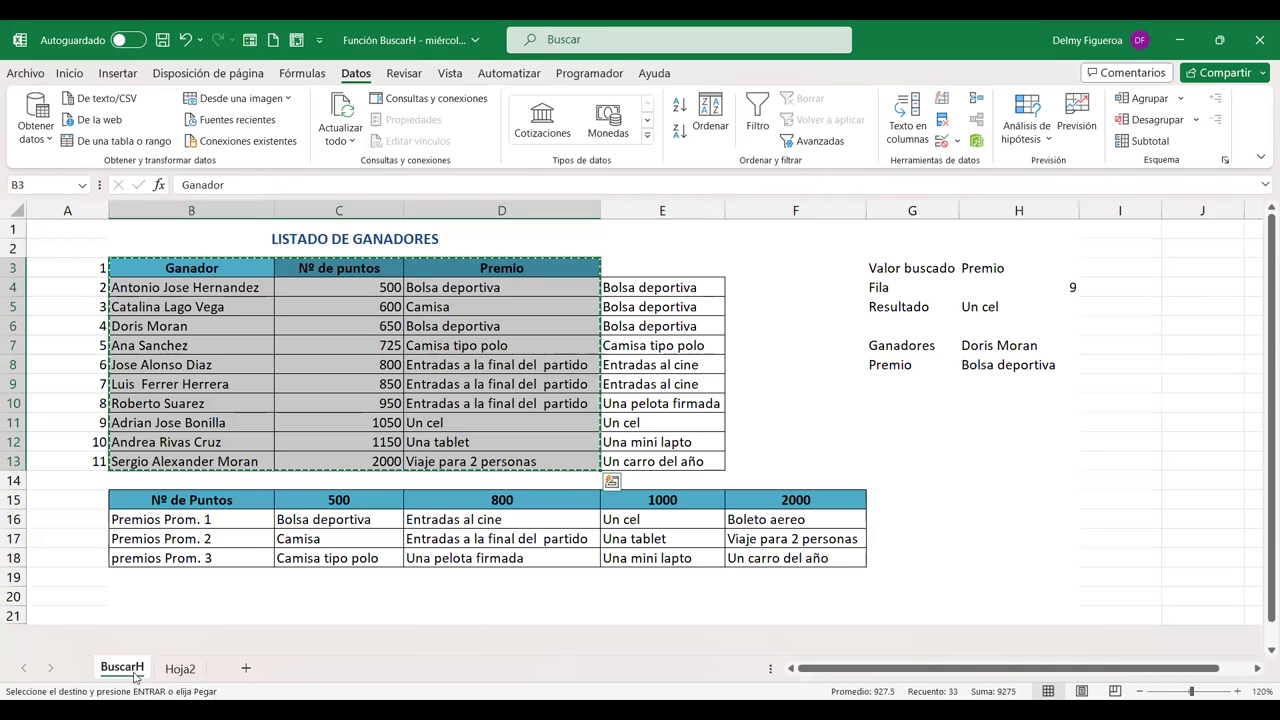
left_click(180, 668)
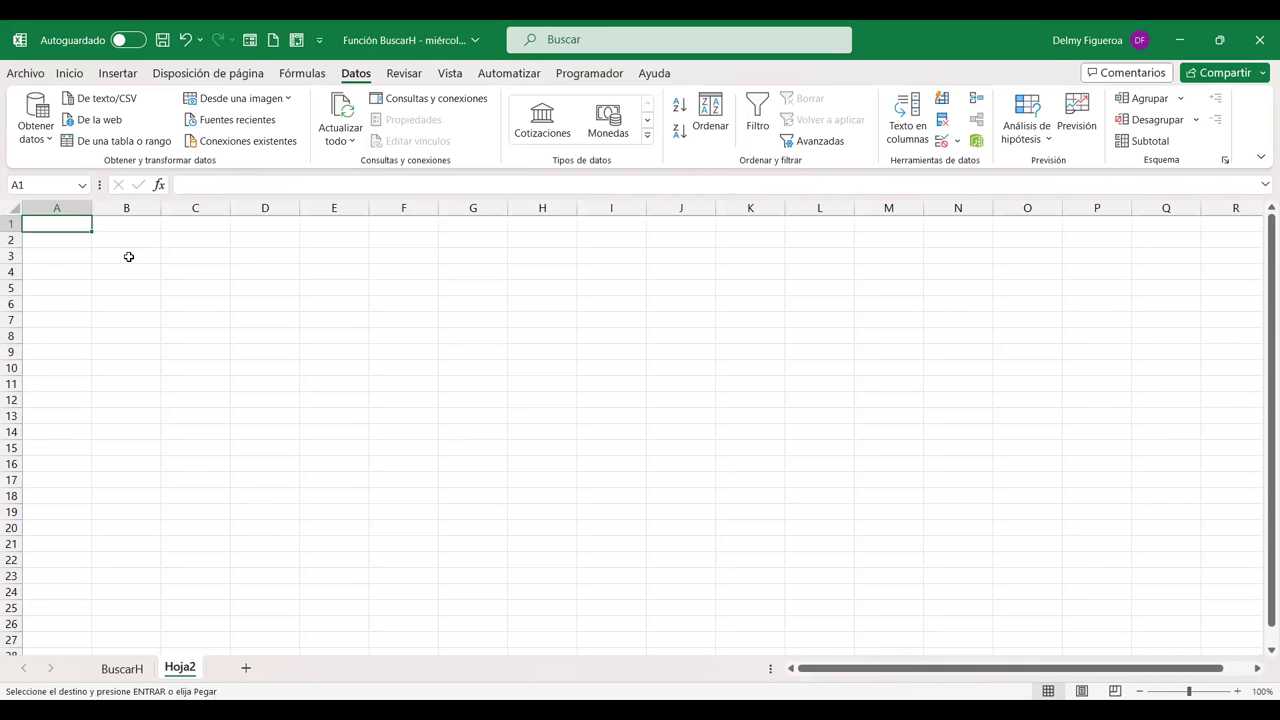
left_click(126, 256)
key("ctrl+v")
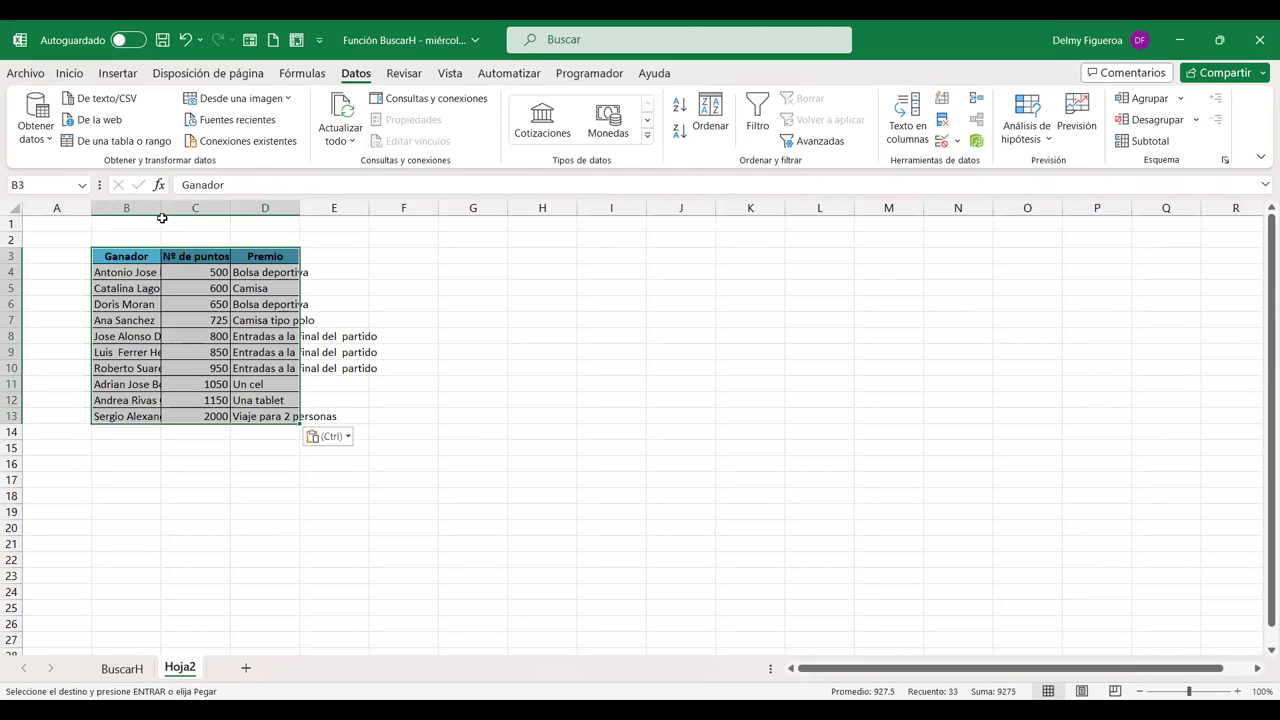
- Autofit columns B–D, zoom to 120%, and enlarge the table font to 14
left_click(70, 74)
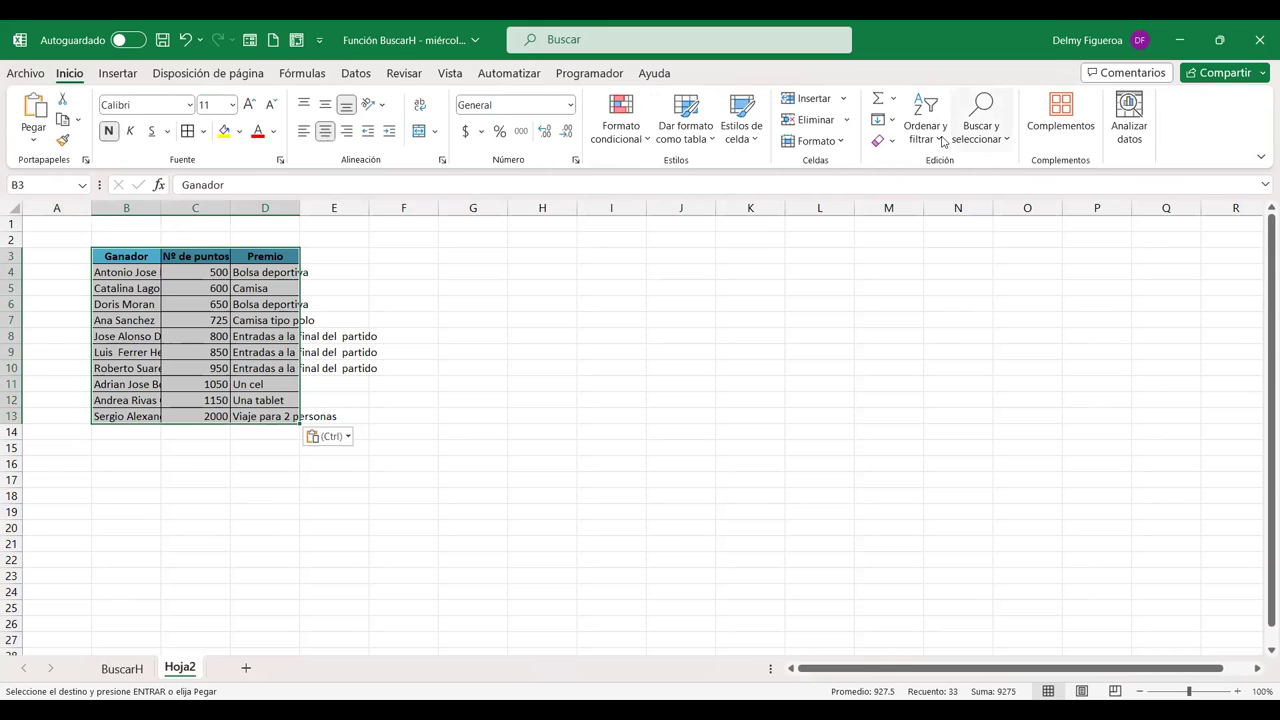
left_click(836, 142)
left_click(902, 263)
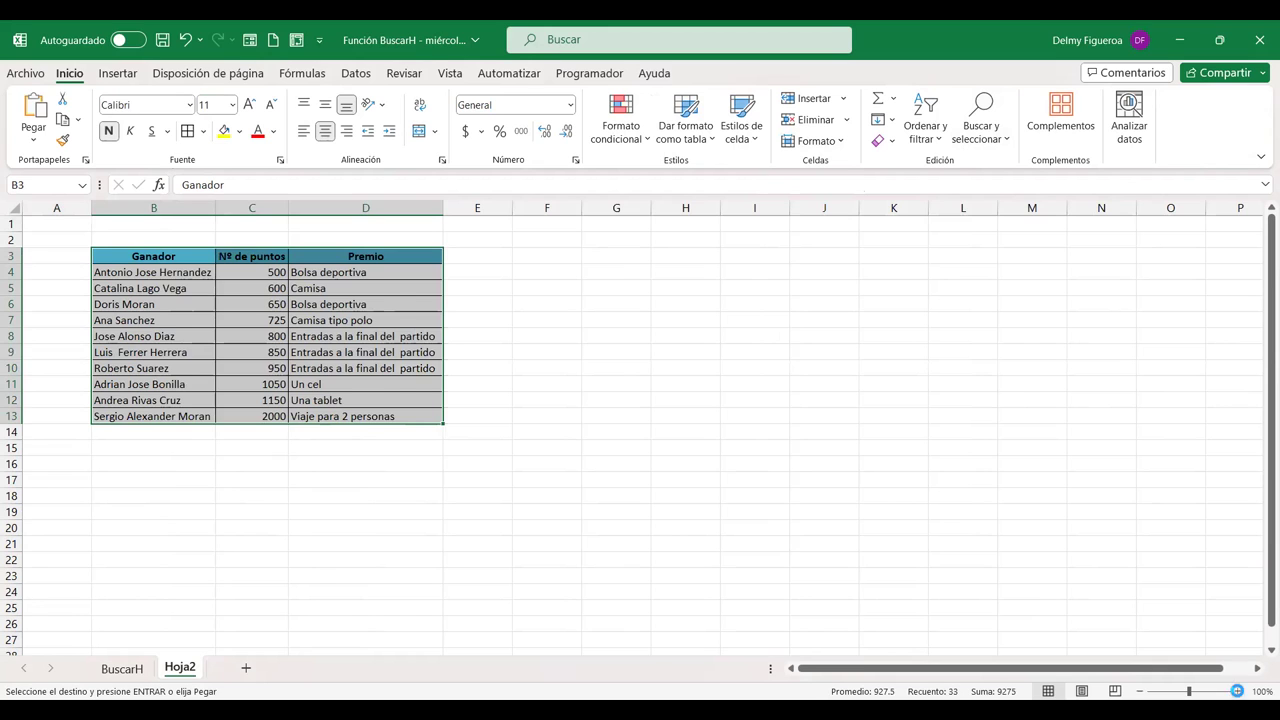
left_click(1238, 691)
left_click(1238, 691)
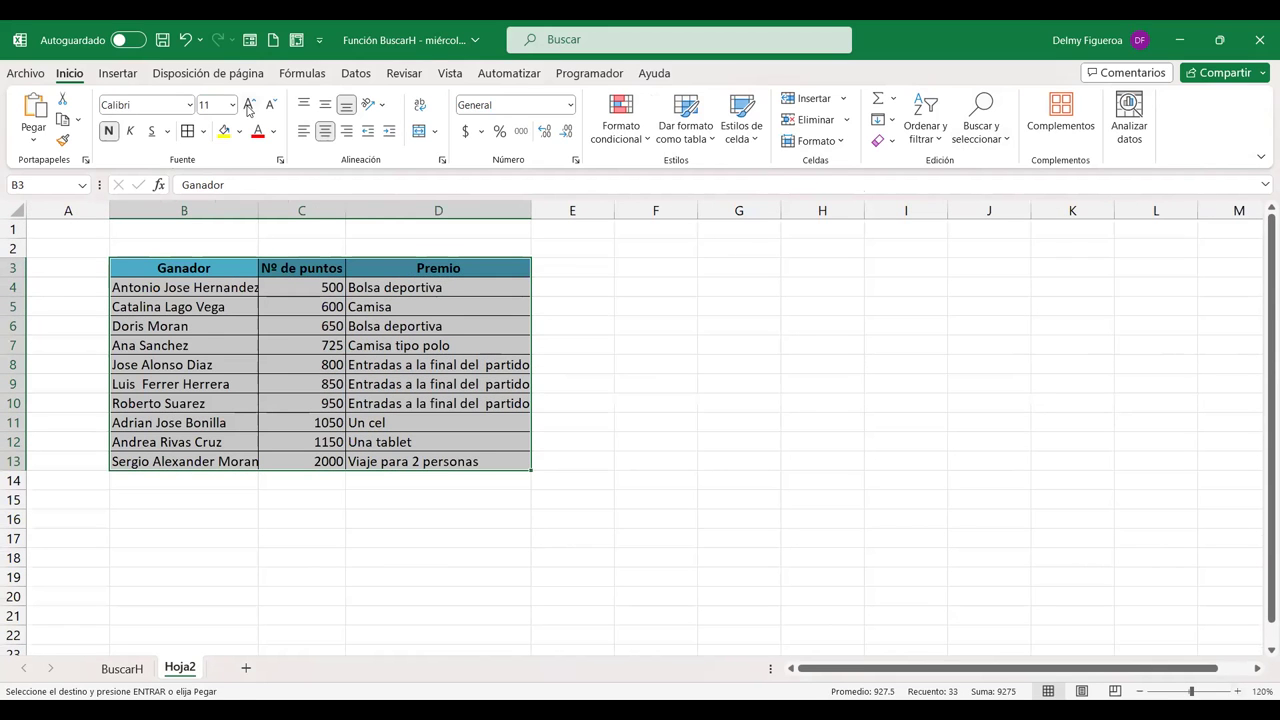
left_click(249, 104)
left_click(249, 104)
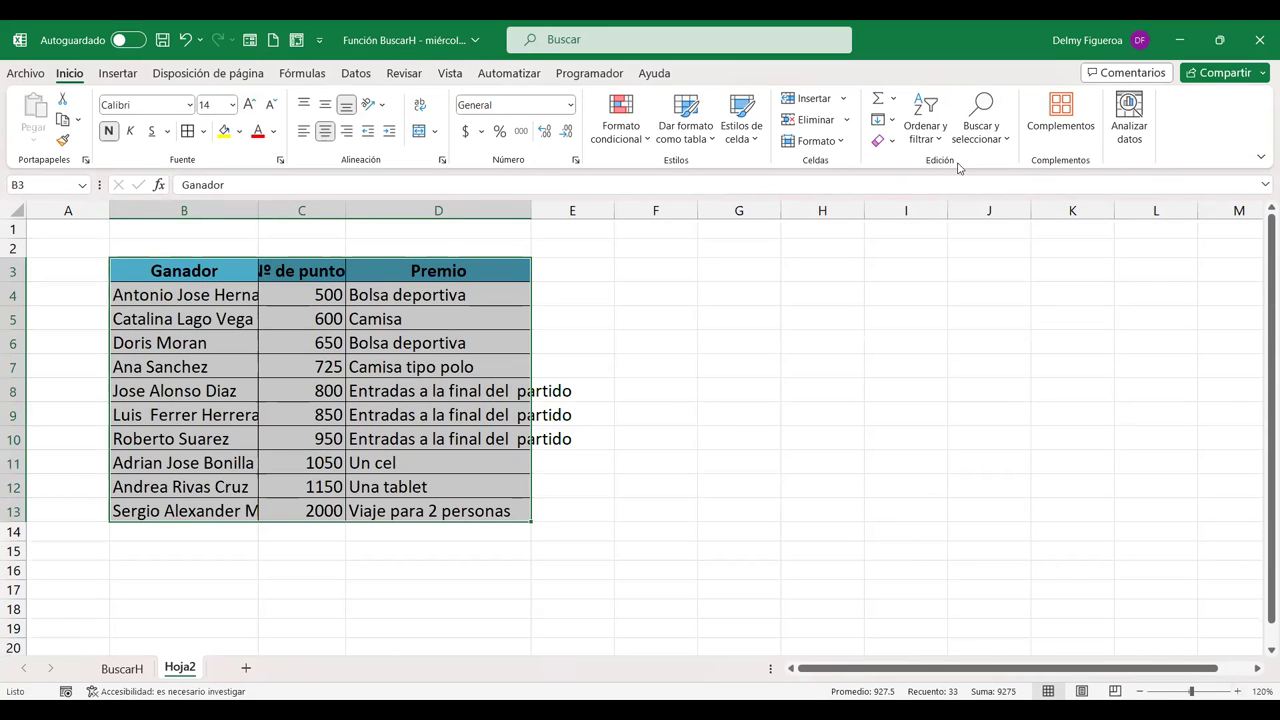
left_click(848, 146)
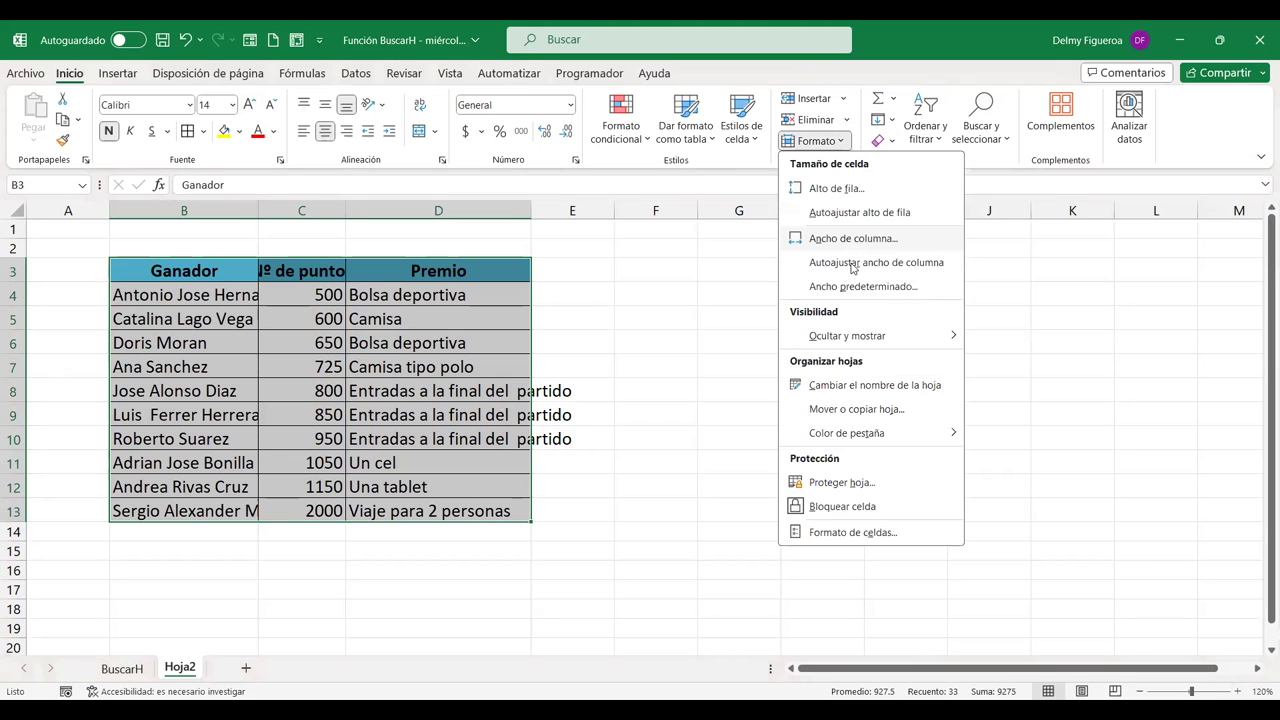
left_click(852, 263)
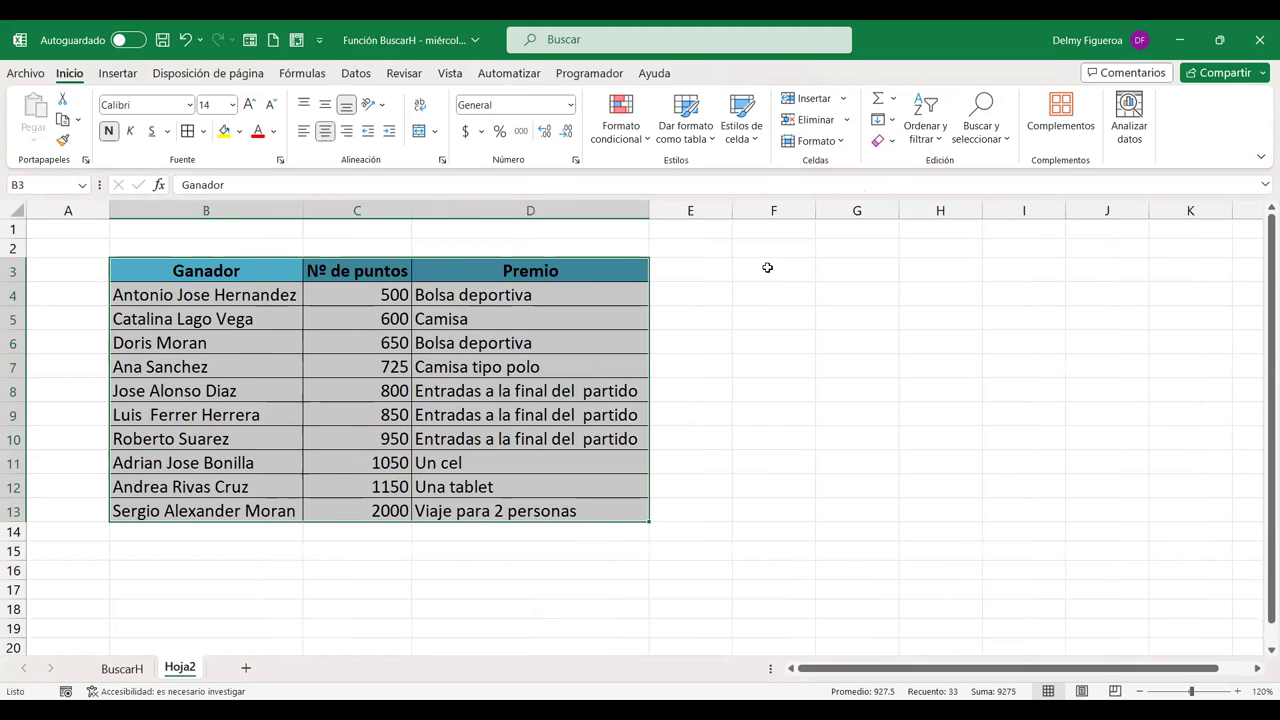
left_click(788, 271)
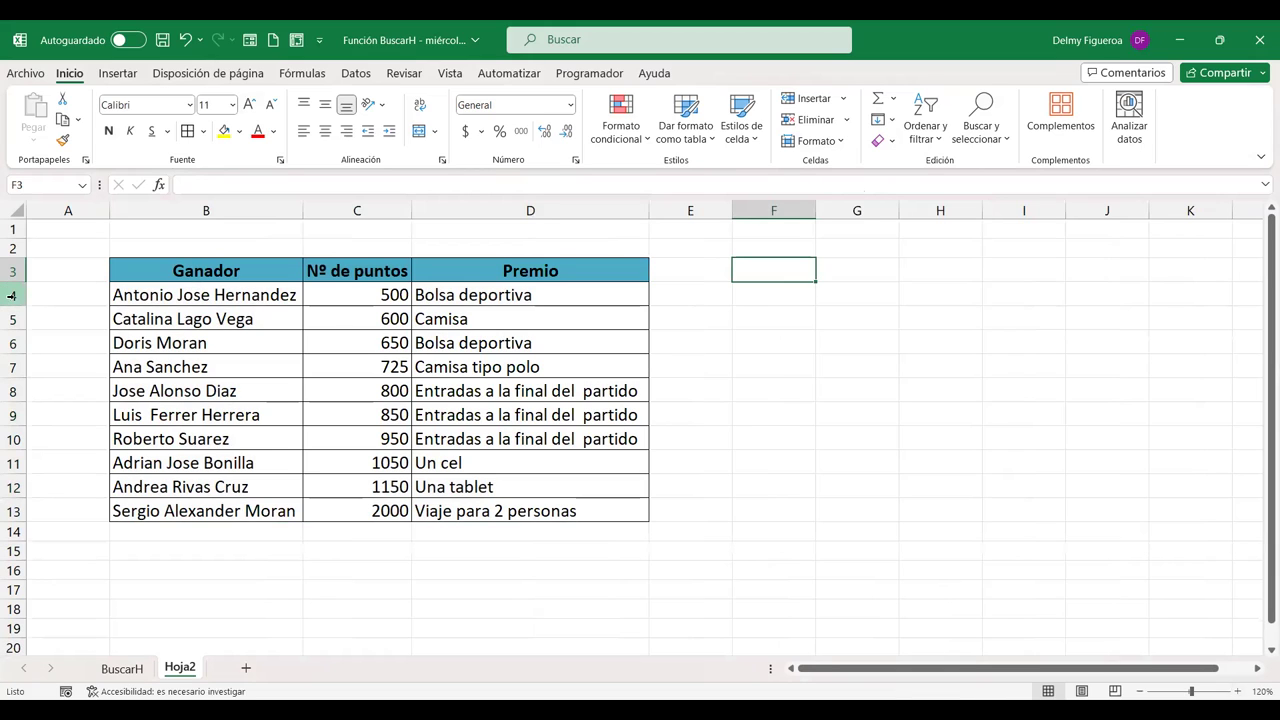
- Insert a blank row 4 beneath the Hoja2 table headers
left_click(12, 295)
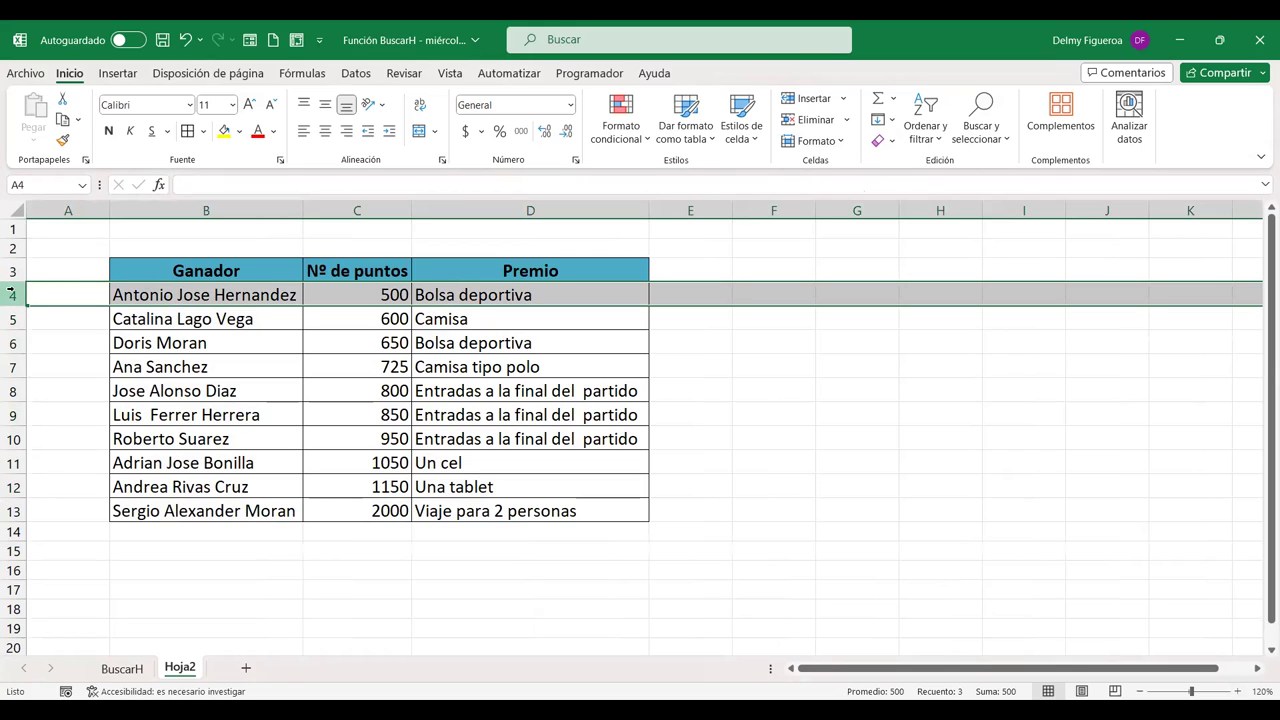
right_click(12, 293)
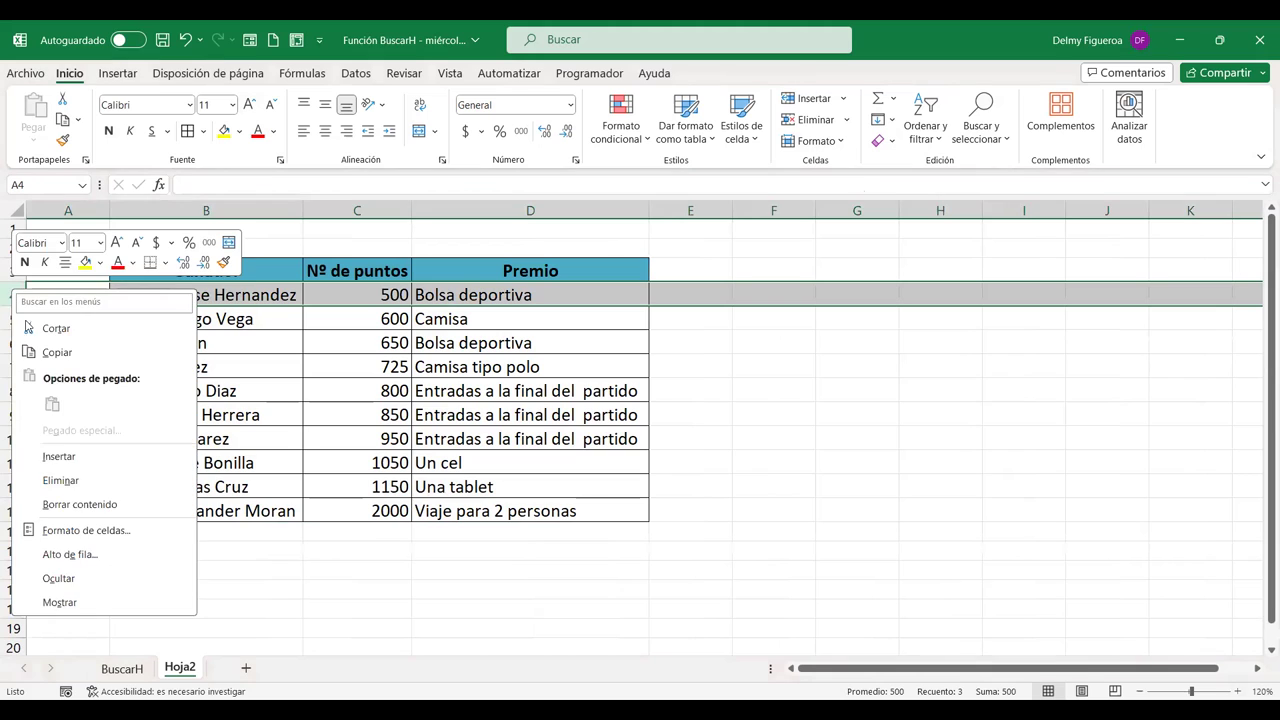
left_click(59, 456)
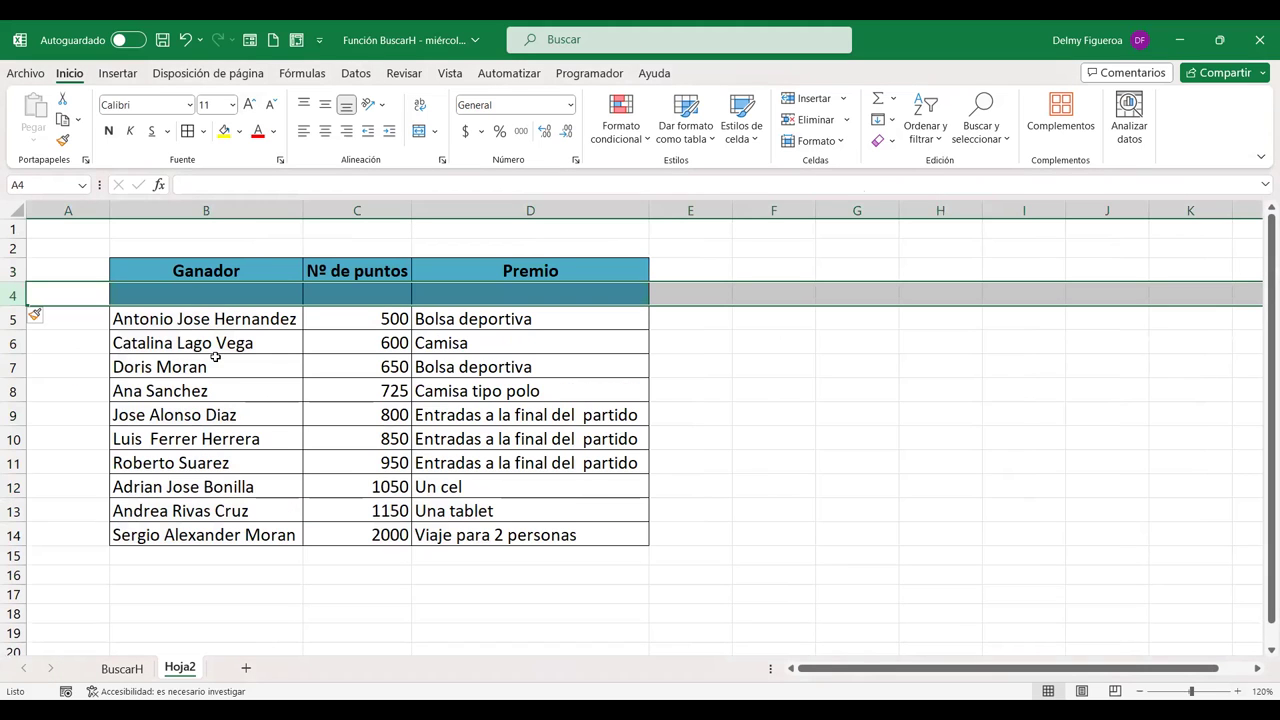
- Number the new row 1, 2 and 3 across B4:D4, ending in F4
left_click(222, 295)
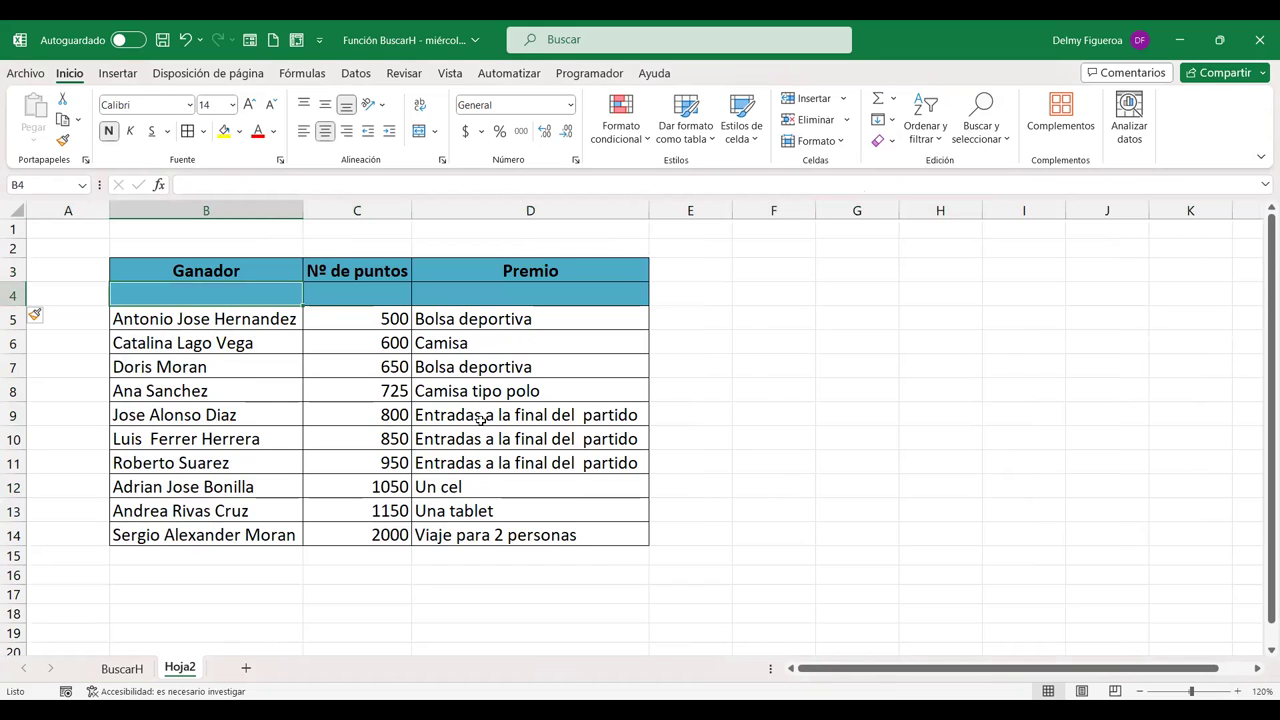
type("1")
key("Tab")
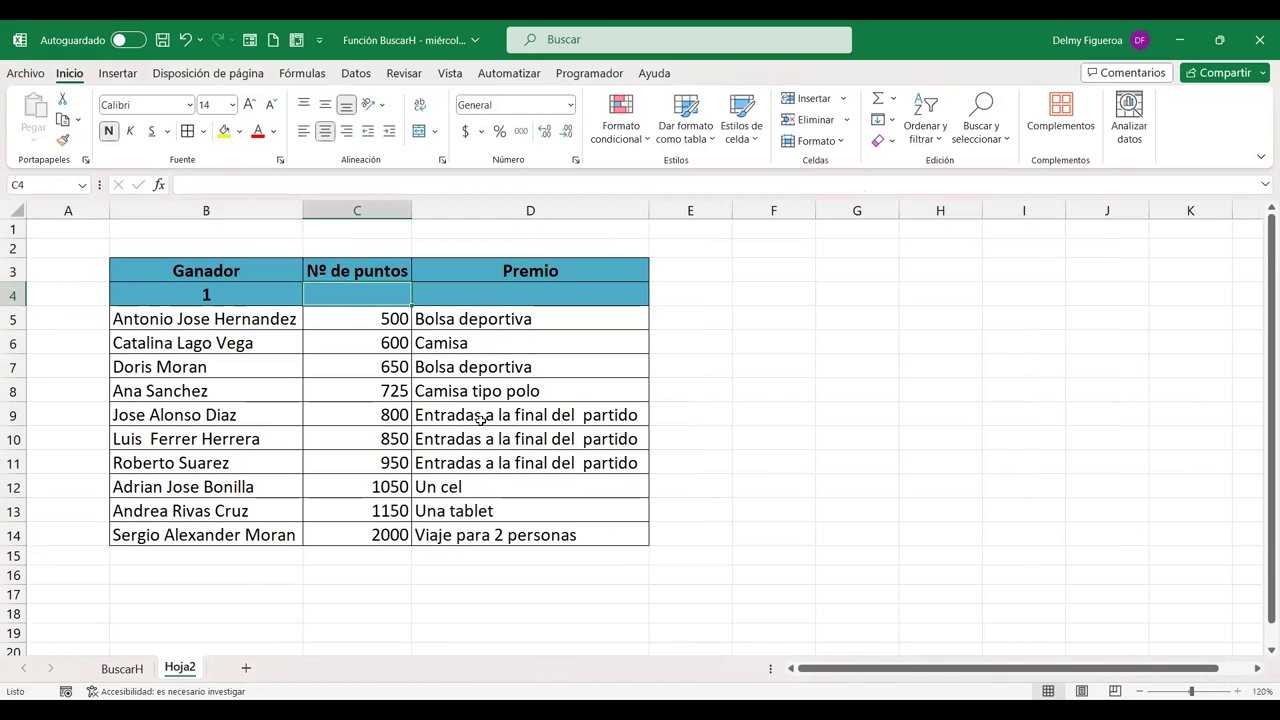
type("2")
key("Tab")
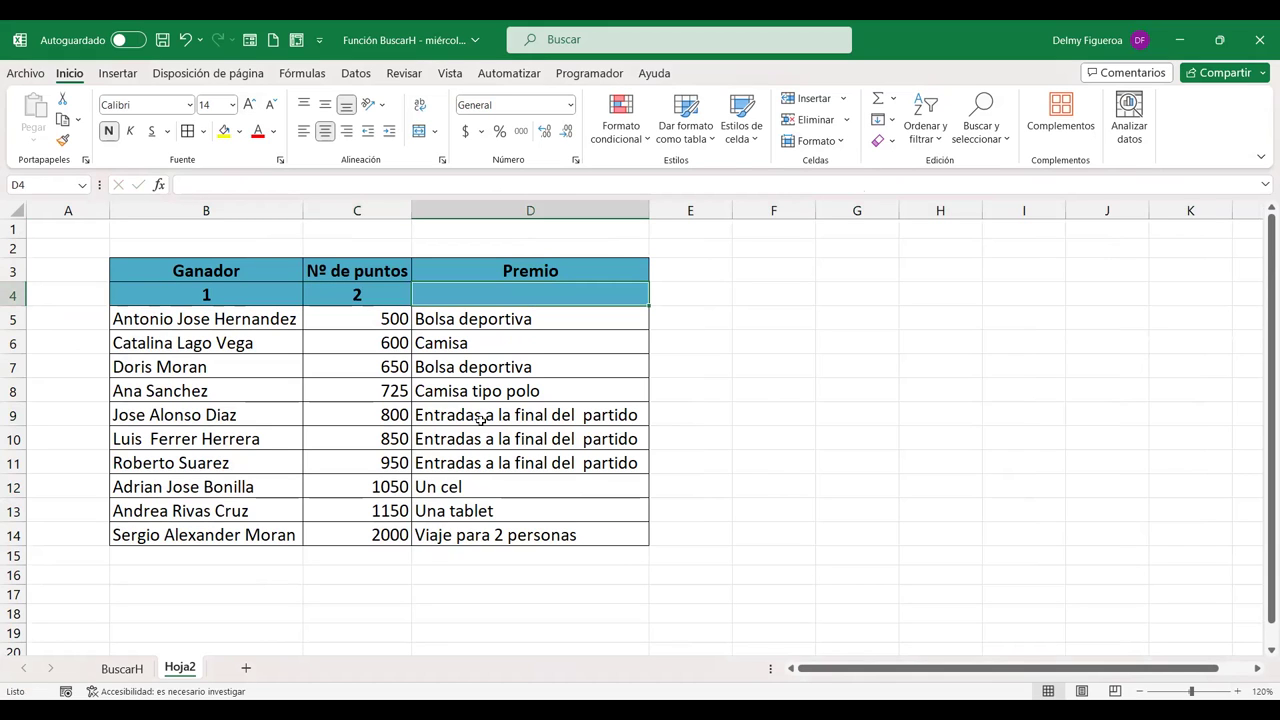
type("3")
key("Tab")
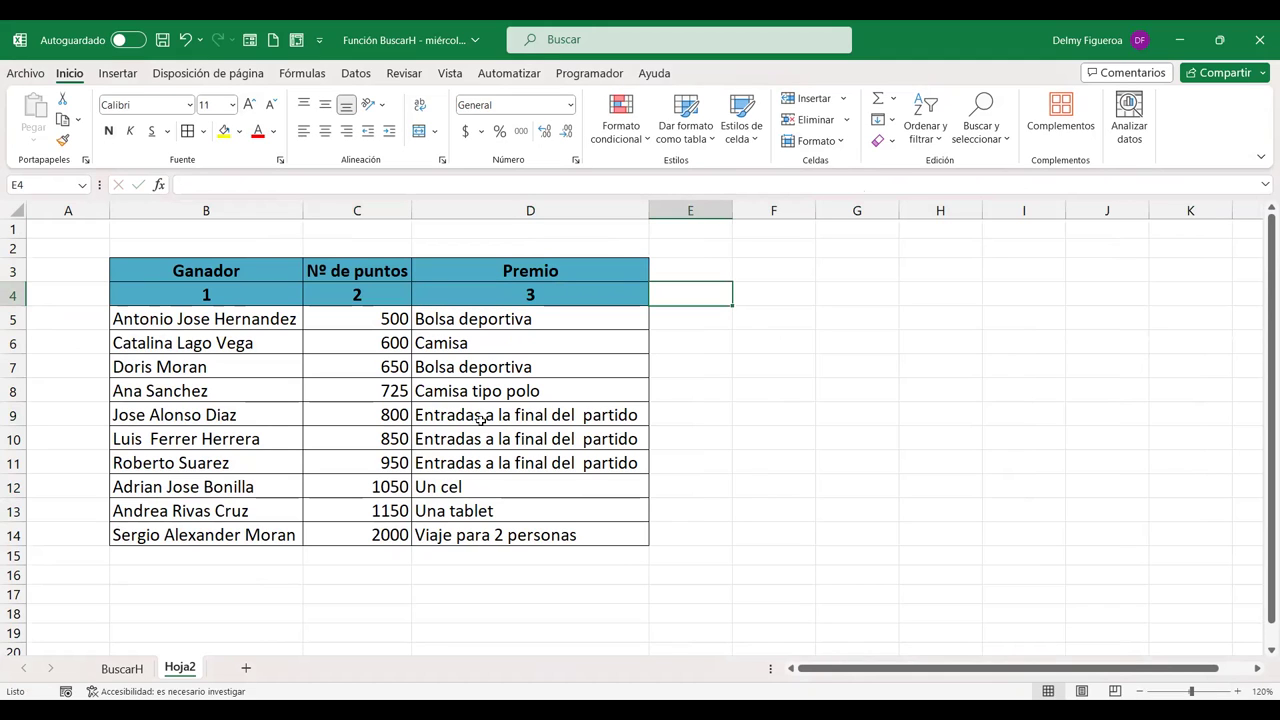
key("Tab")
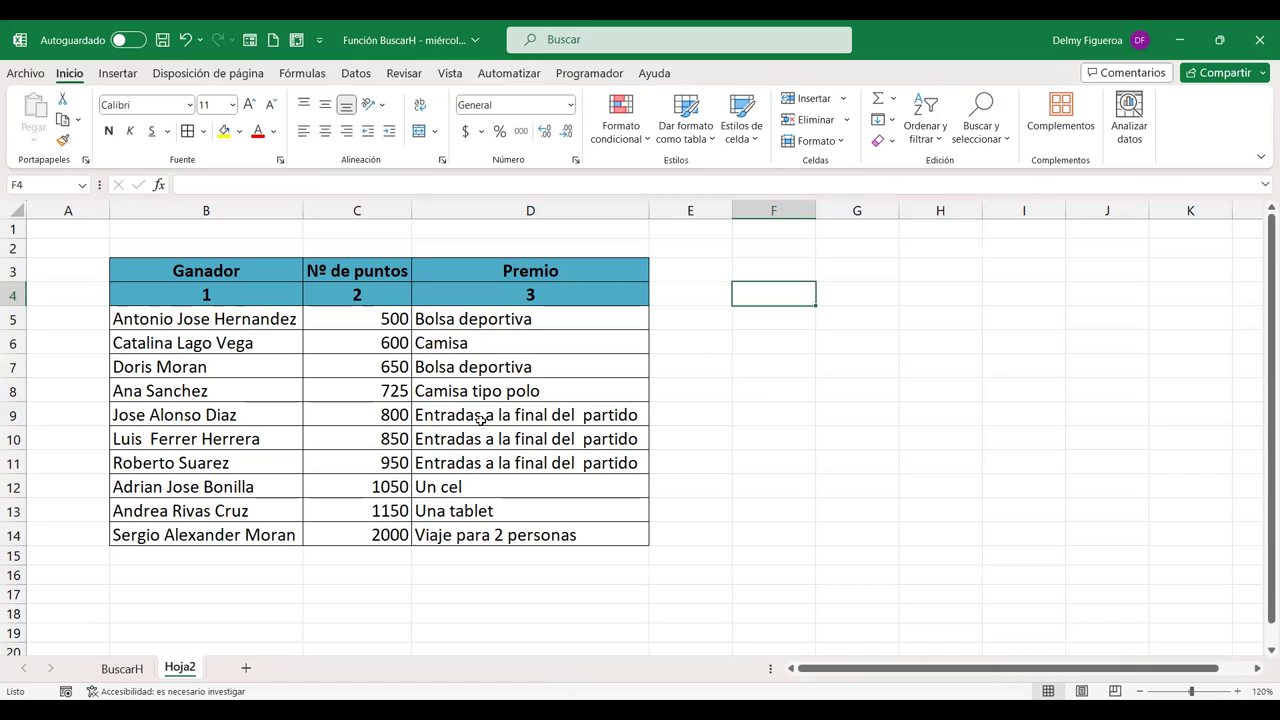
- Start a BUSCARH formula in F4 with F2 as lookup value and range B3:D4
type("+")
type("bus")
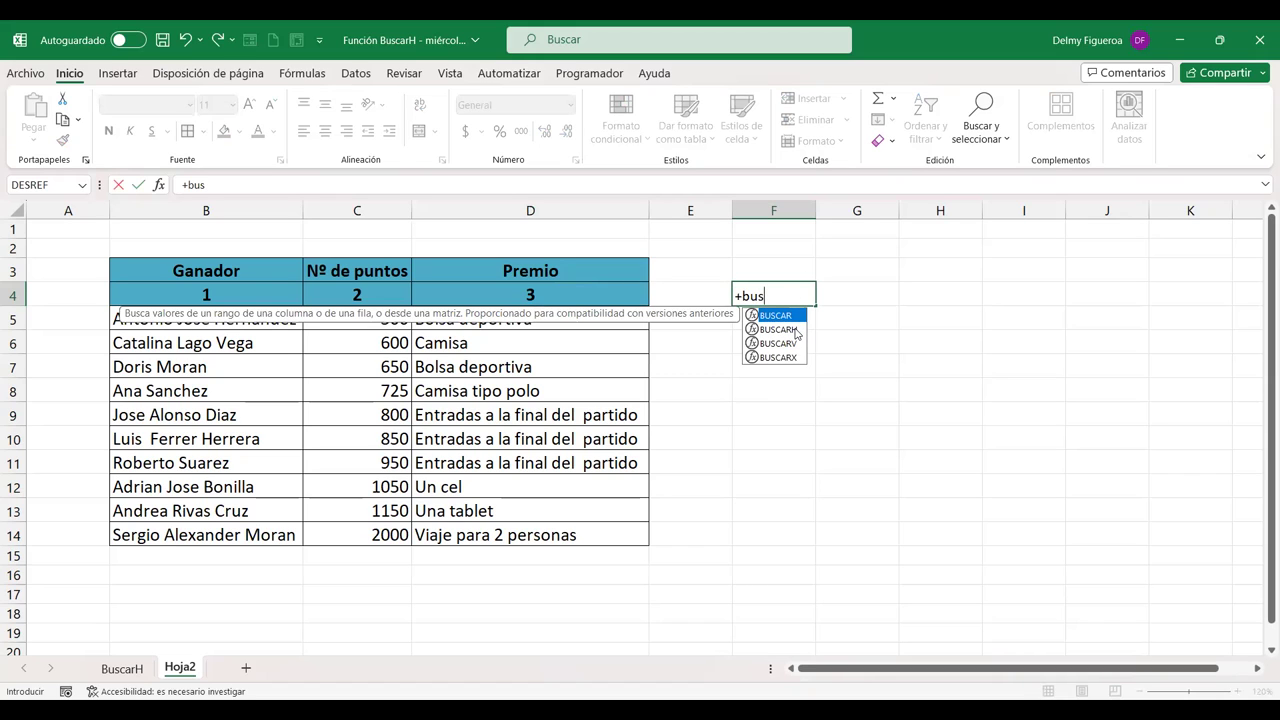
double_click(796, 330)
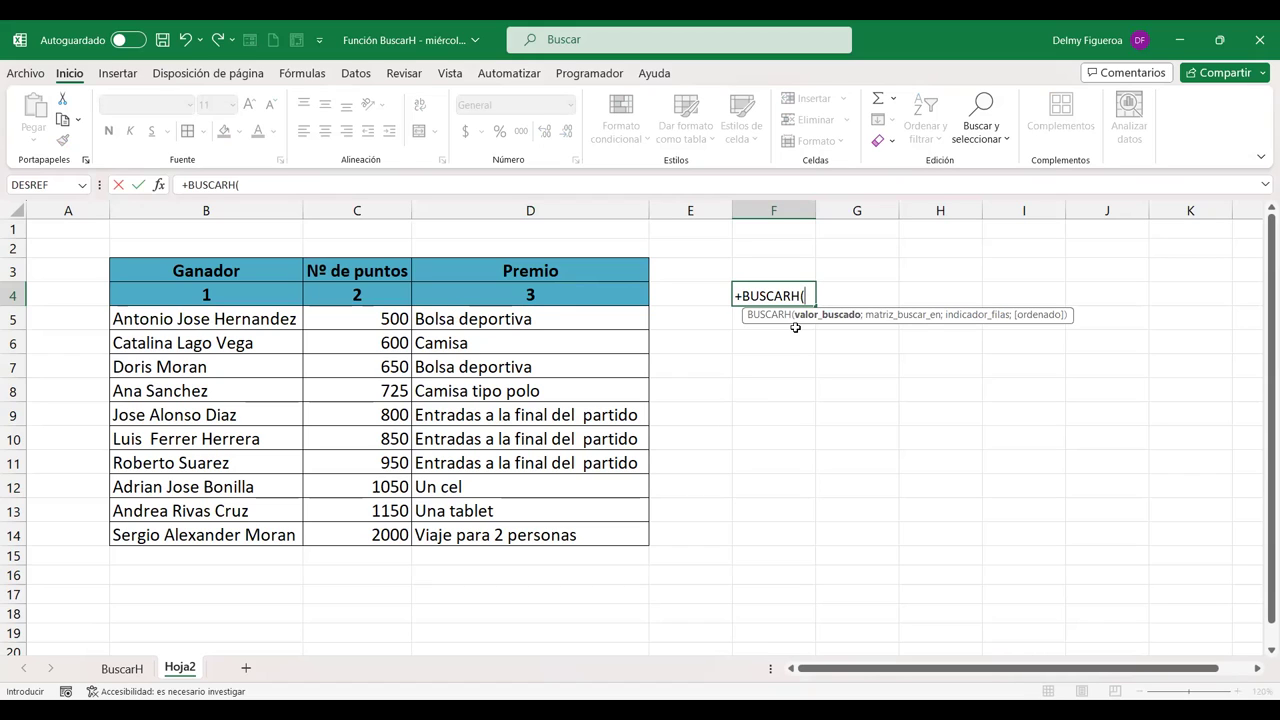
left_click(786, 247)
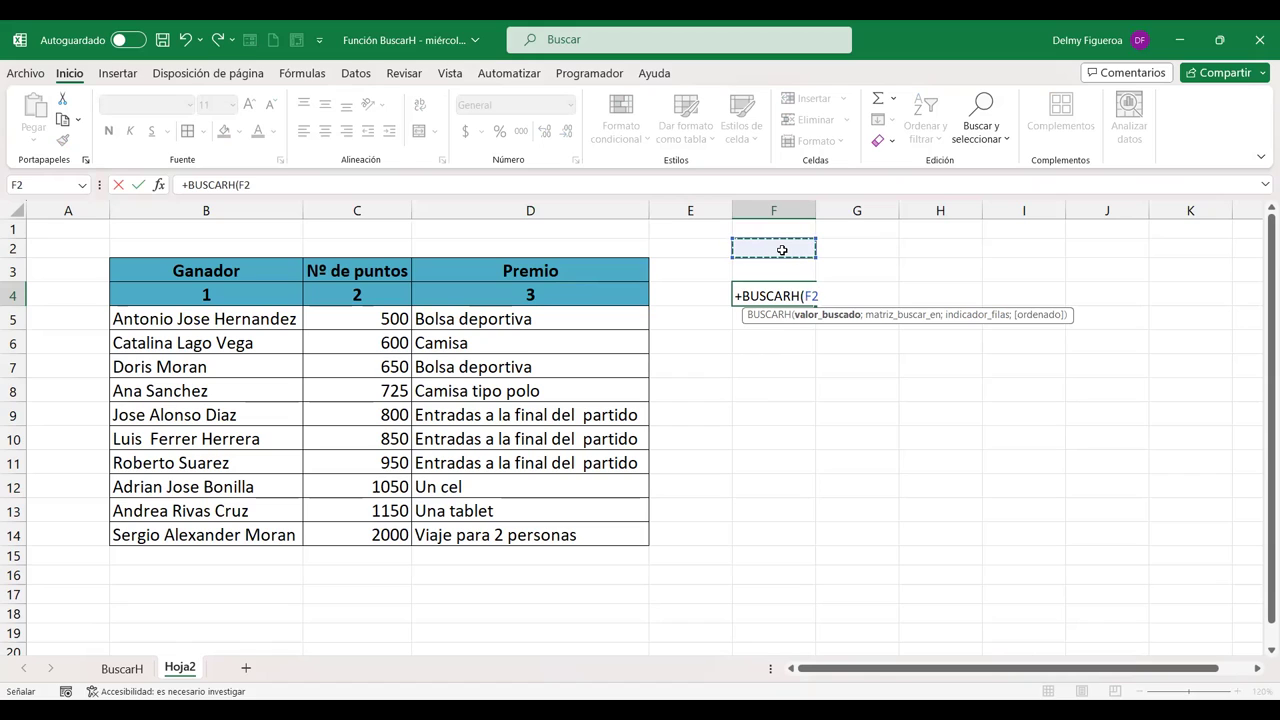
type(";")
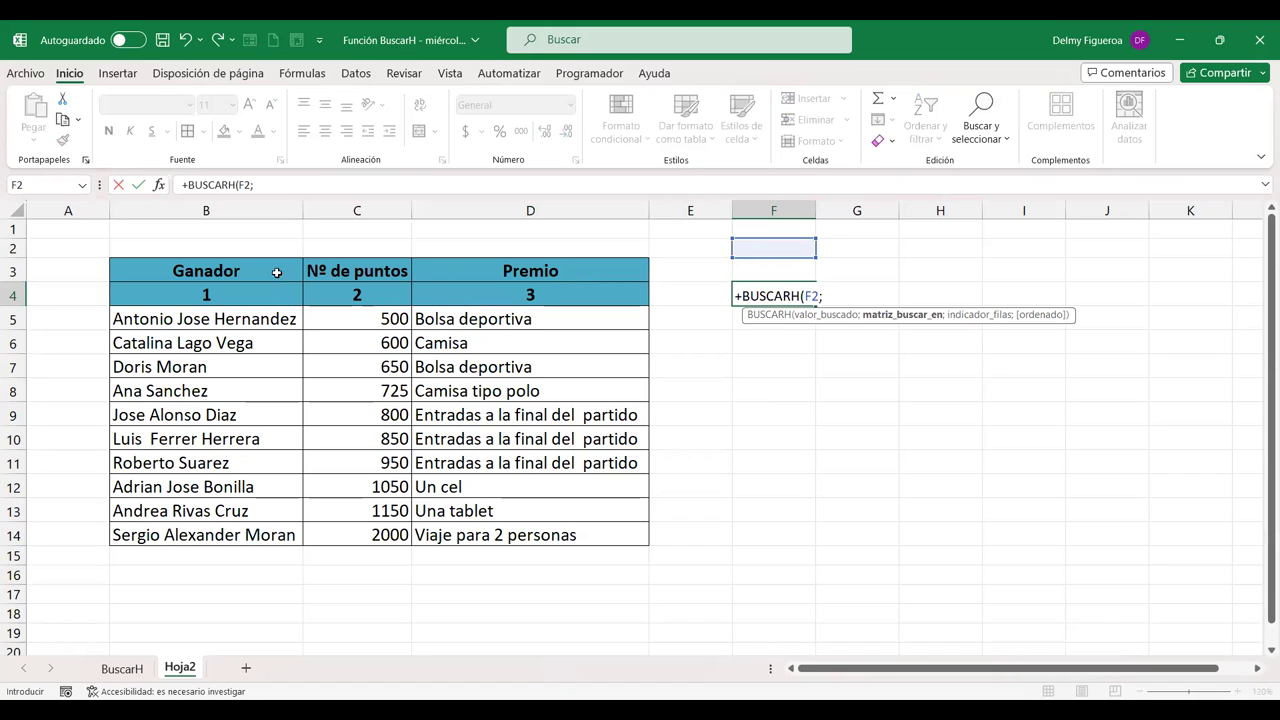
left_click_drag(262, 270, 558, 295)
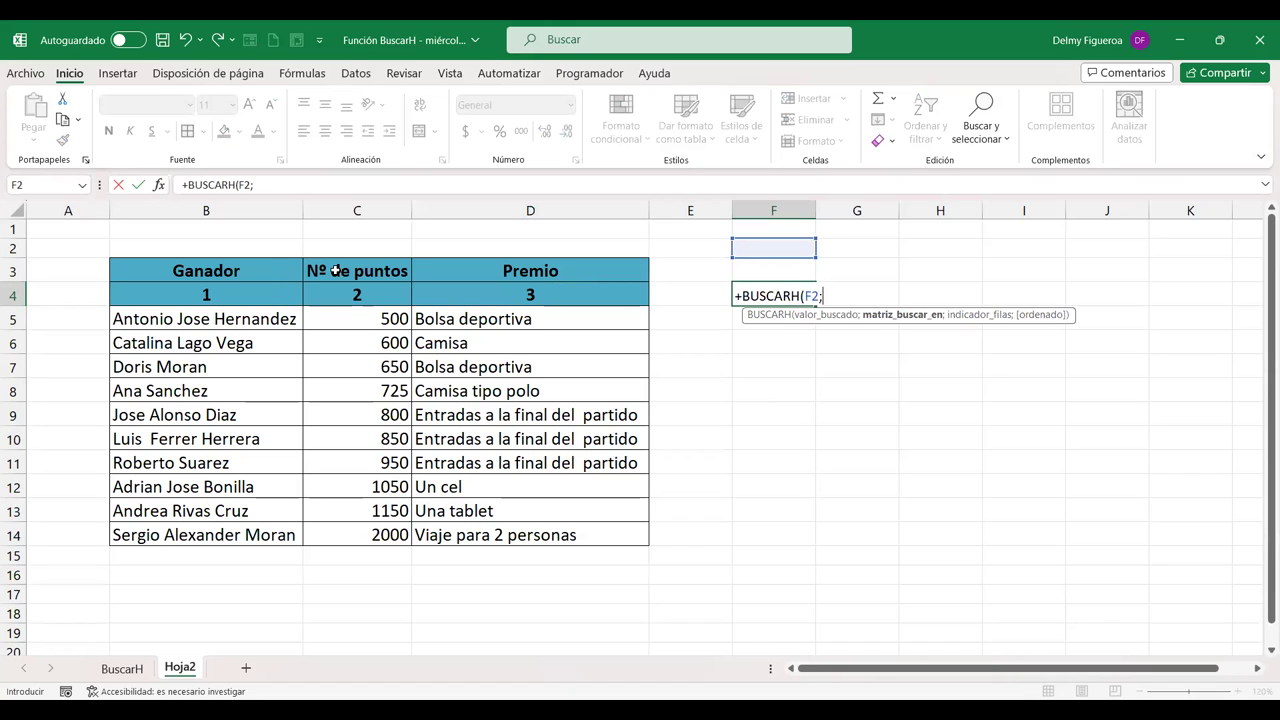
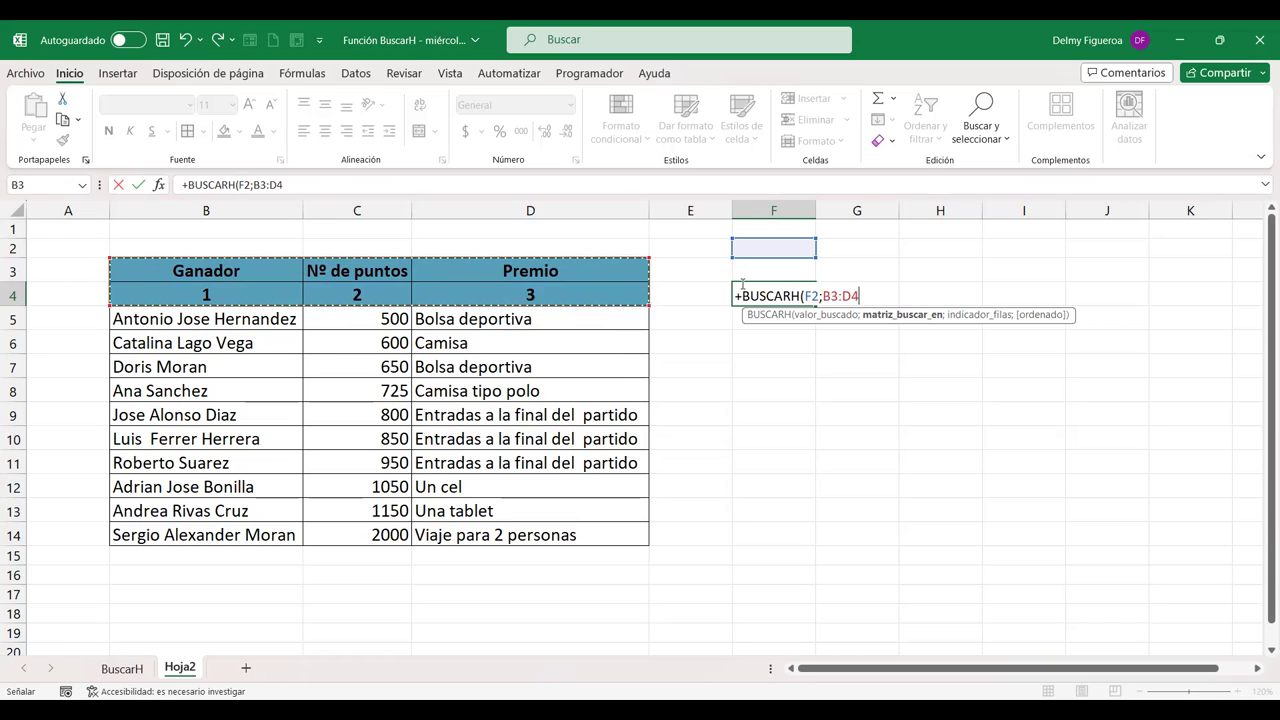
- Complete F4's formula as =+BUSCARH(F2;B3:D4;2;FALSO) and select the empty lookup cell F2
type(";")
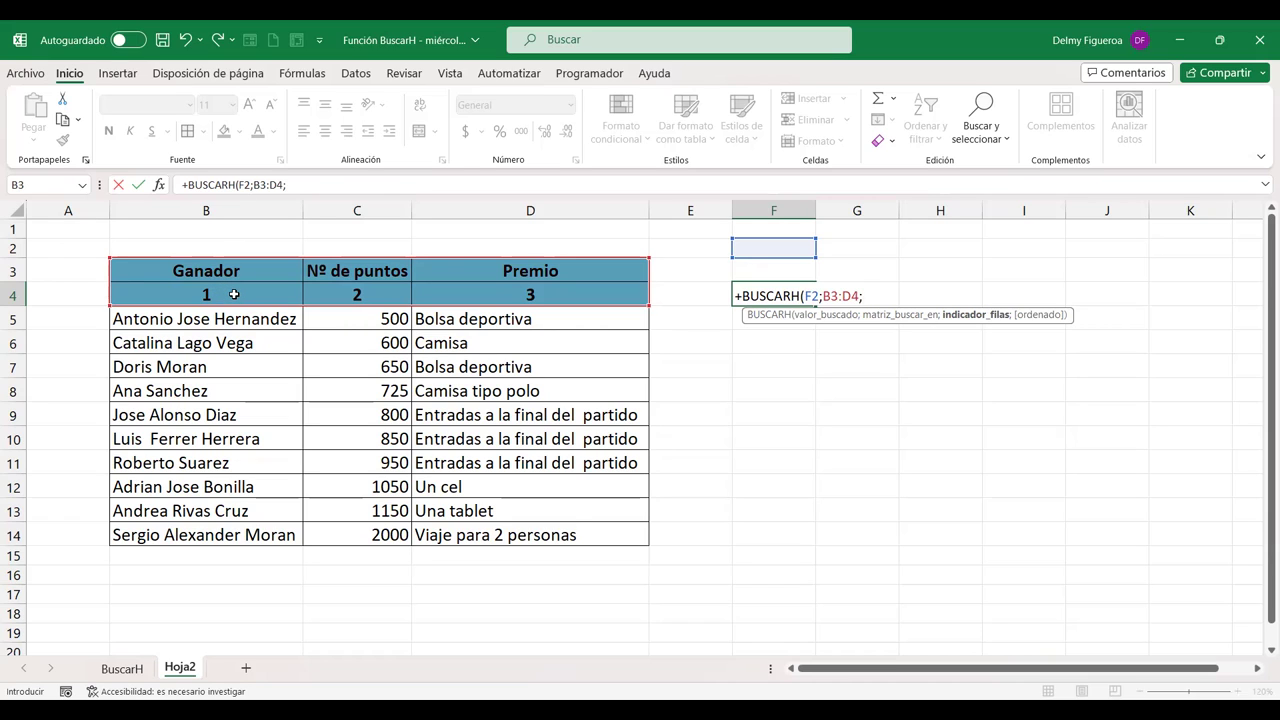
type("2")
type(";")
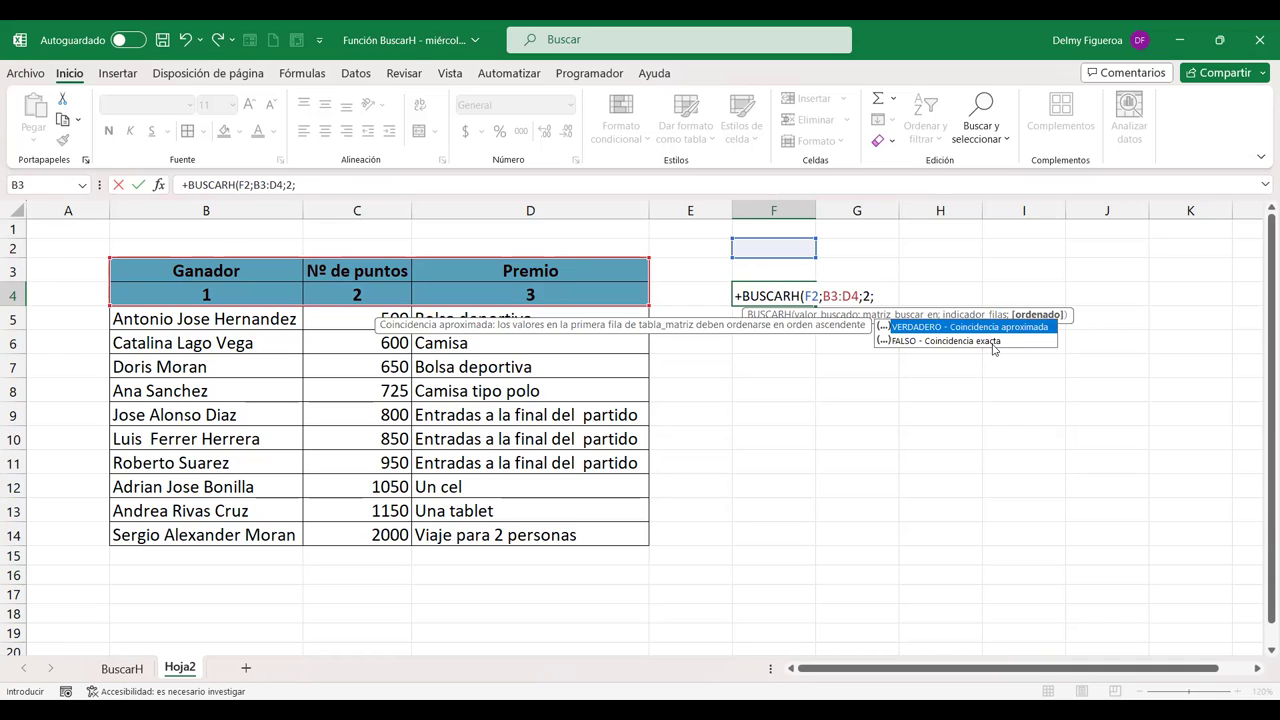
double_click(993, 342)
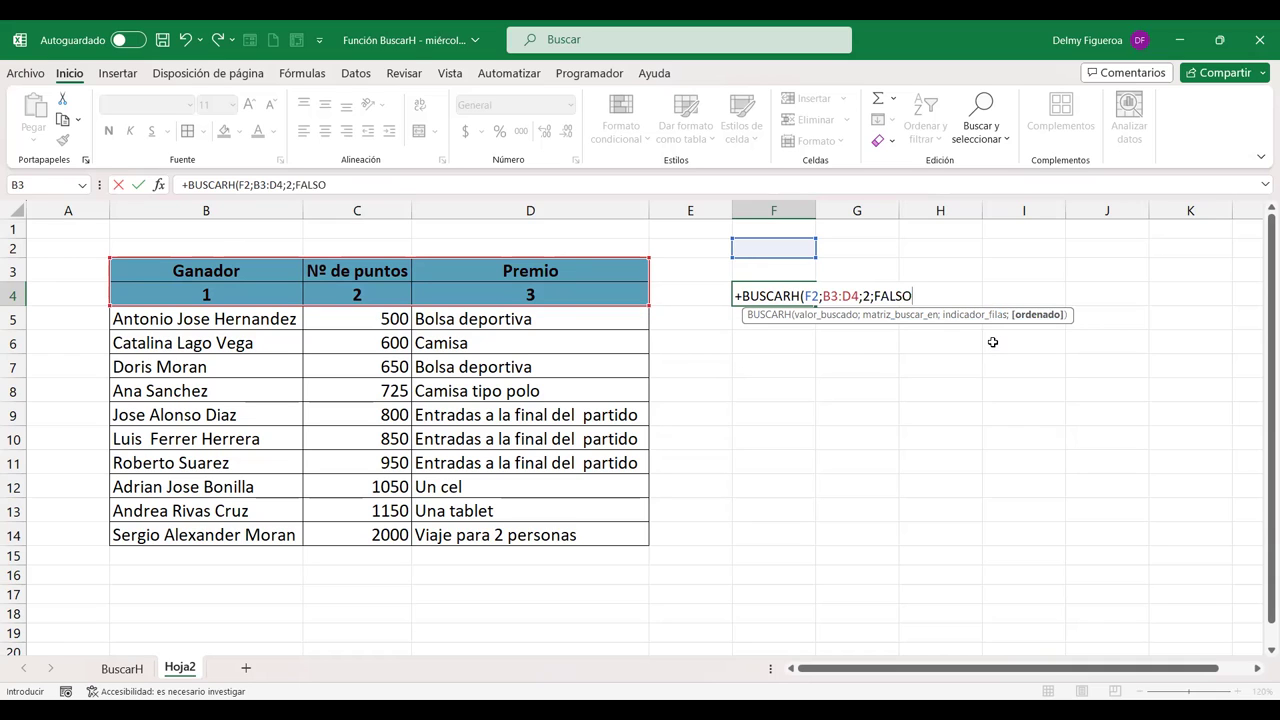
key("Return")
left_click(775, 248)
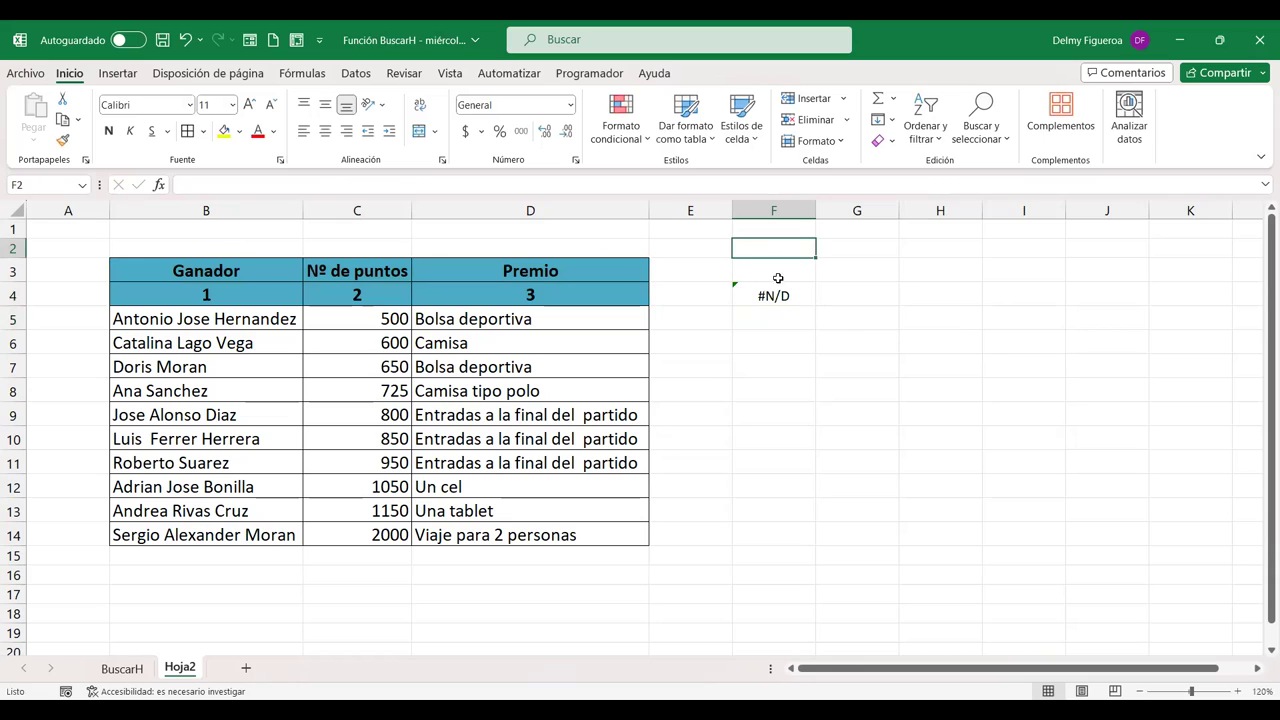
left_click(777, 296)
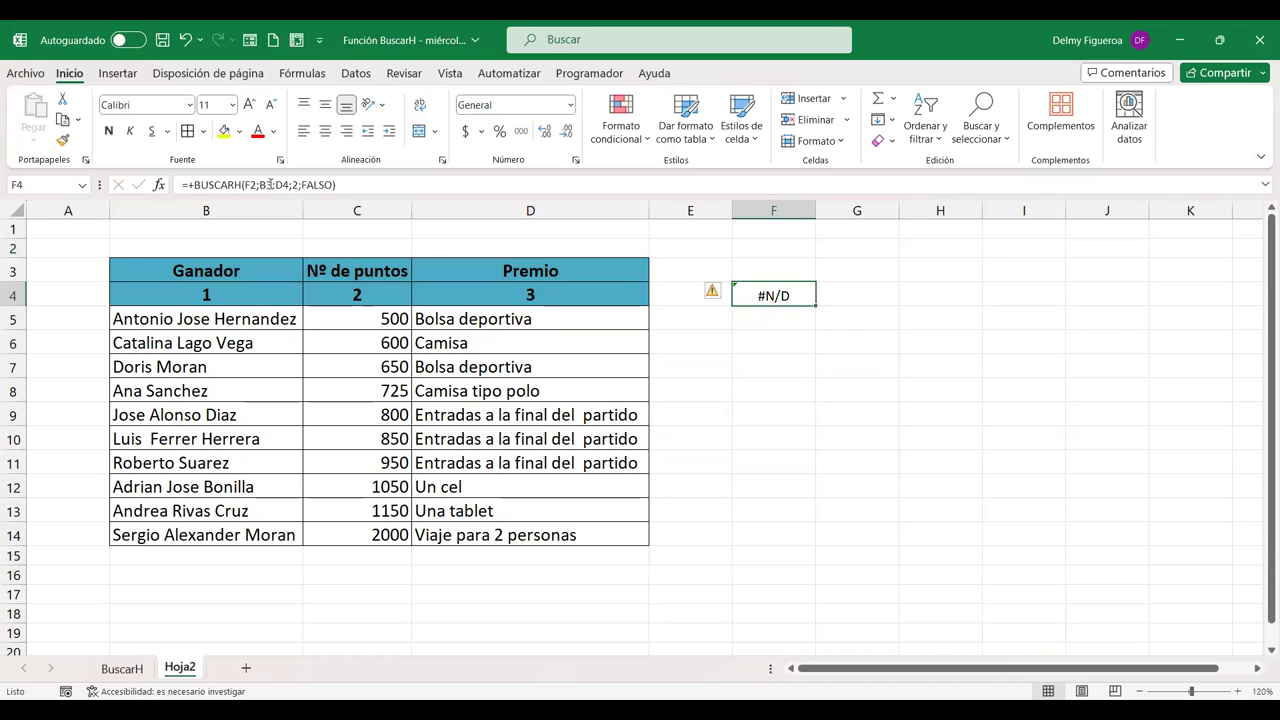
left_click(764, 247)
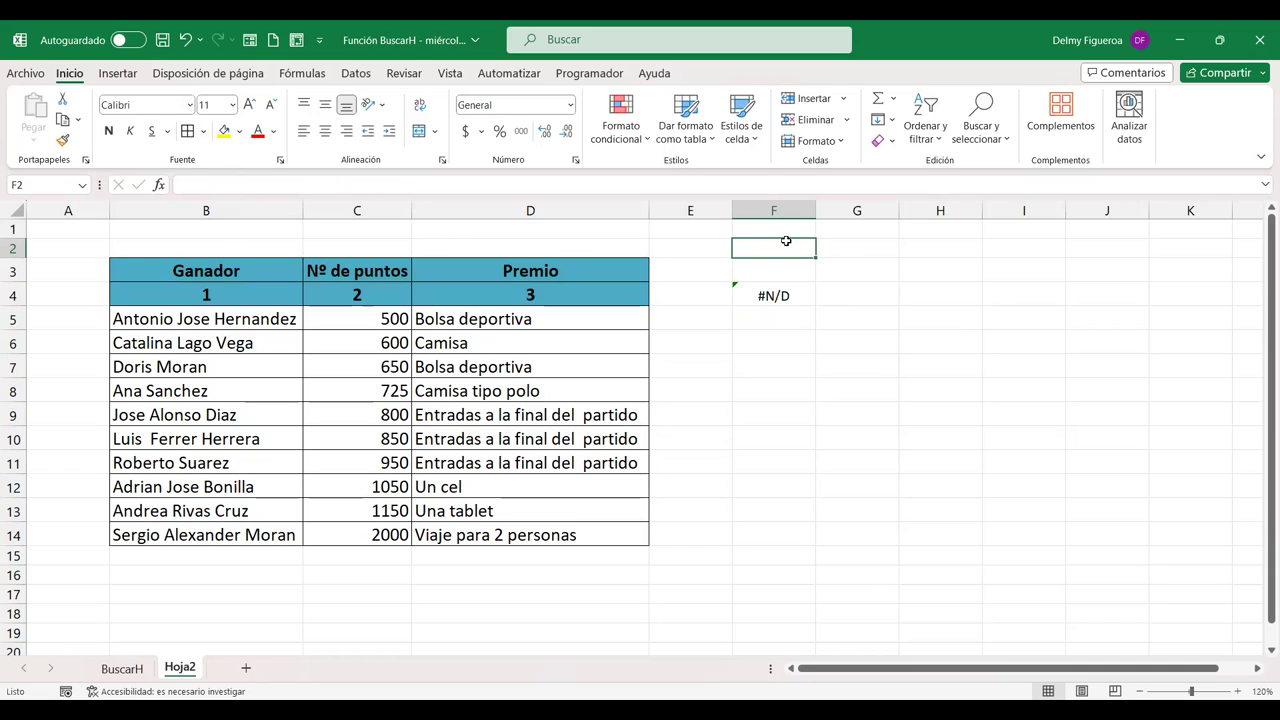
- Add a Lista validation sourced from $B$5:$B$14 to F2 and pick a winner's name from it
left_click(351, 76)
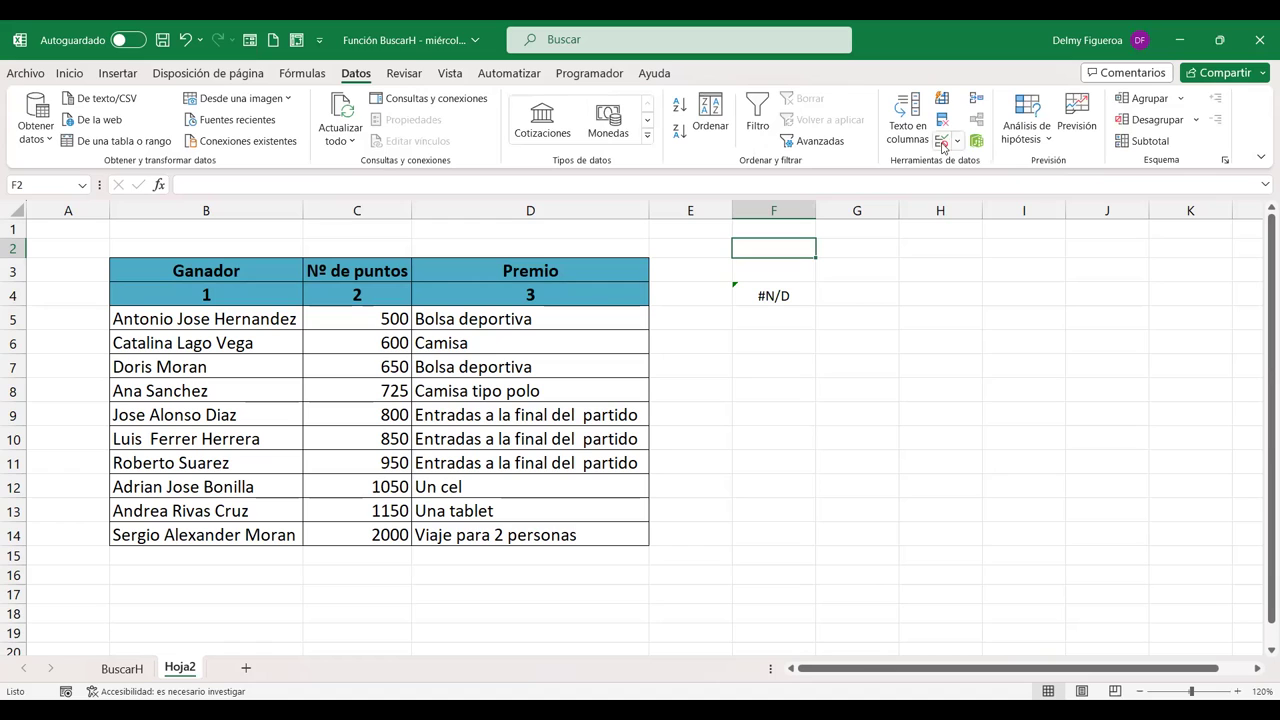
left_click(942, 142)
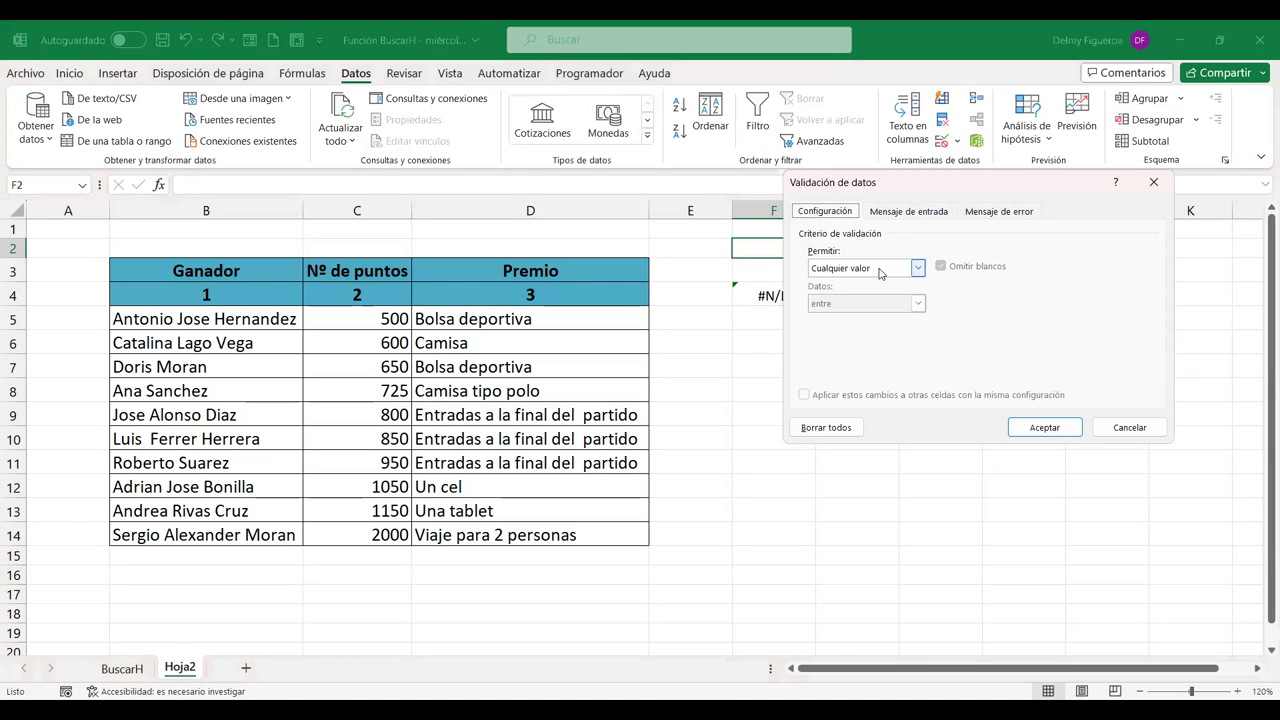
left_click(880, 270)
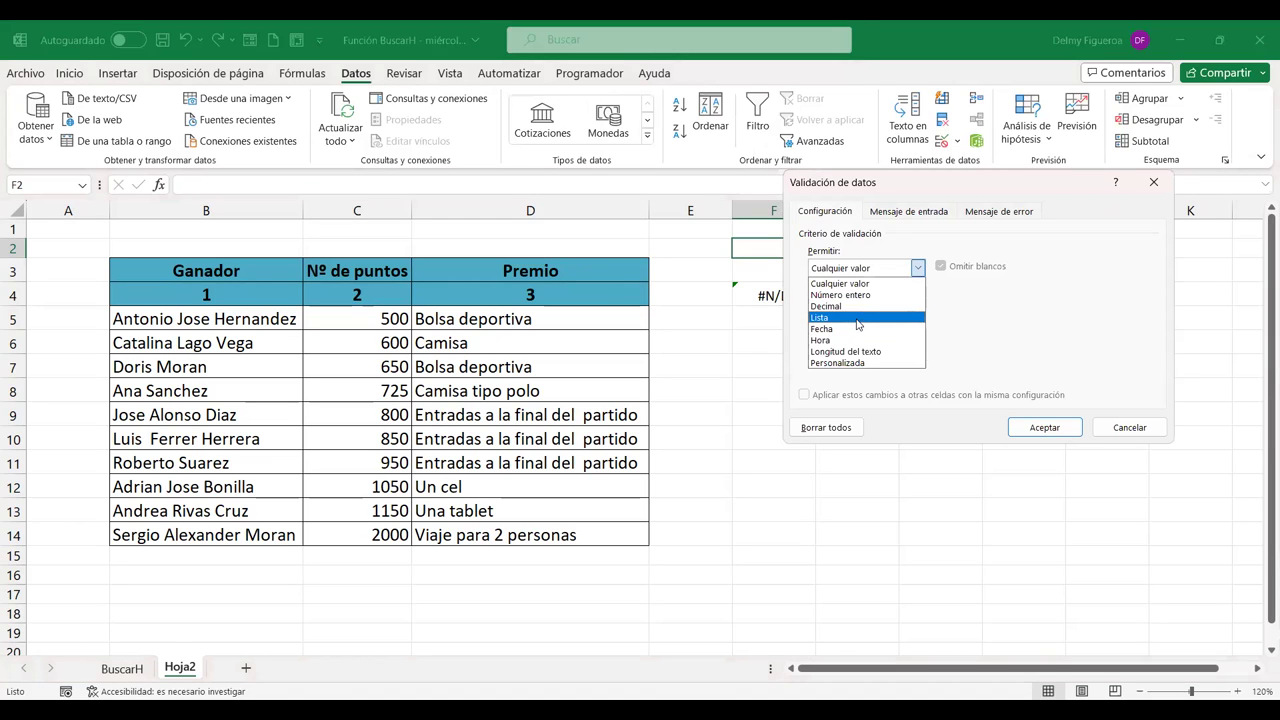
left_click(857, 318)
left_click(234, 320)
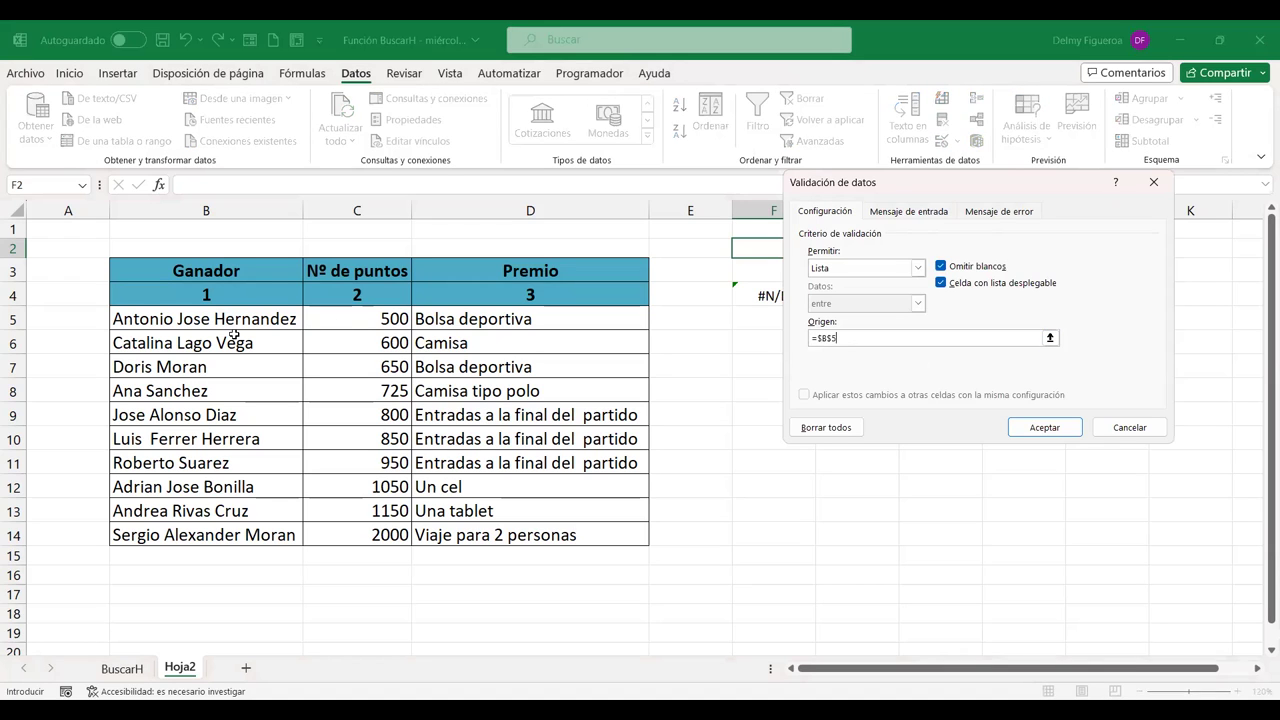
left_click(250, 522, "shift")
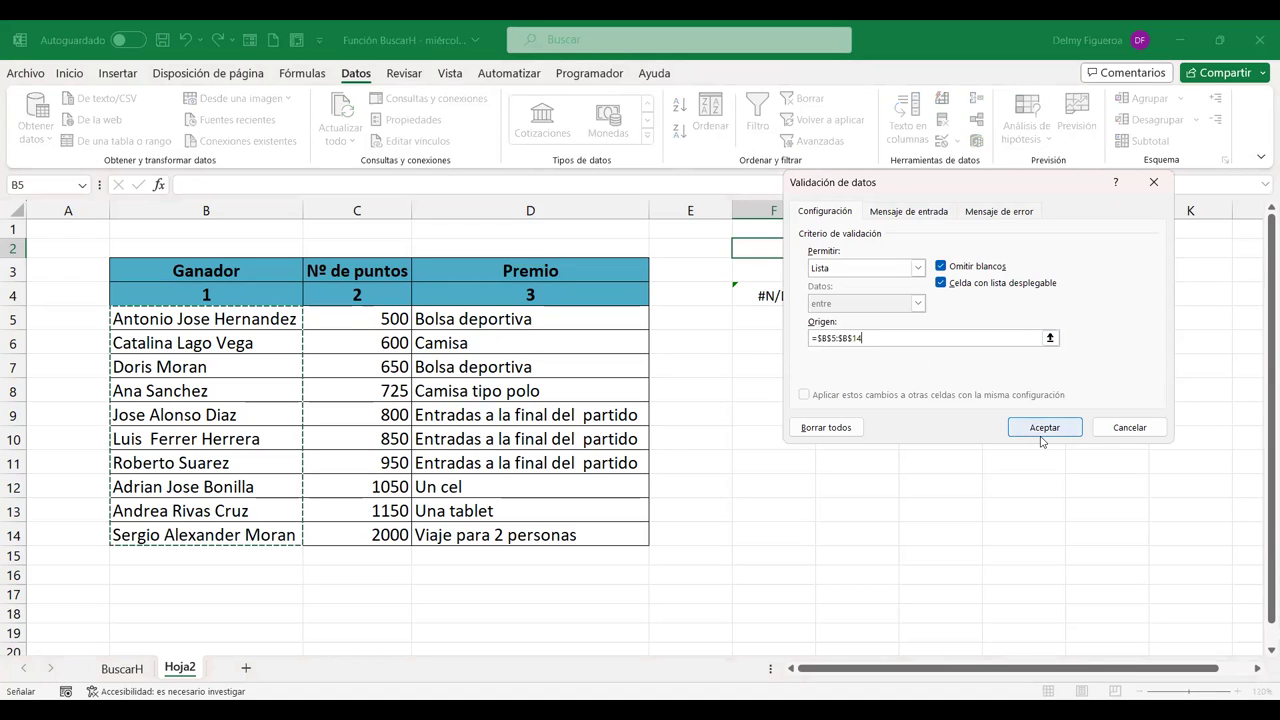
left_click(1036, 430)
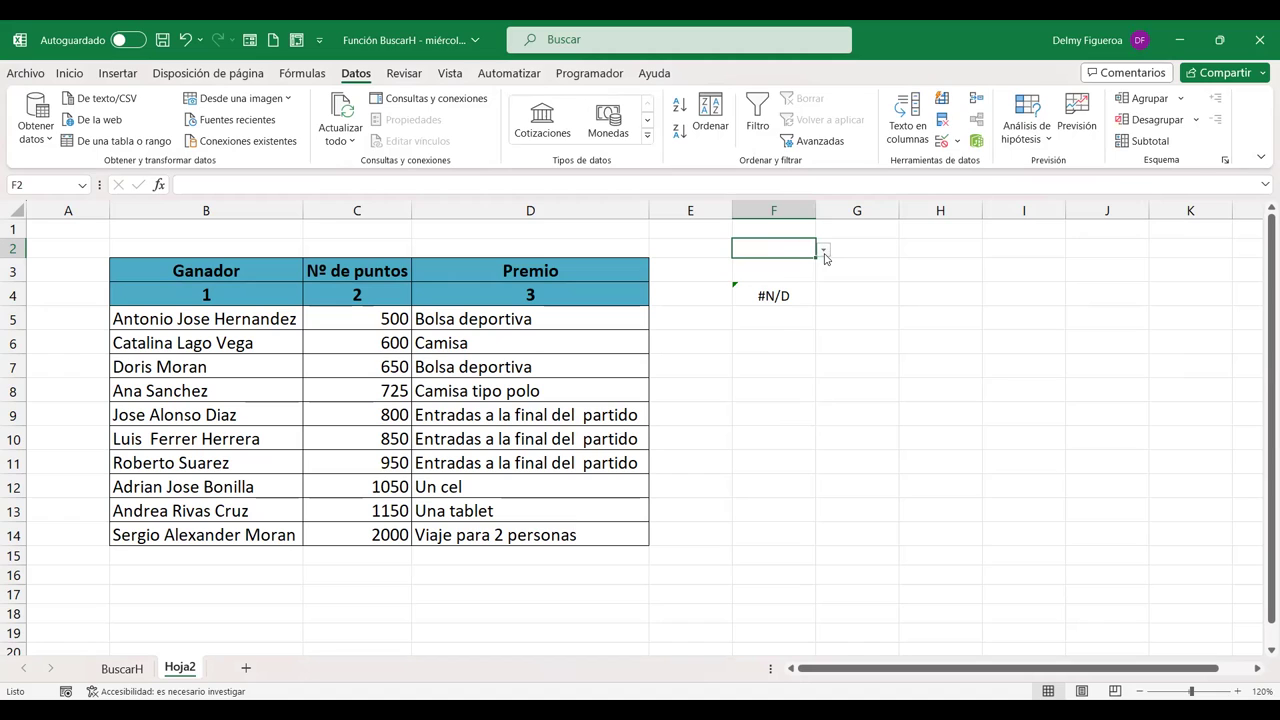
left_click(824, 252)
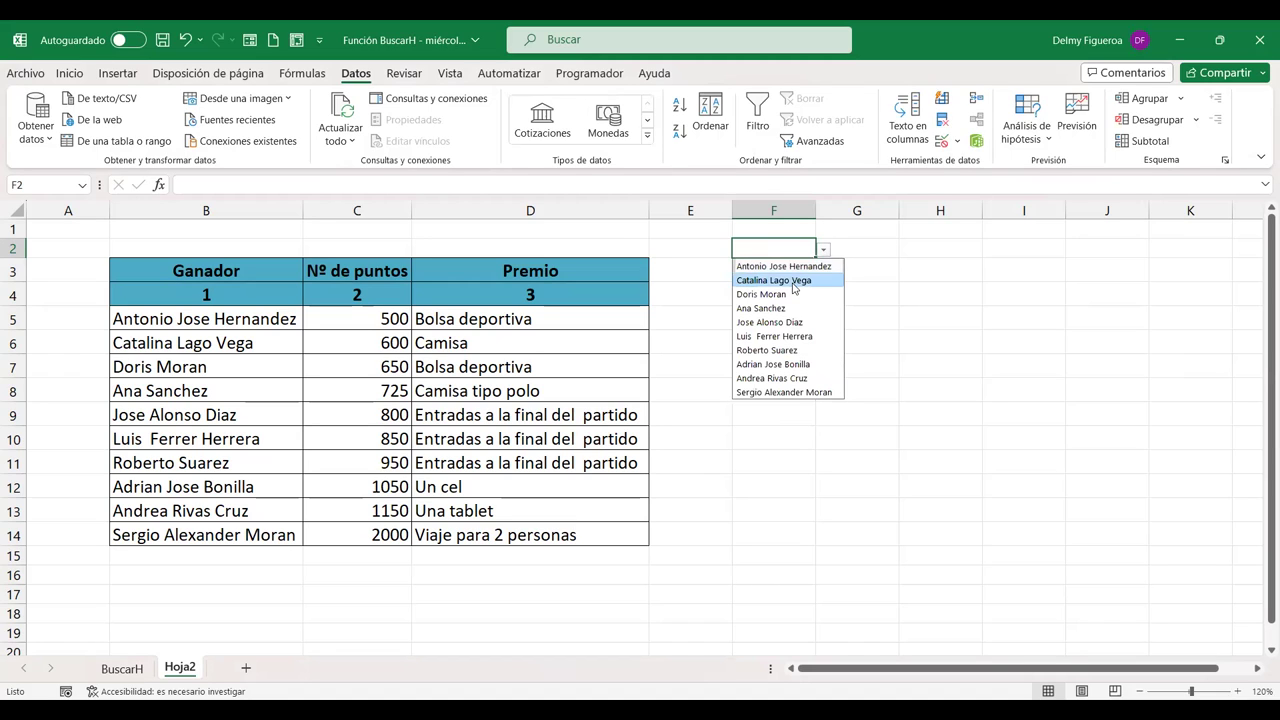
left_click(795, 282)
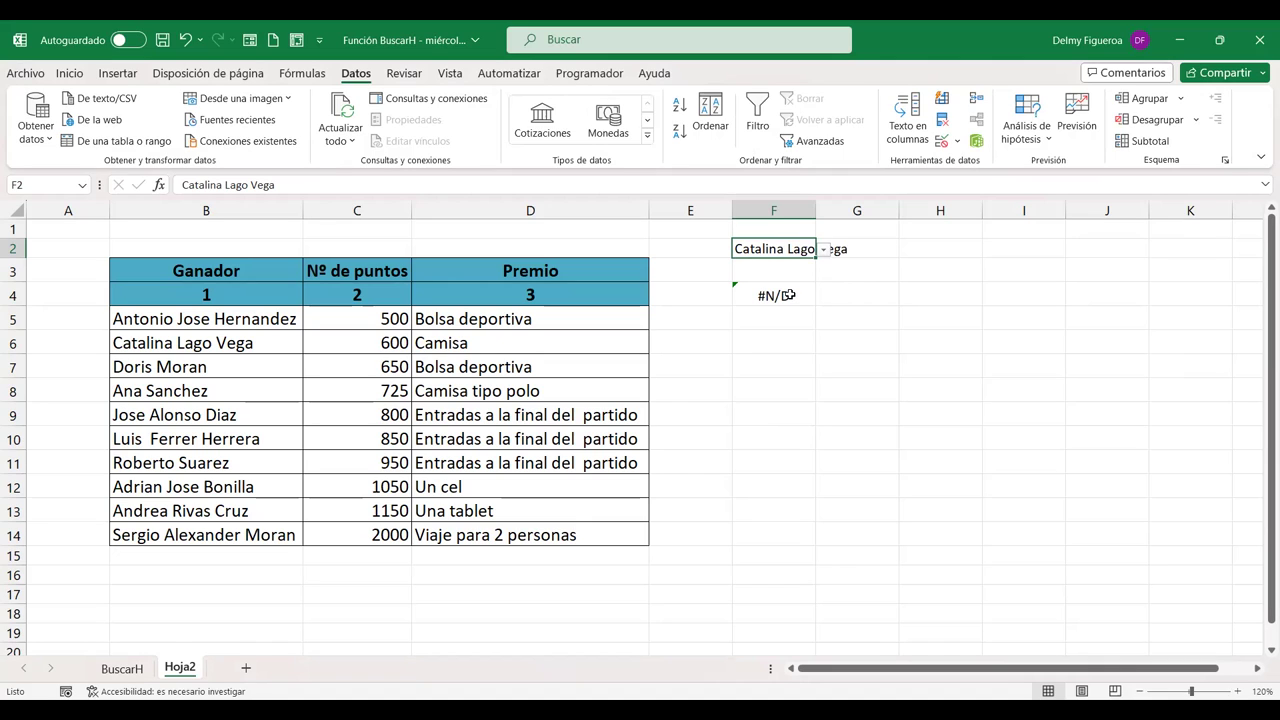
- Review F4's BUSCARH formula in edit mode and confirm it unchanged
left_click(787, 297)
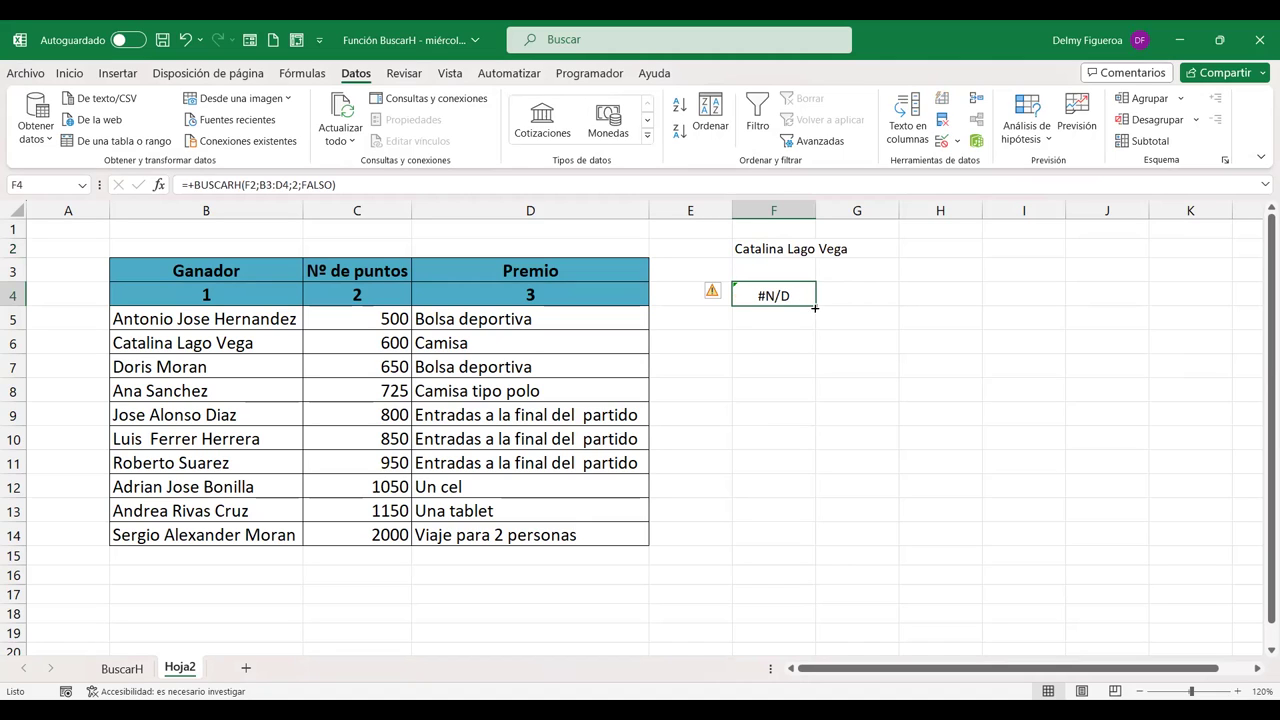
double_click(795, 290)
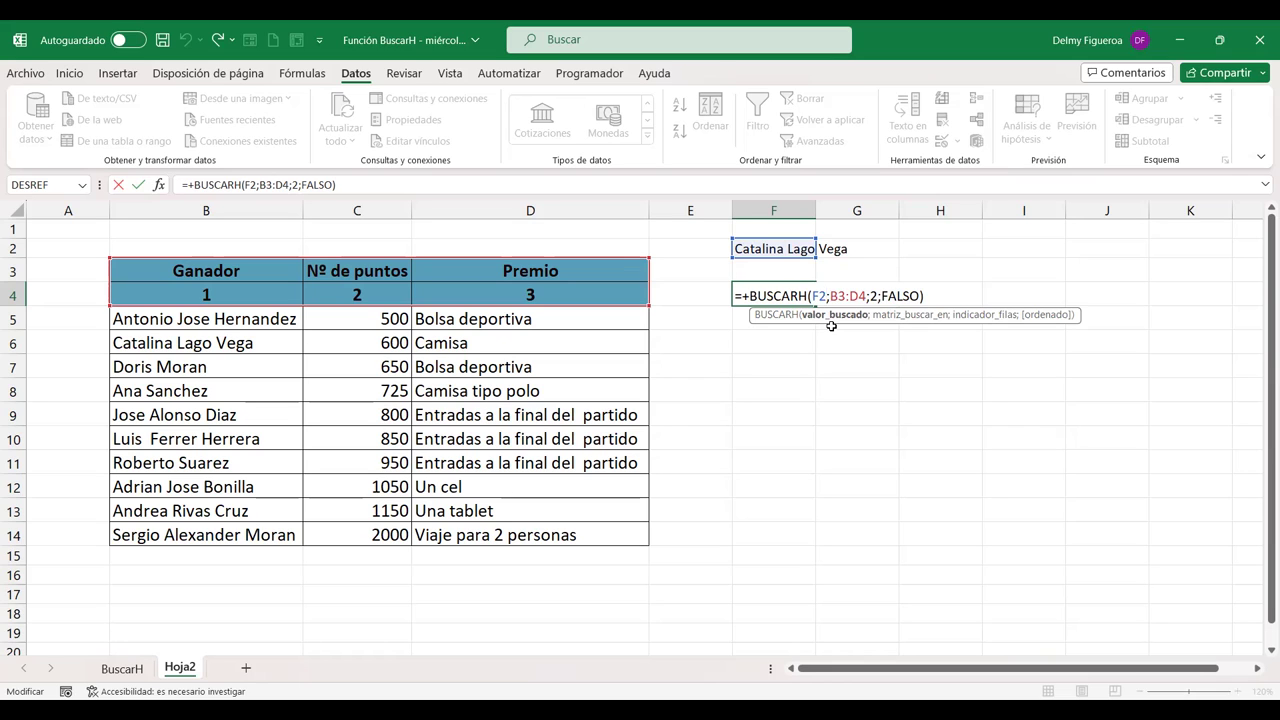
key("Return")
double_click(788, 294)
left_click_drag(930, 298, 749, 294)
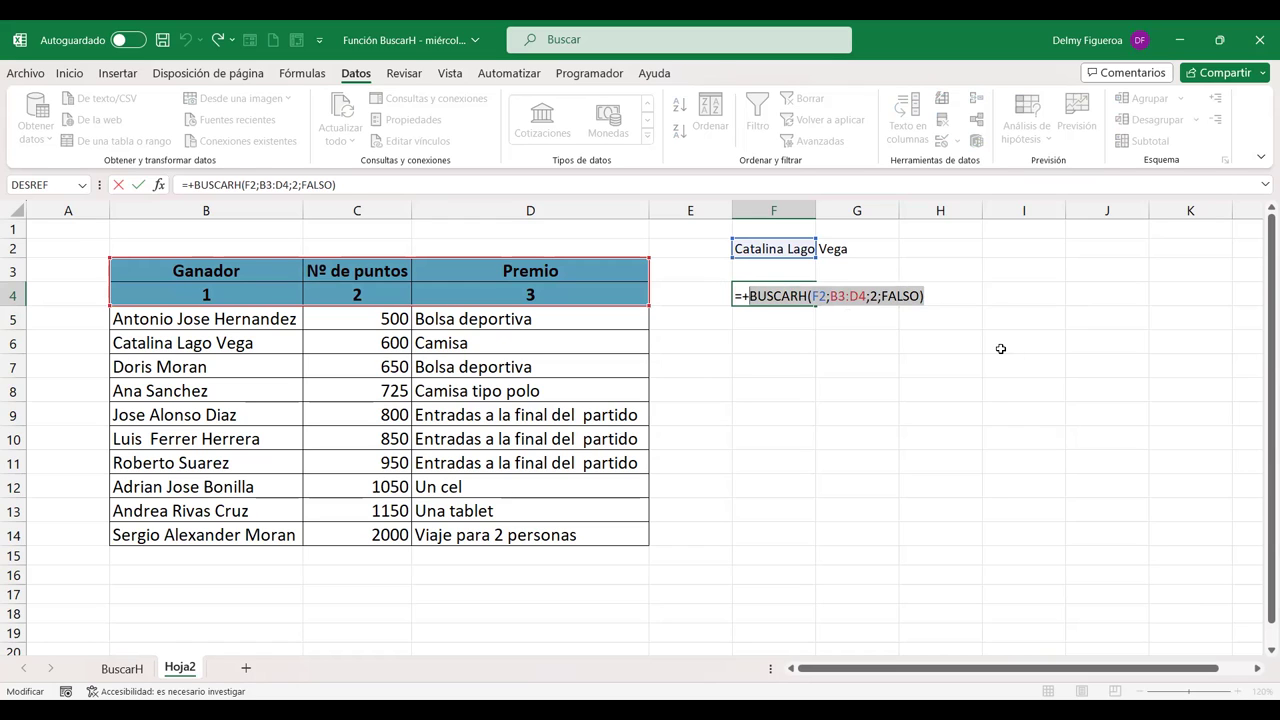
key("Return")
- Check the BUSCARV formula in H8 on the BuscarH sheet, then return to Hoja2
left_click(122, 668)
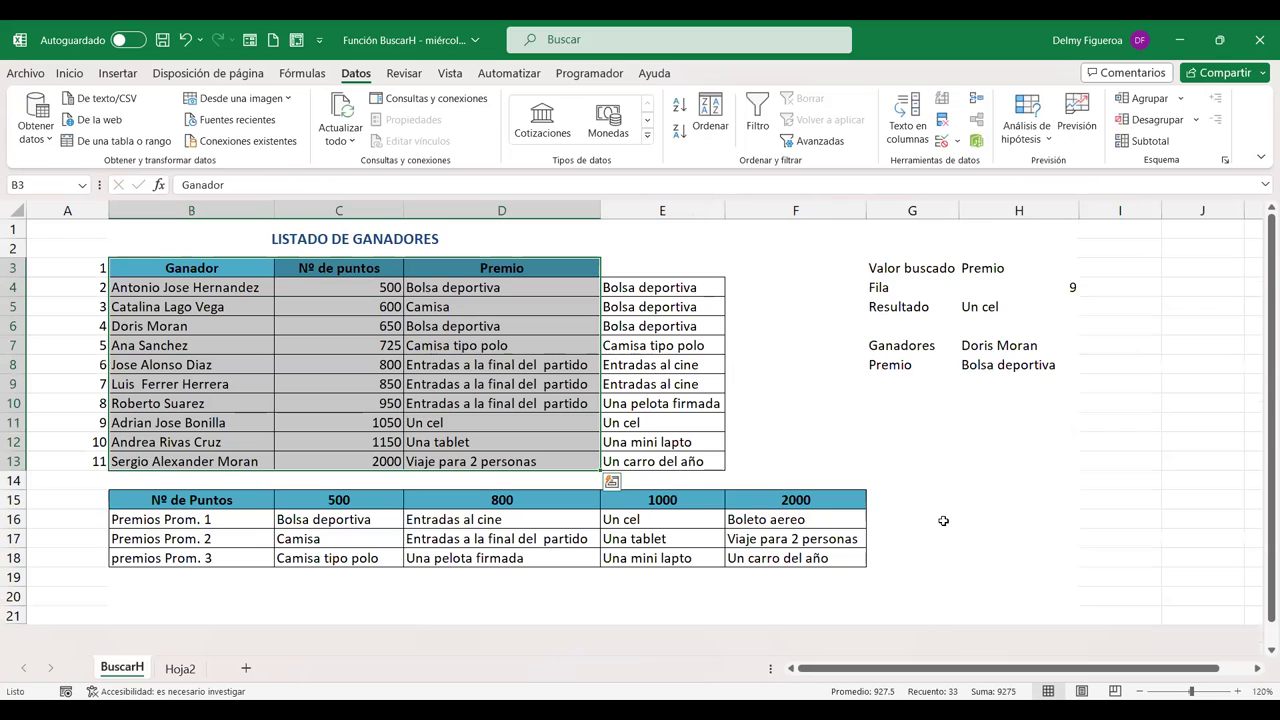
left_click(1000, 365)
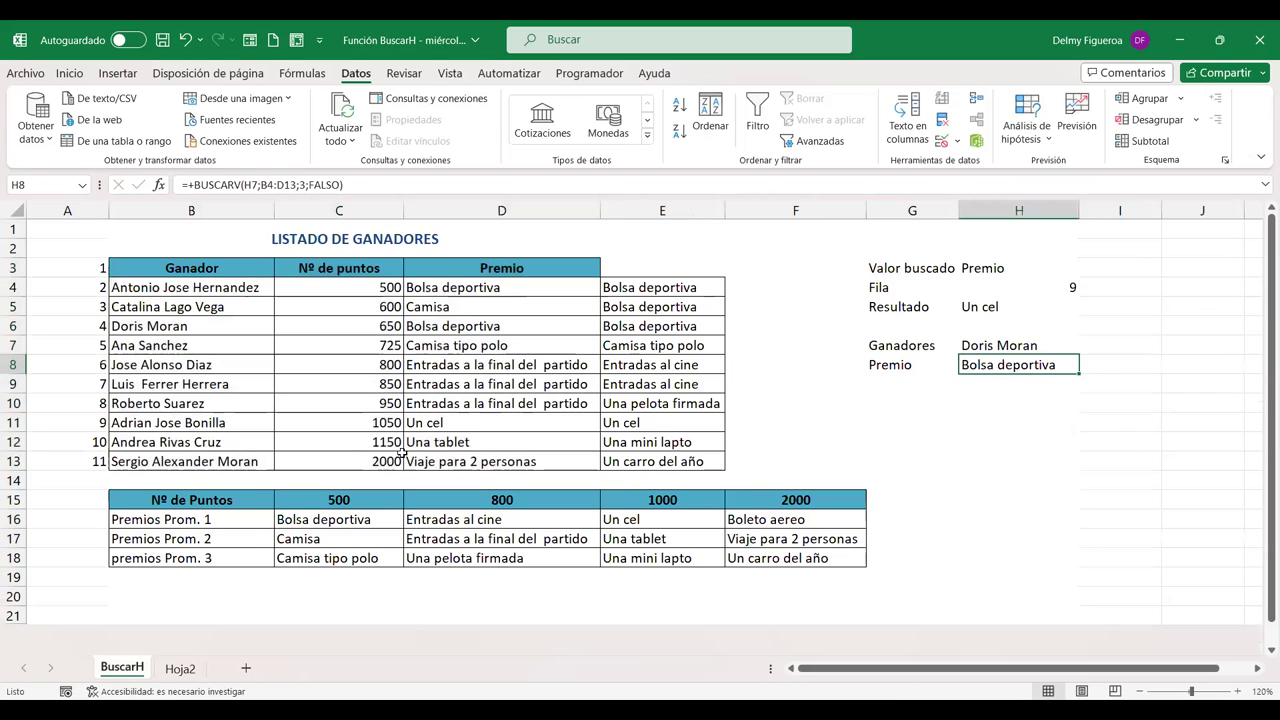
left_click(180, 668)
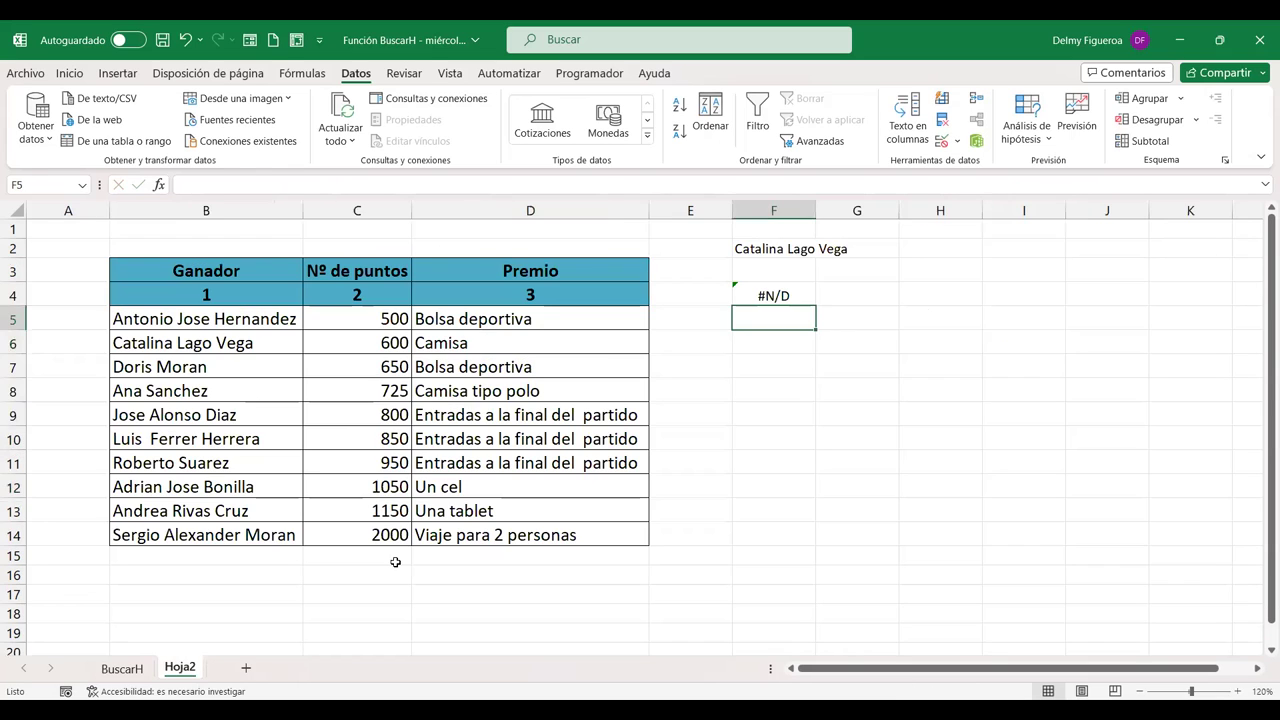
- Re-inspect F4's BUSCARH formula and its F2 lookup argument, leaving it unchanged
double_click(796, 294)
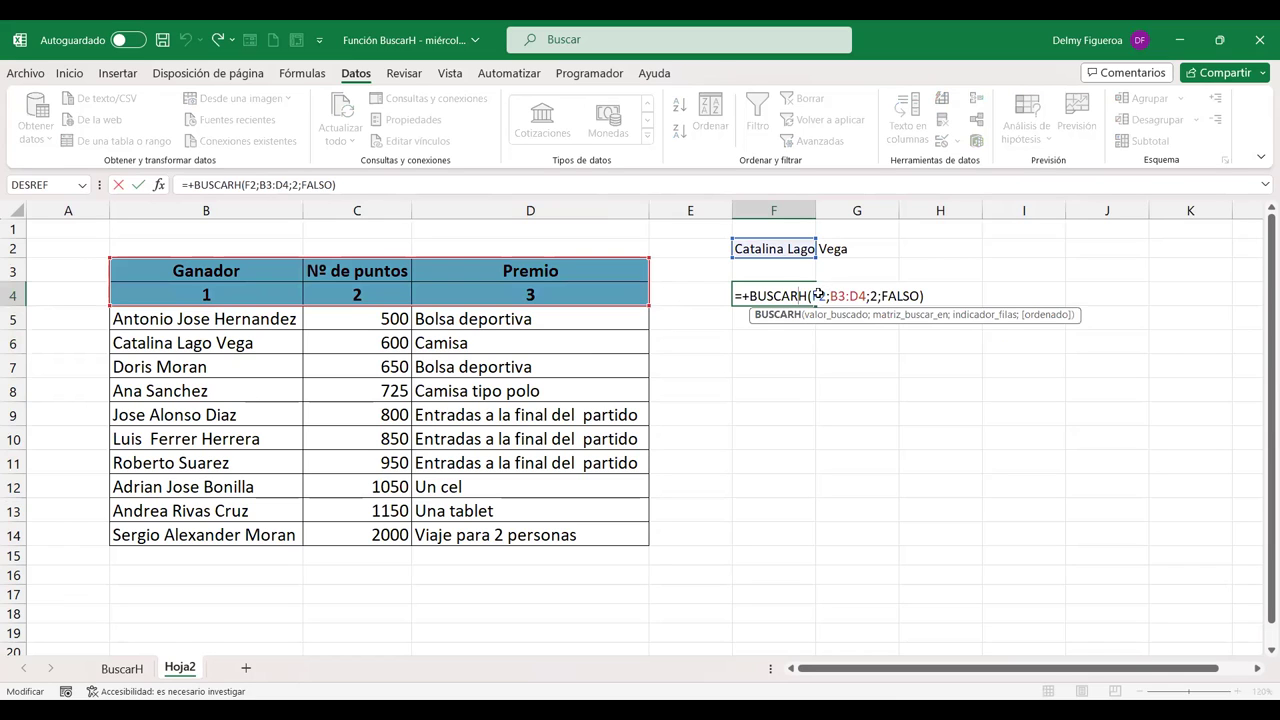
key("Return")
left_click(779, 252)
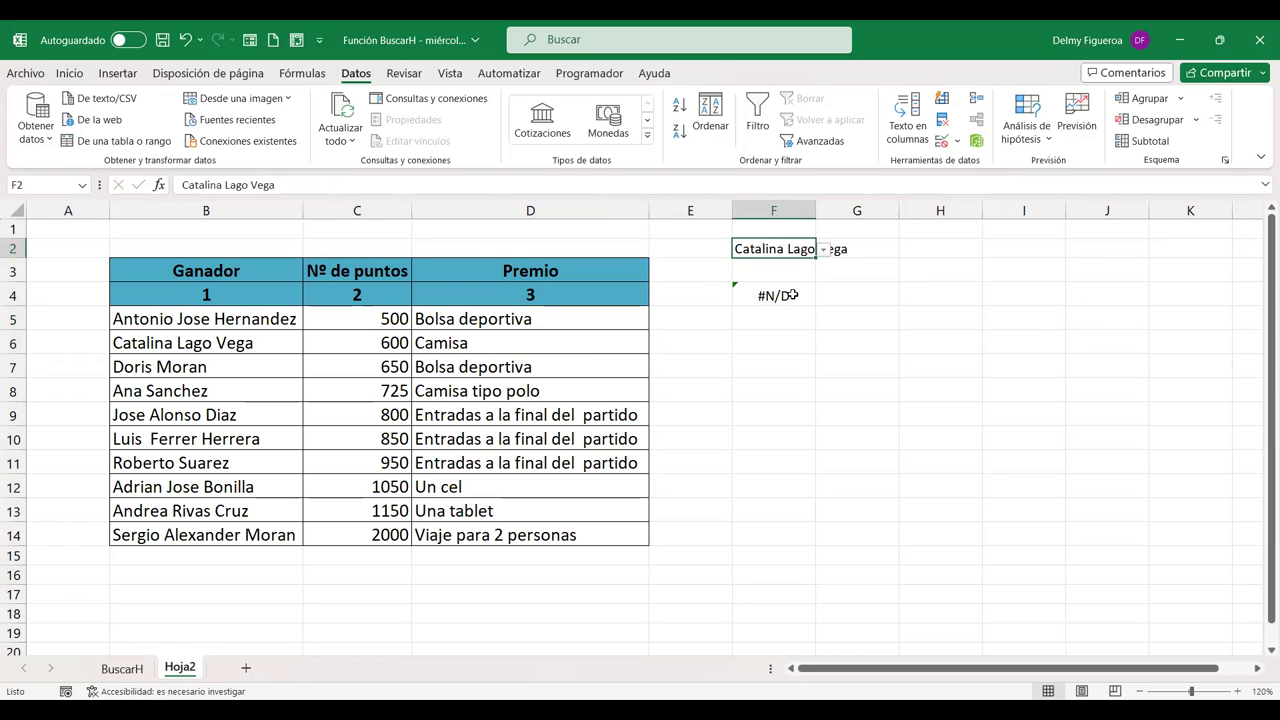
double_click(794, 294)
double_click(794, 294)
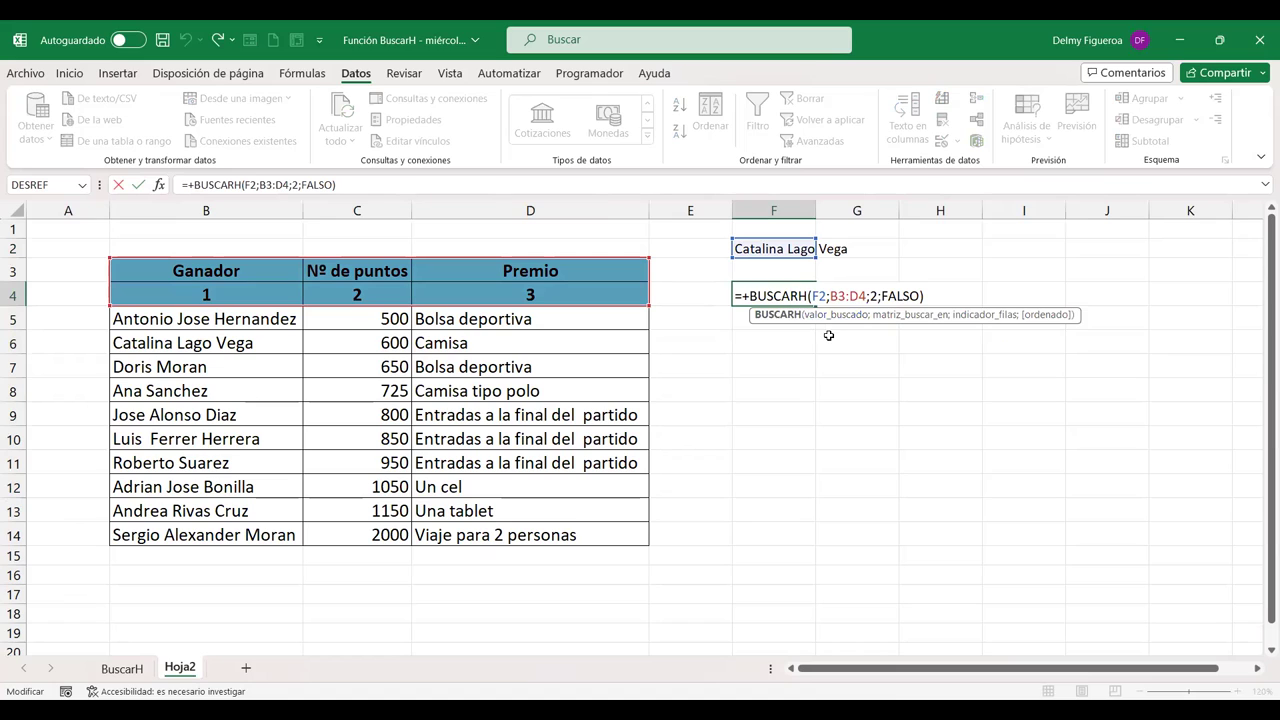
left_click(812, 296)
key("Return")
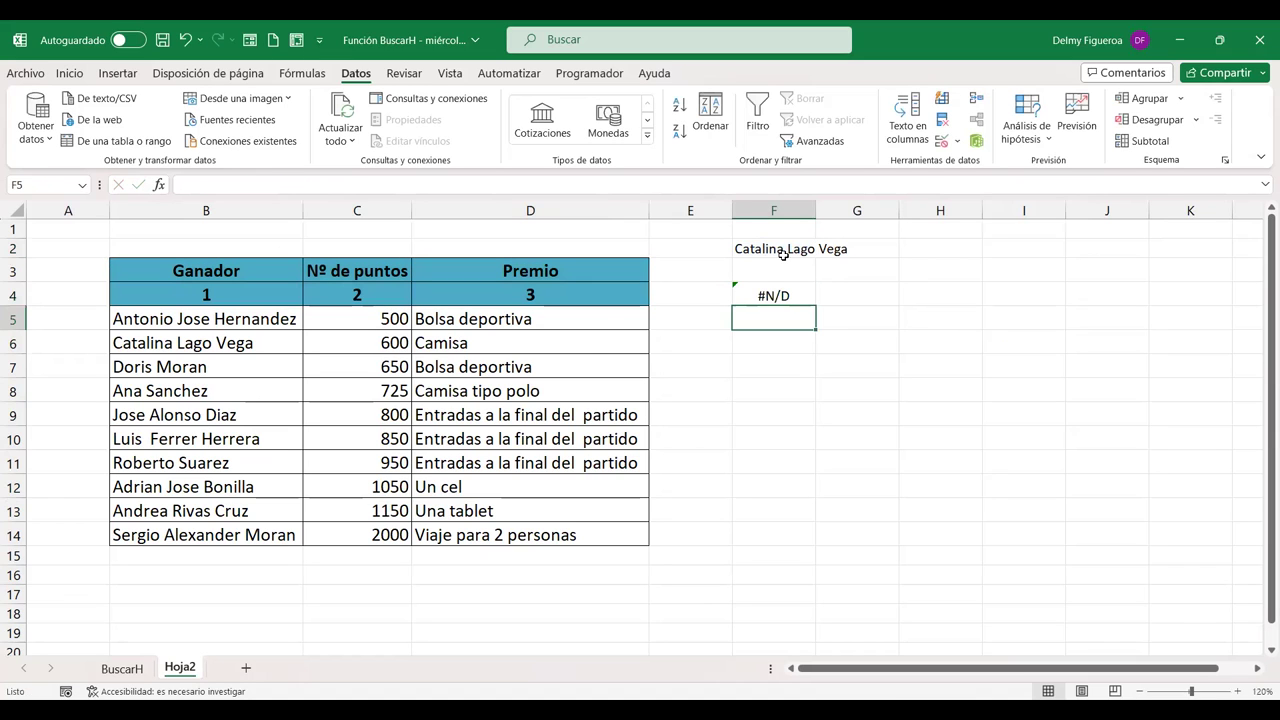
- Change F2's validation list source to the headers in B3:D3
left_click(774, 245)
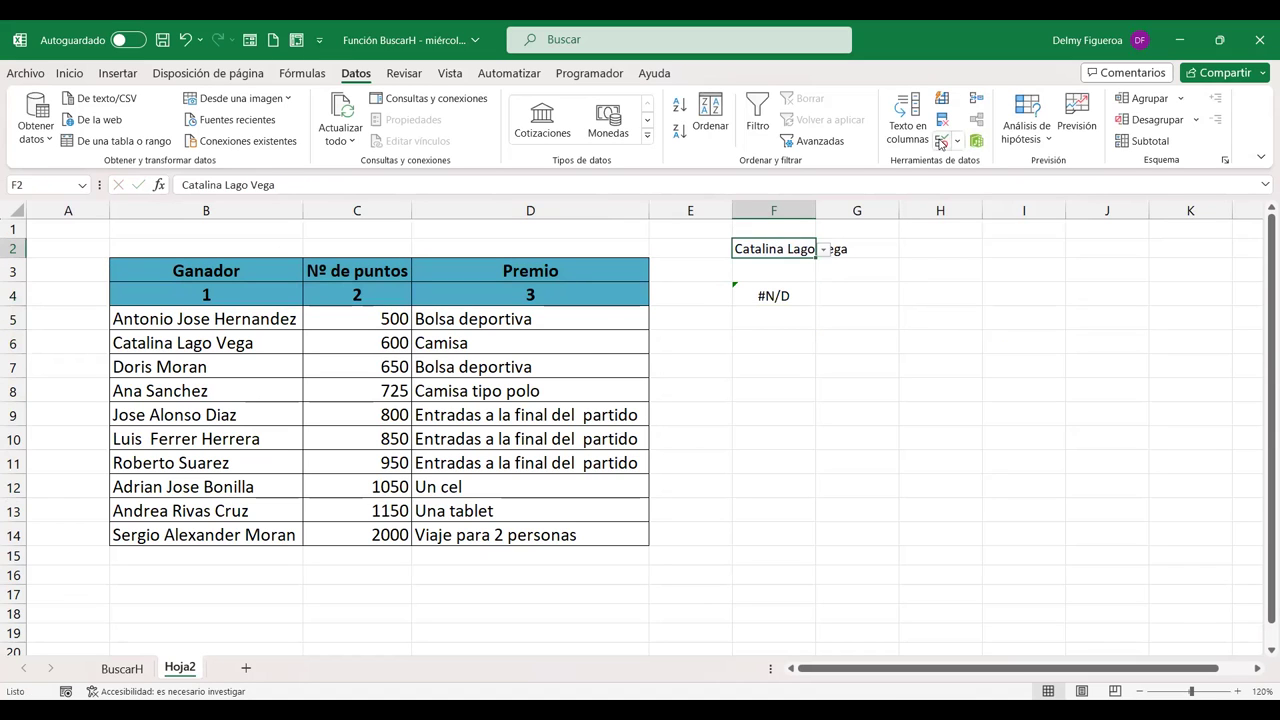
left_click(941, 143)
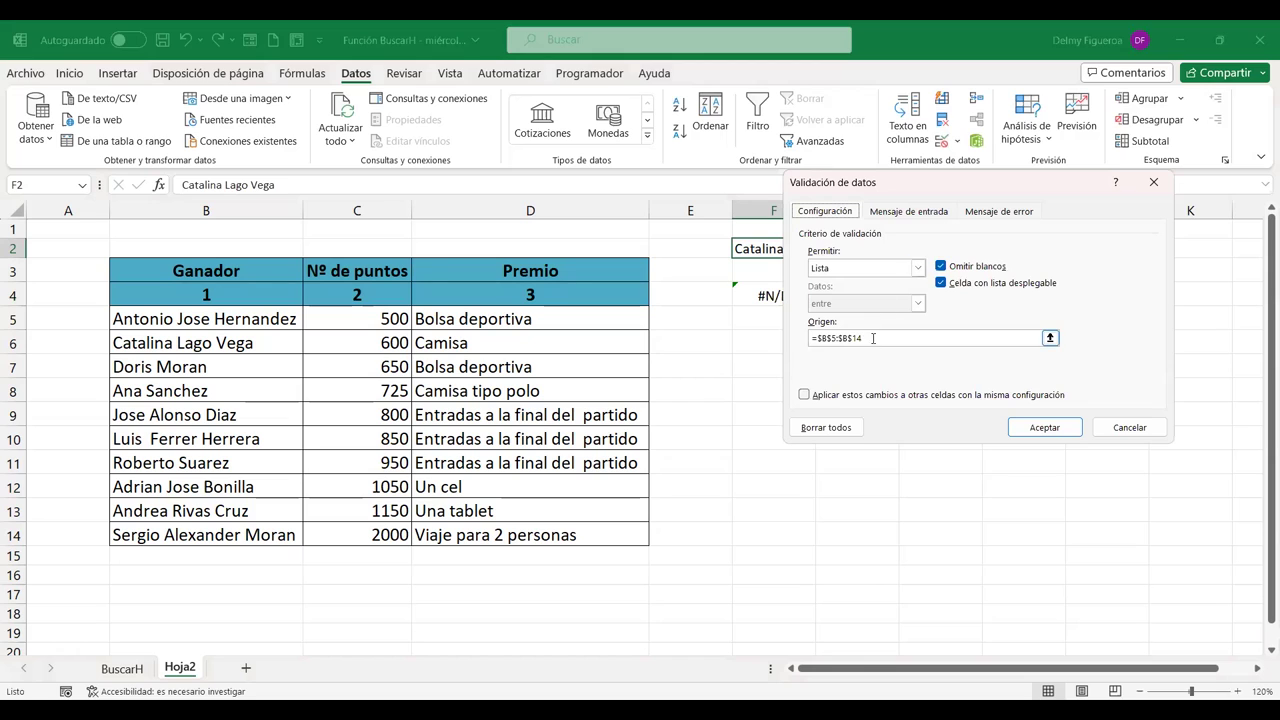
key("BackSpace")
key("BackSpace")
key("BackSpace")
key("BackSpace")
key("BackSpace")
key("BackSpace")
key("BackSpace")
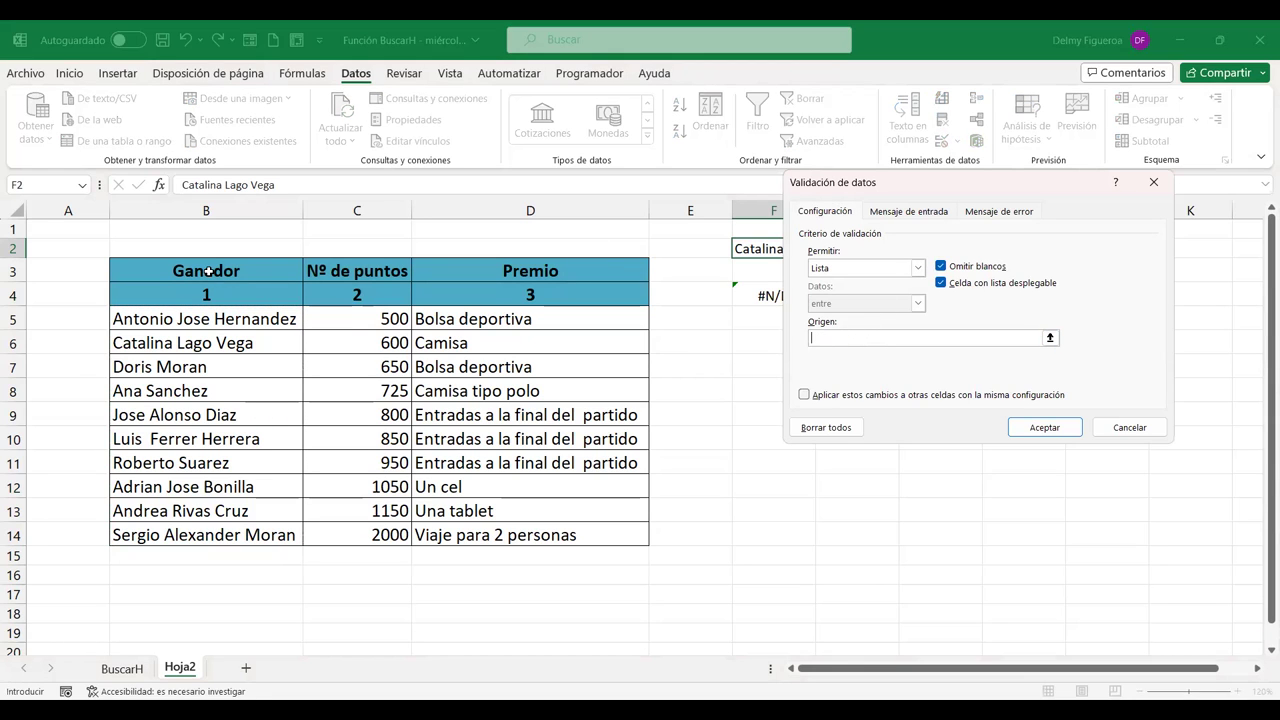
left_click_drag(206, 270, 614, 283)
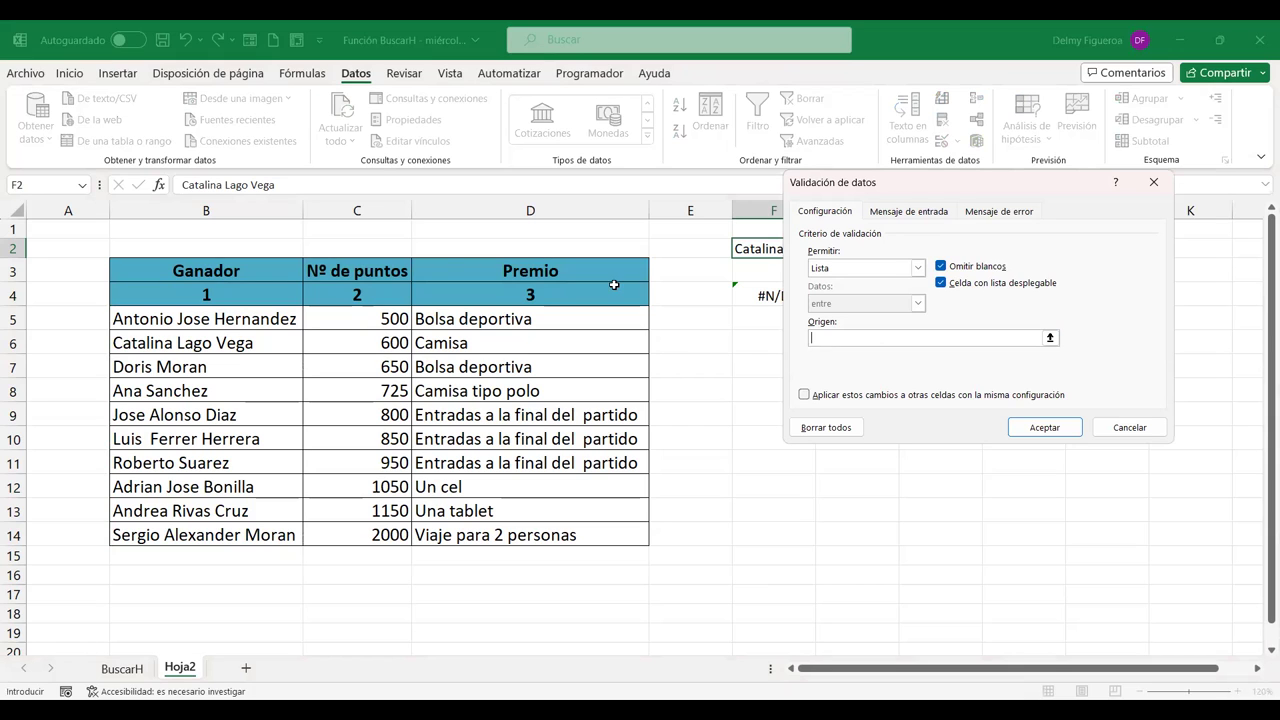
left_click(1046, 427)
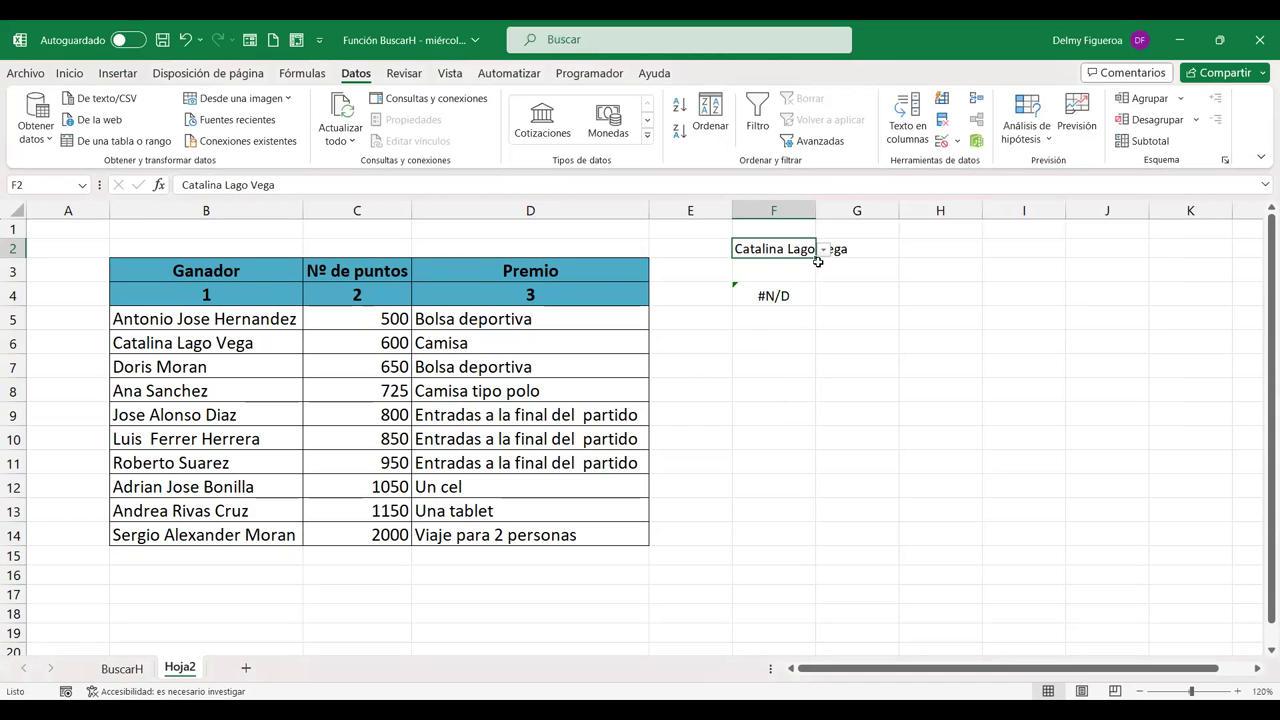
- Try Nº de puntos and Ganador in F2, settling on Premio so F4 returns 3
left_click(824, 249)
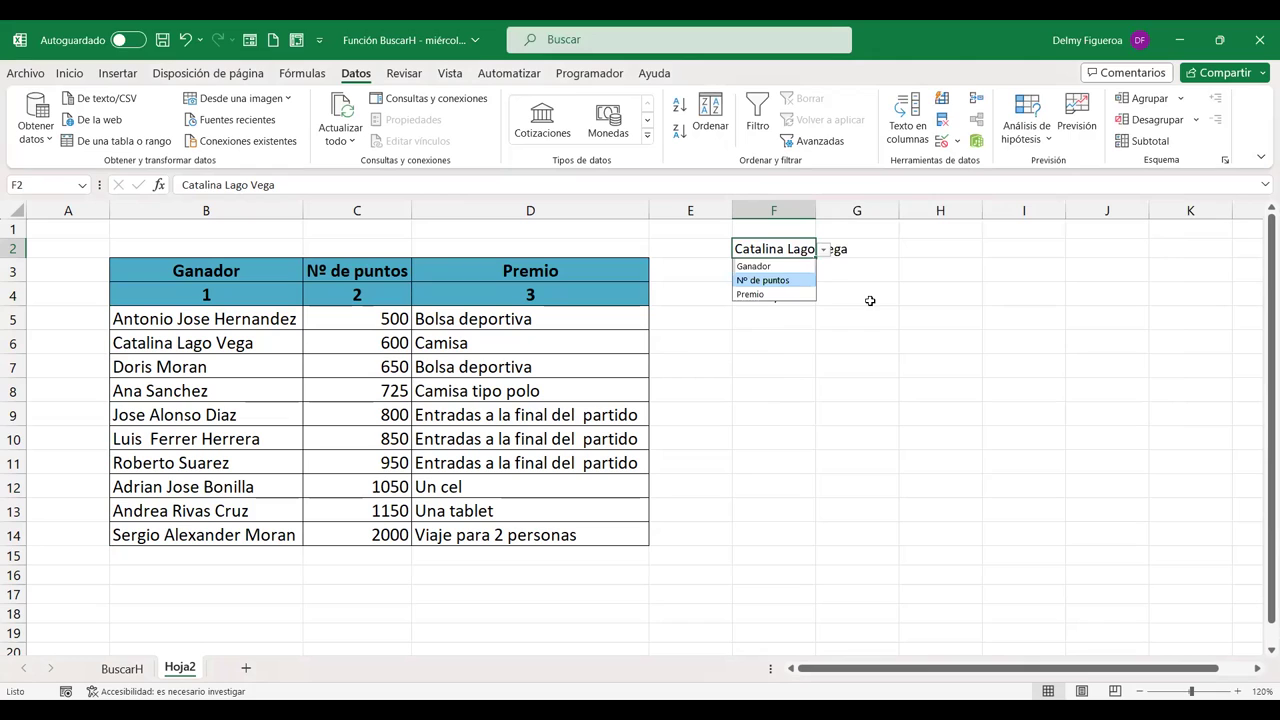
left_click(778, 280)
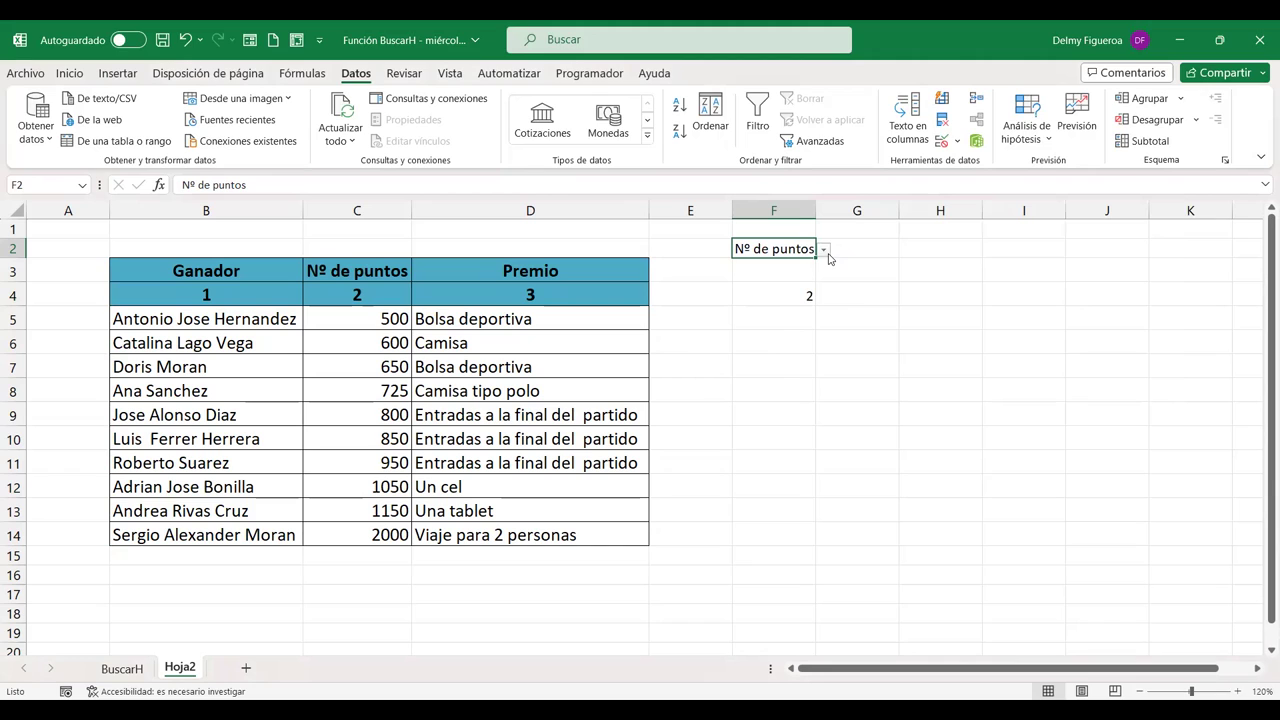
left_click(824, 250)
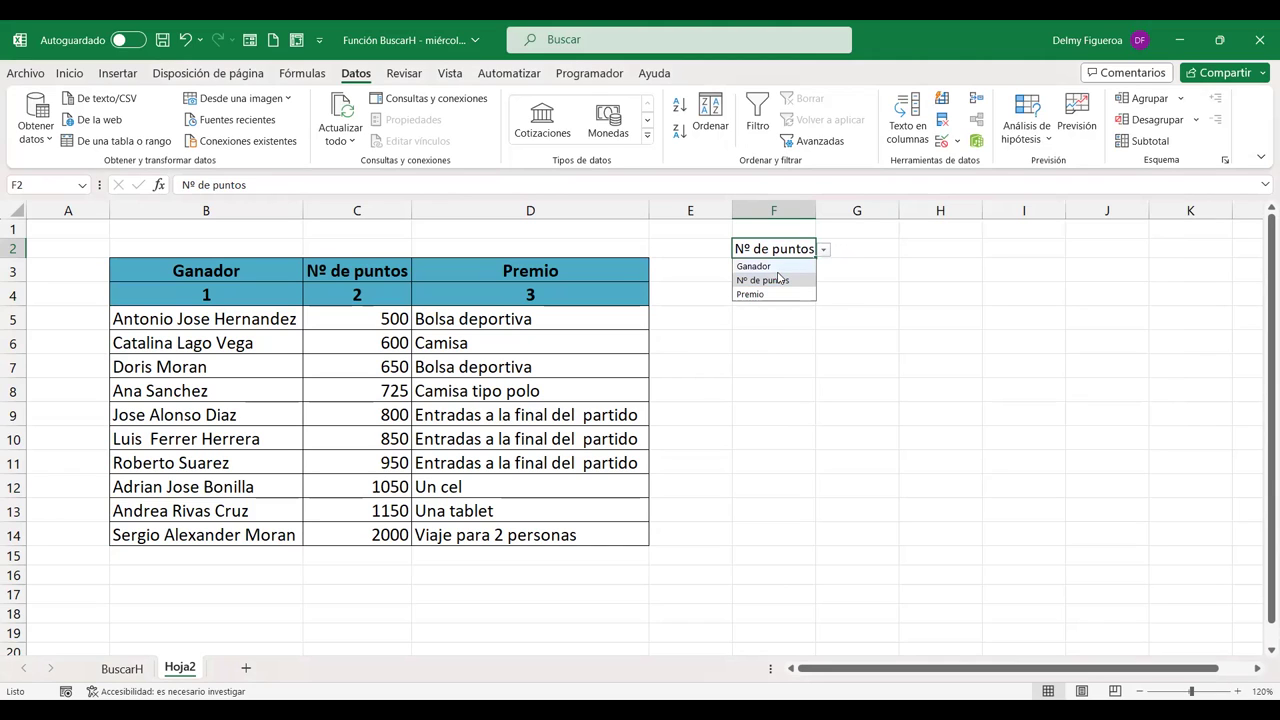
left_click(776, 267)
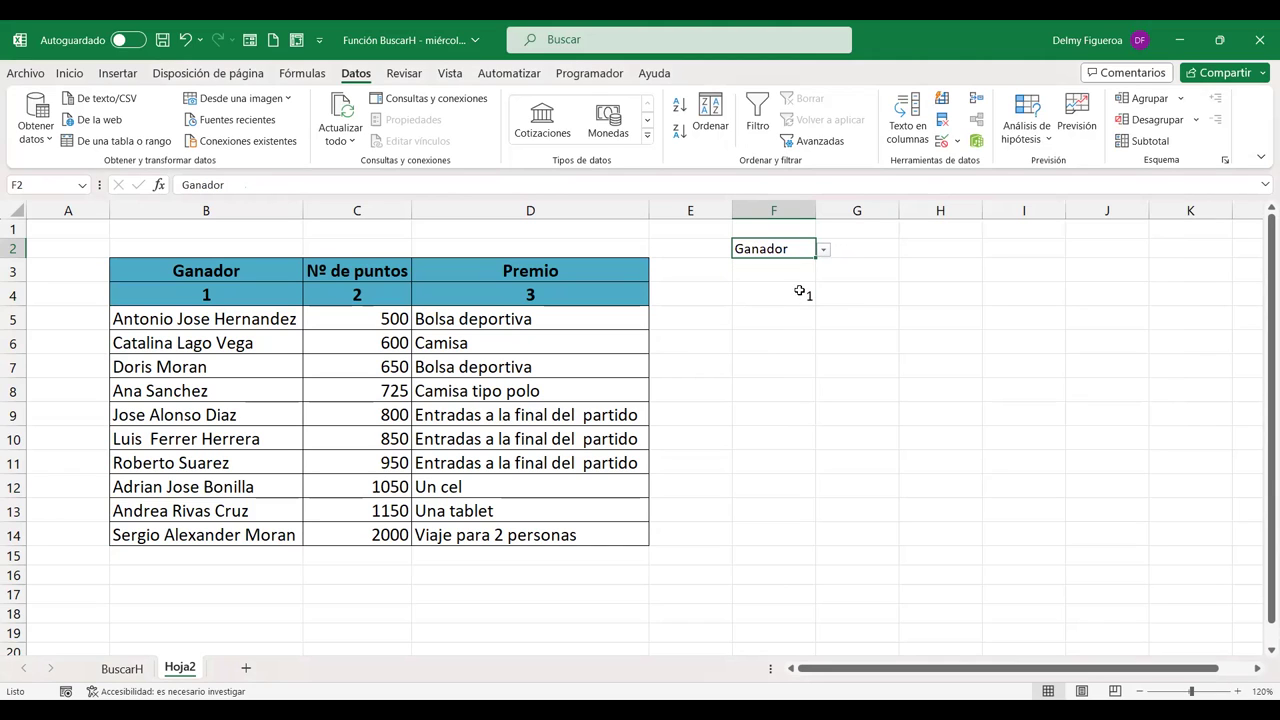
left_click(824, 252)
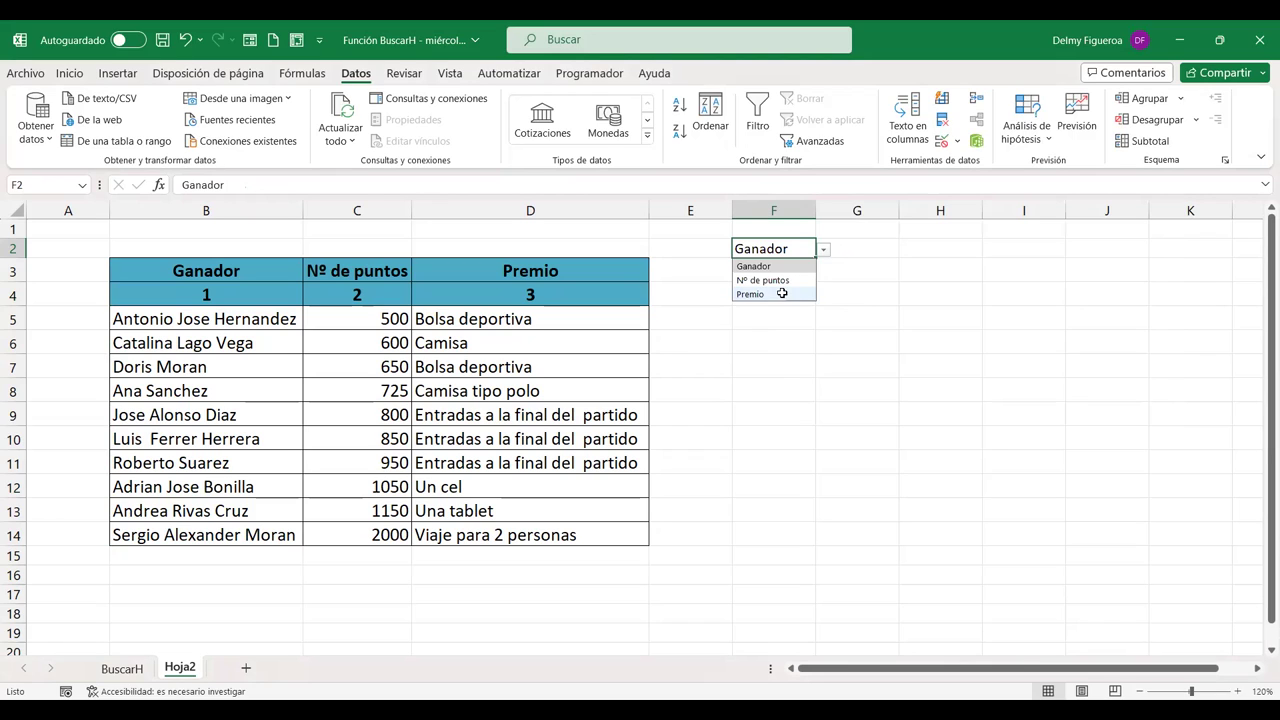
left_click(782, 293)
left_click(782, 293)
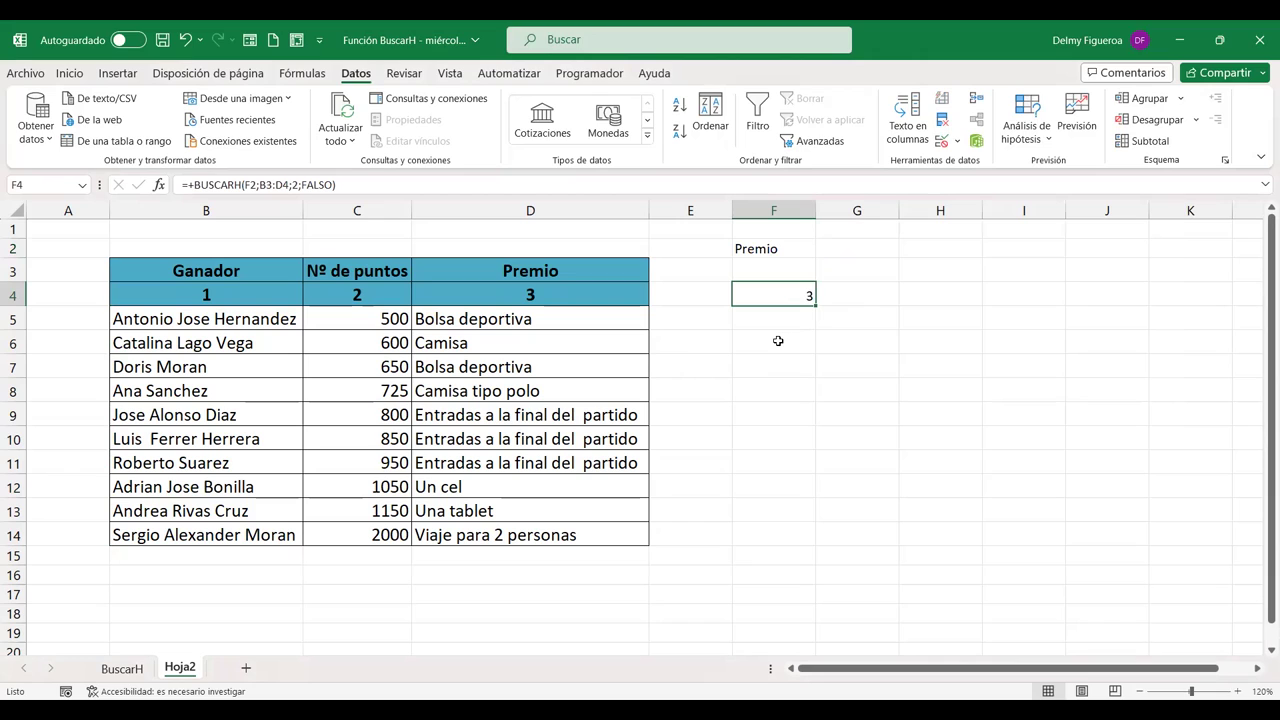
left_click(779, 248)
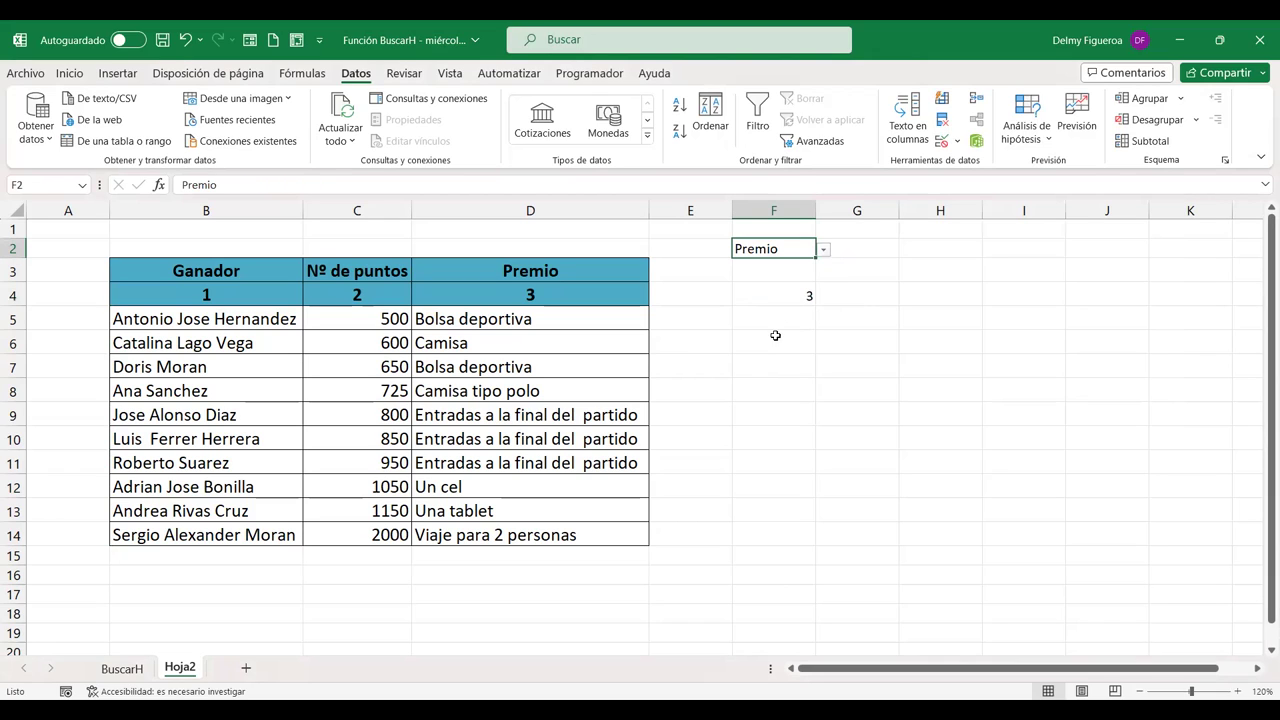
left_click(936, 249)
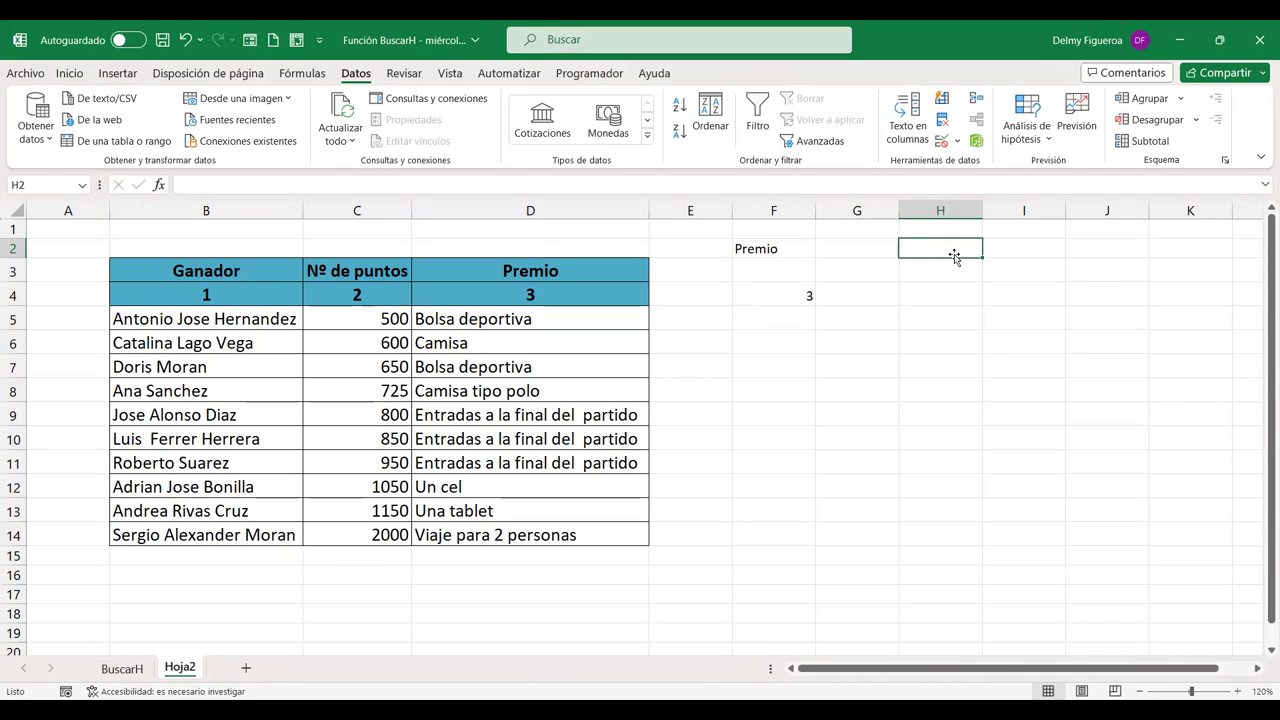
- Give H2 a Lista validation sourced from the winner names in B5:B14
left_click(941, 141)
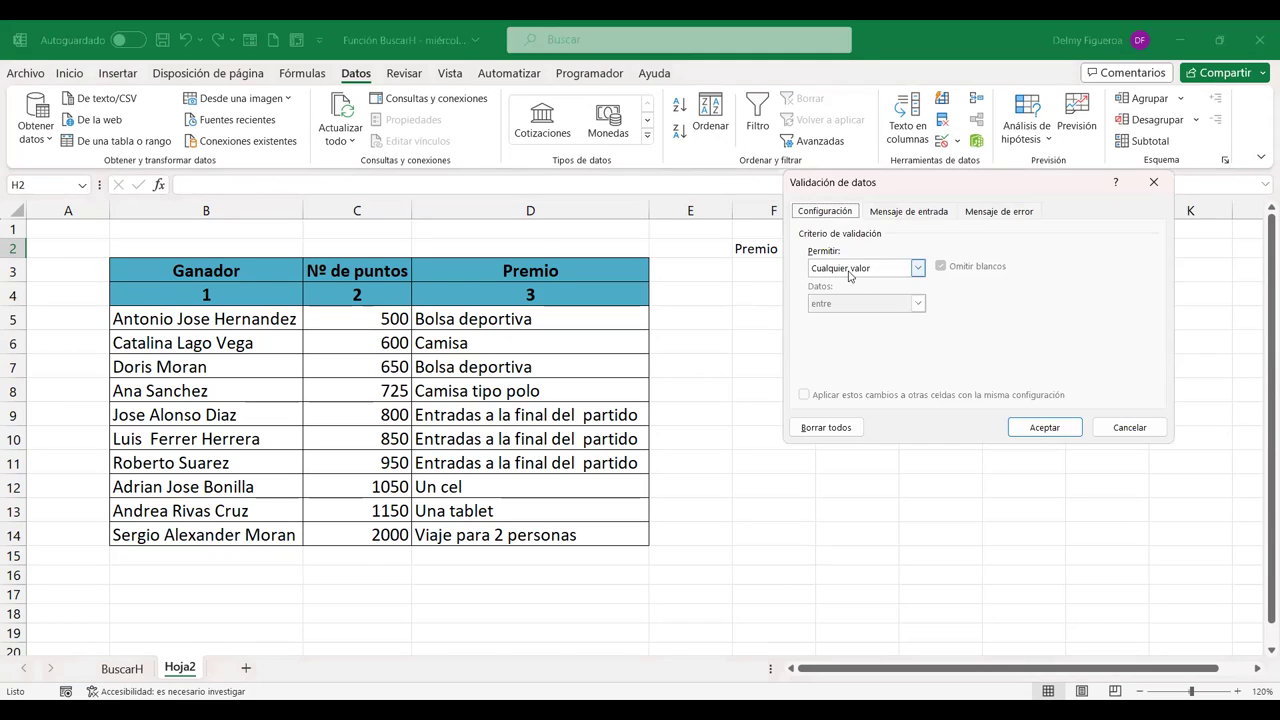
left_click(862, 268)
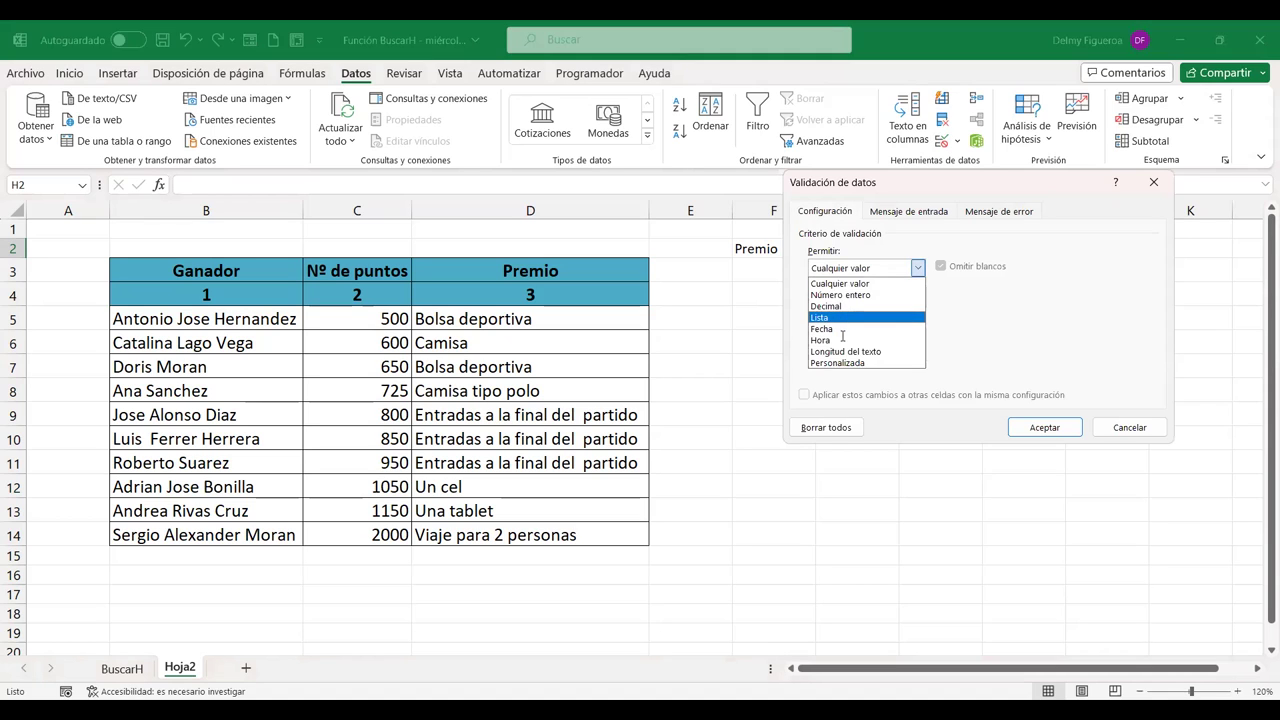
left_click(843, 317)
left_click(188, 320)
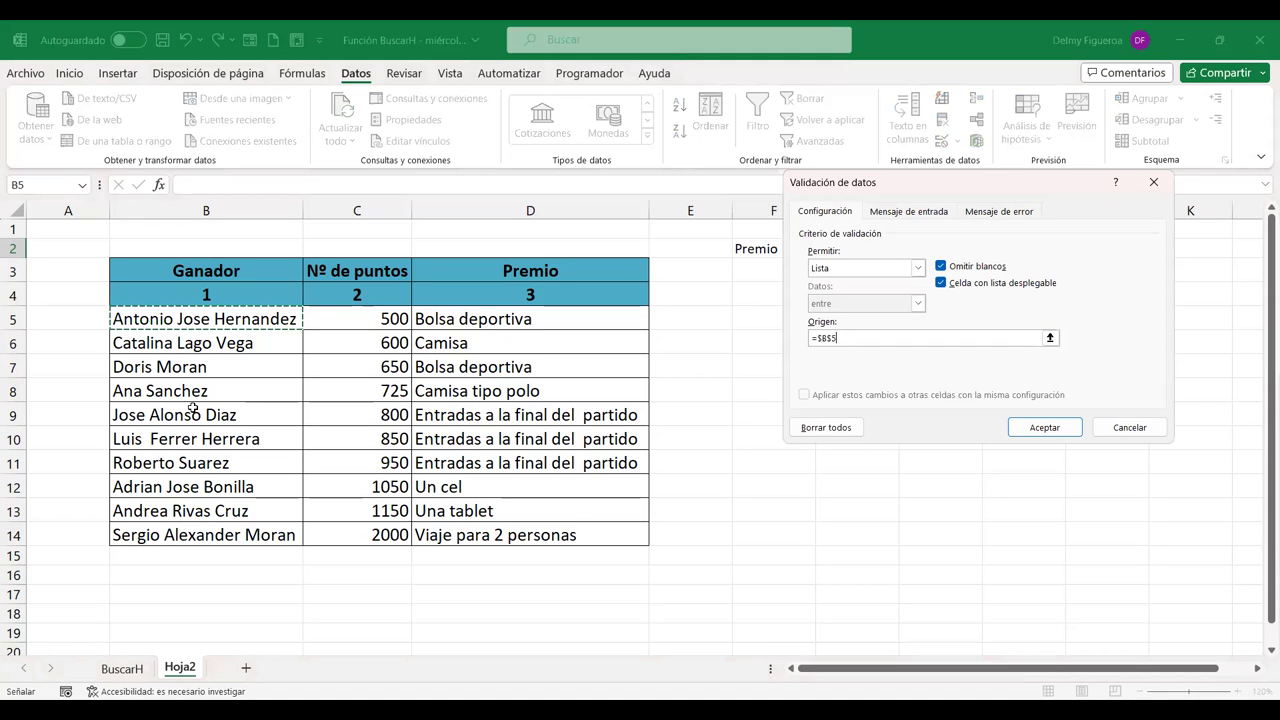
left_click(1041, 428)
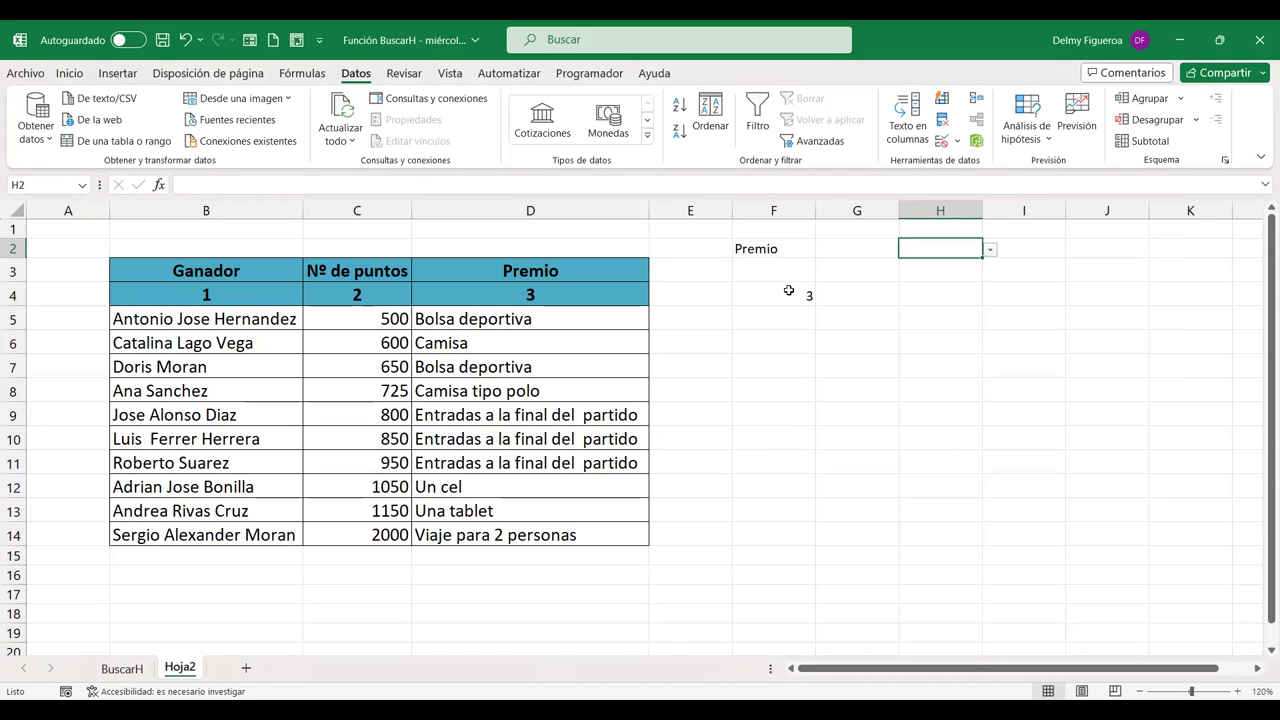
- Choose the fourth winner's name from H2's dropdown
left_click(943, 296)
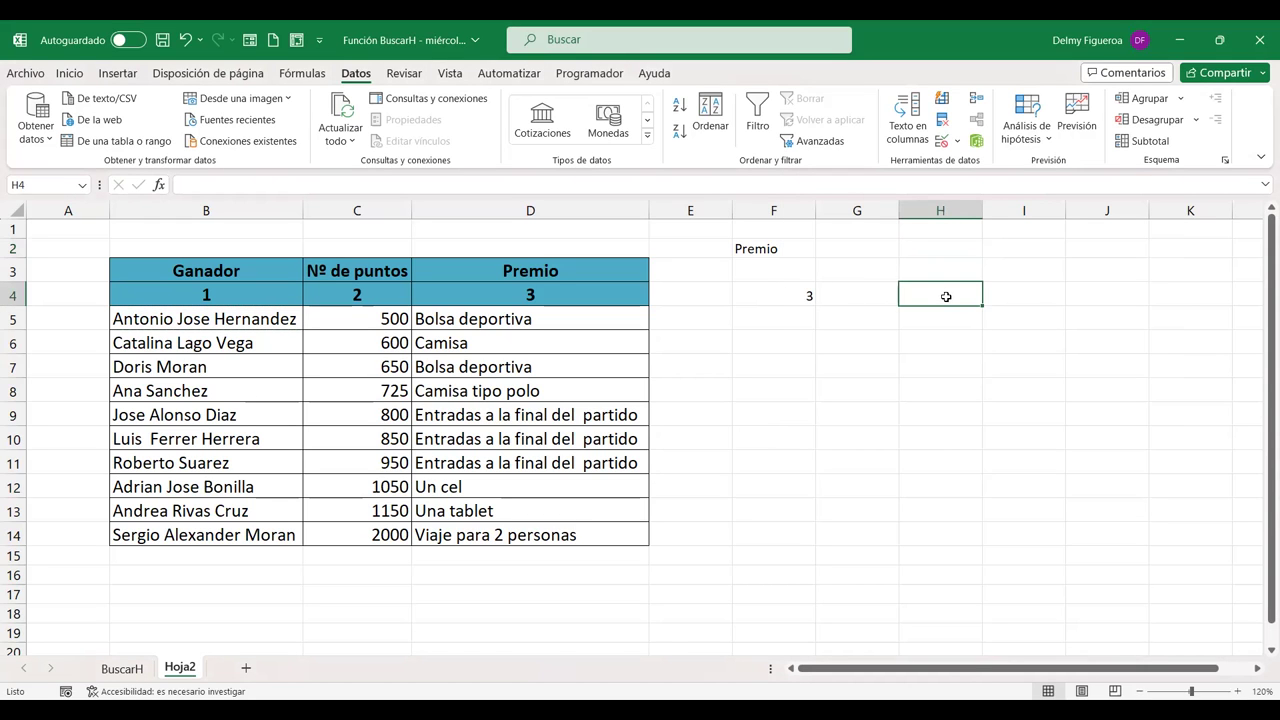
left_click(949, 248)
left_click(990, 255)
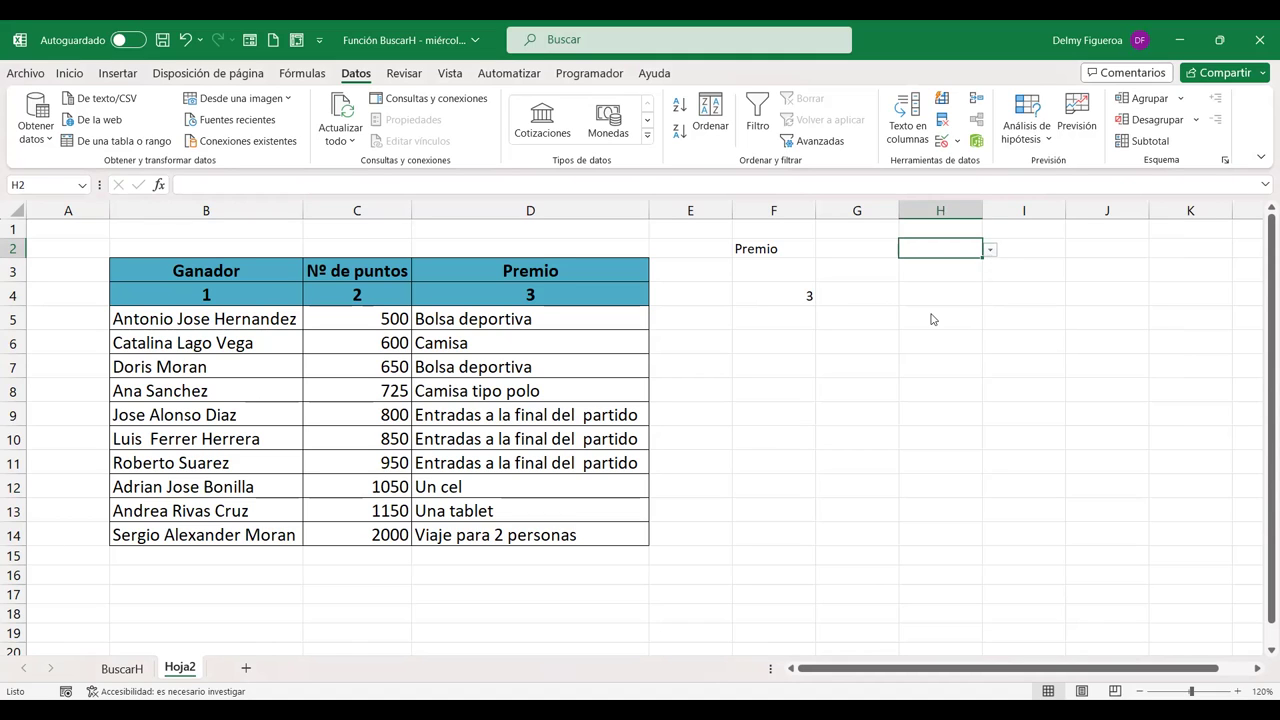
left_click(932, 310)
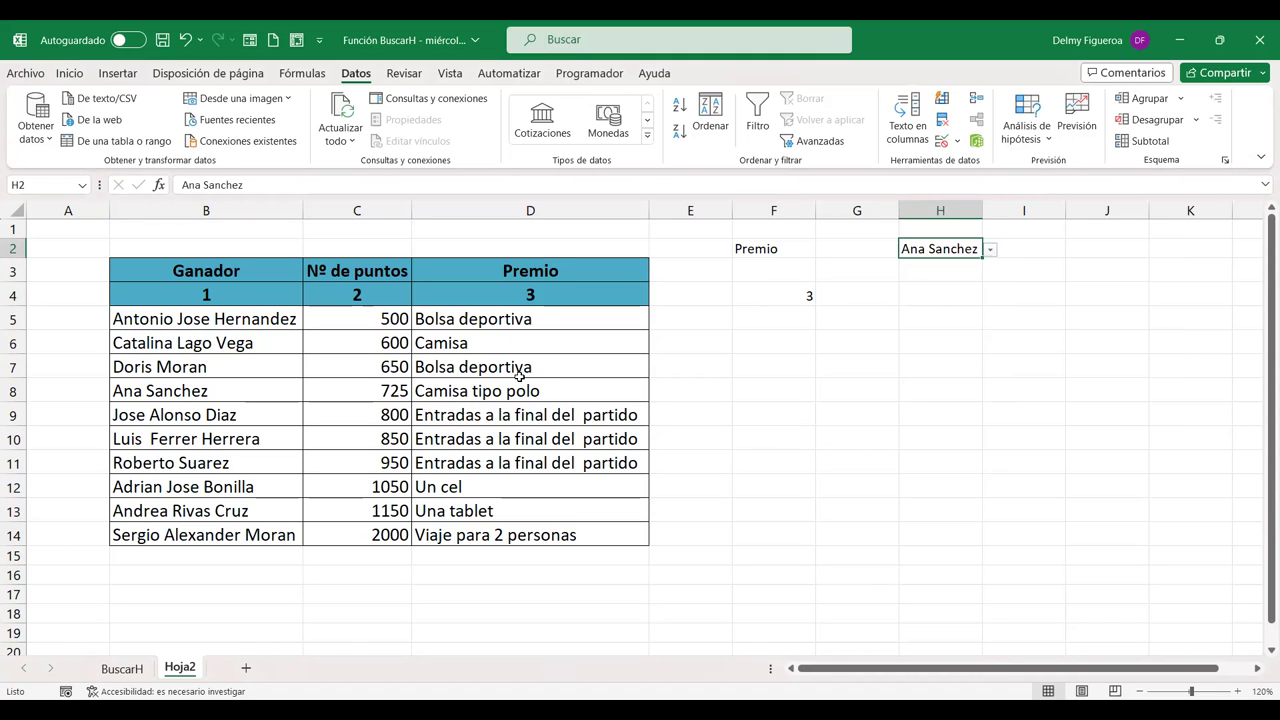
- Enter =+BUSCARV(H2;B5:D14;F4;FALSO) in H4, returning Camisa tipo polo
left_click(918, 296)
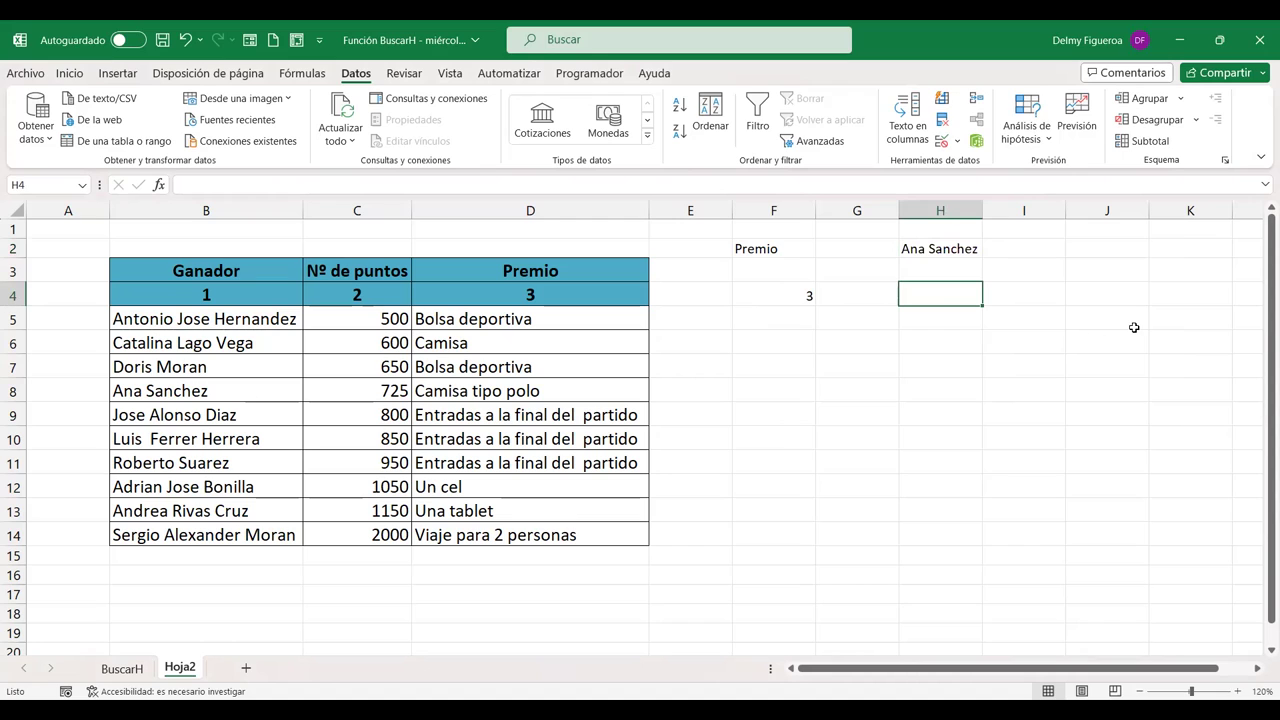
type("+b")
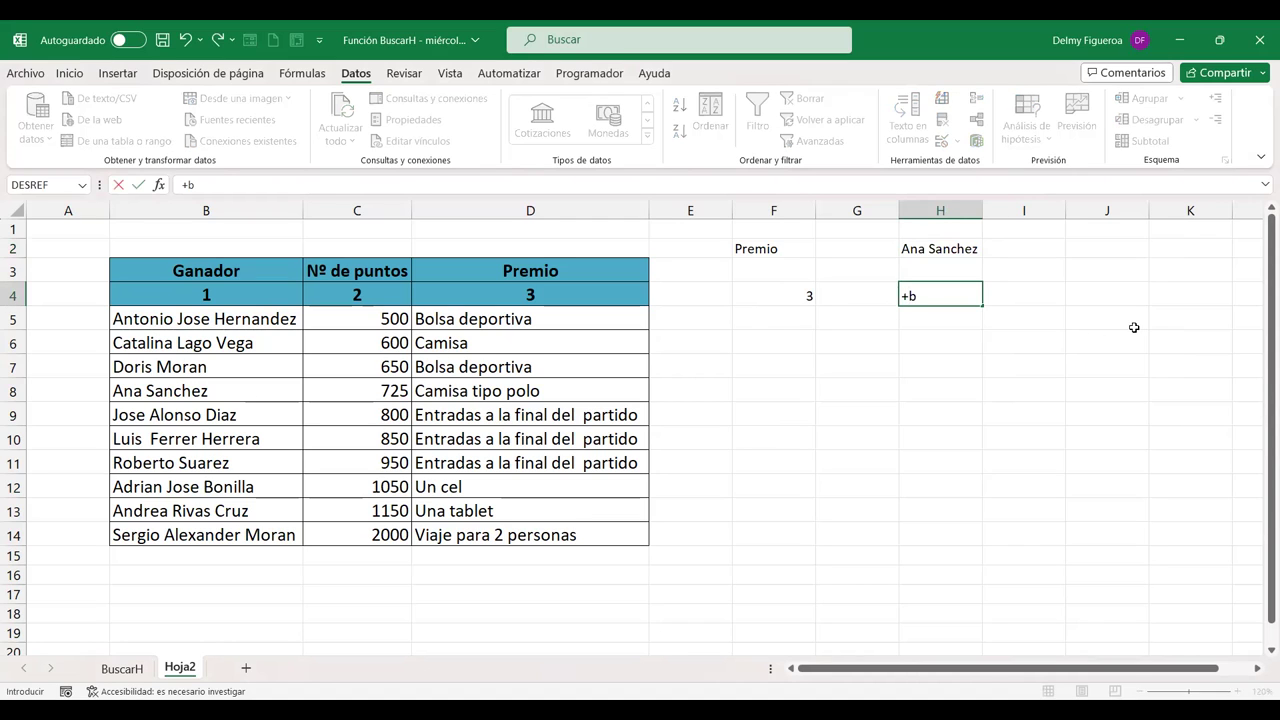
type("us")
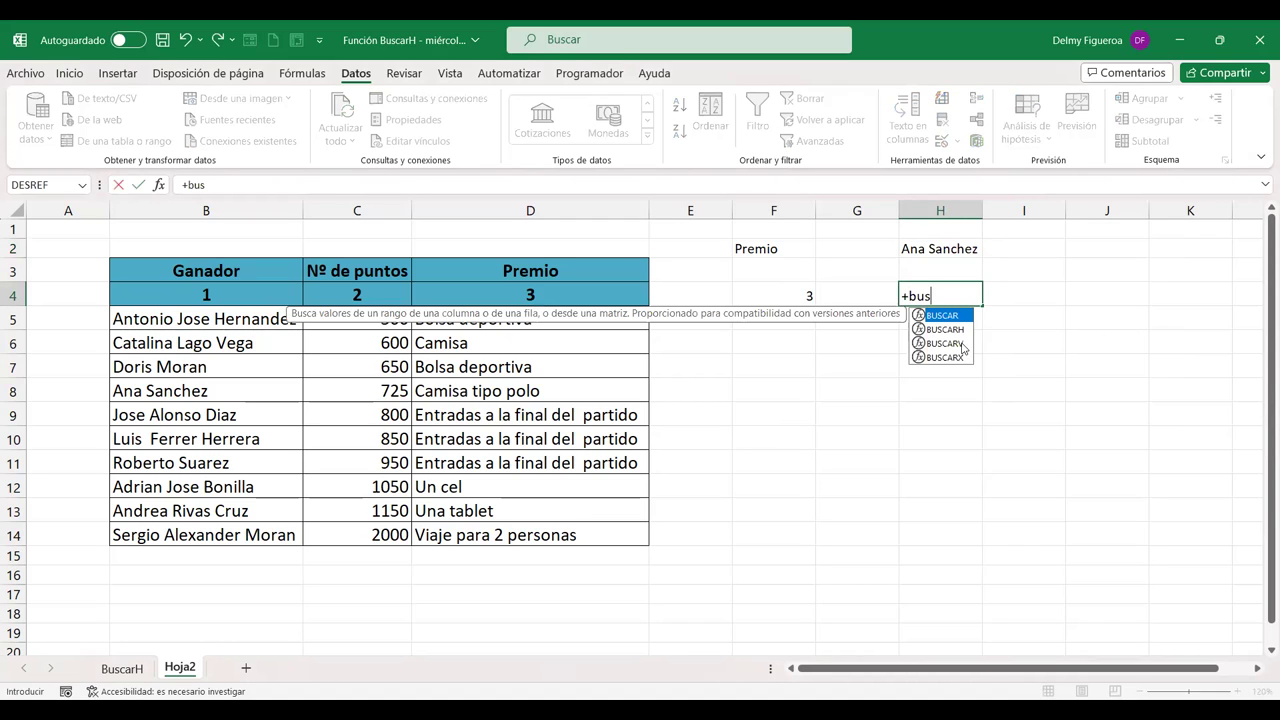
double_click(963, 344)
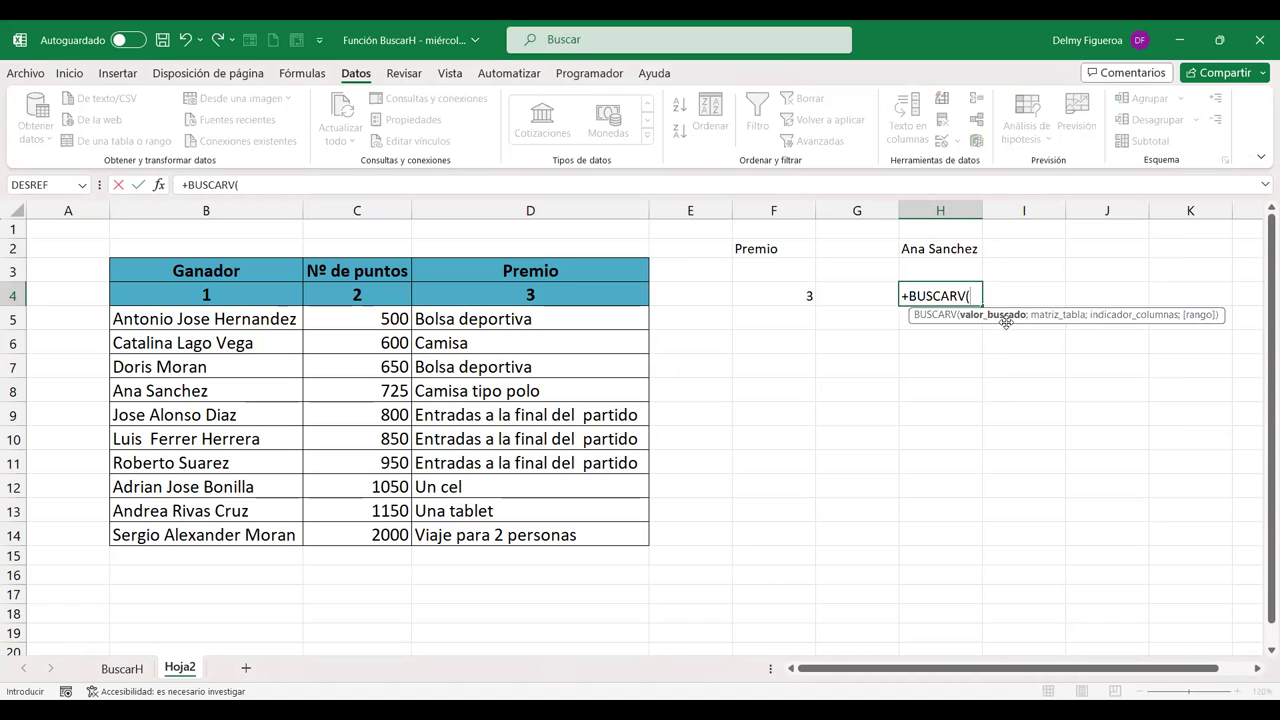
left_click(963, 246)
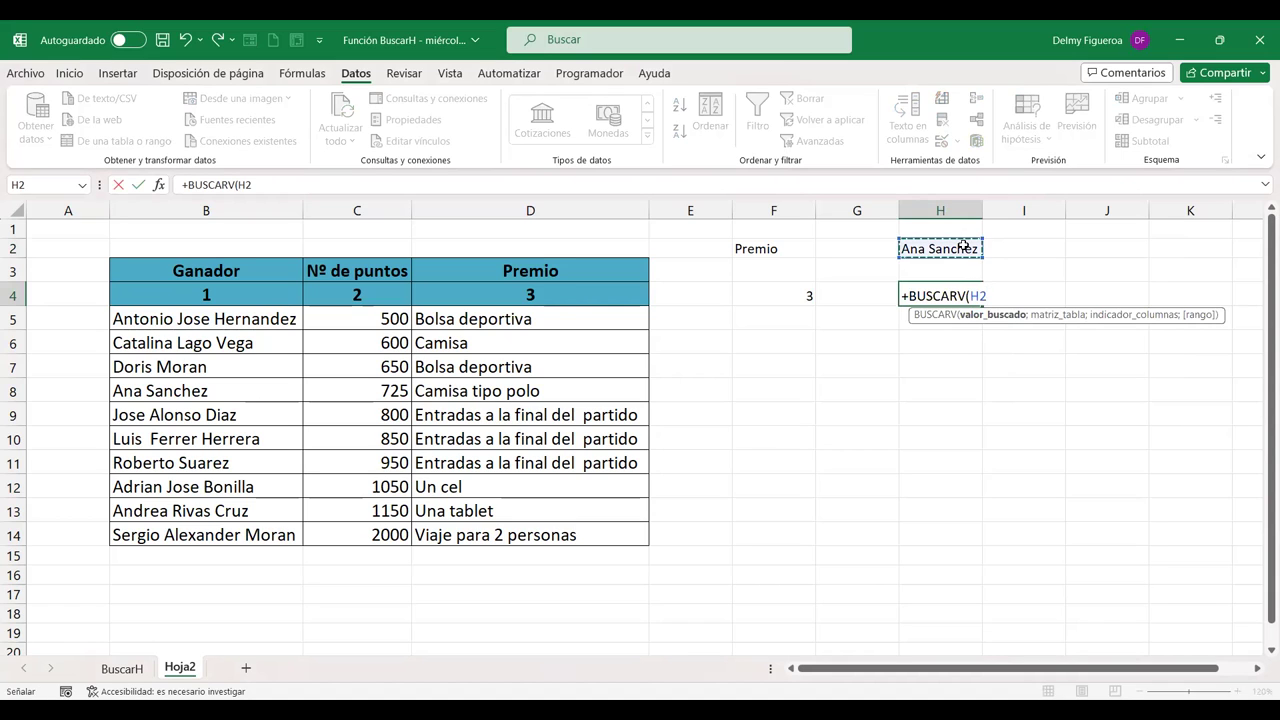
type(";")
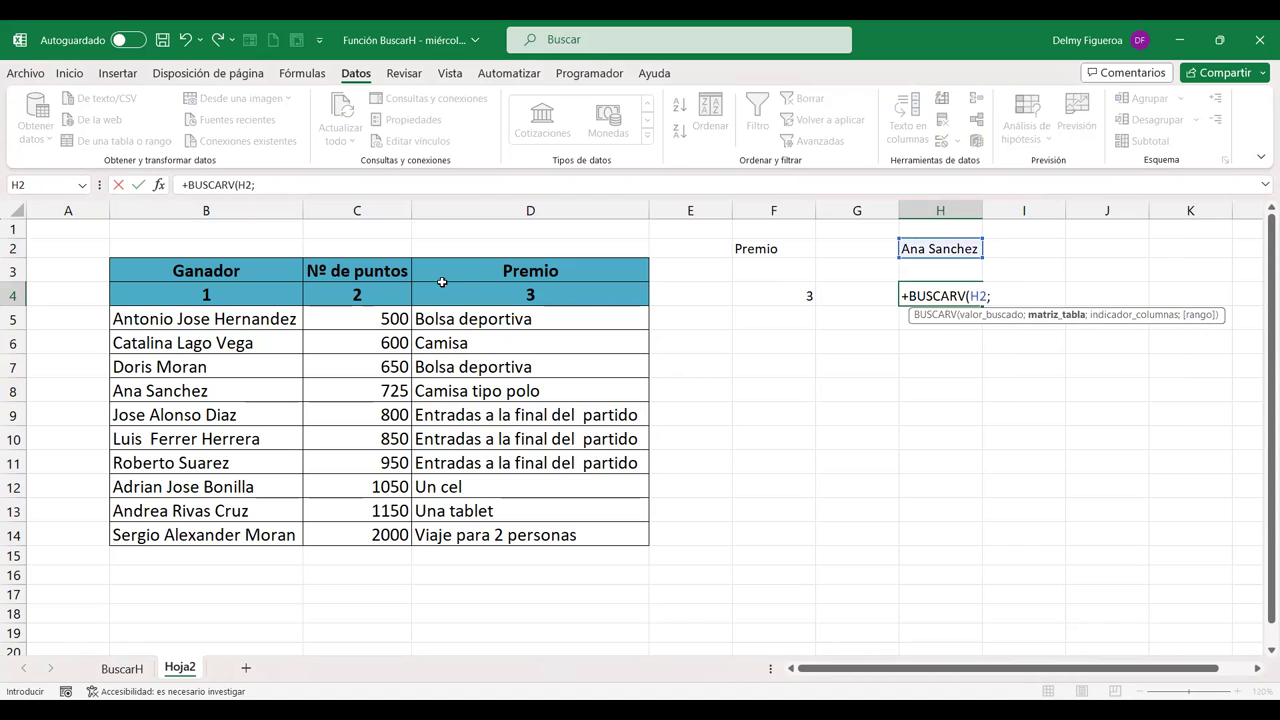
left_click_drag(214, 319, 473, 527)
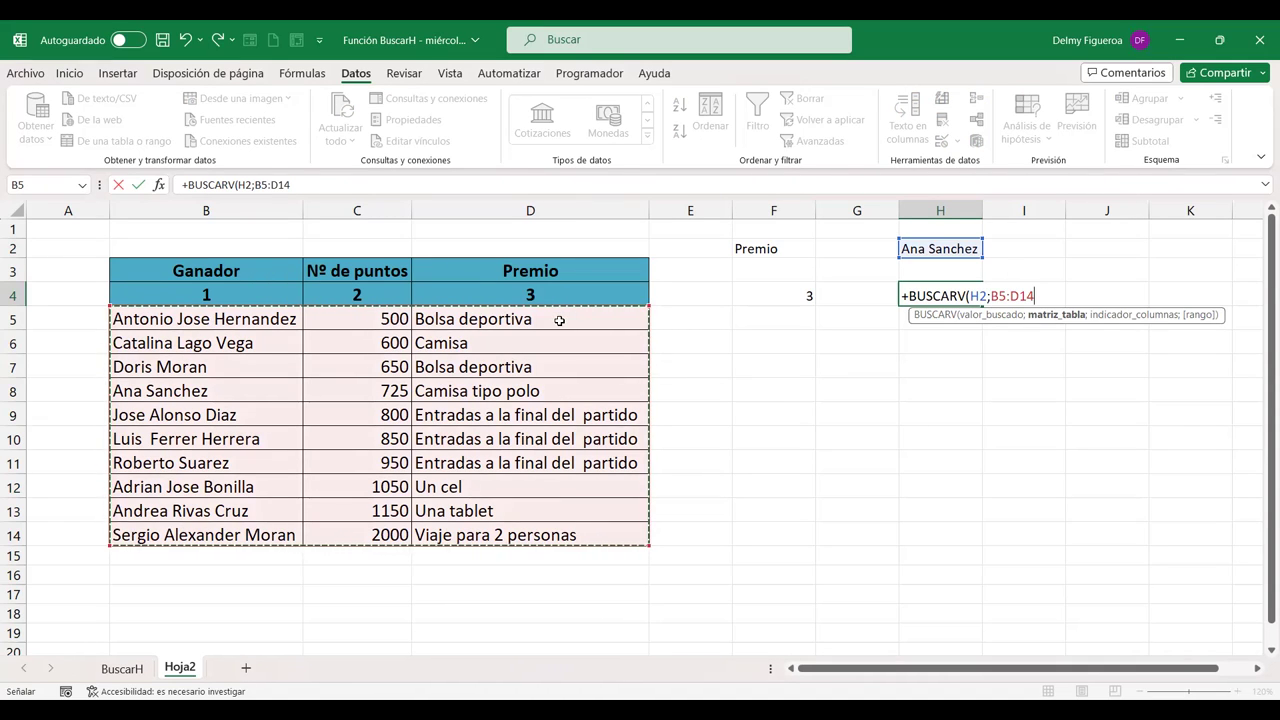
type(";")
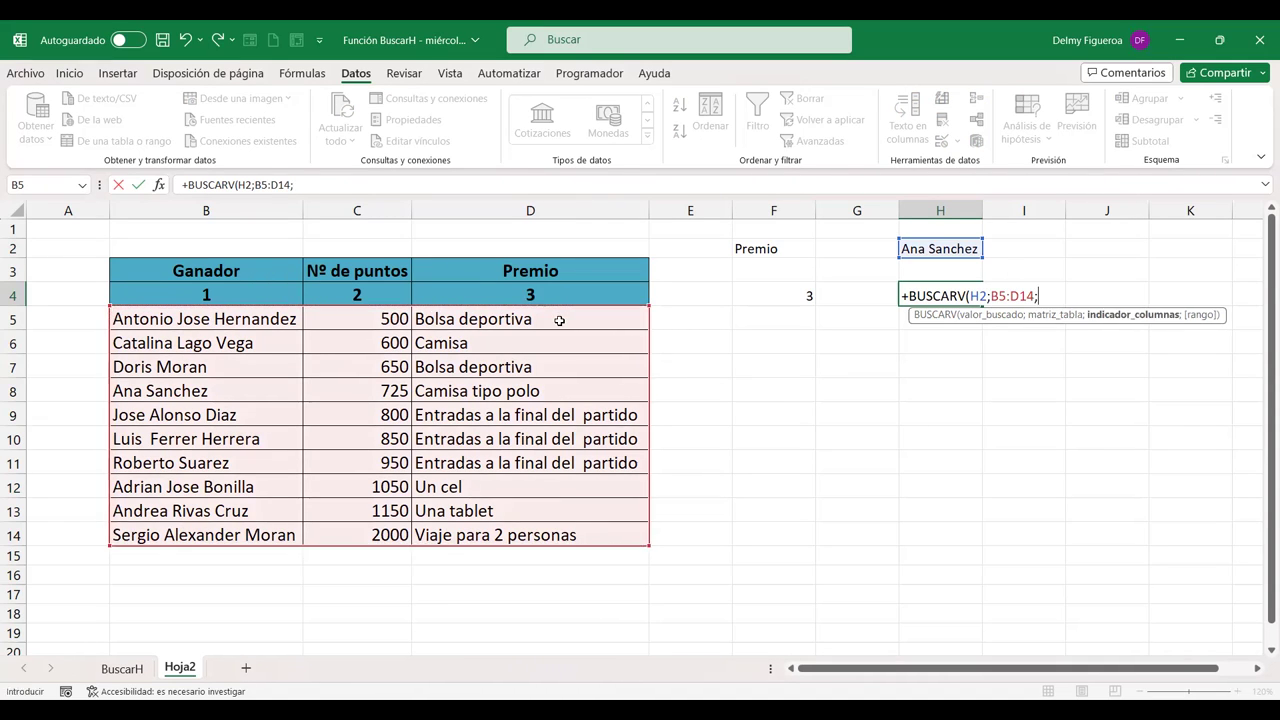
left_click(780, 296)
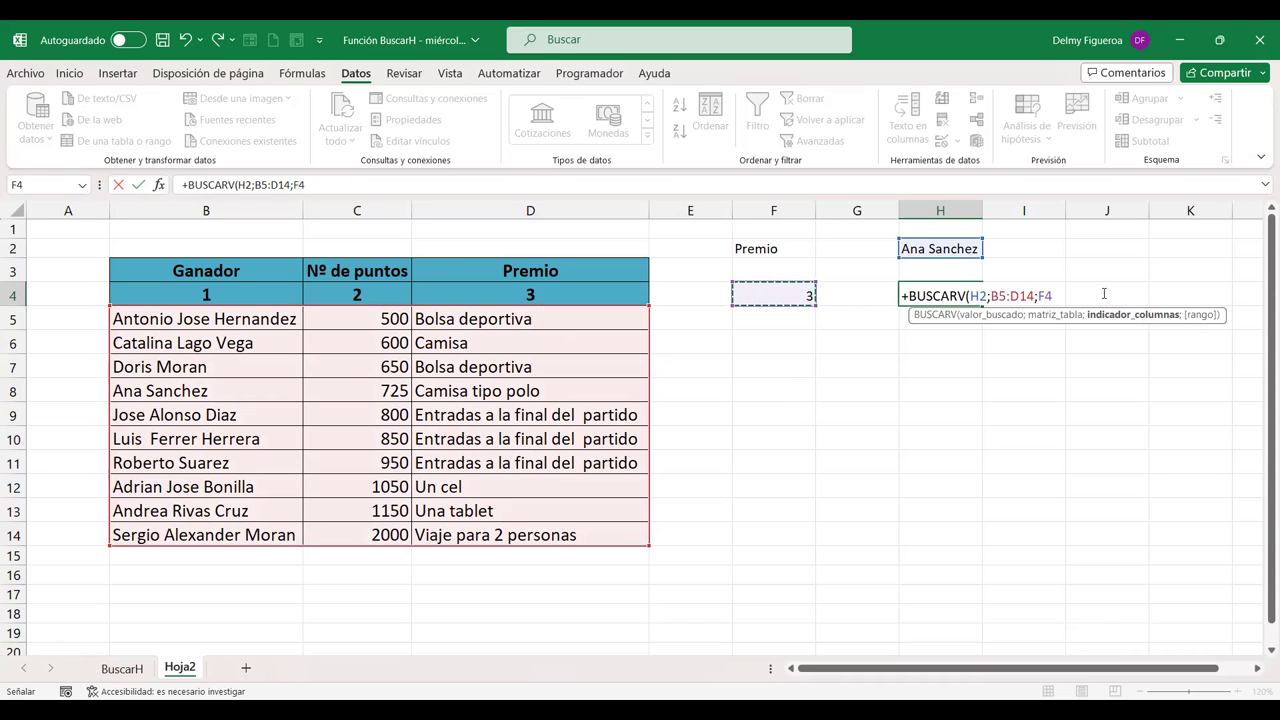
type(";")
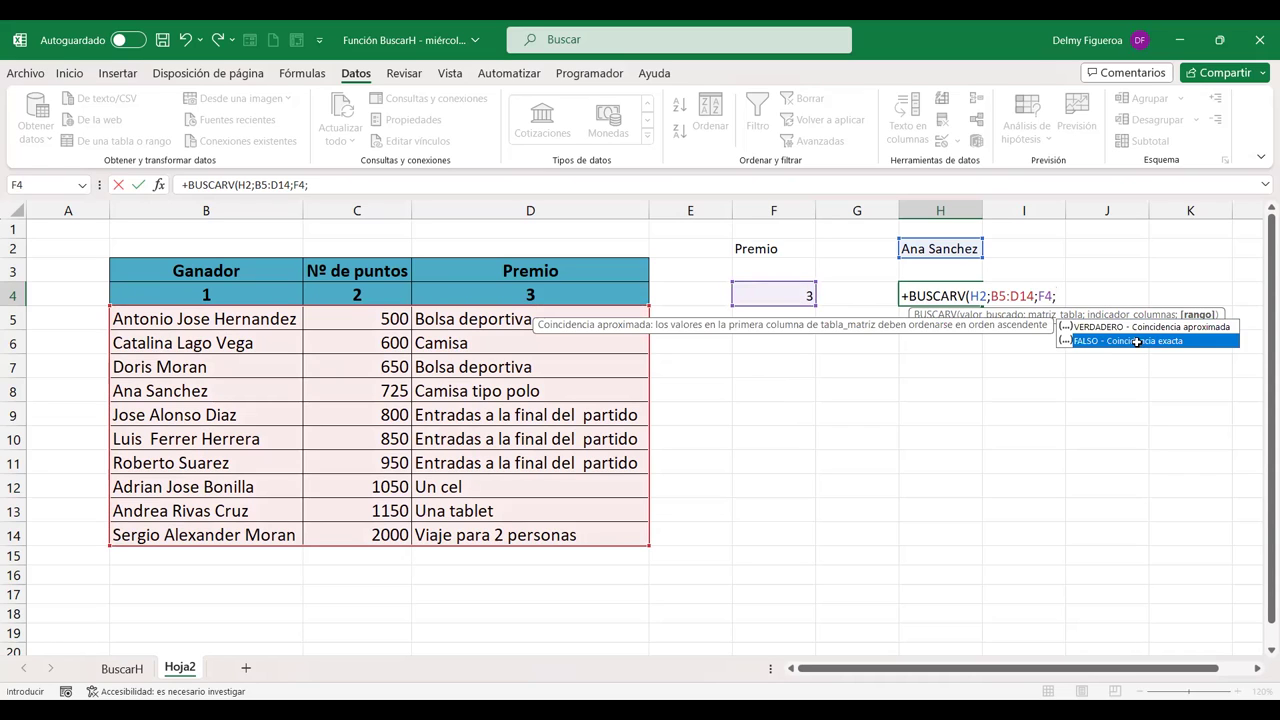
double_click(1137, 342)
key("Return")
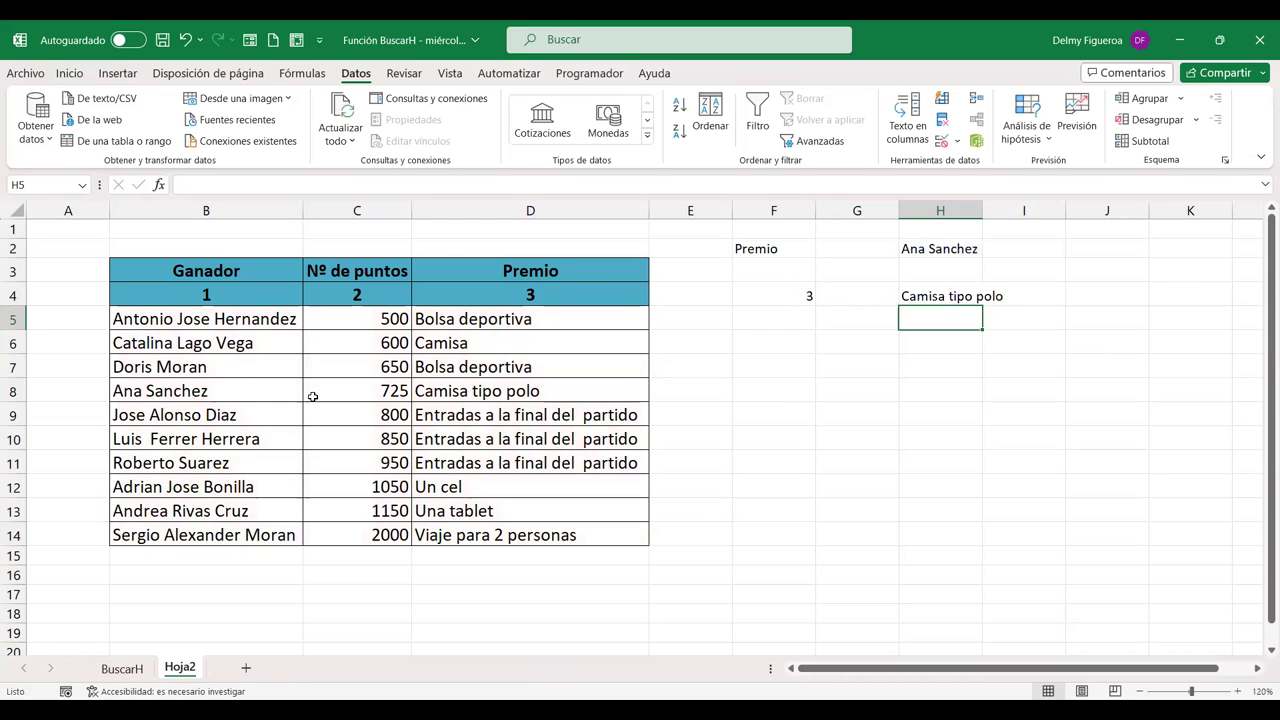
- Choose the row 12 winner in H2 and autofit column H to the name
left_click(528, 391)
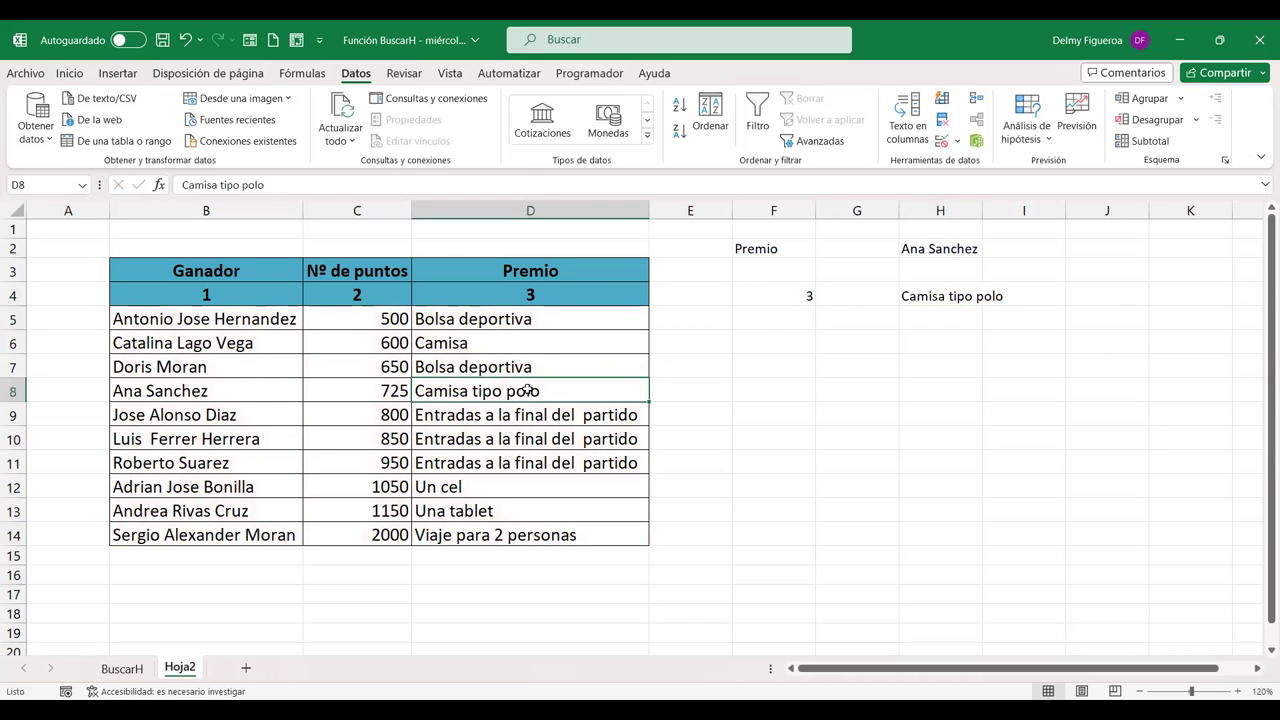
left_click(952, 249)
left_click(990, 250)
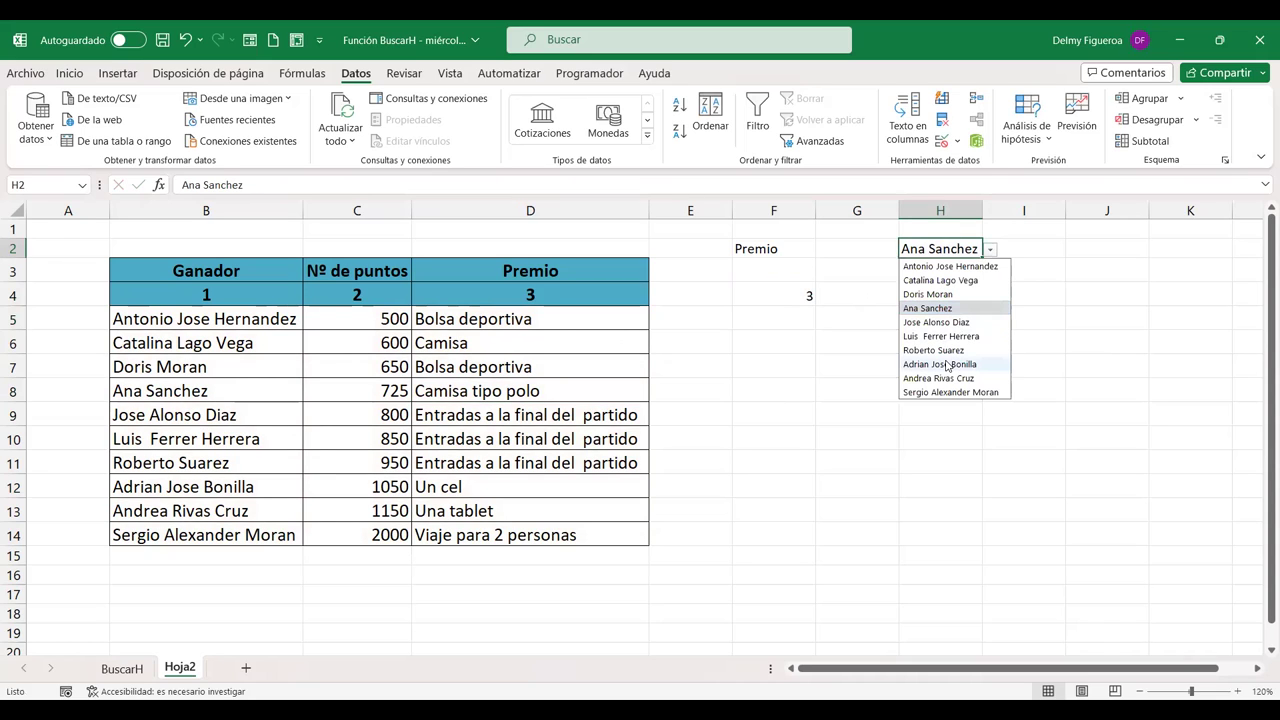
left_click(945, 363)
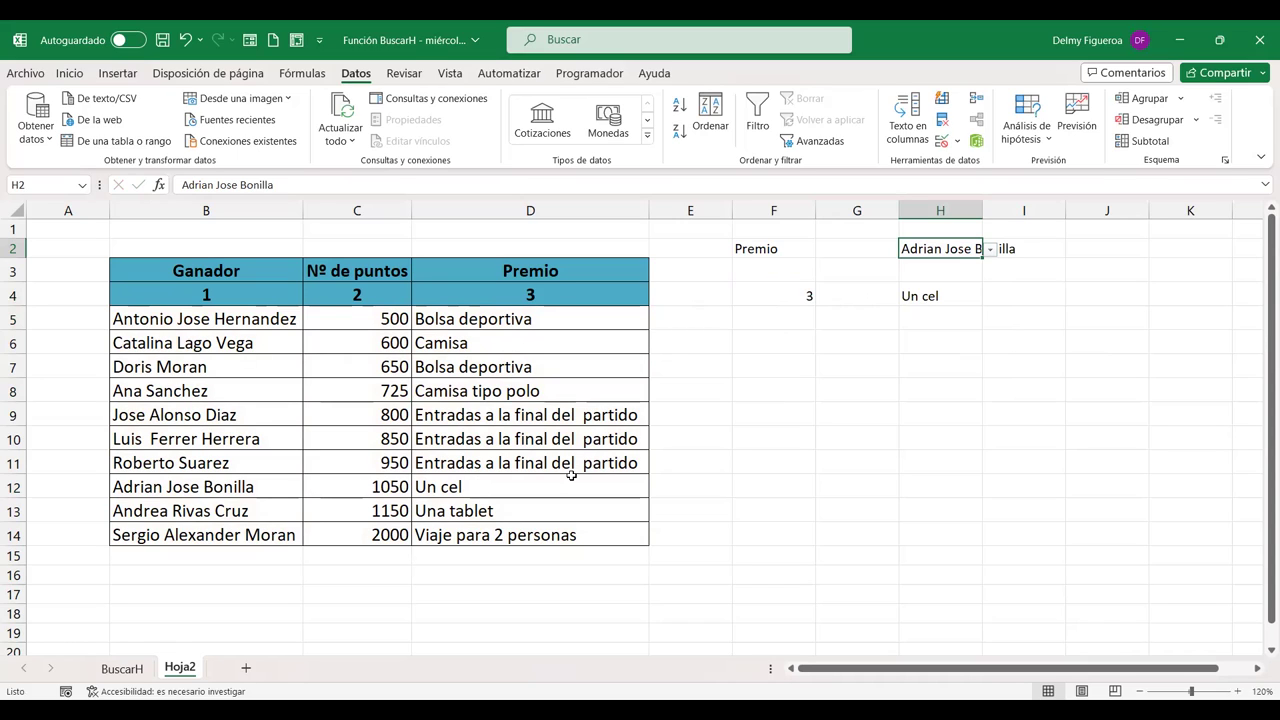
double_click(983, 205)
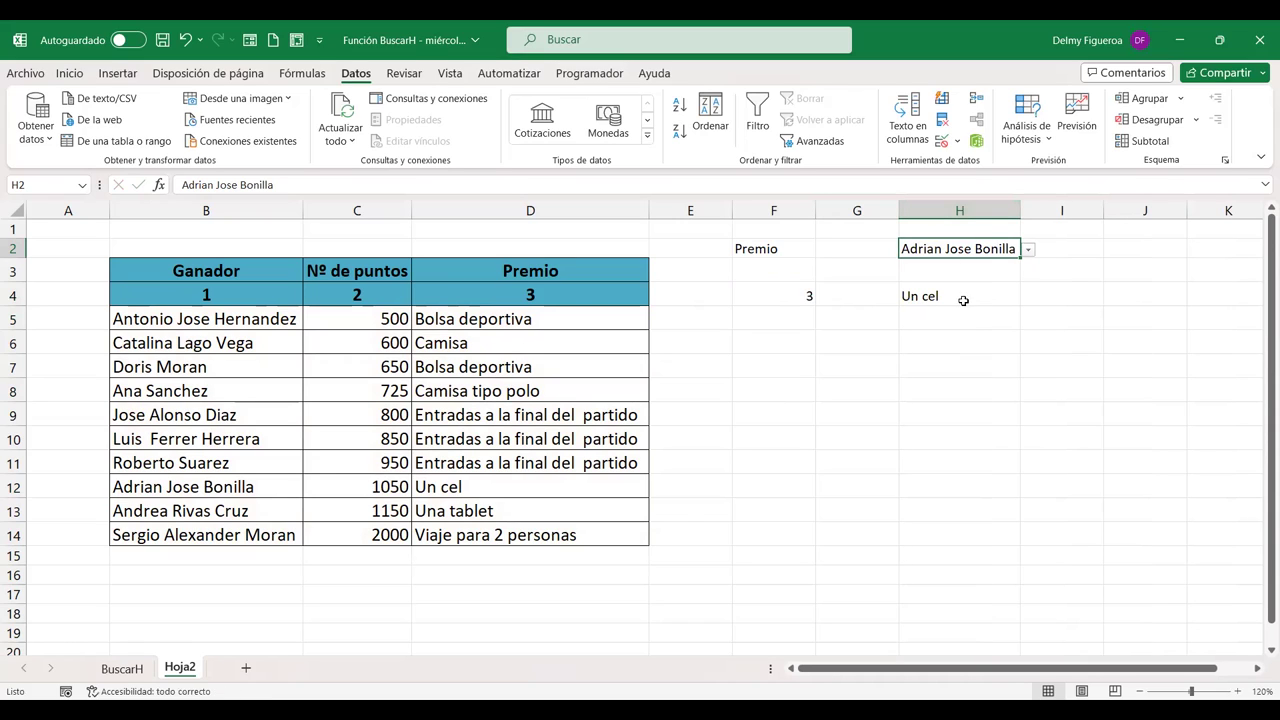
- Set F2 to Nº de puntos so H4 returns 1050
left_click(766, 246)
left_click(824, 251)
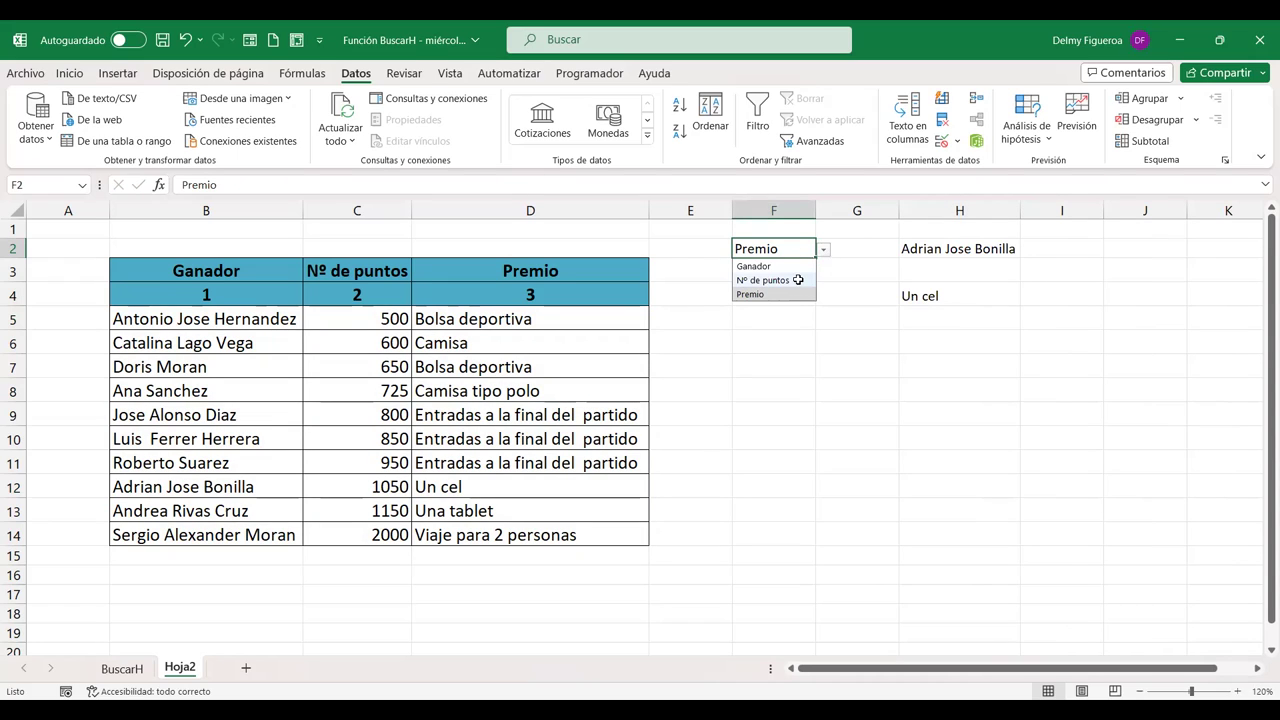
left_click(763, 280)
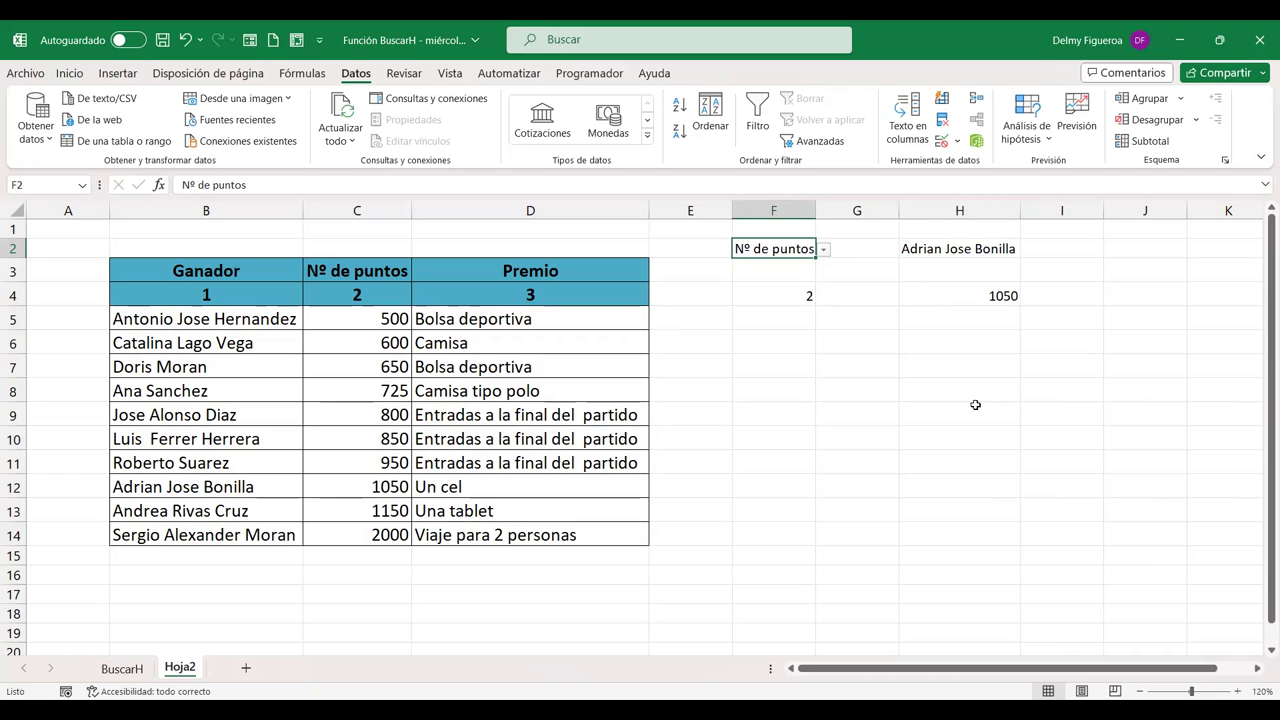
- Copy the BUSCARH(F2;B3:D4;2;FALSO) text from F4's formula
left_click(977, 294)
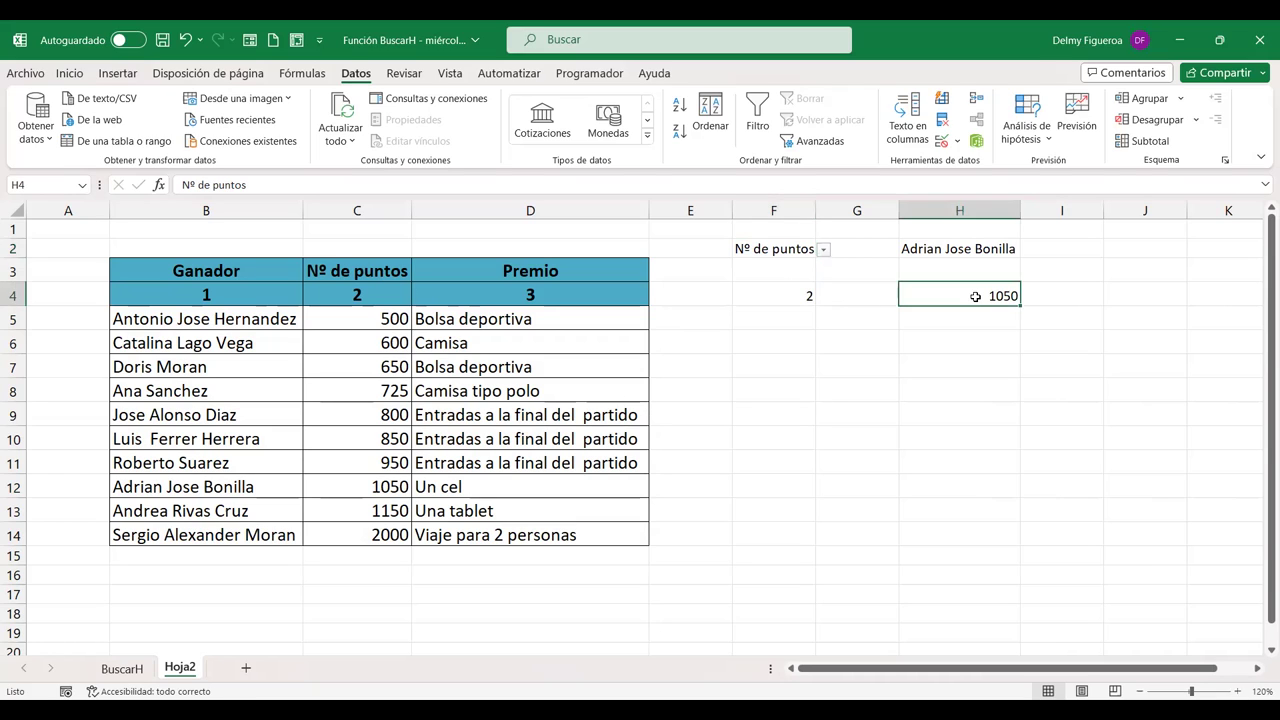
double_click(977, 294)
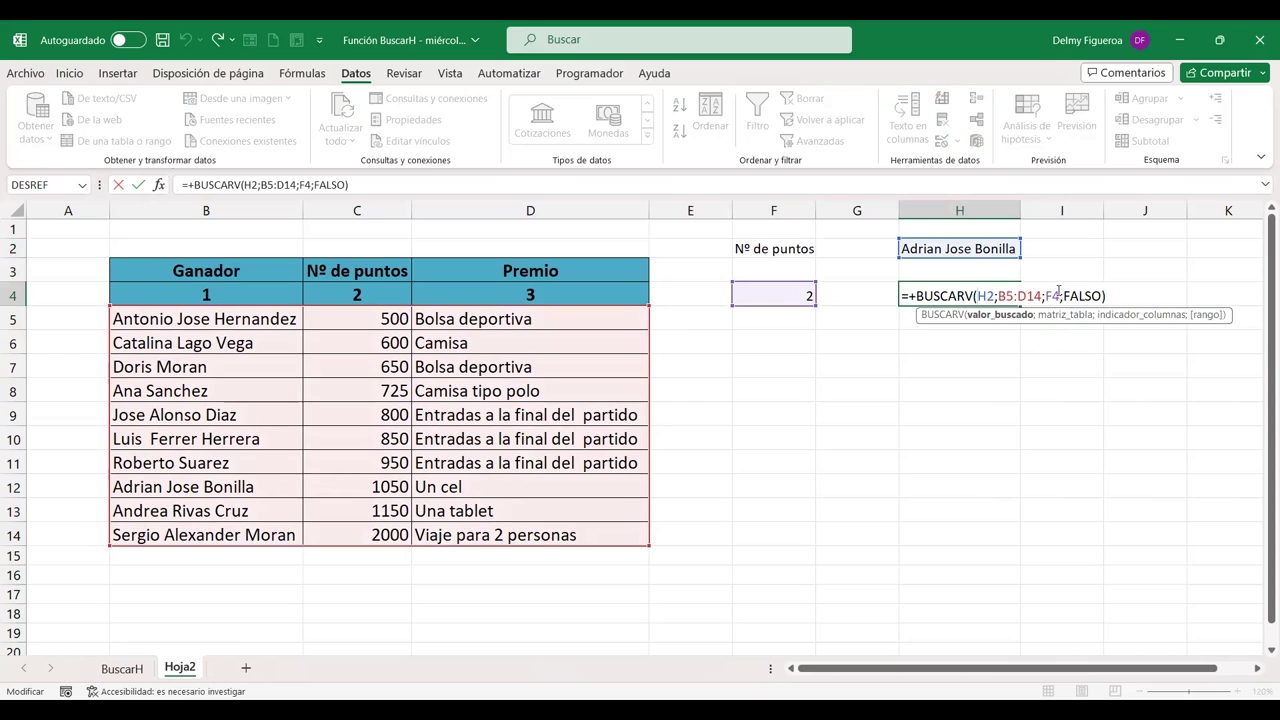
left_click(1059, 298)
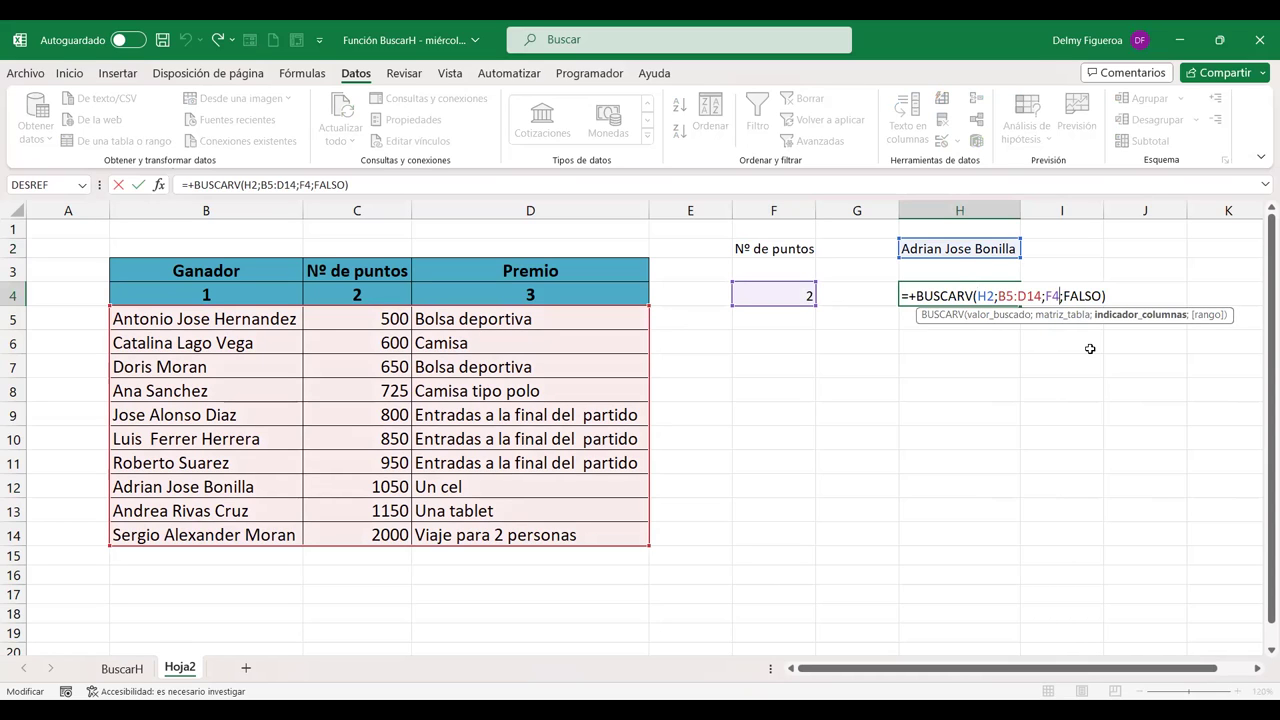
key("Return")
double_click(780, 294)
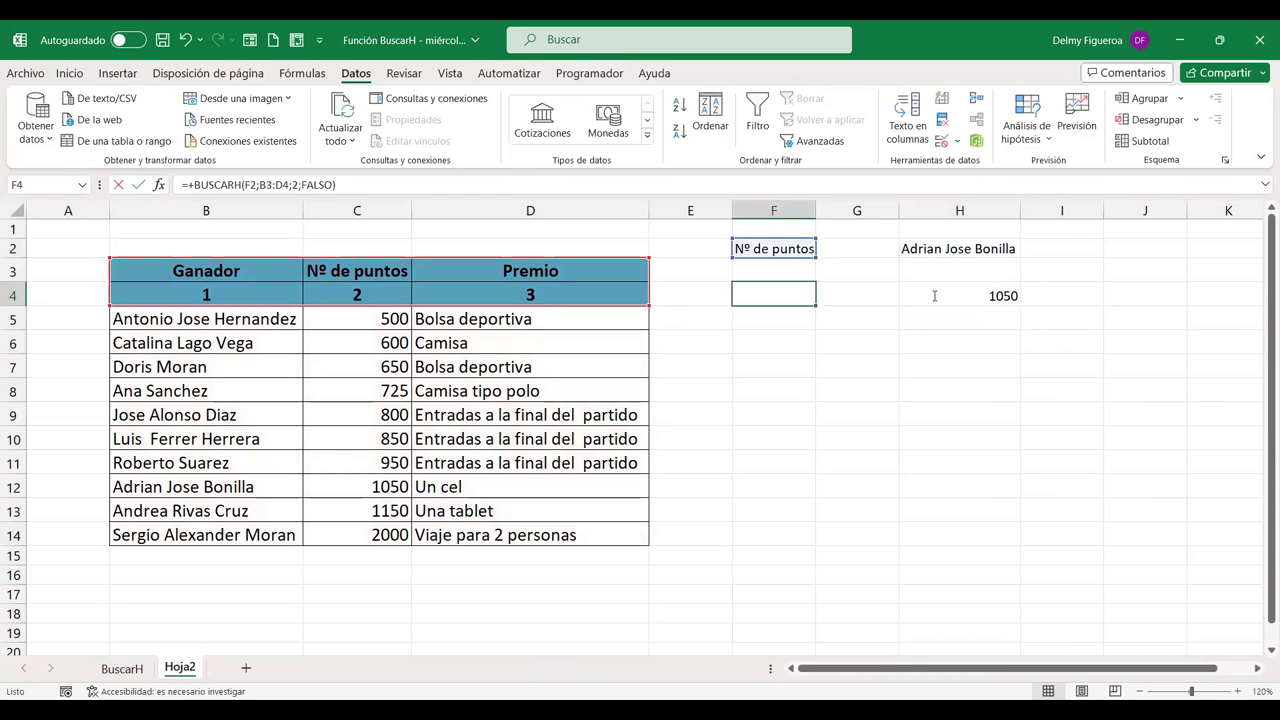
left_click_drag(924, 296, 749, 290)
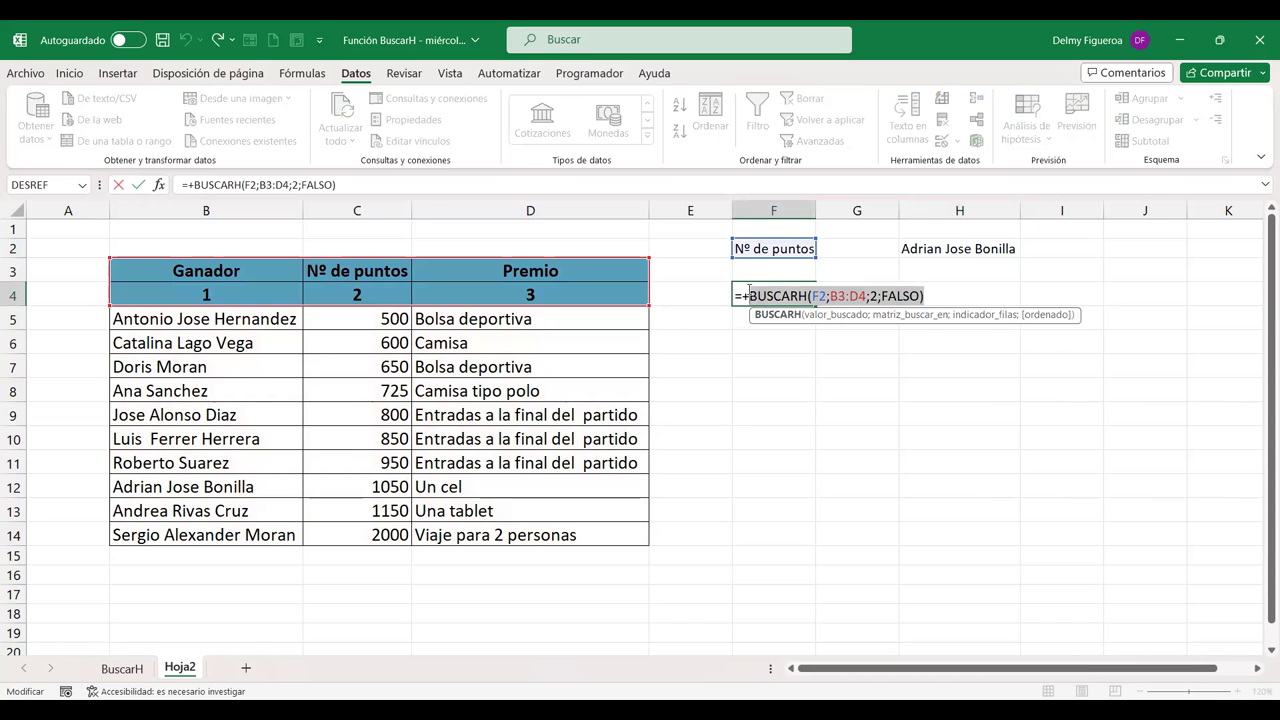
key("ctrl+c")
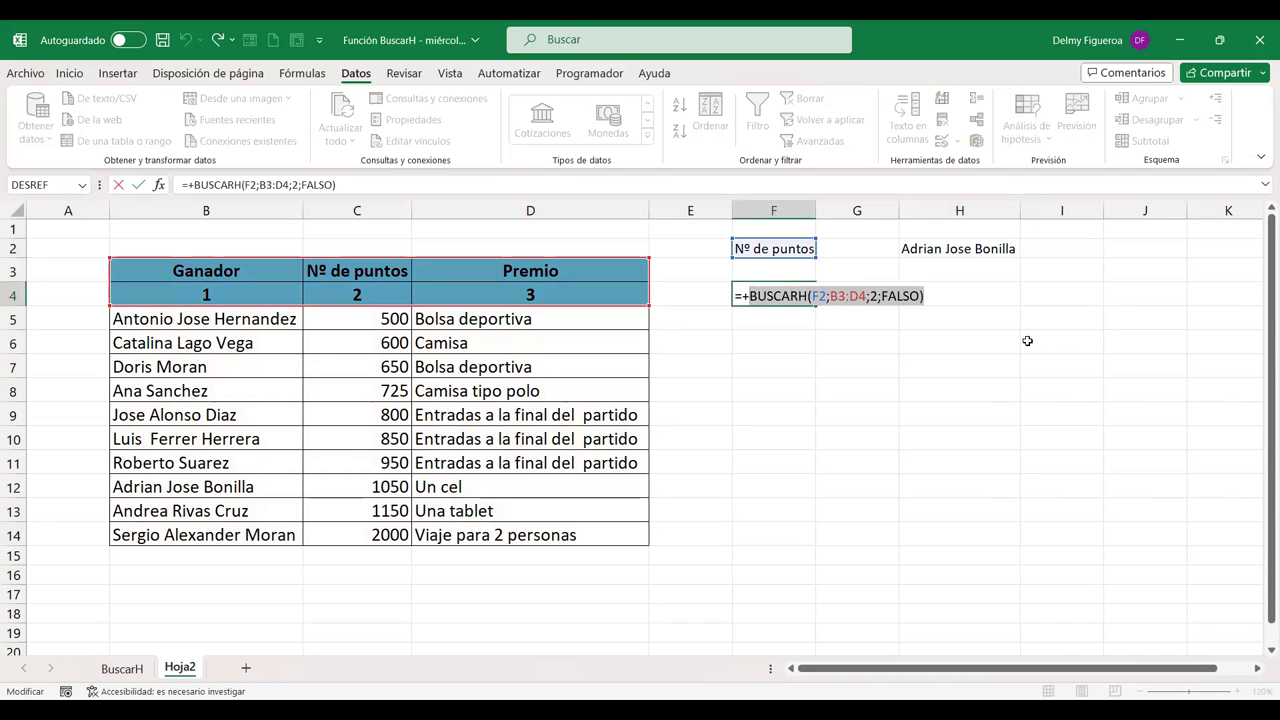
key("Return")
- Replace the F4 reference in H4's BUSCARV with the copied BUSCARH expression
left_click(1000, 297)
double_click(1000, 297)
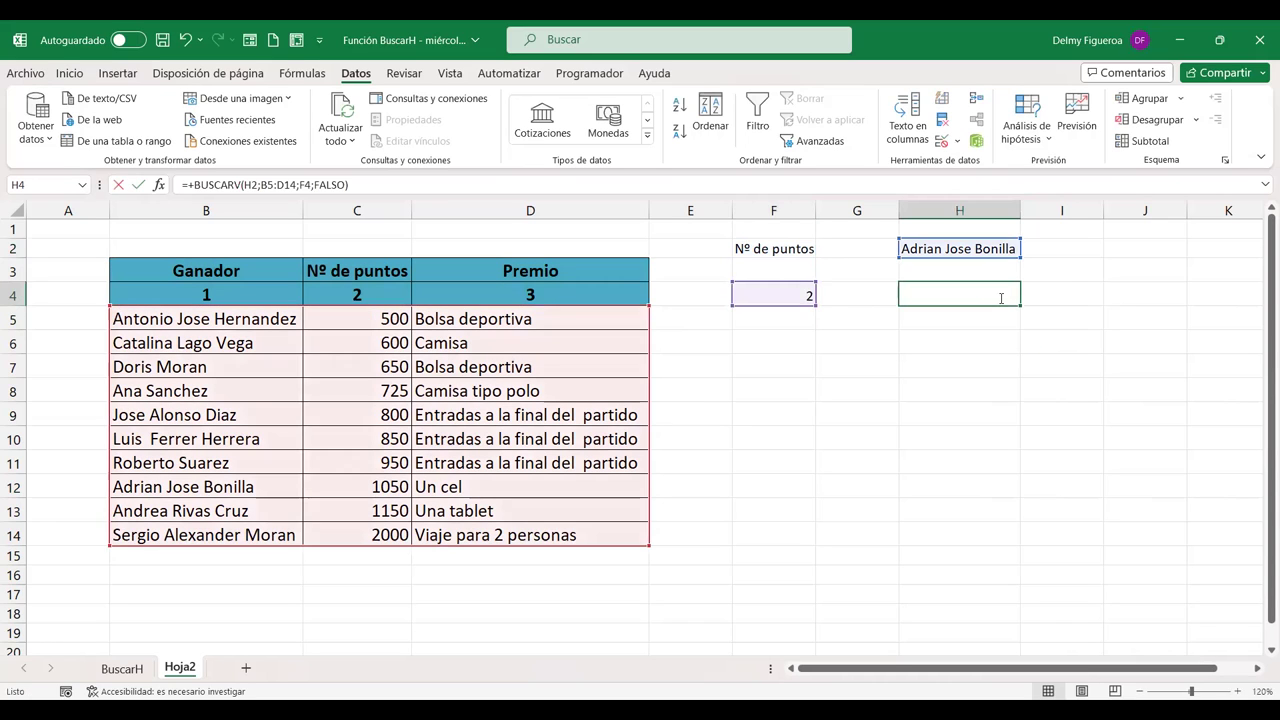
left_click(1049, 296)
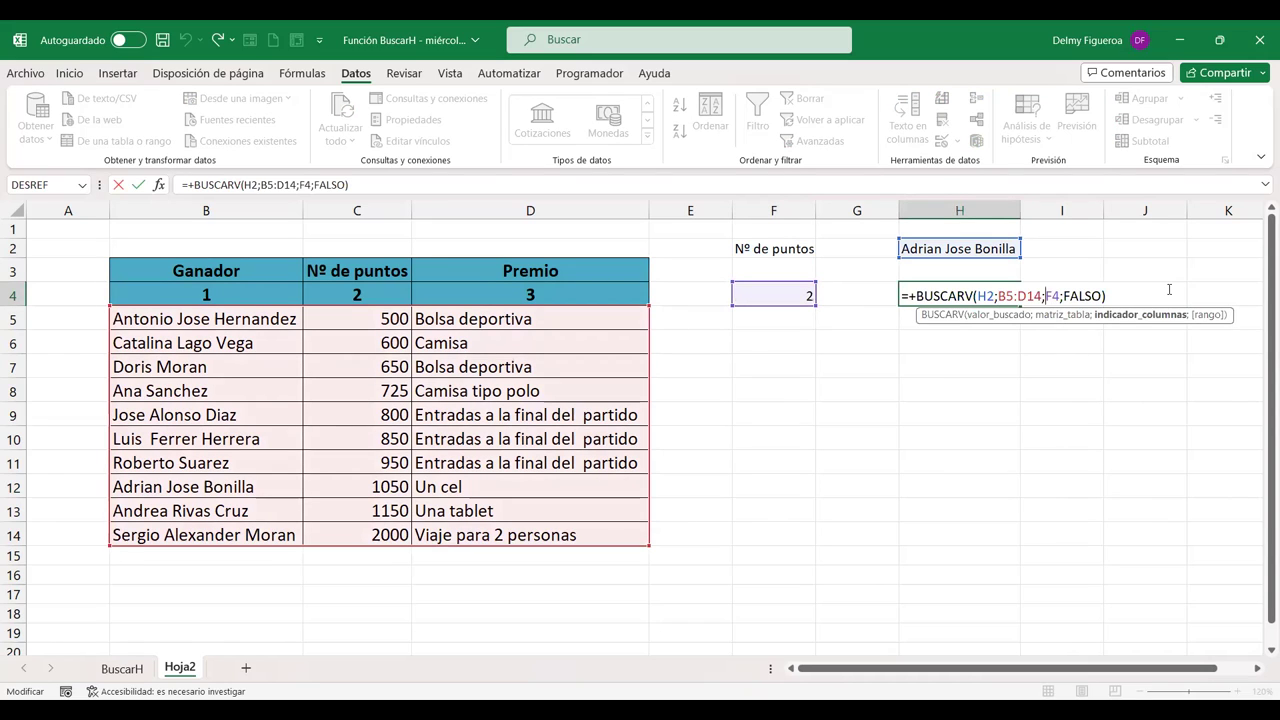
key("shift+Right")
key("shift+Right")
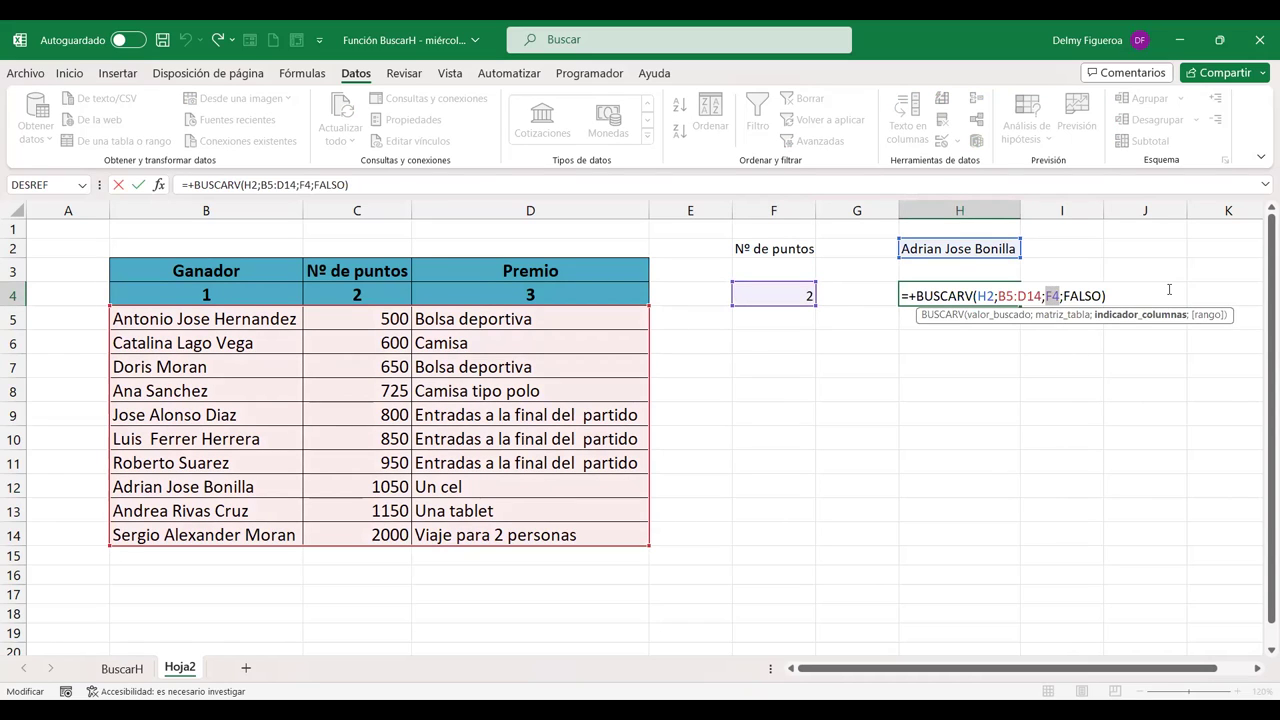
key("ctrl+v")
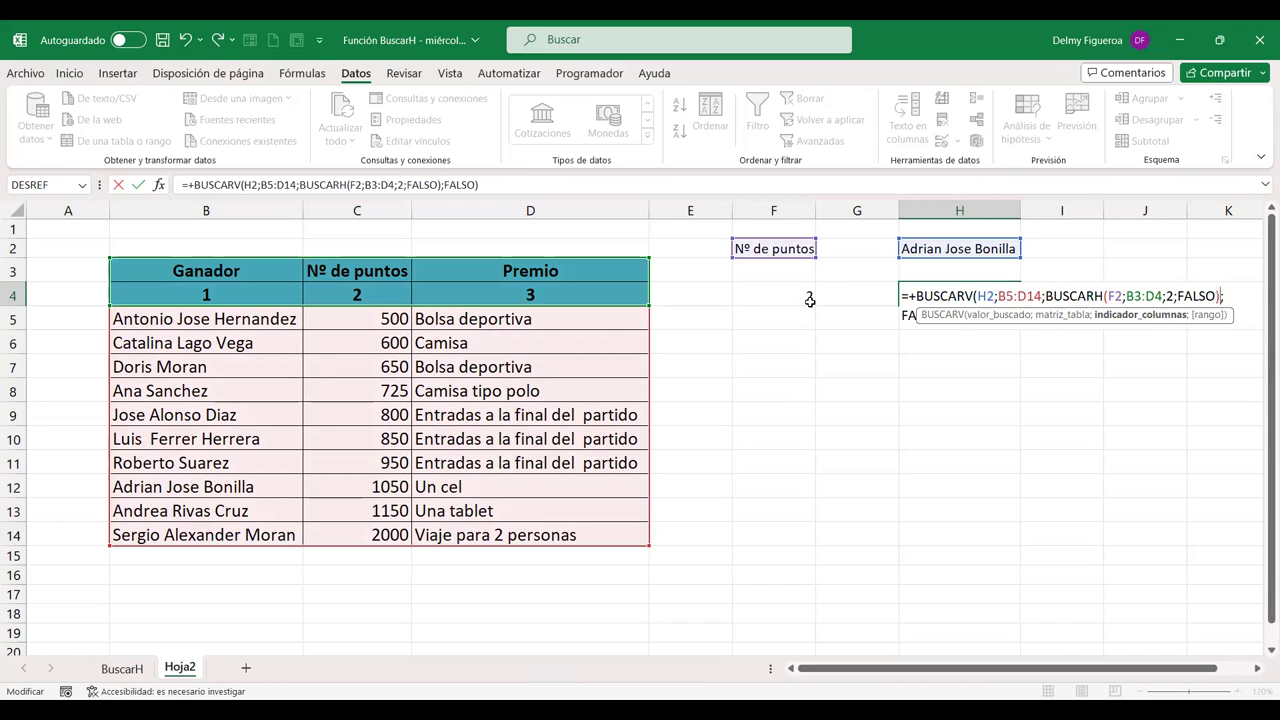
- Review each argument of H4's nested lookup and commit it, still returning 1050
left_click(985, 296)
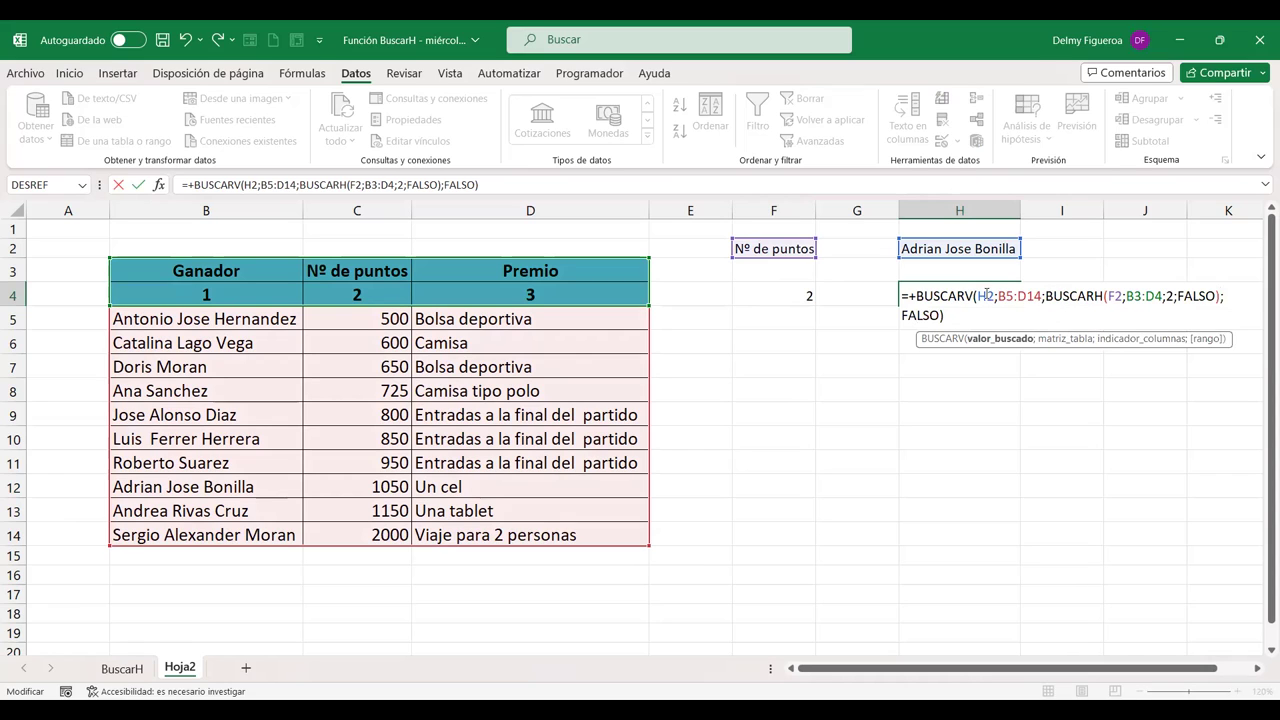
left_click(1024, 298)
left_click(1076, 296)
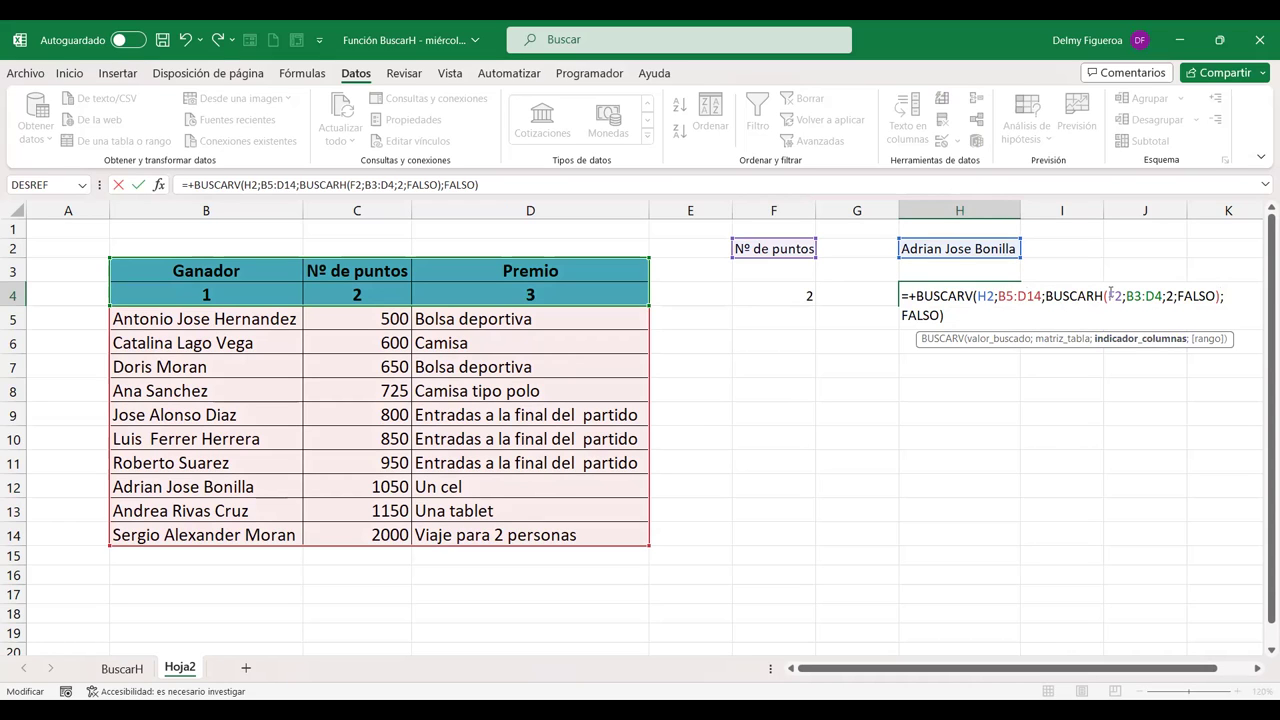
left_click(1125, 296)
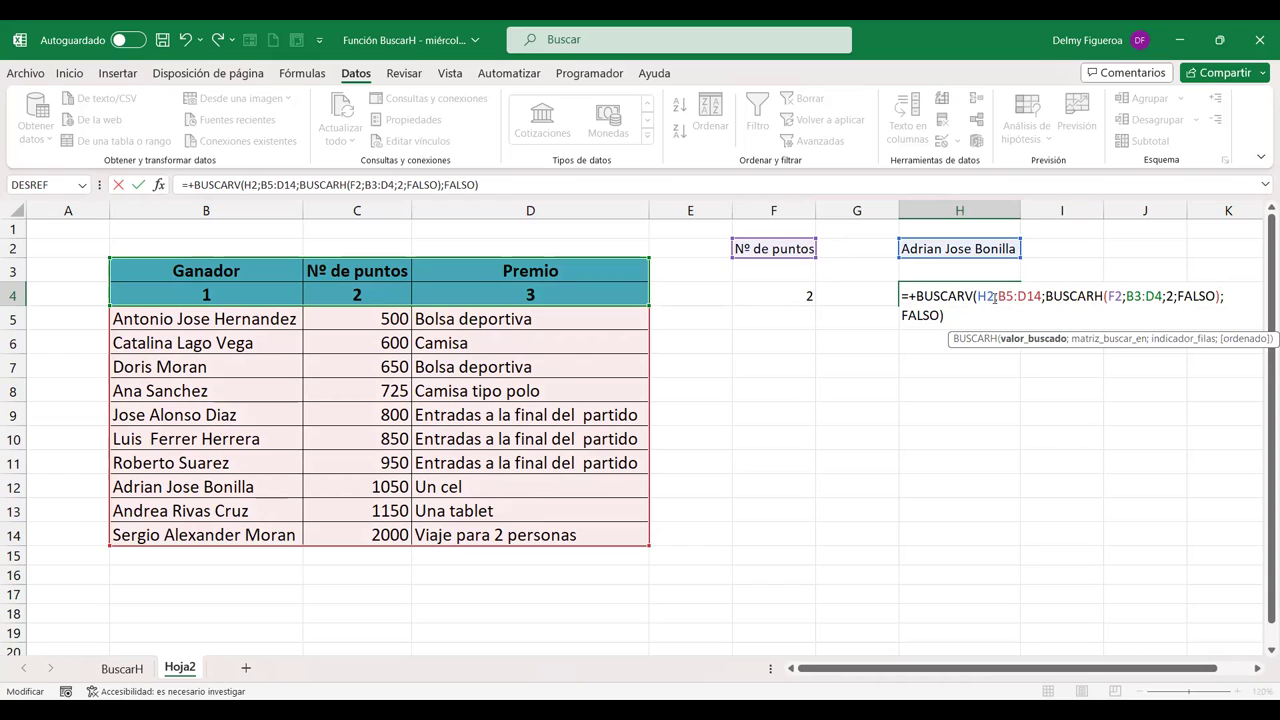
left_click(1146, 296)
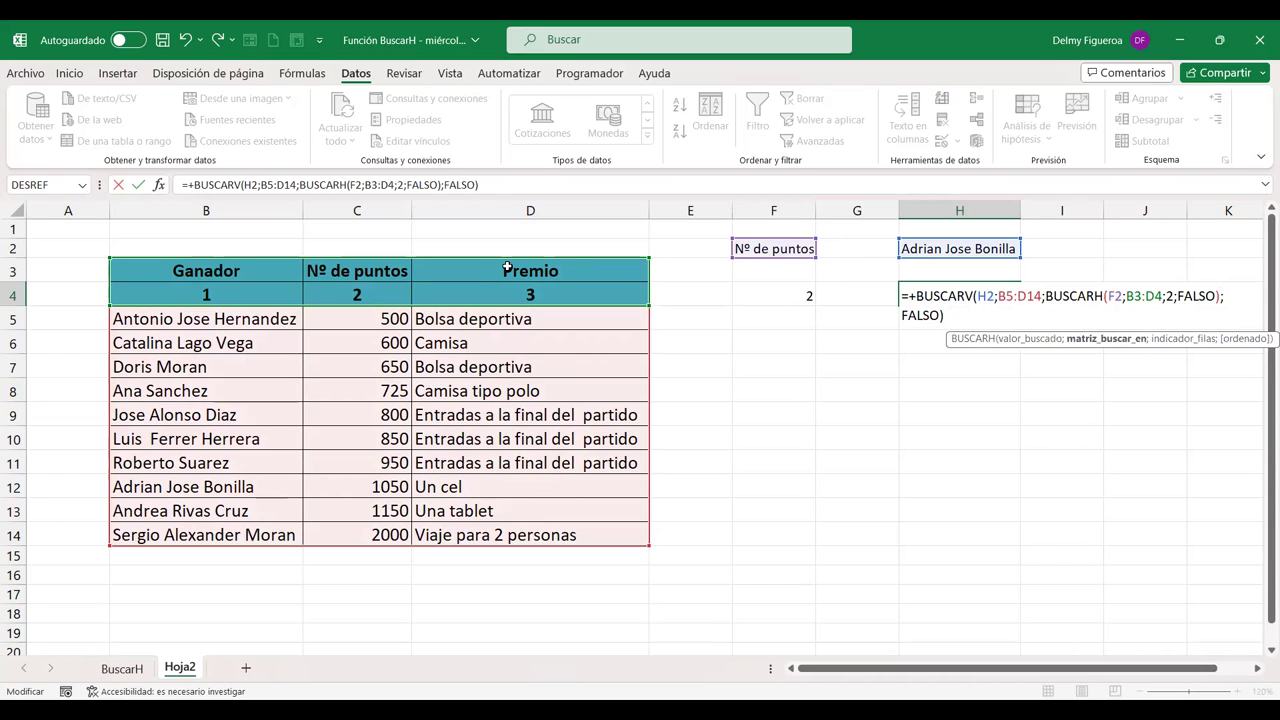
left_click(1172, 297)
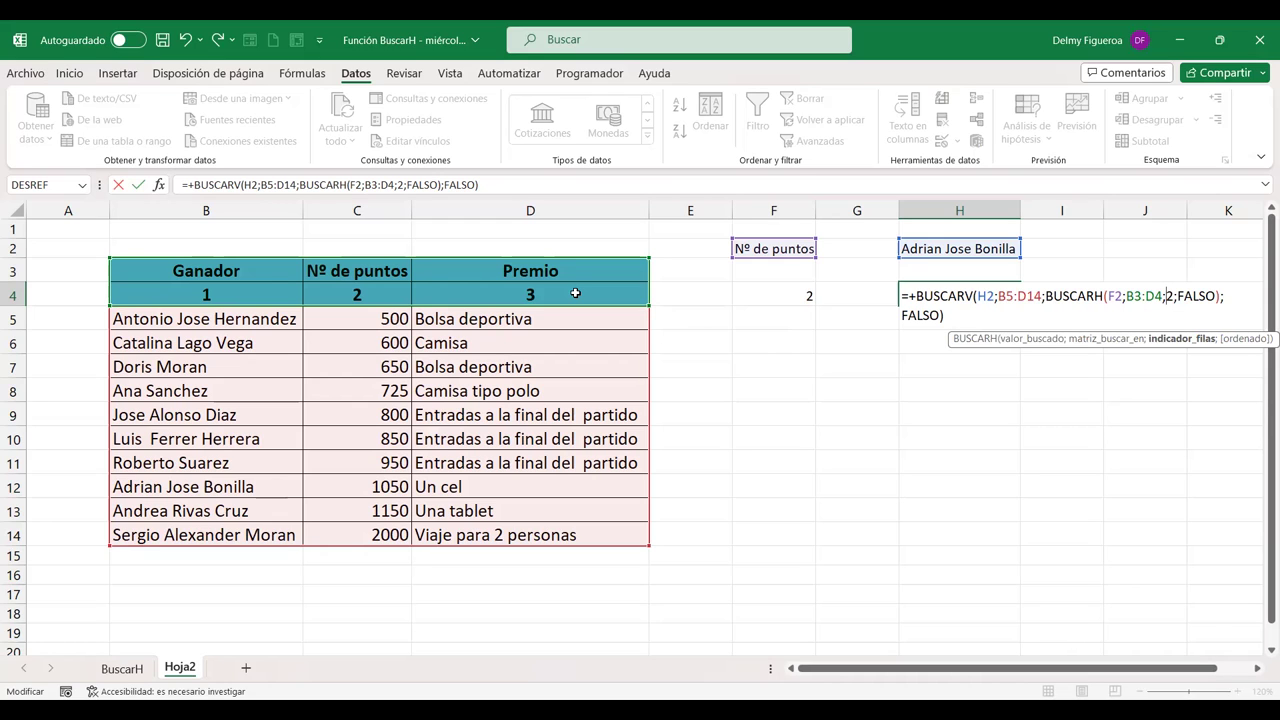
key("Return")
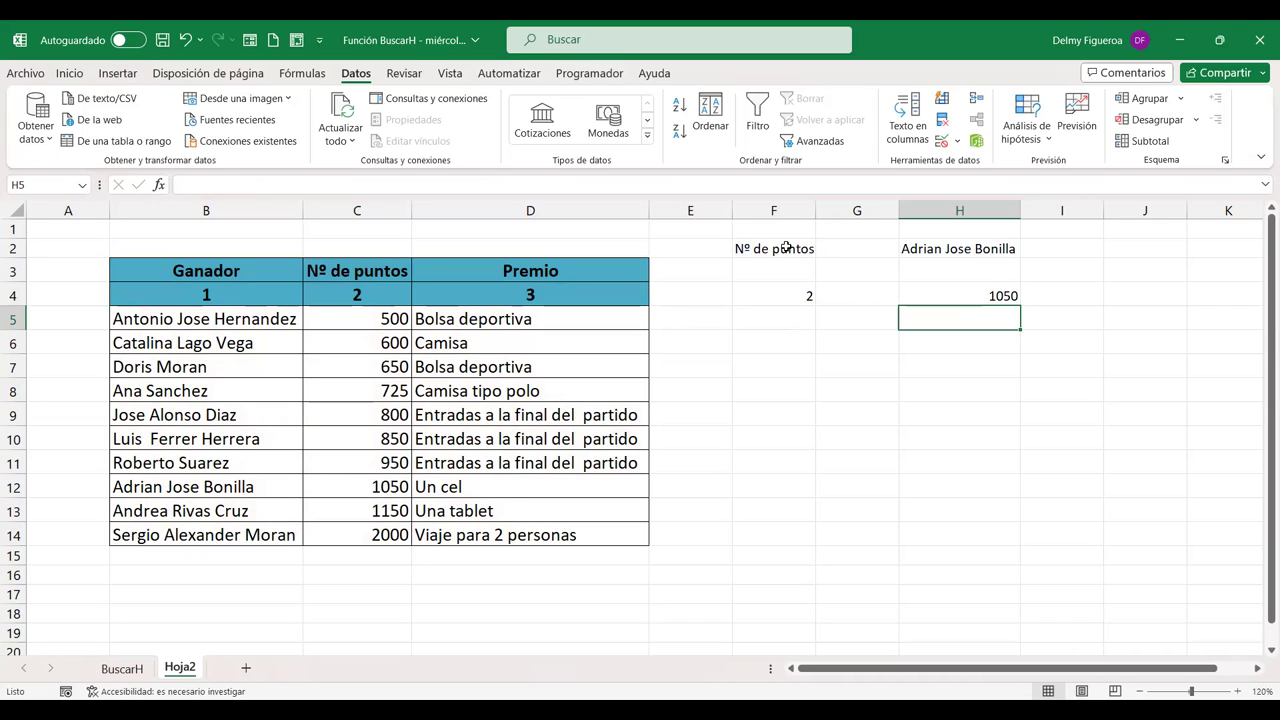
- Set F2 to Premio so H4 returns prizes
left_click(959, 248)
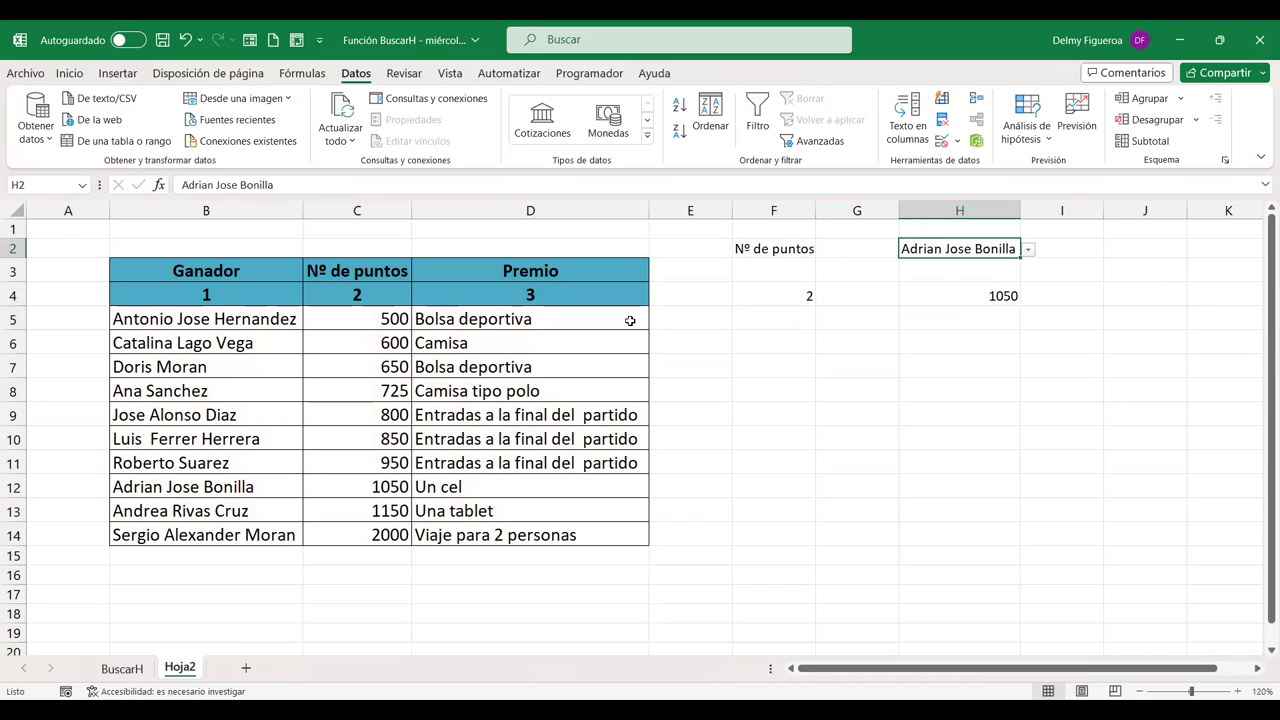
left_click(793, 249)
left_click(824, 251)
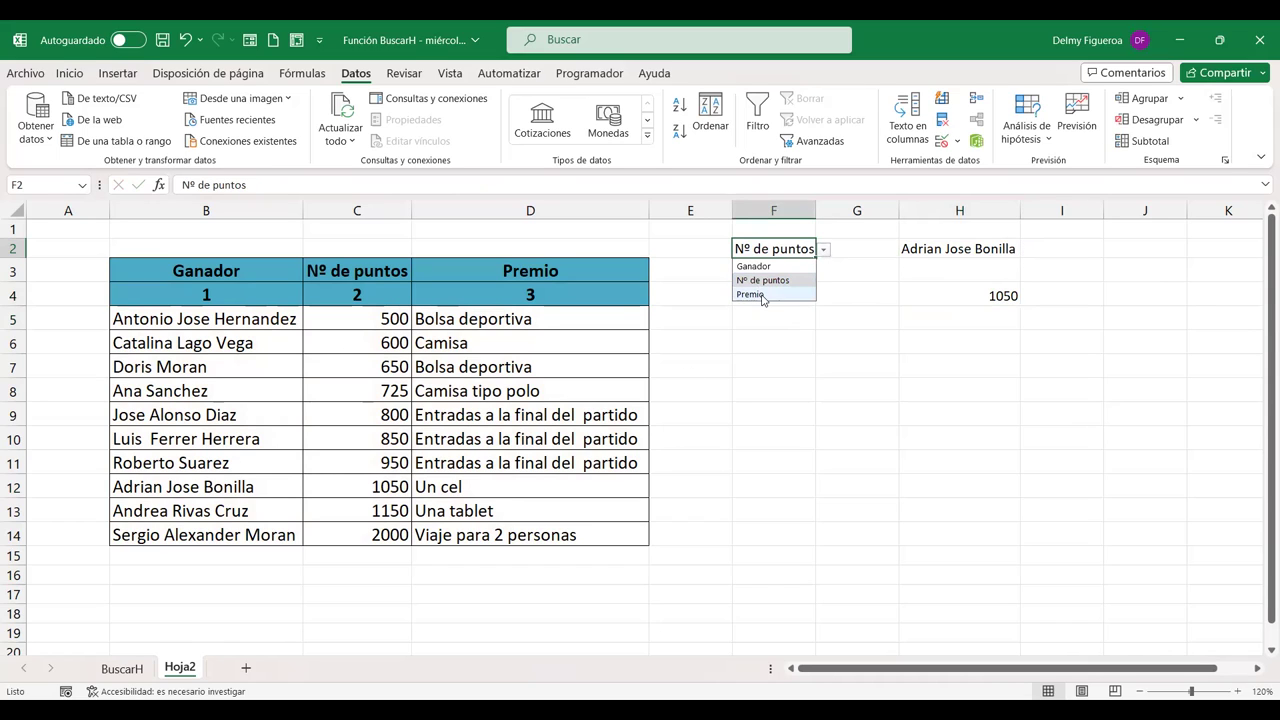
left_click(761, 295)
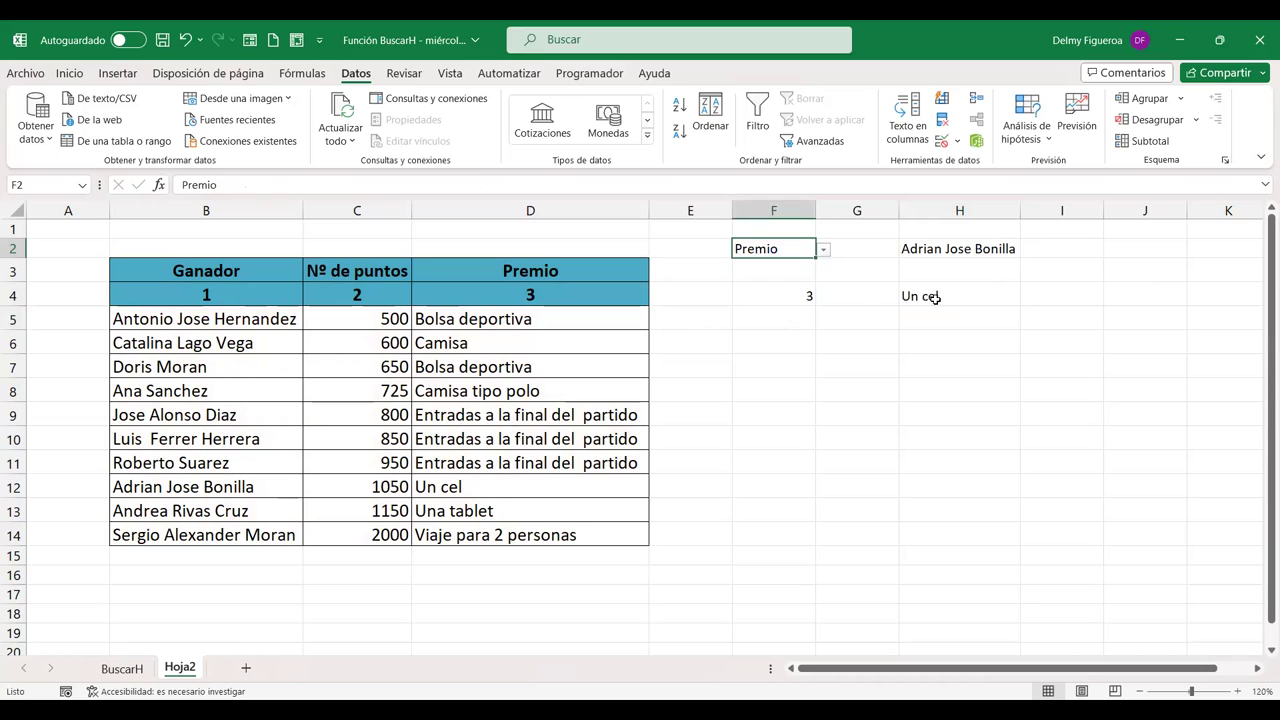
- Try two other winners in H2 and autofit column H to Entradas a la final del partido
left_click(958, 248)
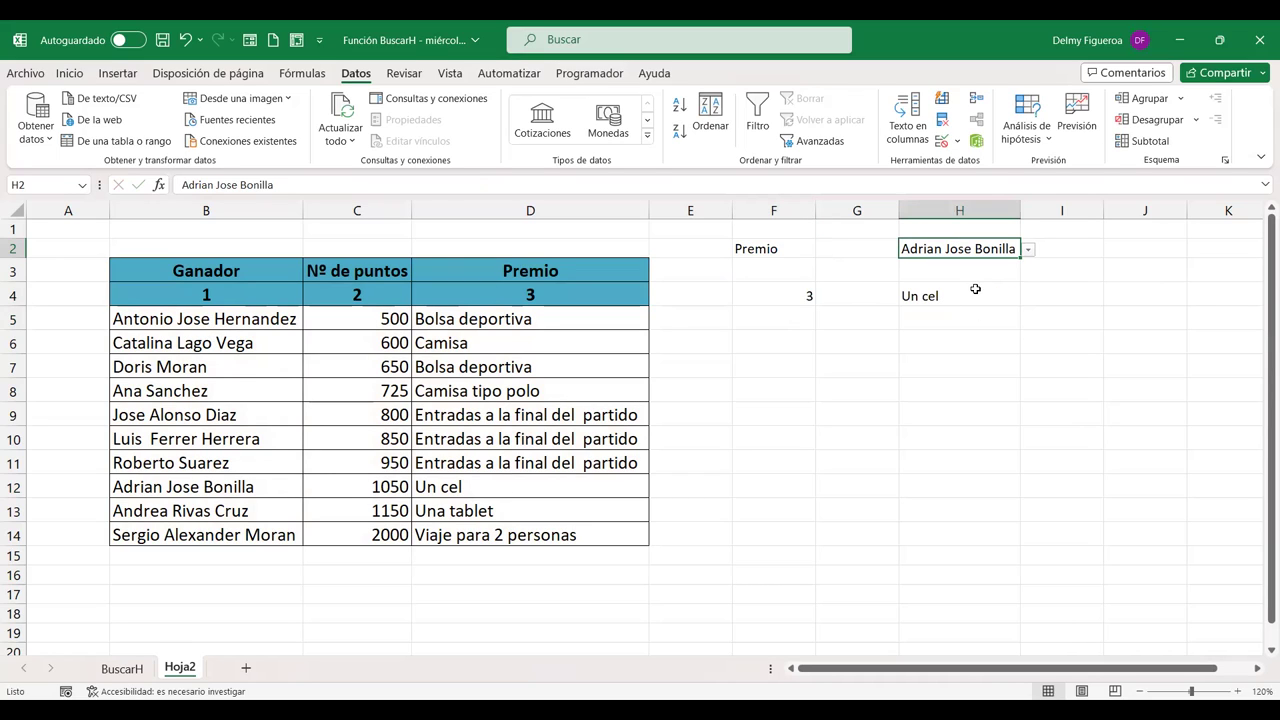
left_click(1028, 251)
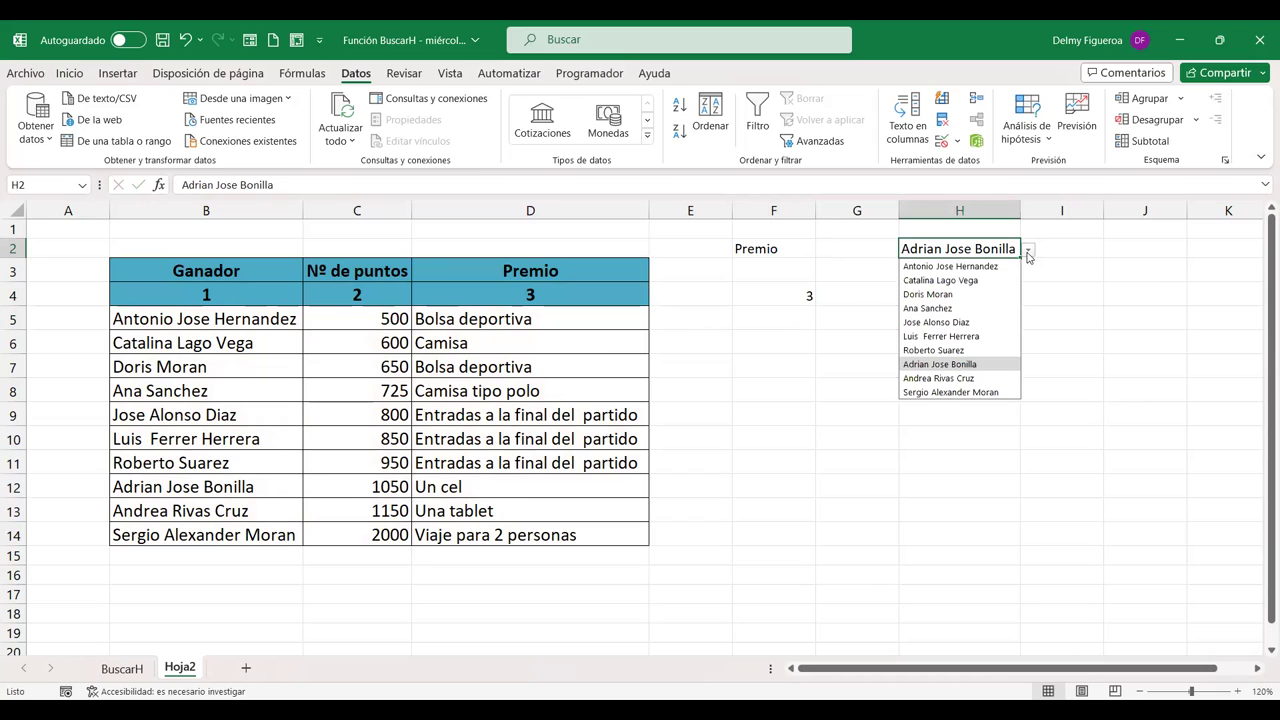
left_click(975, 280)
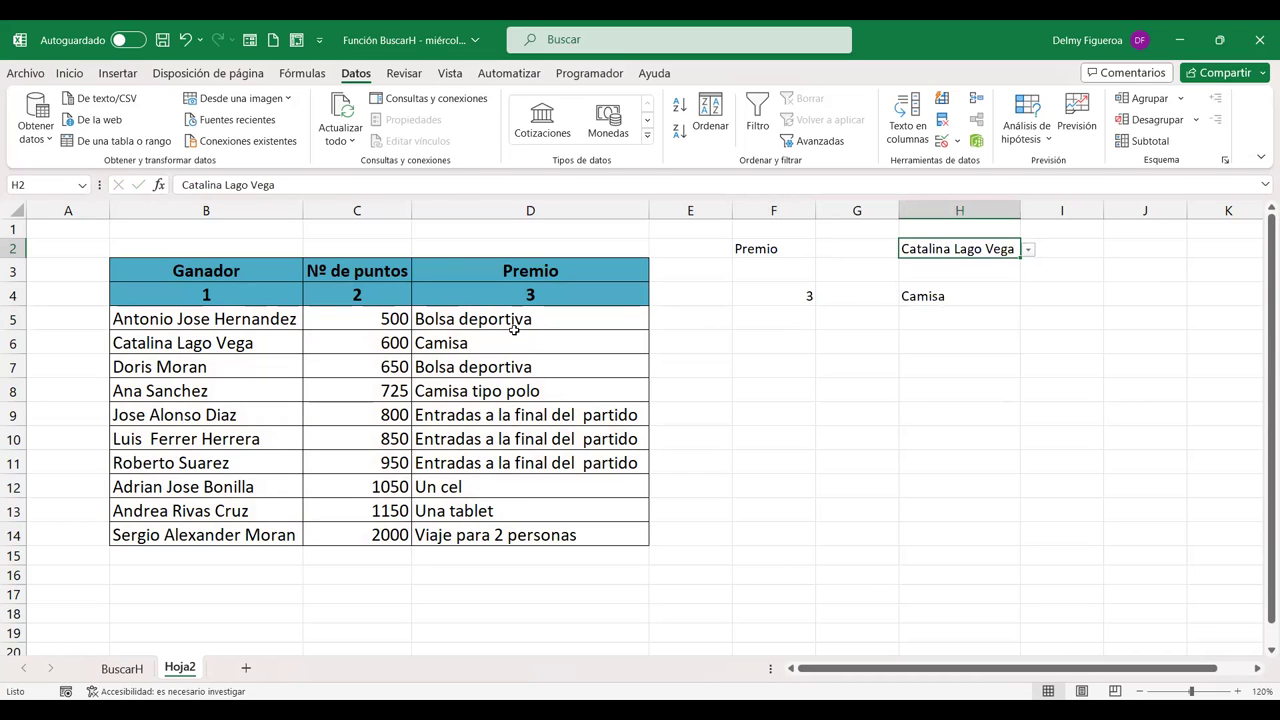
left_click(1028, 253)
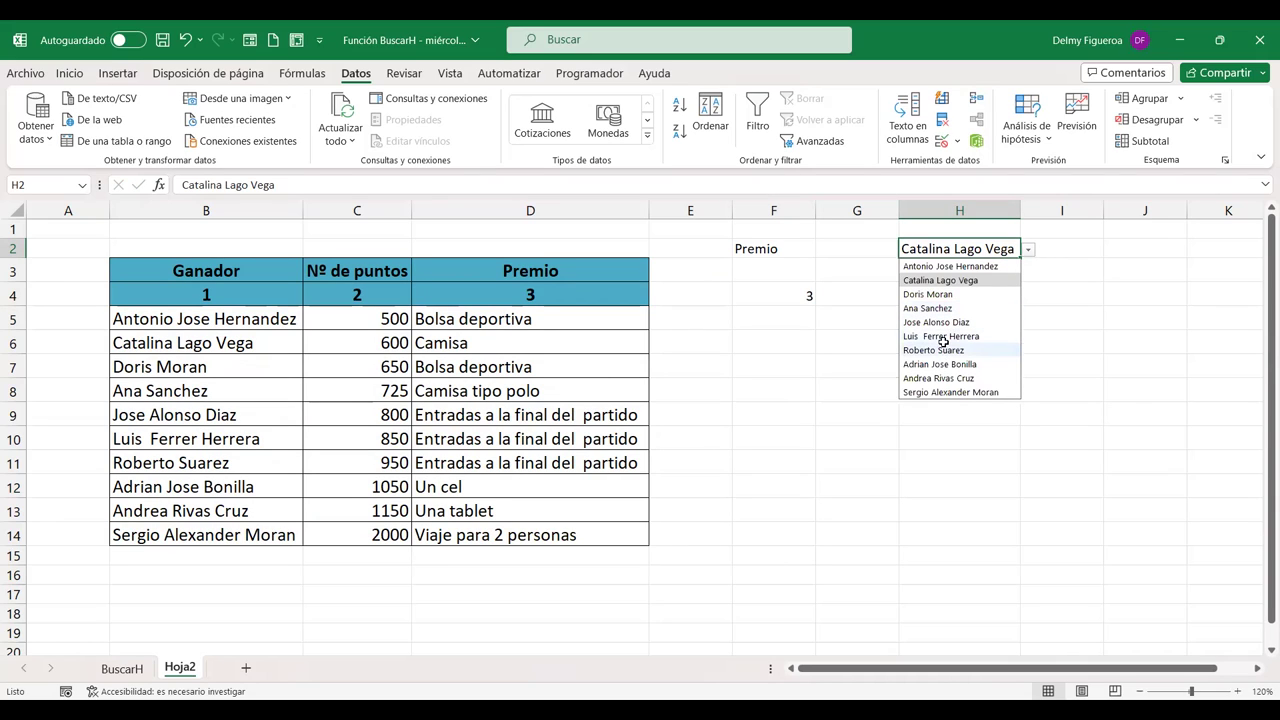
left_click(940, 349)
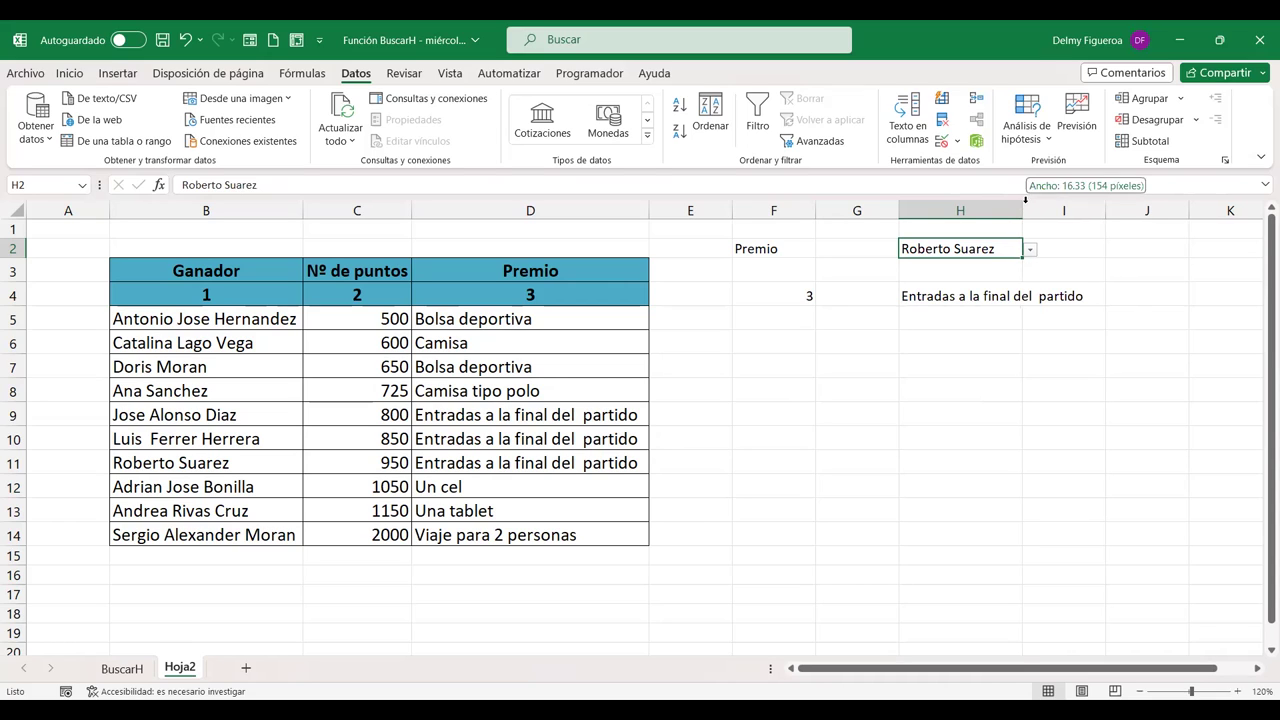
double_click(1020, 207)
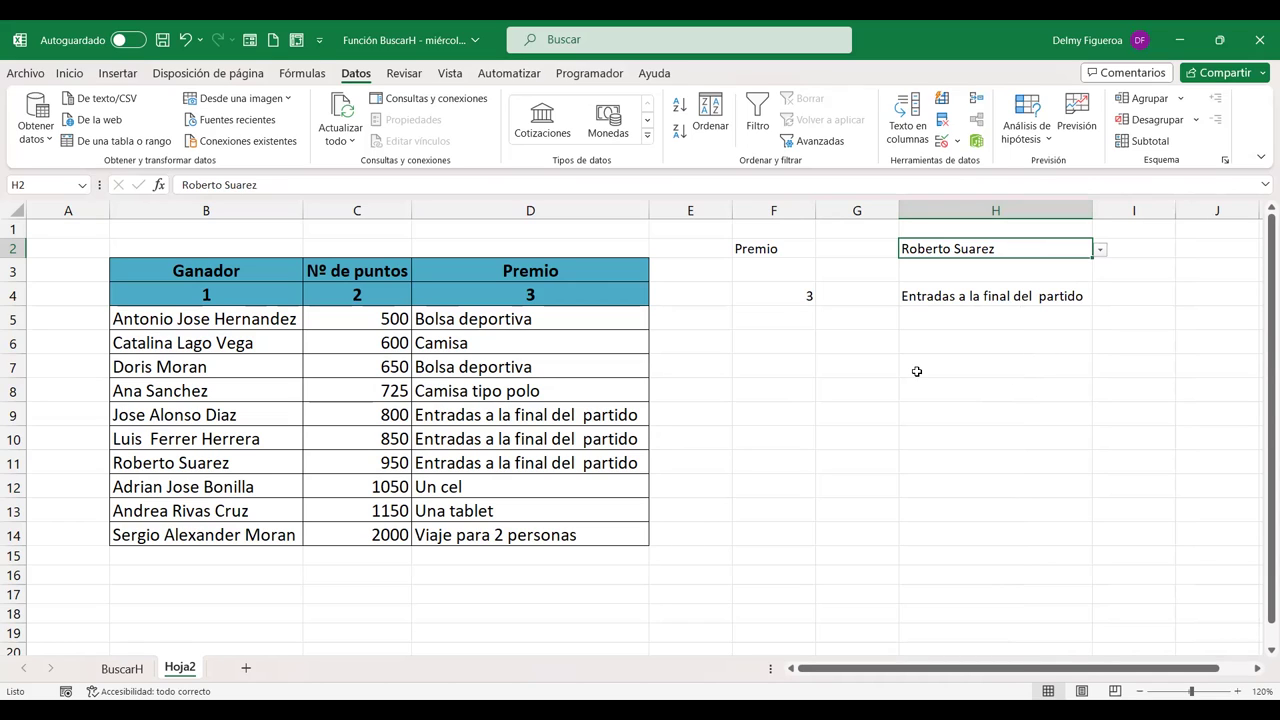
left_click(955, 340)
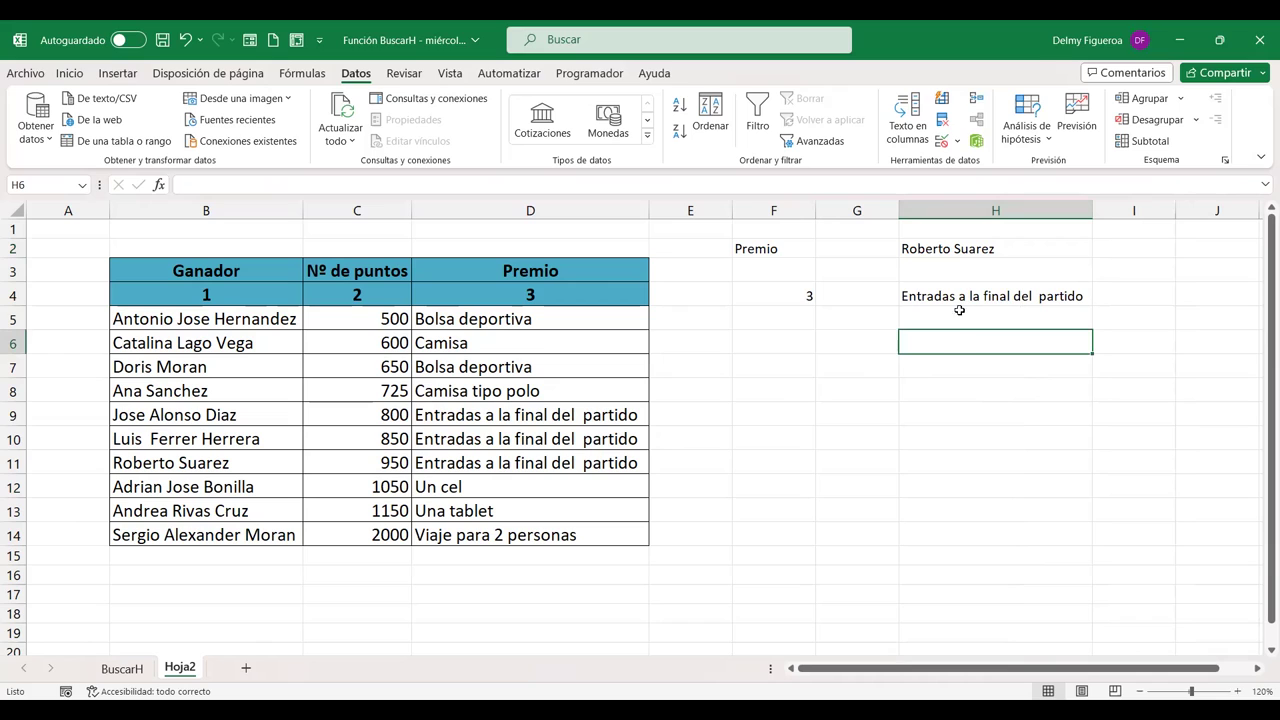
left_click(972, 296)
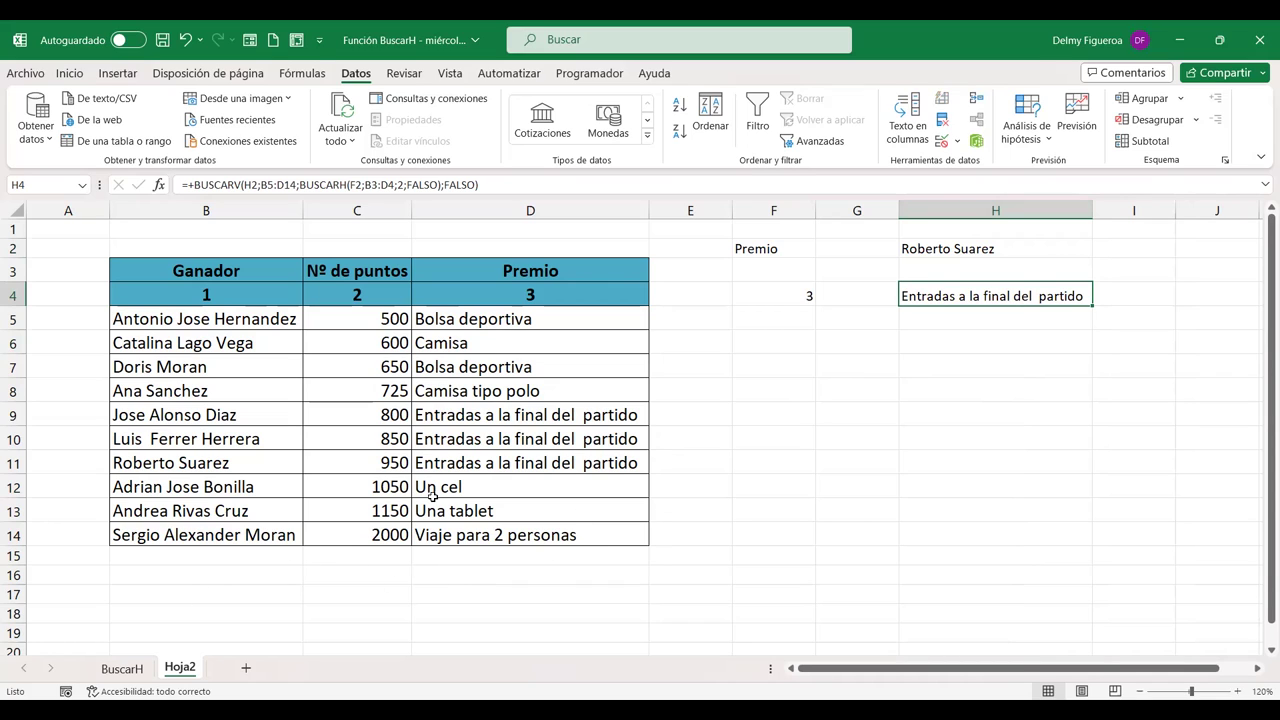
left_click(988, 249)
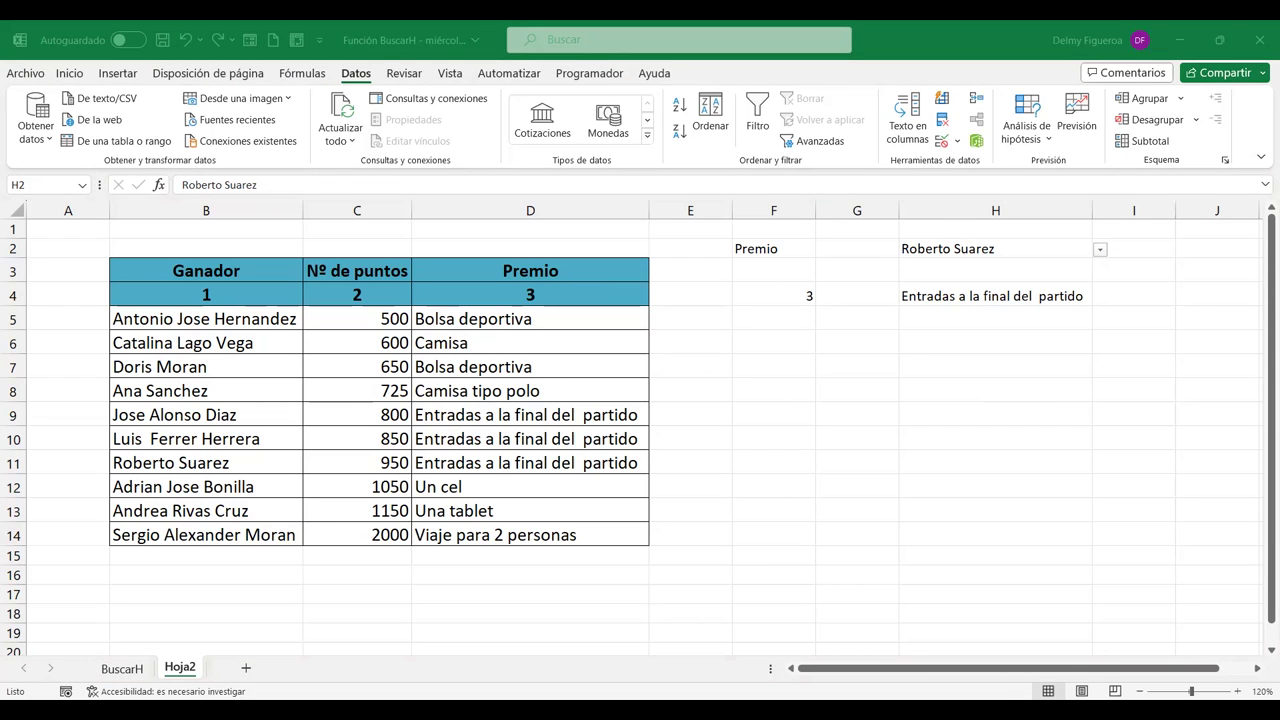
- Review the BuscarH lookup cells G3, H3, H4 and the Resultado formula, checking Hoja2 briefly
left_click(125, 669)
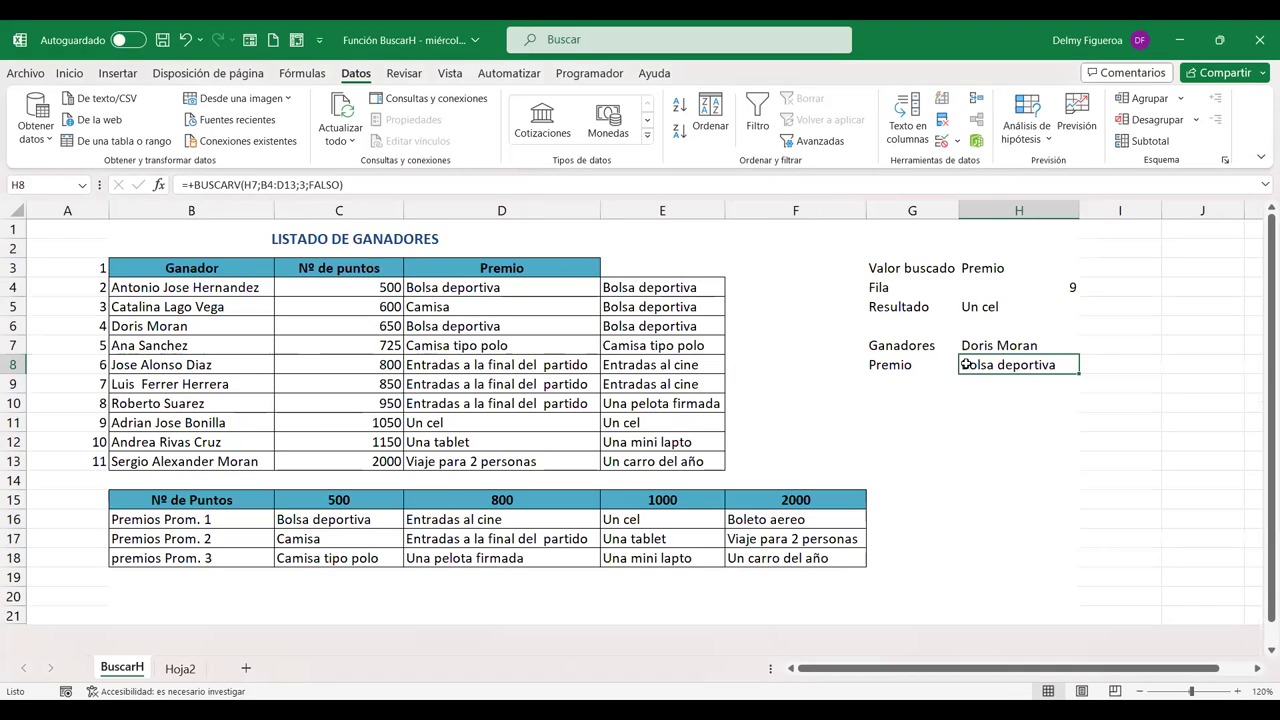
left_click(918, 268)
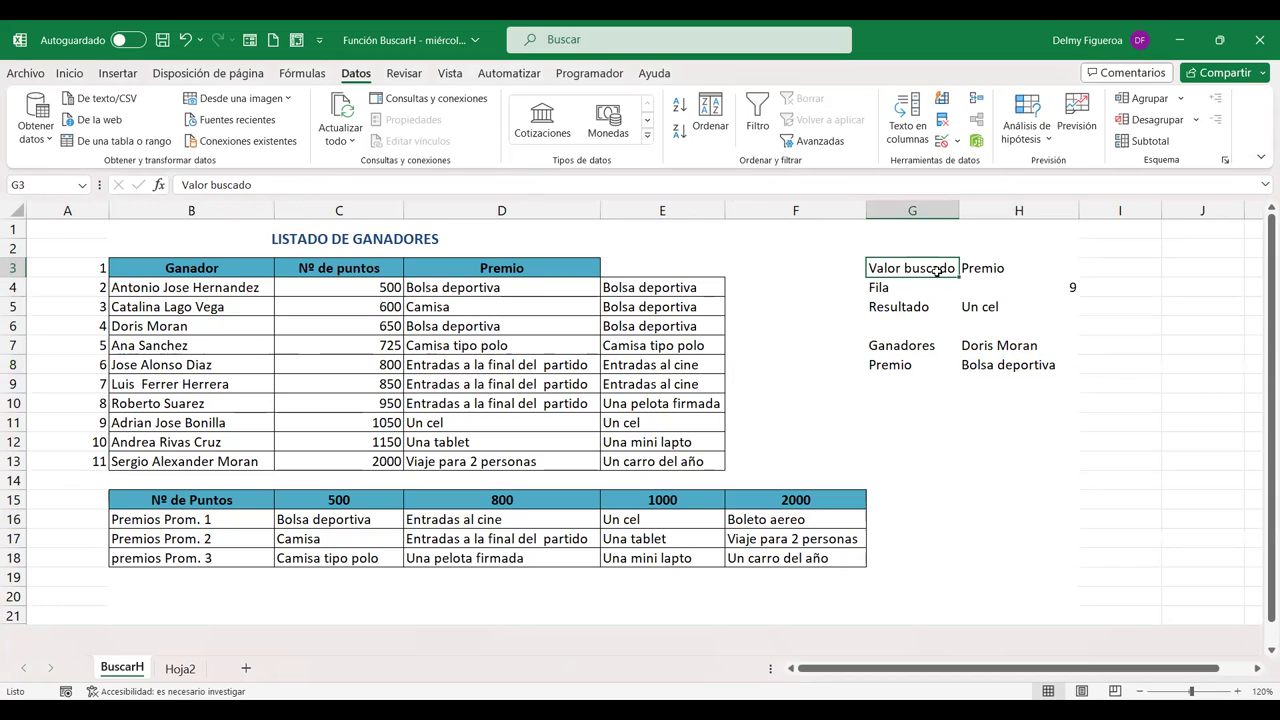
left_click(988, 265)
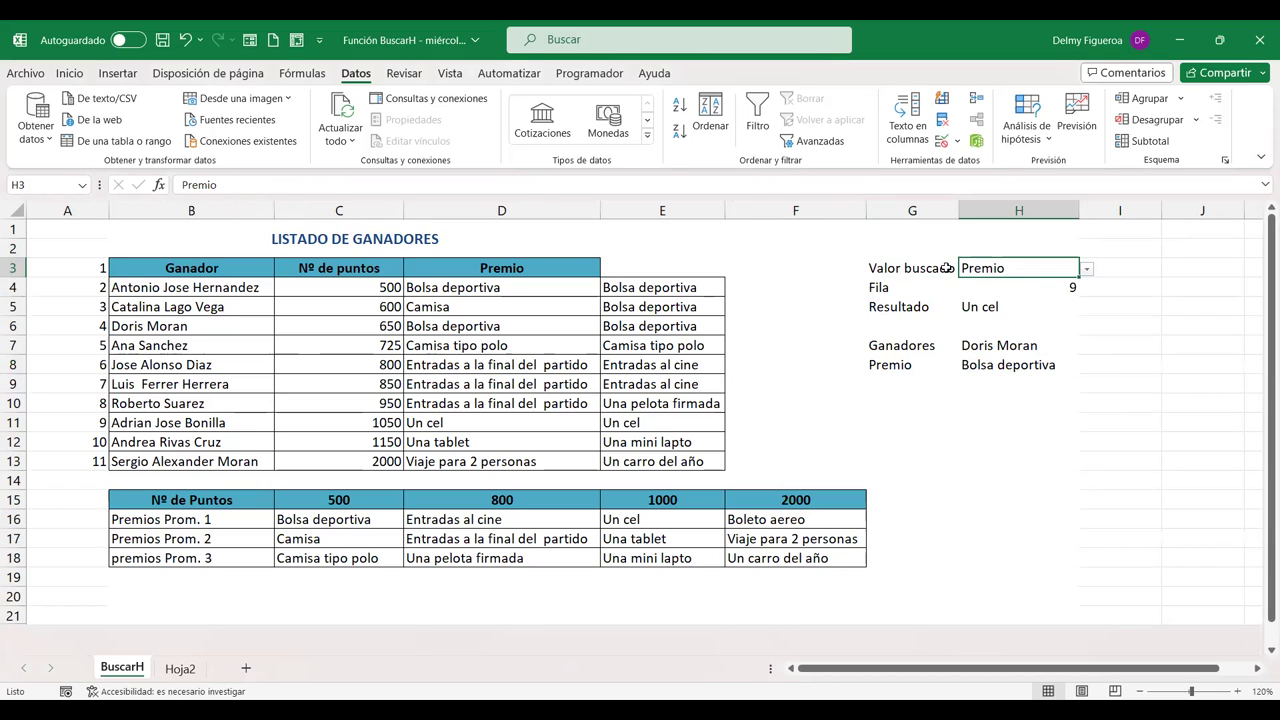
left_click(1030, 292)
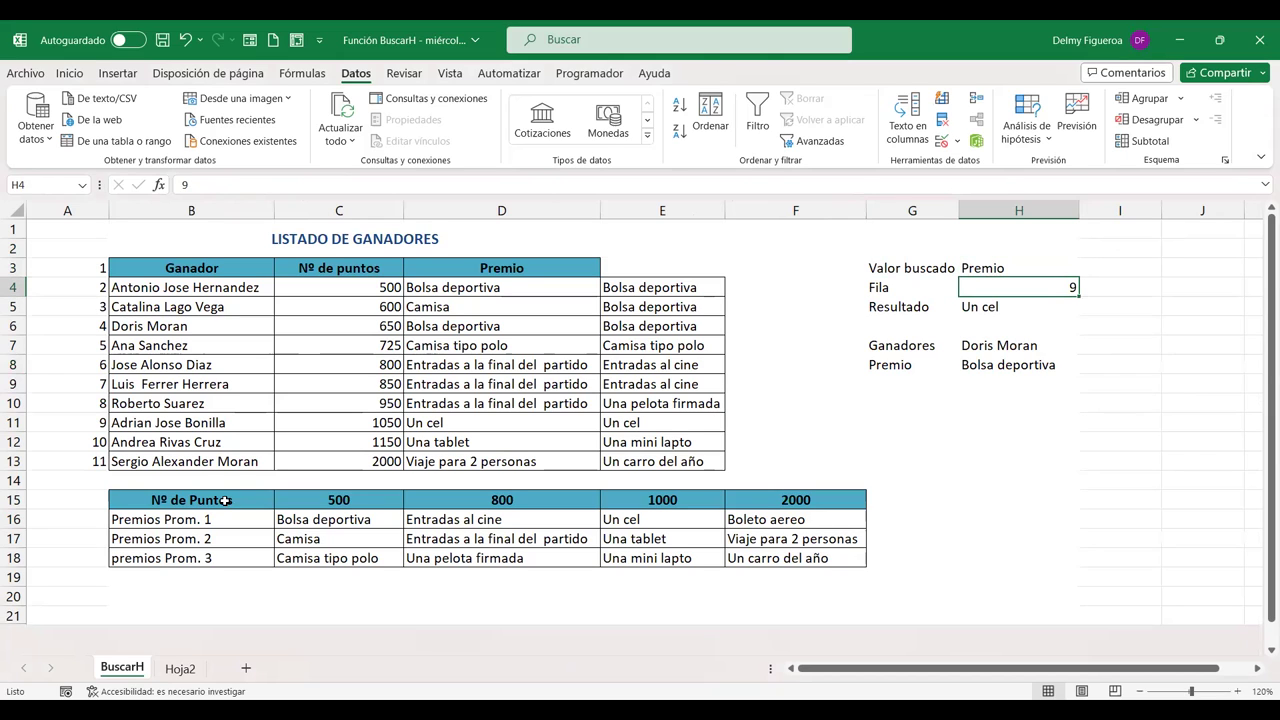
left_click(180, 670)
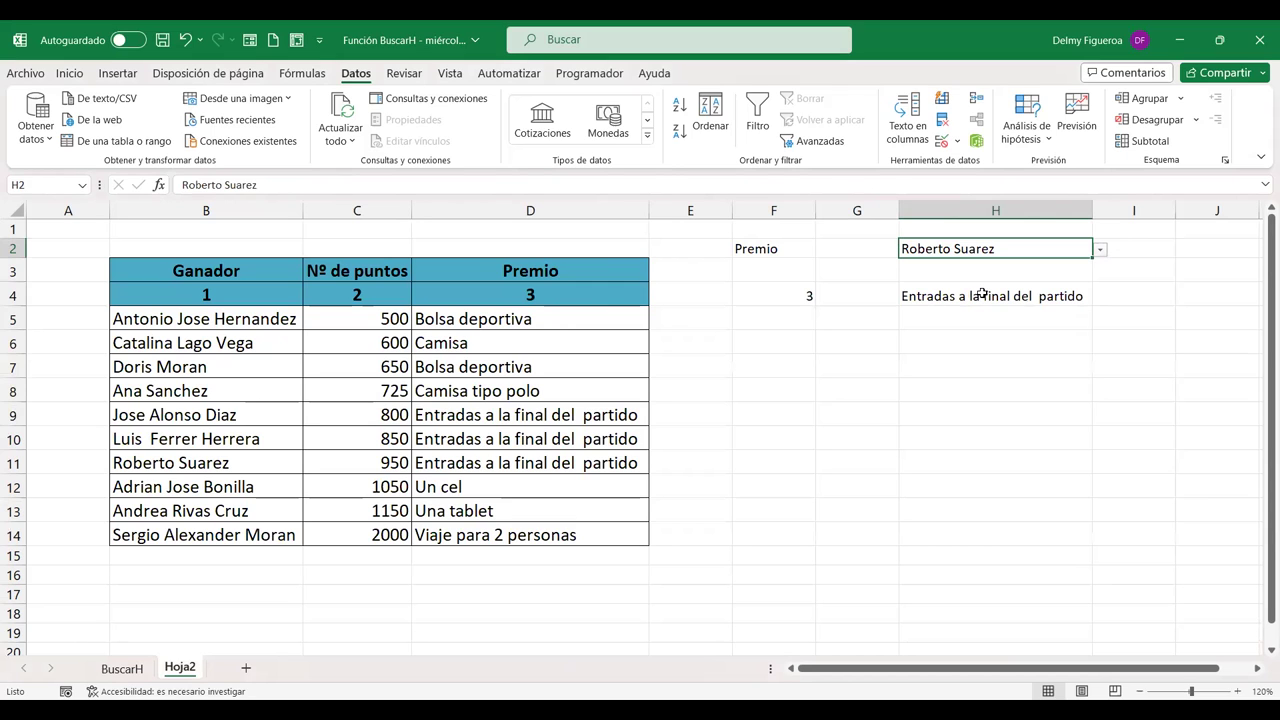
left_click(136, 670)
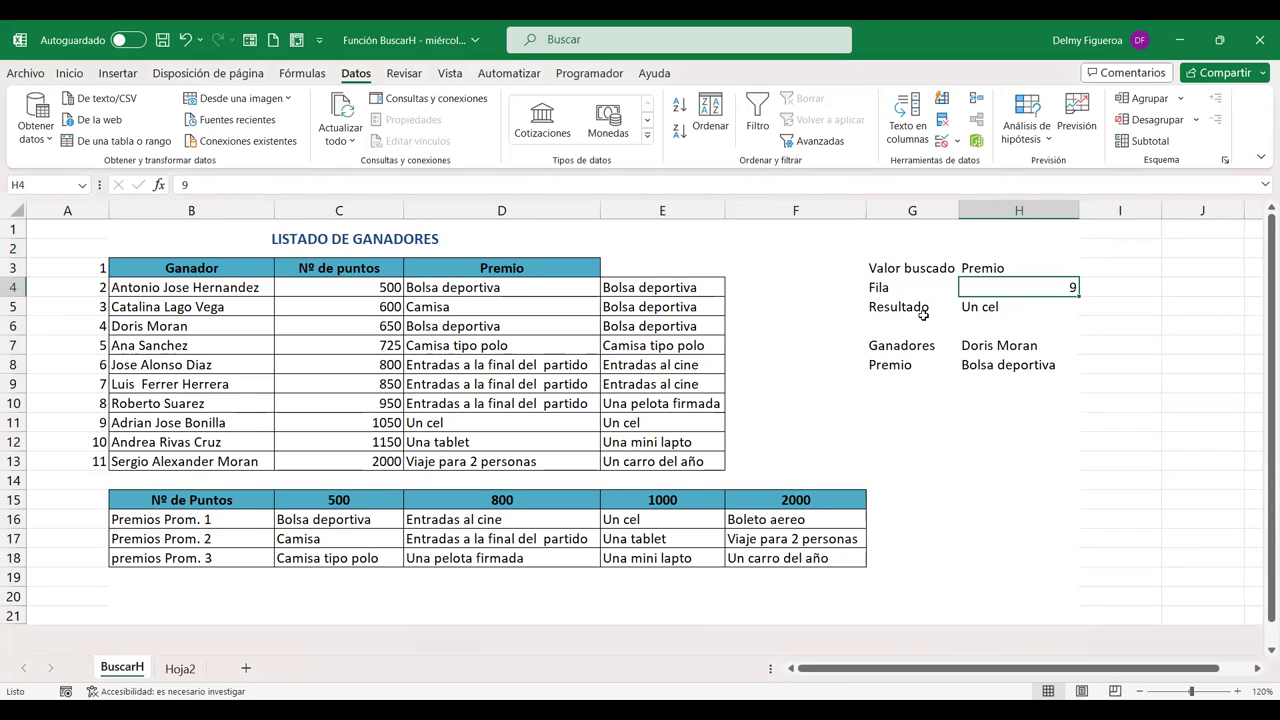
left_click(995, 308)
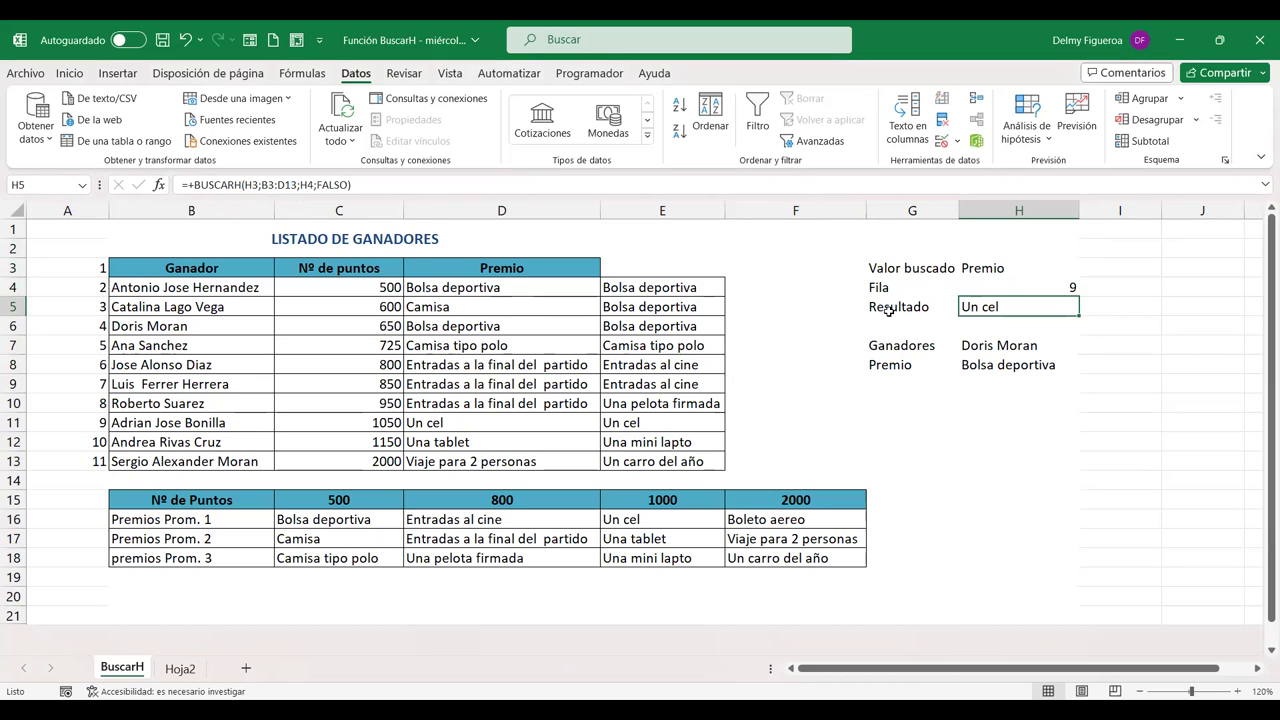
- Set the searched header in H3 to Ganador, then show Hoja2
left_click(1011, 266)
left_click(1086, 272)
left_click(1053, 287)
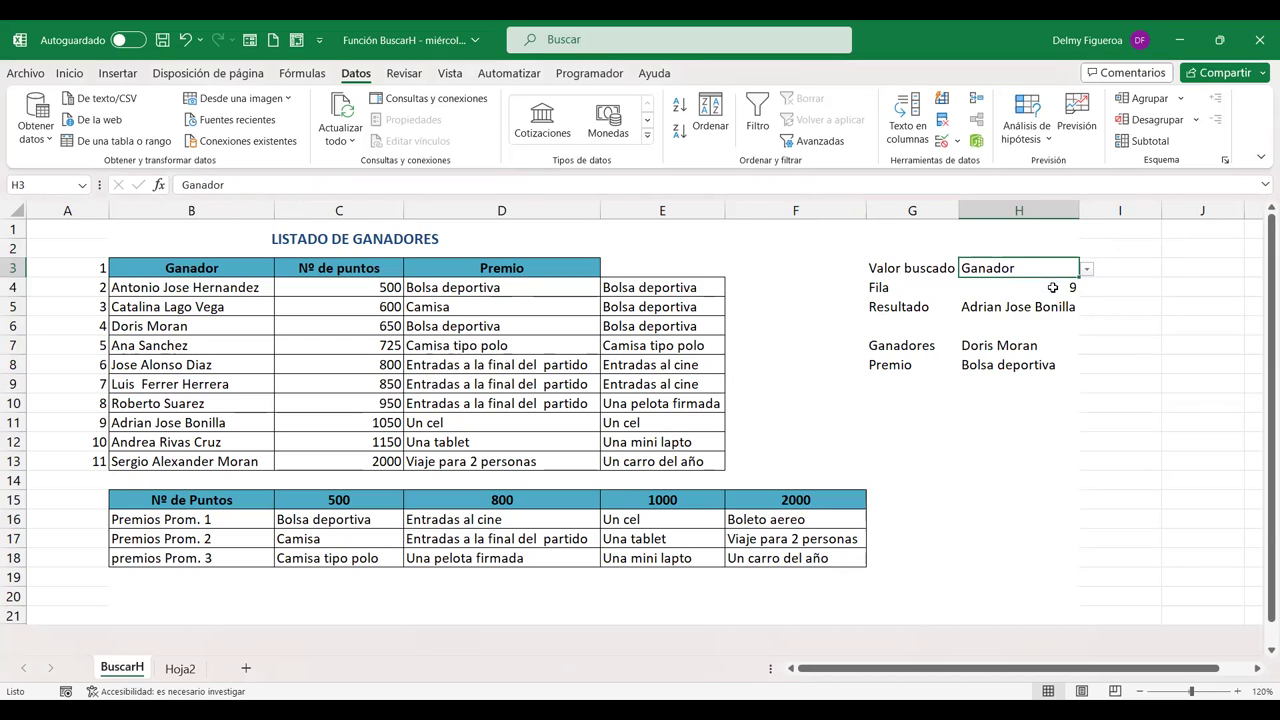
left_click(1053, 287)
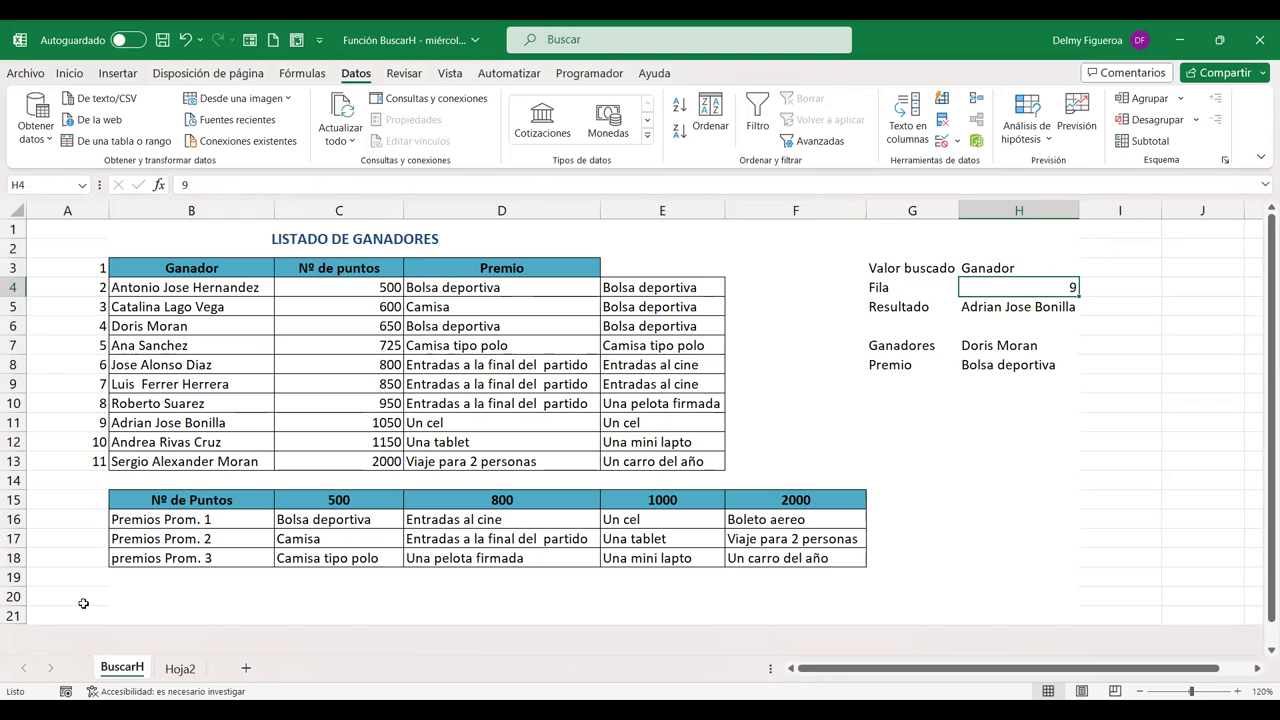
left_click(178, 669)
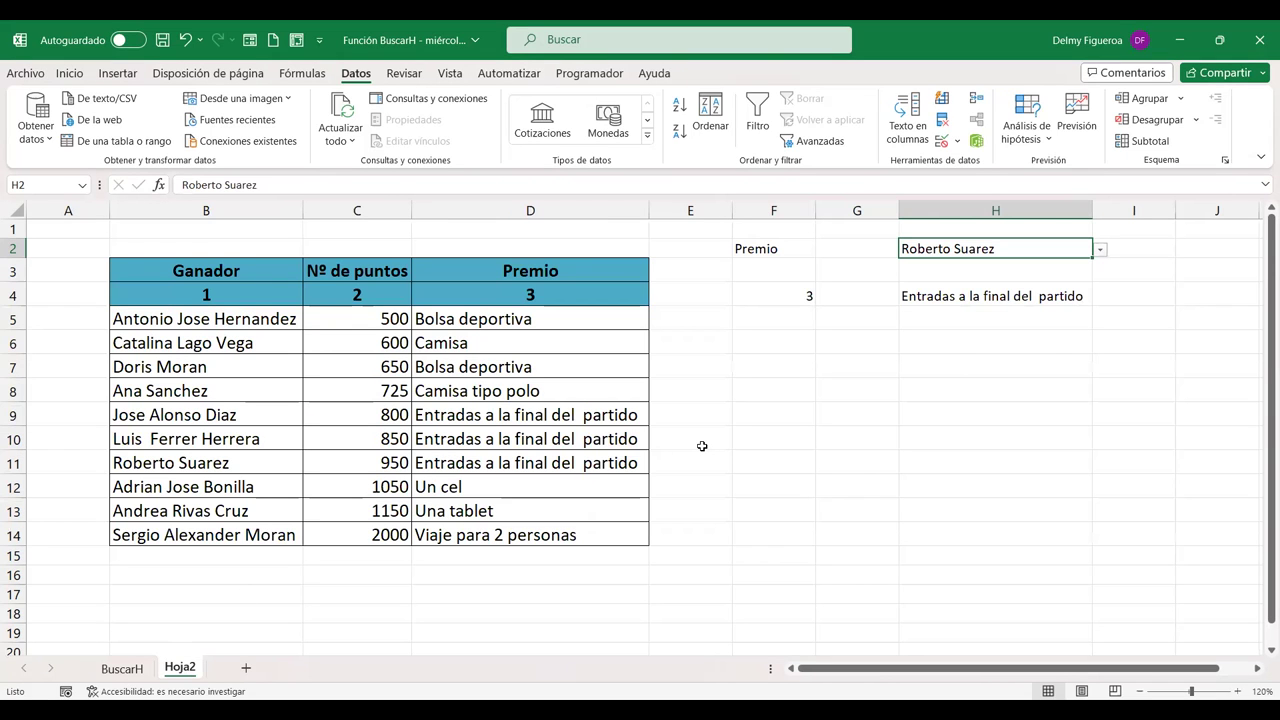
- On BuscarH, set the row number in H4 to 7
left_click(122, 669)
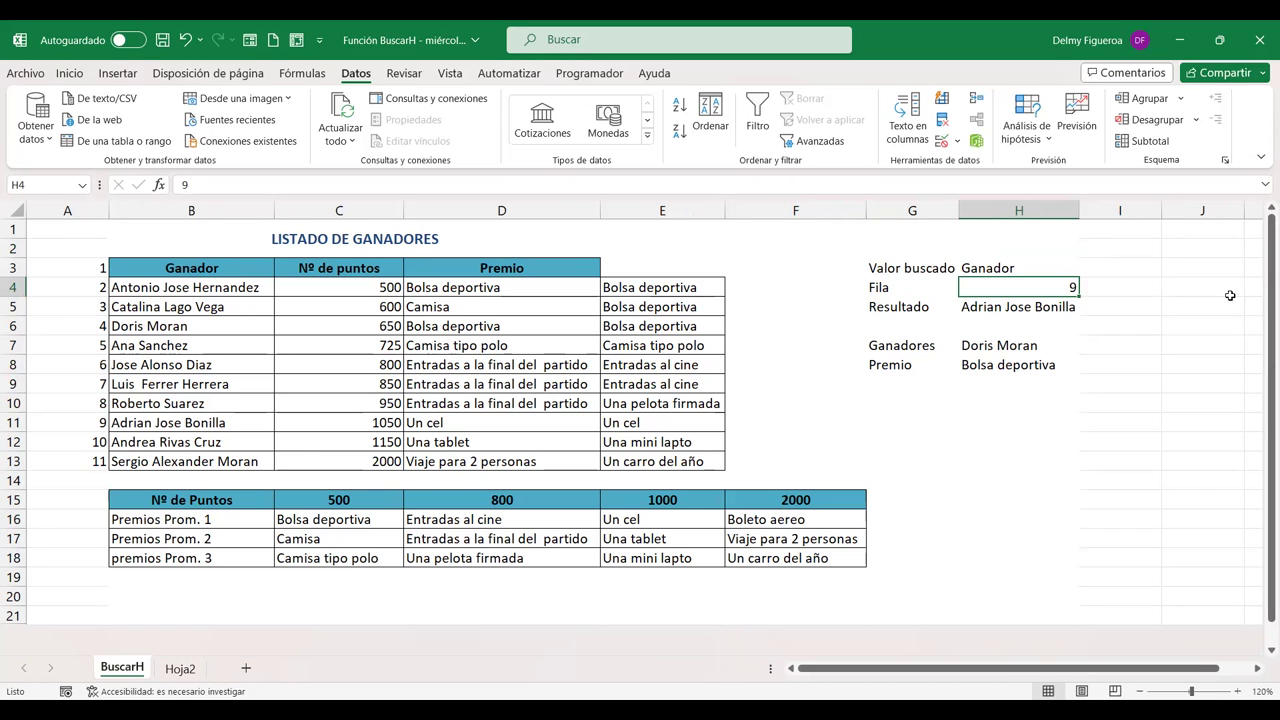
double_click(1055, 288)
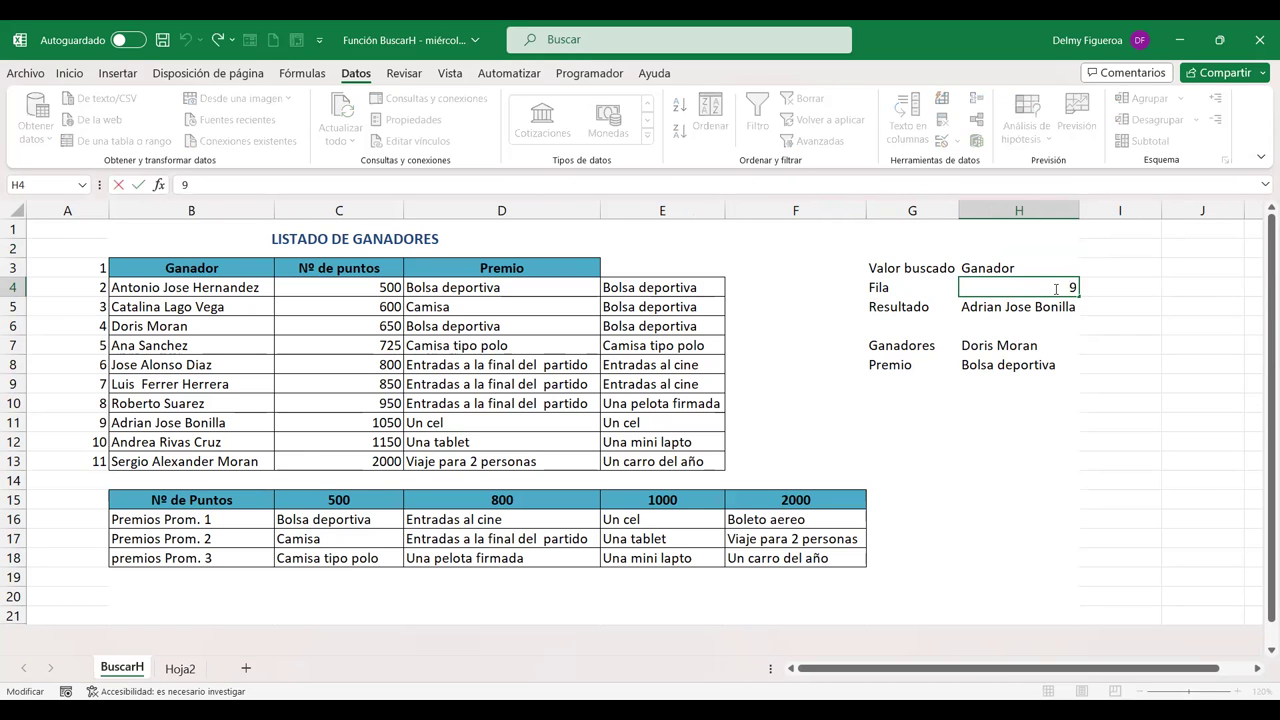
key("Return")
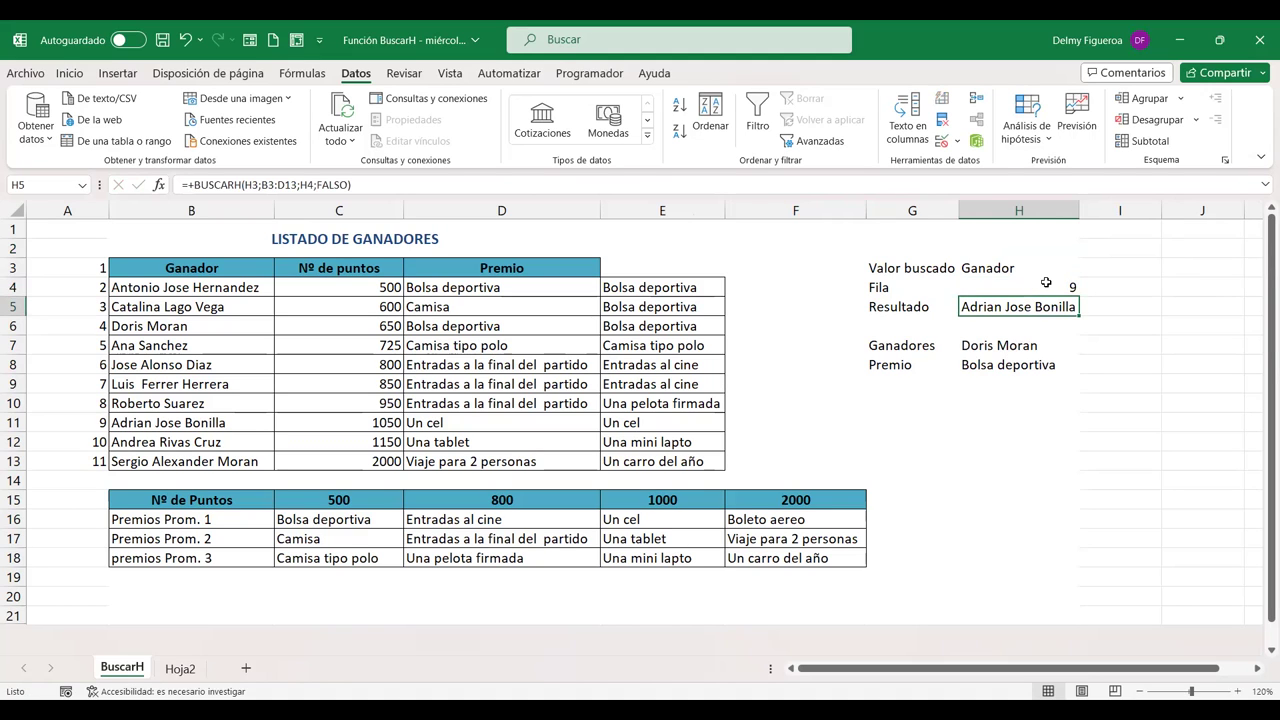
left_click(1046, 286)
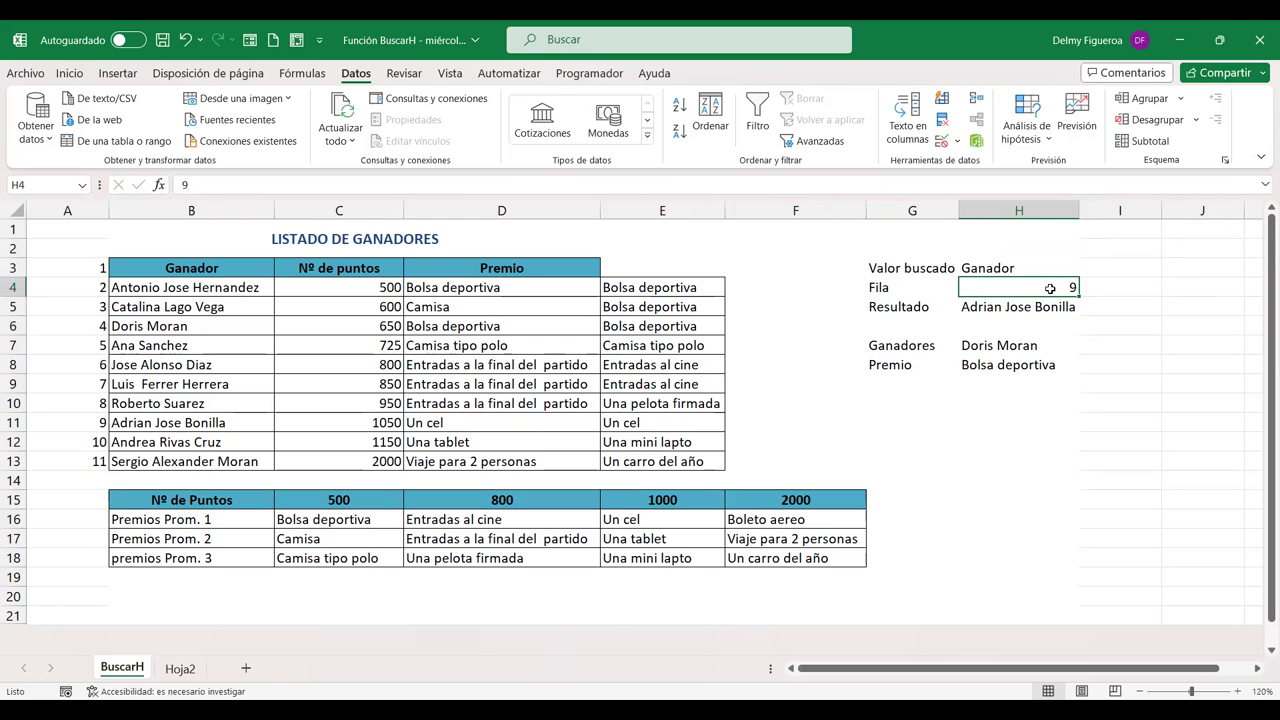
type("7")
key("Return")
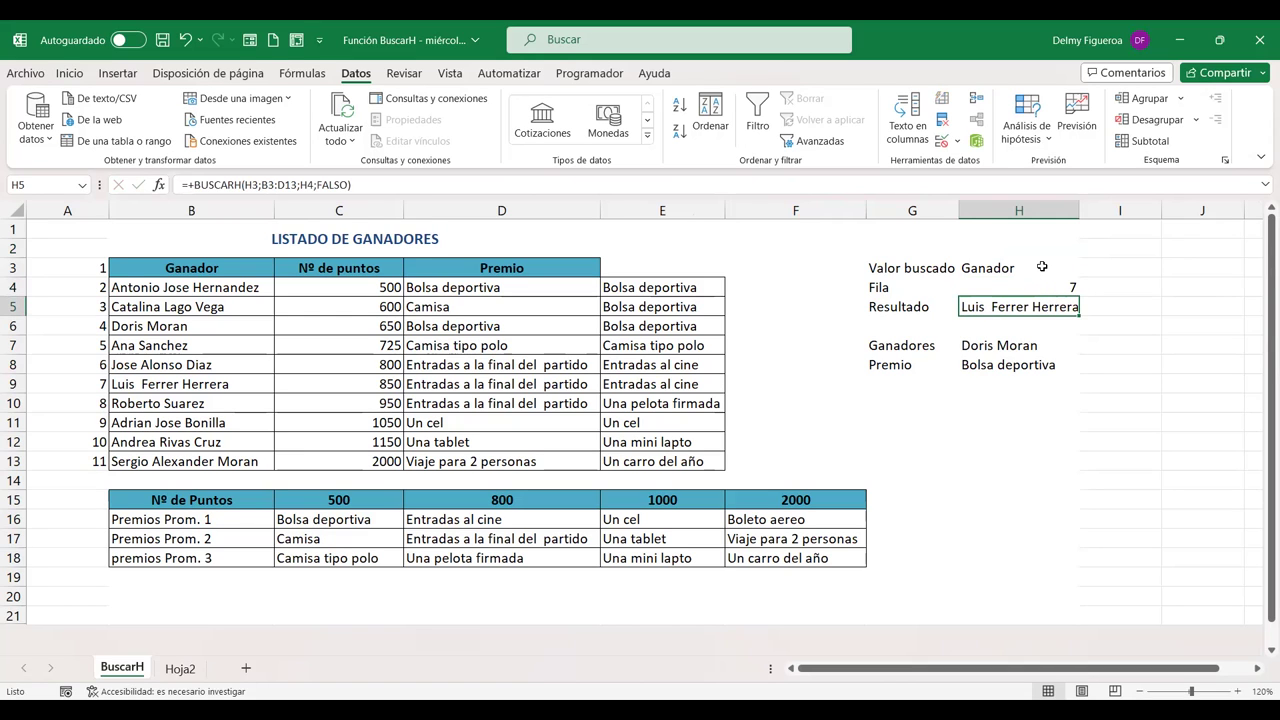
- Review the H5 lookup formula and change H4's row number to 3
left_click(1041, 267)
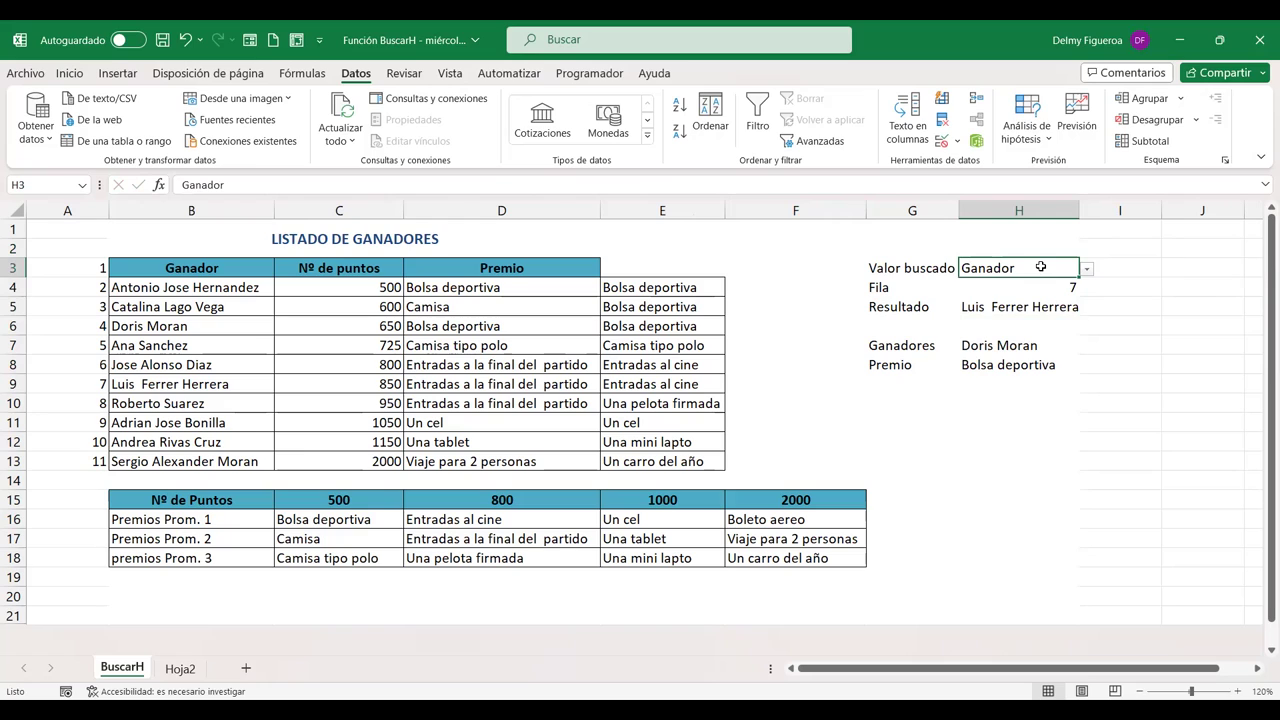
left_click(1041, 307)
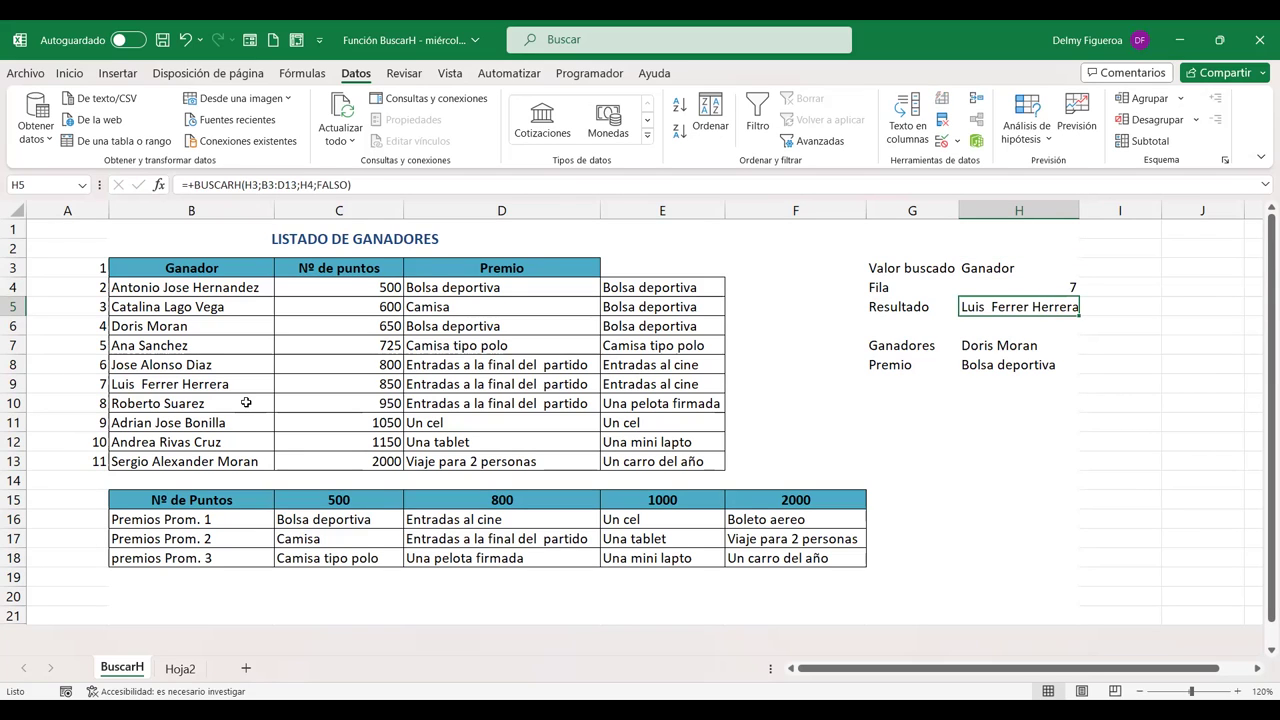
left_click(1031, 287)
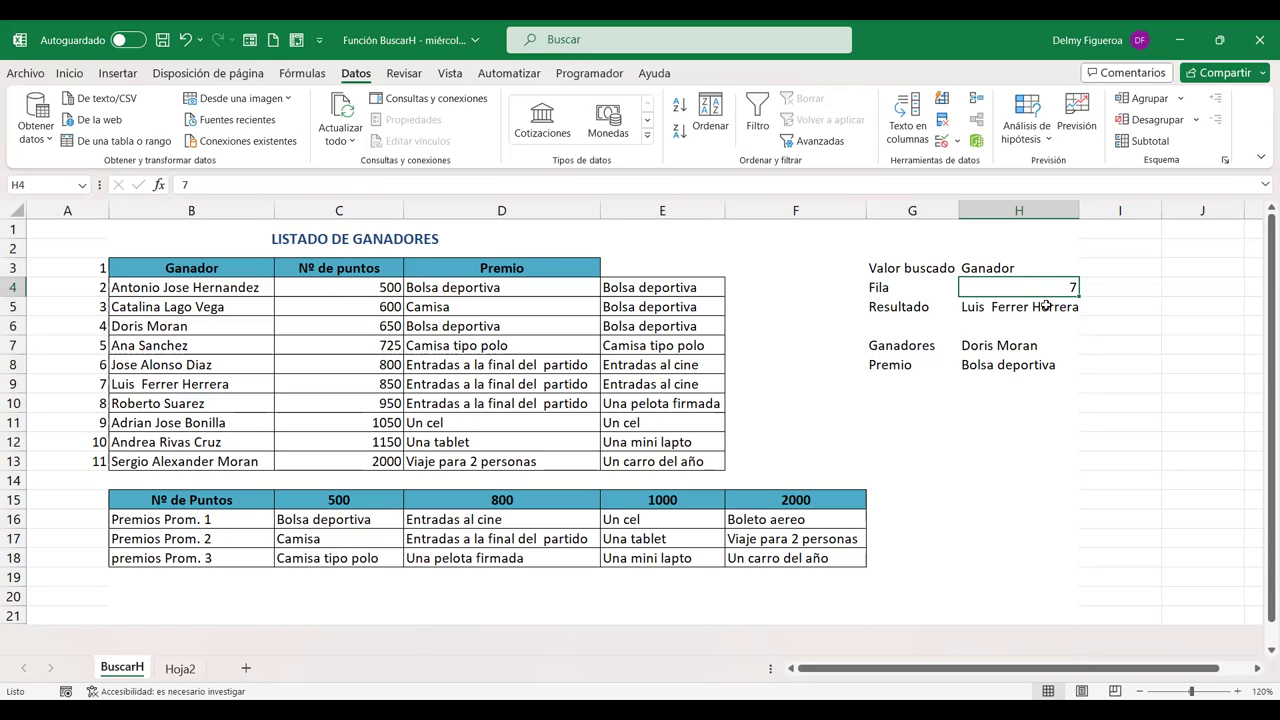
left_click(1045, 306)
left_click(1059, 288)
double_click(1053, 288)
key("BackSpace")
type("3")
key("Return")
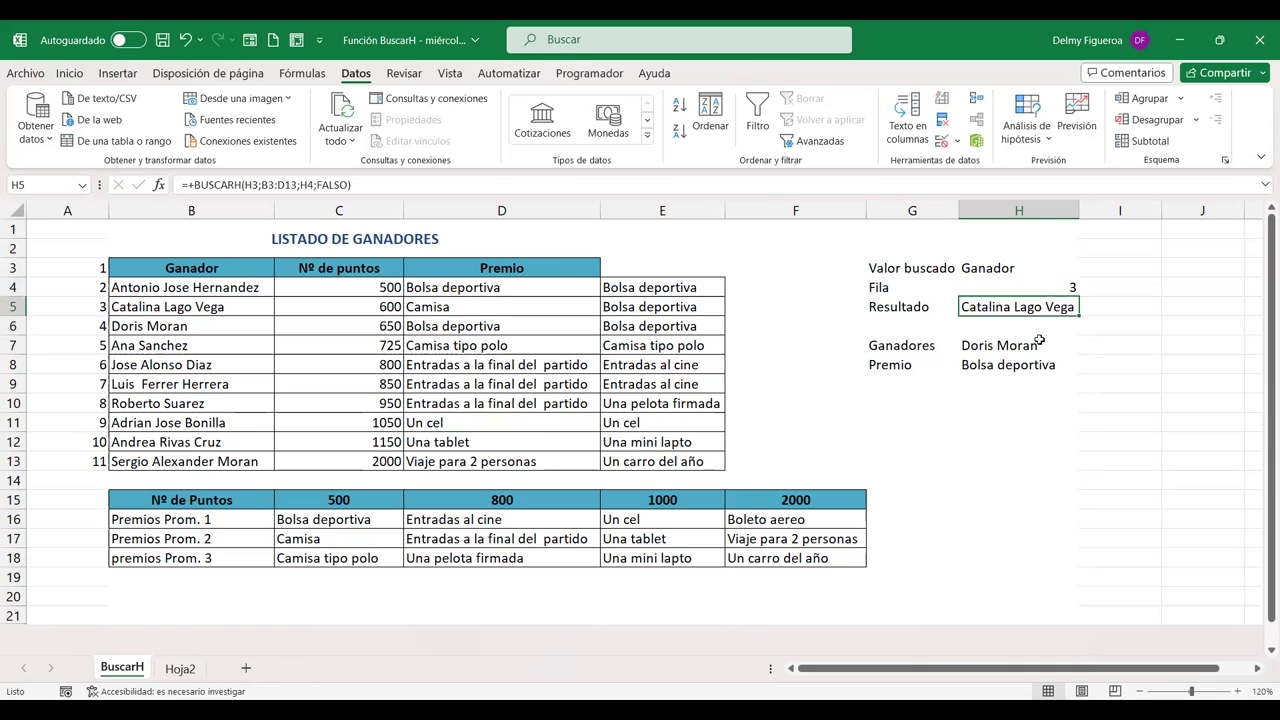
- Choose Premio as the searched header in H3 so Resultado returns Camisa
left_click(1042, 266)
left_click(1086, 270)
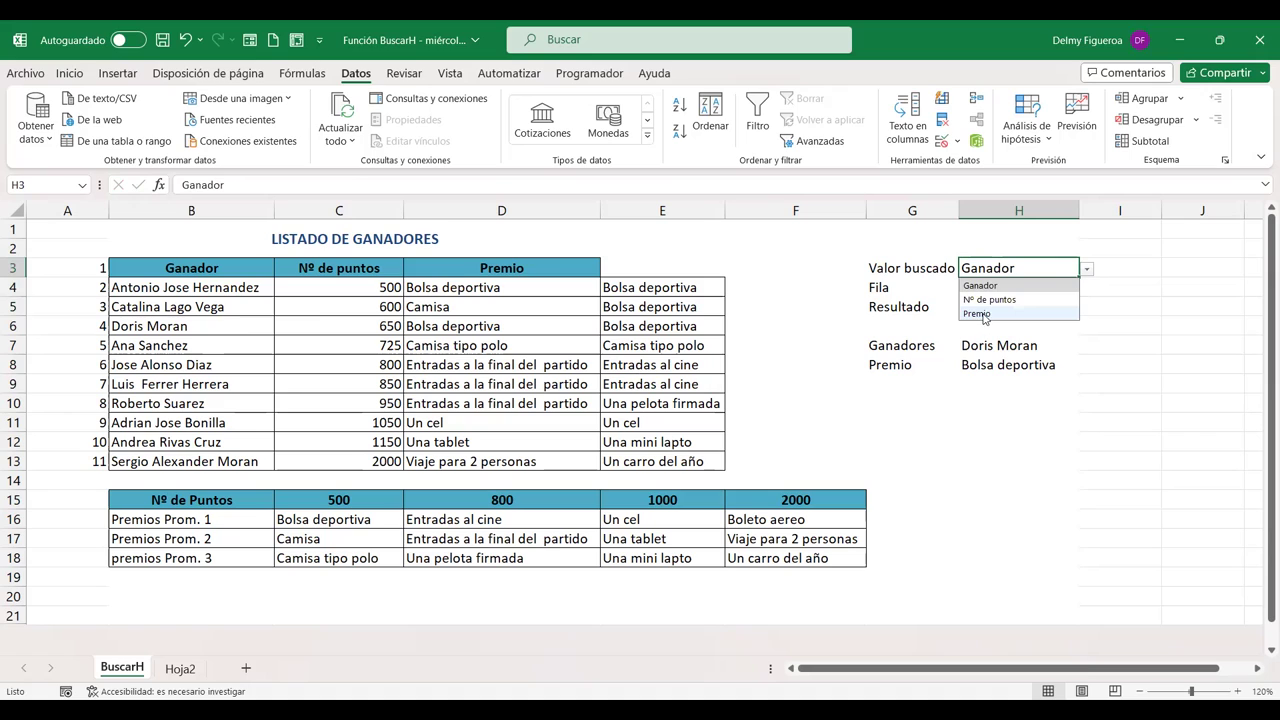
left_click(978, 313)
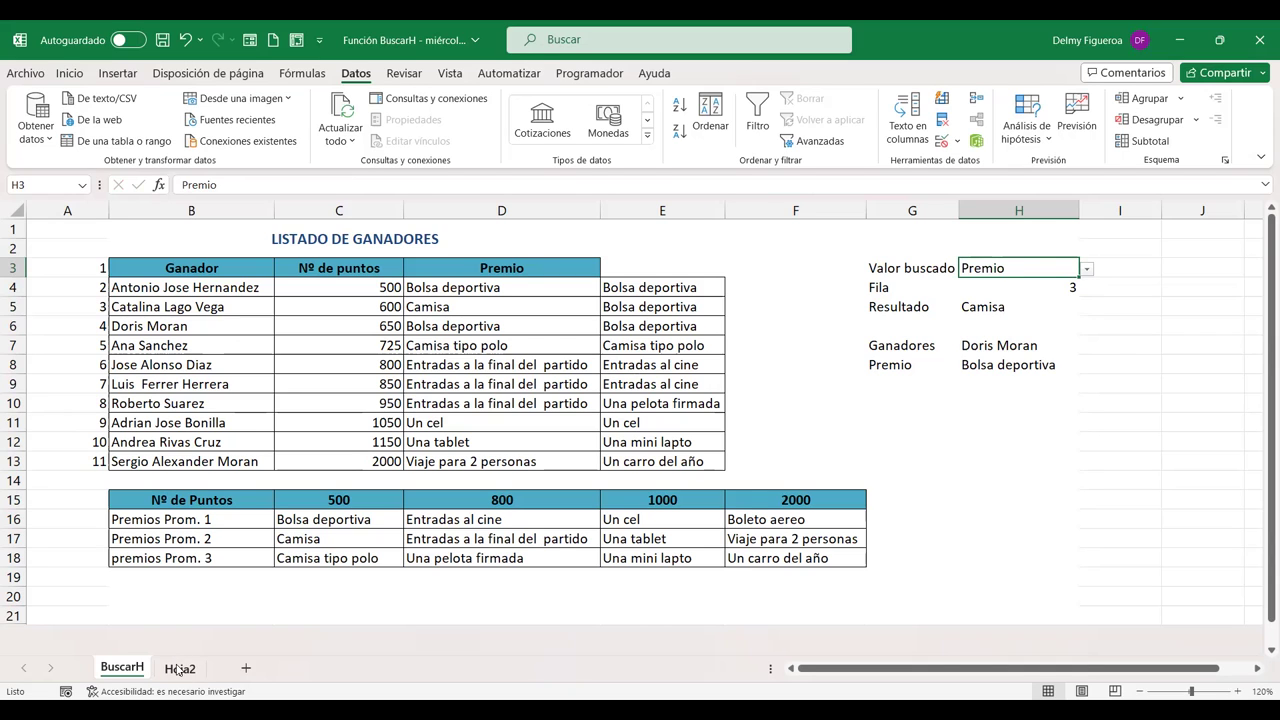
left_click(180, 668)
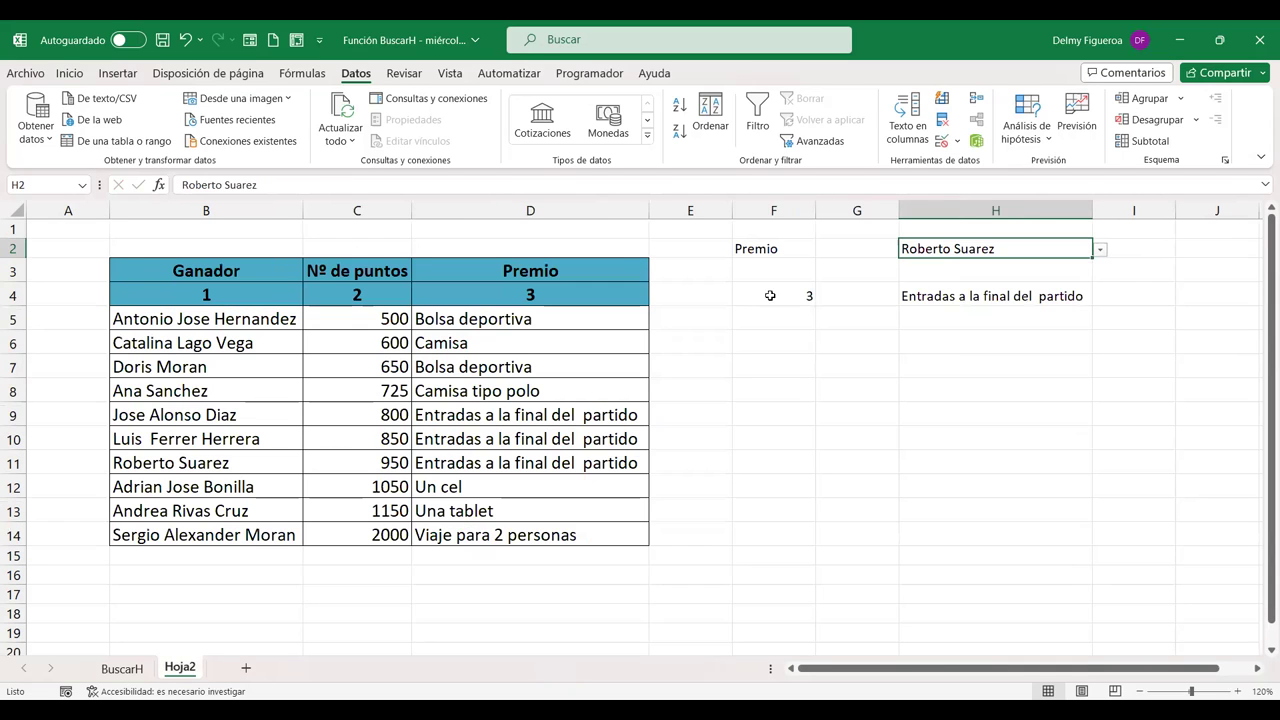
left_click(773, 298)
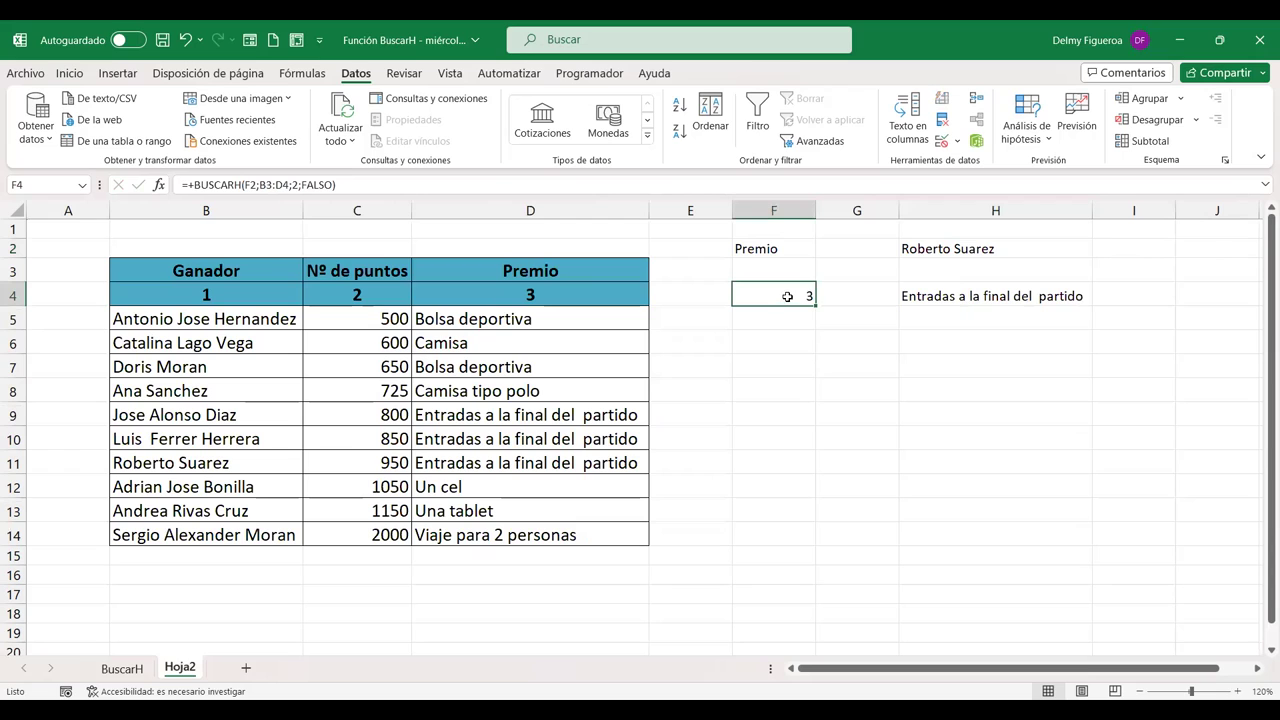
double_click(788, 297)
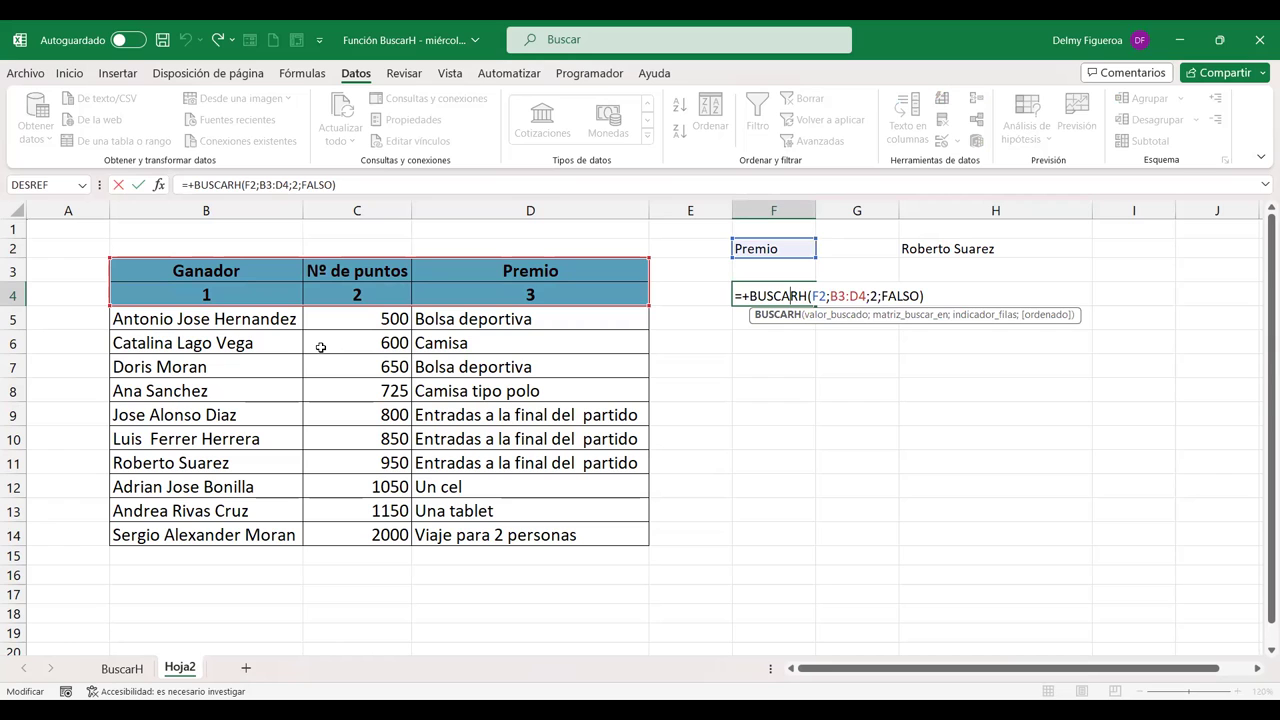
key("Return")
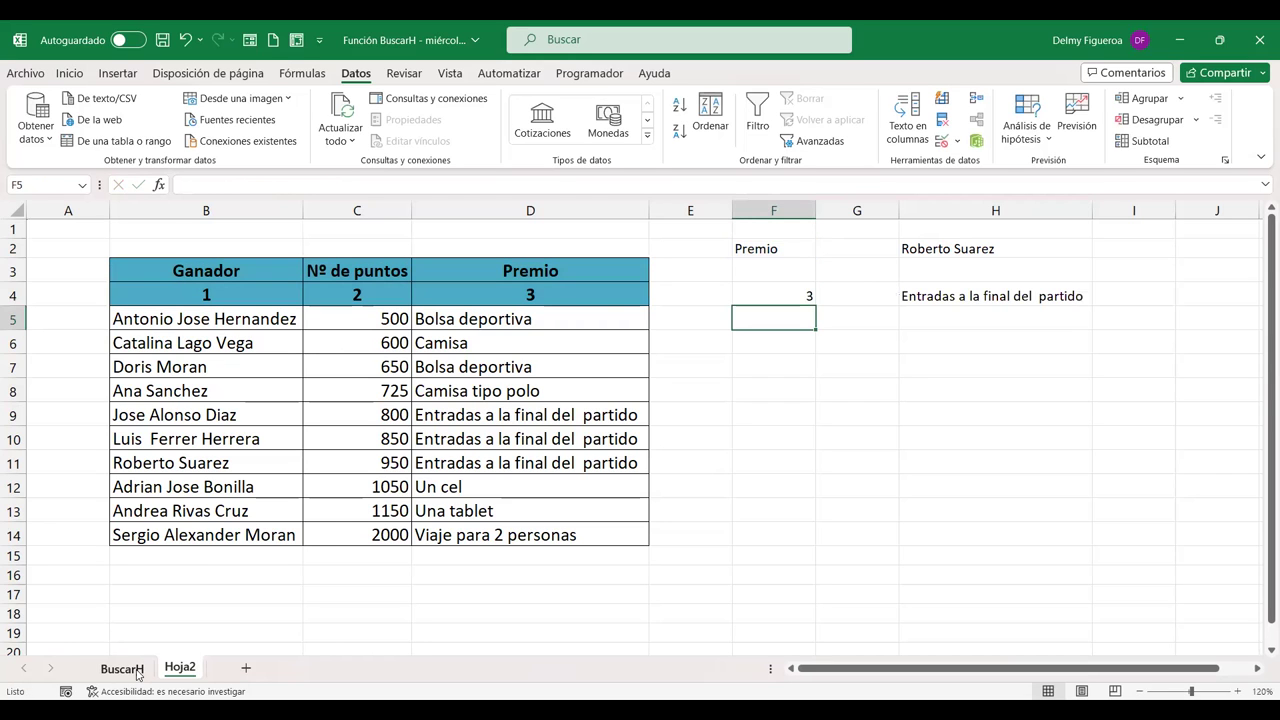
left_click(140, 668)
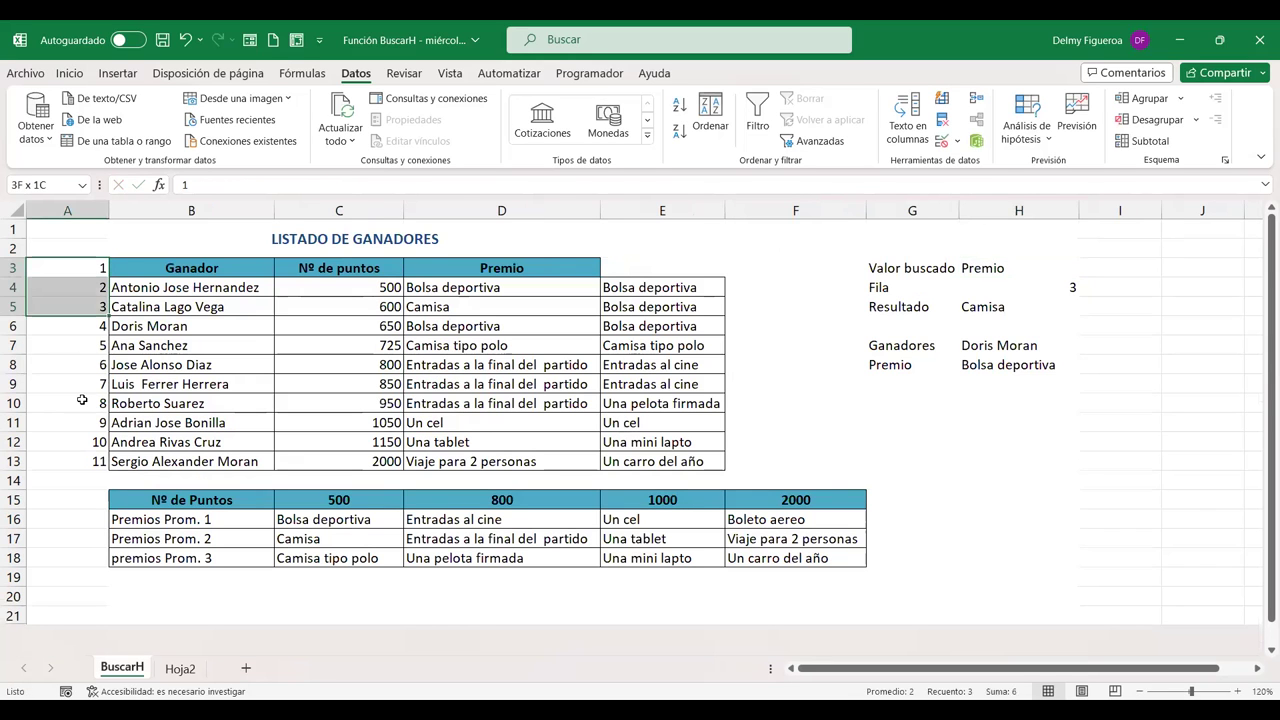
left_click_drag(90, 271, 88, 461)
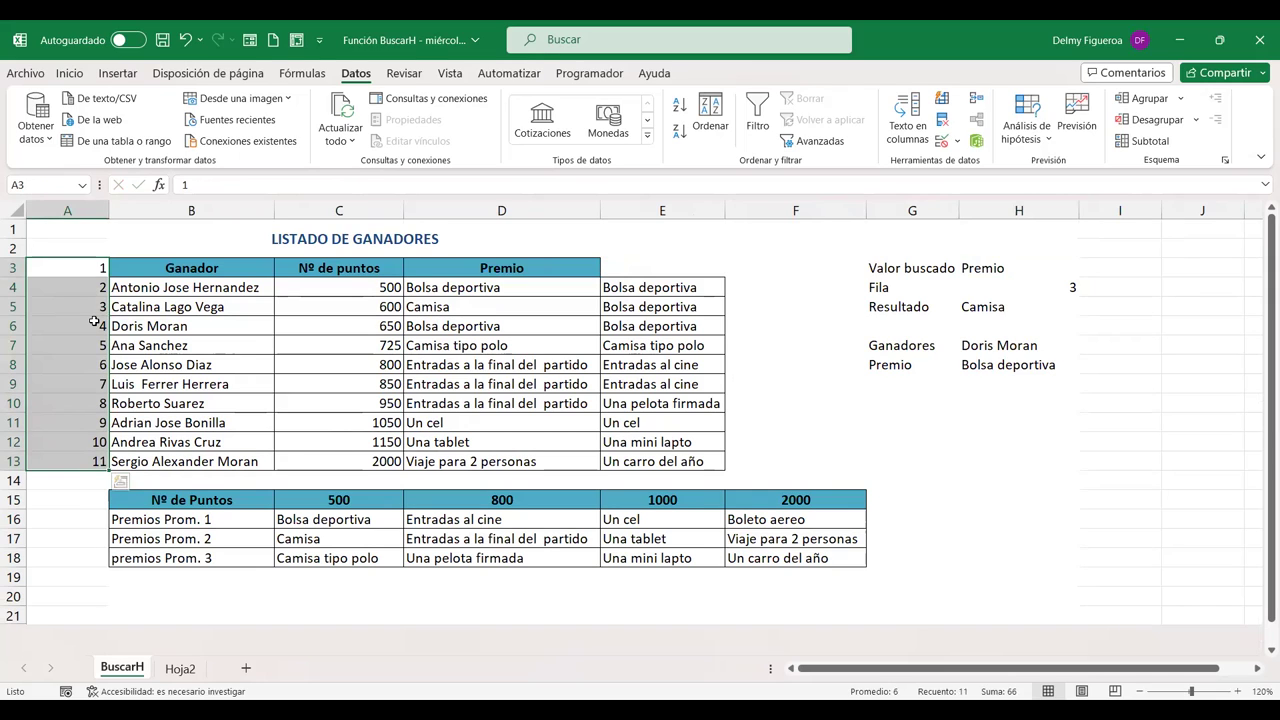
left_click(154, 286)
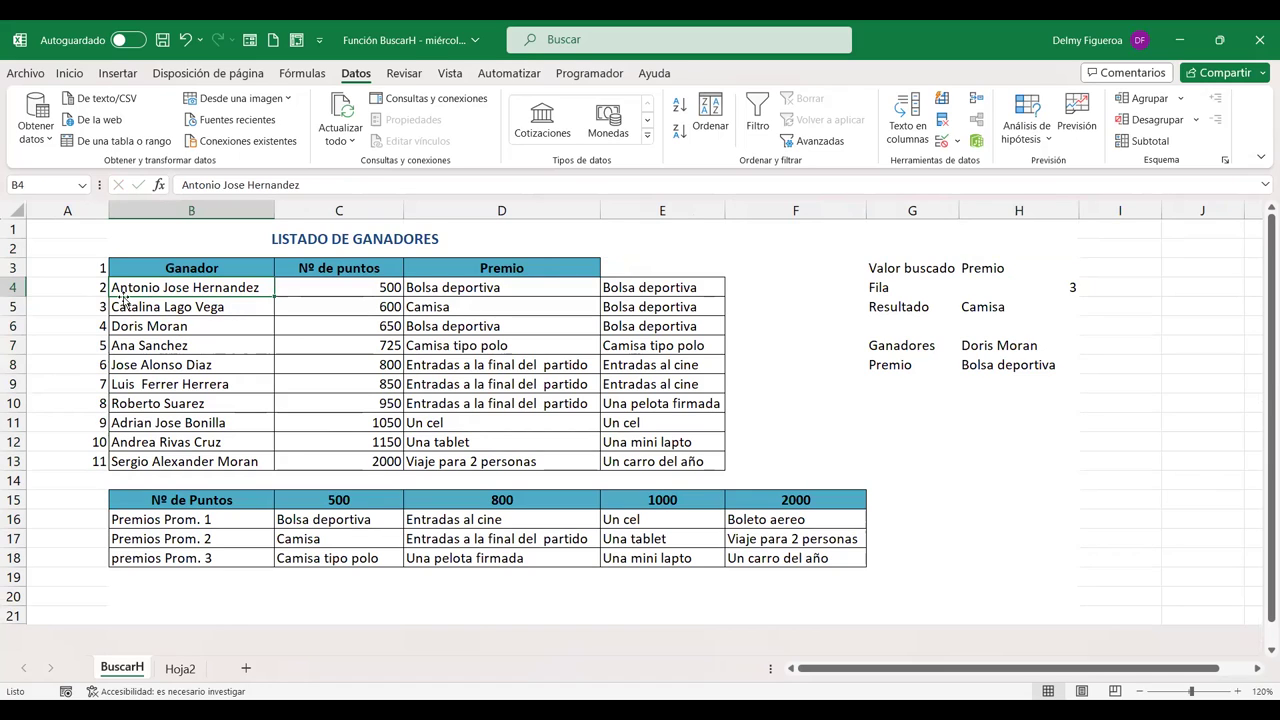
left_click_drag(92, 270, 91, 458)
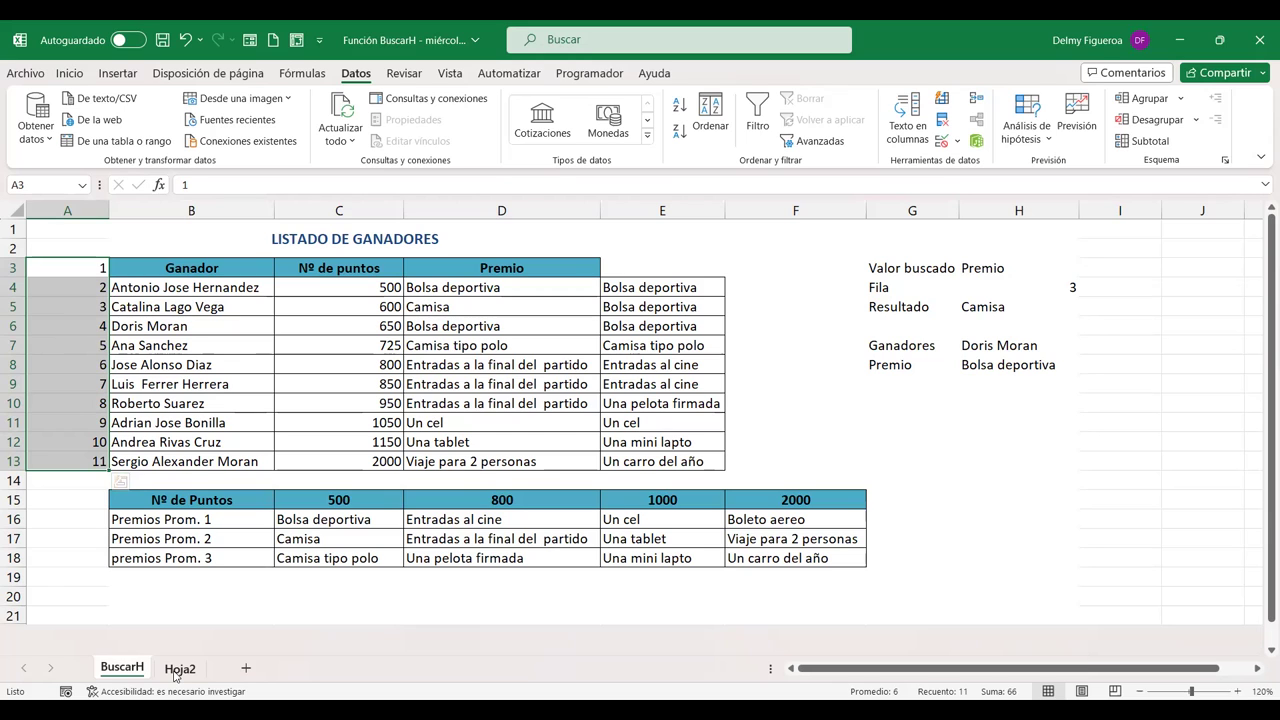
left_click(177, 670)
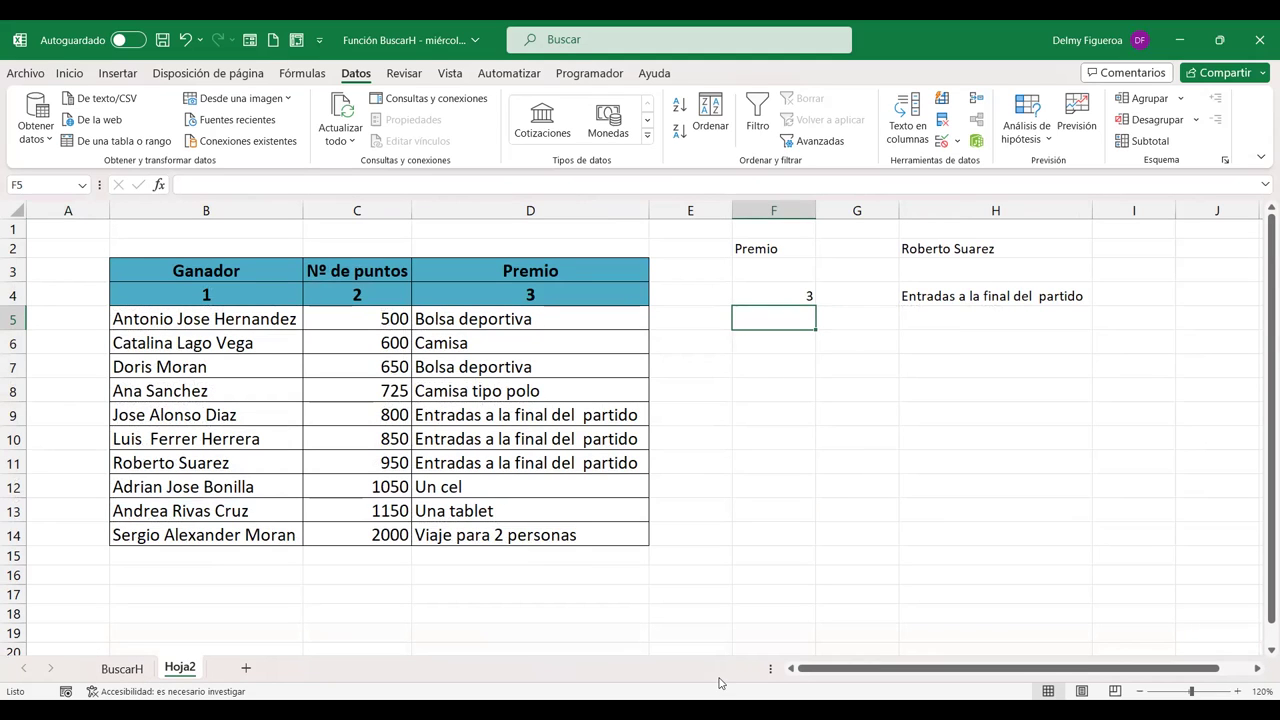
- Enter =+FILA(B5) in F5 on Hoja2 and compare it with the H4 lookup
type("+fila")
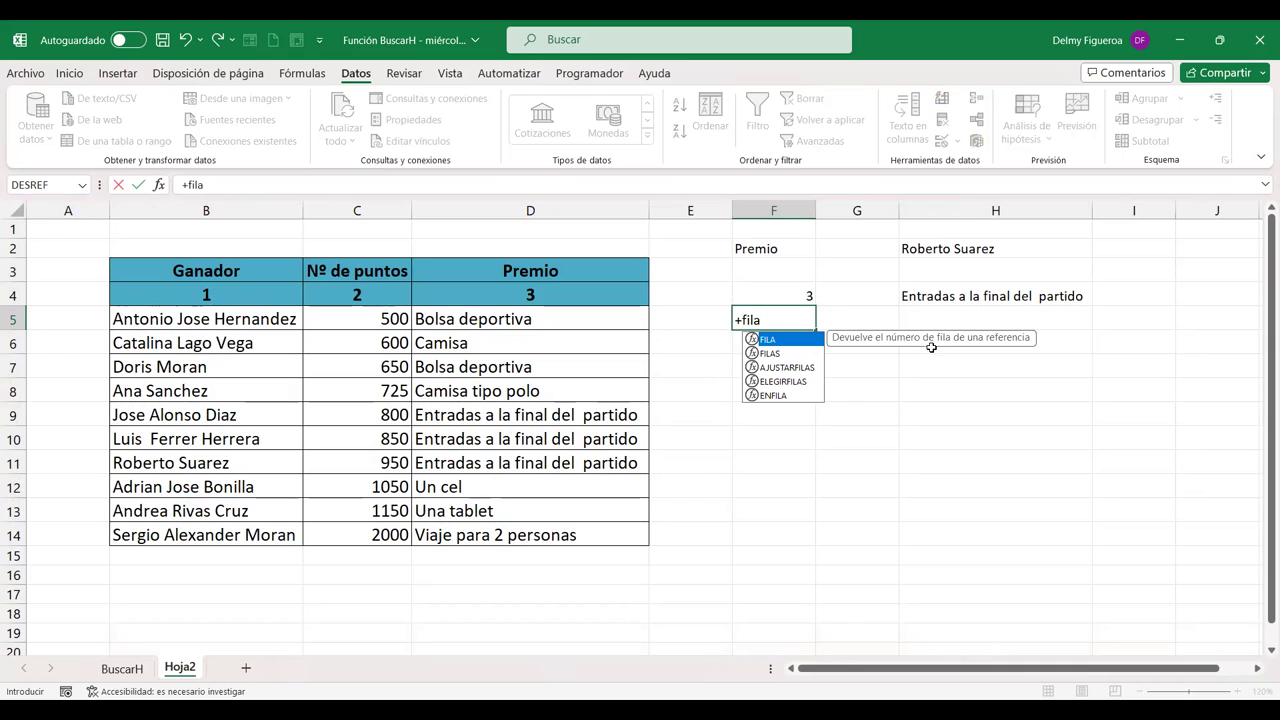
double_click(784, 340)
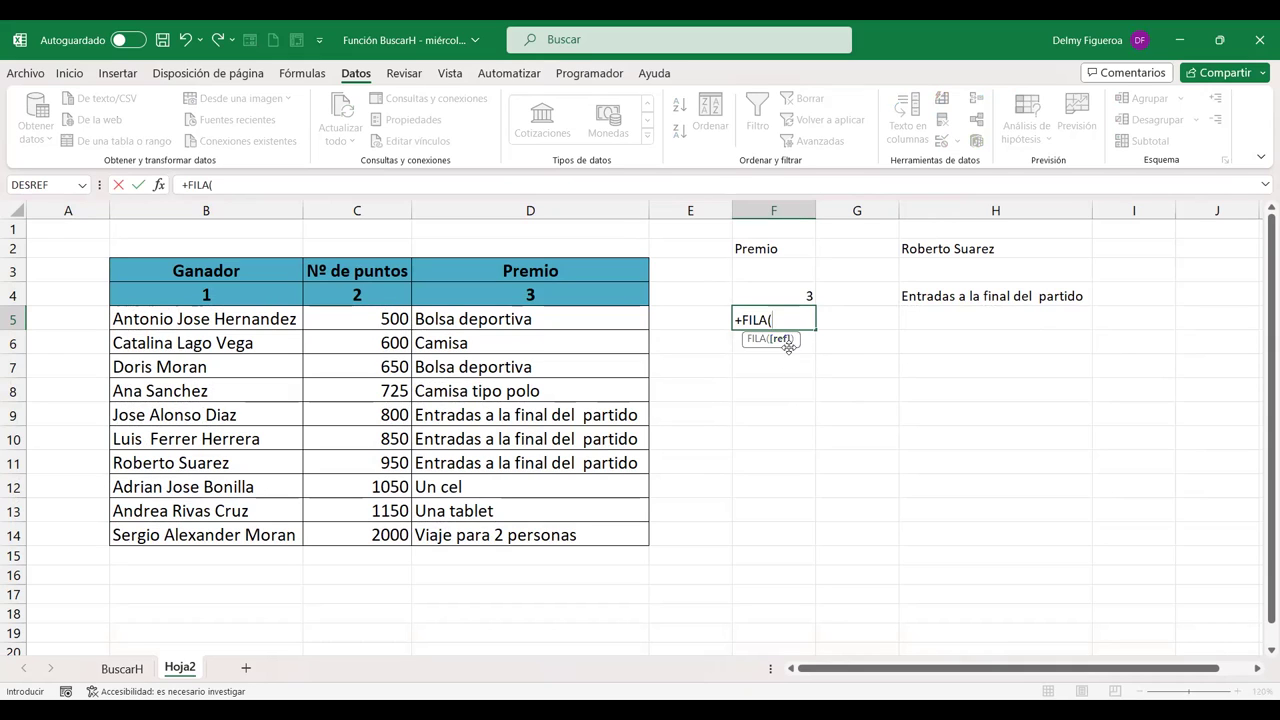
left_click(166, 320)
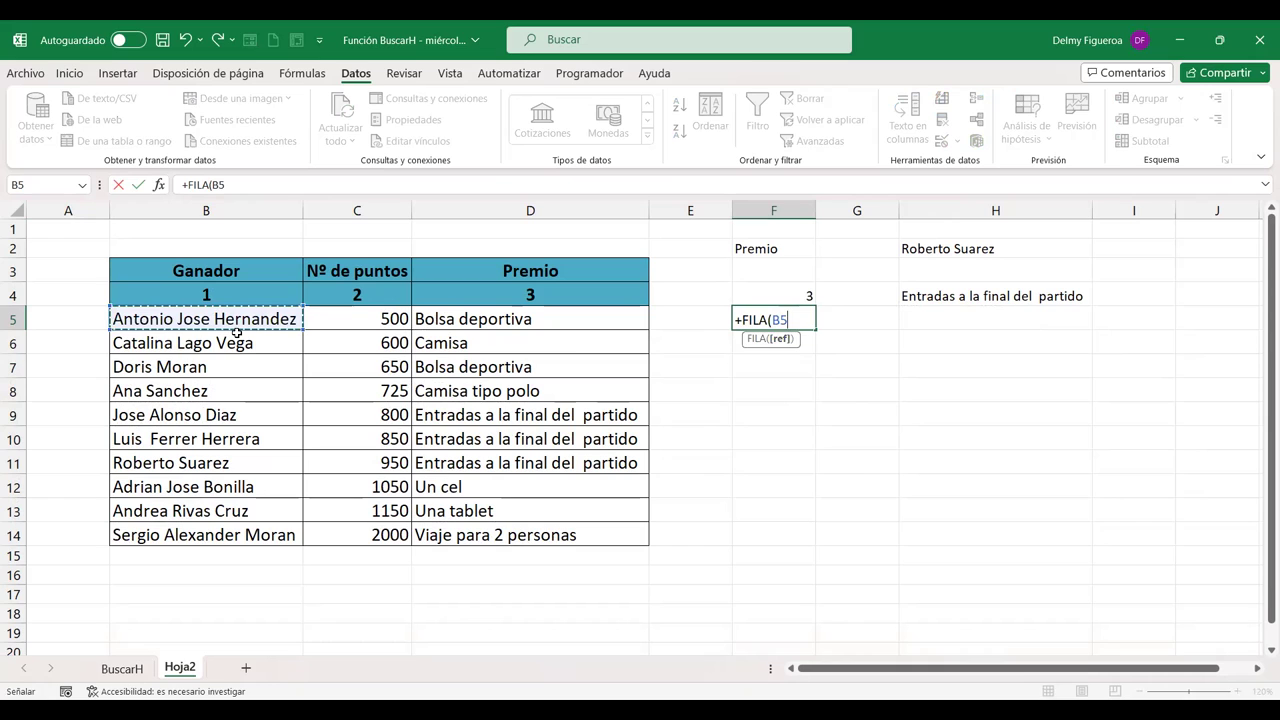
key("Return")
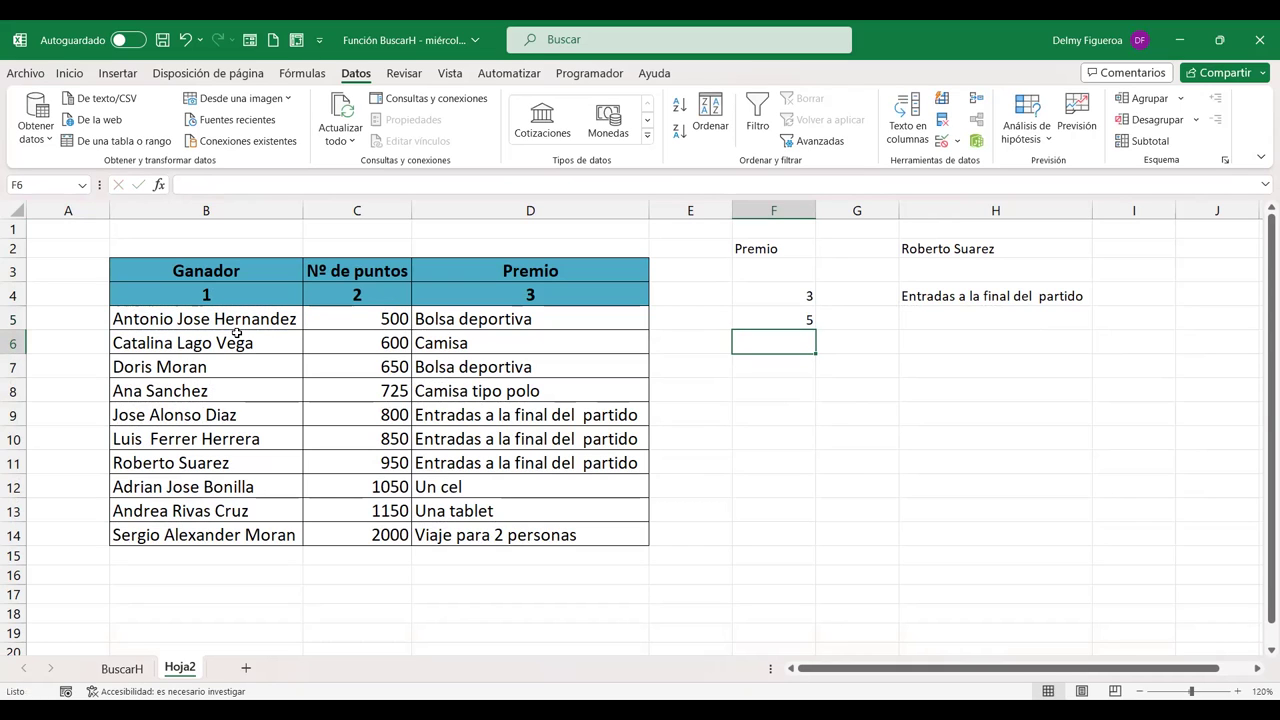
left_click(774, 320)
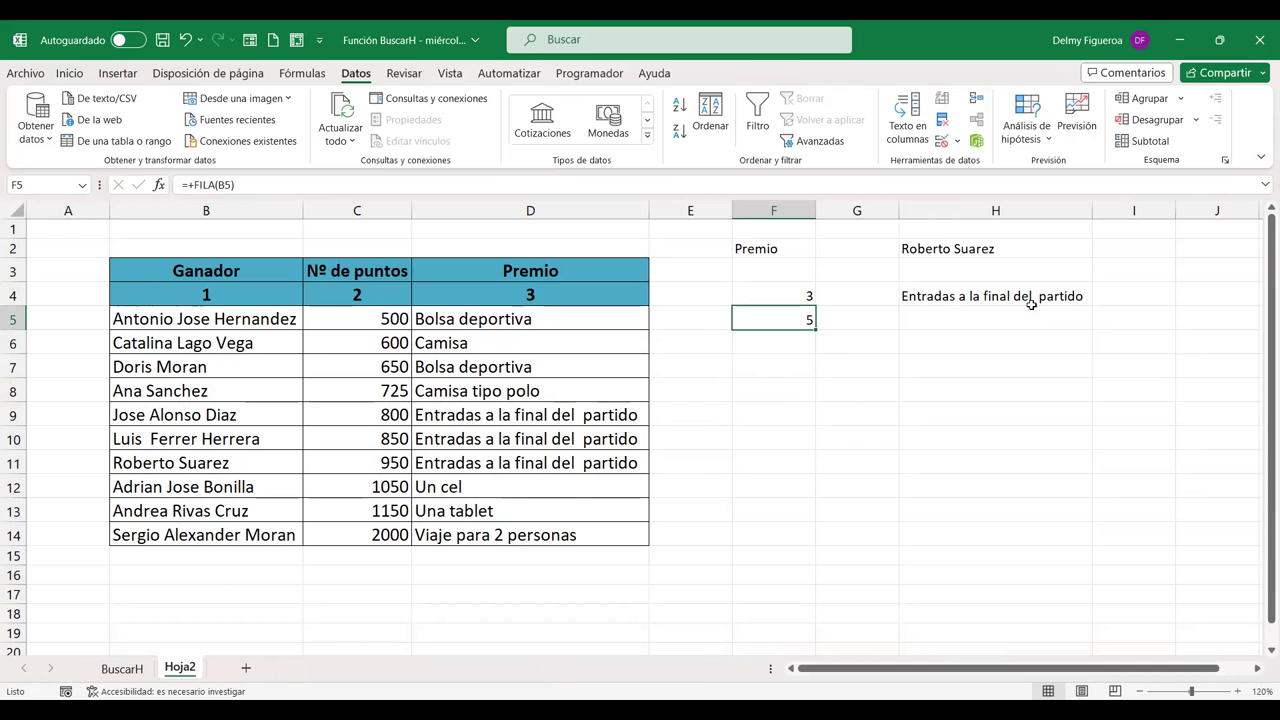
left_click(987, 292)
left_click(789, 317)
- Change F5's formula to =+FILA(B5)-2 so it shows 3
double_click(767, 319)
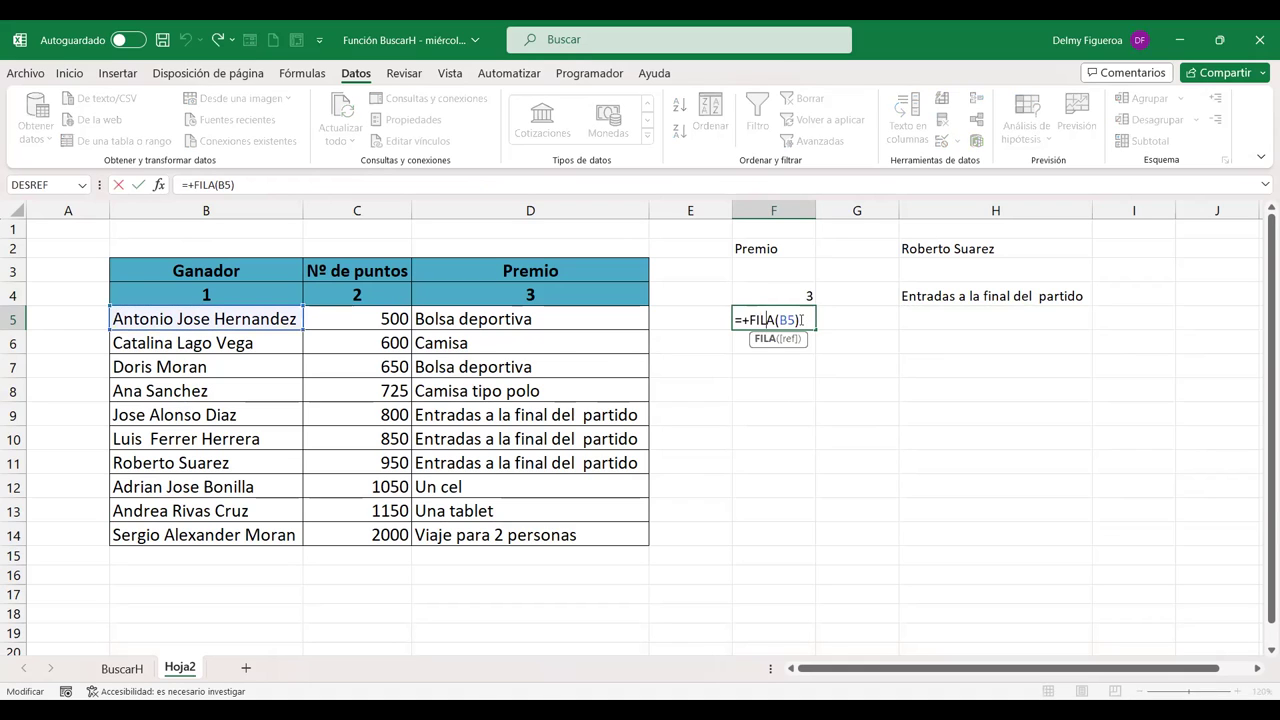
left_click(801, 319)
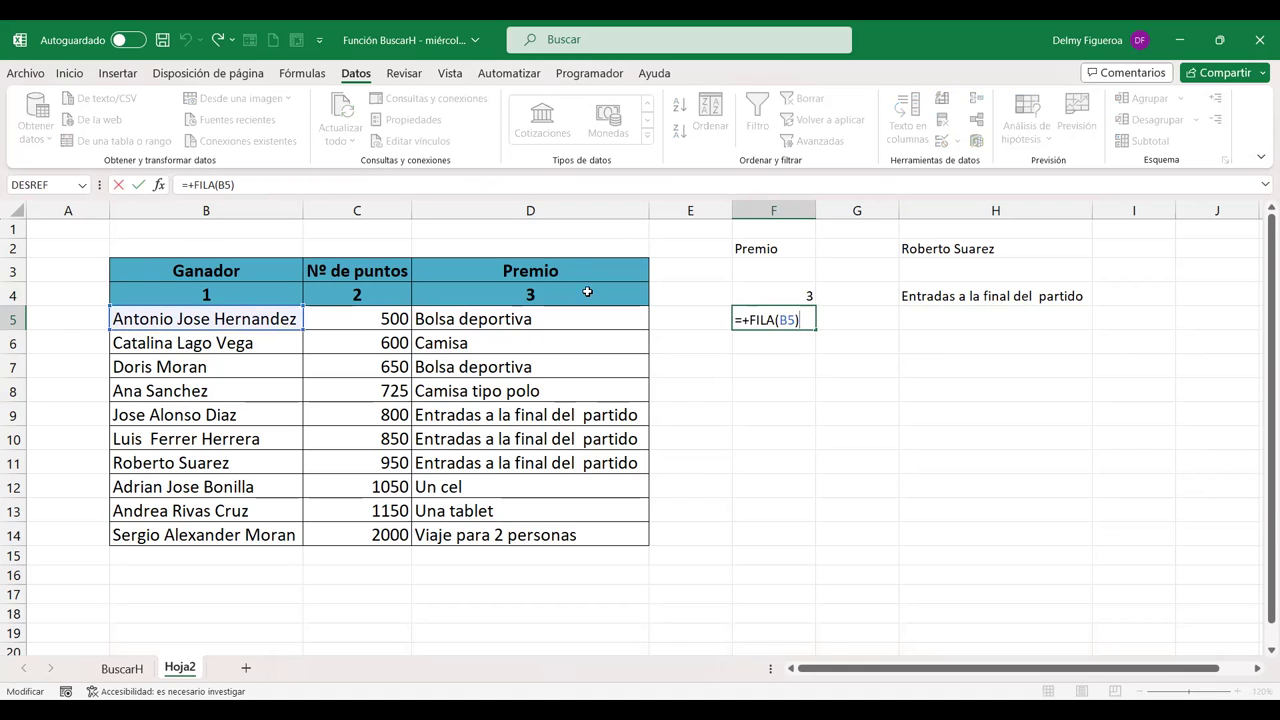
type("+2")
key("Return")
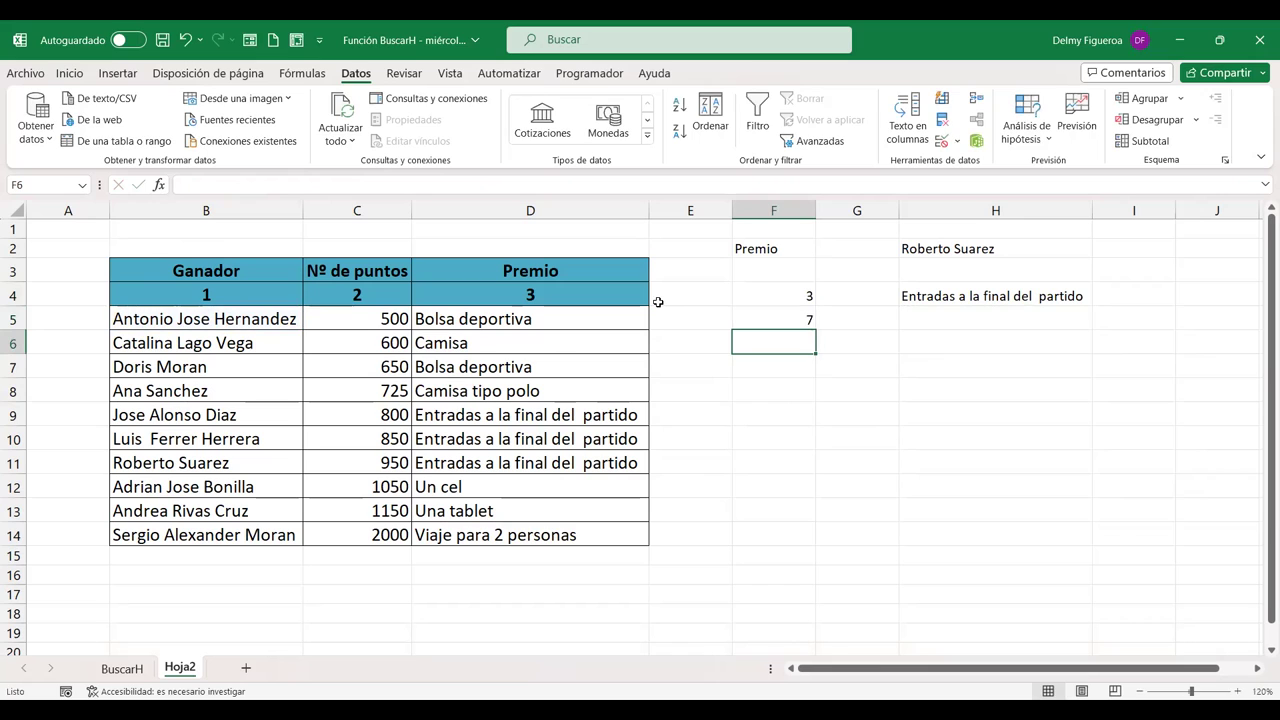
key("Up")
double_click(787, 322)
key("BackSpace")
key("BackSpace")
type("2")
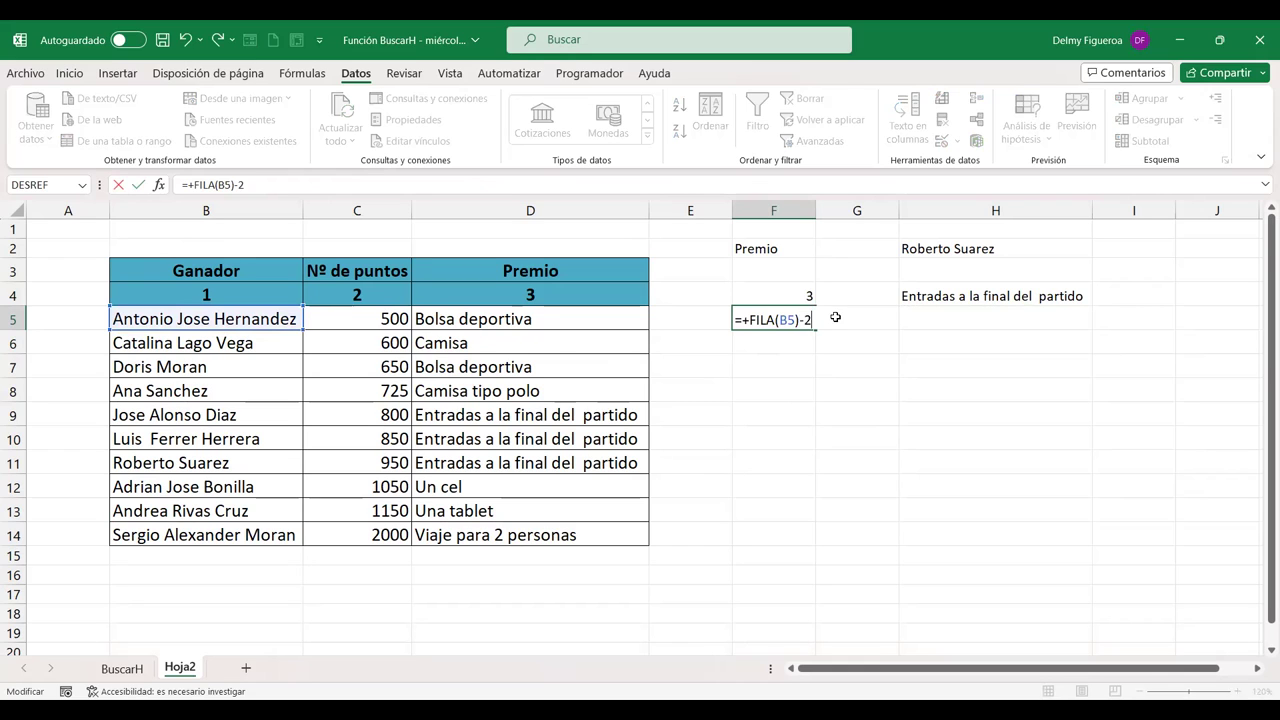
key("Return")
- Fill the F5 formula down to F14, giving the numbers 3 through 12
left_click(783, 317)
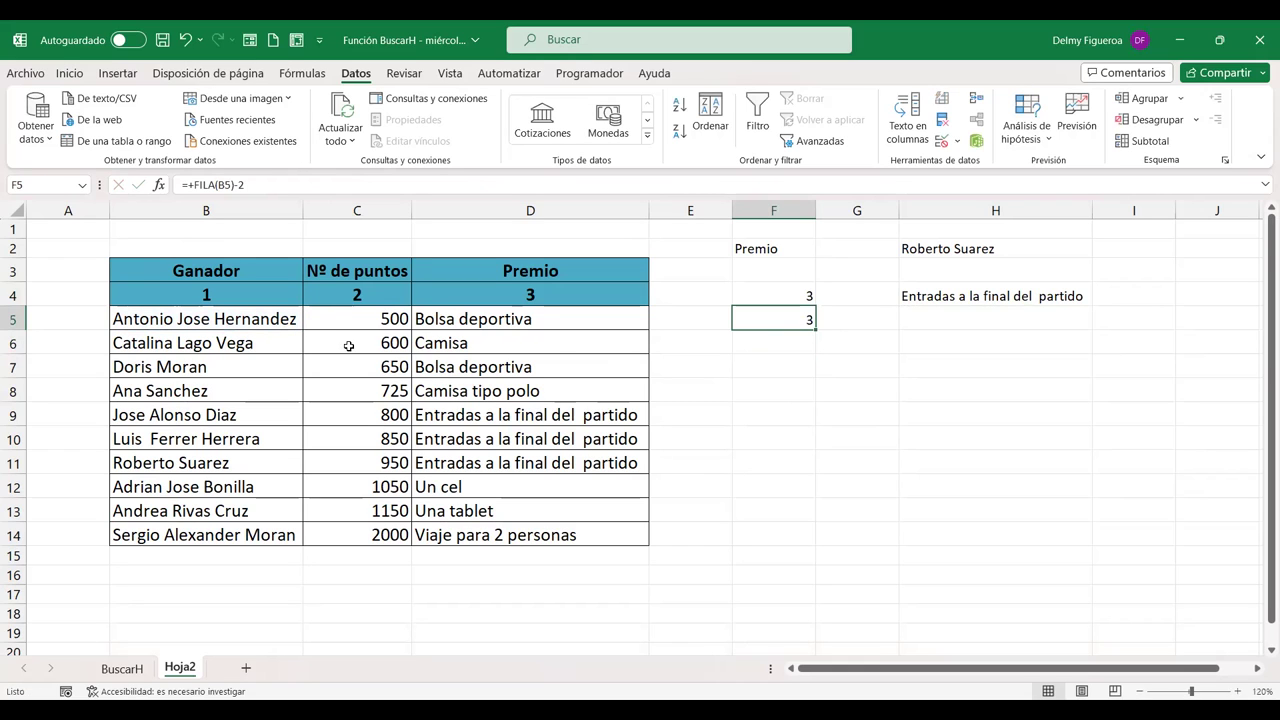
left_click_drag(12, 228, 155, 257)
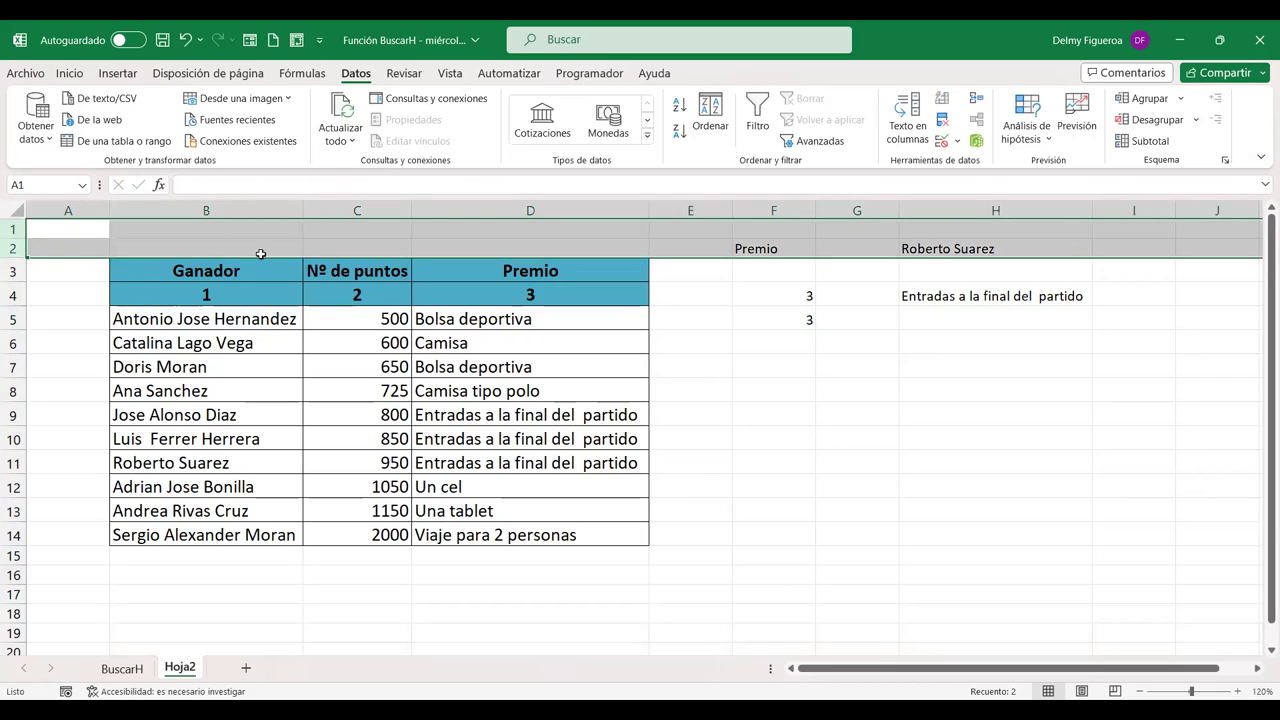
left_click(787, 321)
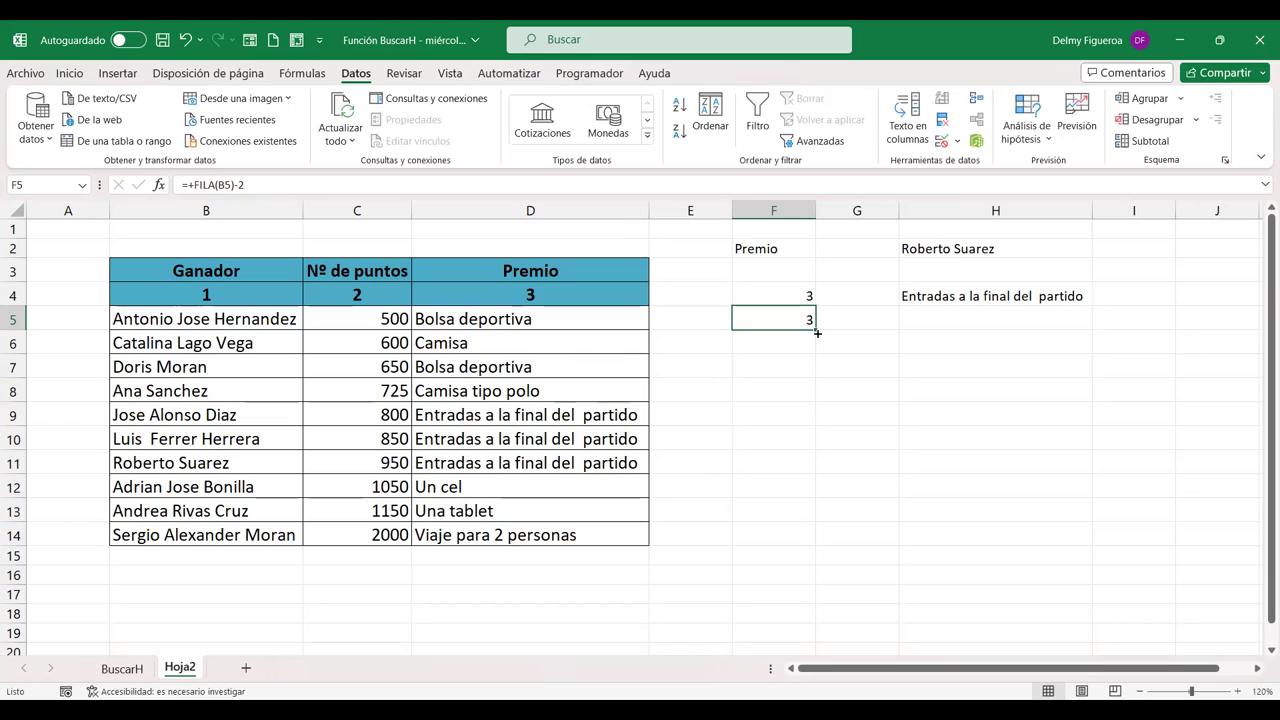
left_click_drag(817, 333, 801, 546)
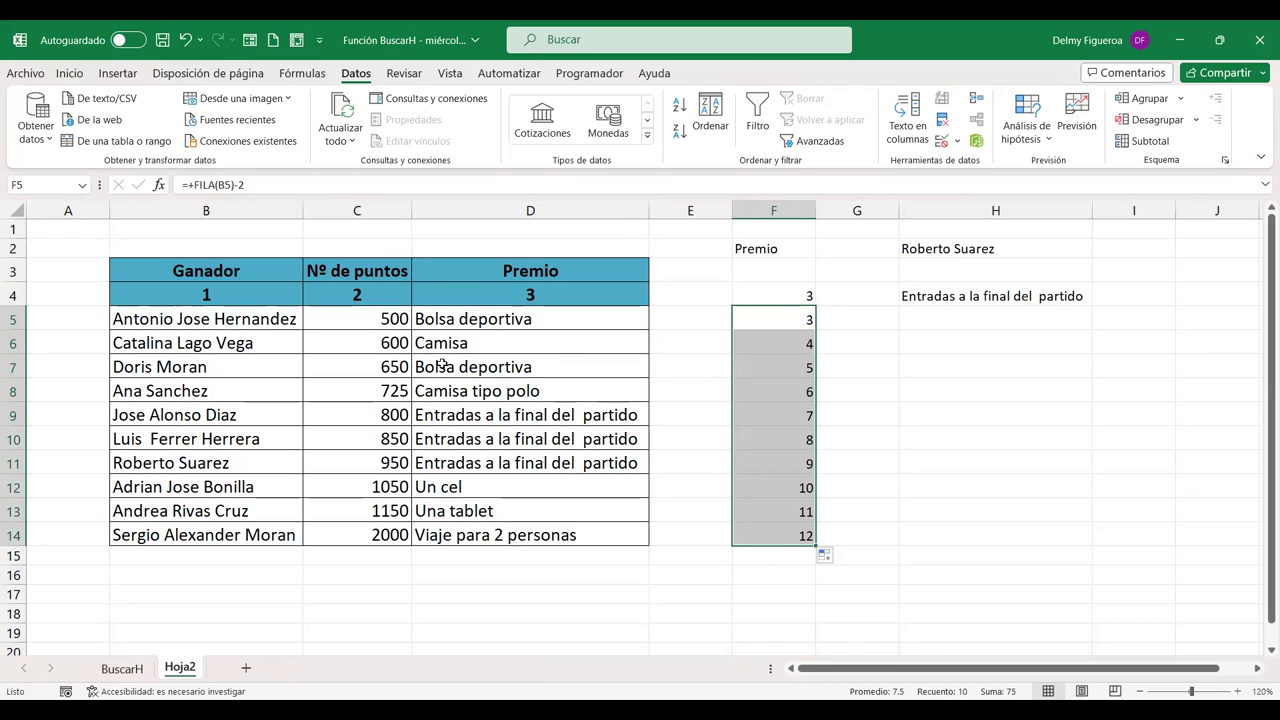
- Review the H4 BUSCARV/BUSCARH arguments, including row and range B3:D4, leaving the formula unchanged
double_click(999, 297)
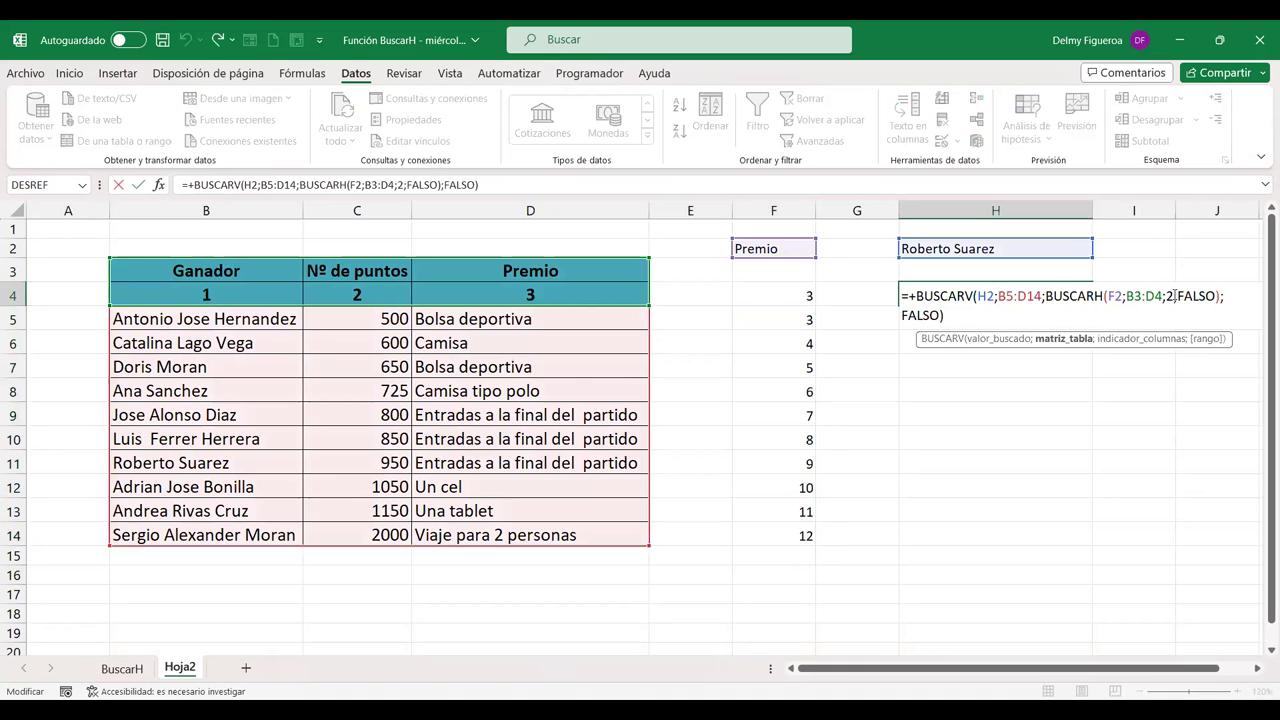
left_click(1175, 296)
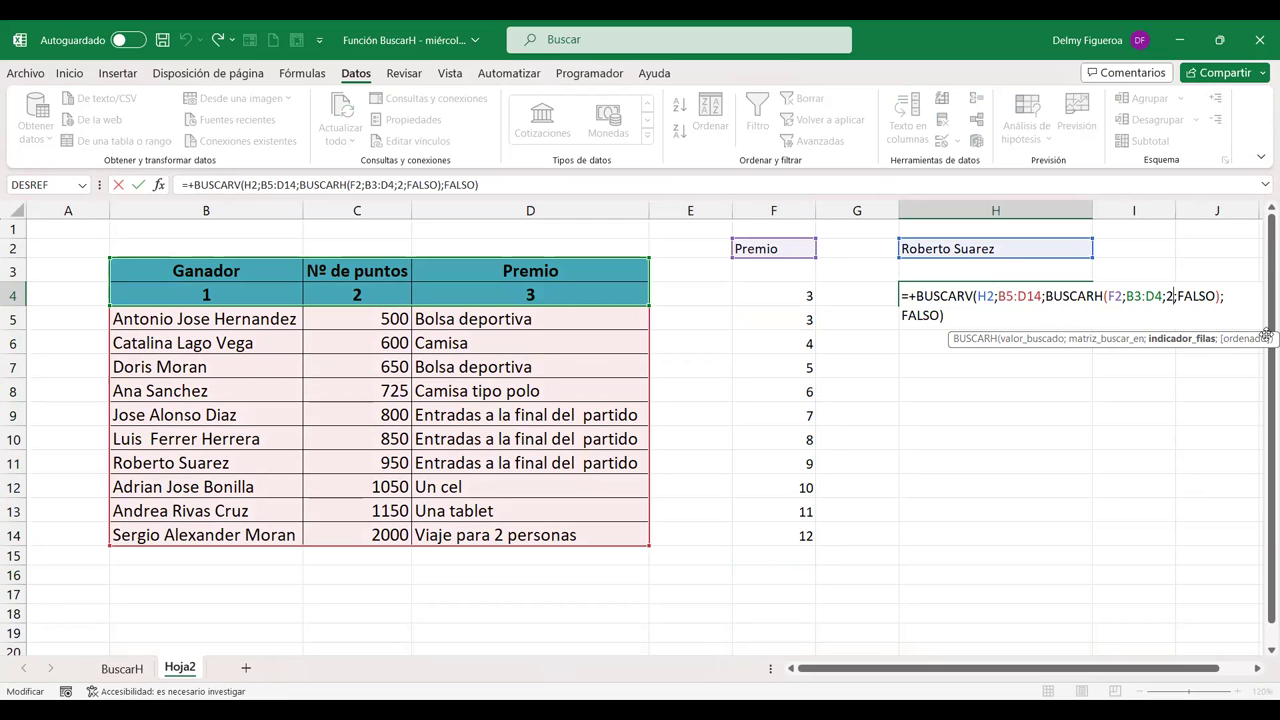
key("Return")
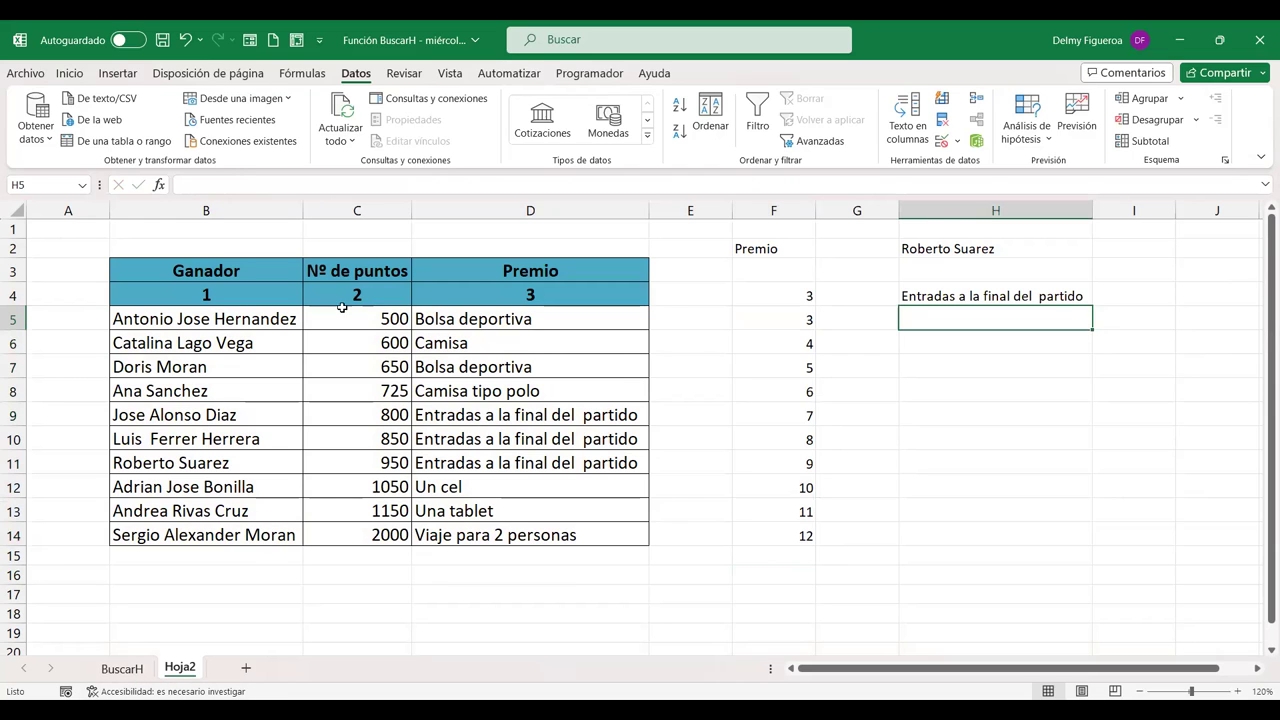
double_click(1004, 297)
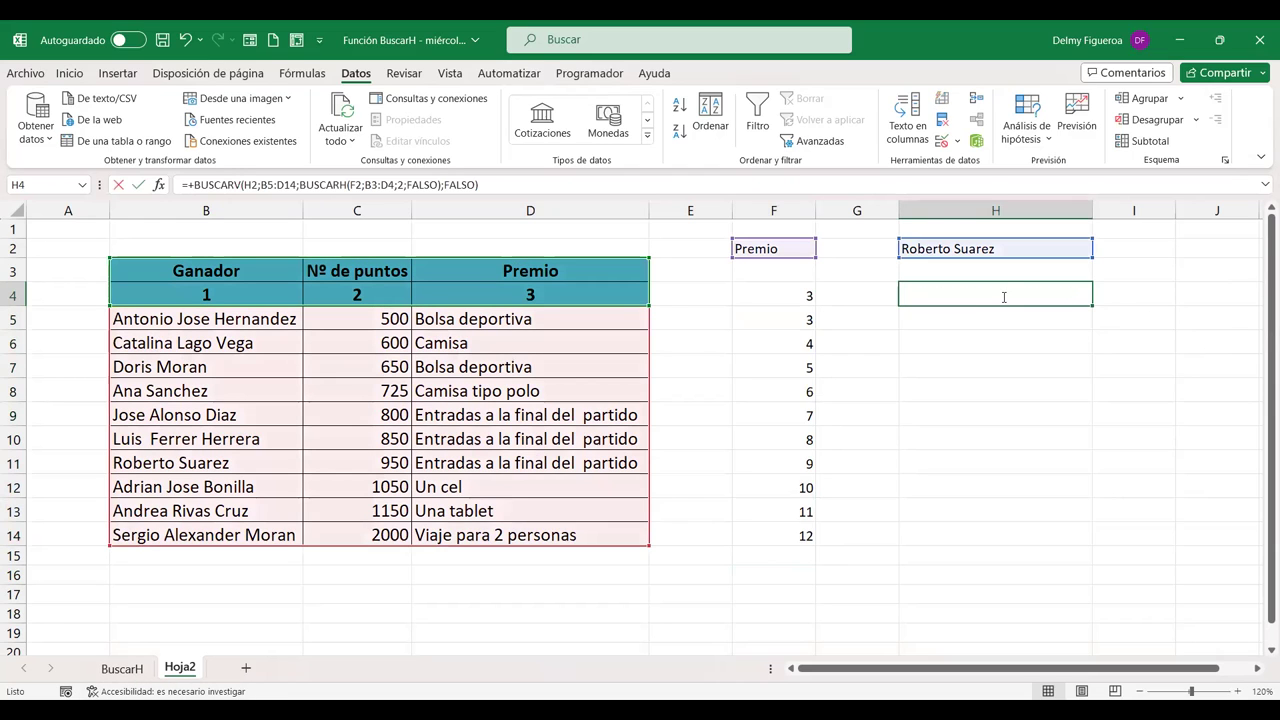
left_click(1155, 298)
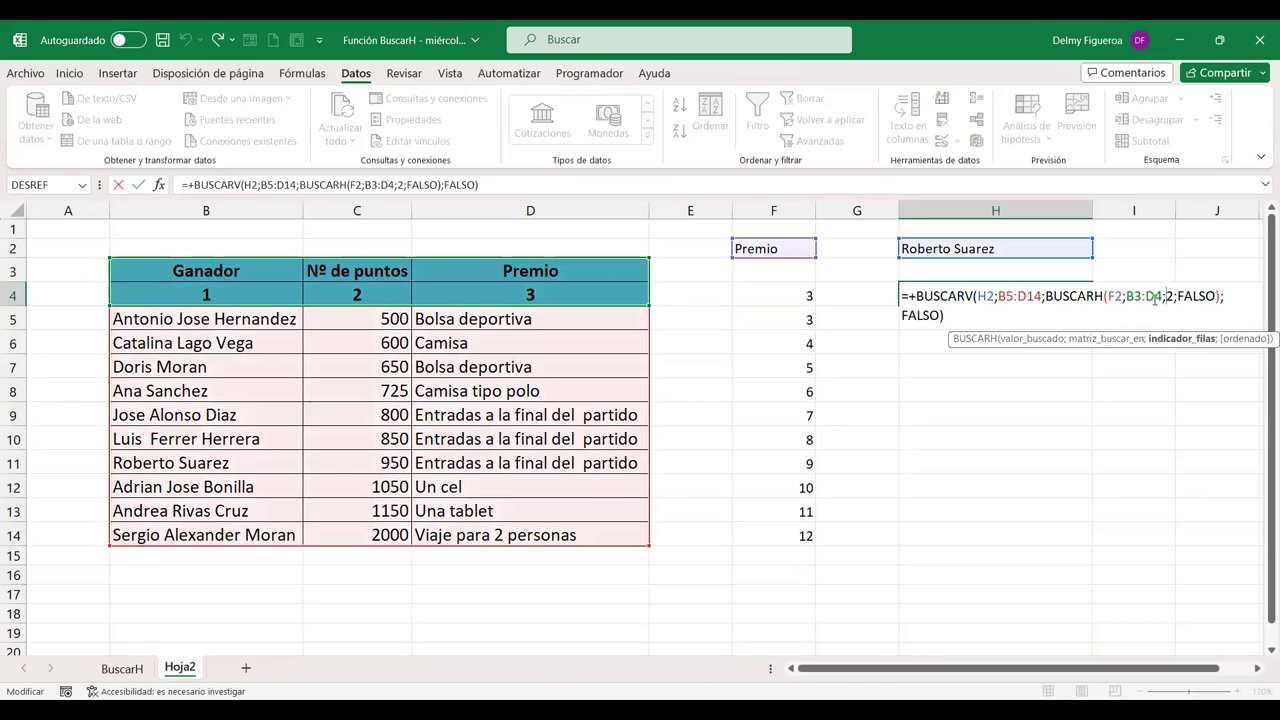
left_click(1150, 296)
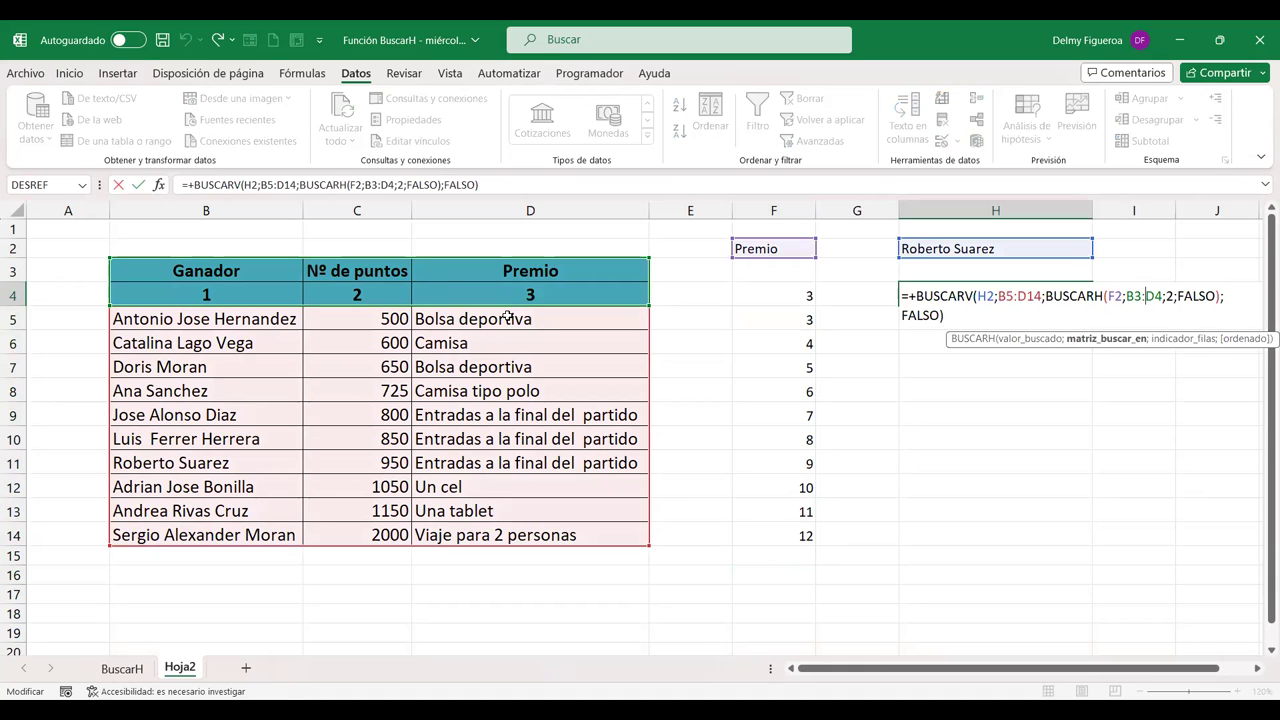
key("Return")
- On BuscarH, inspect the Fila cell H4 and the winner cell H7
left_click(122, 668)
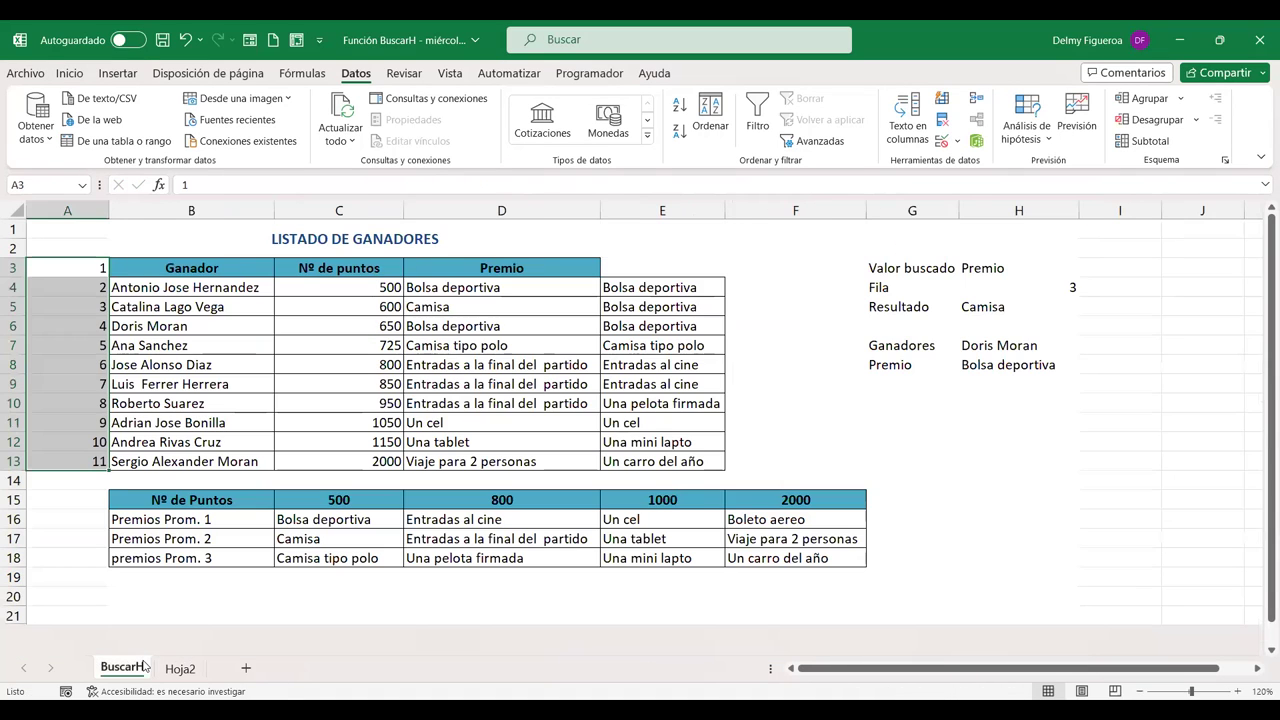
left_click(1060, 288)
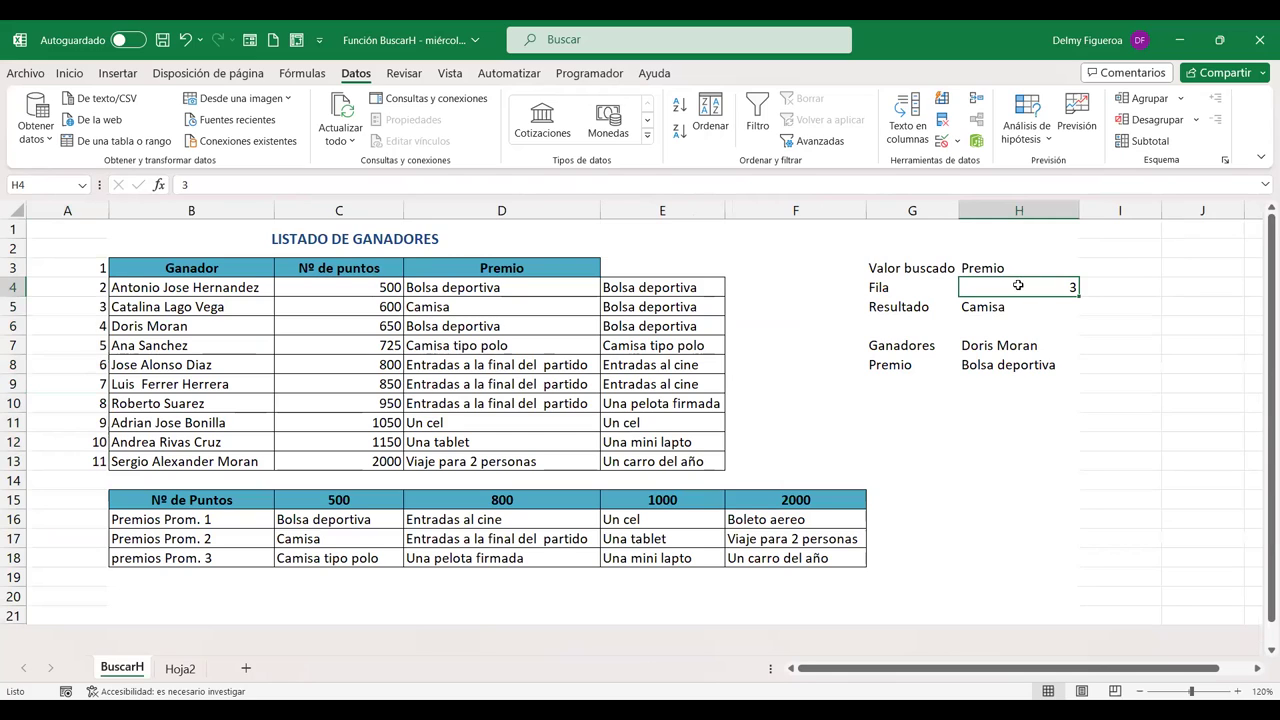
left_click(1000, 344)
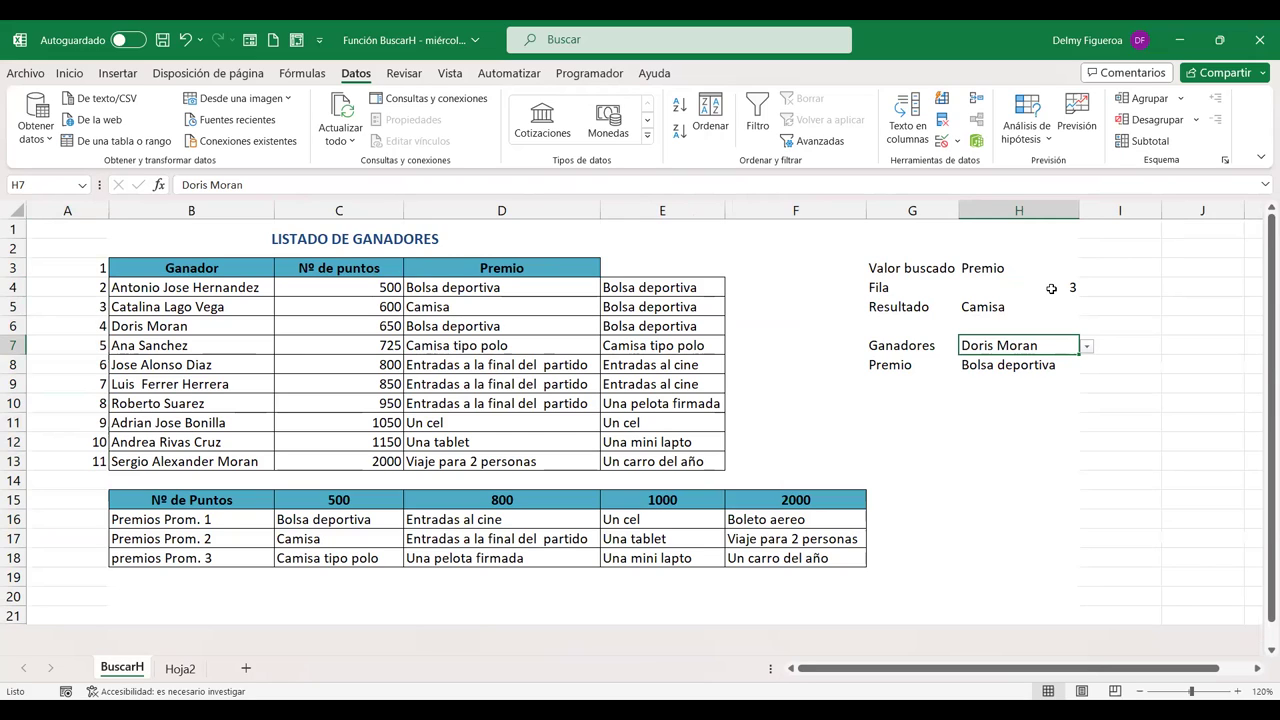
left_click(1051, 288)
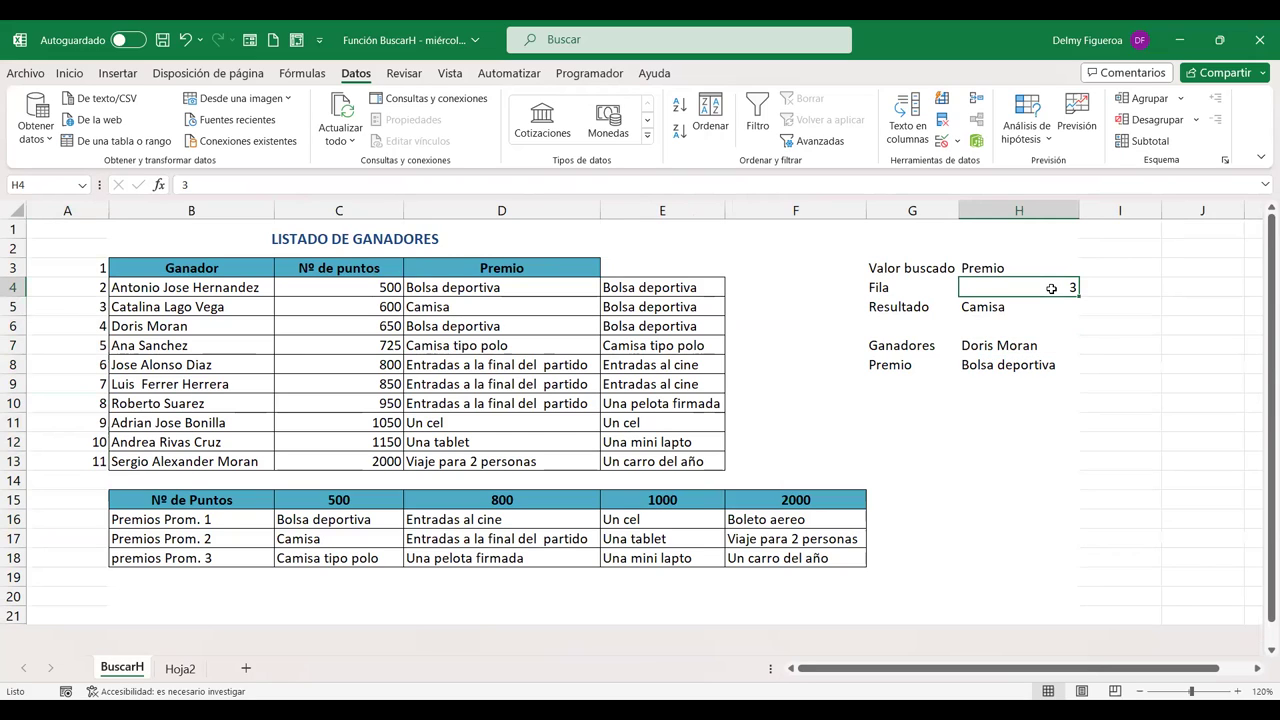
left_click(1052, 340)
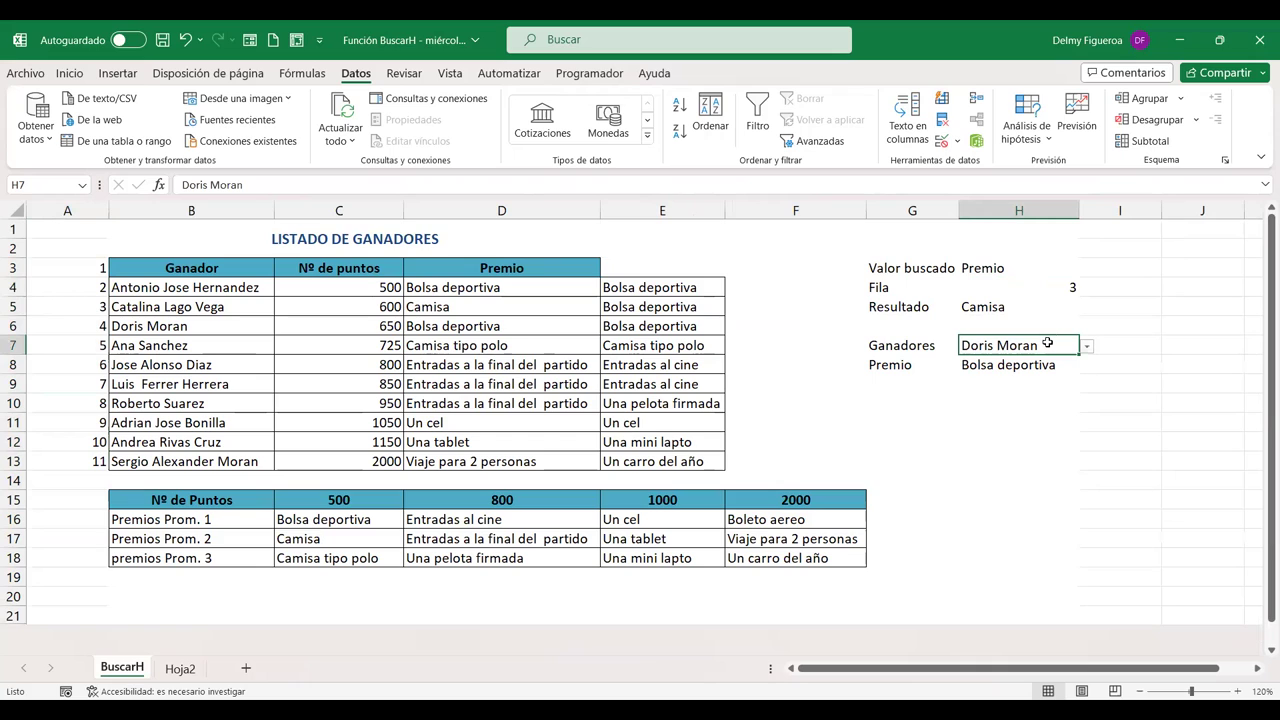
left_click(1043, 286)
double_click(1043, 286)
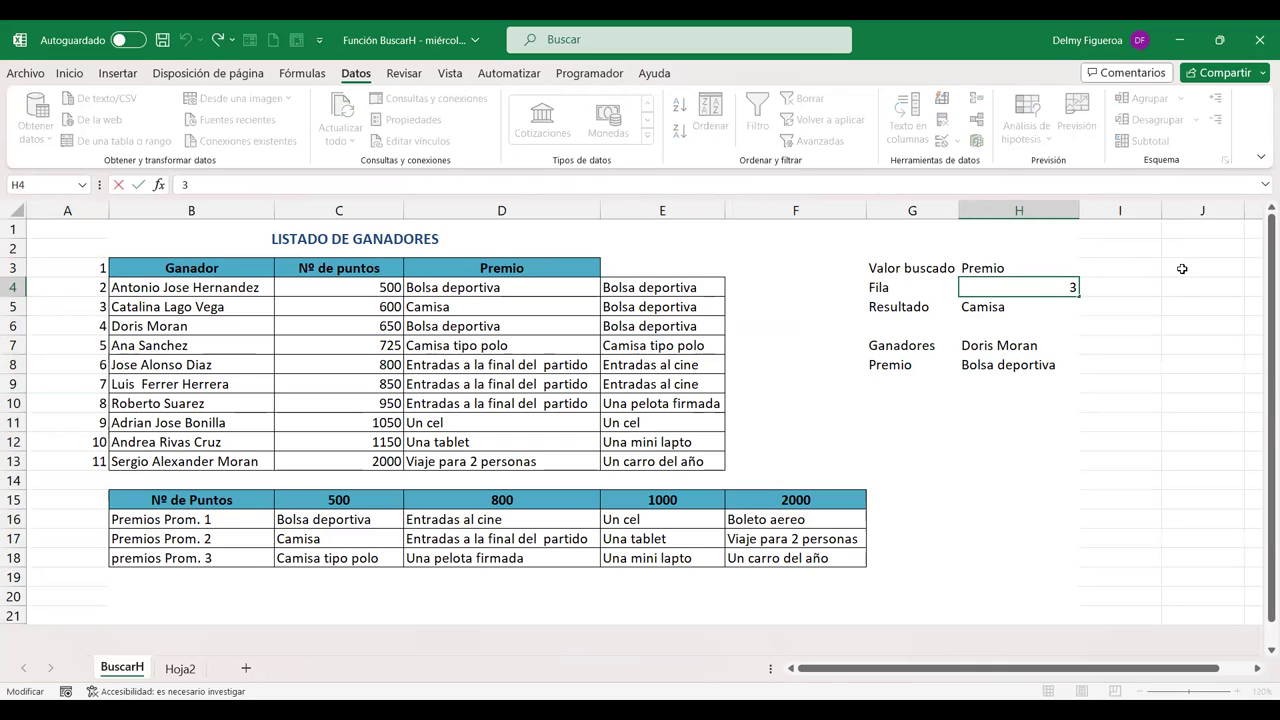
key("Return")
- Start a +FILA(H7 formula in H4 pointing at the Ganadores cell
key("Up")
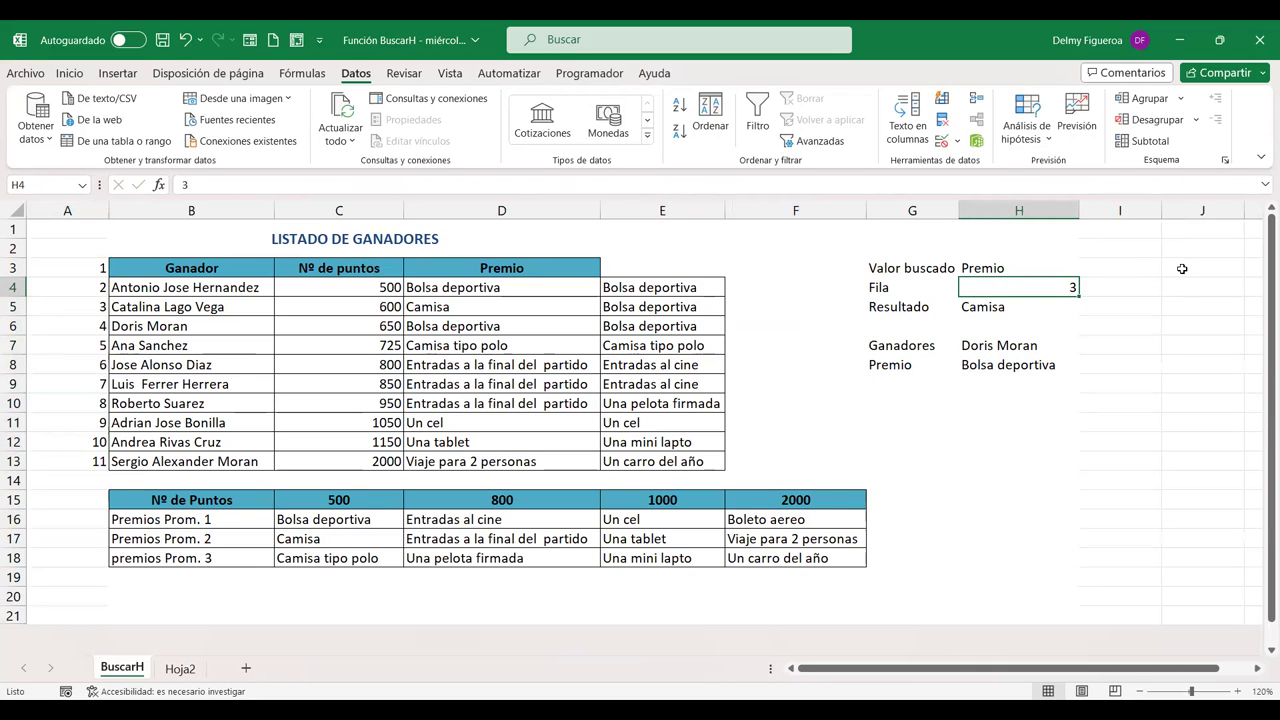
type("+")
type("fil")
double_click(1015, 313)
left_click(1004, 346)
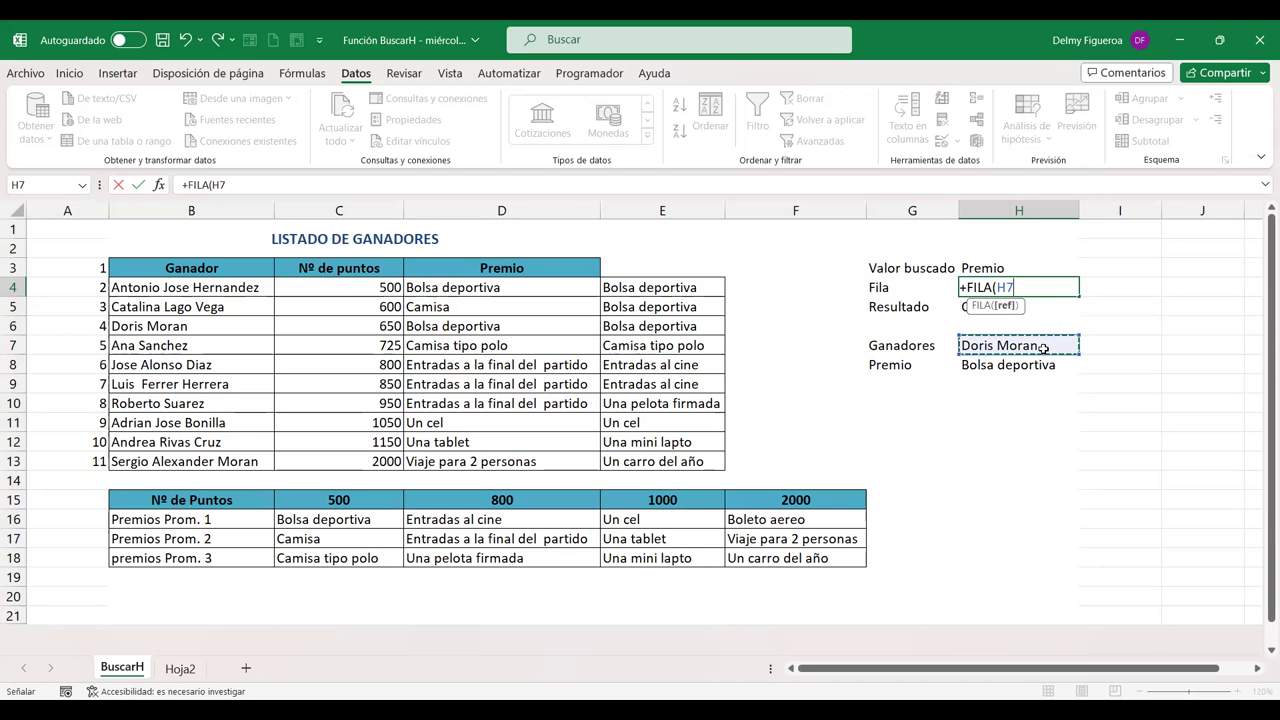
- Commit =+FILA(H7) in H4 so it shows 7, then check H7 and row 7
key("Return")
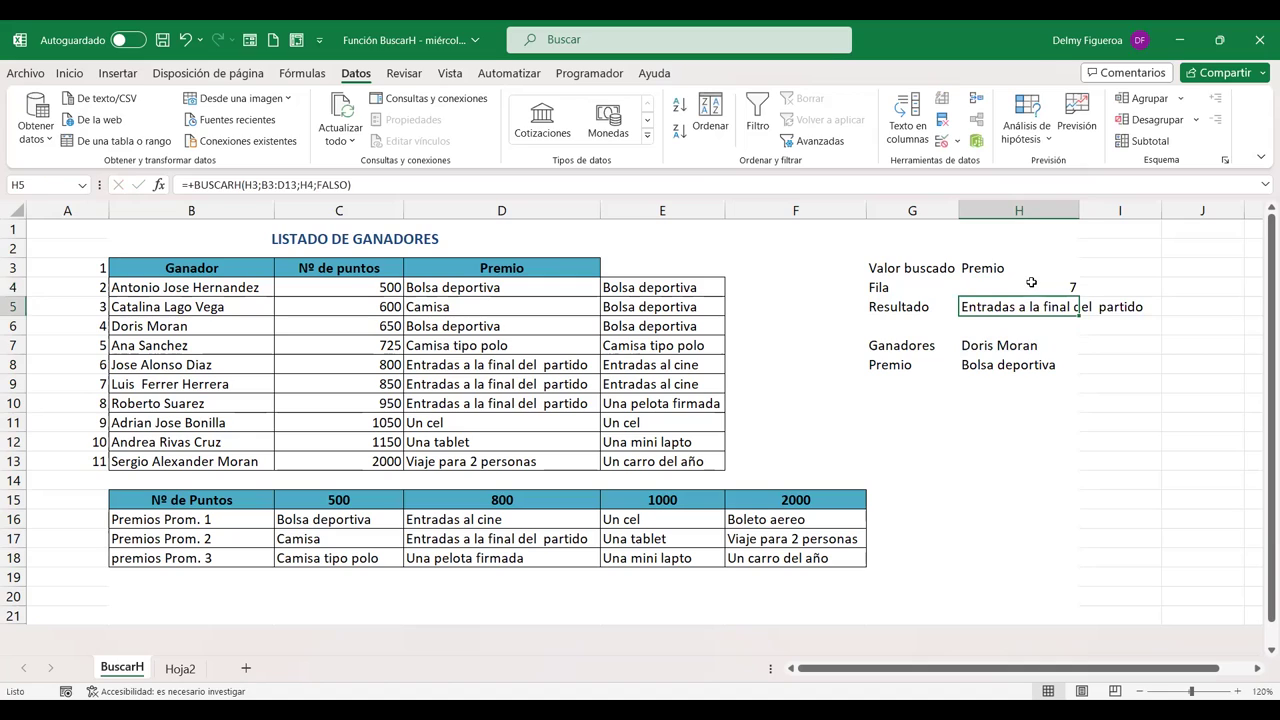
left_click(1031, 283)
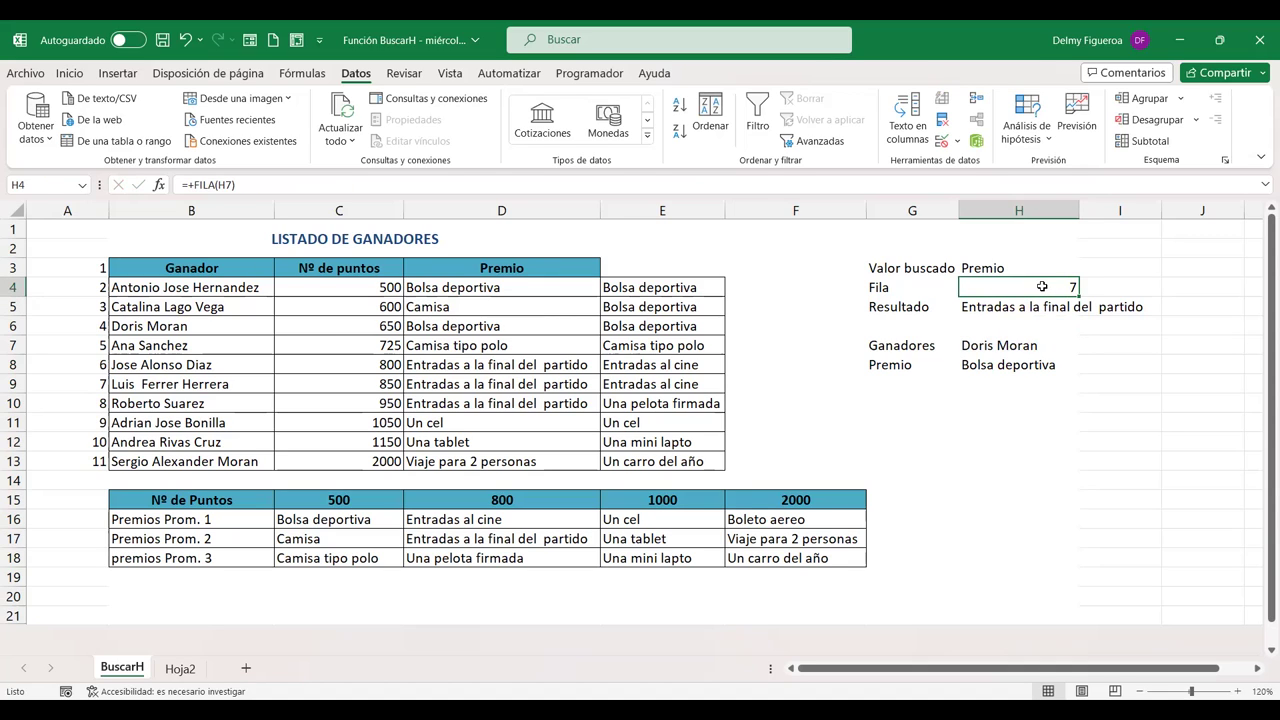
double_click(1028, 343)
key("Return")
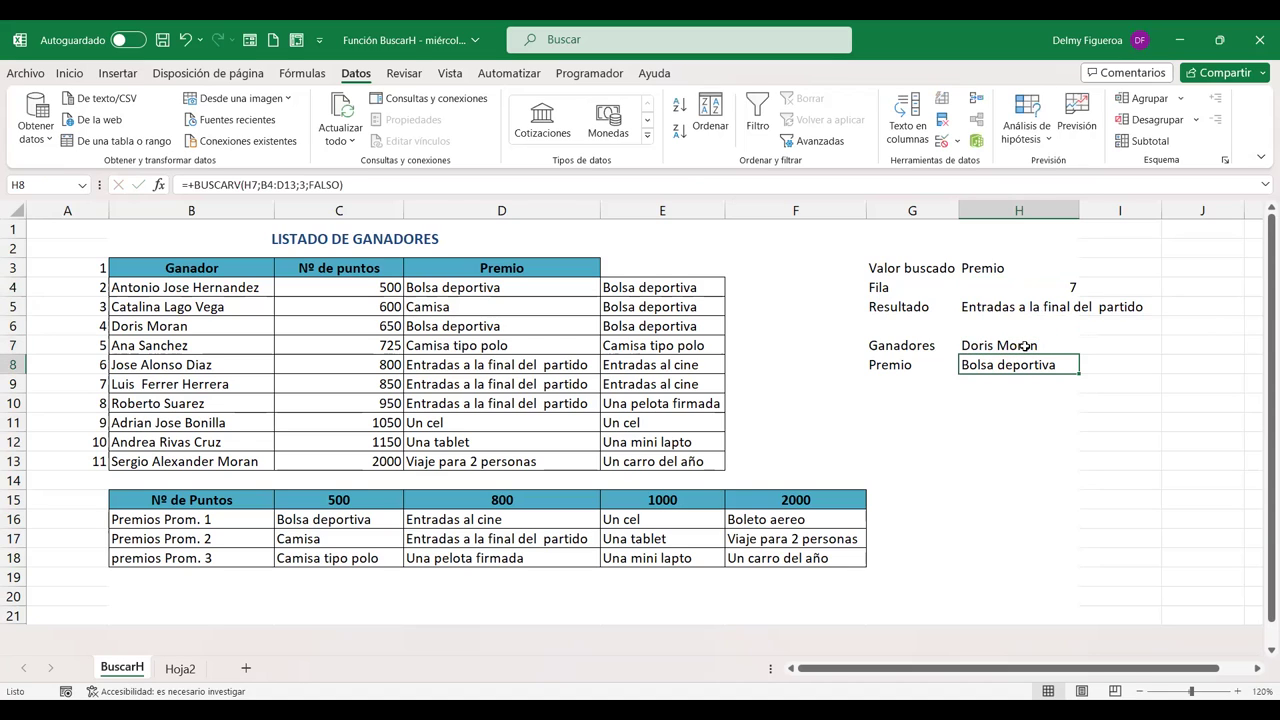
left_click(12, 345)
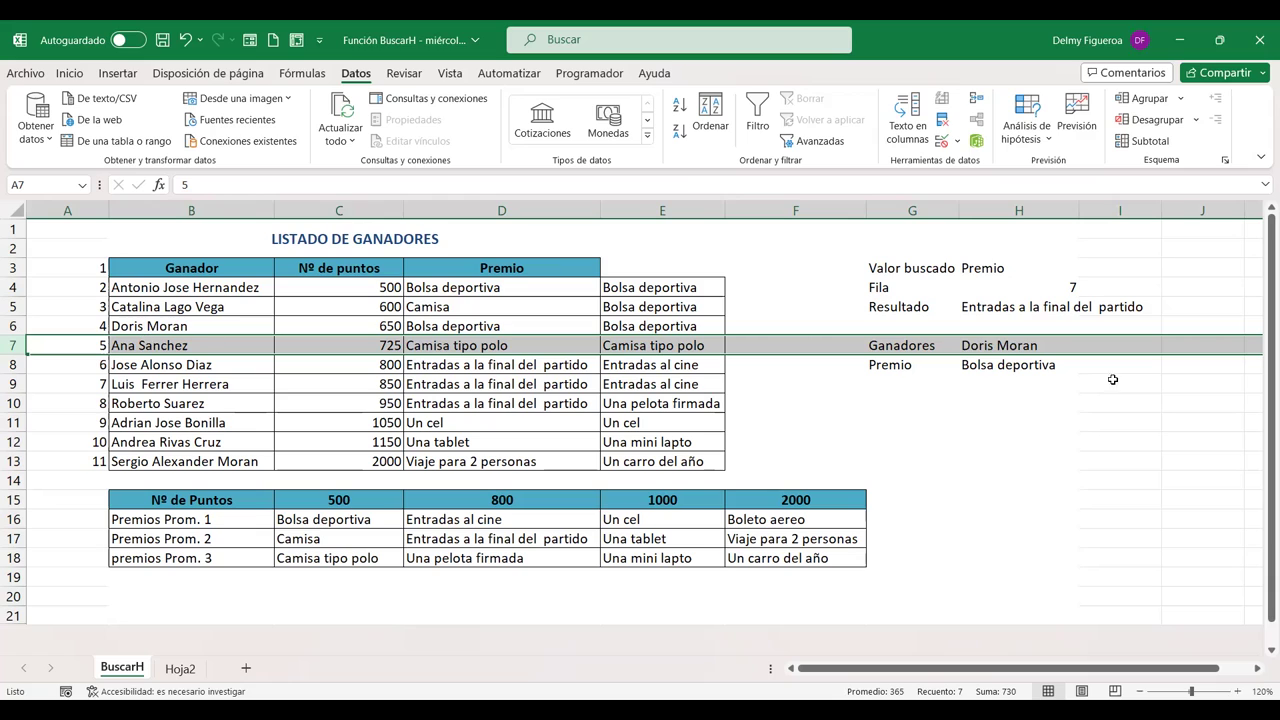
left_click(978, 345)
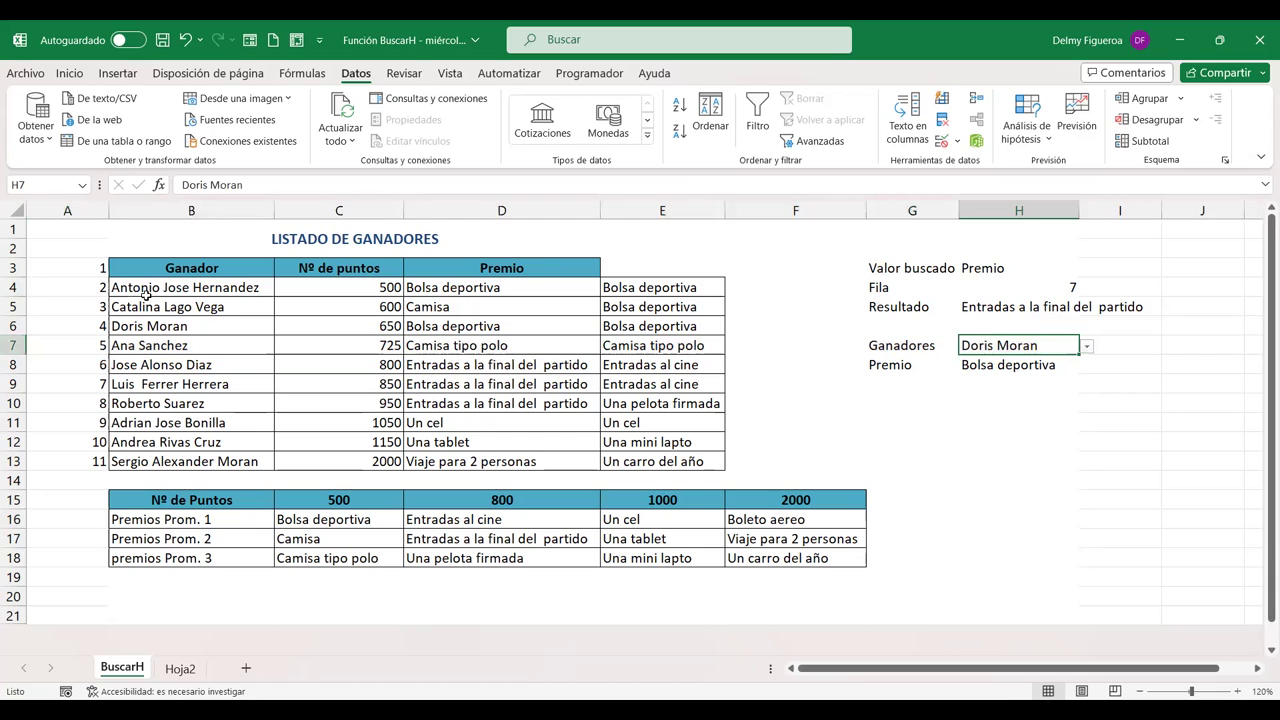
left_click(1088, 350)
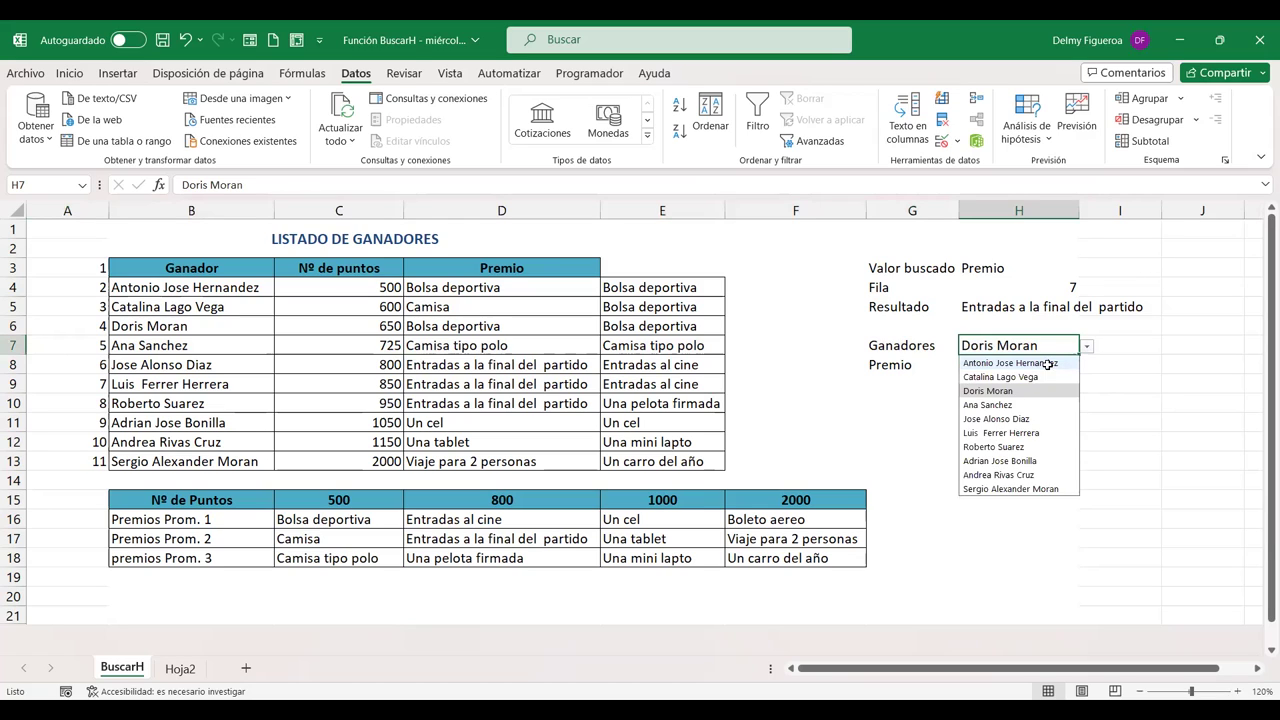
left_click(1048, 362)
left_click(1048, 287)
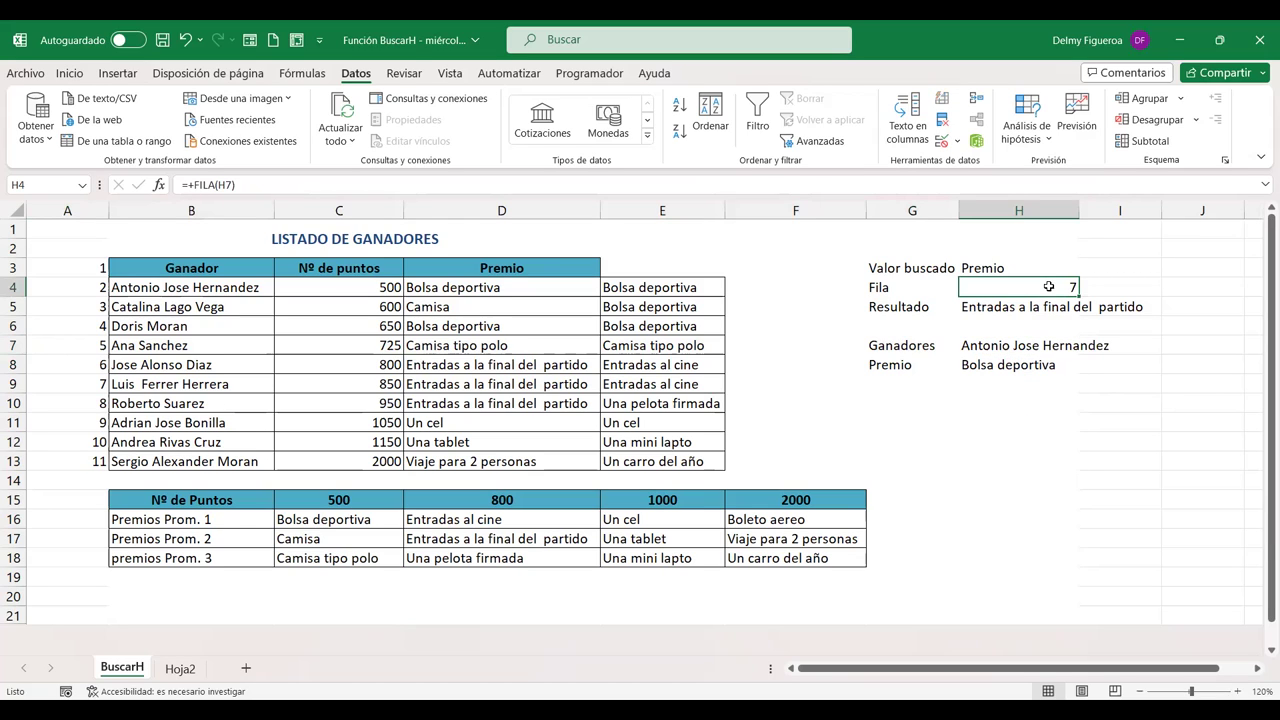
left_click(1034, 345)
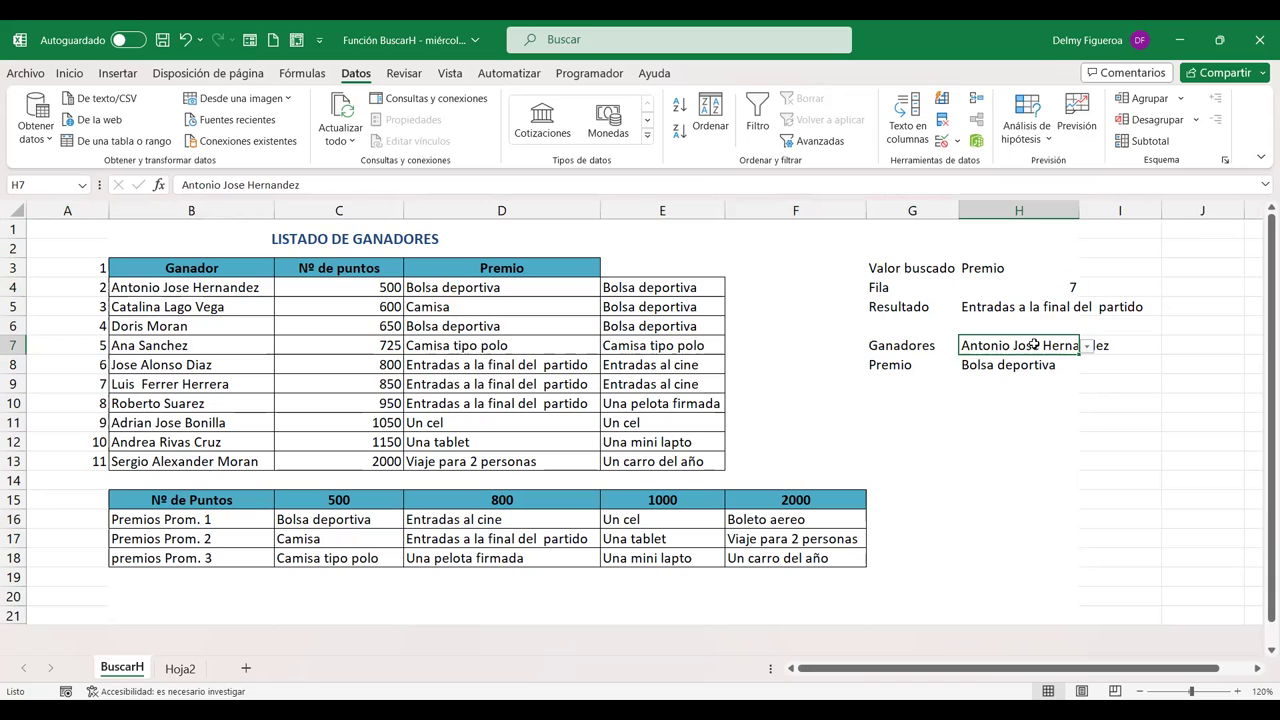
left_click(1038, 285)
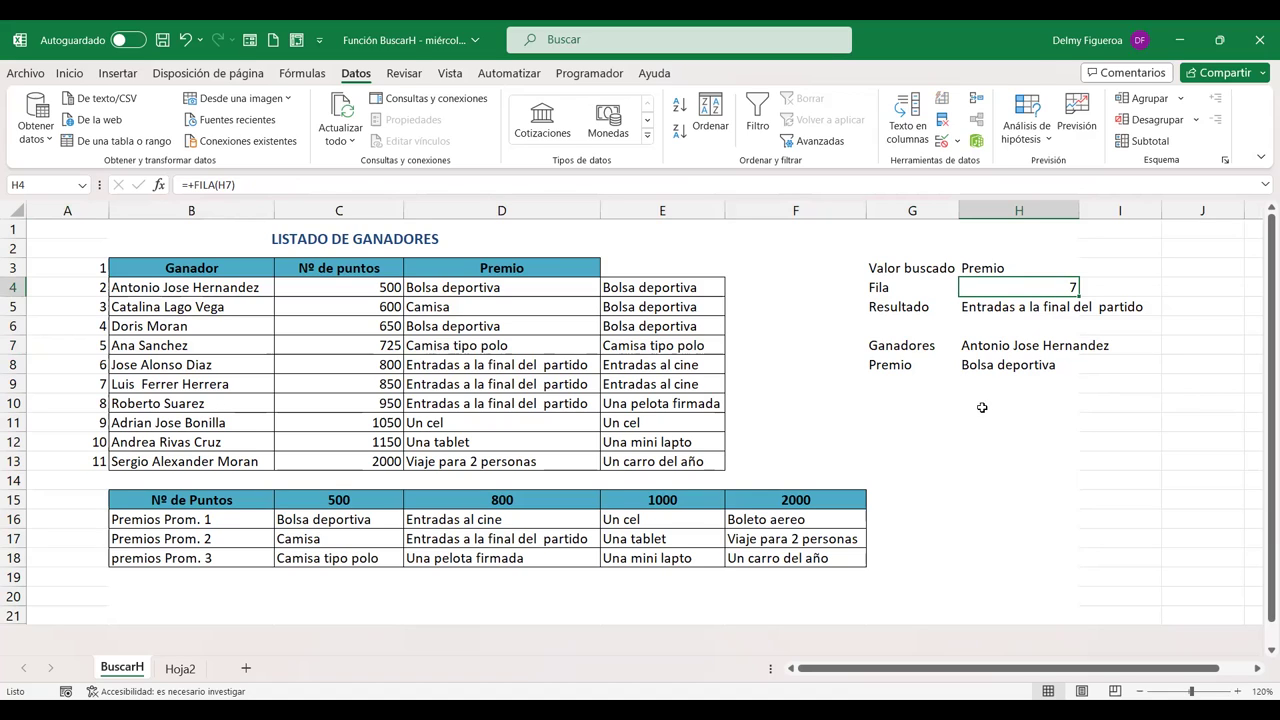
left_click(1010, 344)
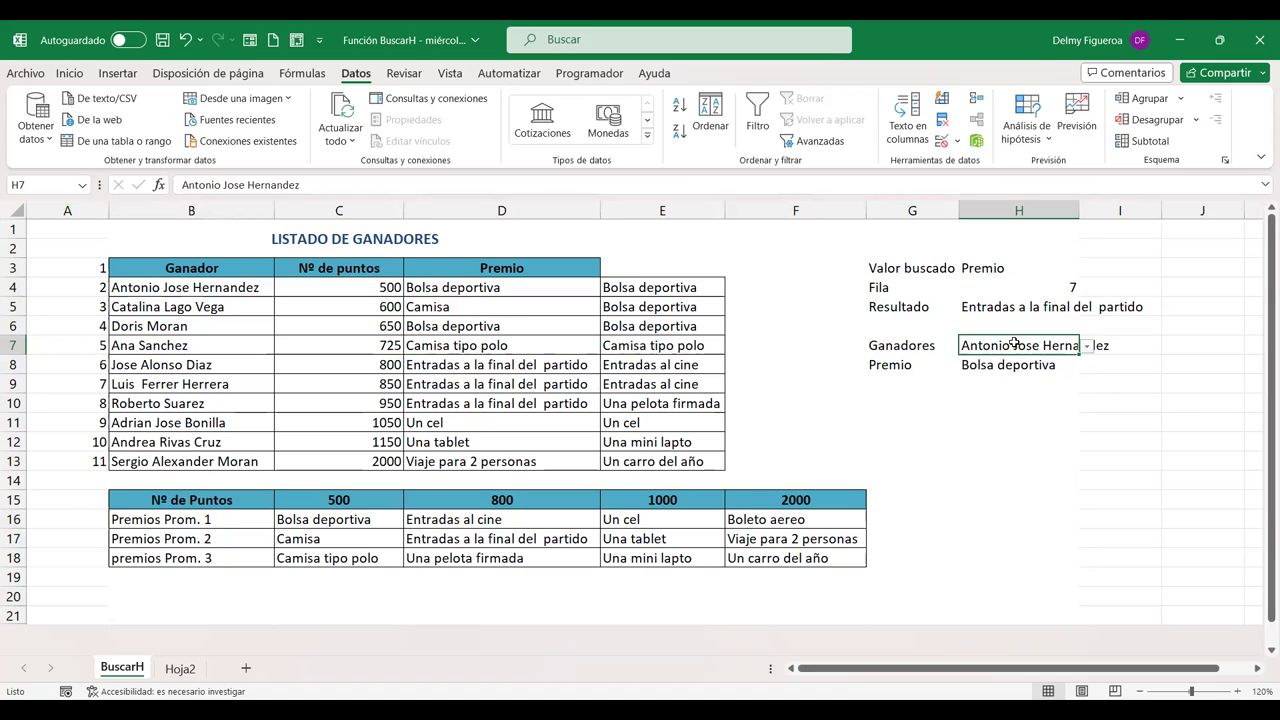
left_click(1050, 286)
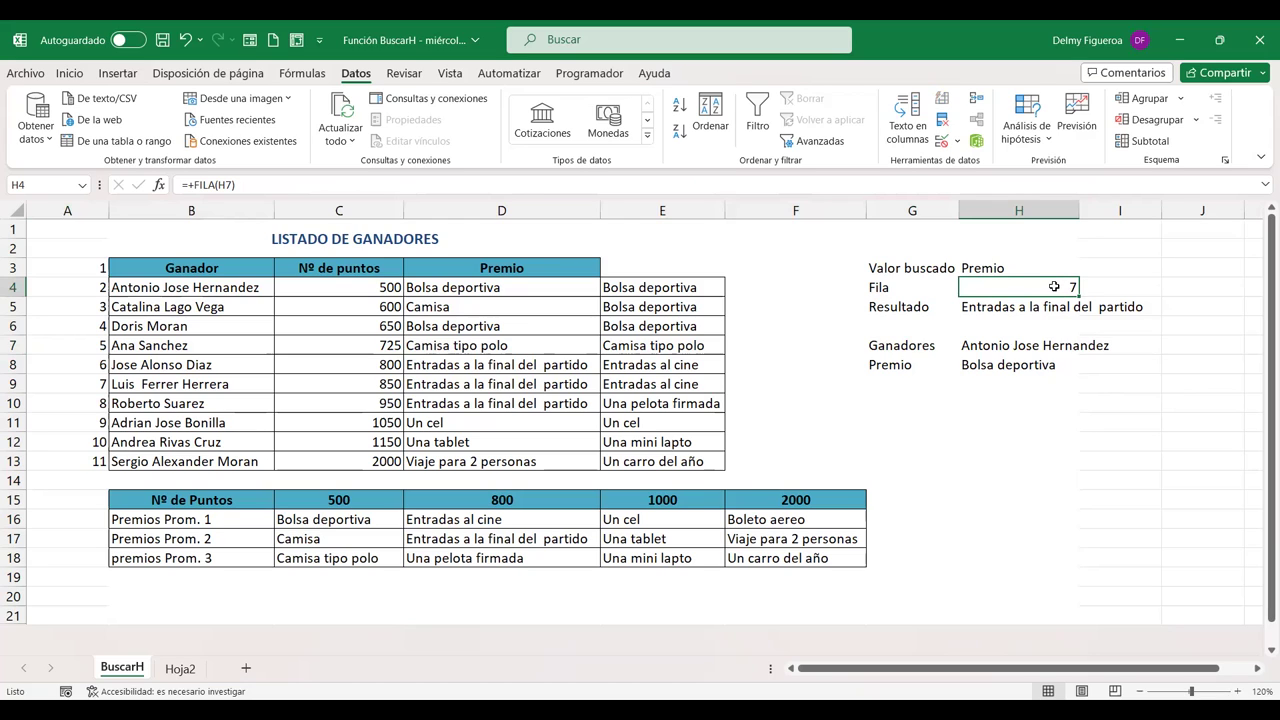
- Rebuild H4 as a FILA formula on H7 returning 5, so Resultado reads Camisa tipo polo
type("+")
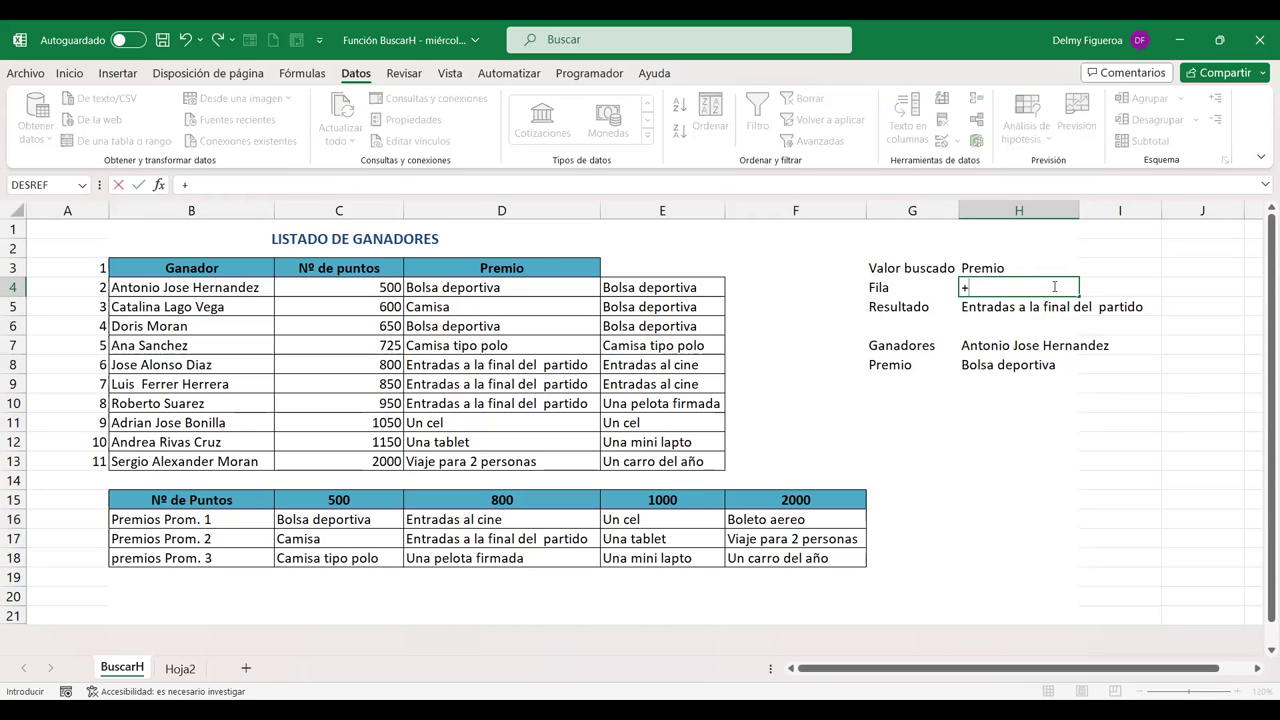
key("Escape")
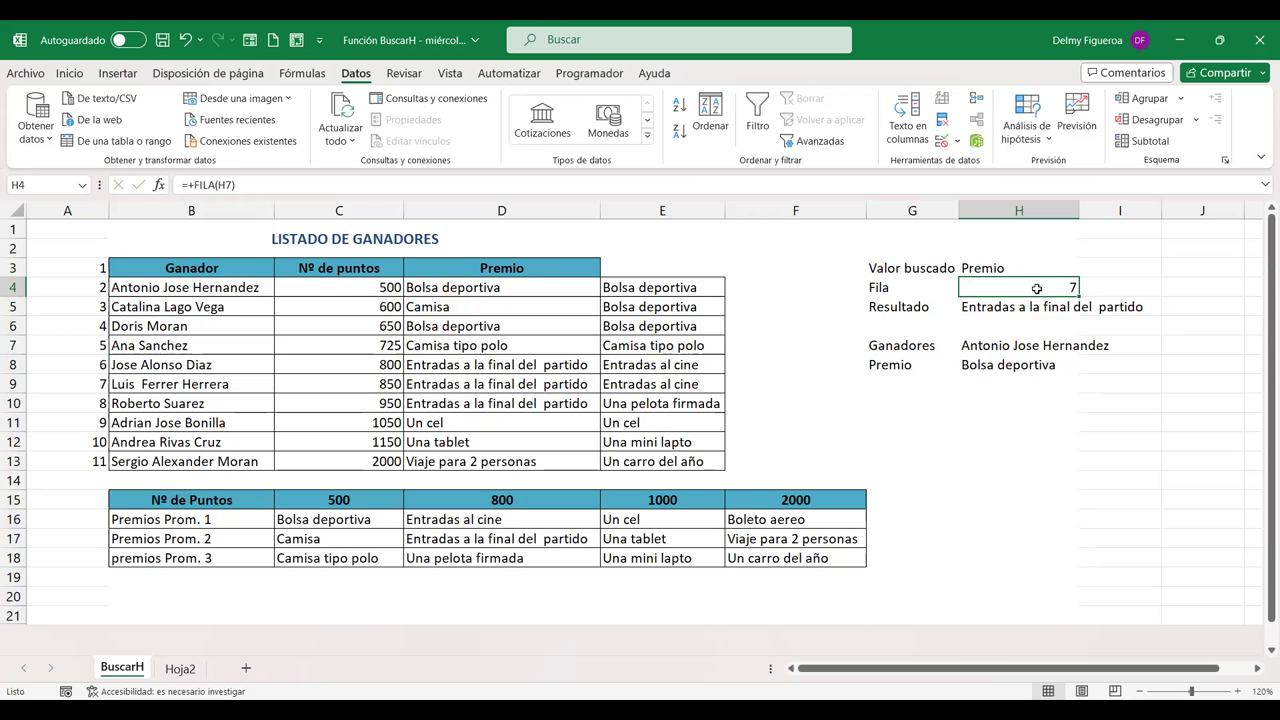
type("+f")
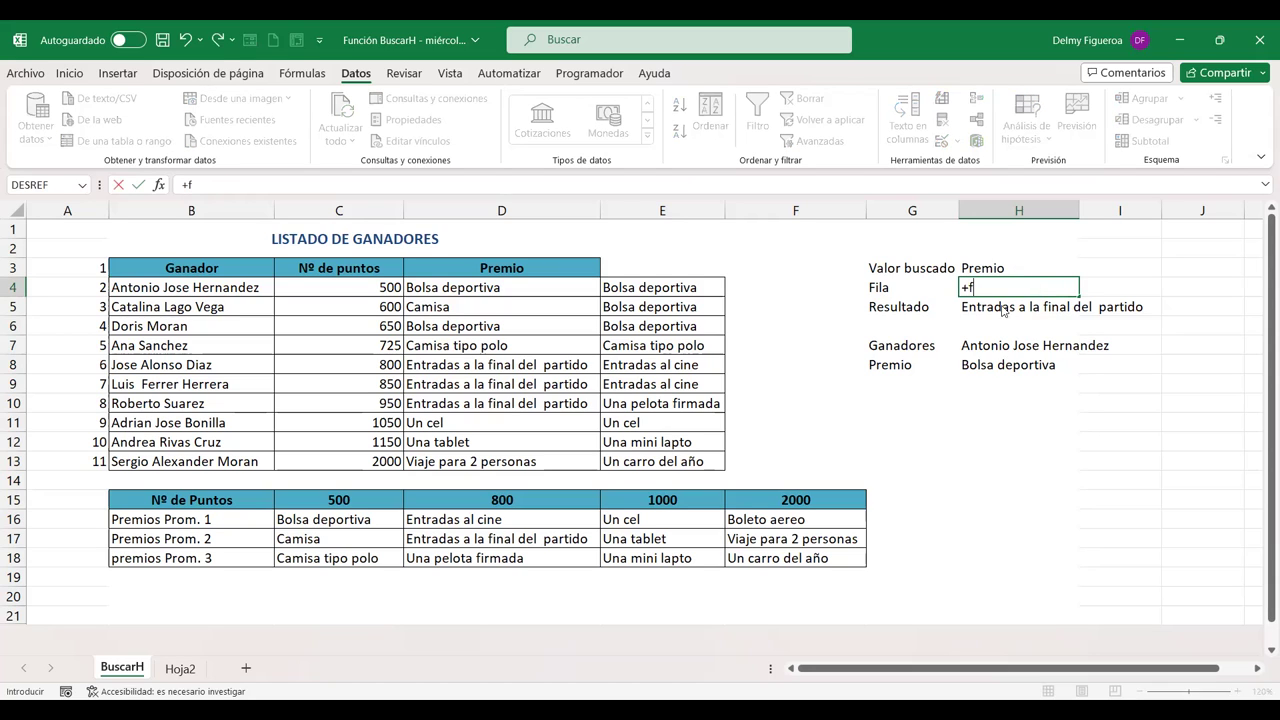
type("il")
double_click(1000, 306)
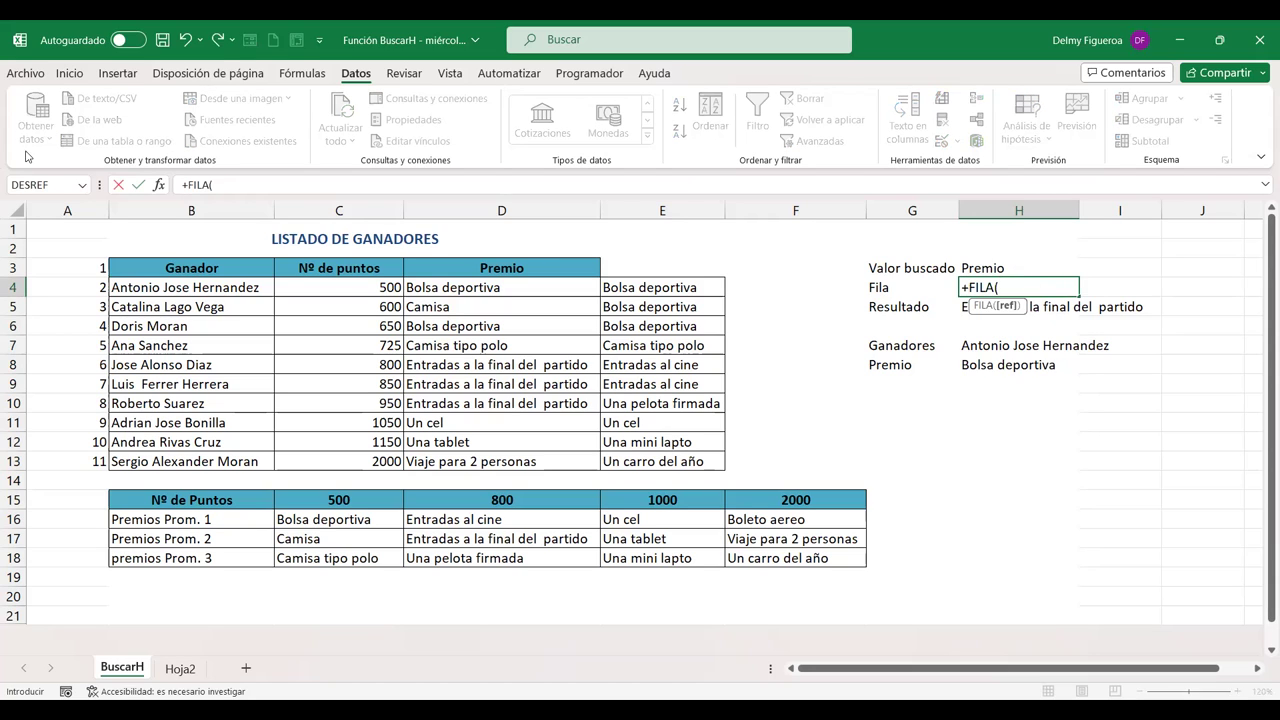
left_click(228, 286)
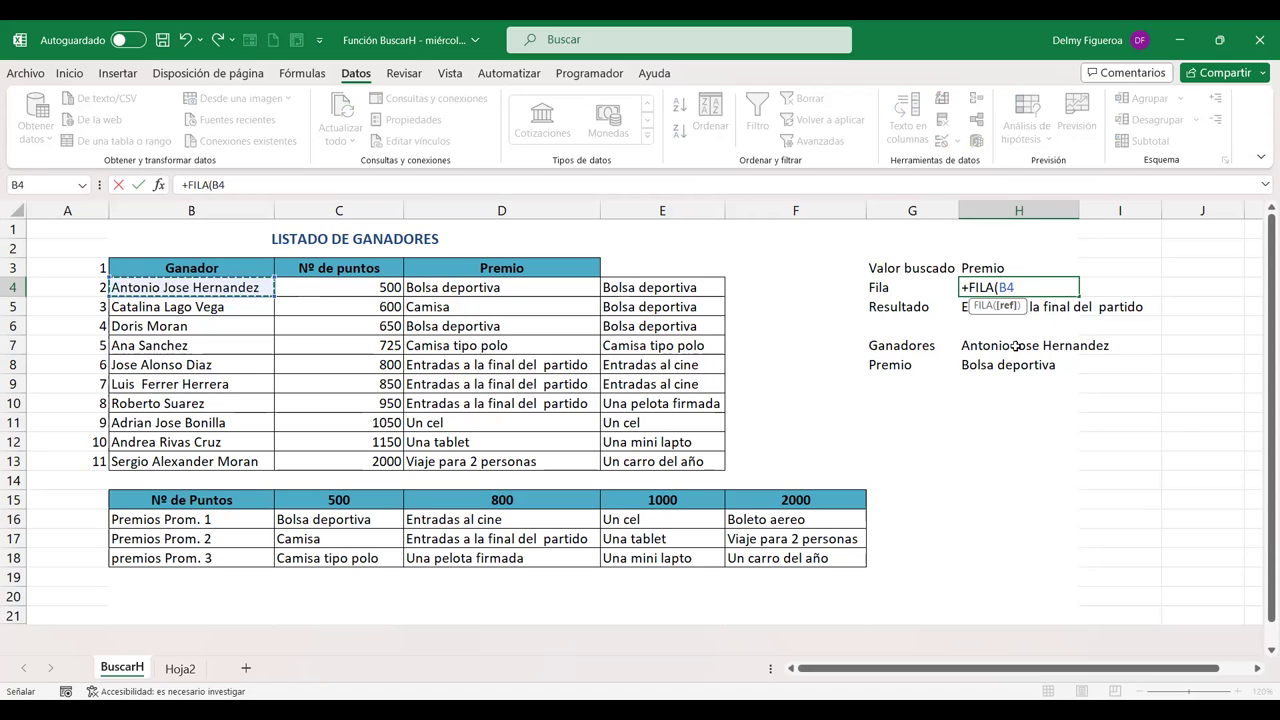
type(")")
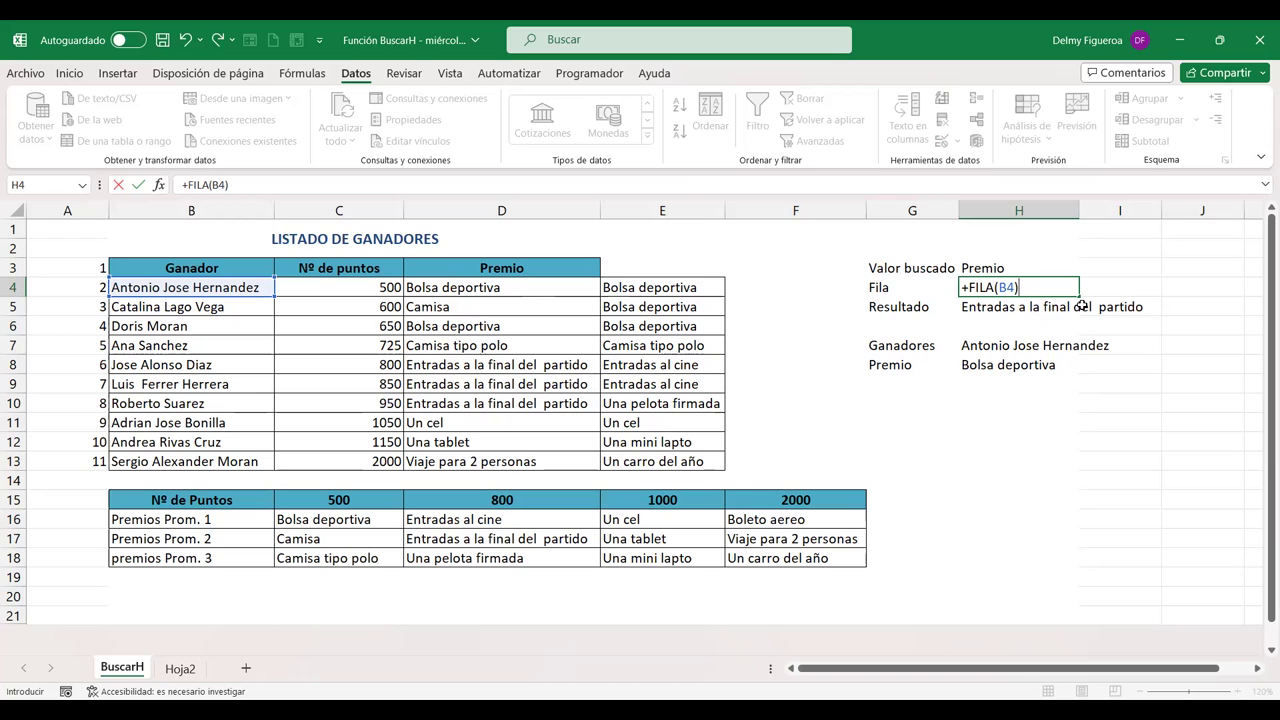
key("BackSpace")
key("BackSpace")
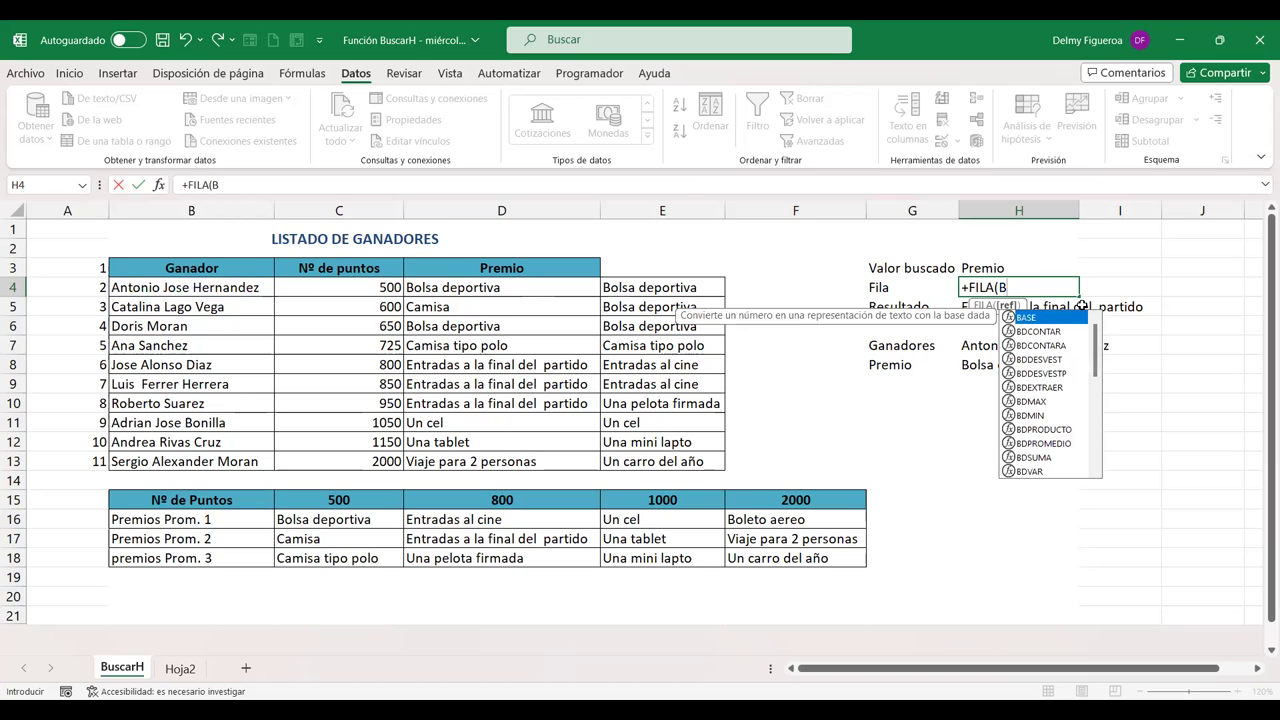
key("BackSpace")
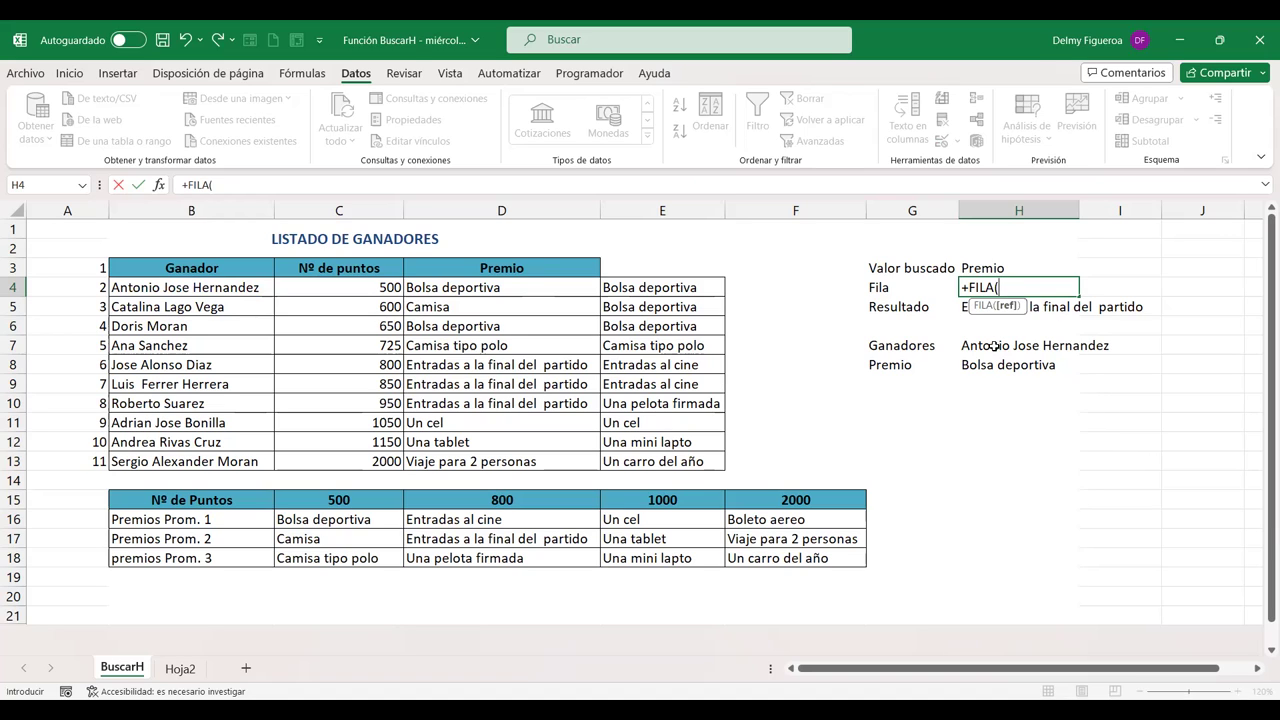
left_click(995, 345)
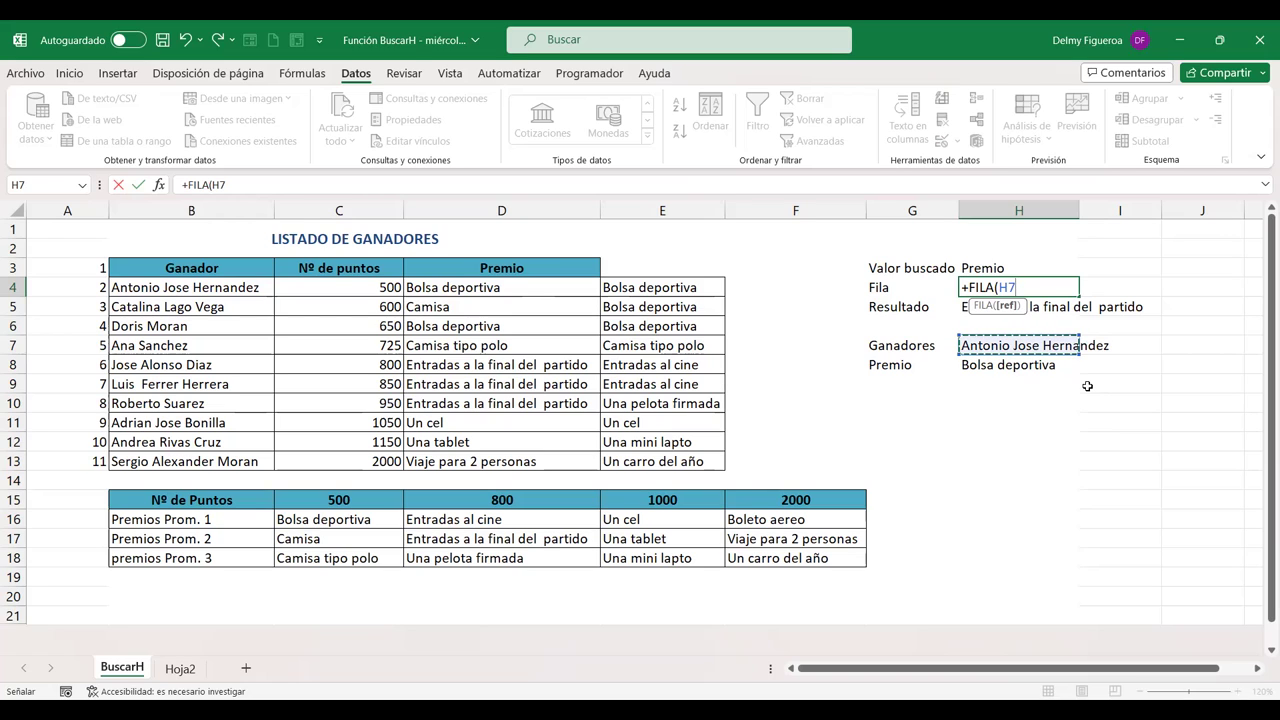
type(")")
key("Return")
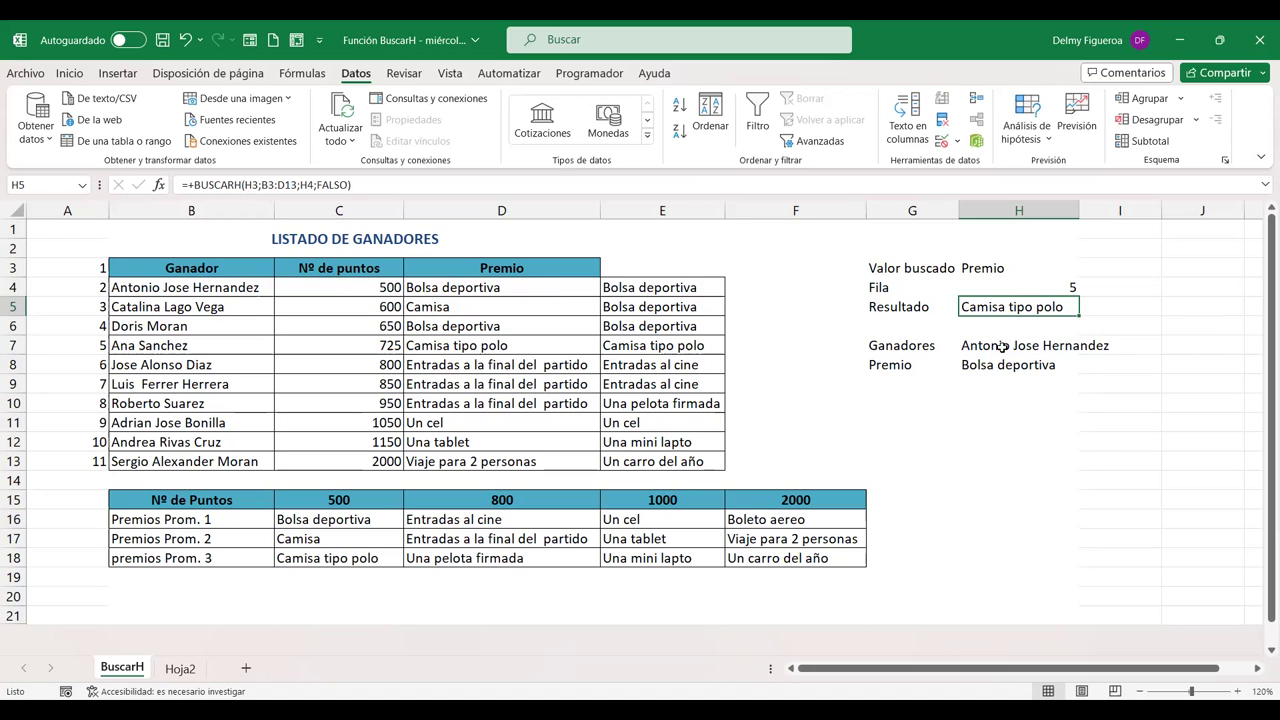
left_click(1001, 345)
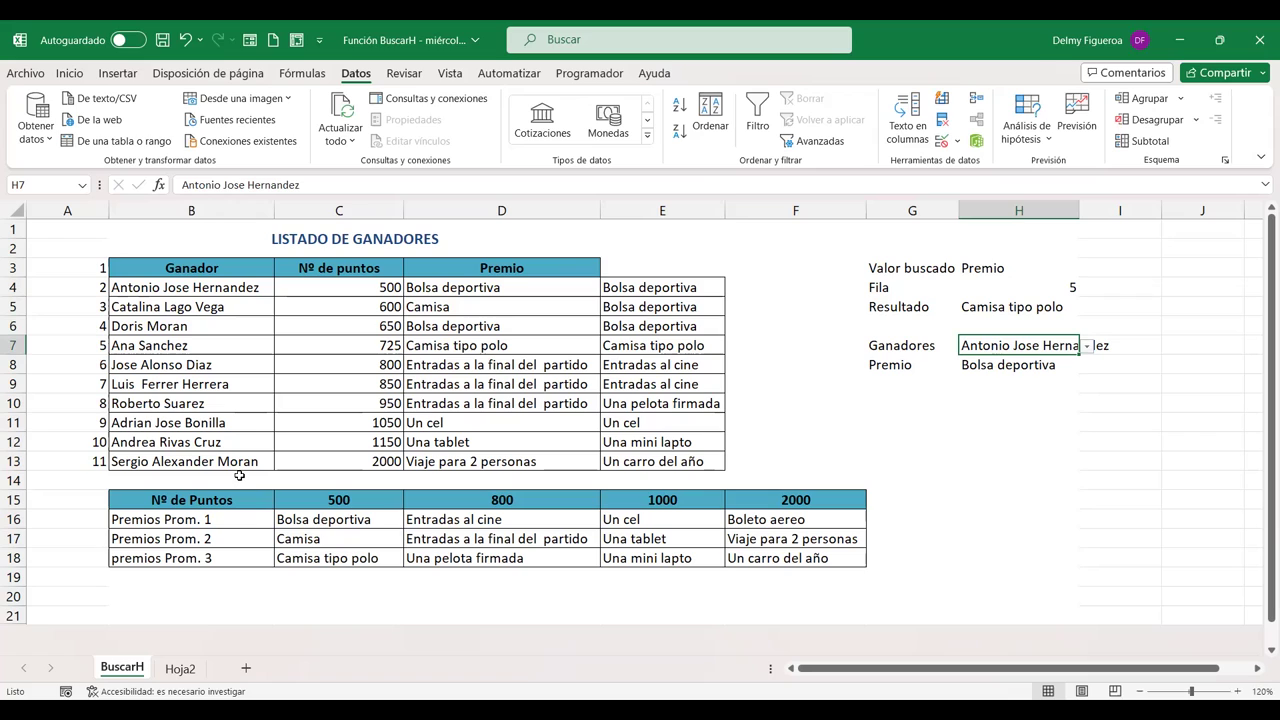
left_click(1056, 286)
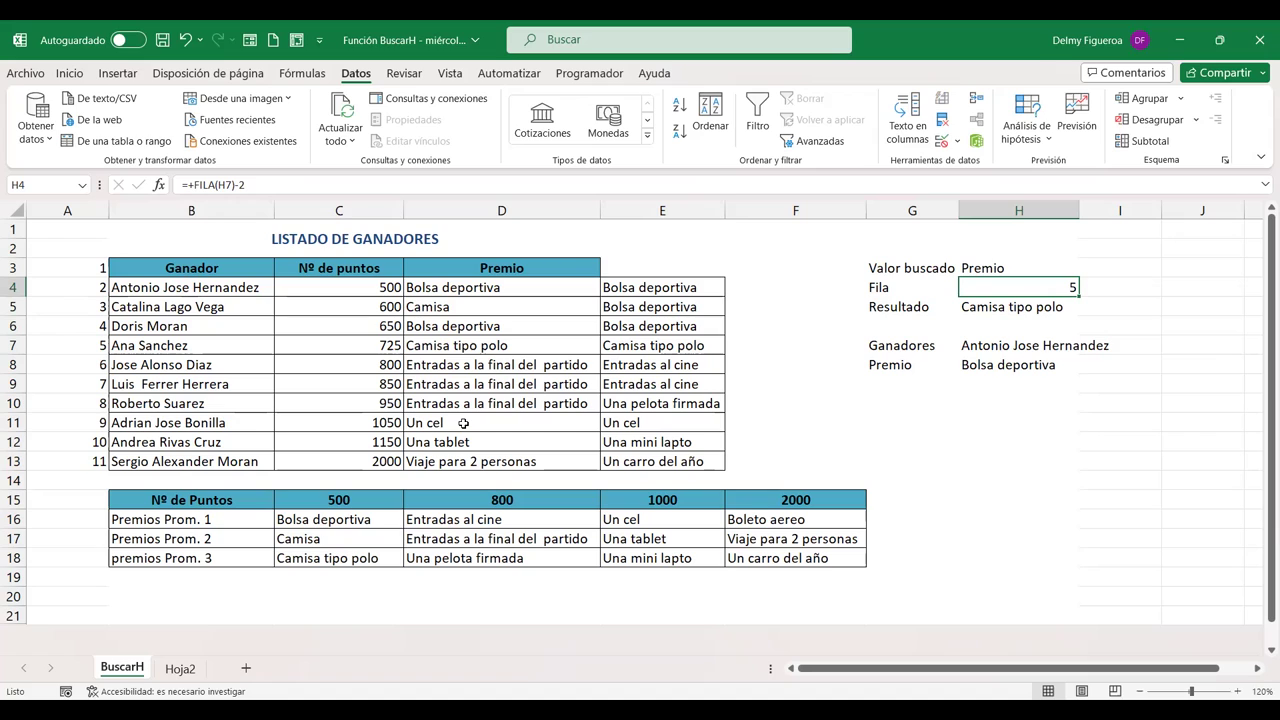
left_click(1020, 442)
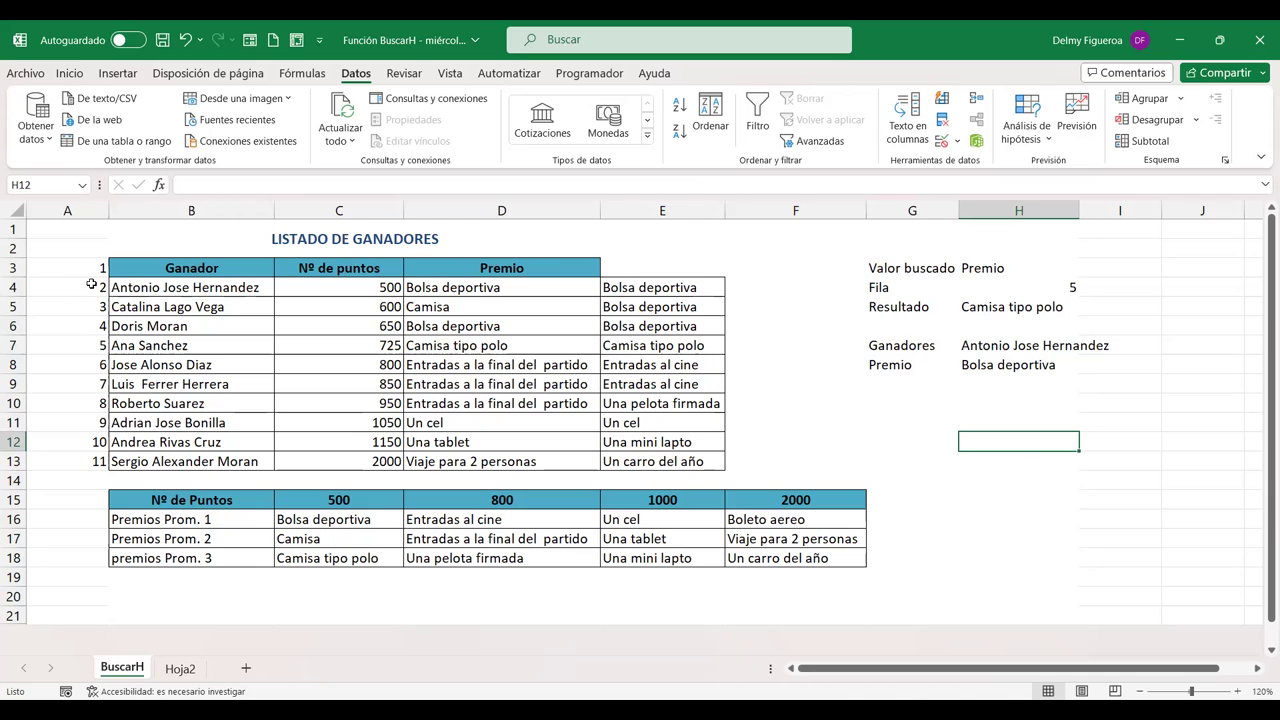
- Inspect the index numbers and winner names in A4:B13
left_click_drag(91, 285, 120, 459)
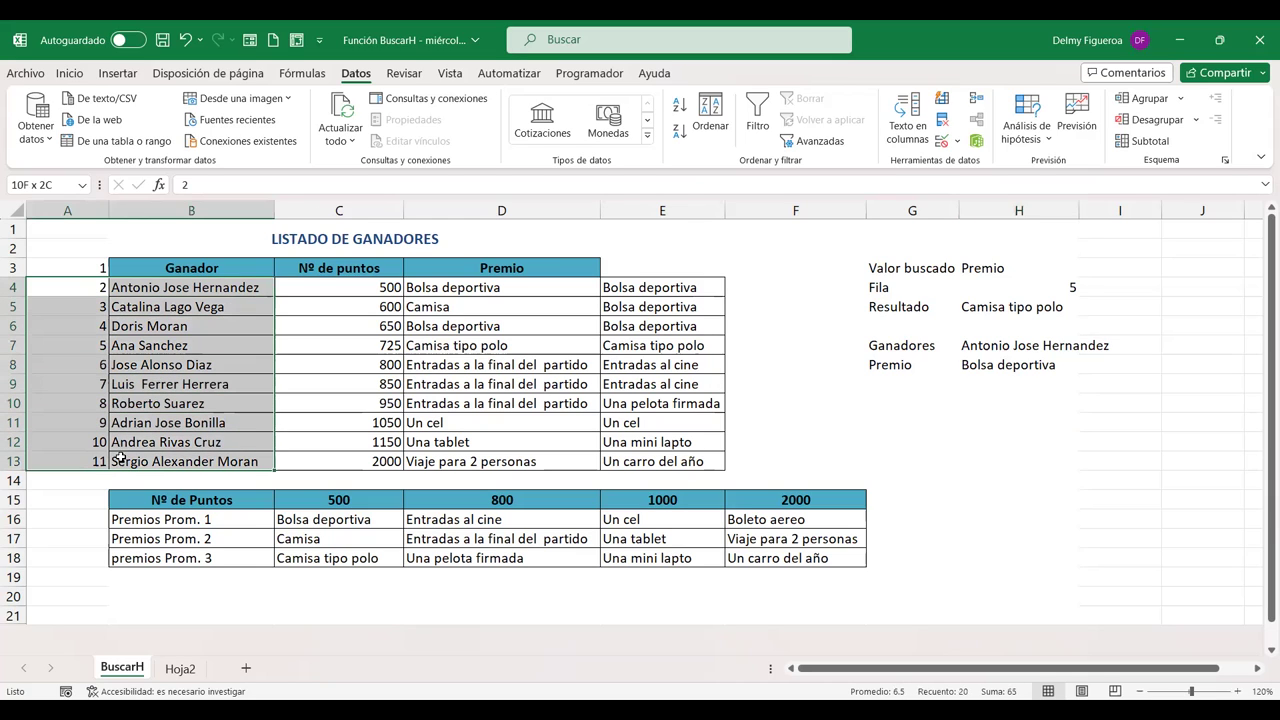
left_click(200, 287)
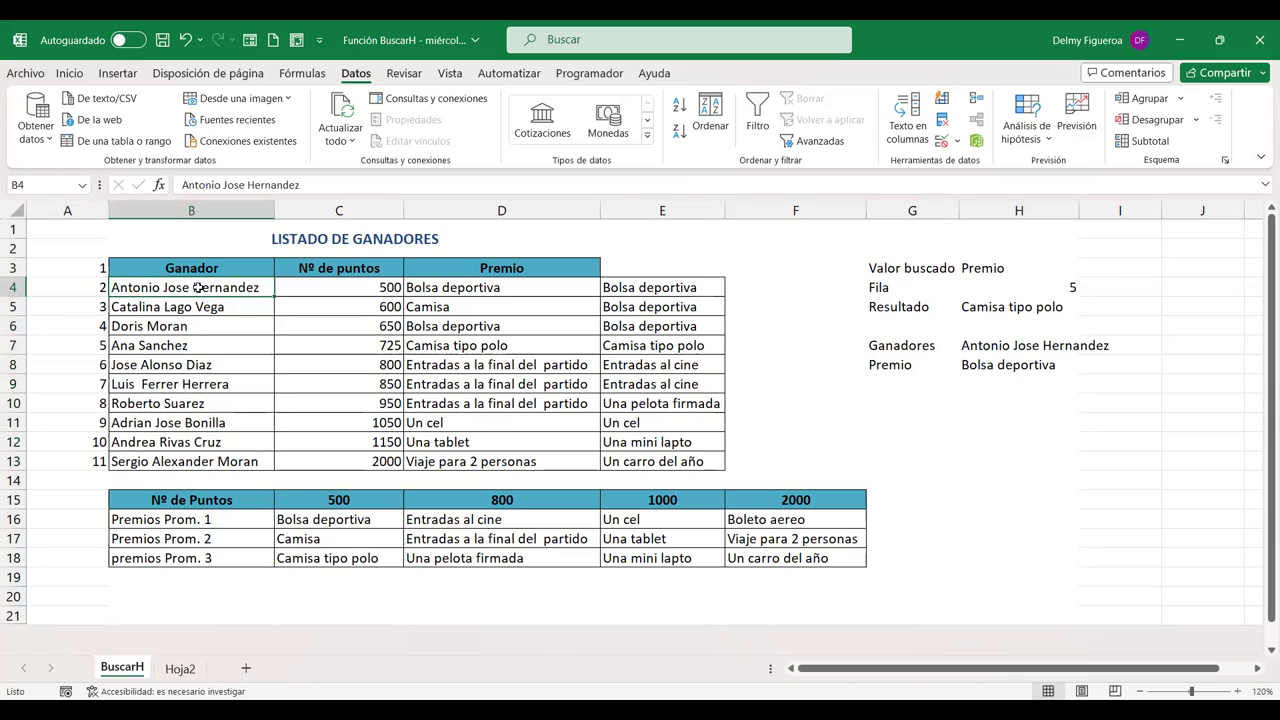
left_click(87, 287)
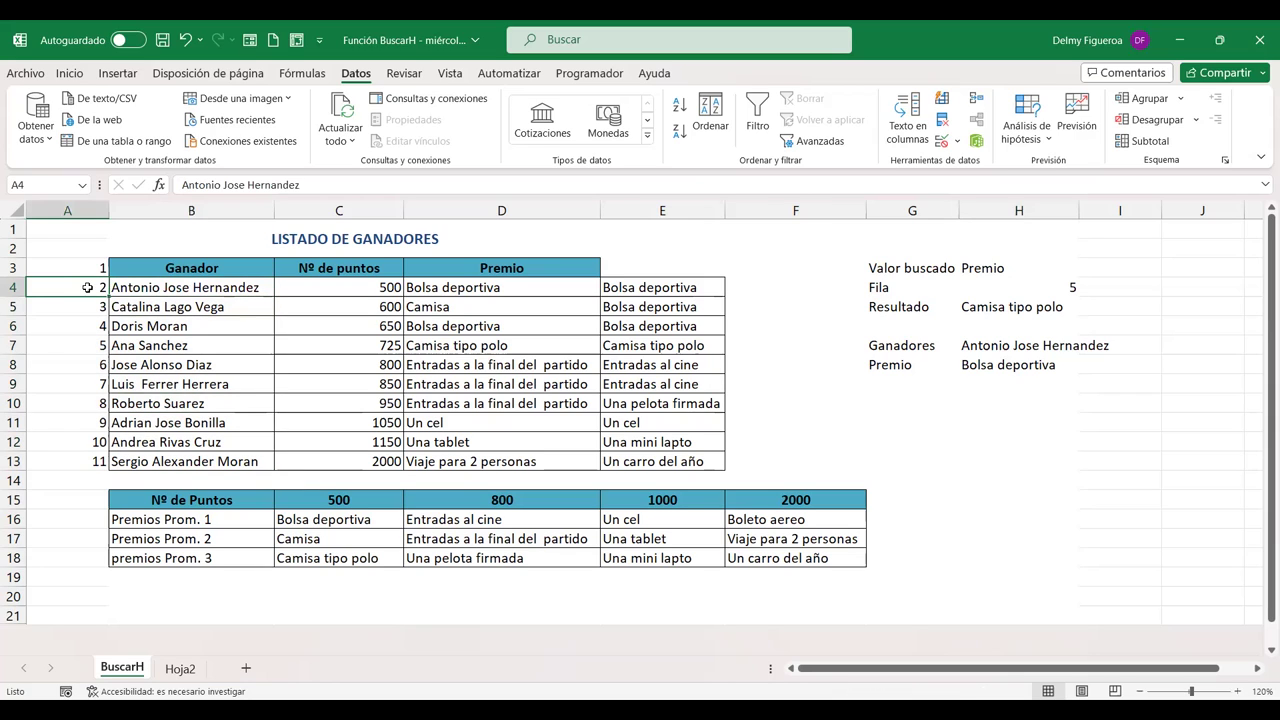
left_click(178, 287)
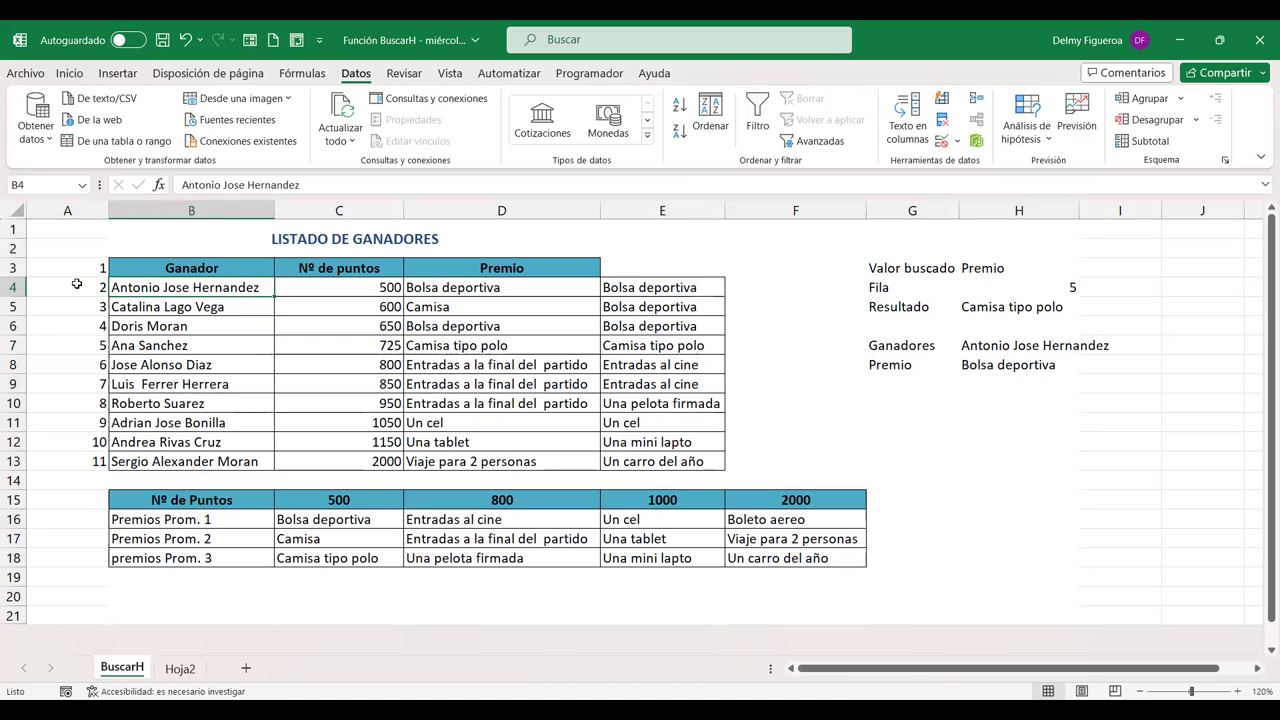
left_click_drag(76, 290, 76, 457)
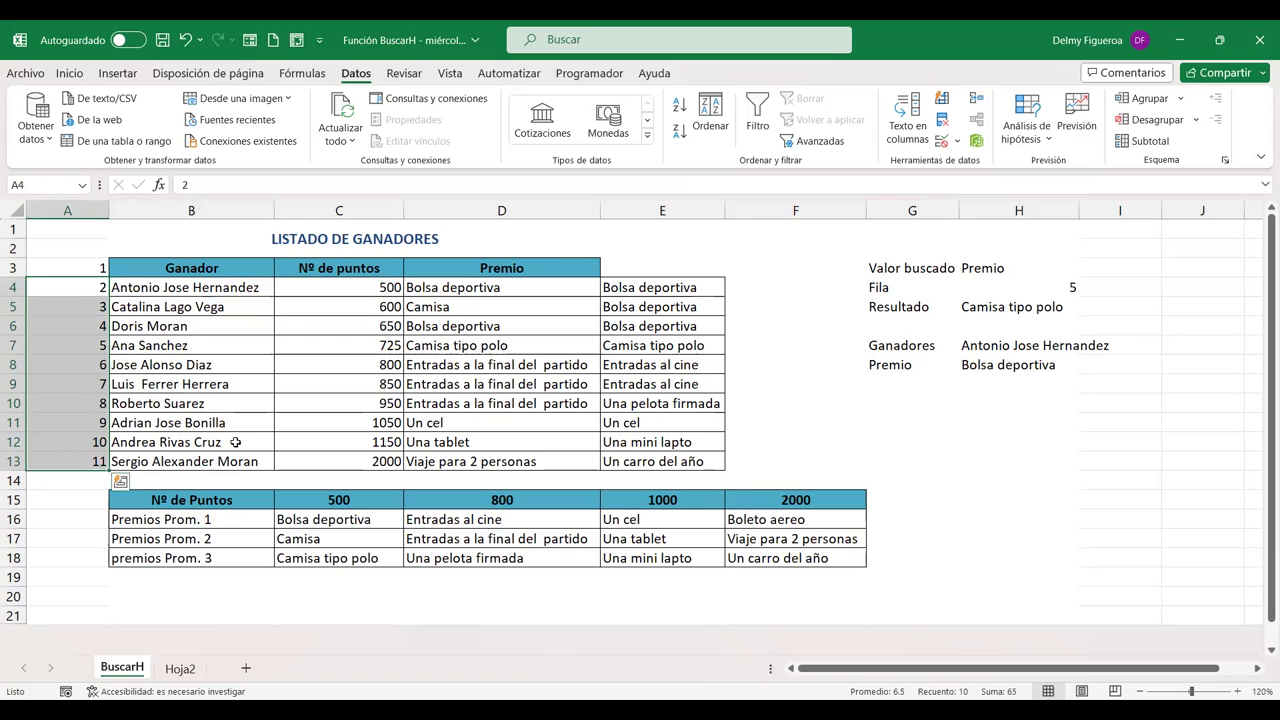
- Unhide the rows below row 21 with Mostrar from the row header menu
left_click(12, 615)
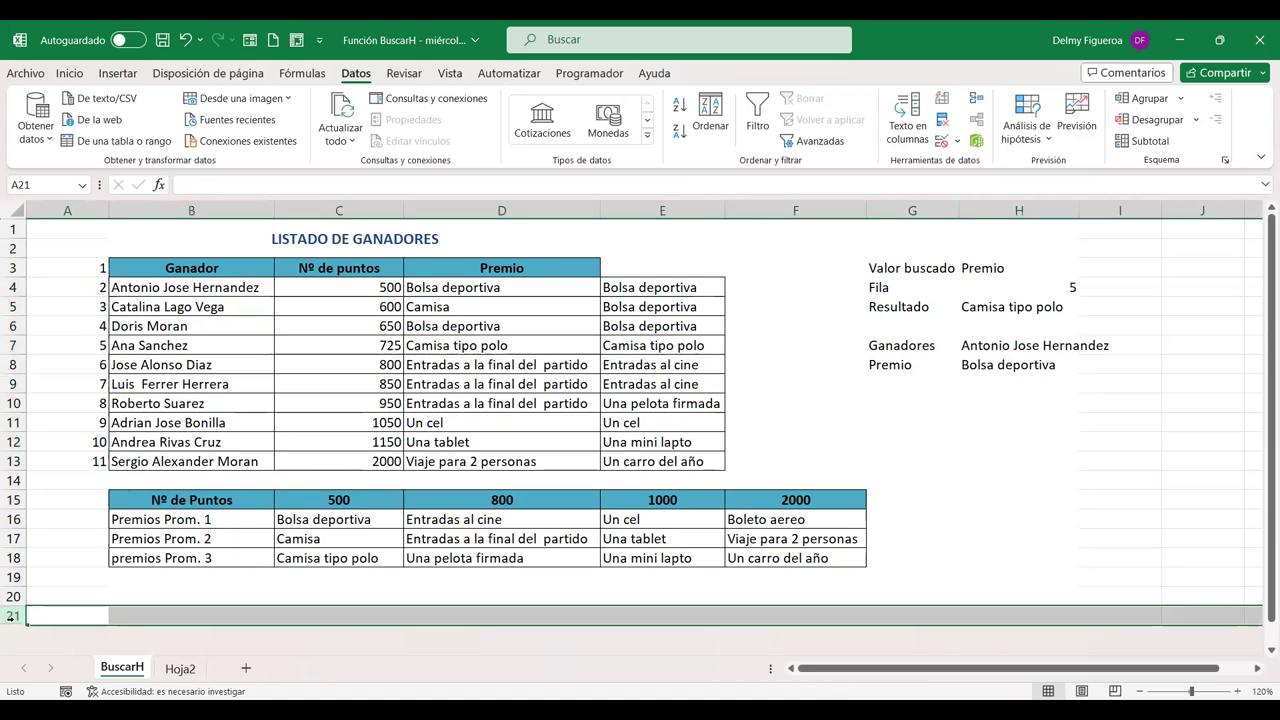
right_click(12, 616)
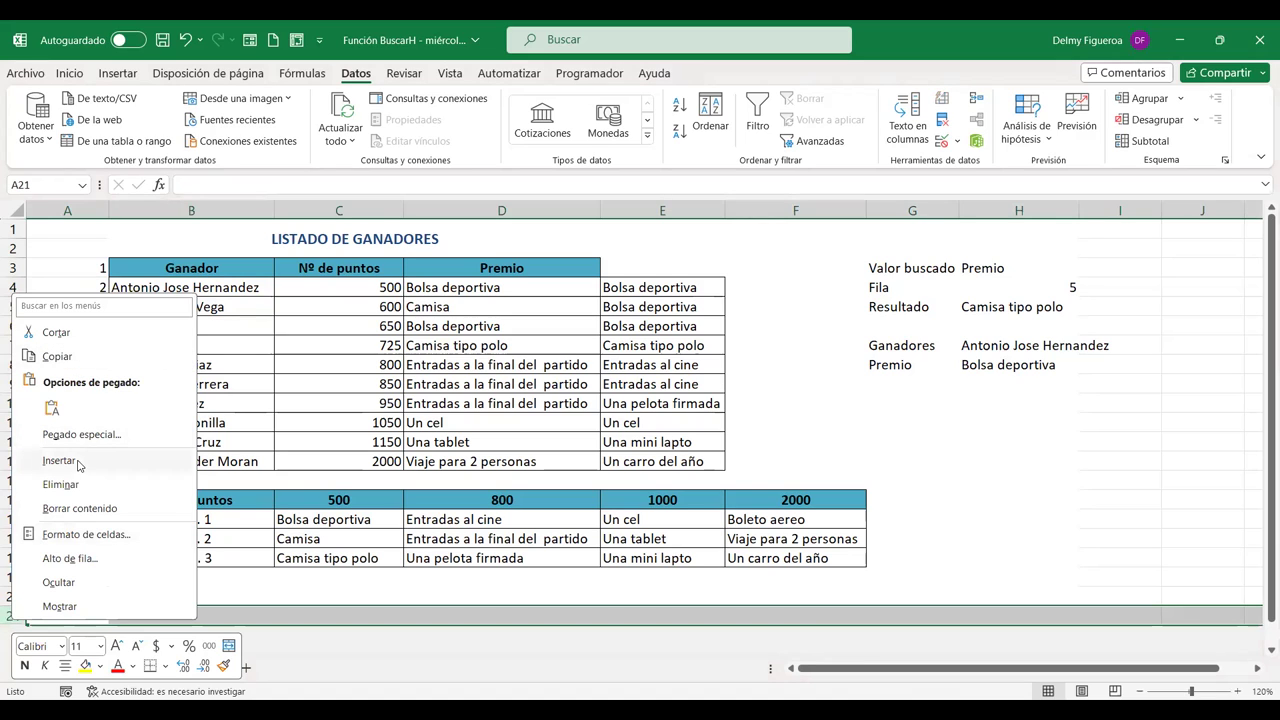
left_click(72, 607)
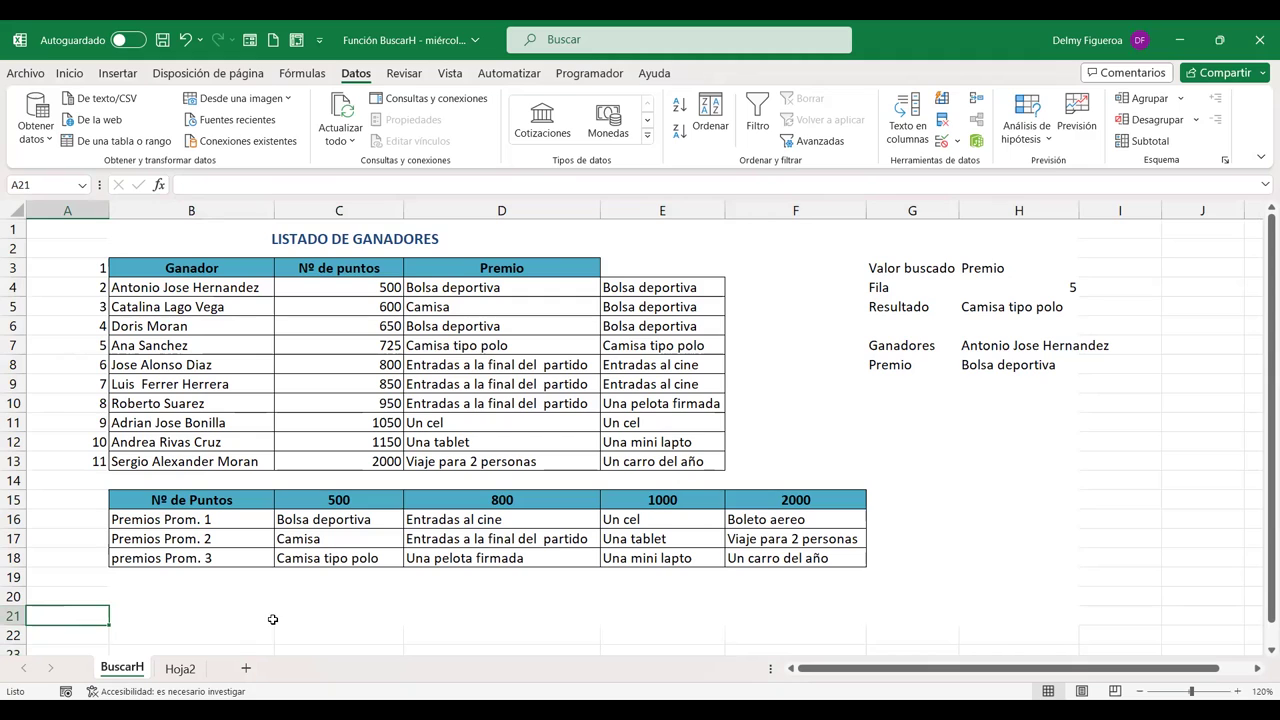
- Enter =+A4&B4 in A21 to join index and winner name, then check the BUSCARV formula
type("+")
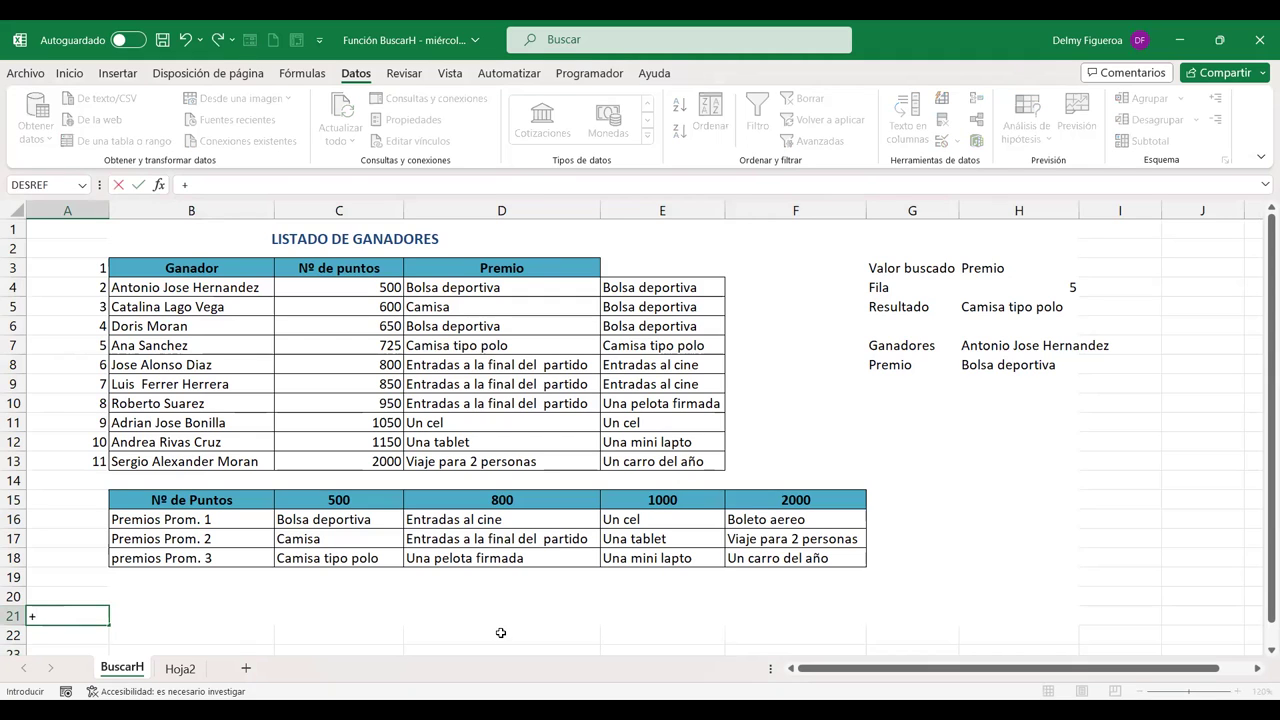
left_click(94, 288)
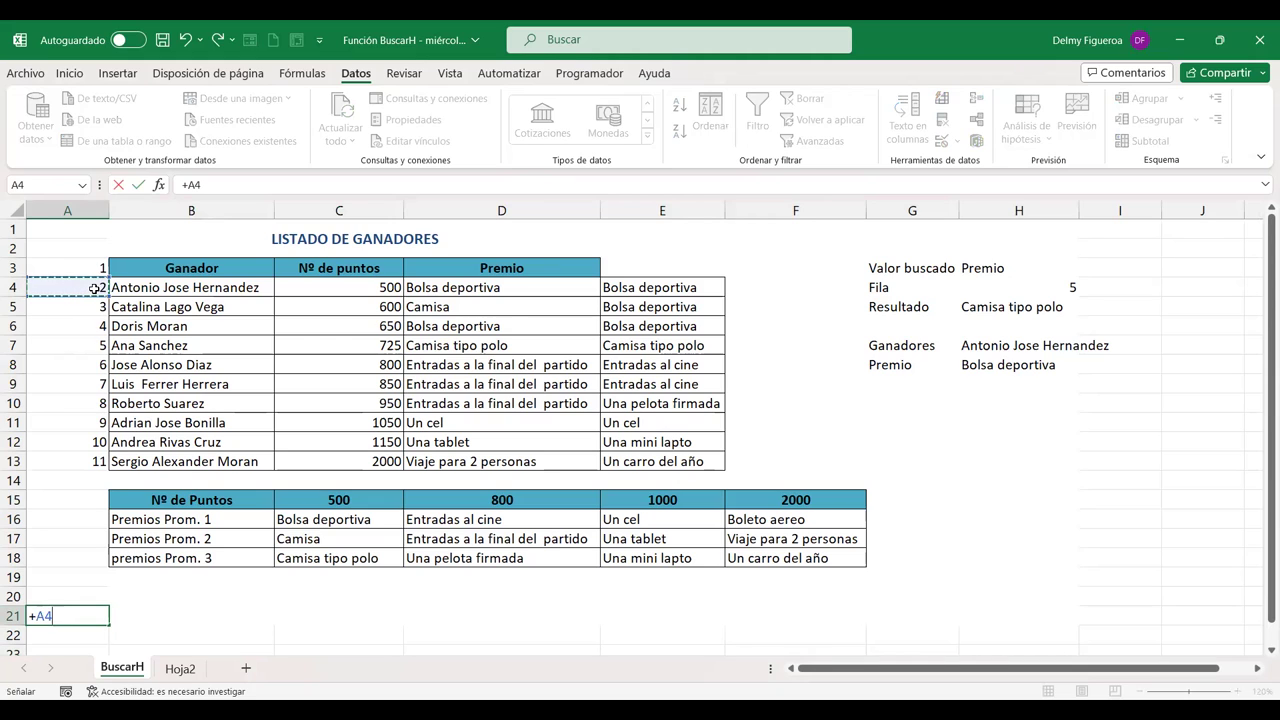
type("&")
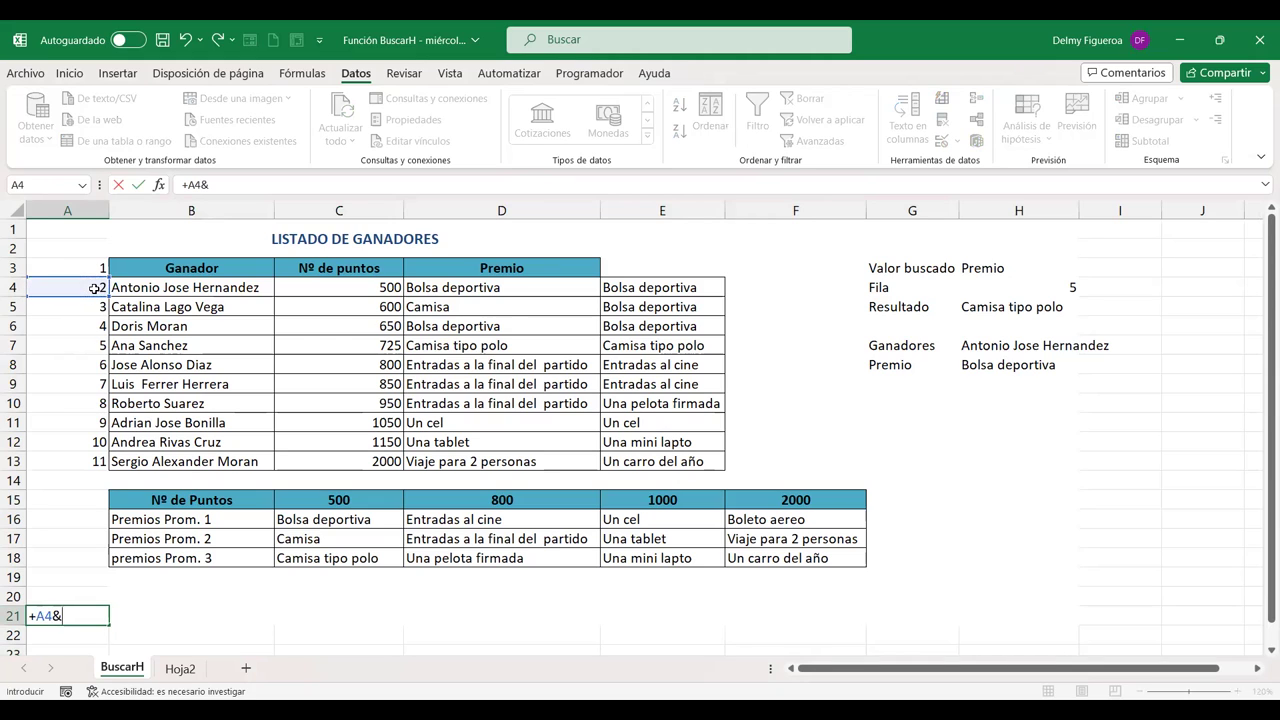
left_click(160, 288)
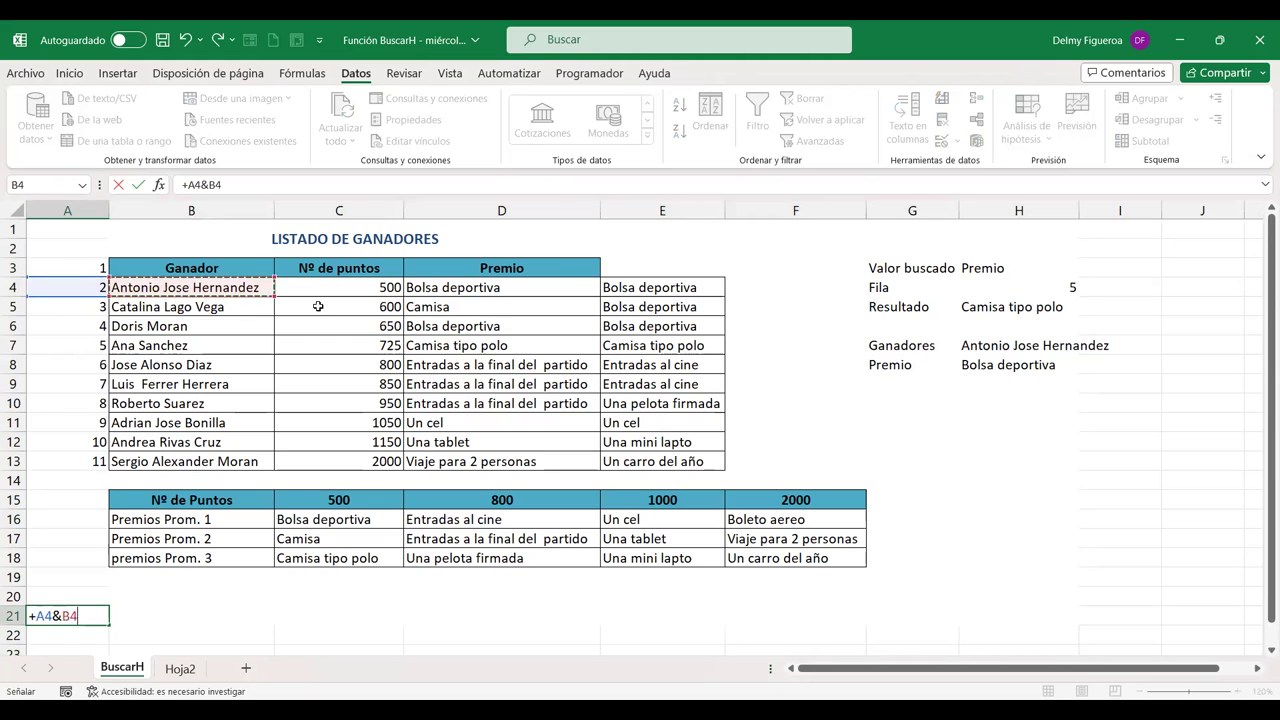
key("Return")
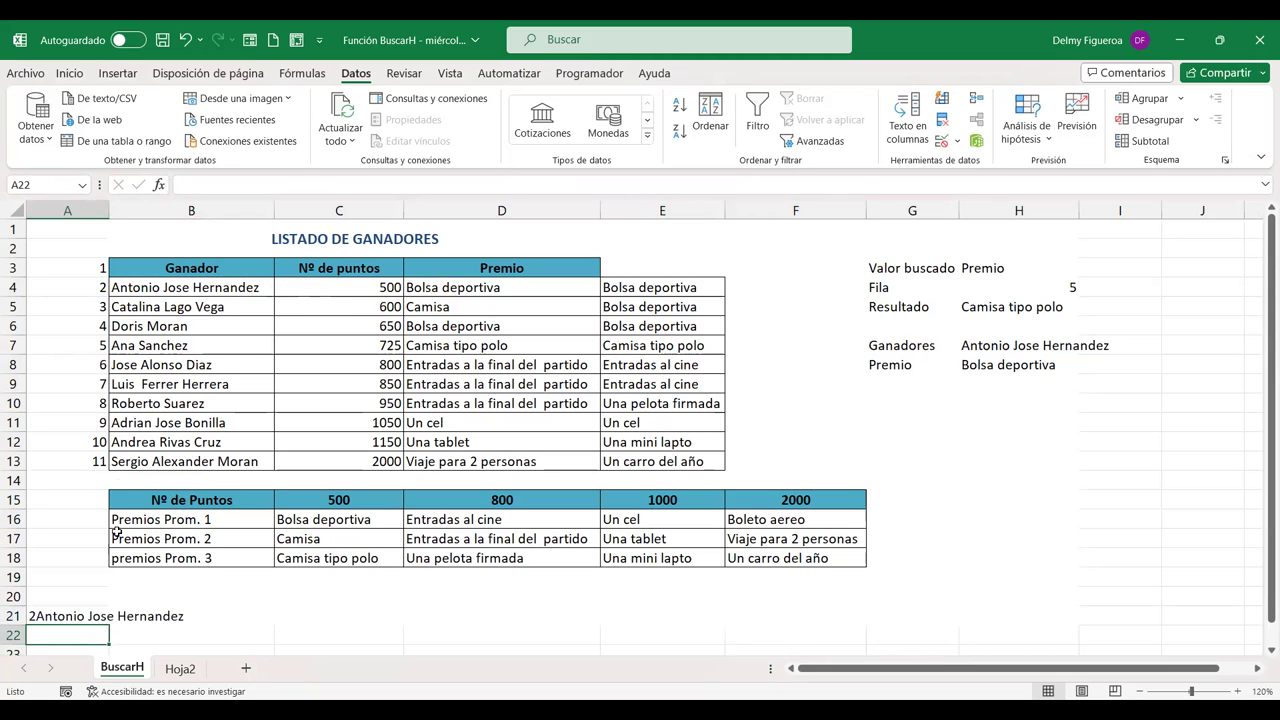
left_click(85, 617)
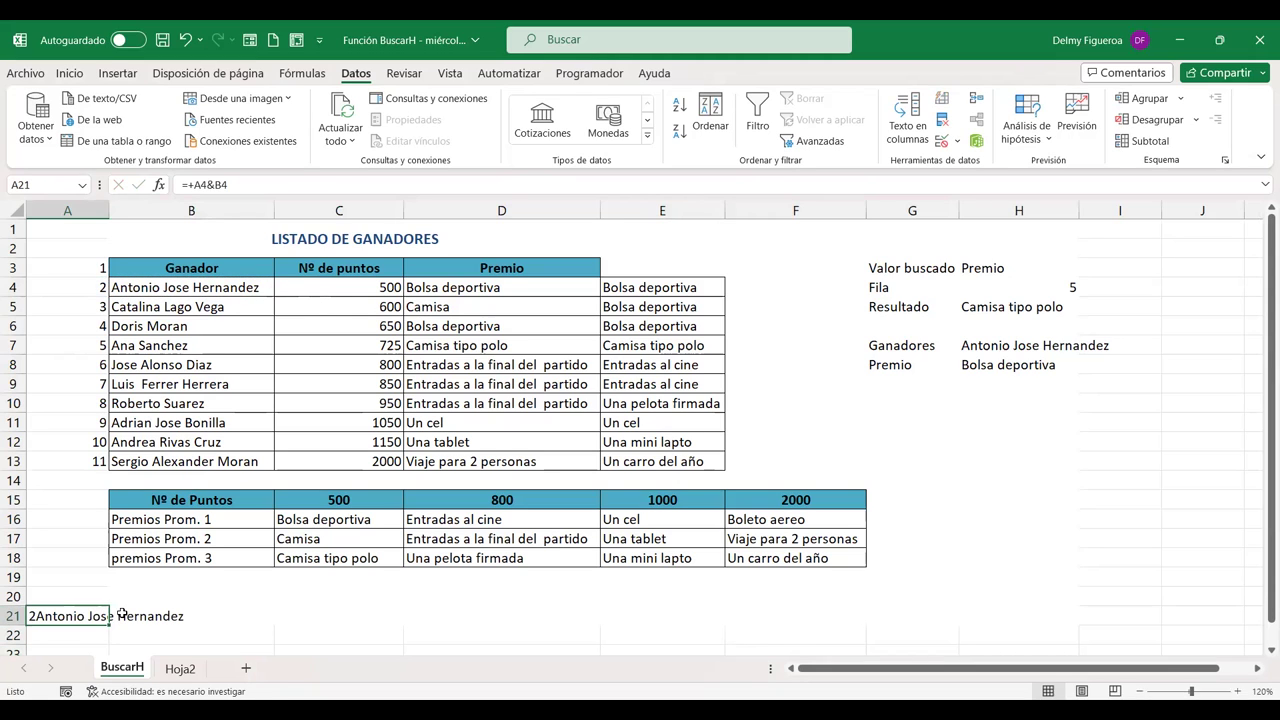
left_click(1005, 345)
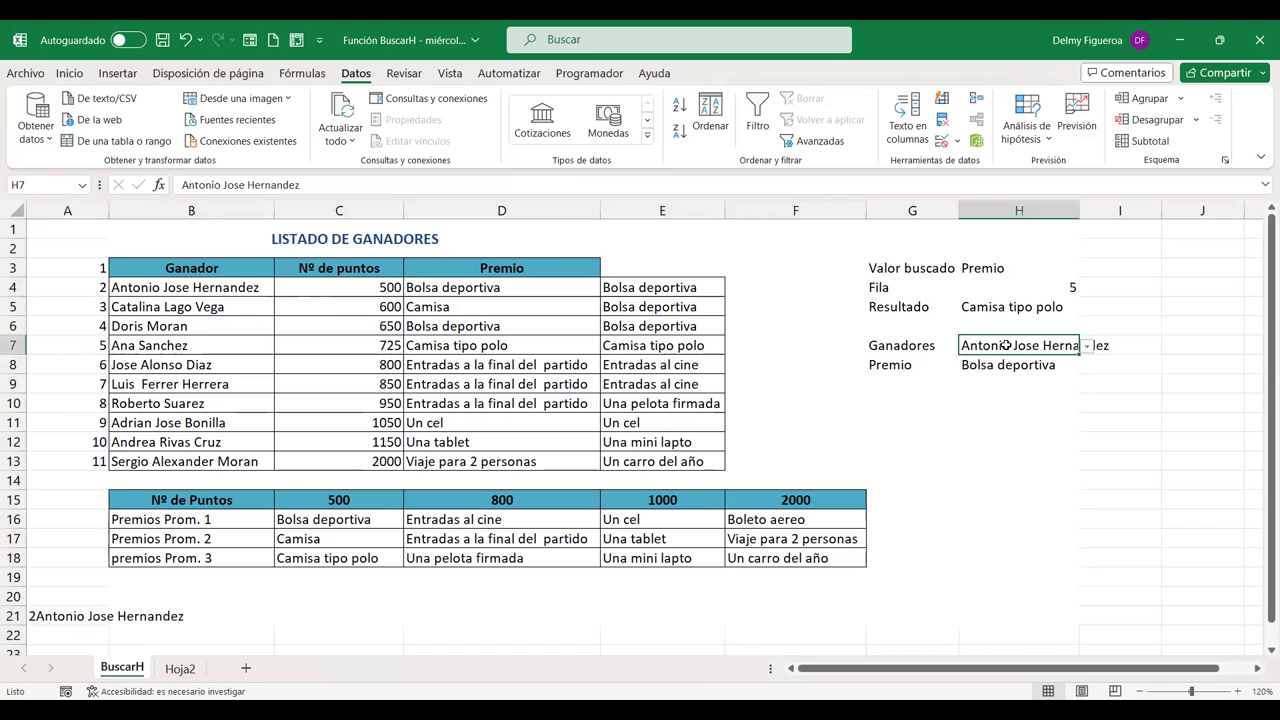
left_click(1001, 365)
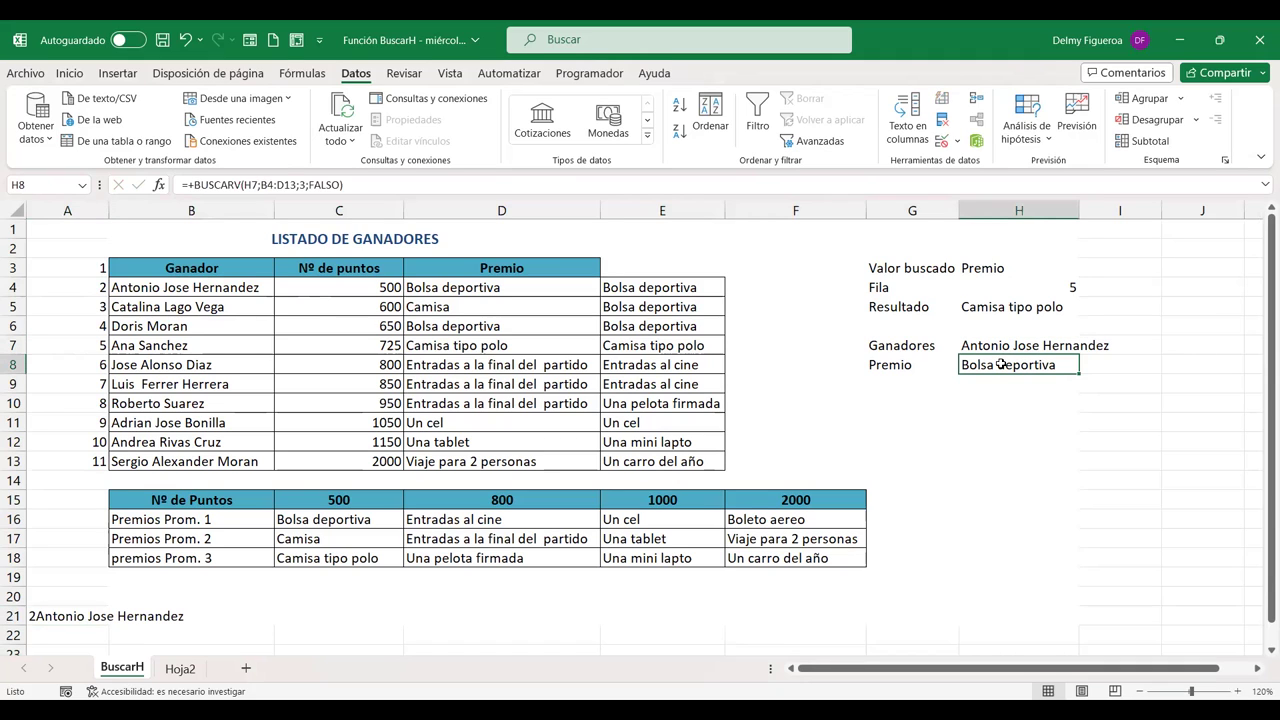
- Replace H4's FILA formula with the plain value 5
left_click(992, 291)
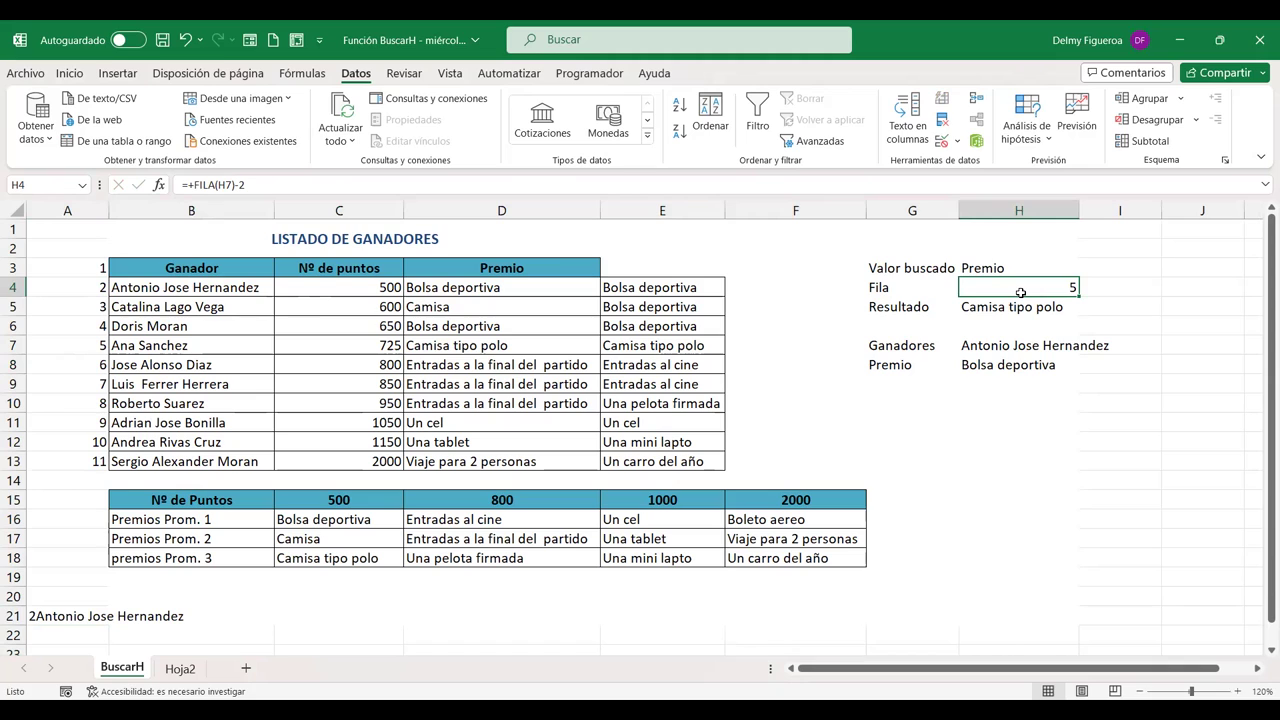
type("+f")
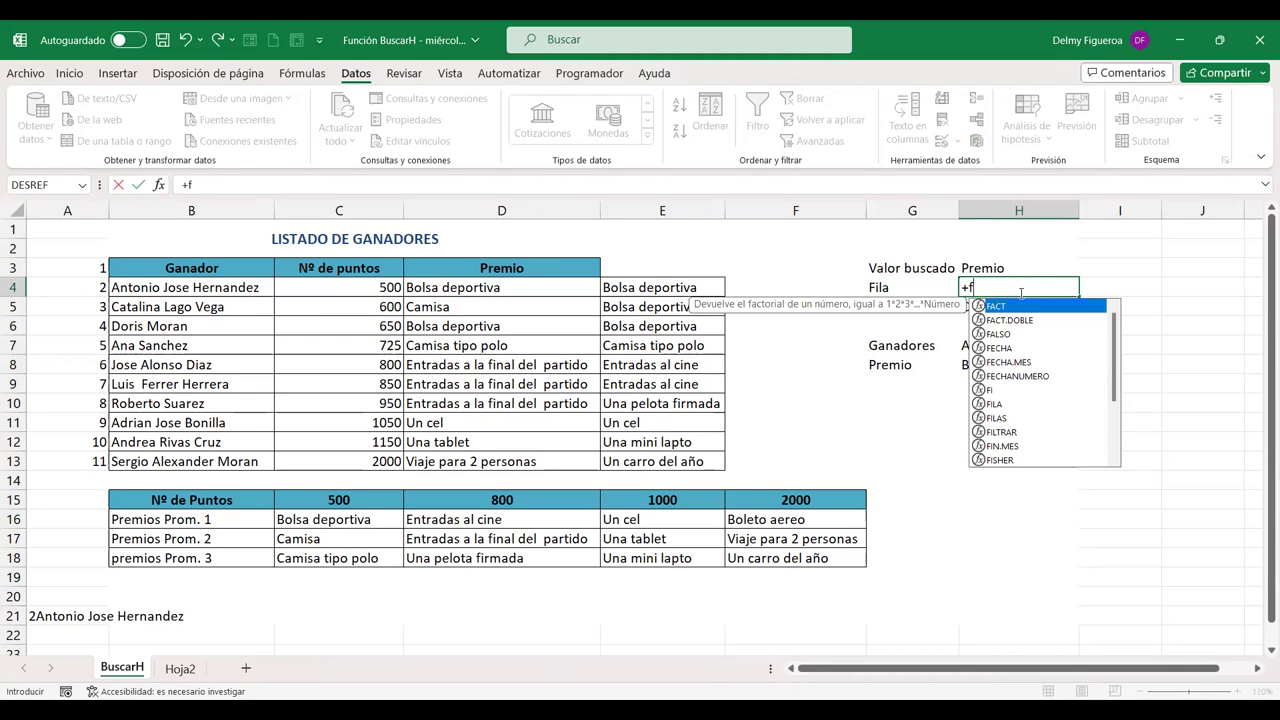
key("BackSpace")
key("Escape")
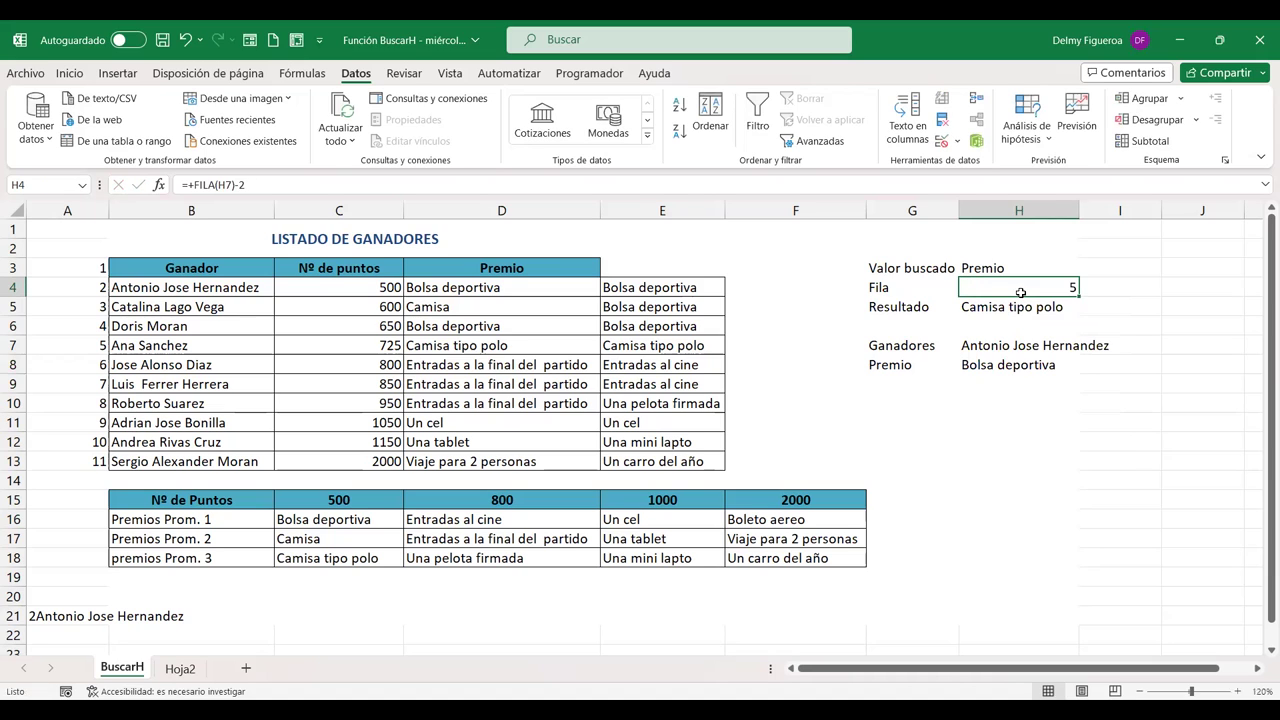
key("Delete")
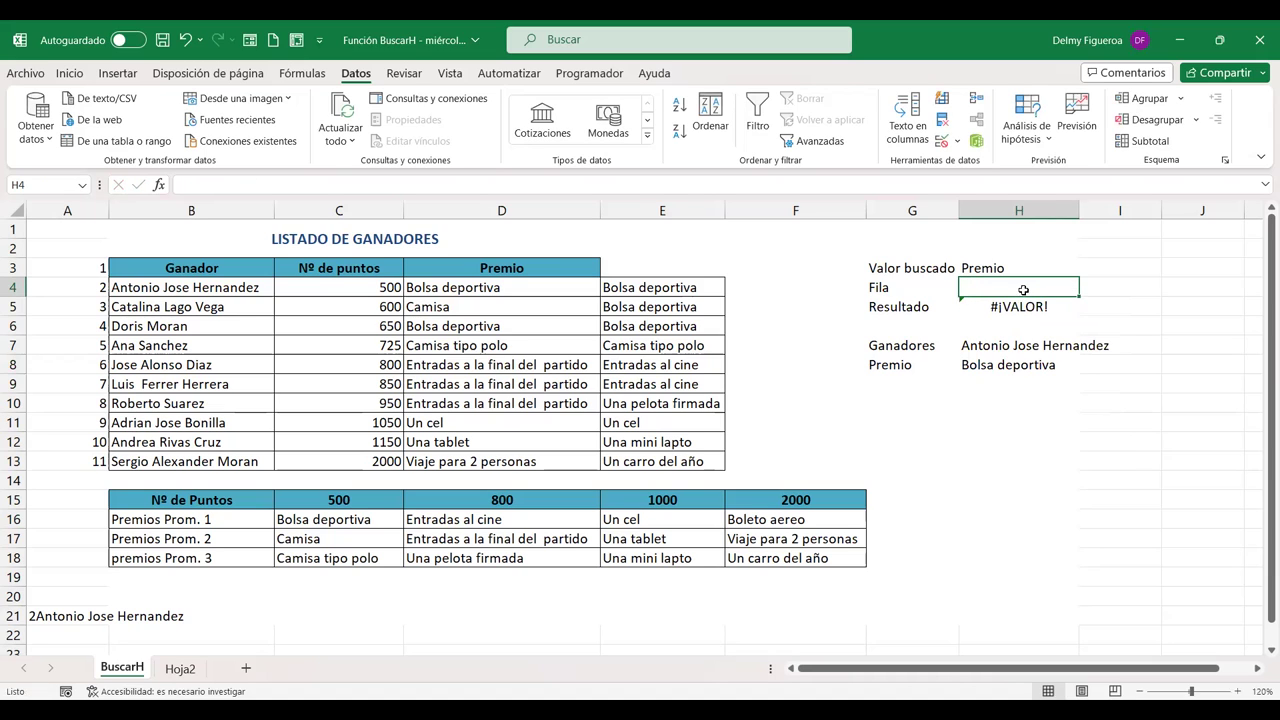
type("5")
key("Return")
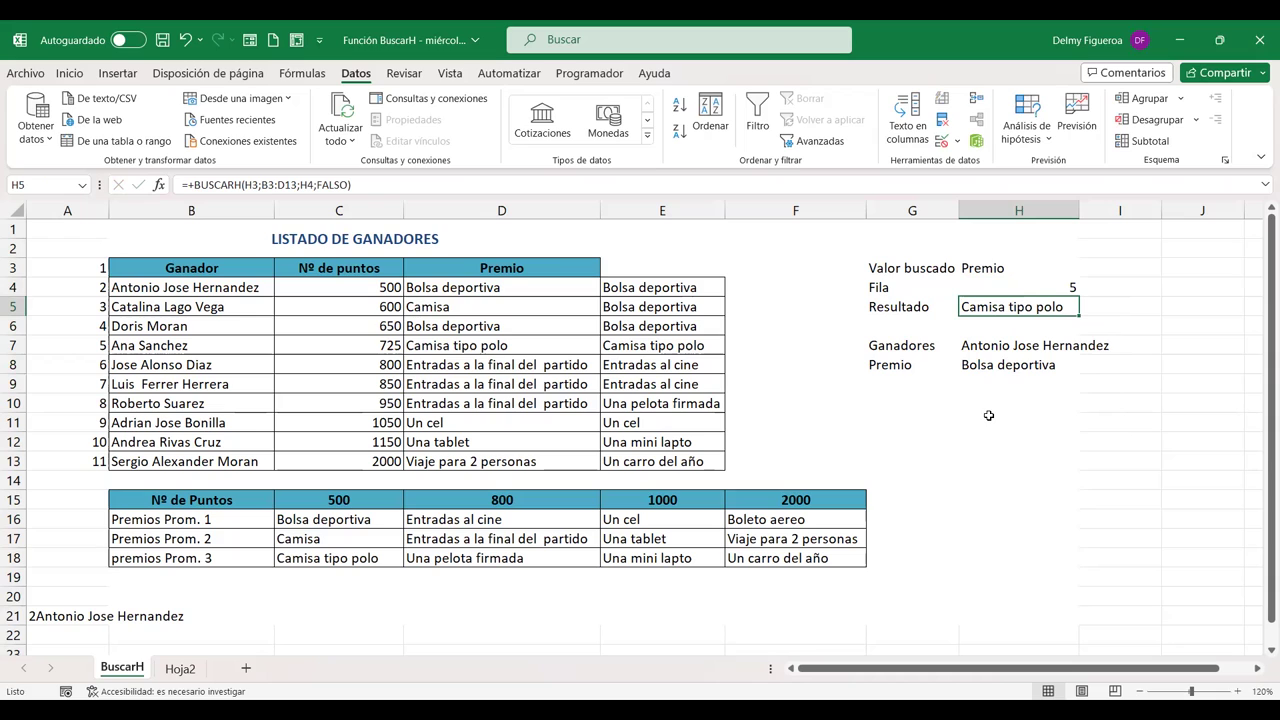
- Start a BUSCARV formula in G10 that uses A21 as the lookup value
left_click(900, 405)
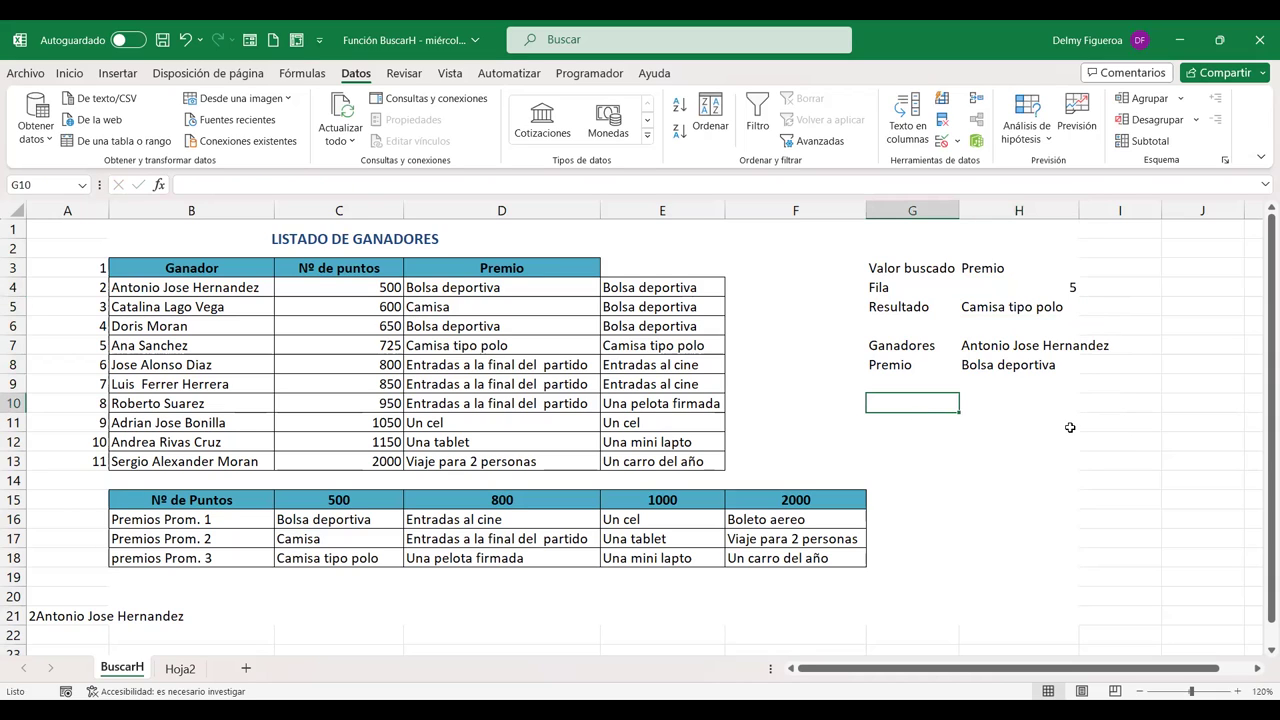
type("+")
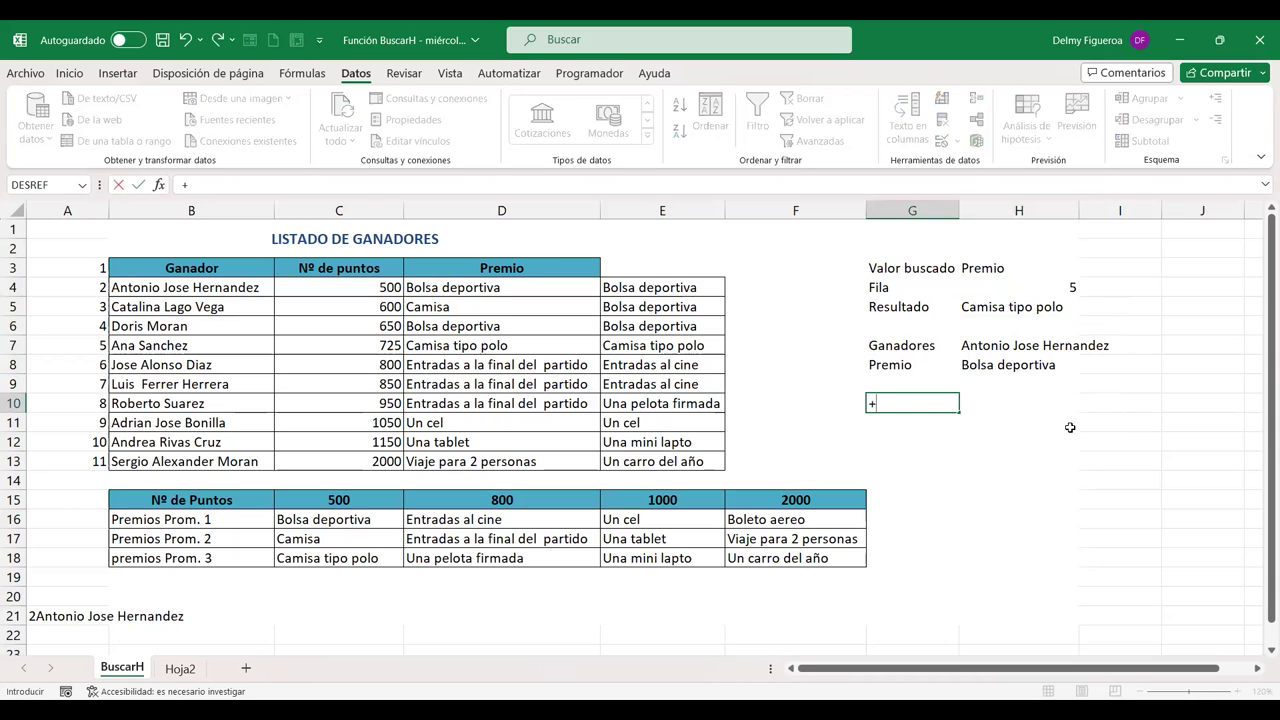
type("bus")
left_click(925, 450)
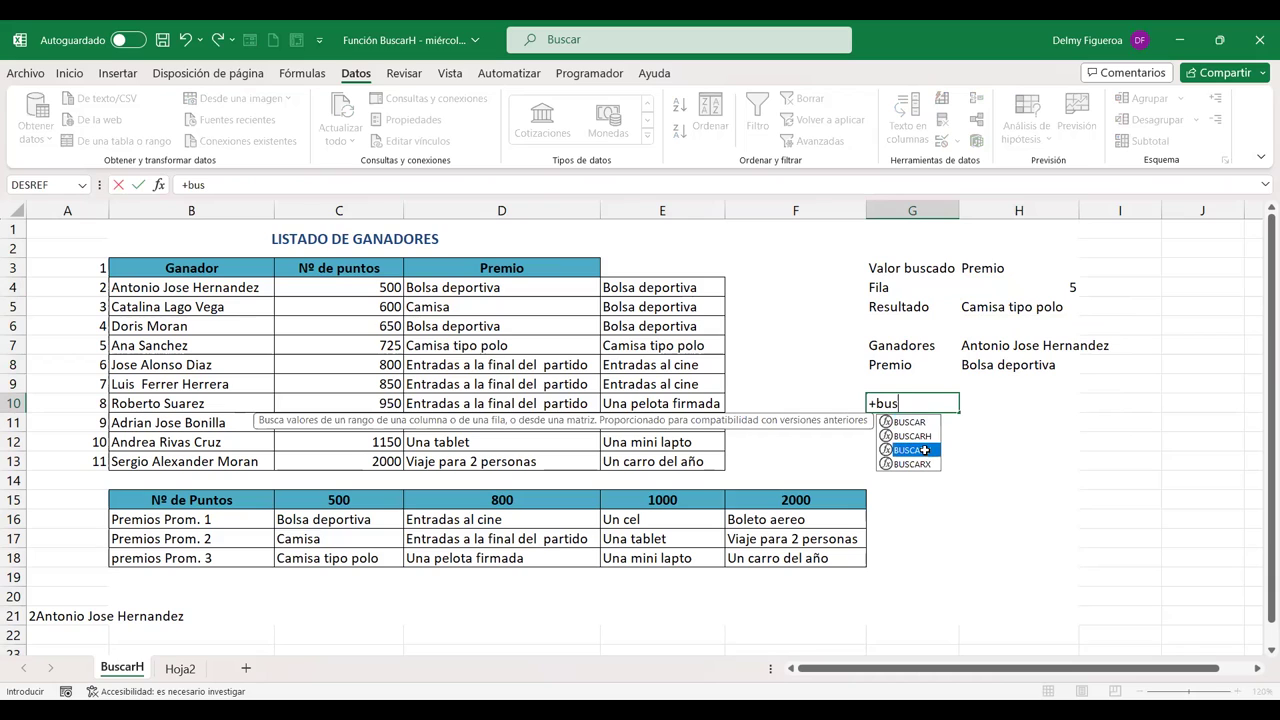
double_click(925, 450)
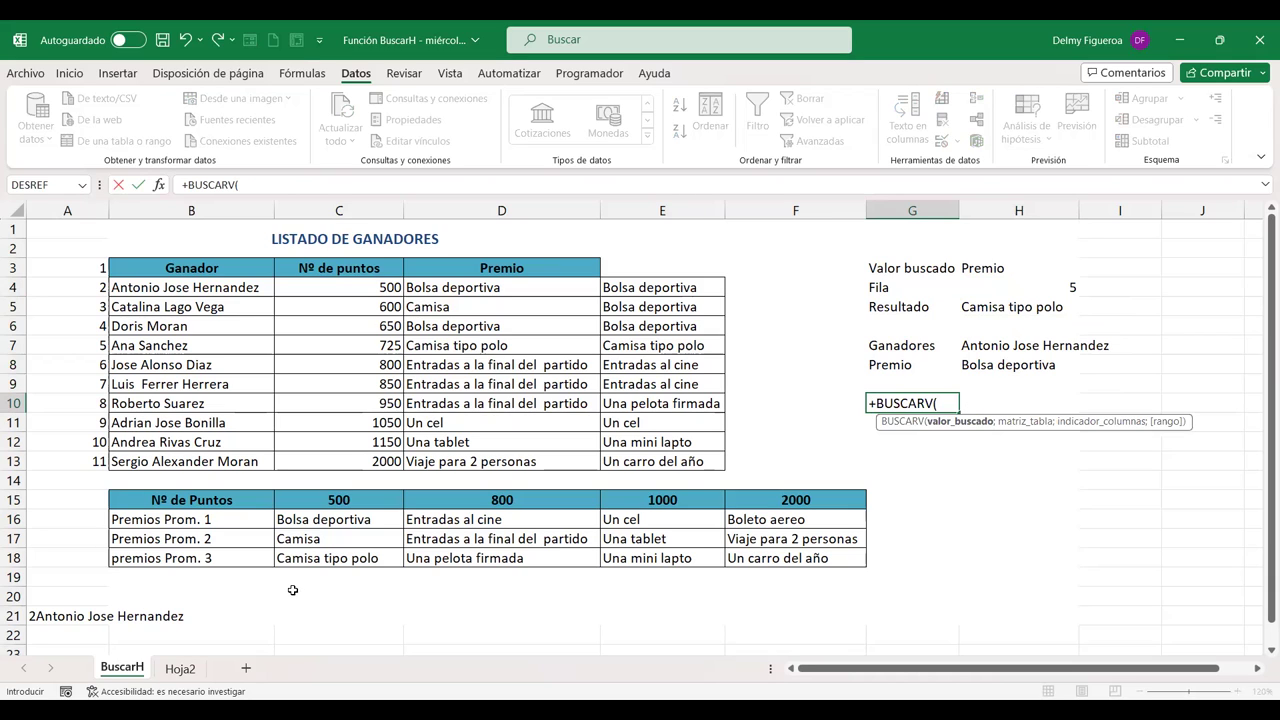
left_click(48, 617)
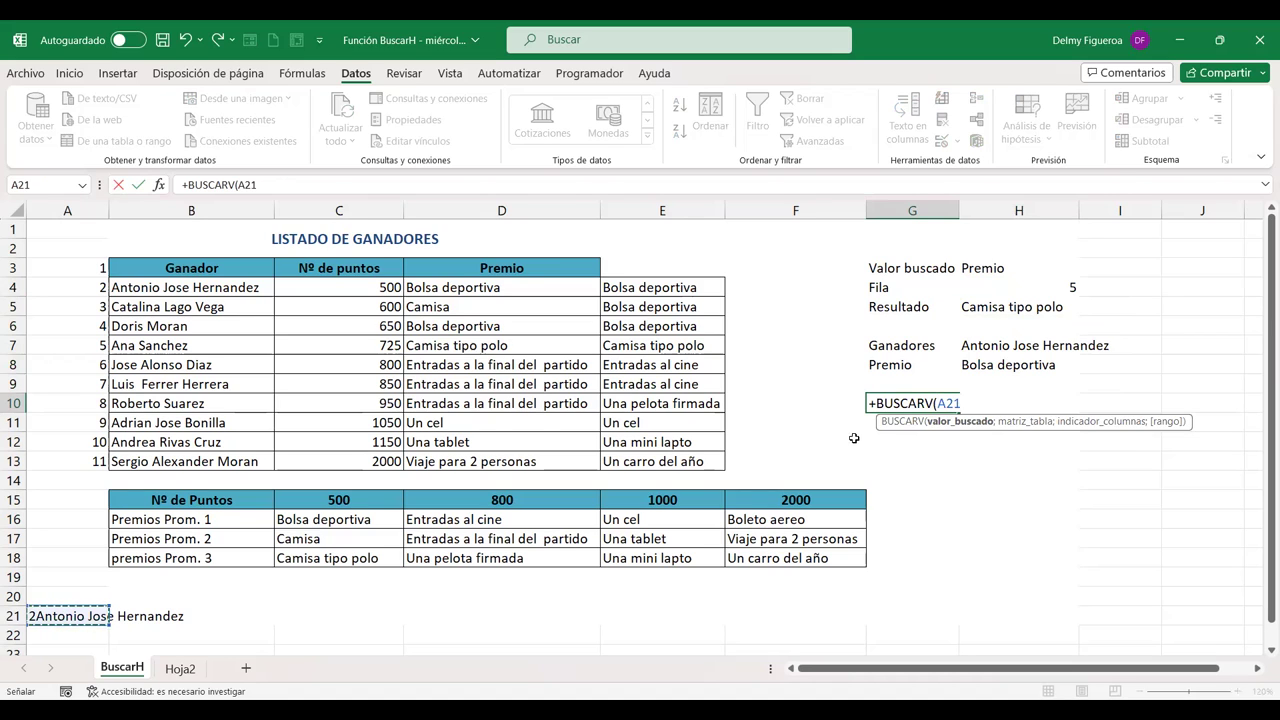
type(";")
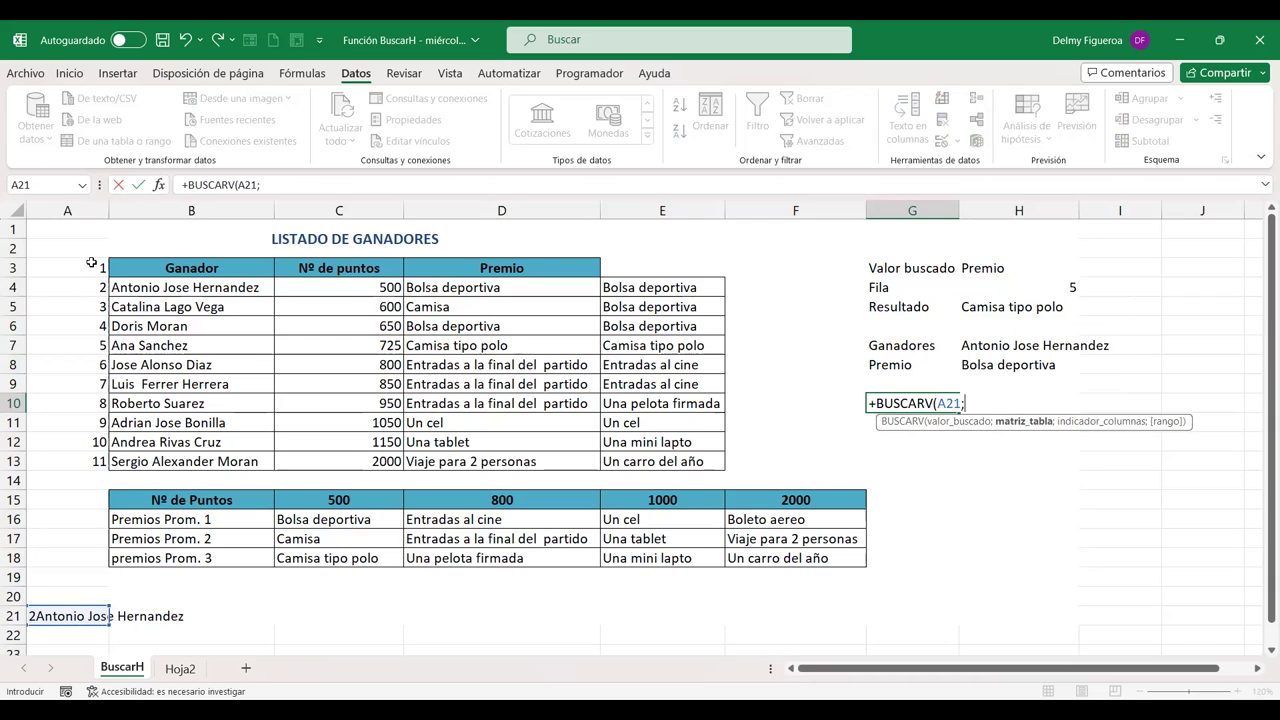
- Complete it as =+BUSCARV(A21;A3:D13;1;FALSO) and reopen G10's formula
left_click(86, 264)
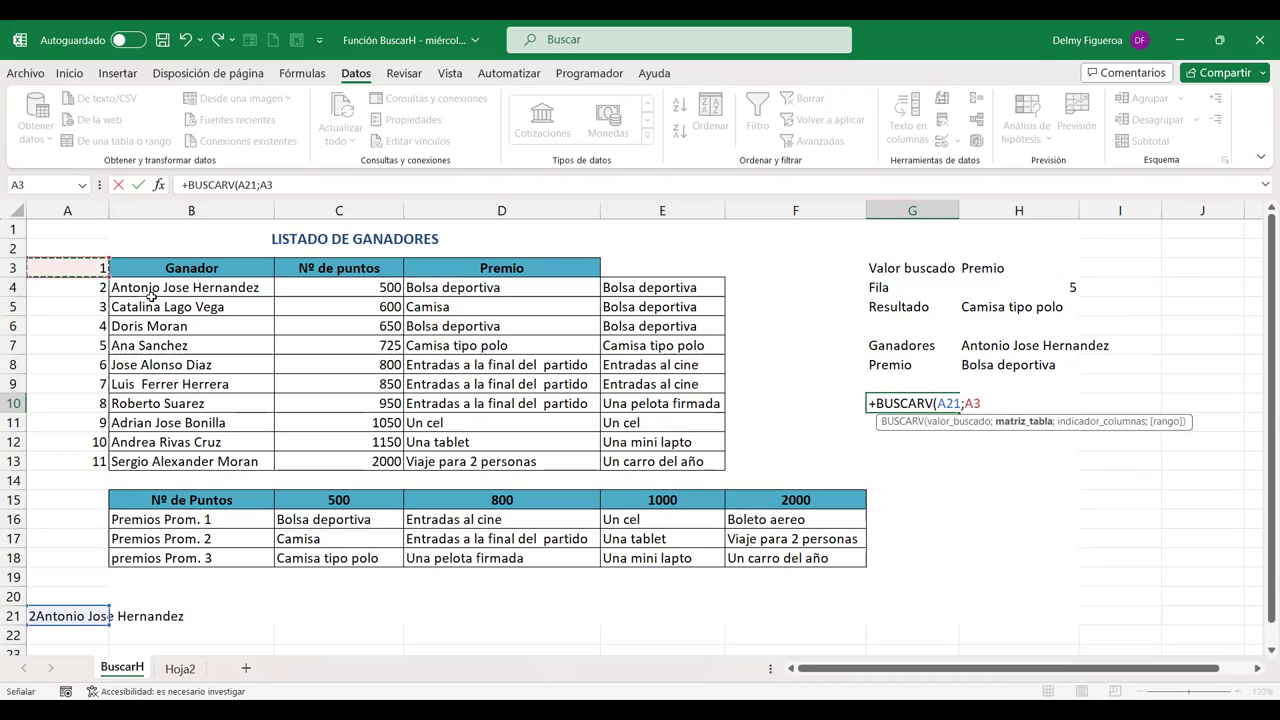
left_click_drag(523, 453, 523, 458)
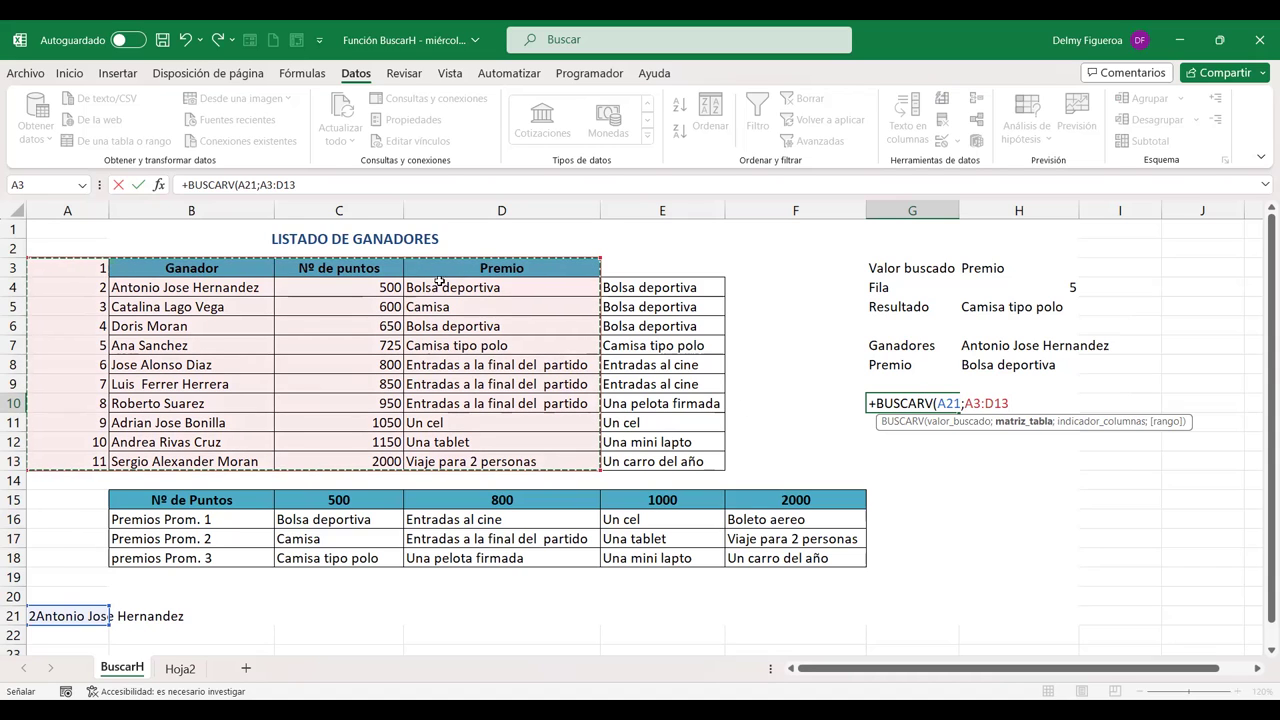
type(";1")
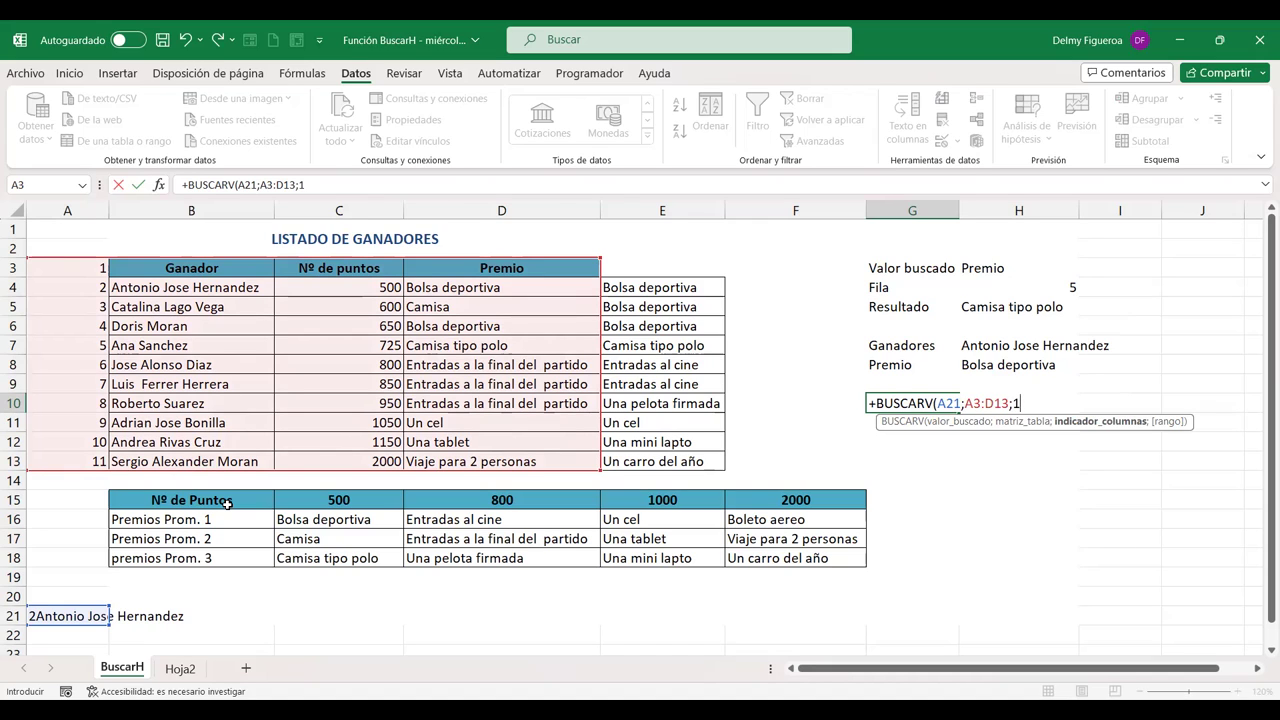
type(";")
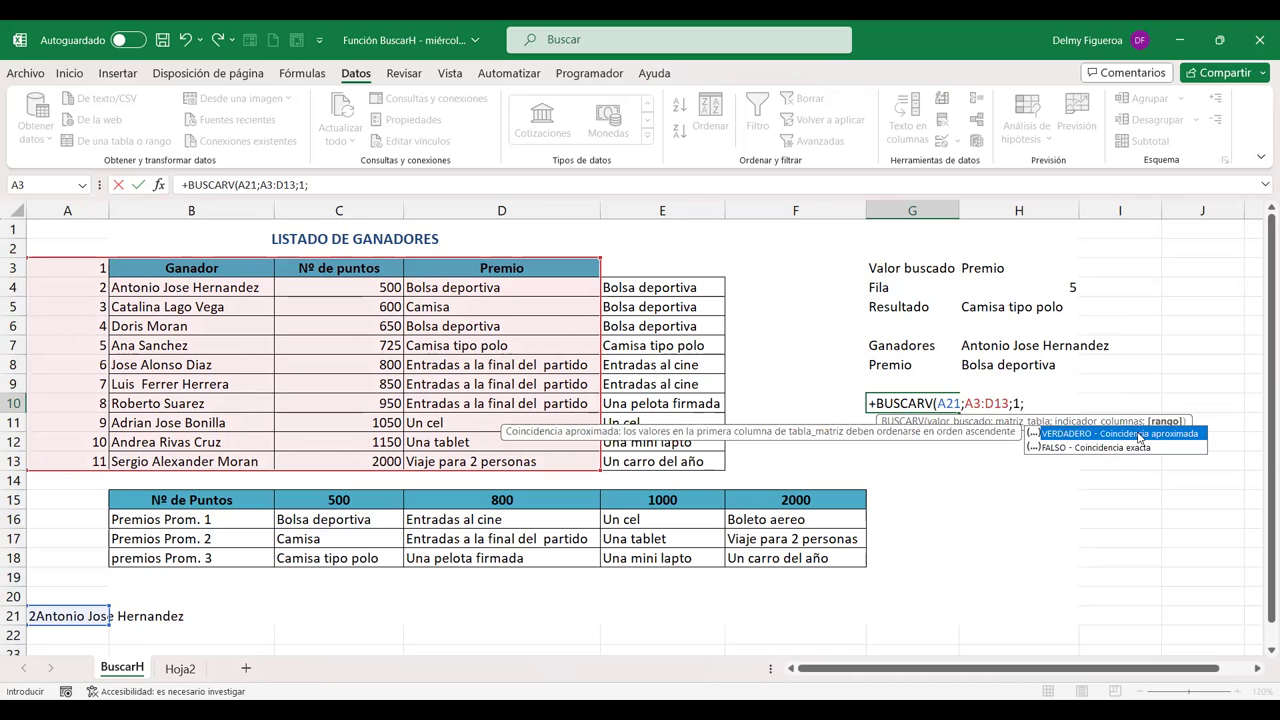
left_click(1142, 435)
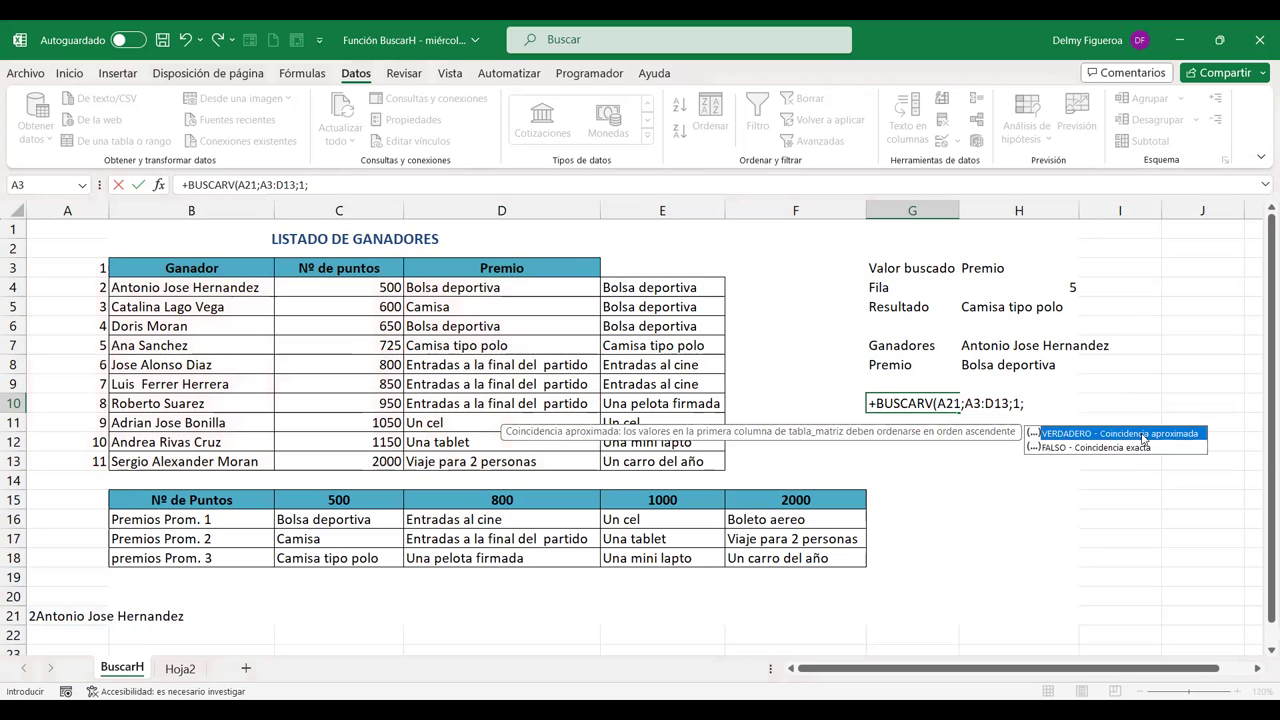
double_click(1140, 448)
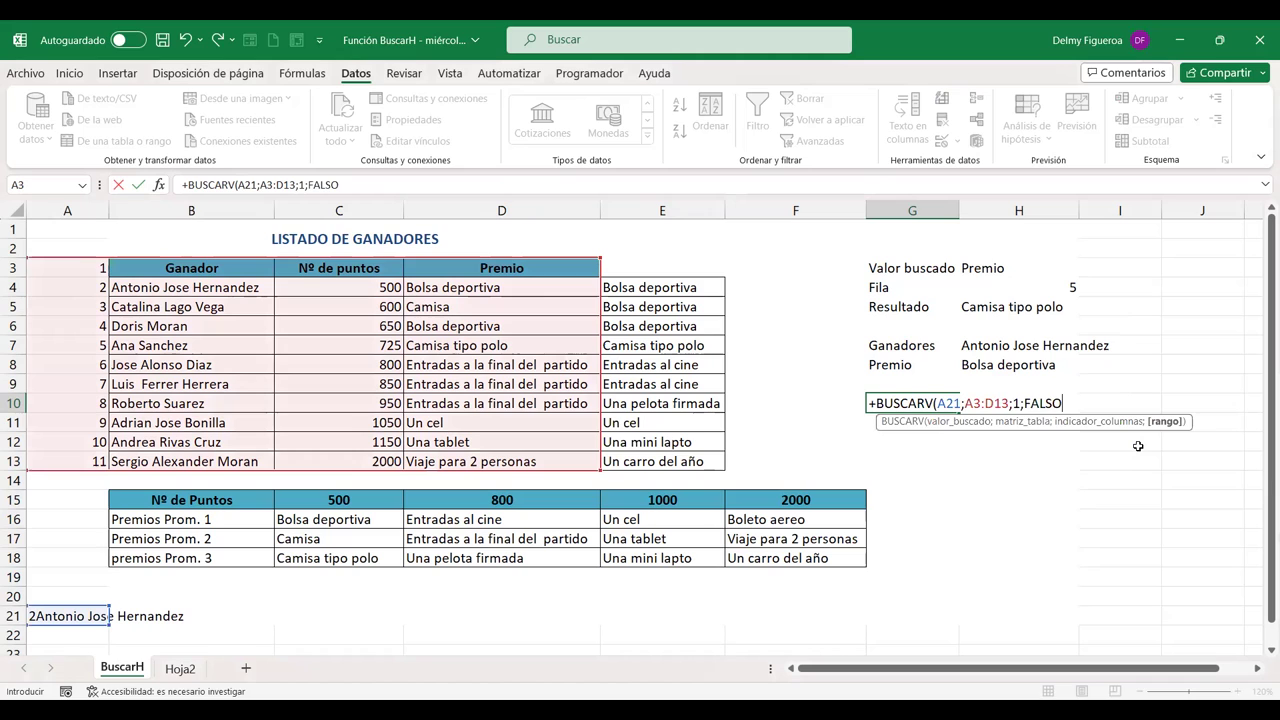
key("Return")
key("Up")
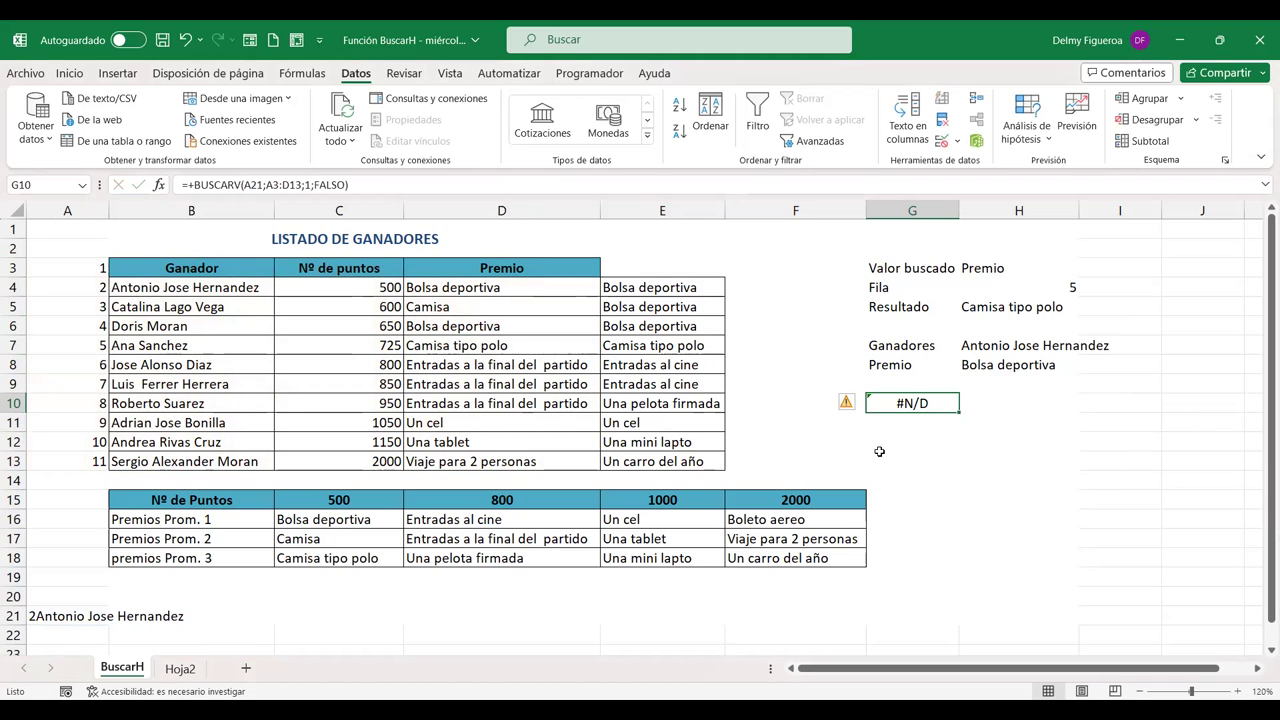
double_click(906, 400)
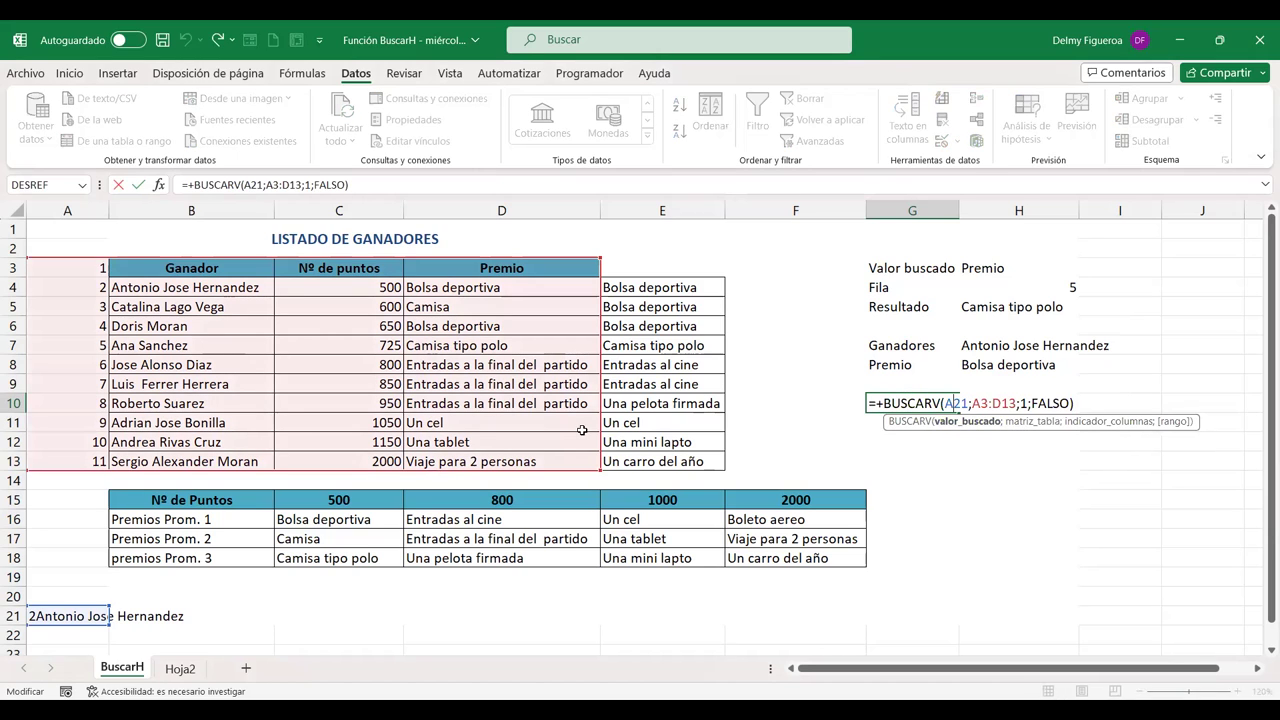
- Replace the A21 lookup value in G10's formula with the joined key A4&B4
double_click(955, 403)
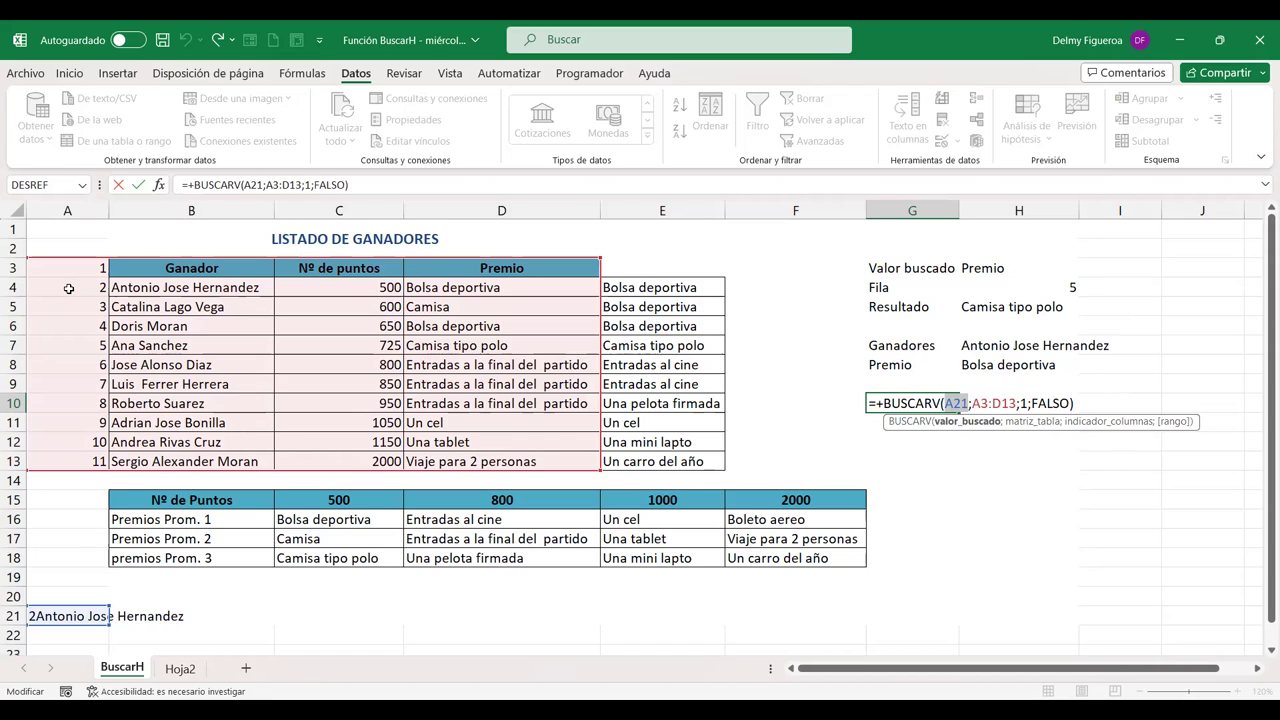
left_click(68, 288)
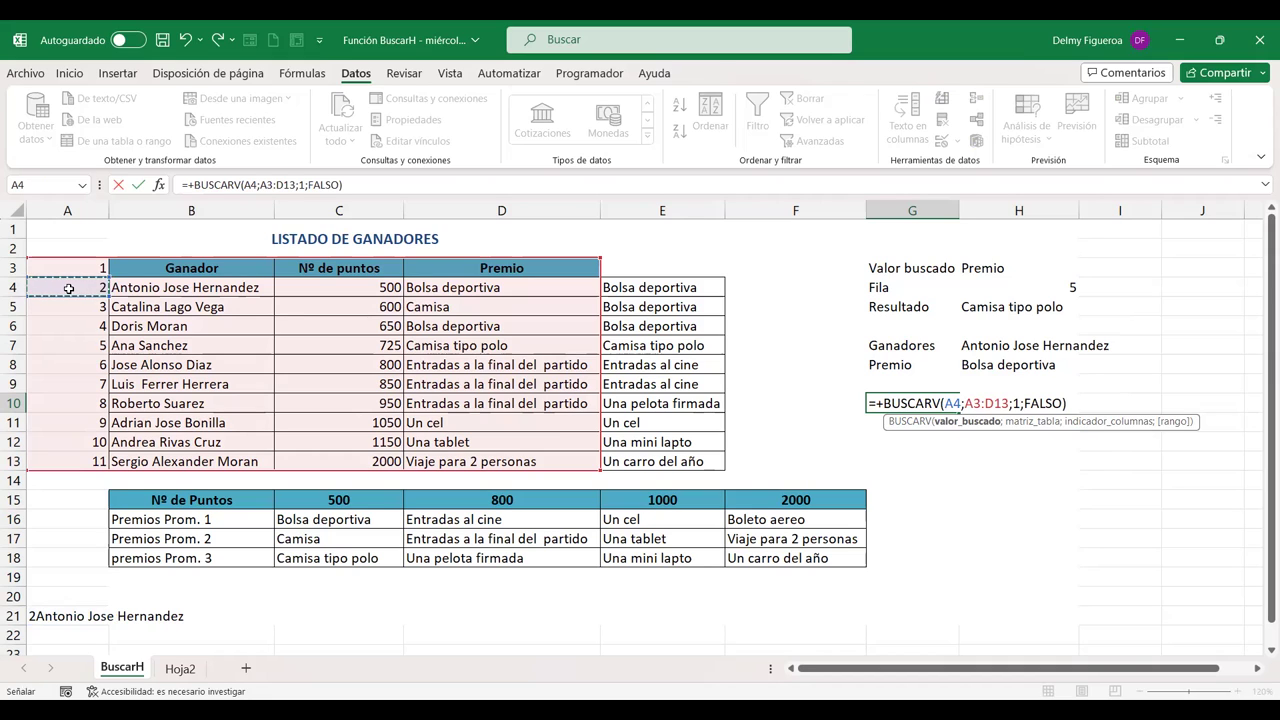
type("&B")
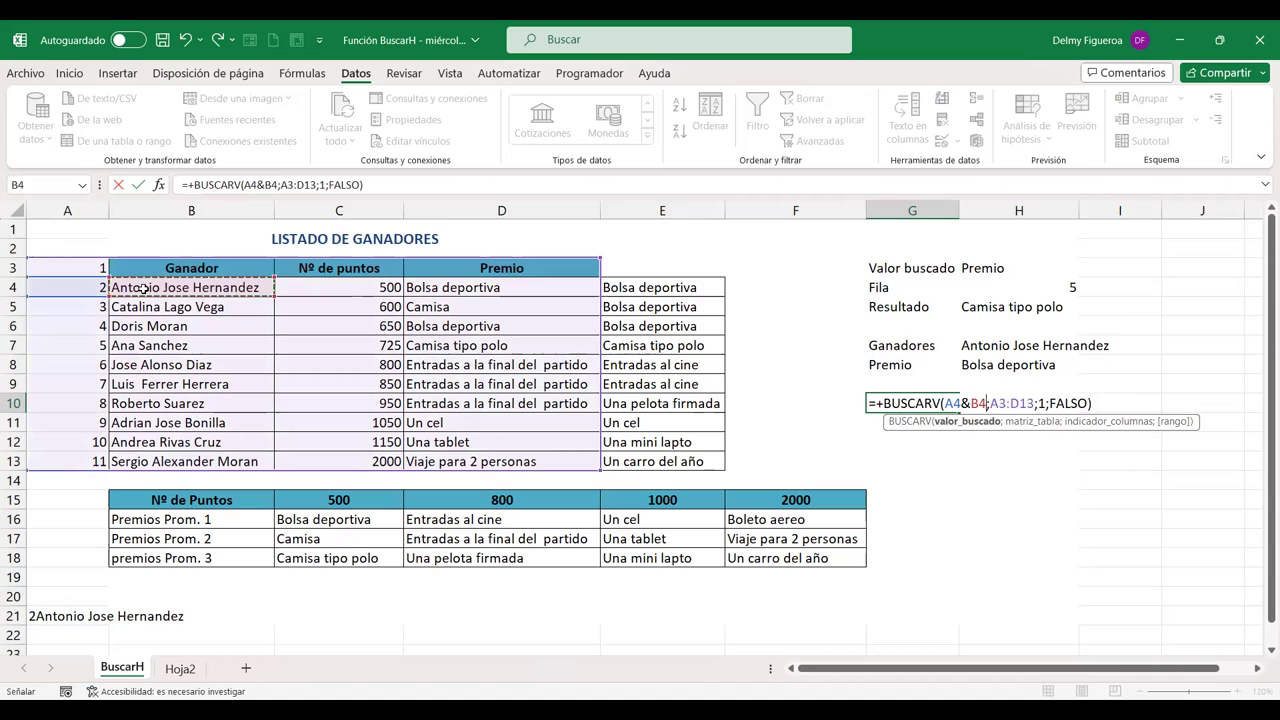
left_click(141, 292)
left_click(1073, 403)
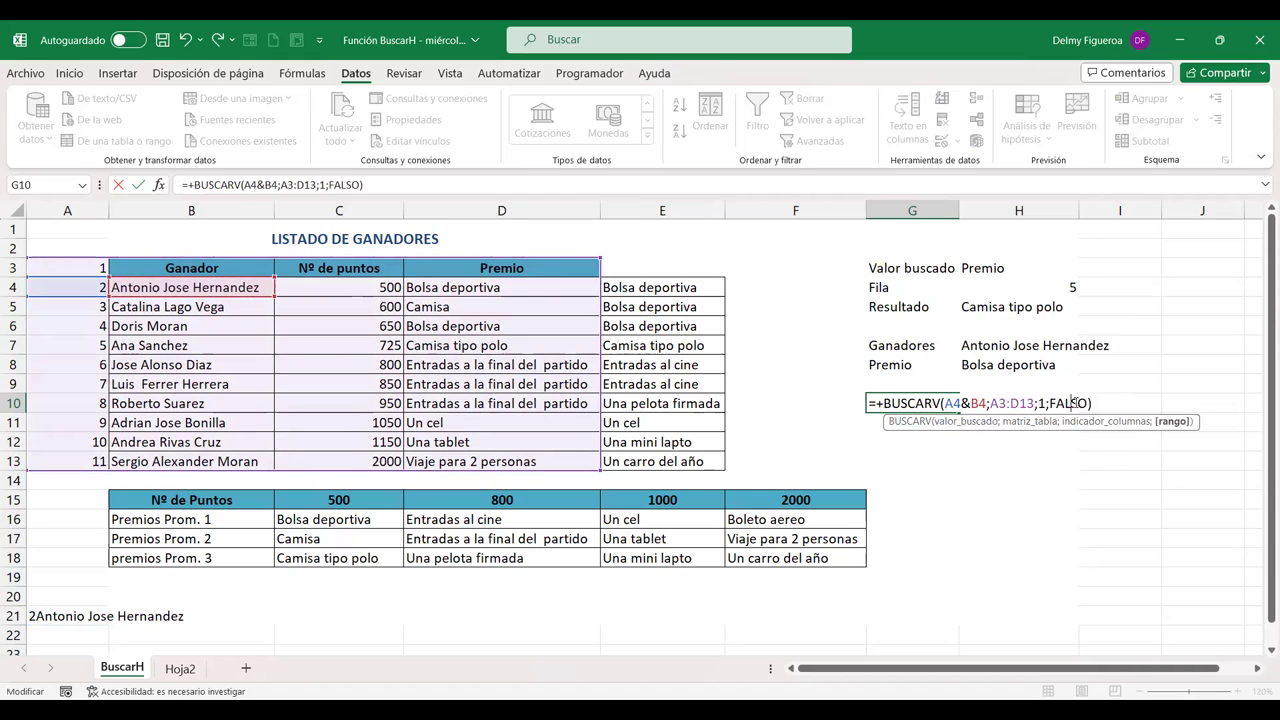
key("Return")
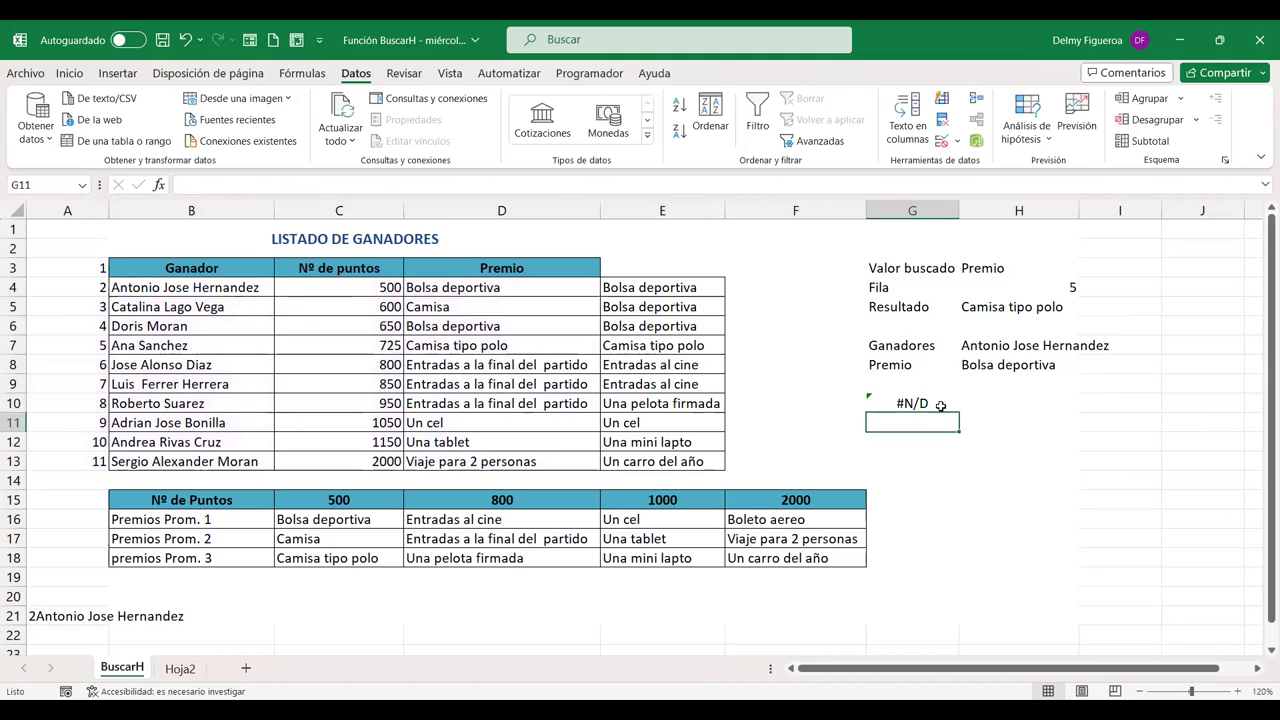
- Recheck the A4&B4 key in G10, recommit the formula, and switch windows
left_click(941, 405)
double_click(941, 405)
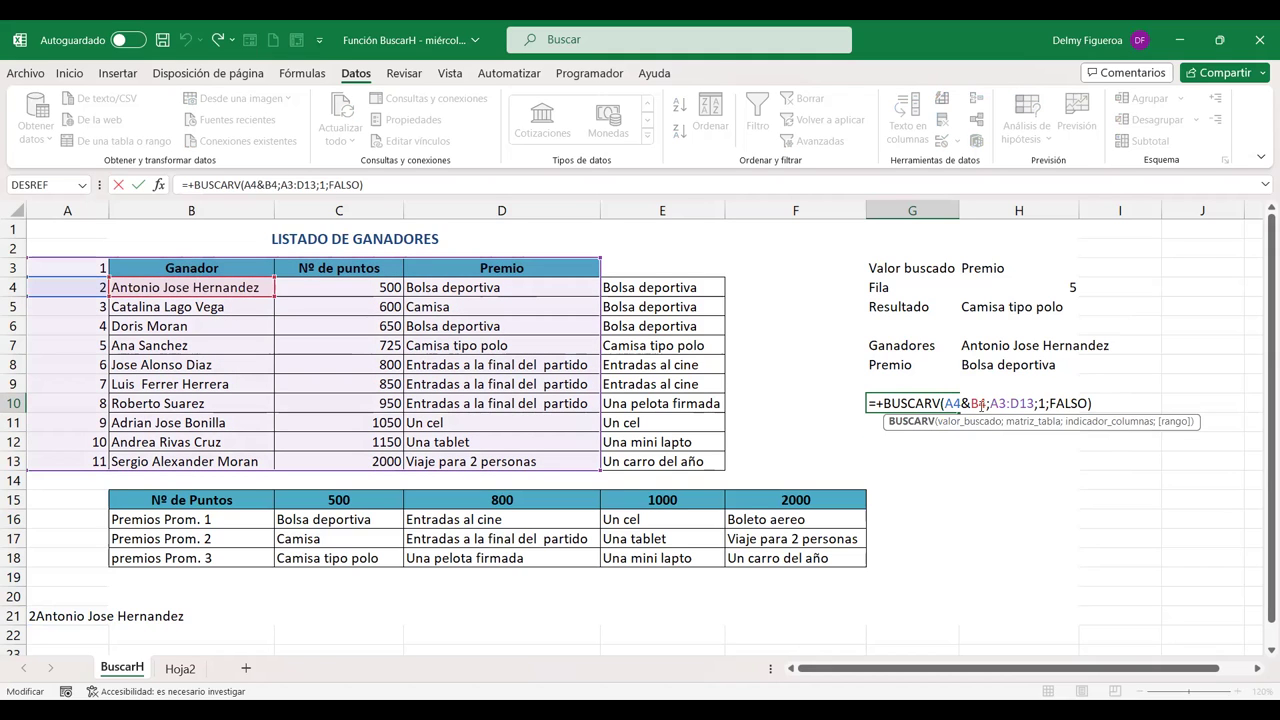
left_click(978, 403)
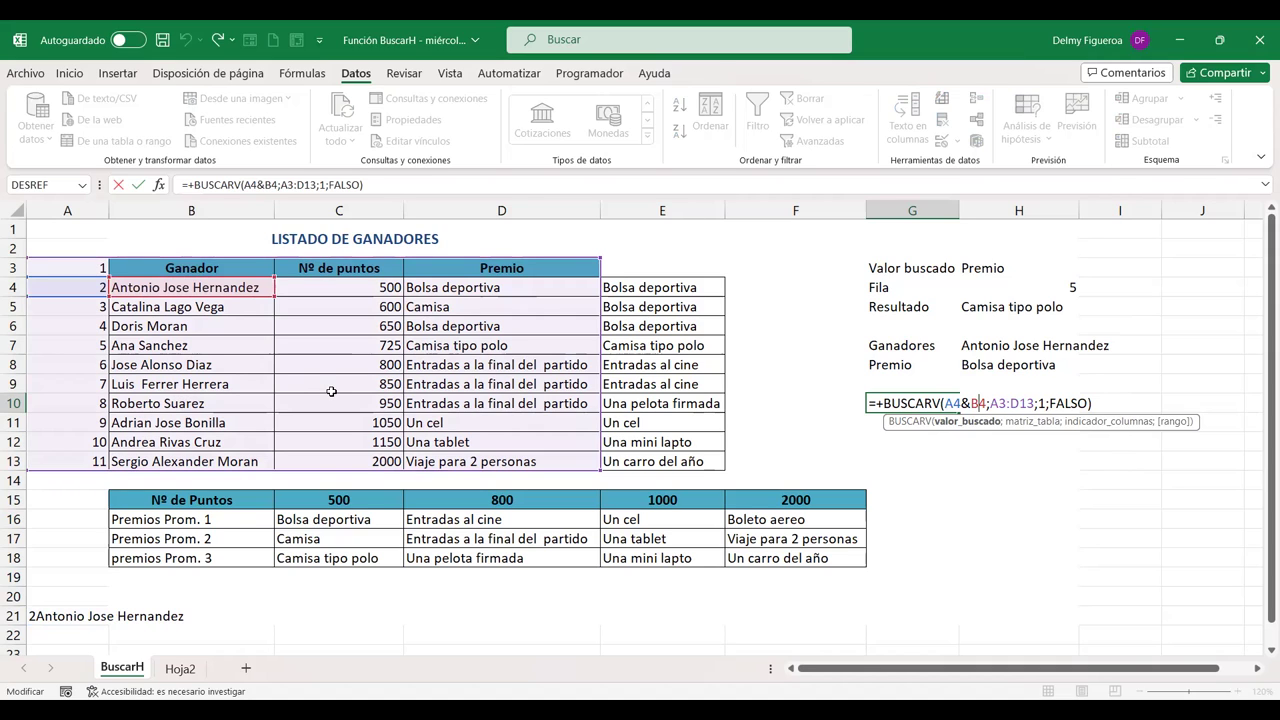
key("Return")
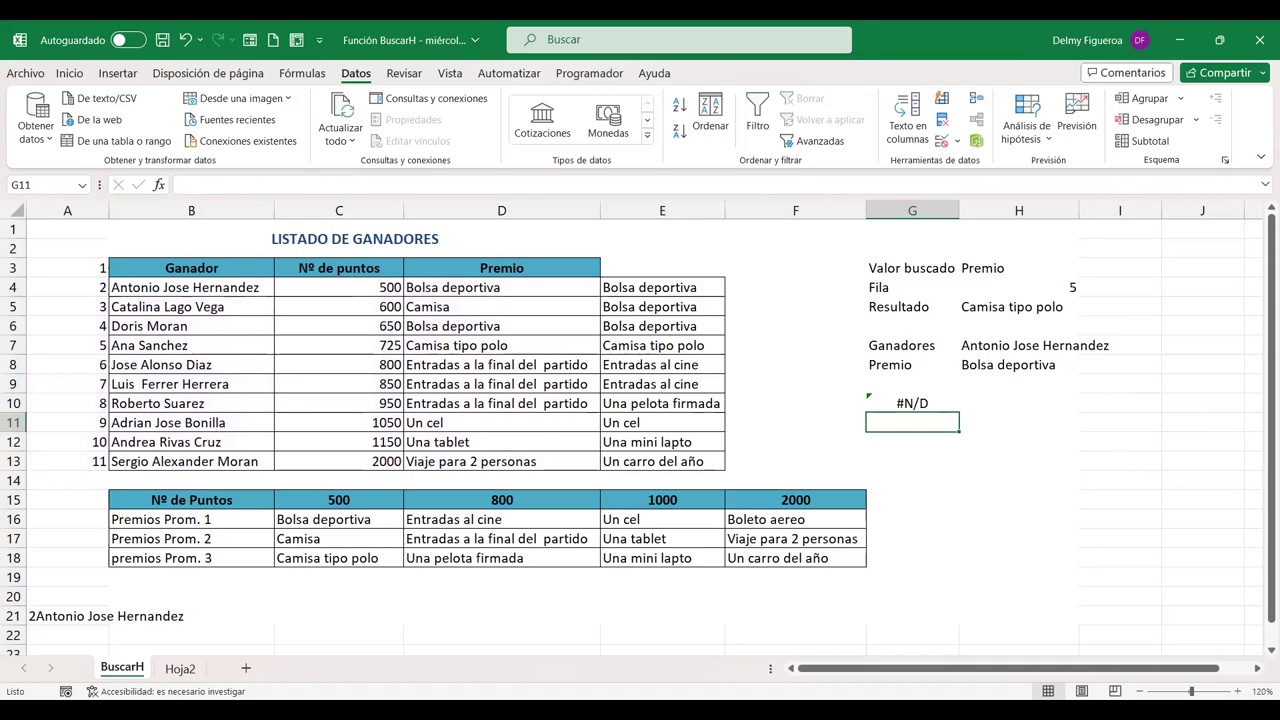
key("alt+Tab")
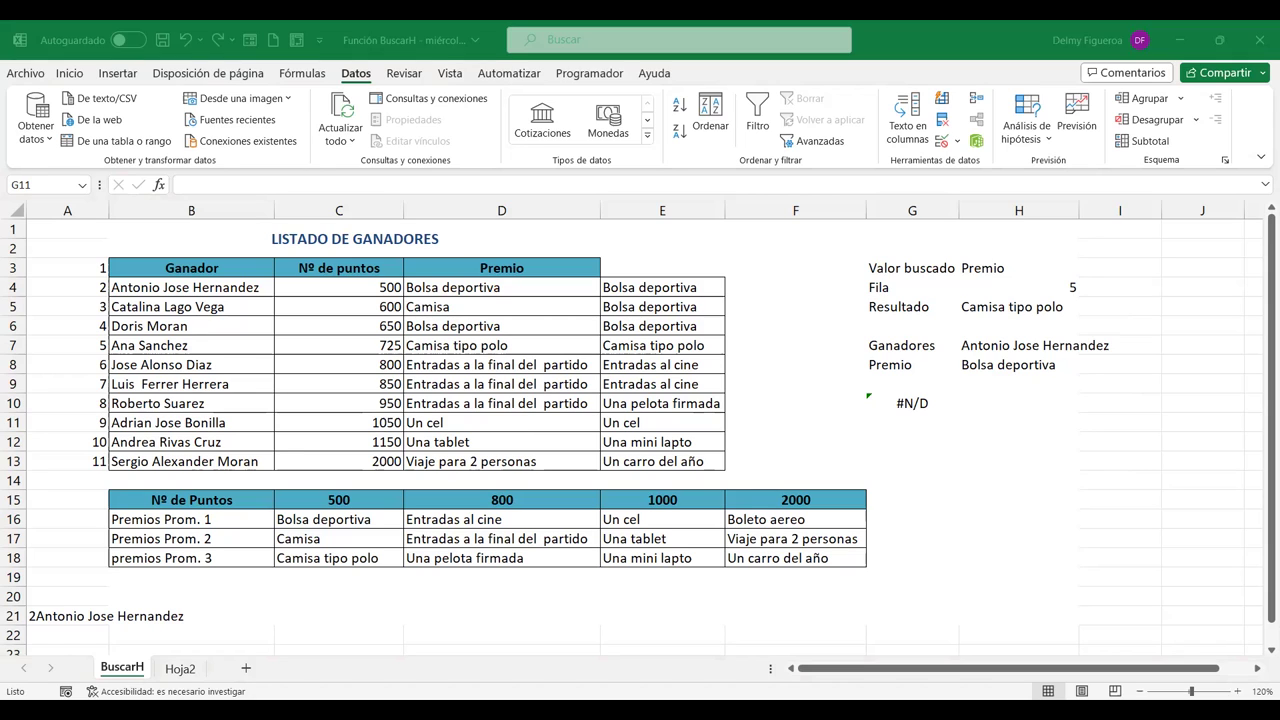
left_click(757, 418)
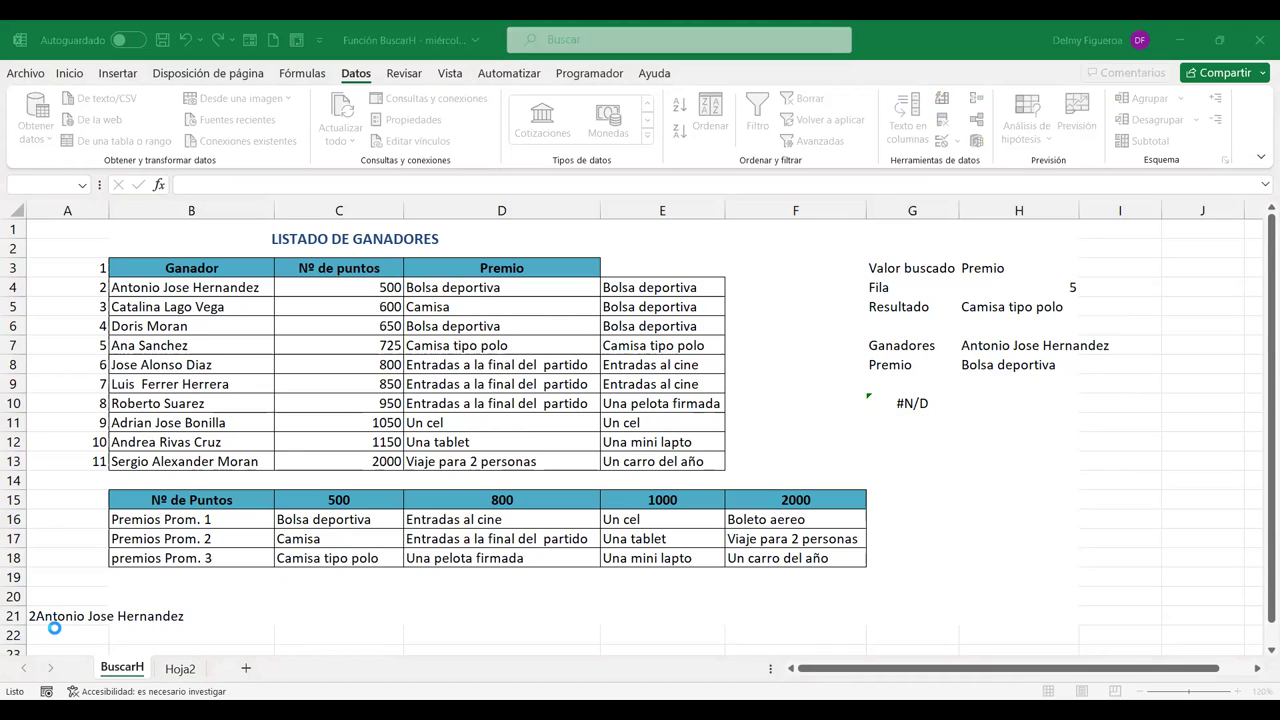
- Fill A21's concatenated index-and-name key down through A30
left_click(50, 617)
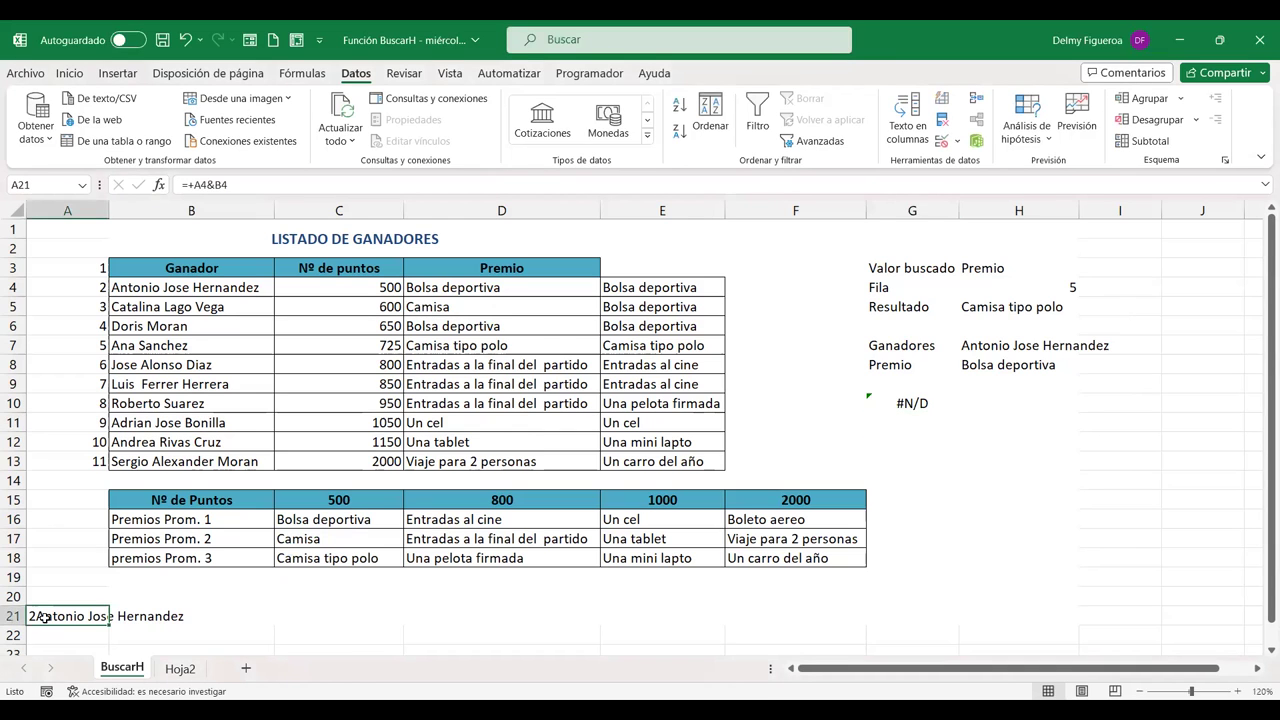
scroll(103, 591, "down", 1)
scroll(103, 586, "down", 1)
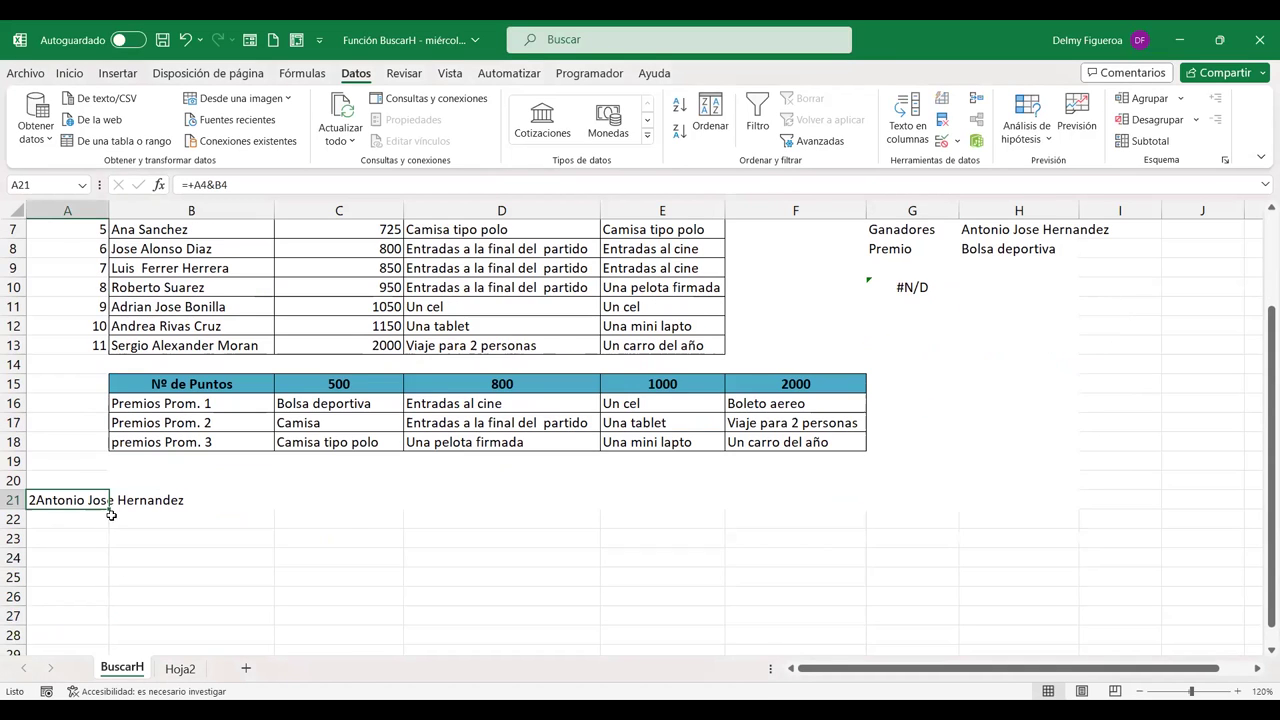
left_click_drag(110, 510, 110, 624)
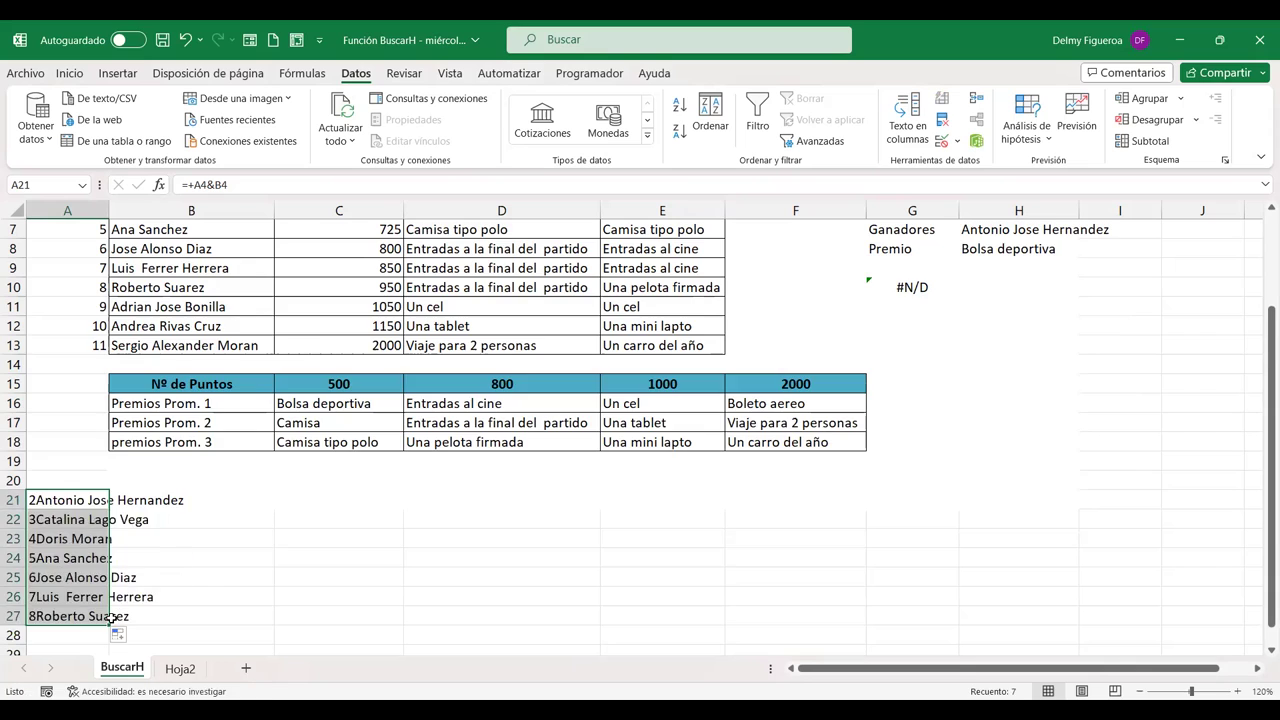
scroll(111, 618, "down", 1)
scroll(111, 610, "down", 1)
left_click_drag(110, 509, 107, 580)
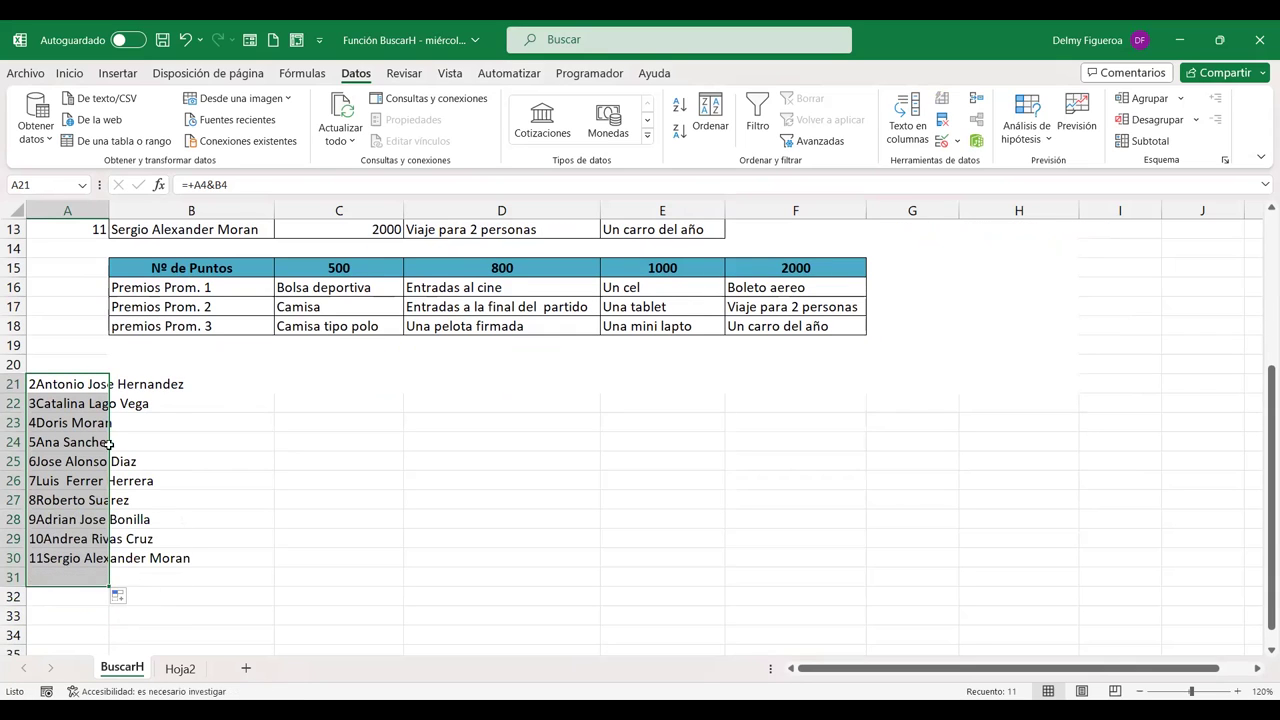
left_click(54, 384)
scroll(483, 518, "up", 2)
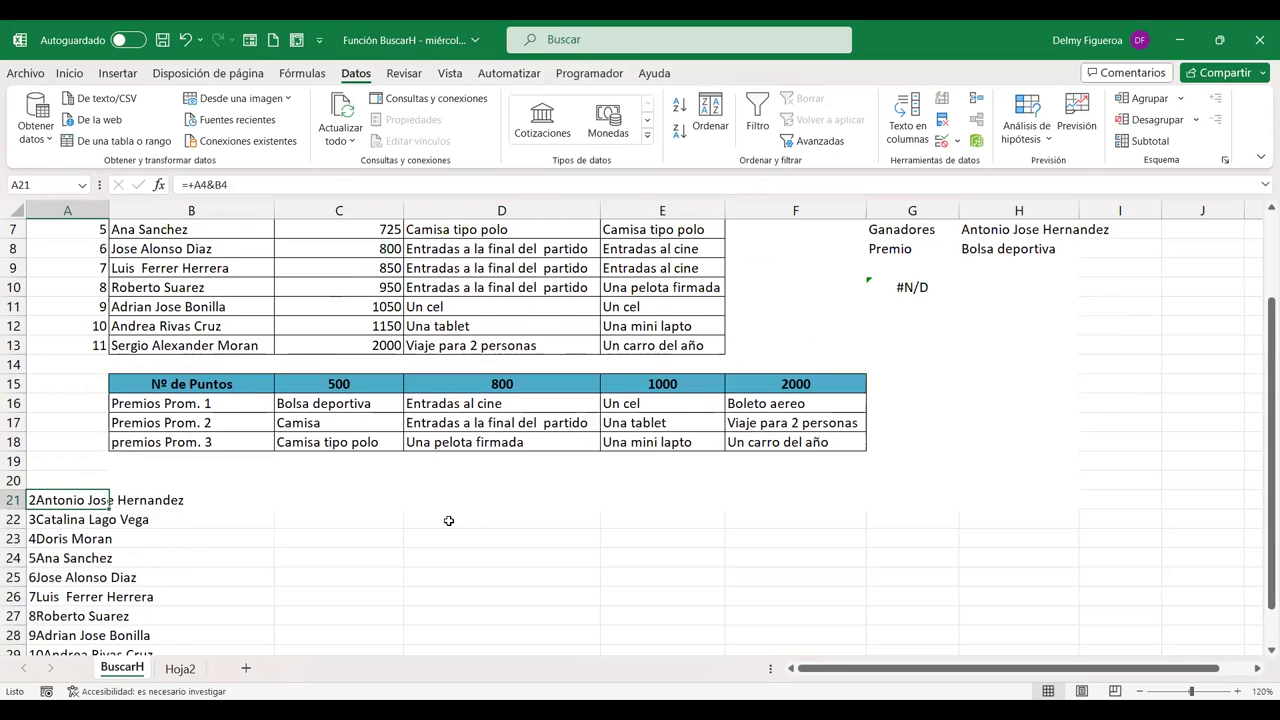
scroll(448, 520, "up", 1)
scroll(448, 520, "up", 1)
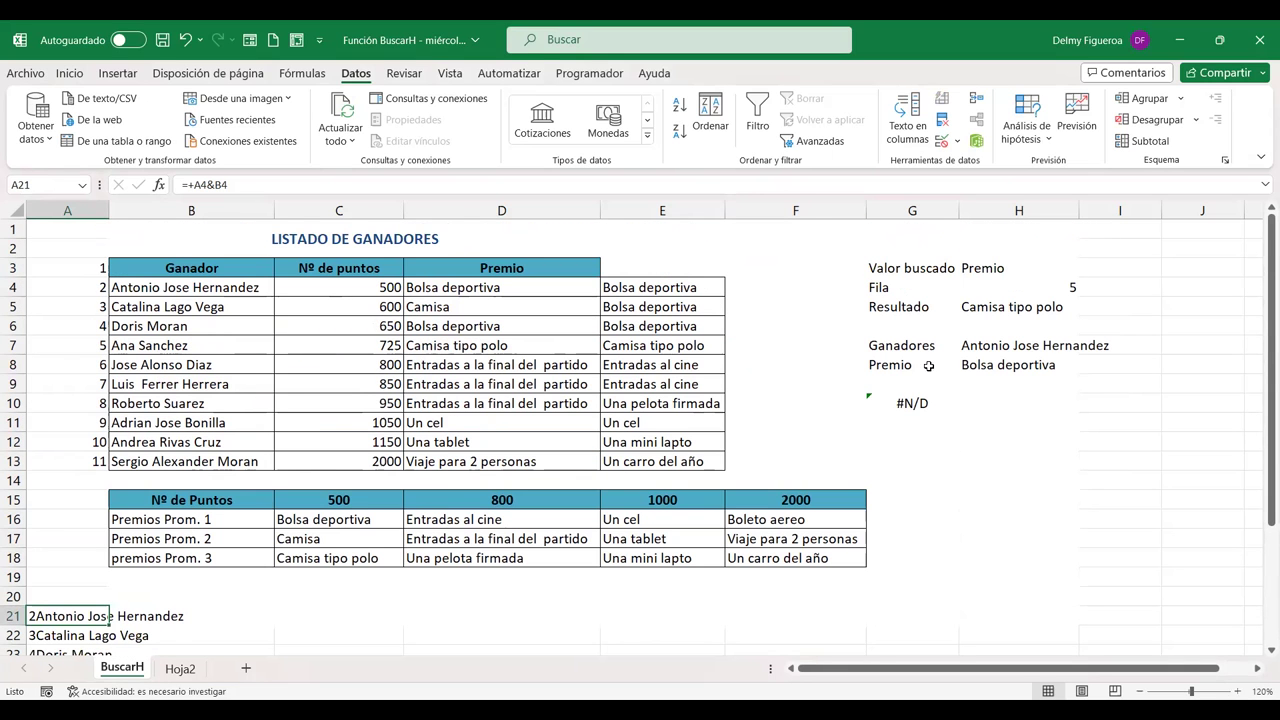
- Replace the A3:D13 table in G10's BUSCARV with the A21:A30 helper range
double_click(922, 403)
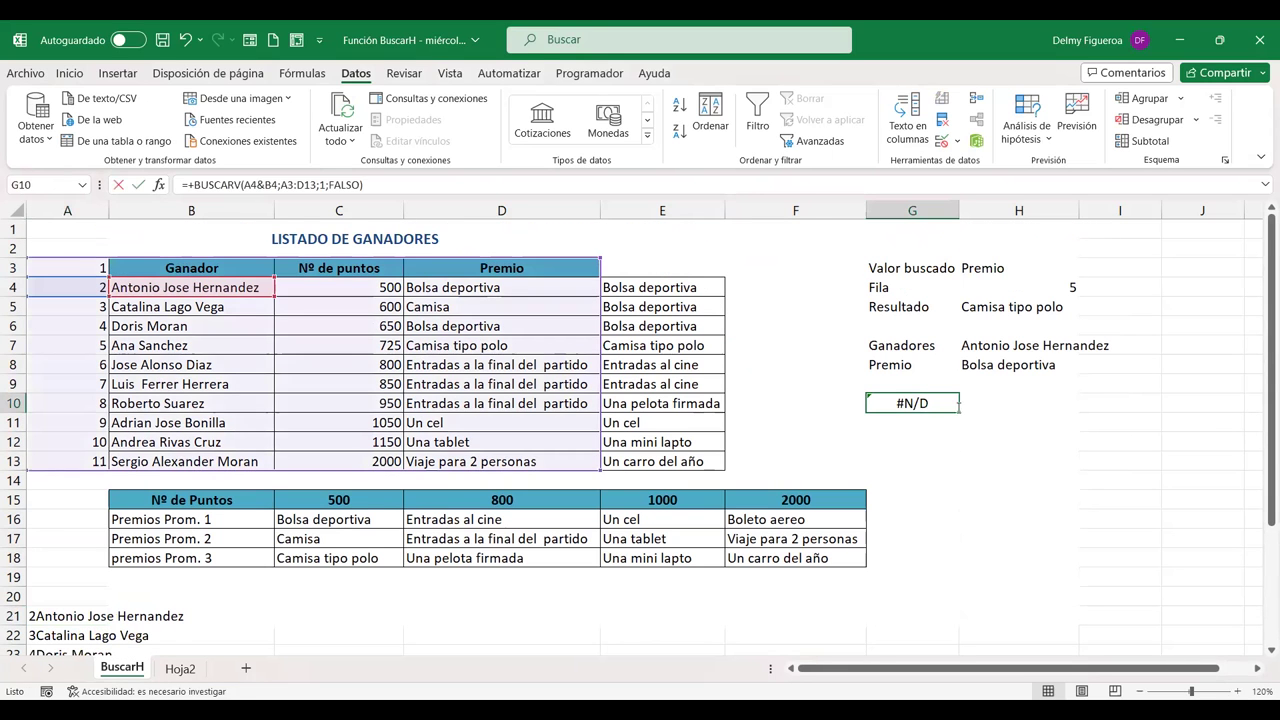
double_click(958, 403)
left_click(977, 403)
left_click_drag(990, 403, 1034, 403)
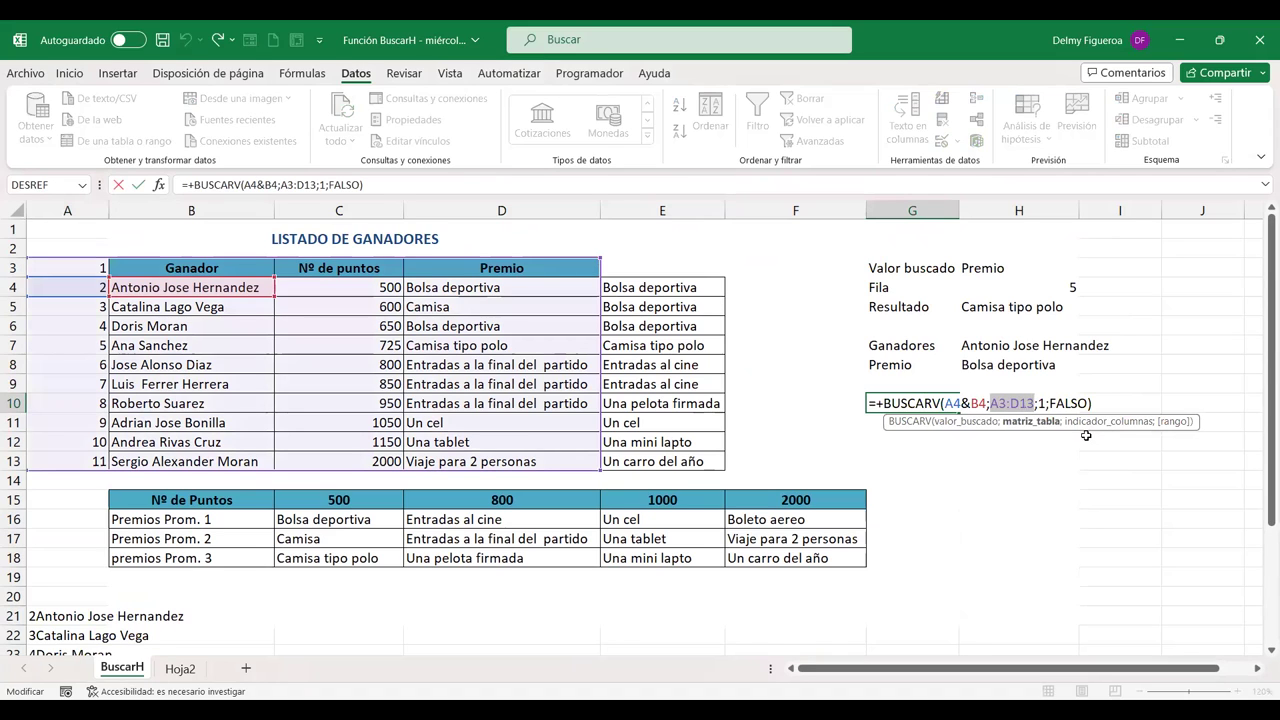
key("Delete")
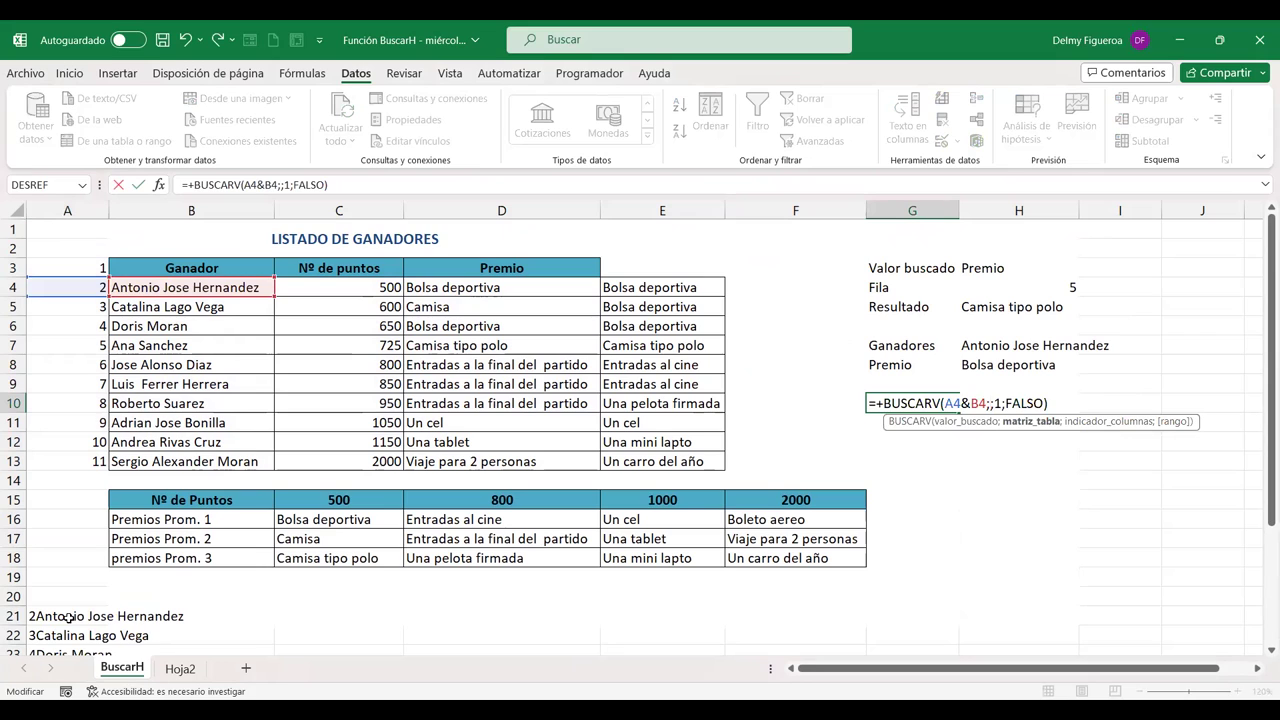
left_click_drag(67, 617, 67, 640)
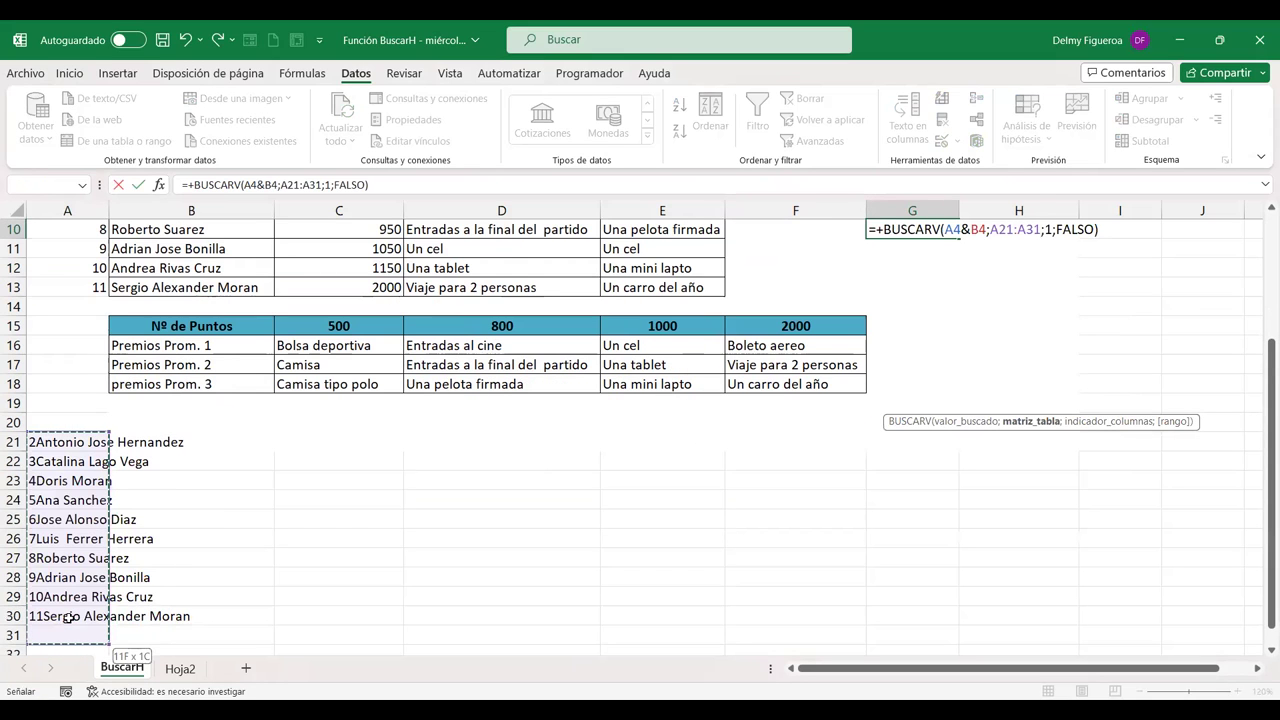
left_click_drag(68, 617, 67, 617)
key("Return")
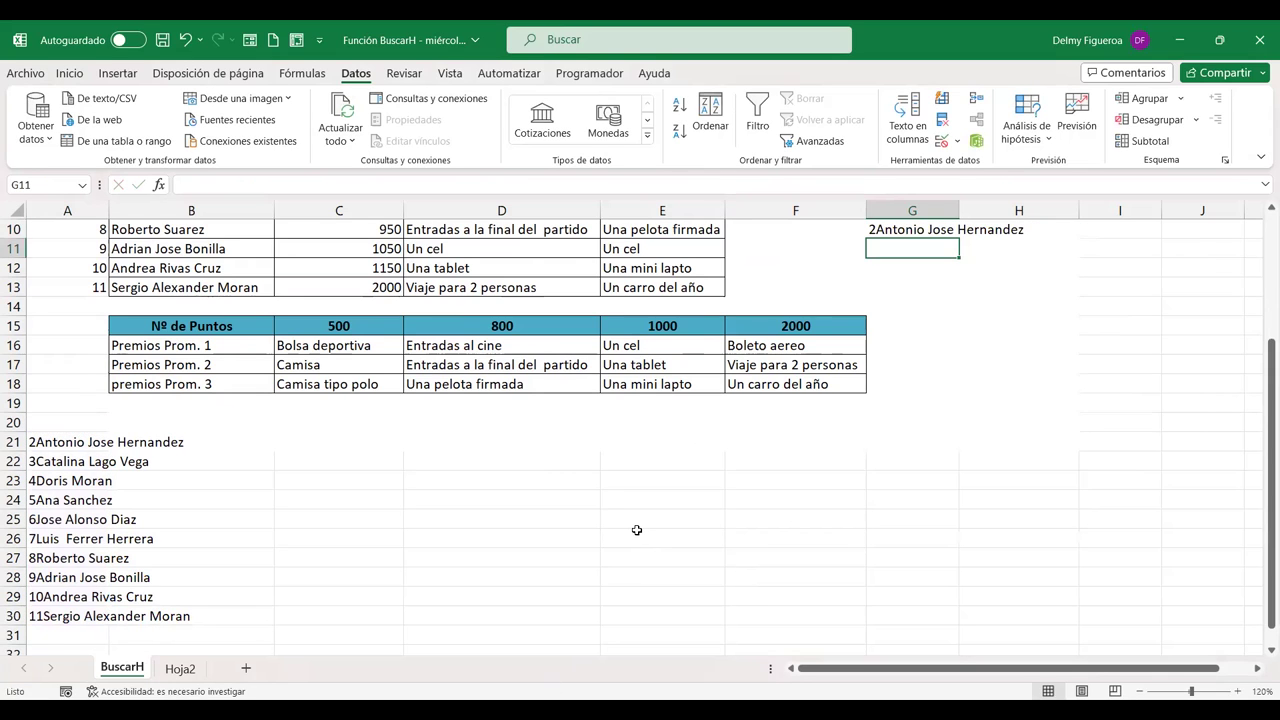
scroll(636, 530, "up", 1)
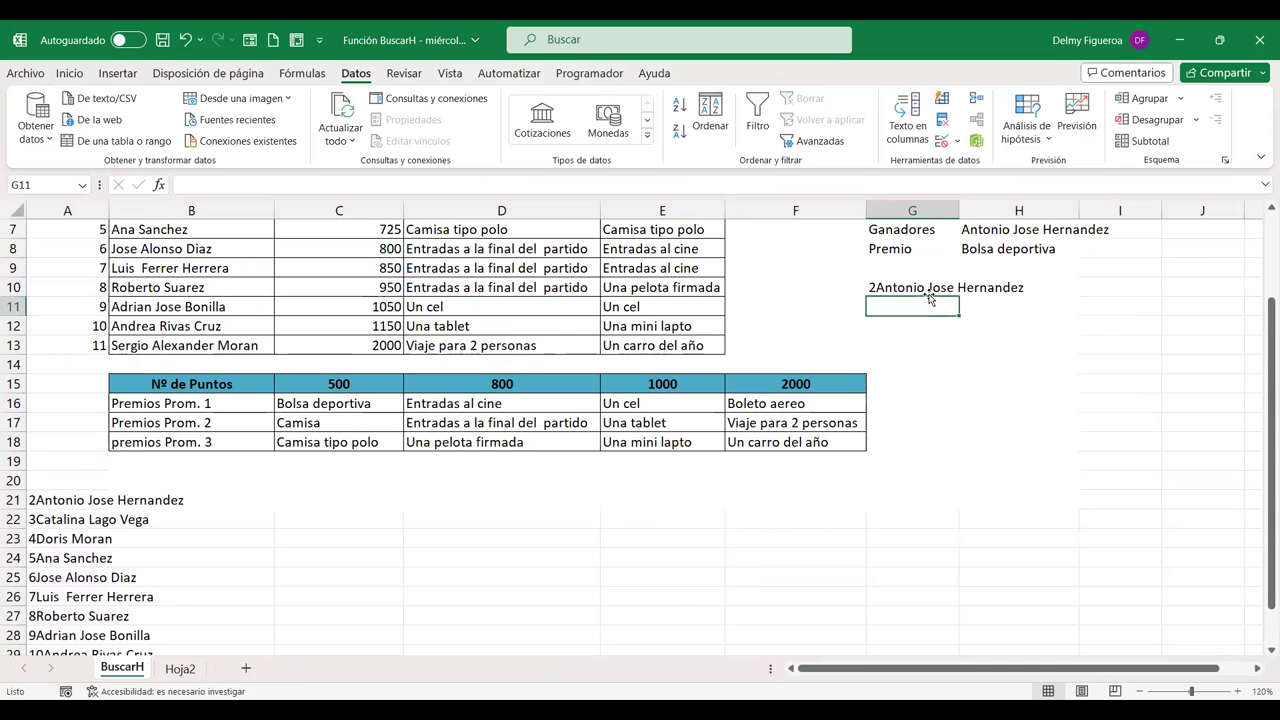
- Review G10's A4&B4 key and A21:A30 range, confirming the formula unchanged
scroll(929, 300, "up", 1)
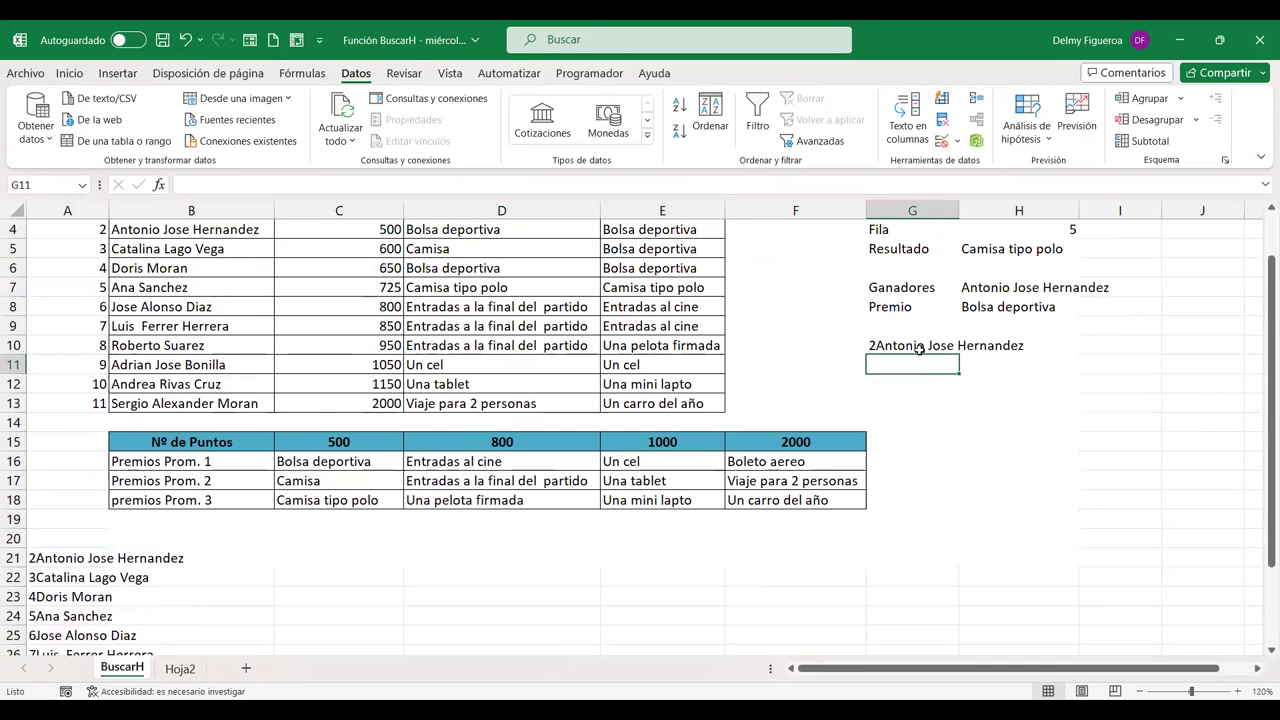
scroll(920, 360, "up", 1)
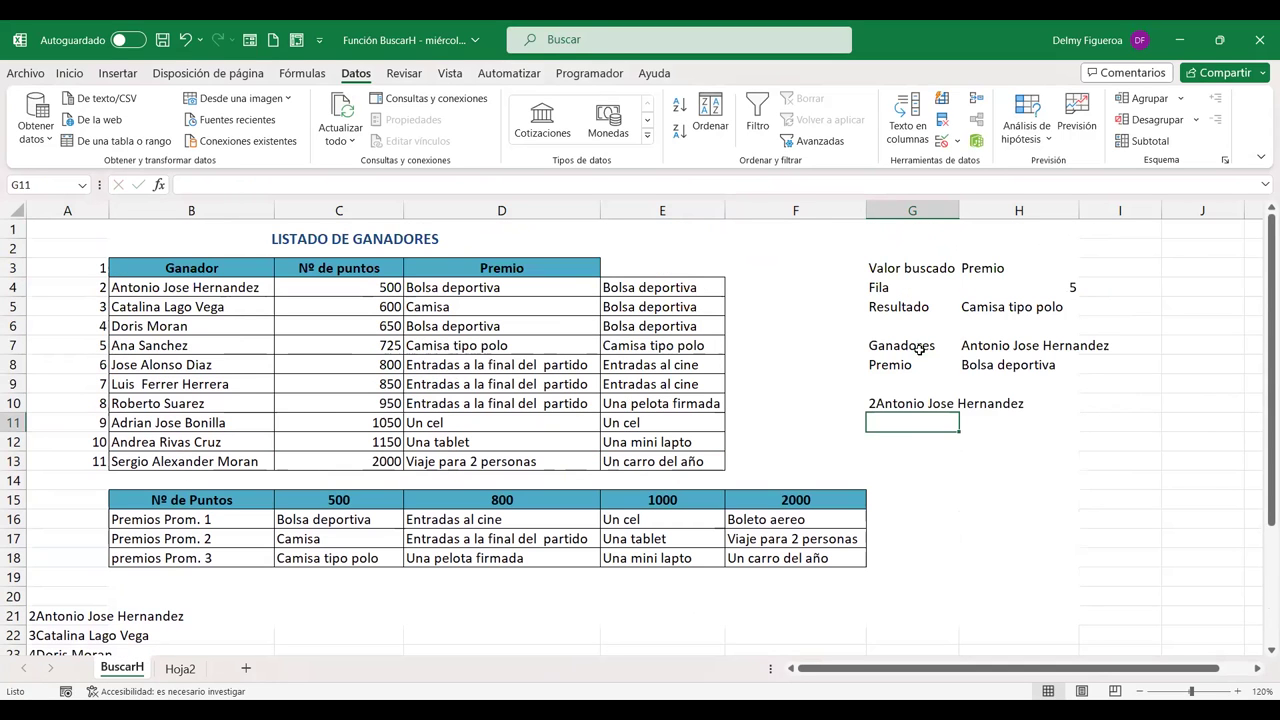
double_click(914, 403)
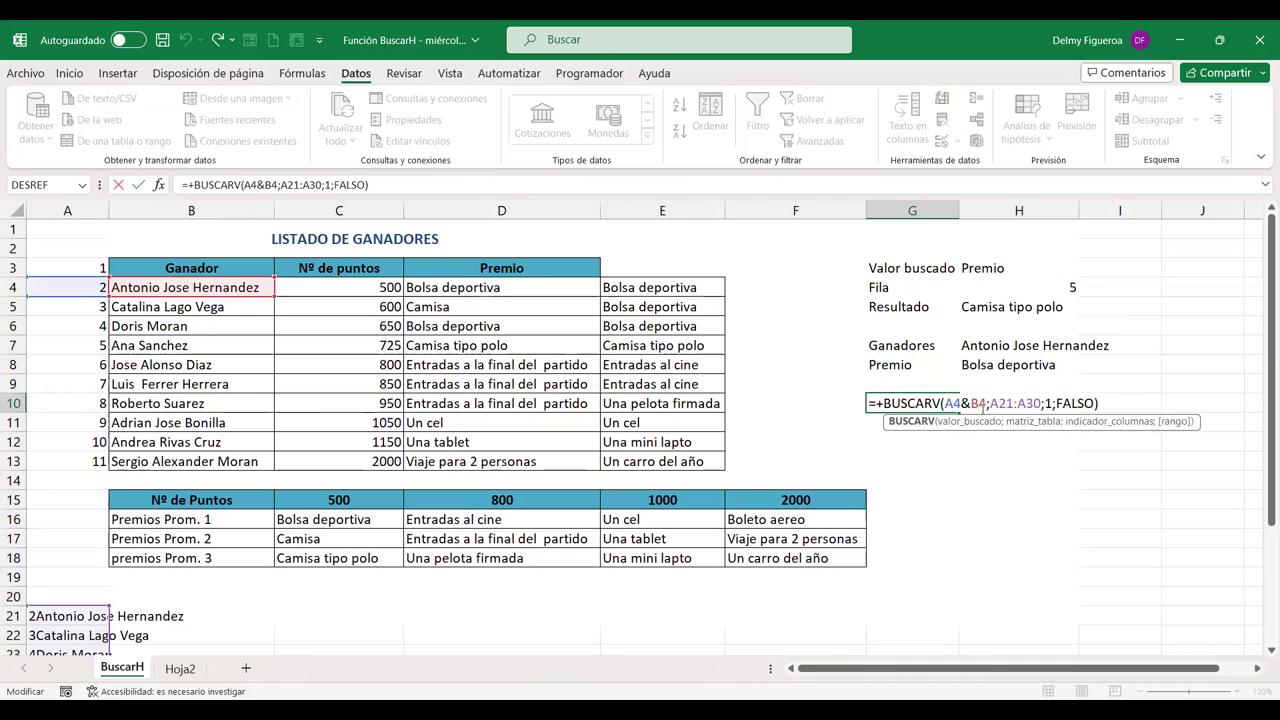
left_click(968, 403)
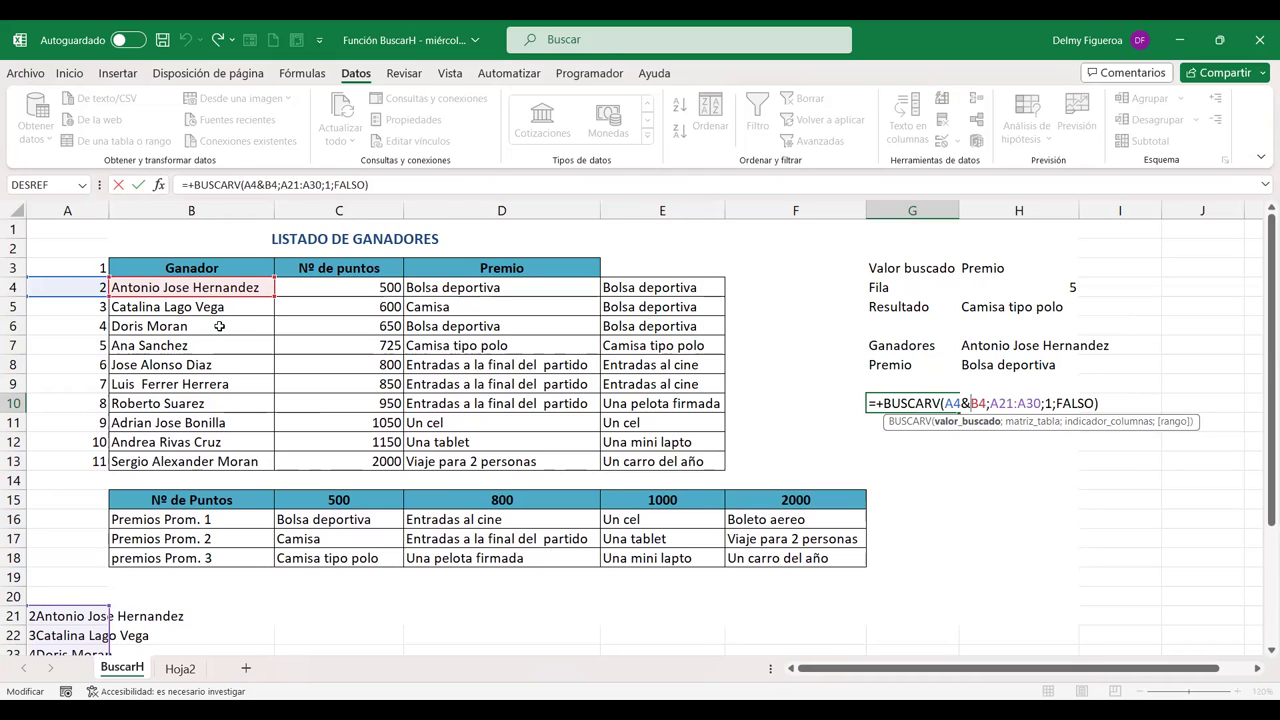
left_click(1013, 403)
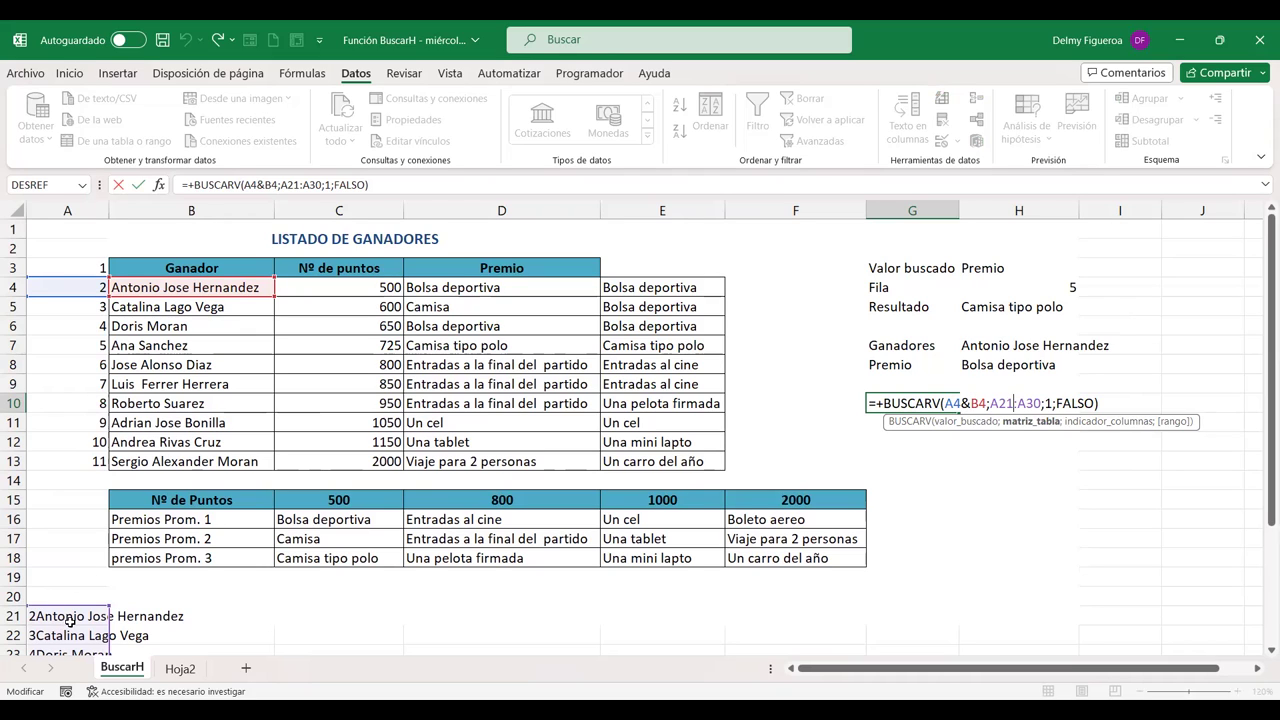
key("Return")
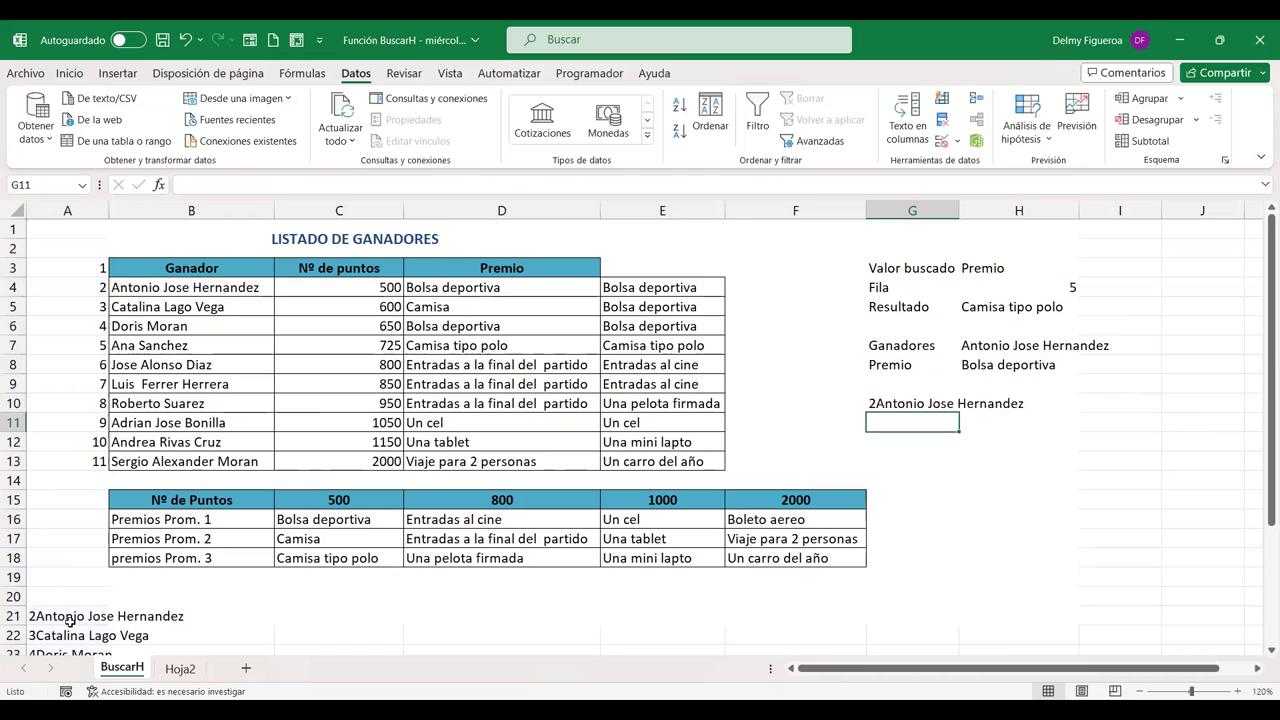
- Compare G10's result with the row value 5, then edit H4's nested formula on Hoja2
left_click(910, 403)
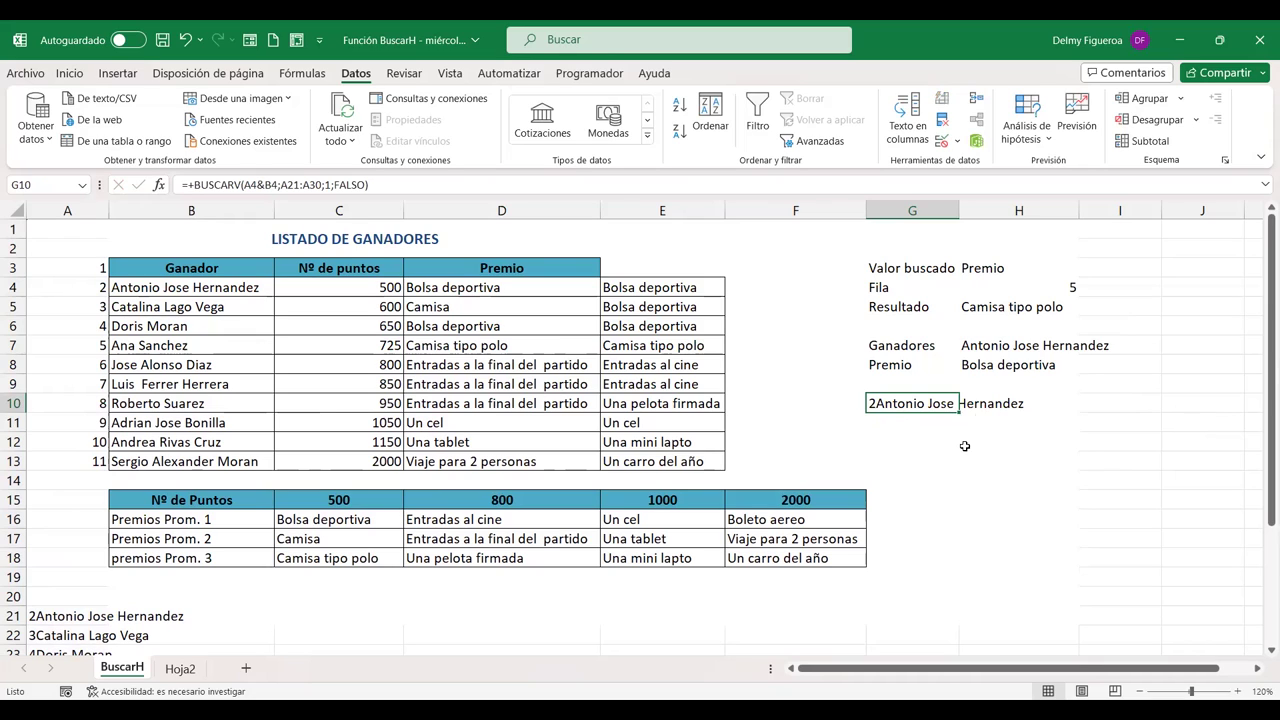
left_click(1050, 289)
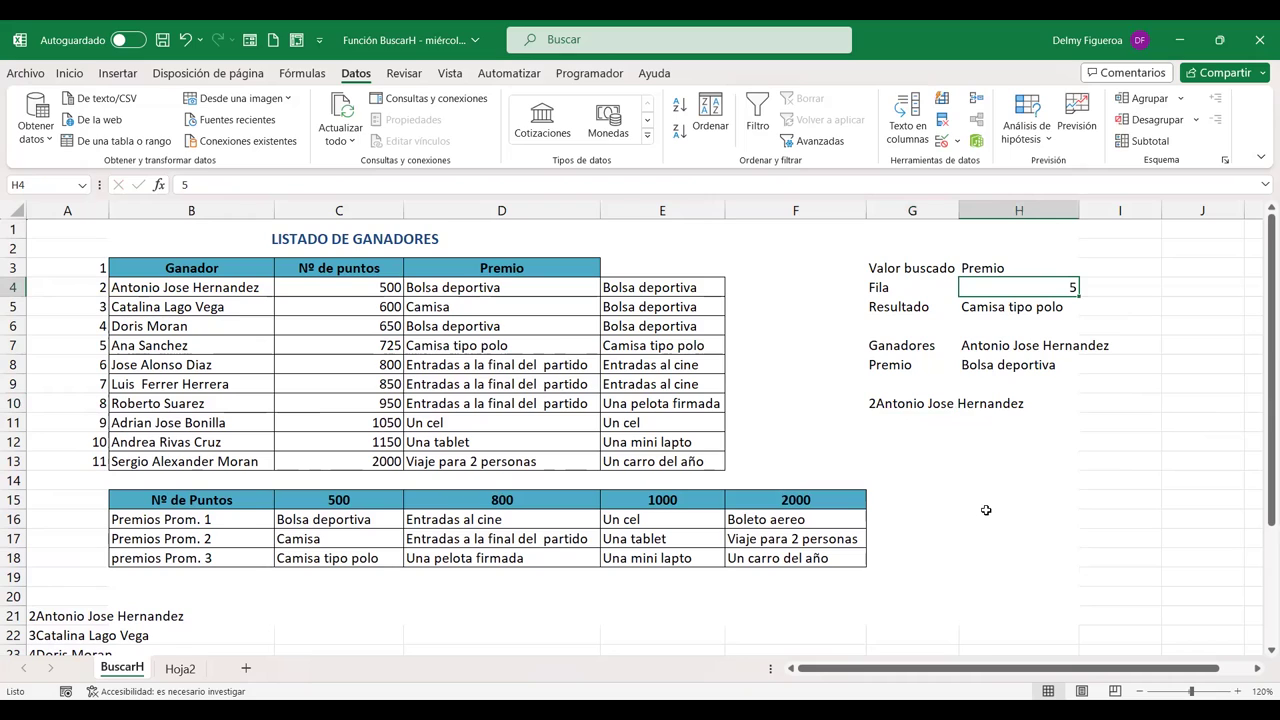
left_click(902, 406)
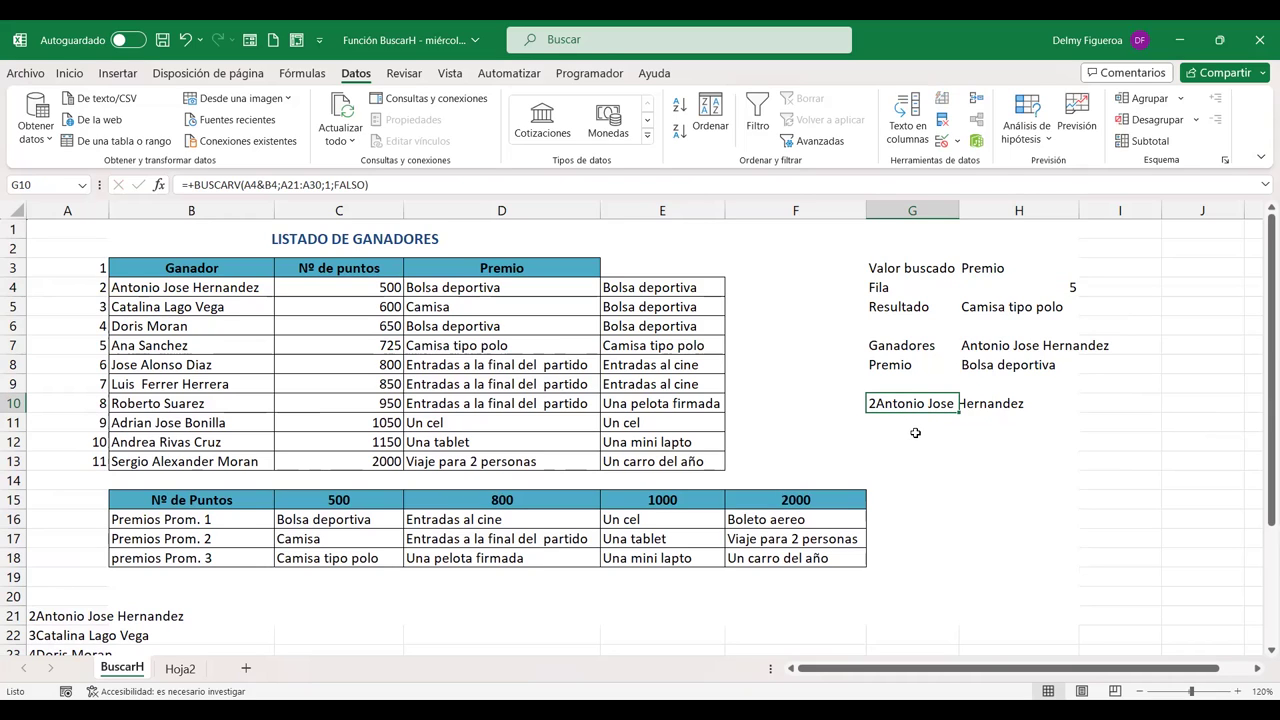
left_click(918, 432)
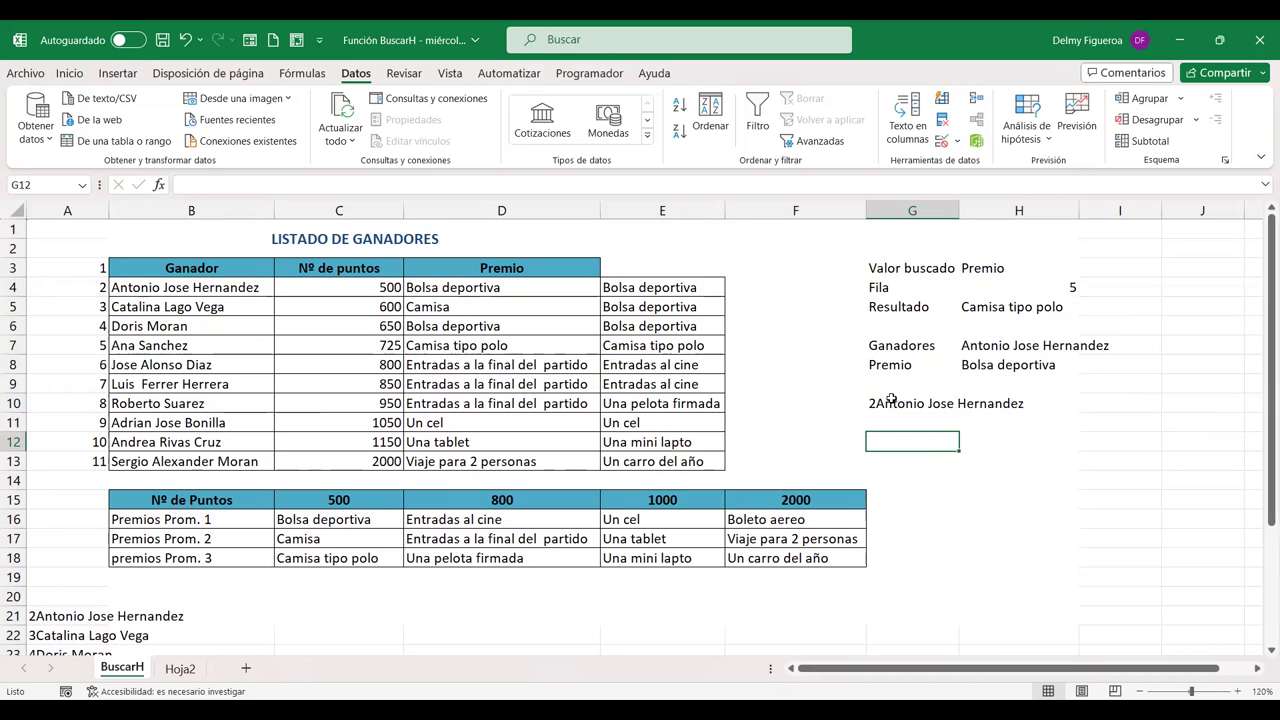
left_click(1056, 290)
left_click(905, 402)
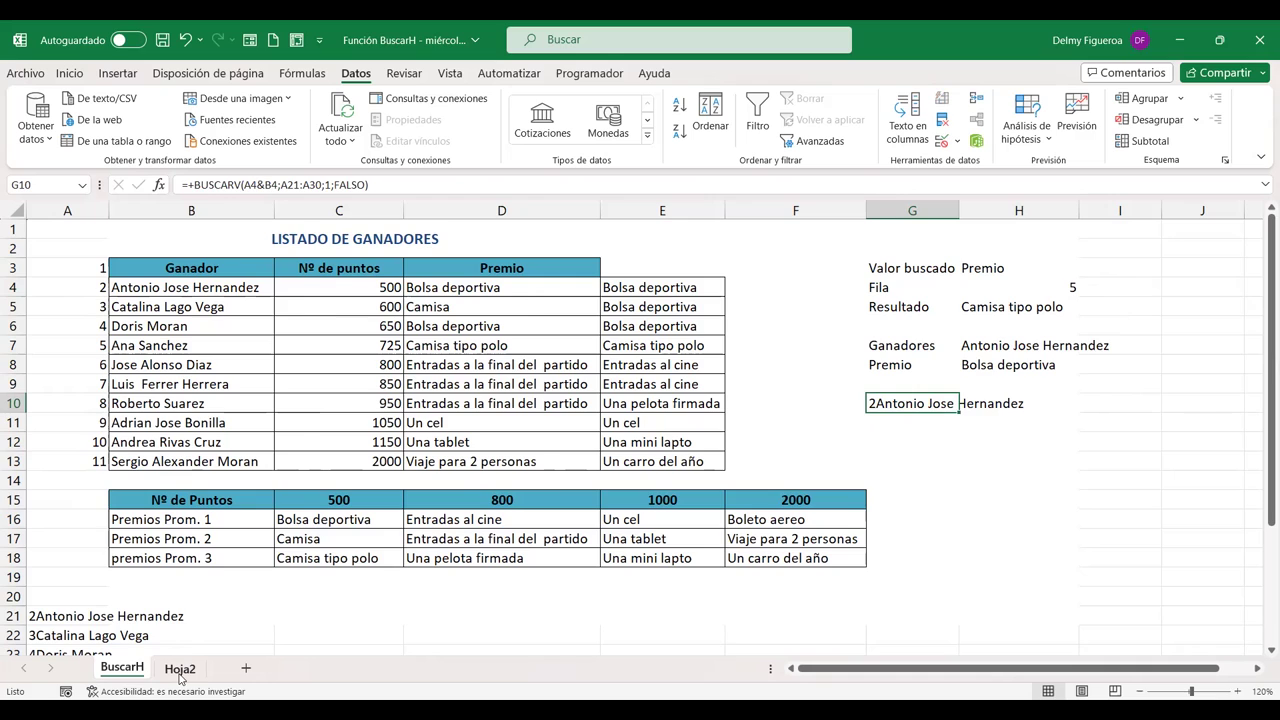
left_click(181, 669)
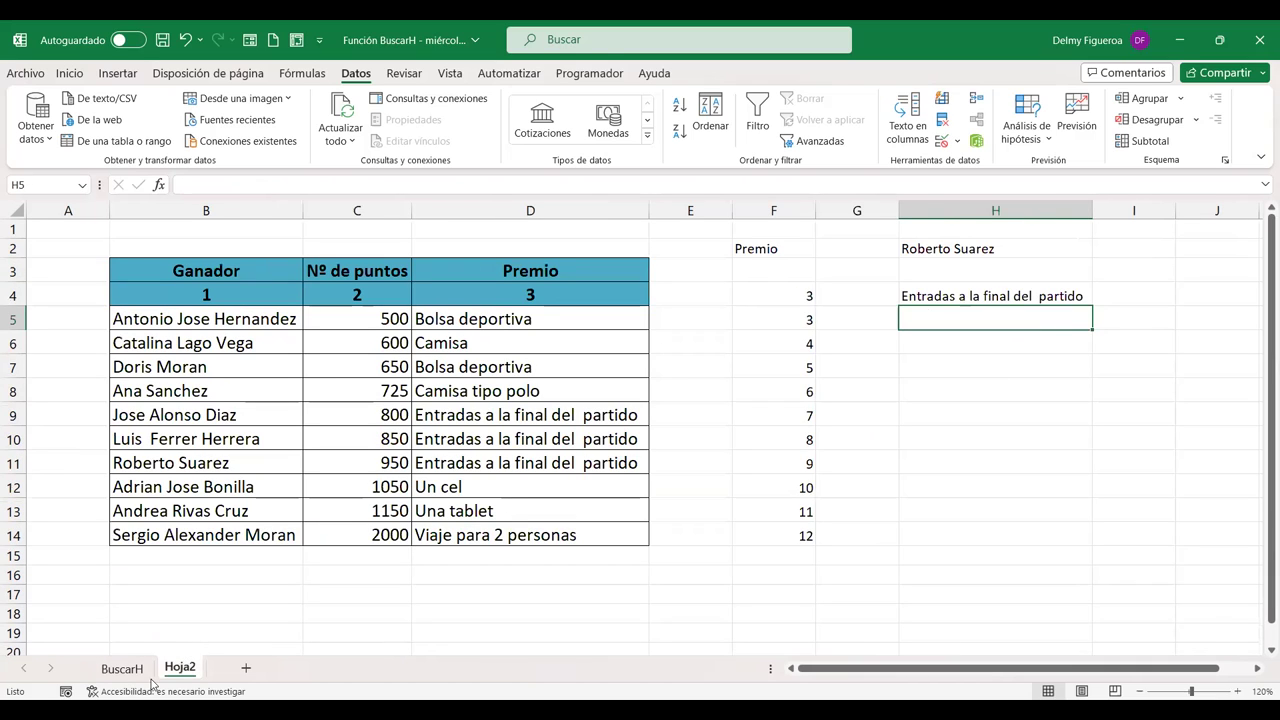
double_click(960, 297)
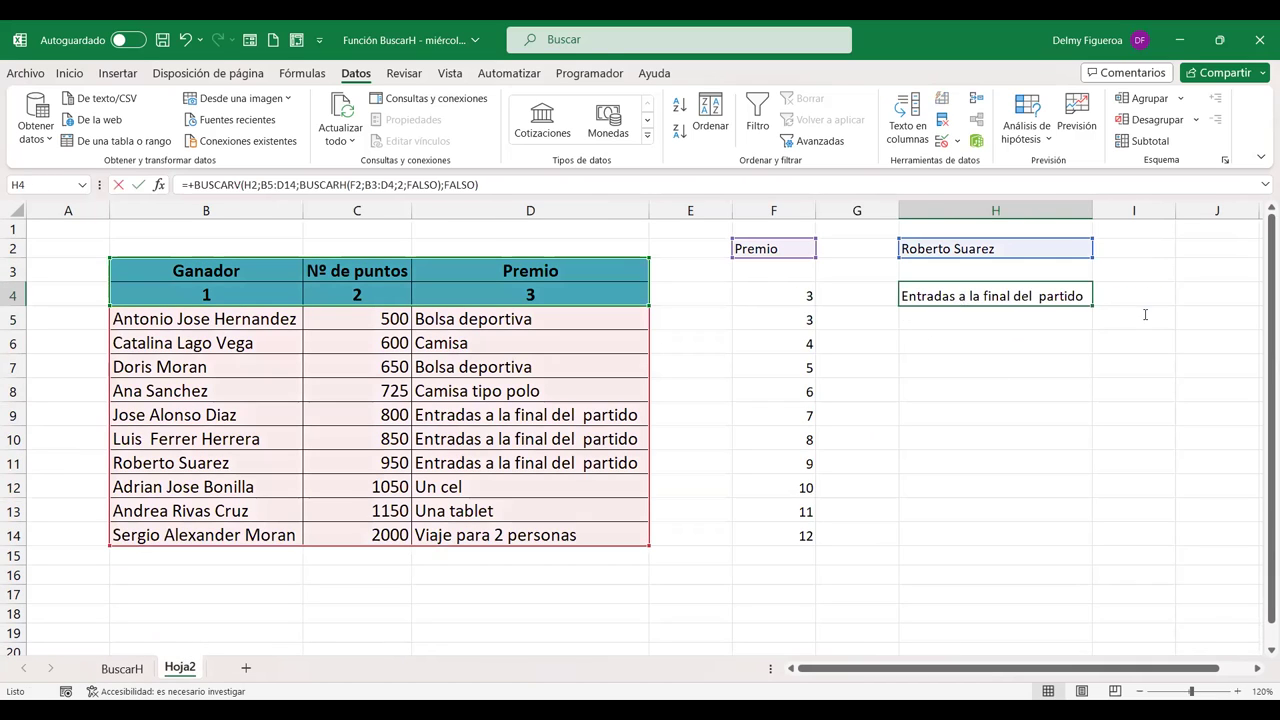
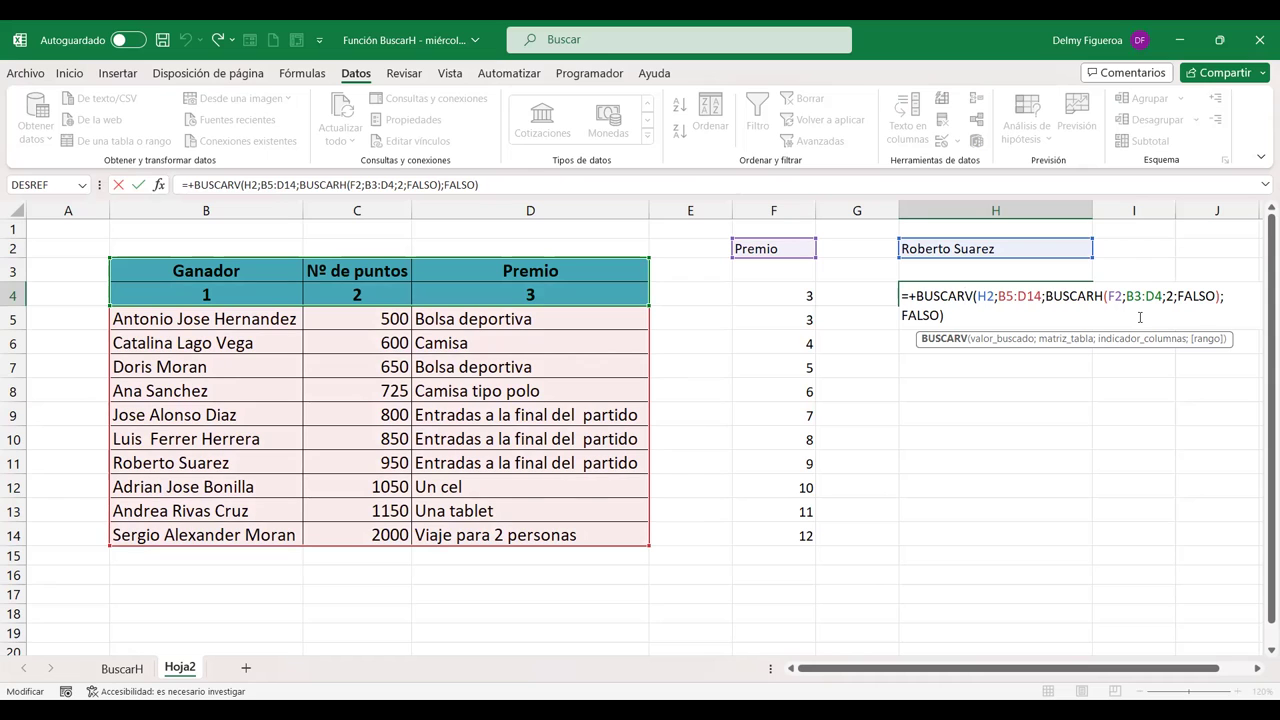
- Commit the combined BUSCARV/BUSCARH formula in H4, then compare with the 1–11 numbering on BuscarH
key("Return")
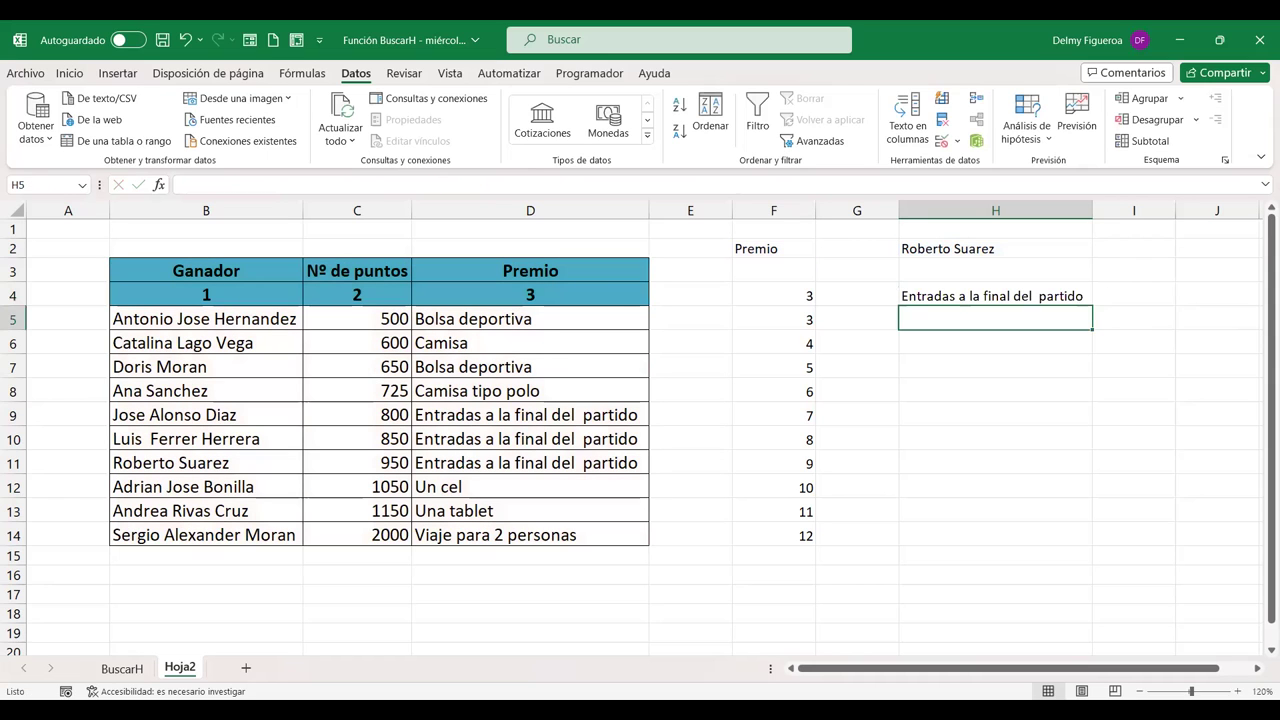
left_click(122, 668)
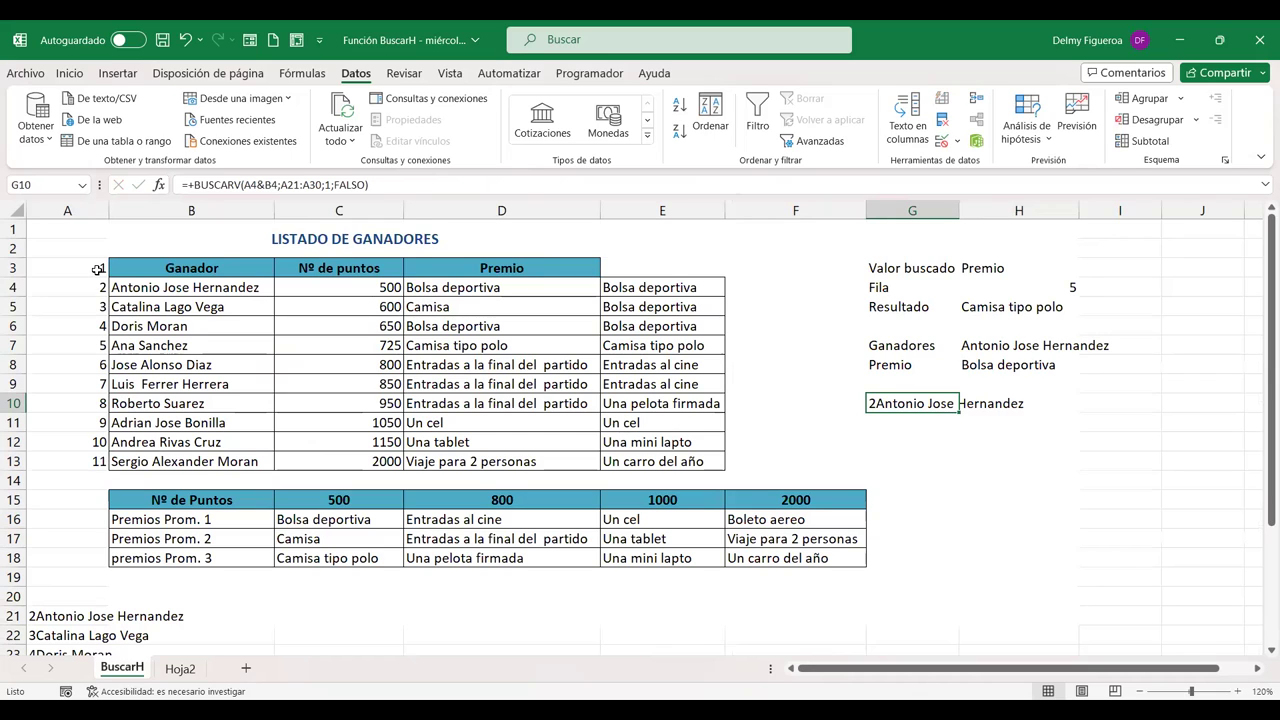
left_click_drag(97, 268, 96, 463)
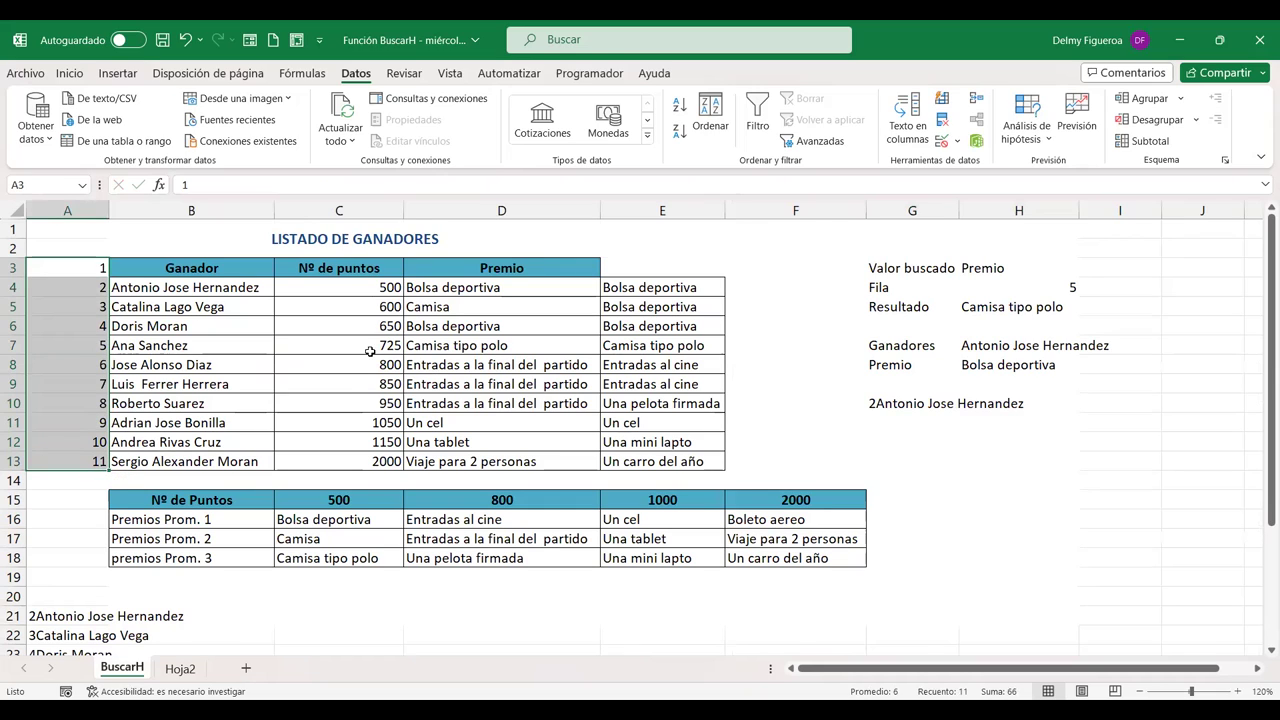
left_click(180, 668)
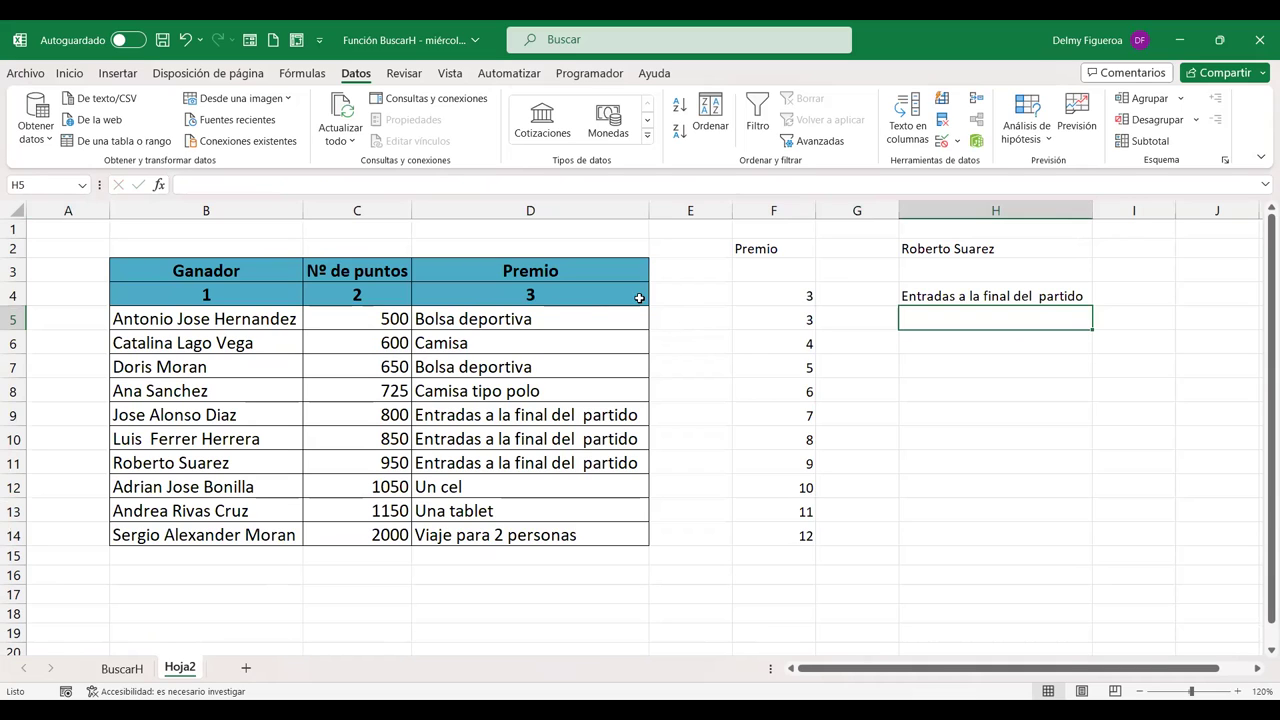
- Enter 1 in E5 and fill it down to E14 as a 1–10 series
left_click(700, 318)
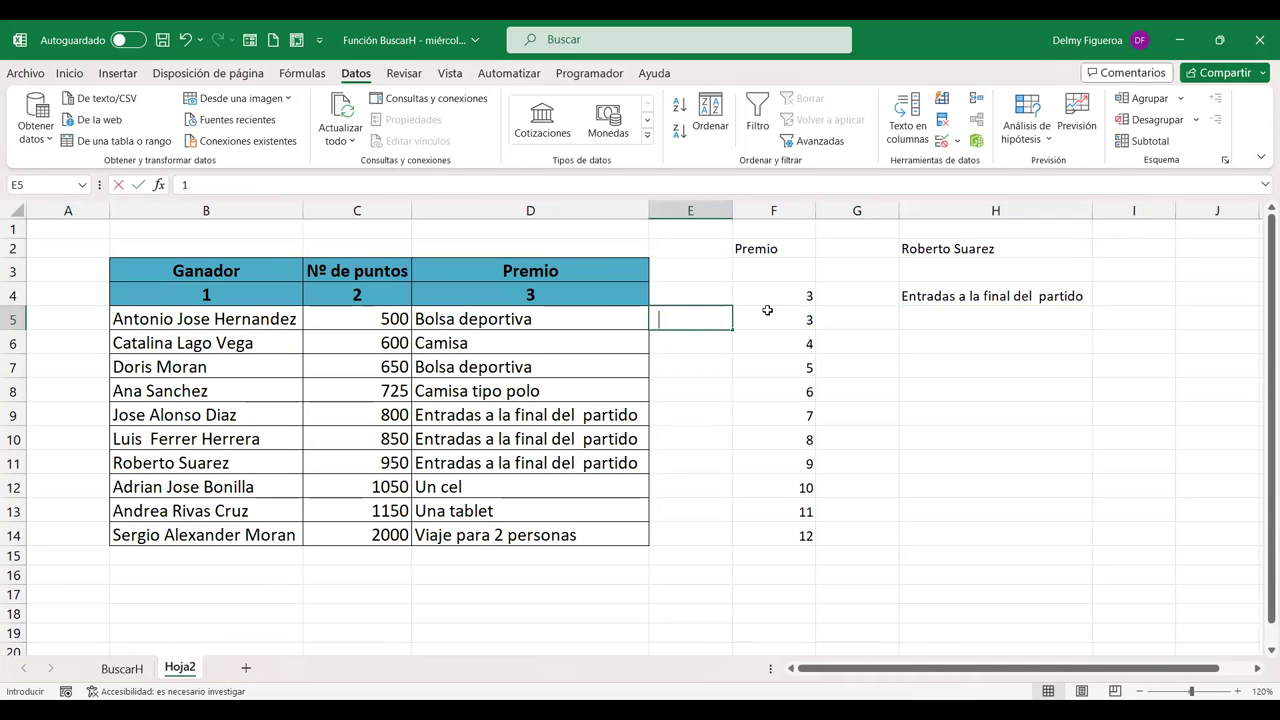
type("1")
key("Return")
key("Up")
left_click_drag(733, 327, 733, 412)
left_click_drag(723, 548, 723, 548)
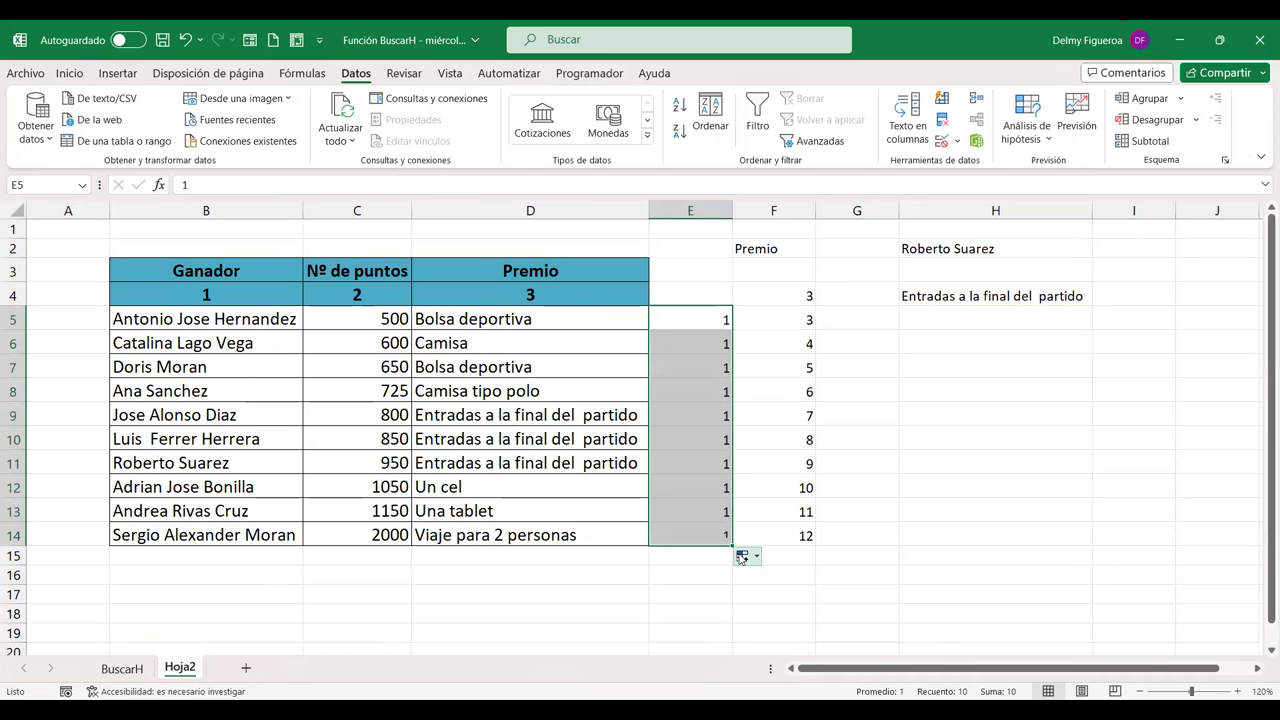
left_click(744, 558)
left_click(778, 598)
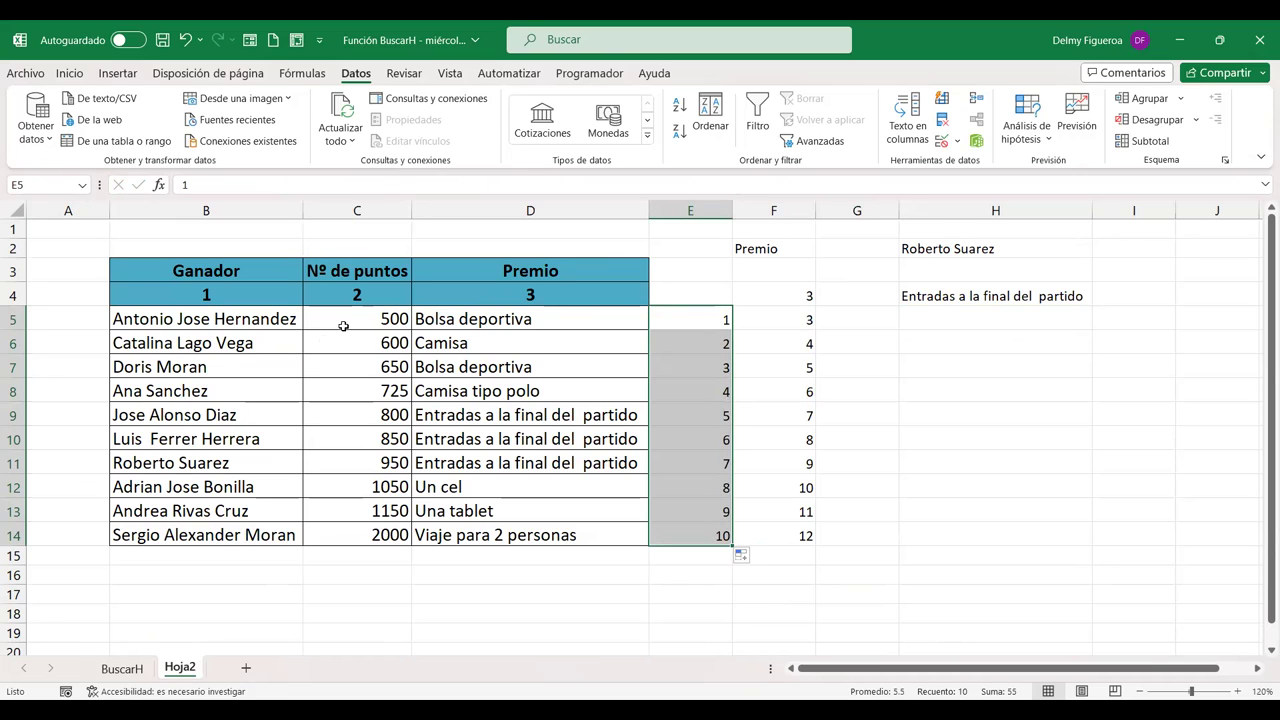
left_click(678, 319)
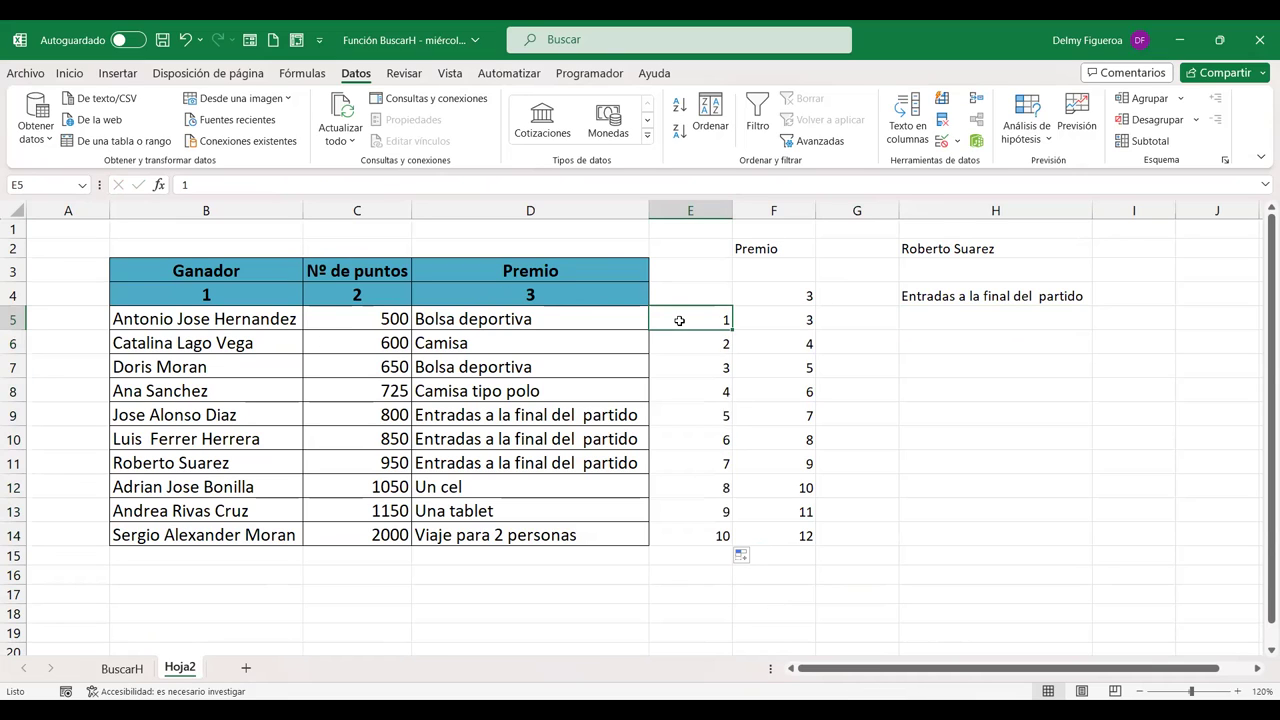
left_click(964, 316)
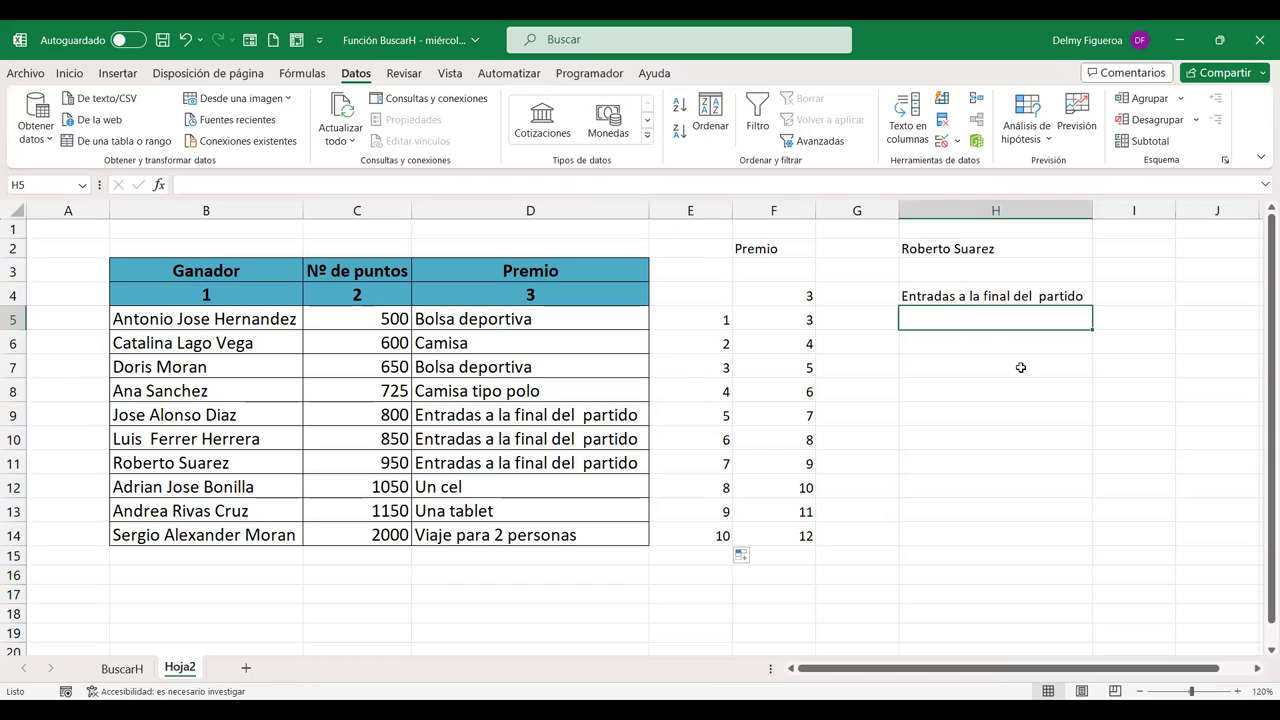
- Enter =+BUSCARV(H2;B5:E14;4) in H5 to look up the H2 winner's list number
type("+")
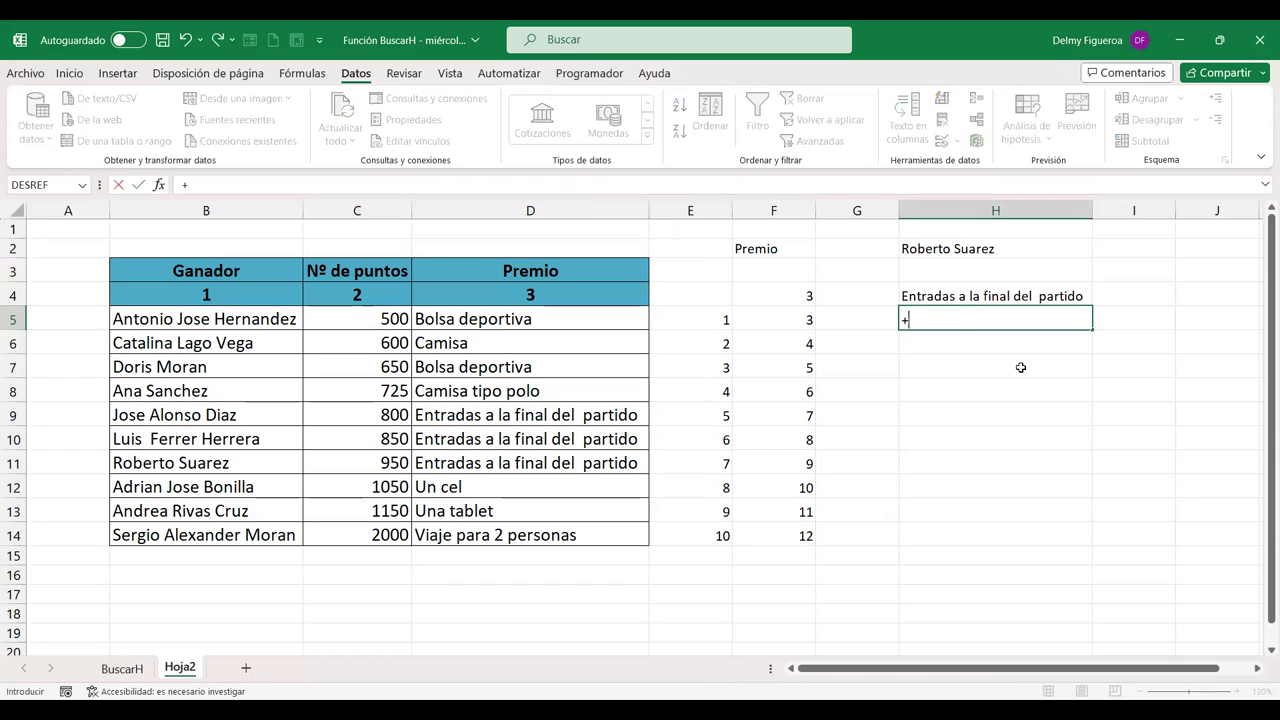
type("bus")
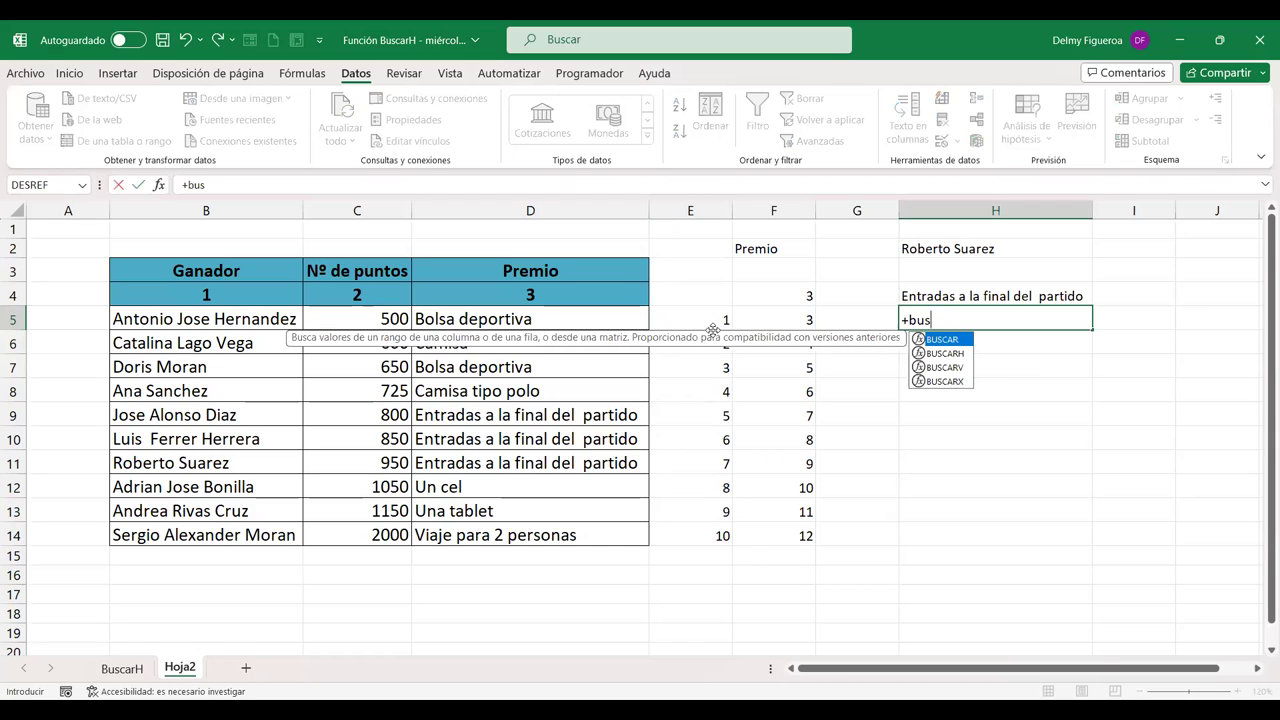
double_click(958, 368)
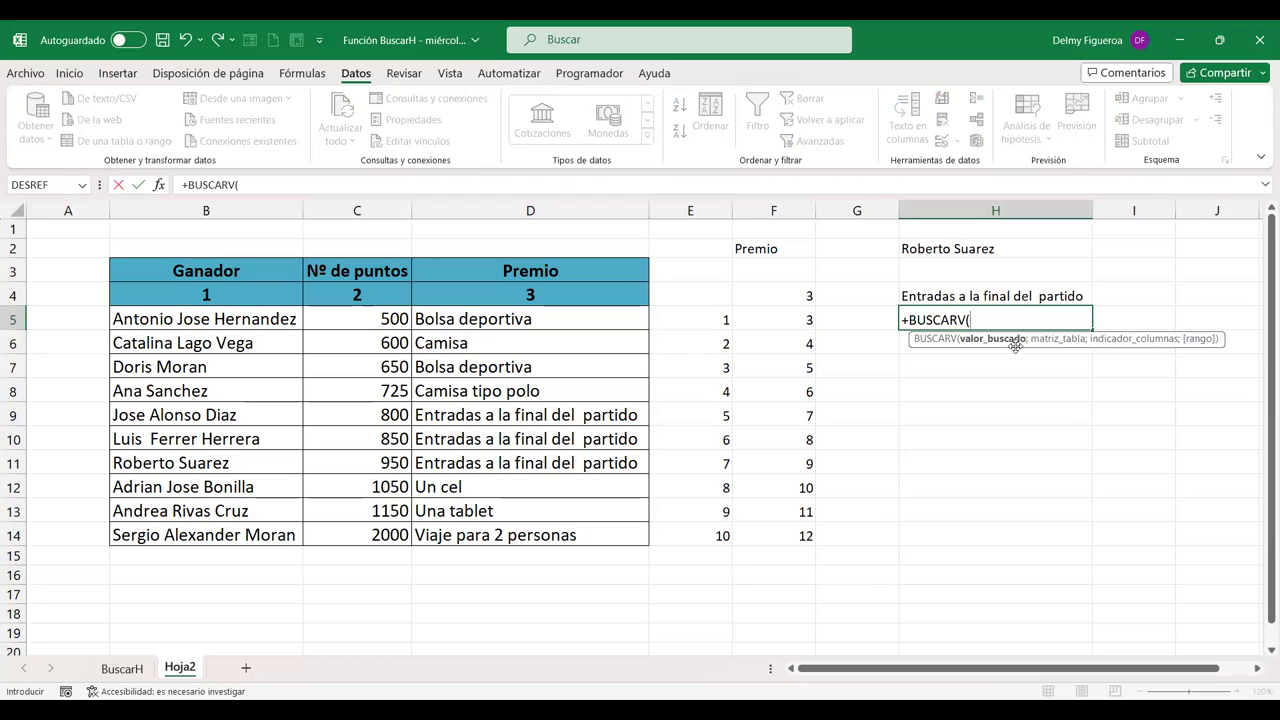
left_click(1000, 248)
type(";")
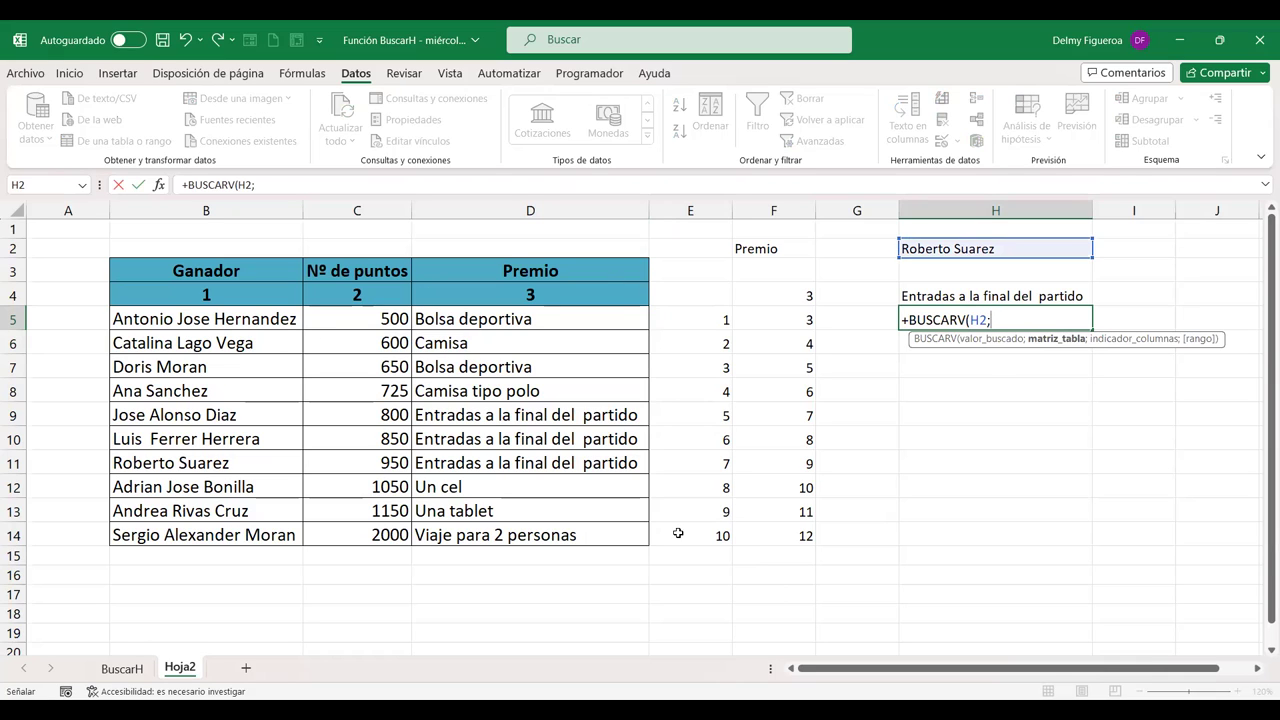
left_click_drag(280, 318, 675, 519)
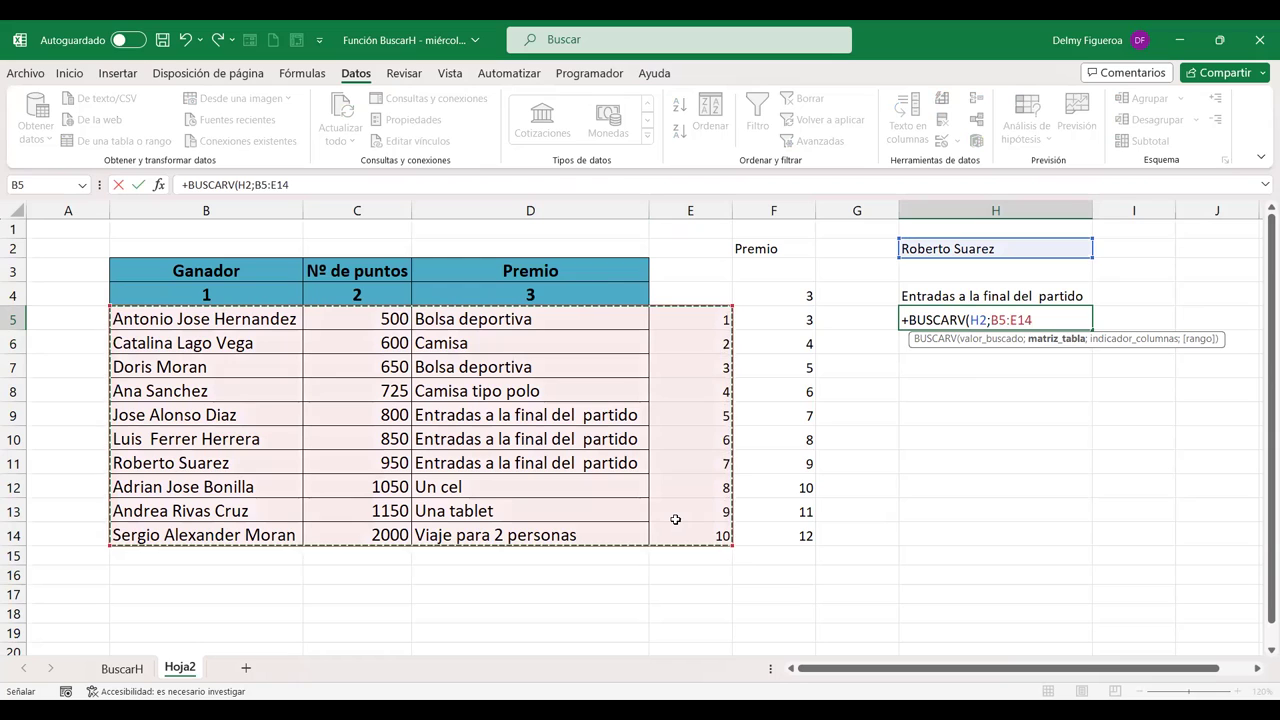
type(";")
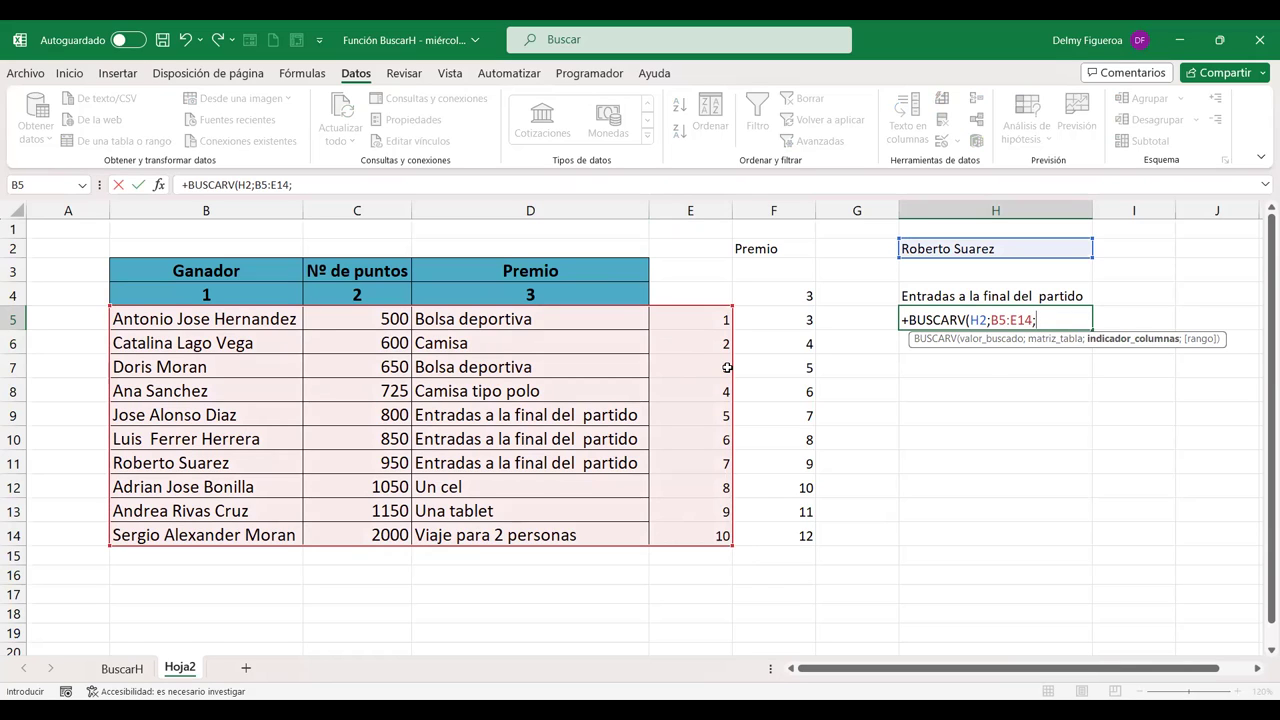
type("4")
key("Return")
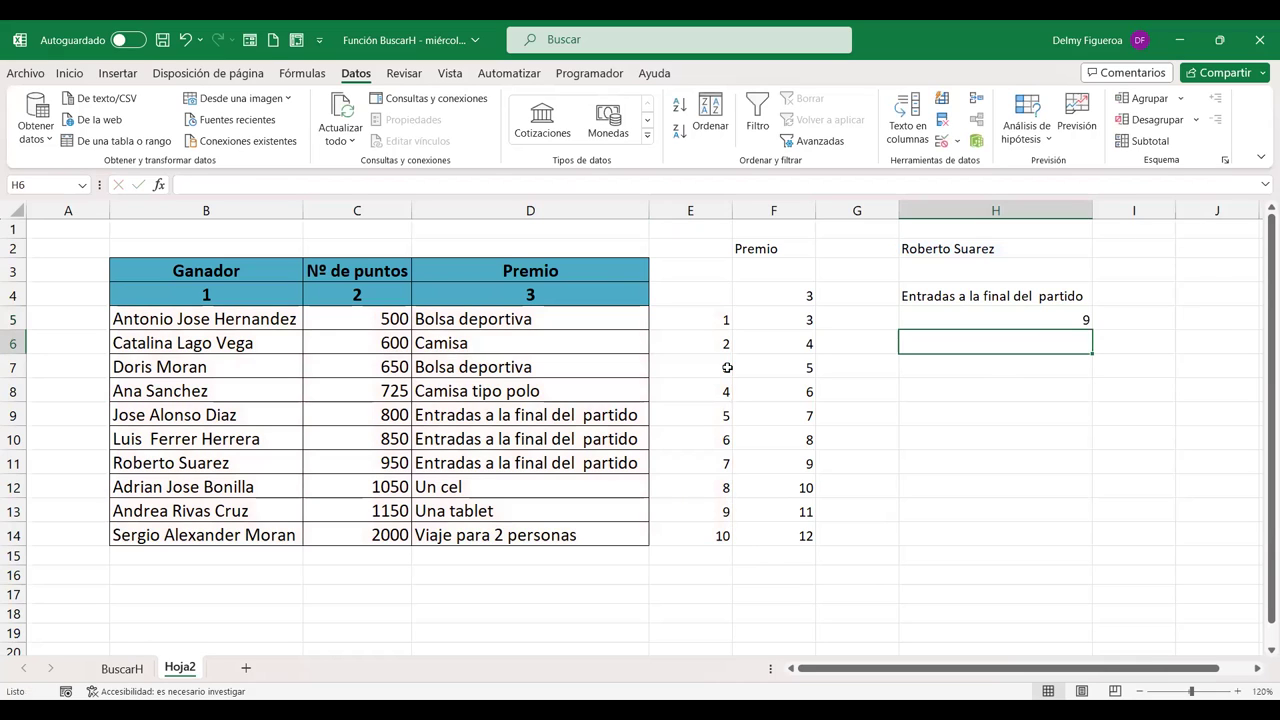
left_click(1003, 320)
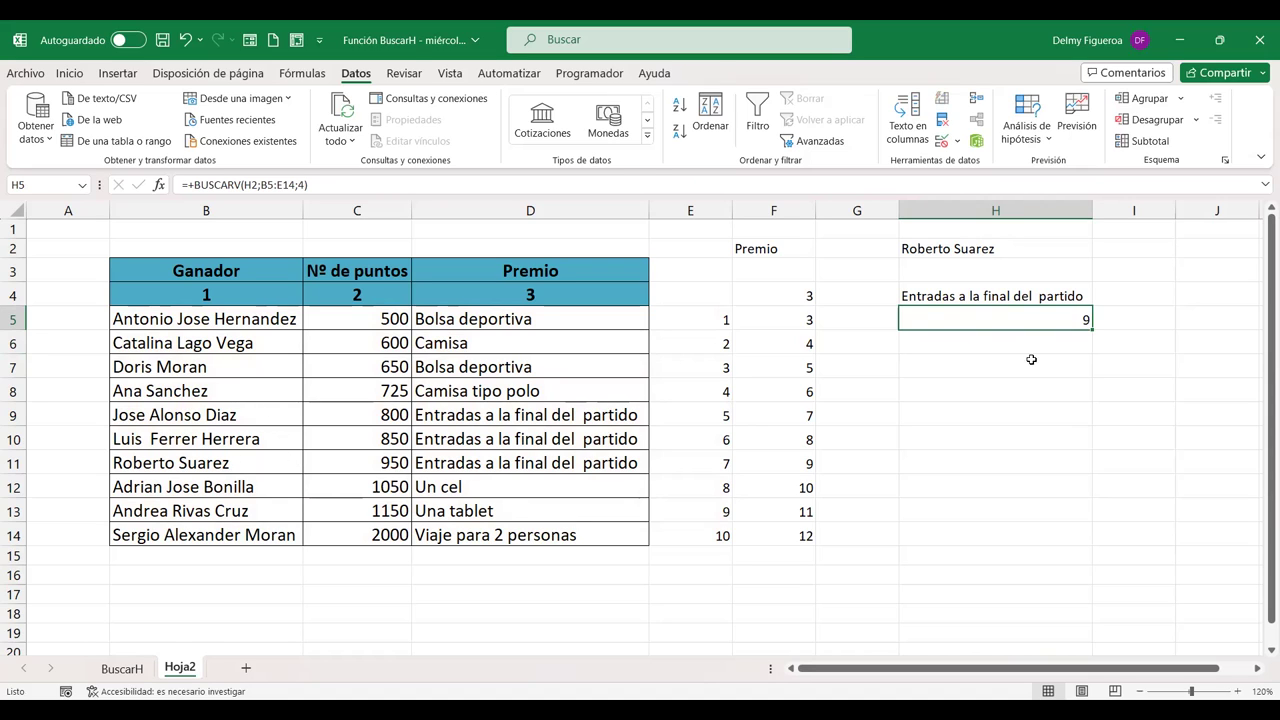
- Add FALSO as the exact-match argument so H5 returns 7
double_click(1033, 318)
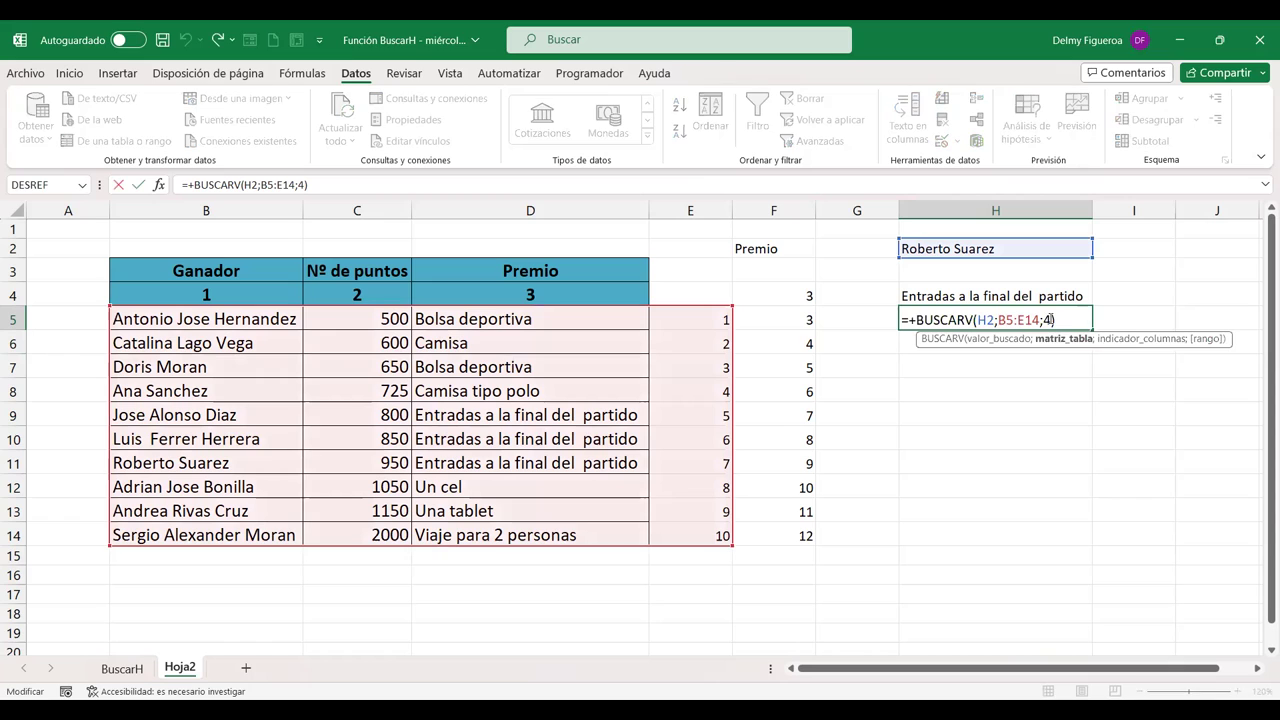
left_click(1094, 322)
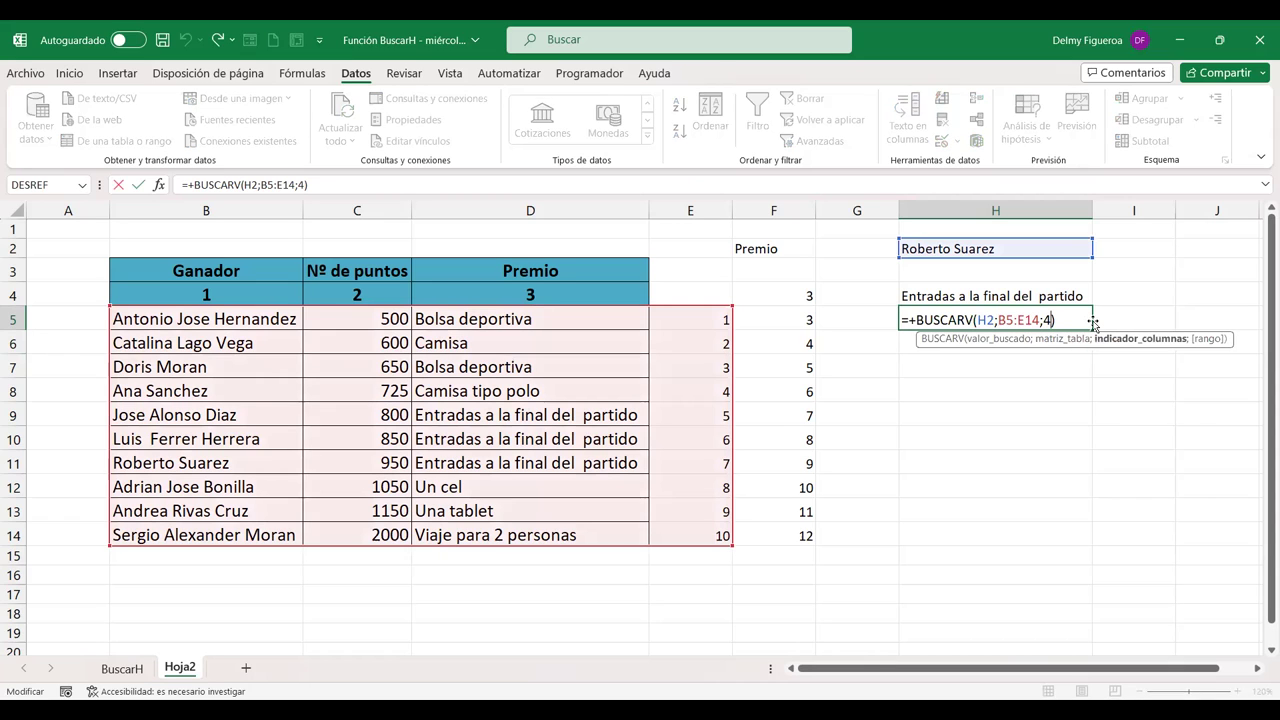
type(";")
double_click(1120, 363)
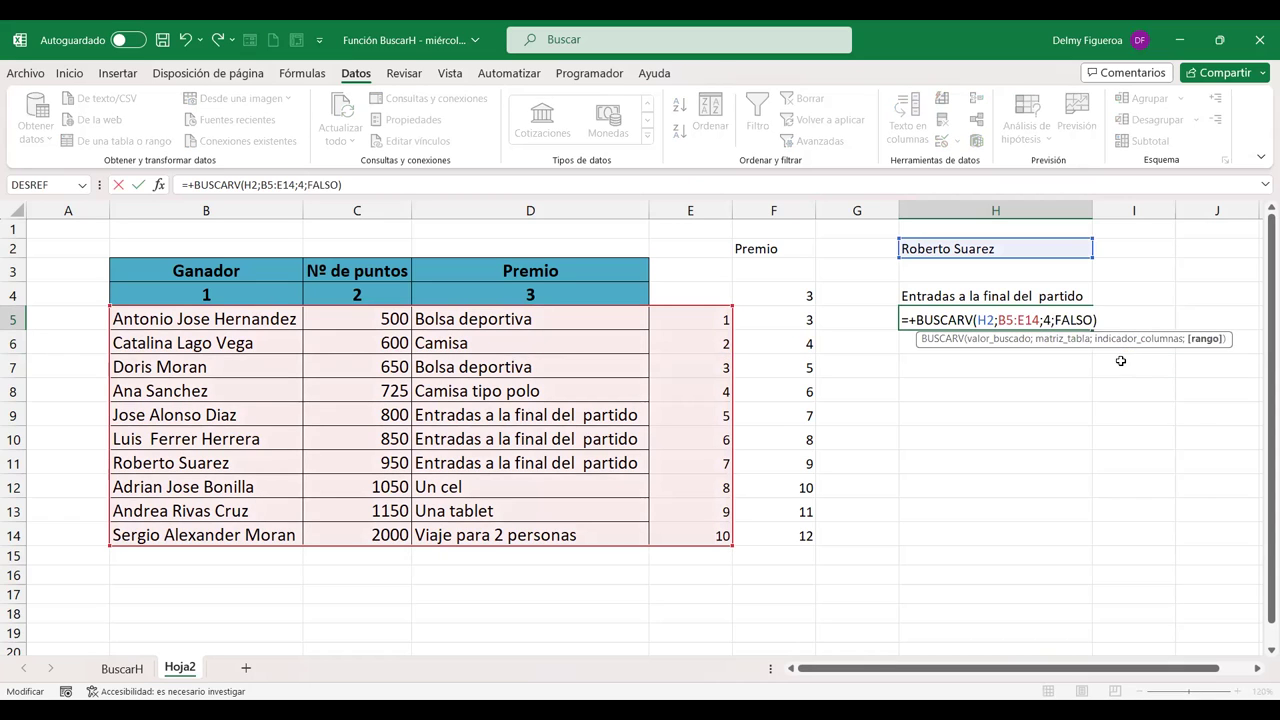
key("Return")
left_click(1008, 312)
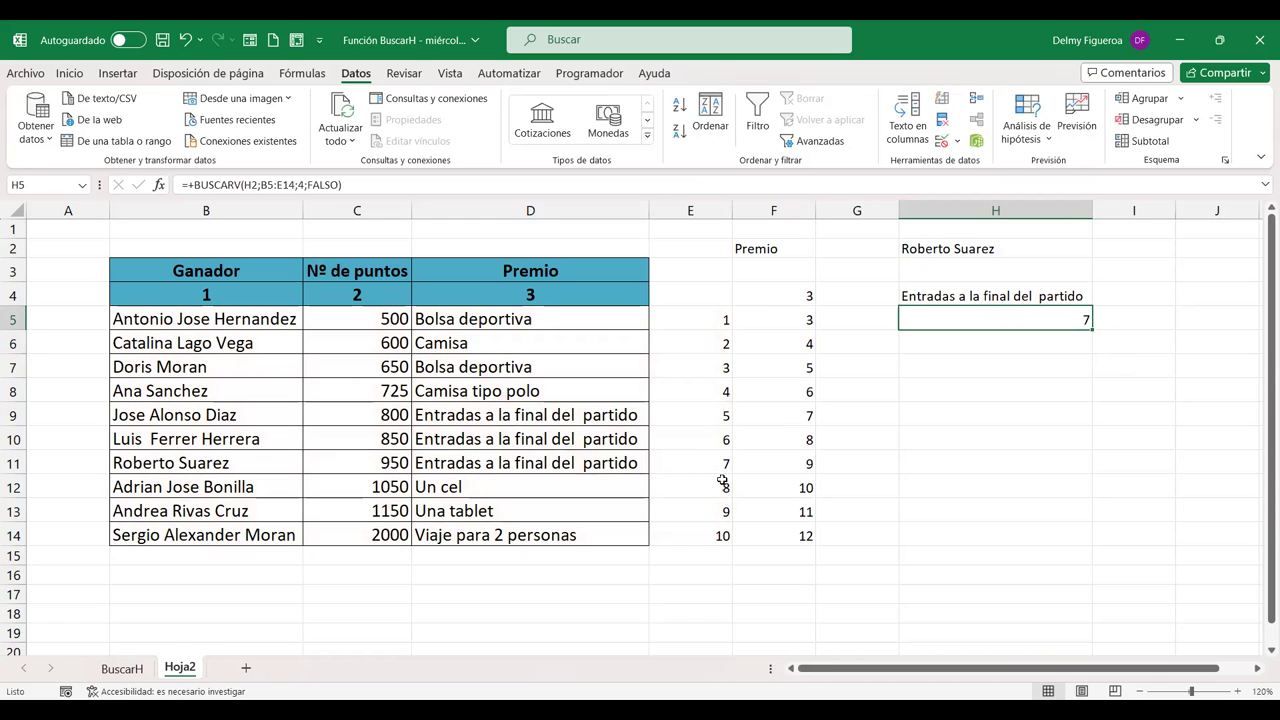
left_click(201, 463)
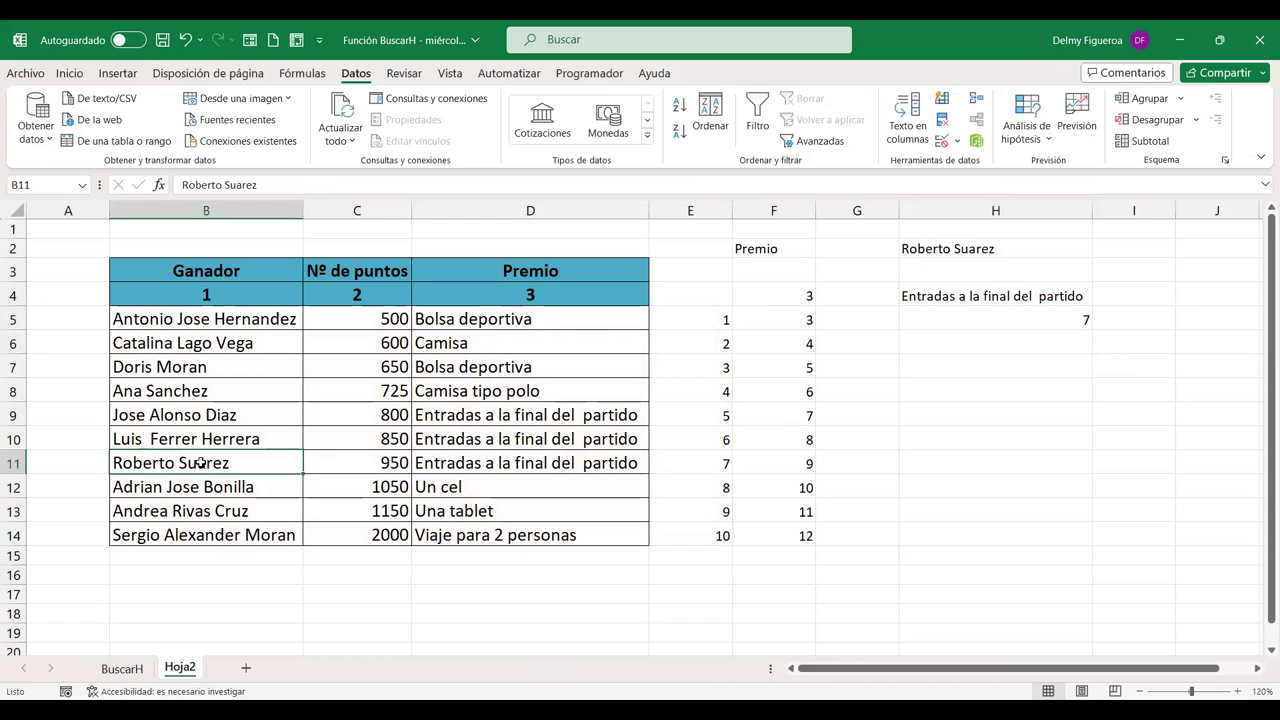
- Pick a different winner from H2's dropdown and confirm H5 now returns 5
left_click(1061, 321)
left_click(1011, 250)
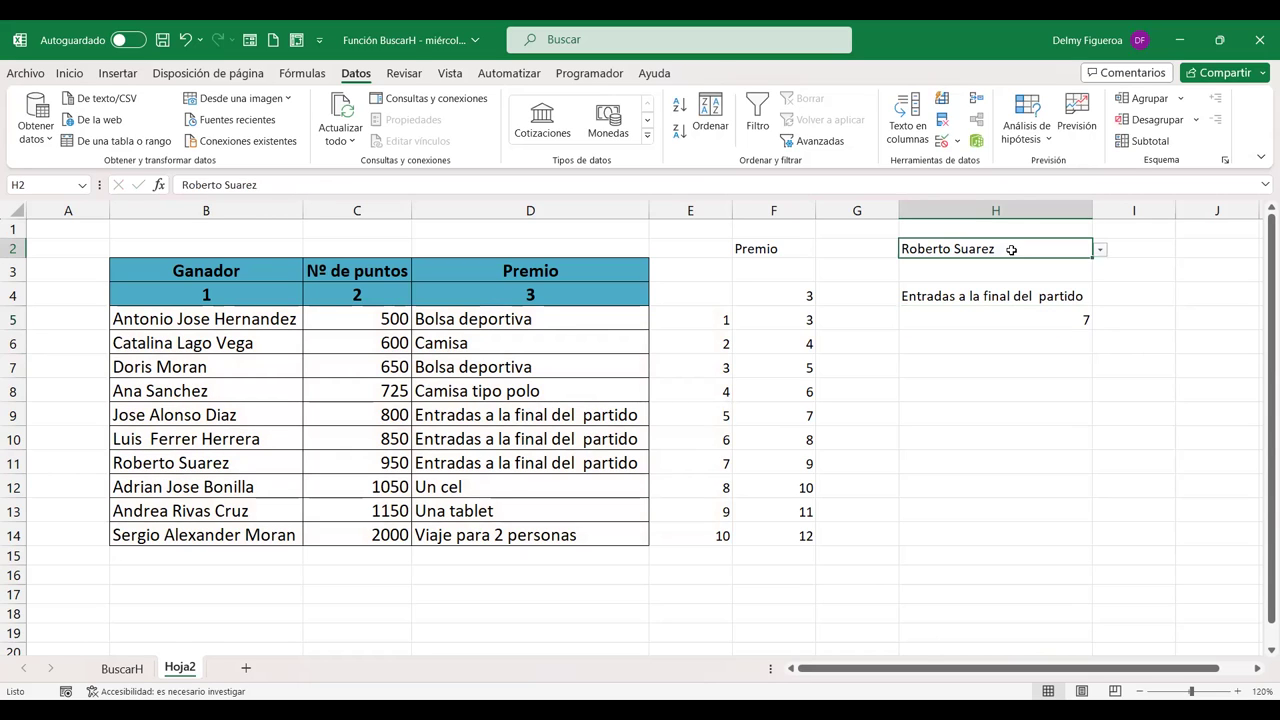
left_click(1100, 251)
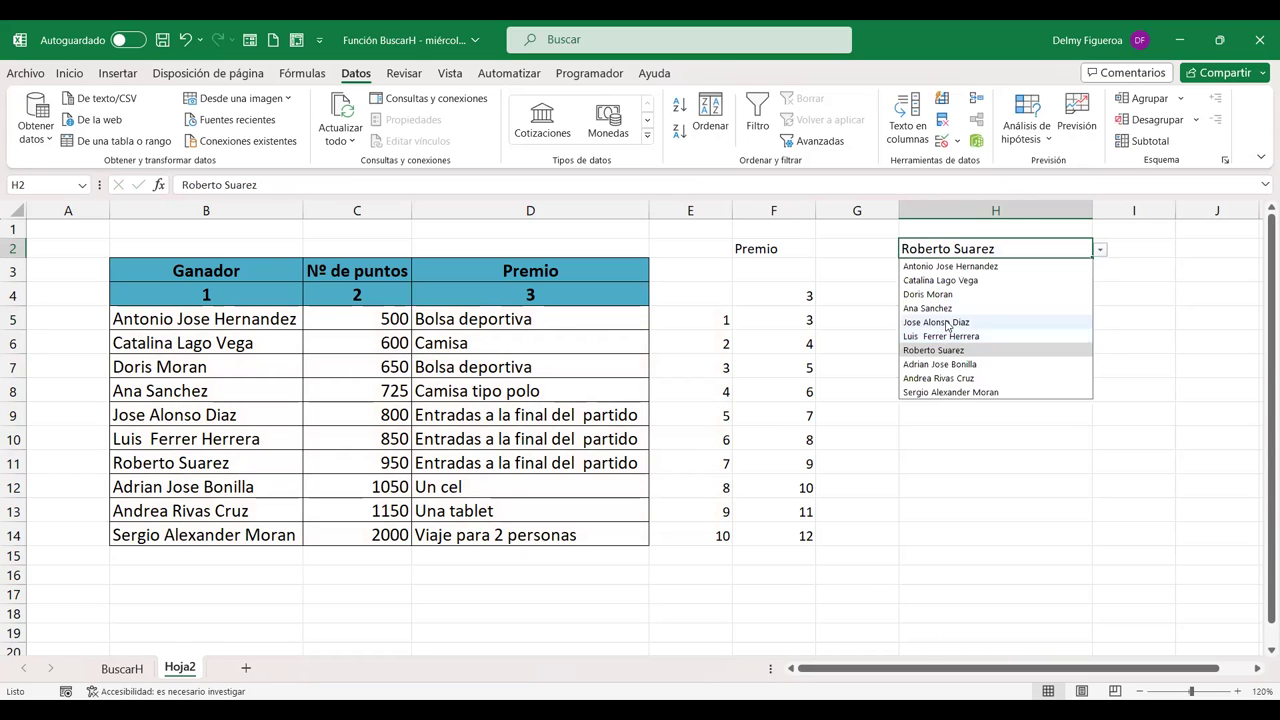
left_click(956, 324)
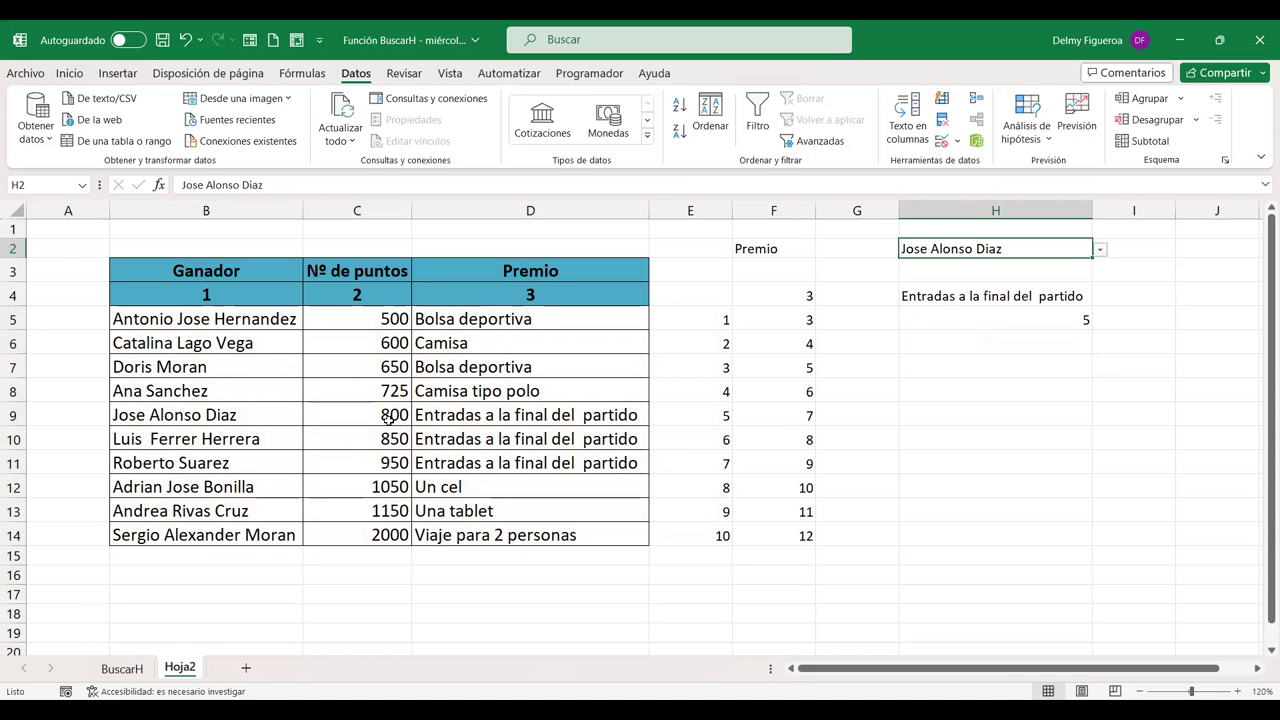
left_click(1040, 320)
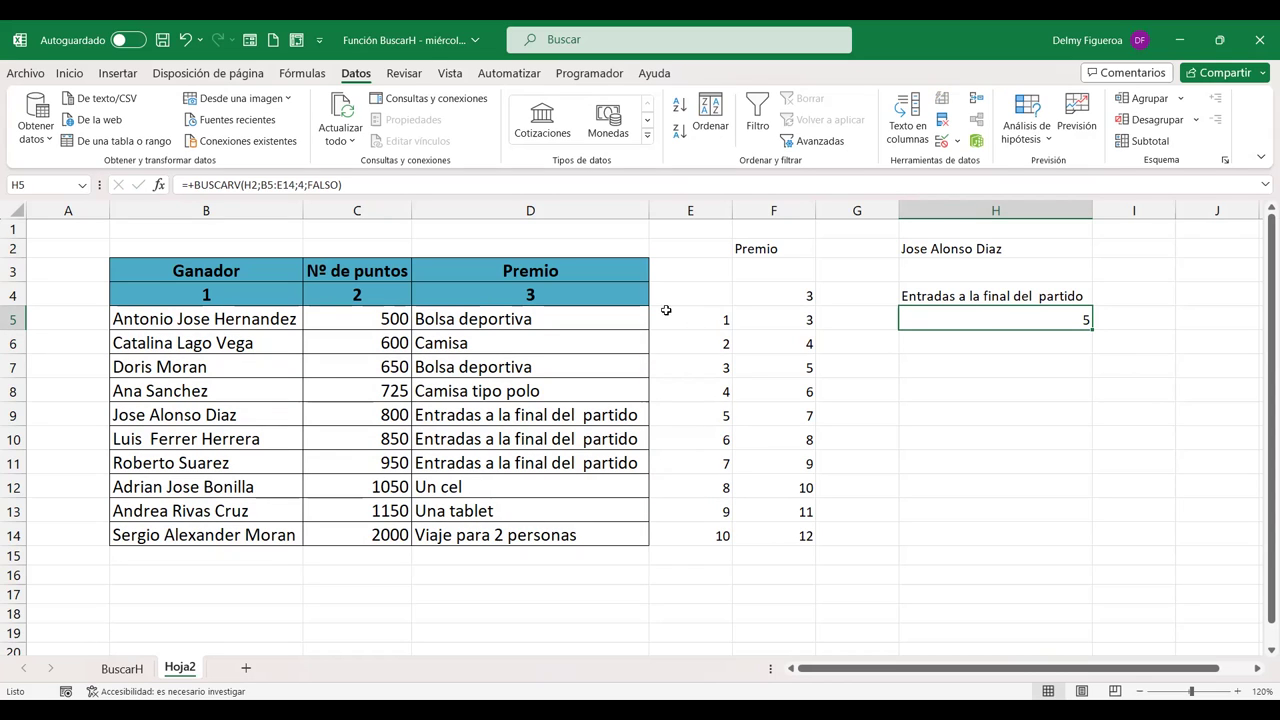
left_click(121, 669)
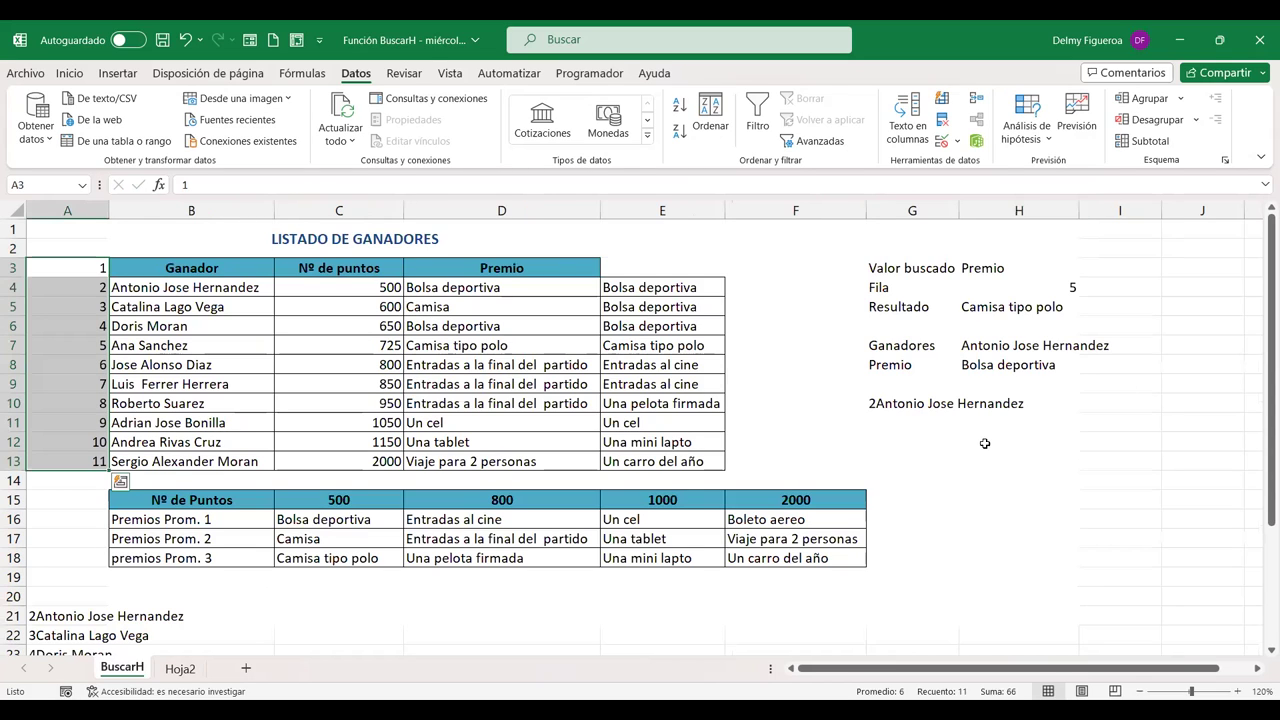
left_click(987, 272)
left_click(995, 309)
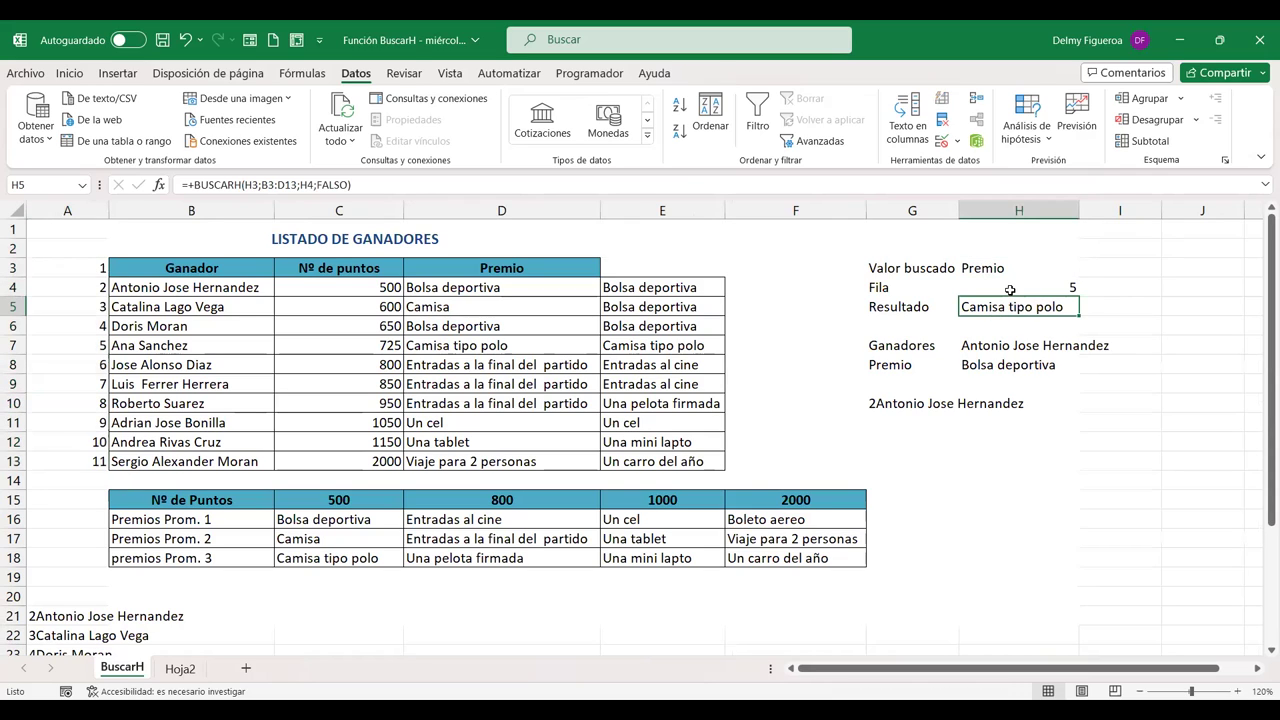
left_click(1010, 290)
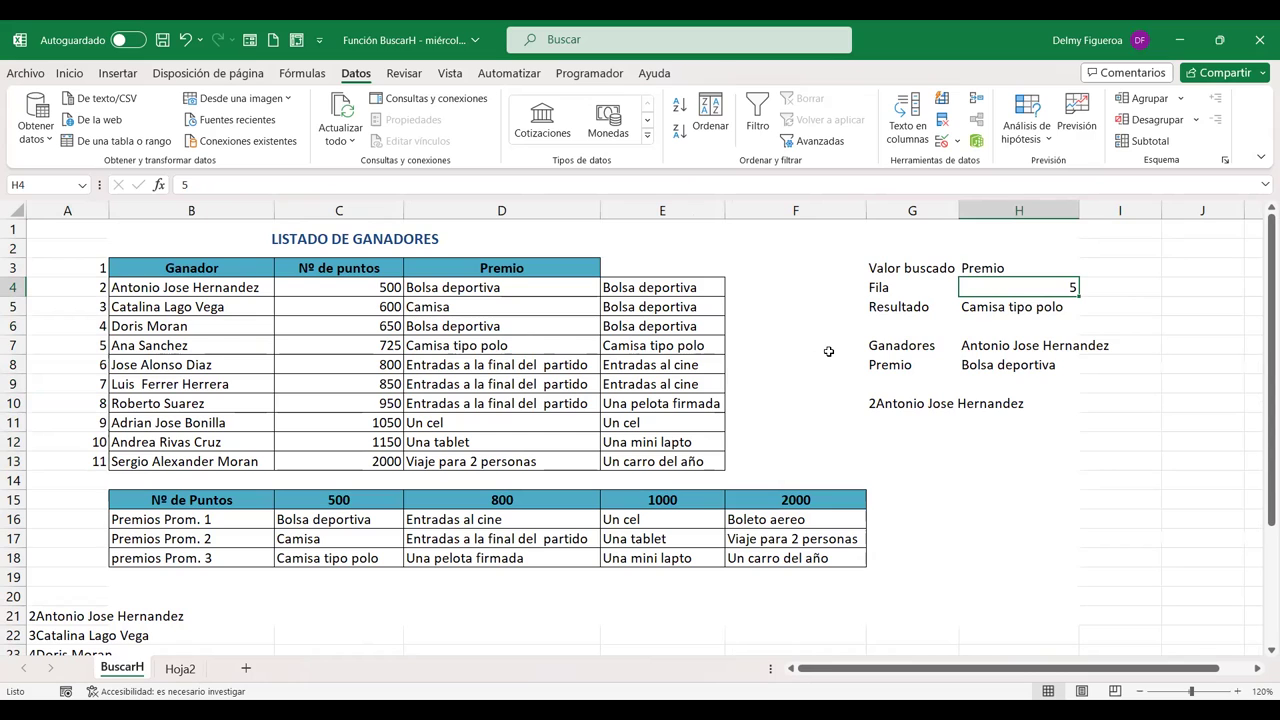
left_click(180, 668)
left_click(1003, 246)
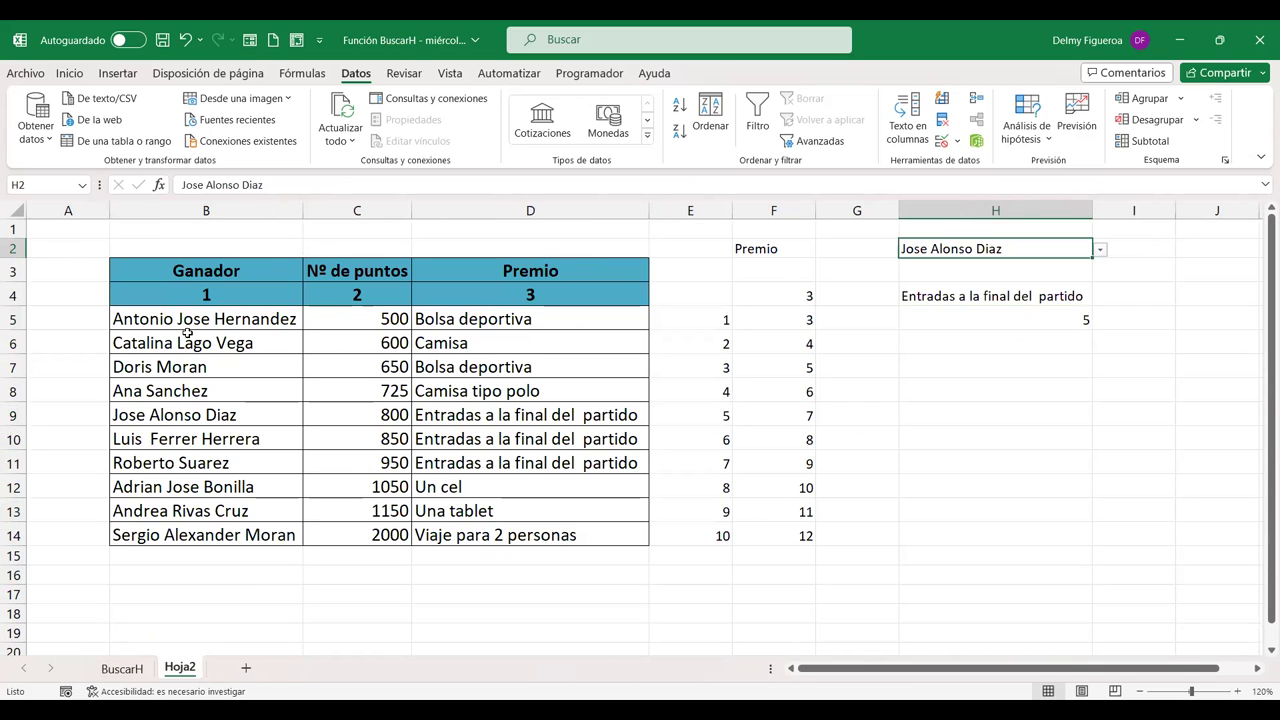
- Choose the last winner in H2's dropdown and review H4's formula showing Viaje para 2 personas
left_click(1101, 250)
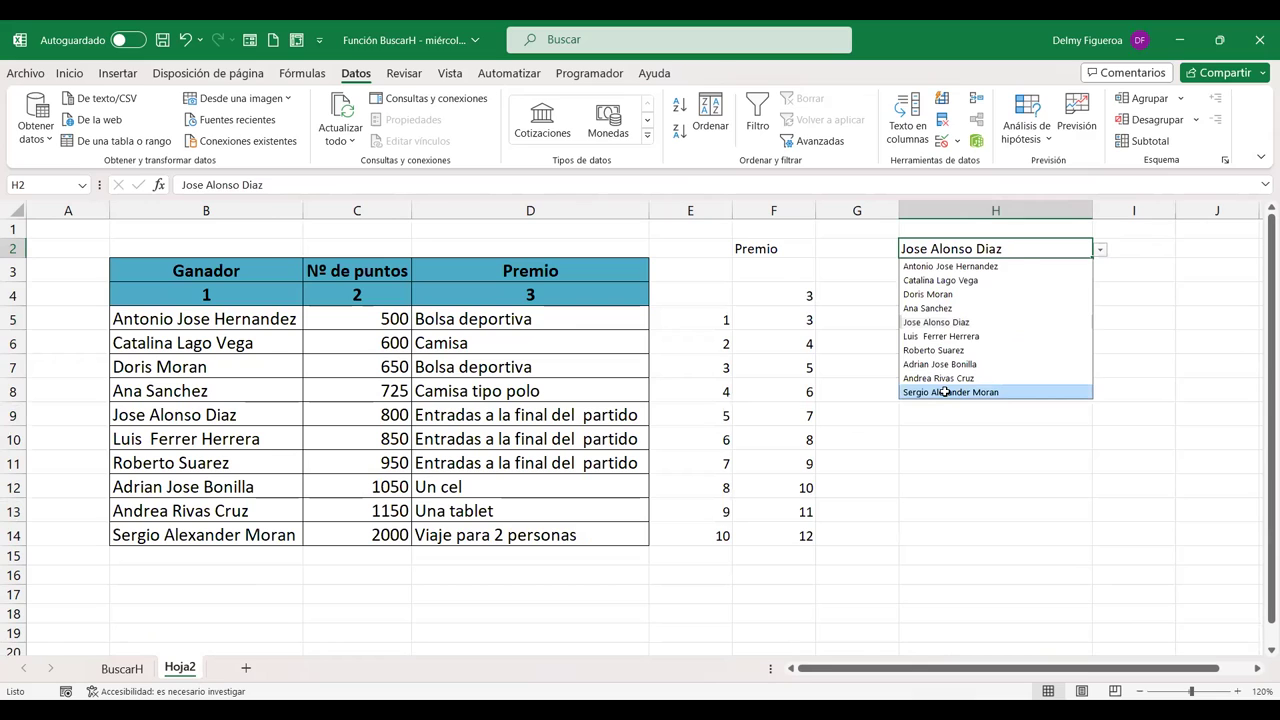
left_click(946, 393)
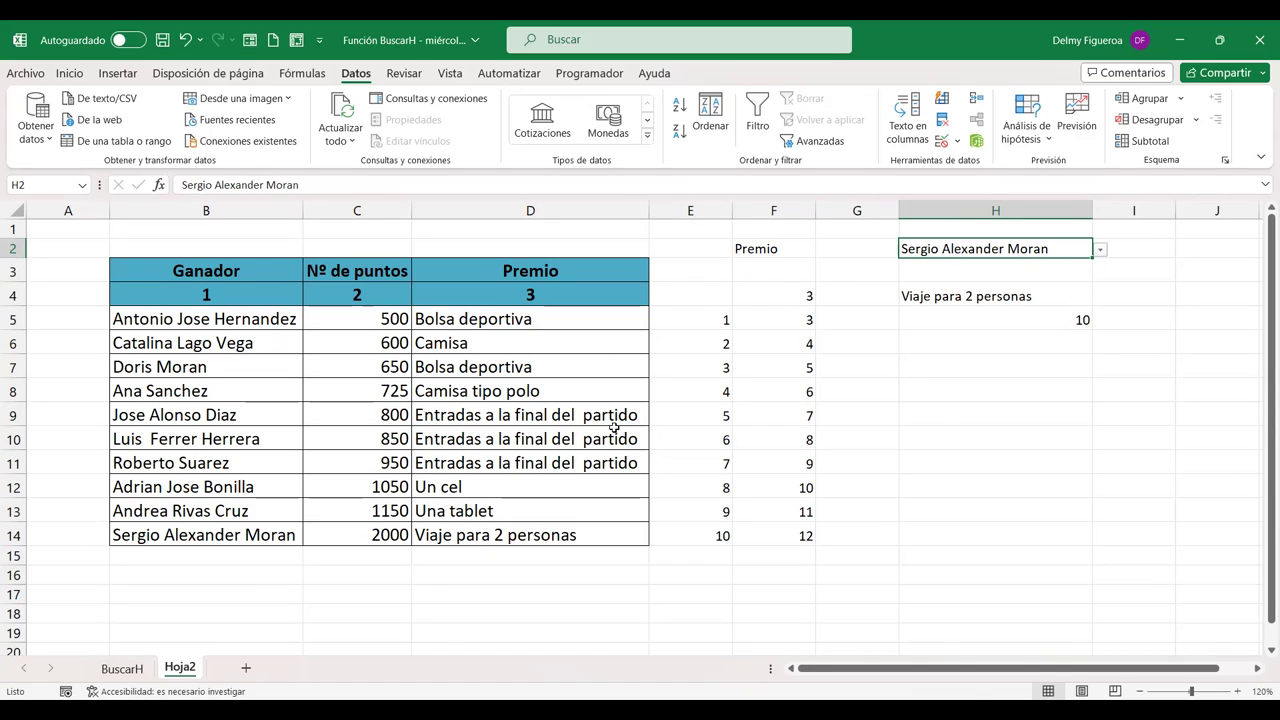
double_click(1005, 295)
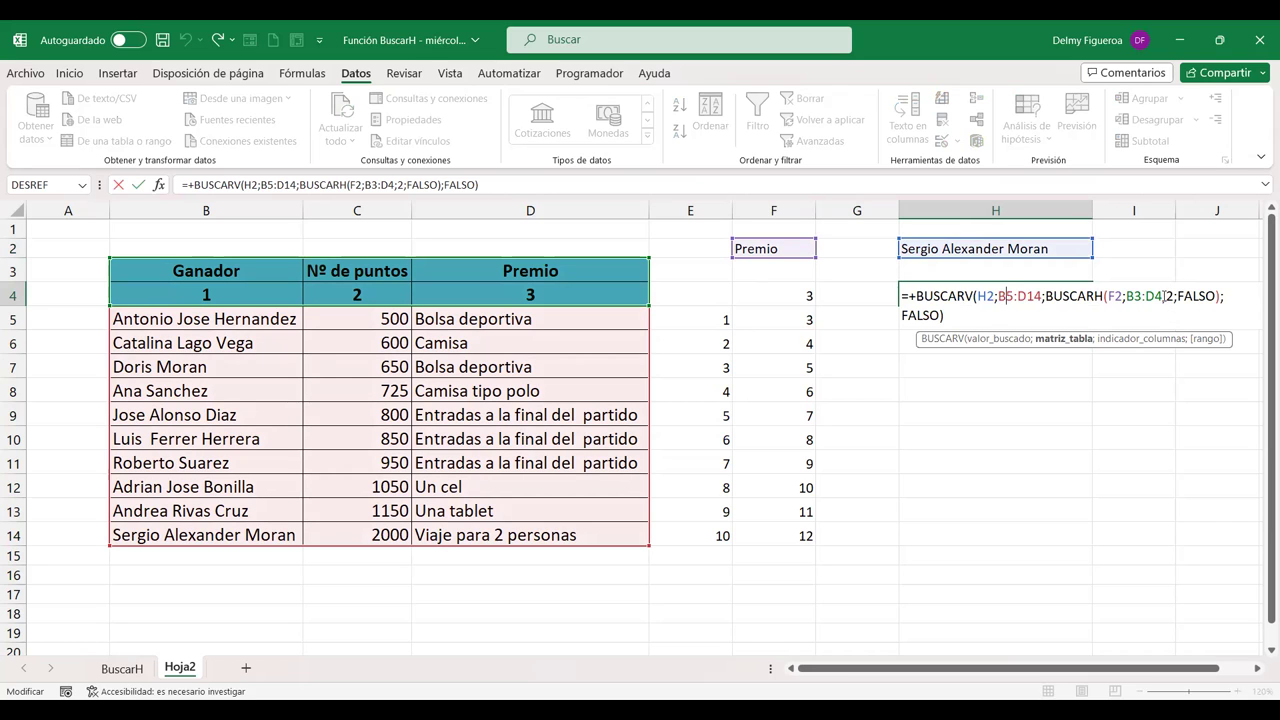
key("Return")
left_click(118, 668)
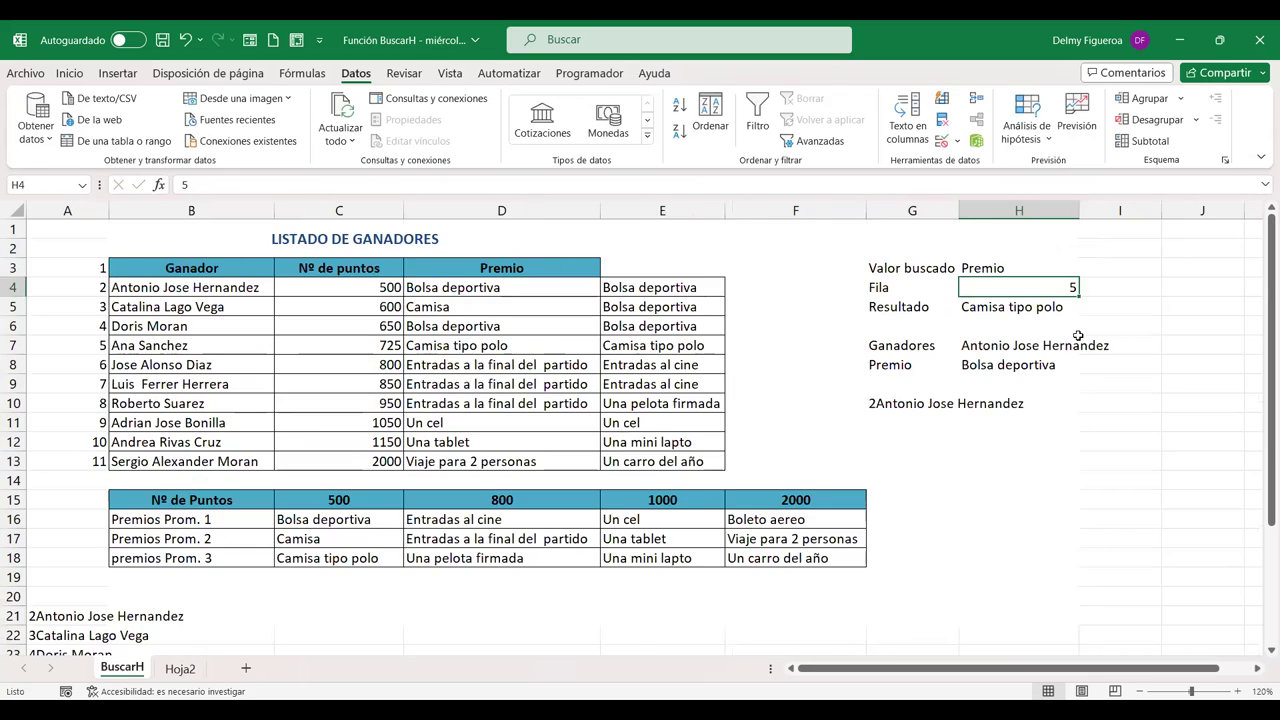
left_click(1018, 347)
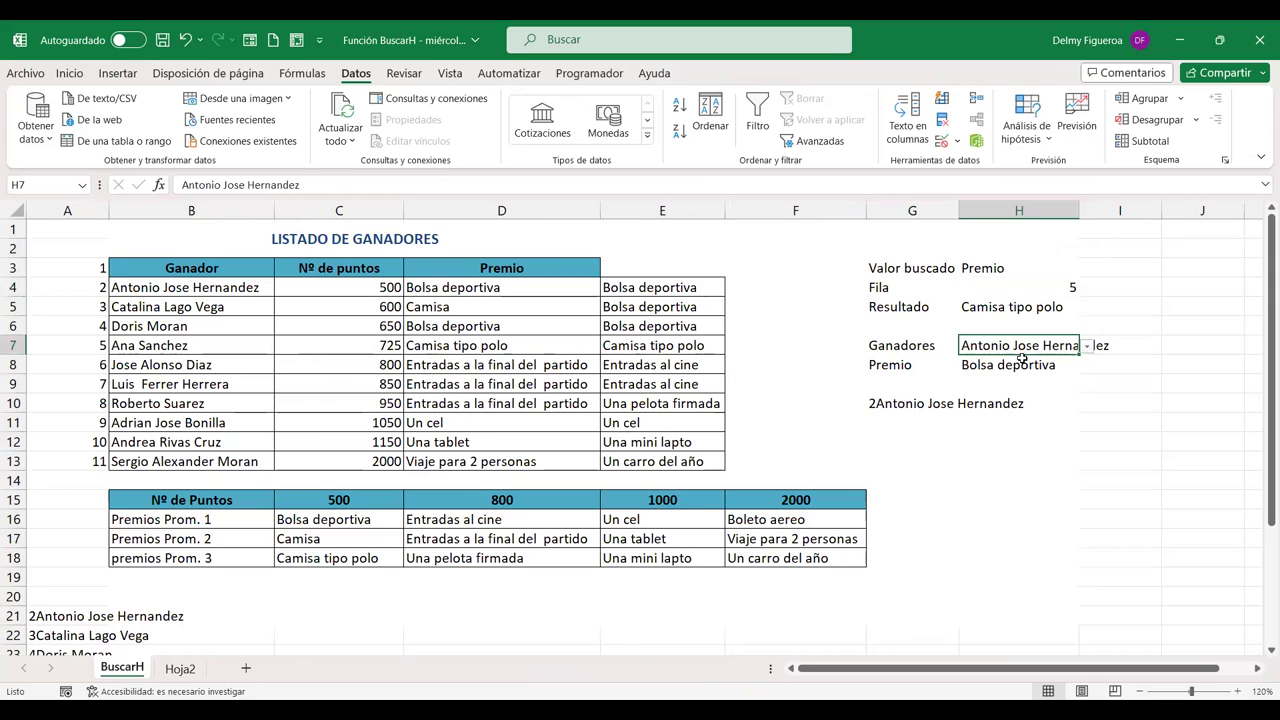
left_click(1021, 358)
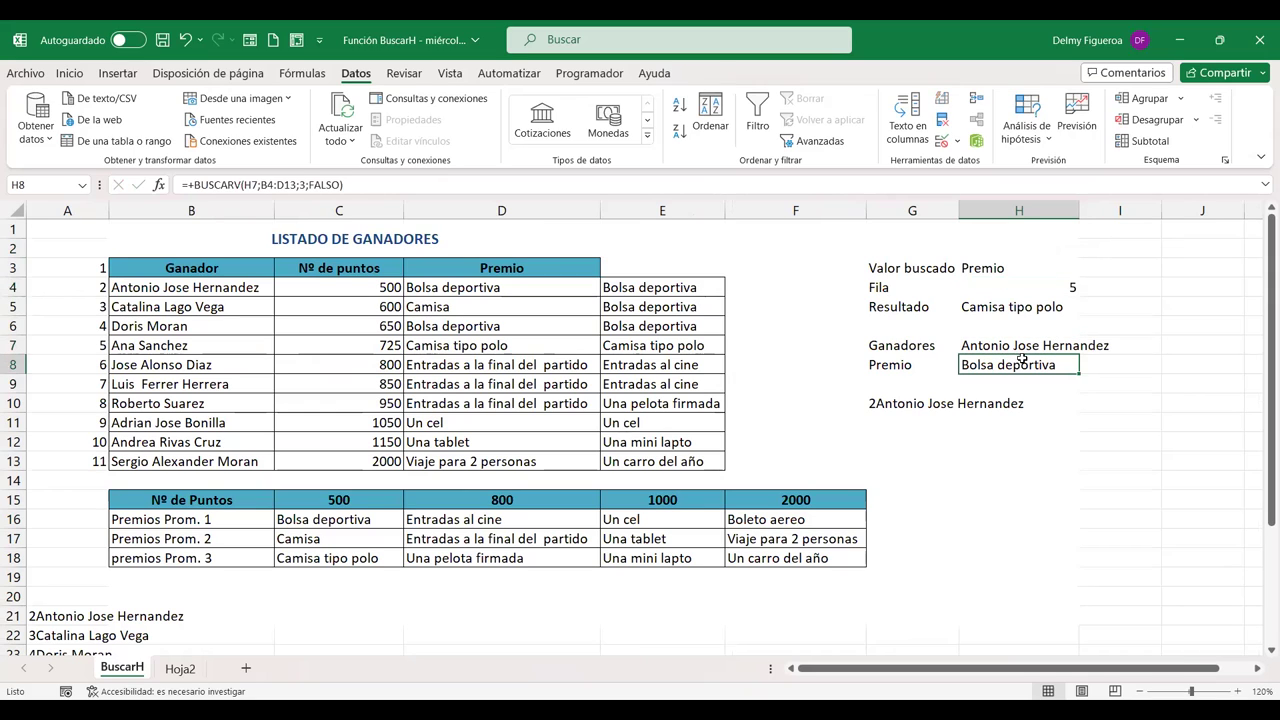
left_click(1012, 308)
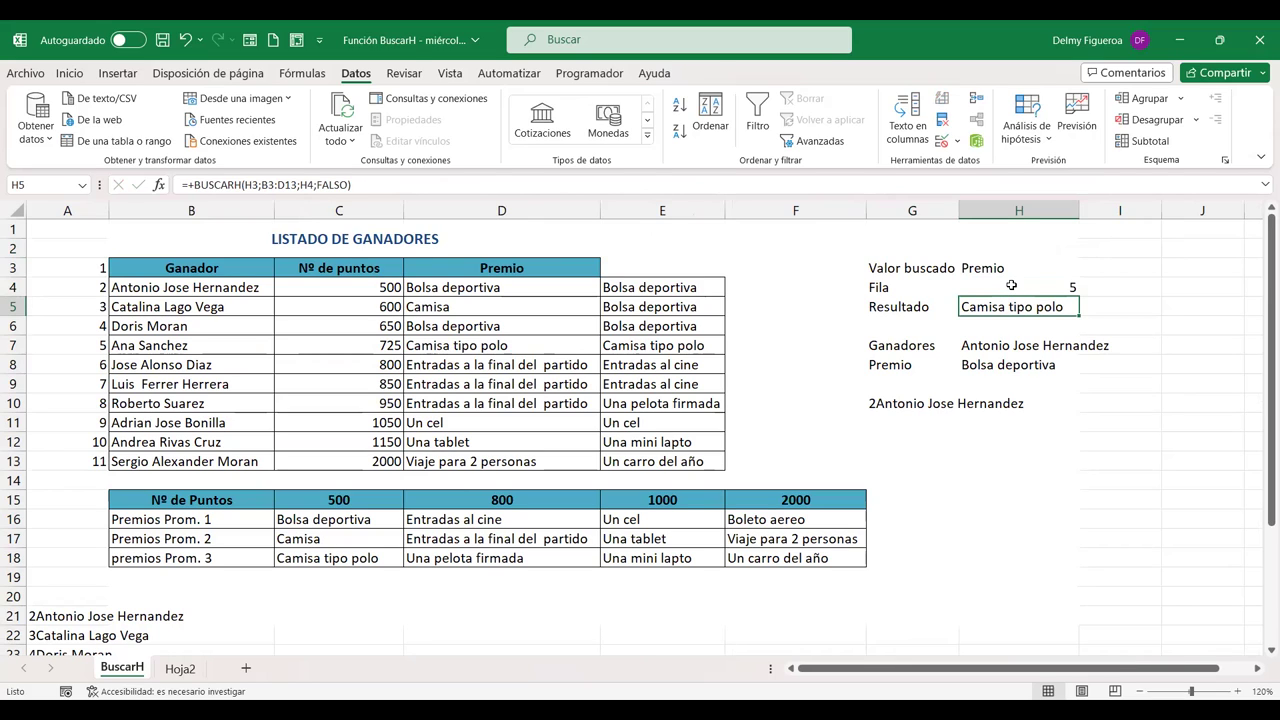
left_click(188, 668)
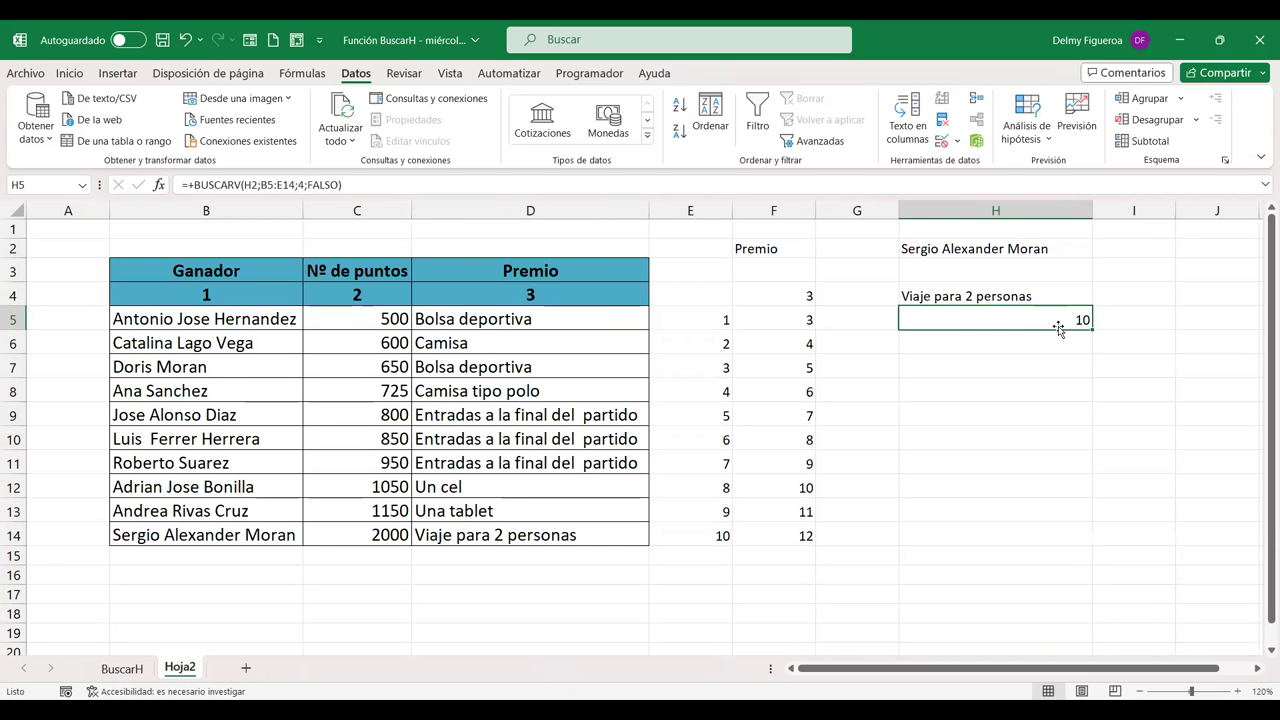
- Clear the helper numbers in column F and label G5 'Fila'
left_click_drag(800, 292, 815, 593)
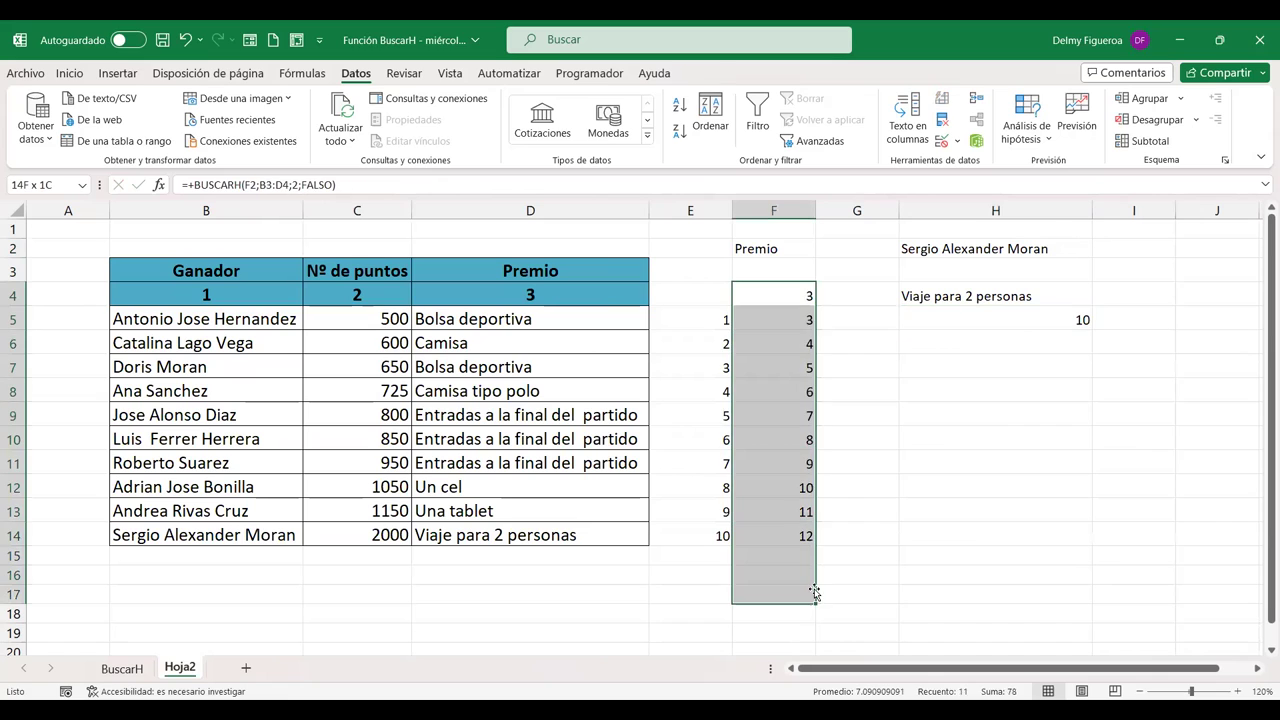
key("Delete")
left_click(977, 322)
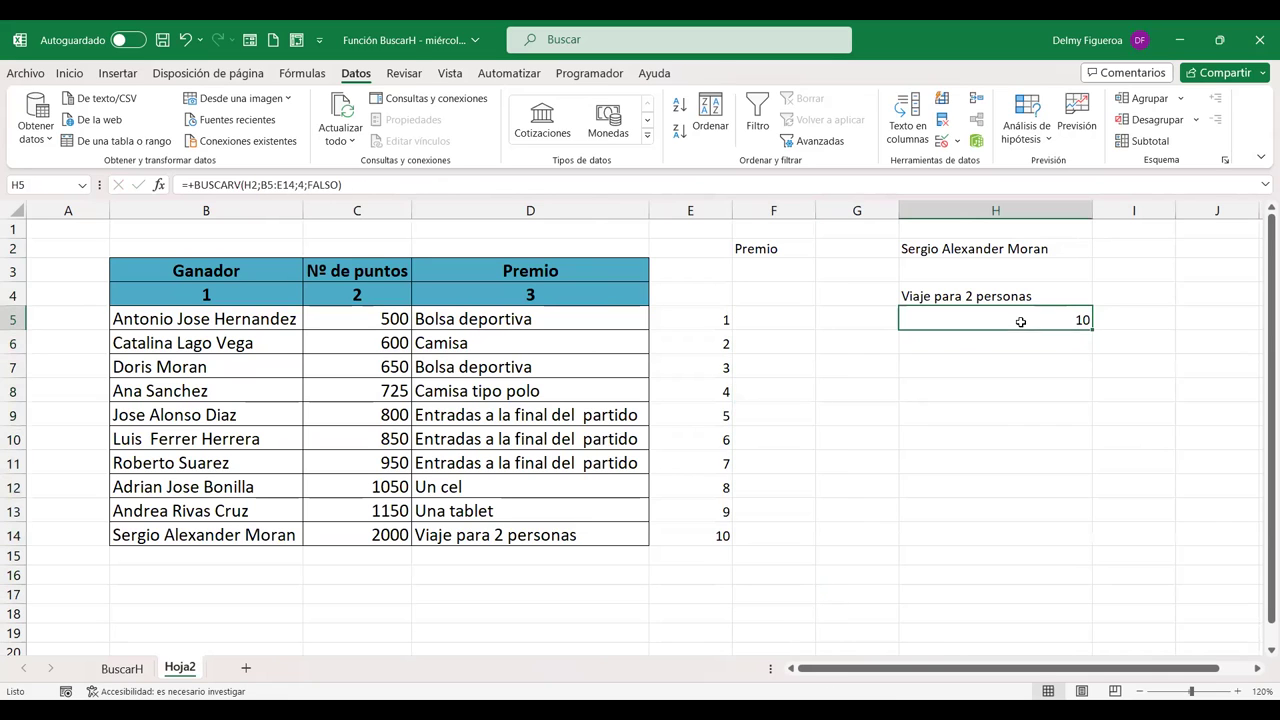
left_click(862, 318)
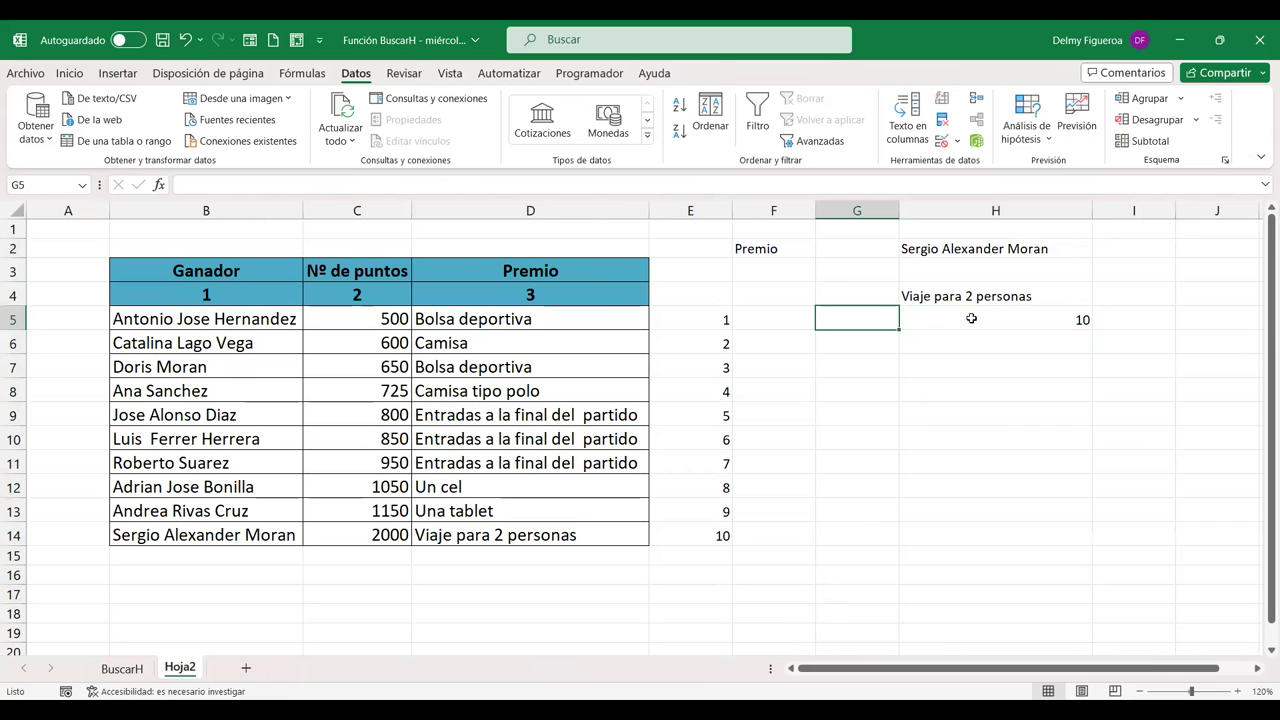
type("Fila")
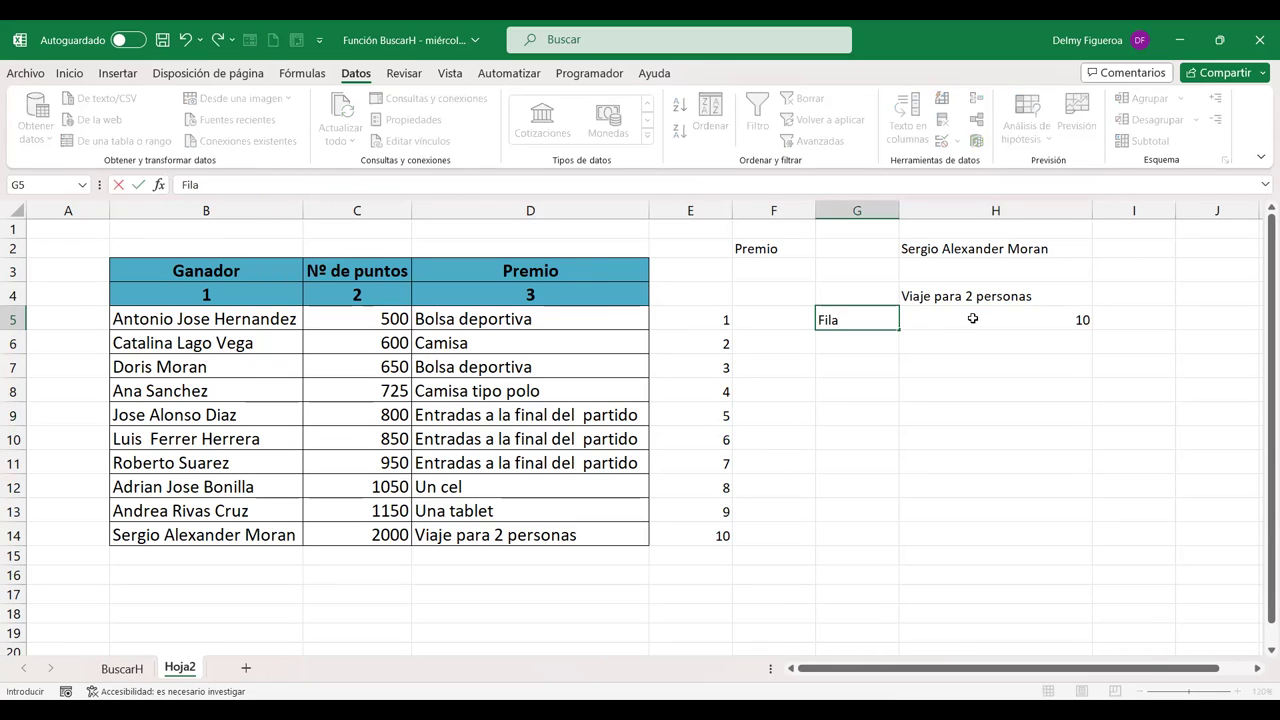
left_click(972, 318)
key("Left")
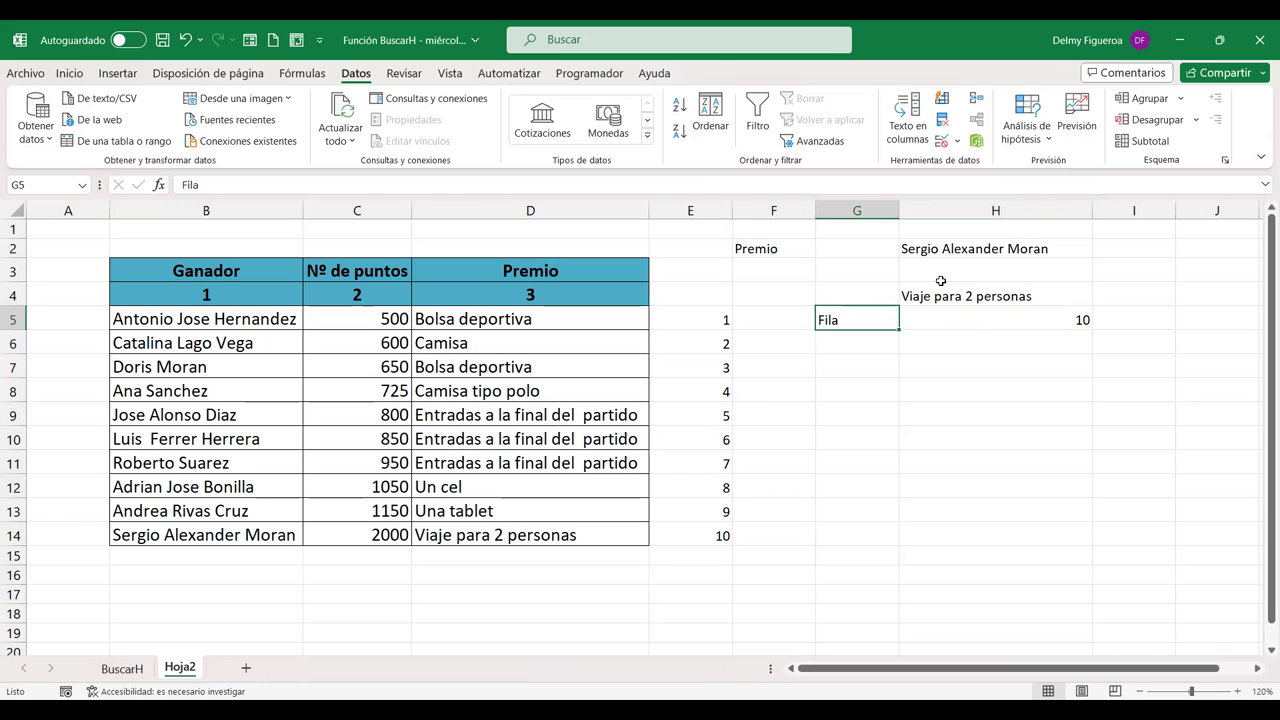
- Copy the Fila label and H5 number into G3:H3, clearing then restoring G5:H5
left_click(978, 297)
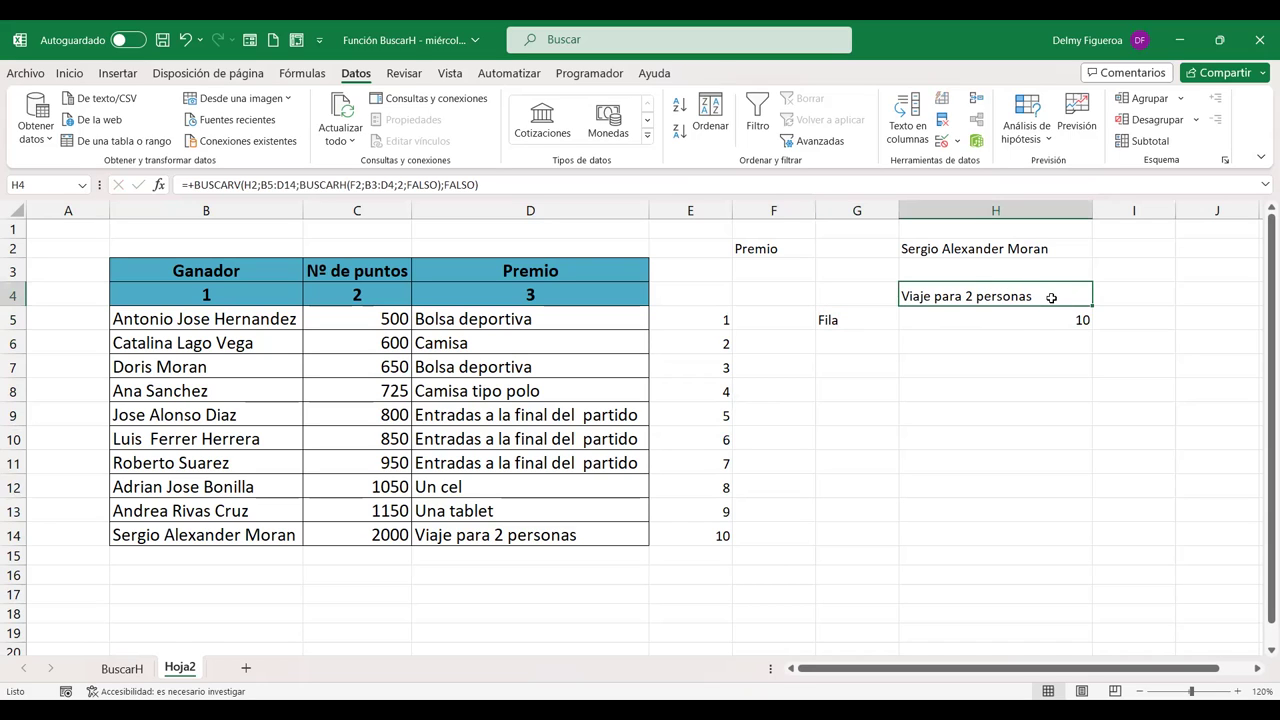
left_click(853, 320)
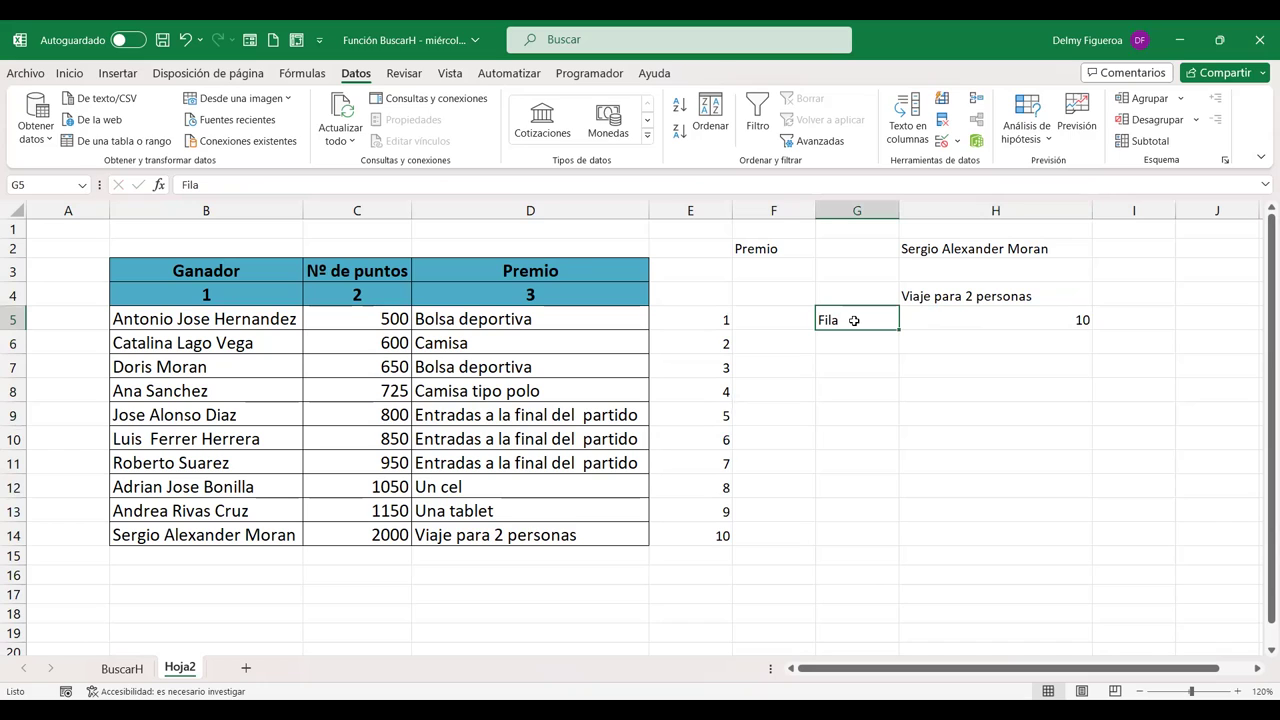
left_click(1041, 324, "ctrl")
key("ctrl+c")
left_click(830, 271)
key("ctrl+v")
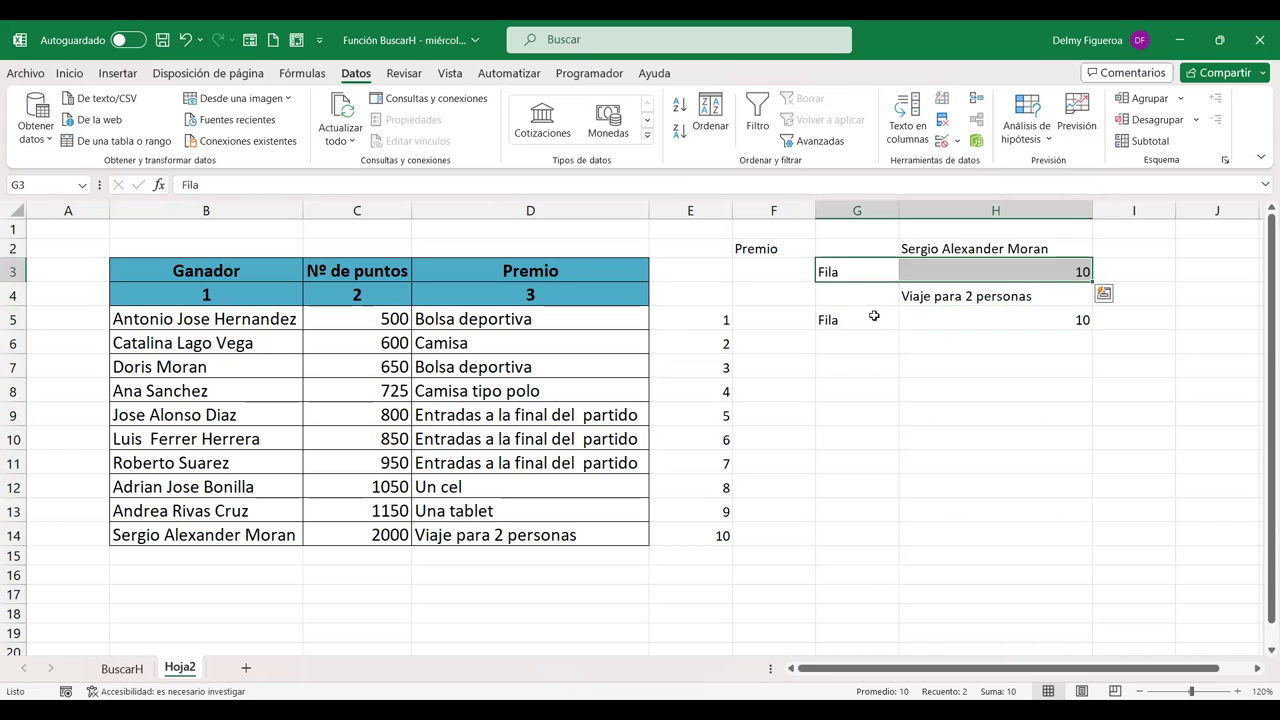
left_click_drag(873, 317, 1011, 328)
key("Delete")
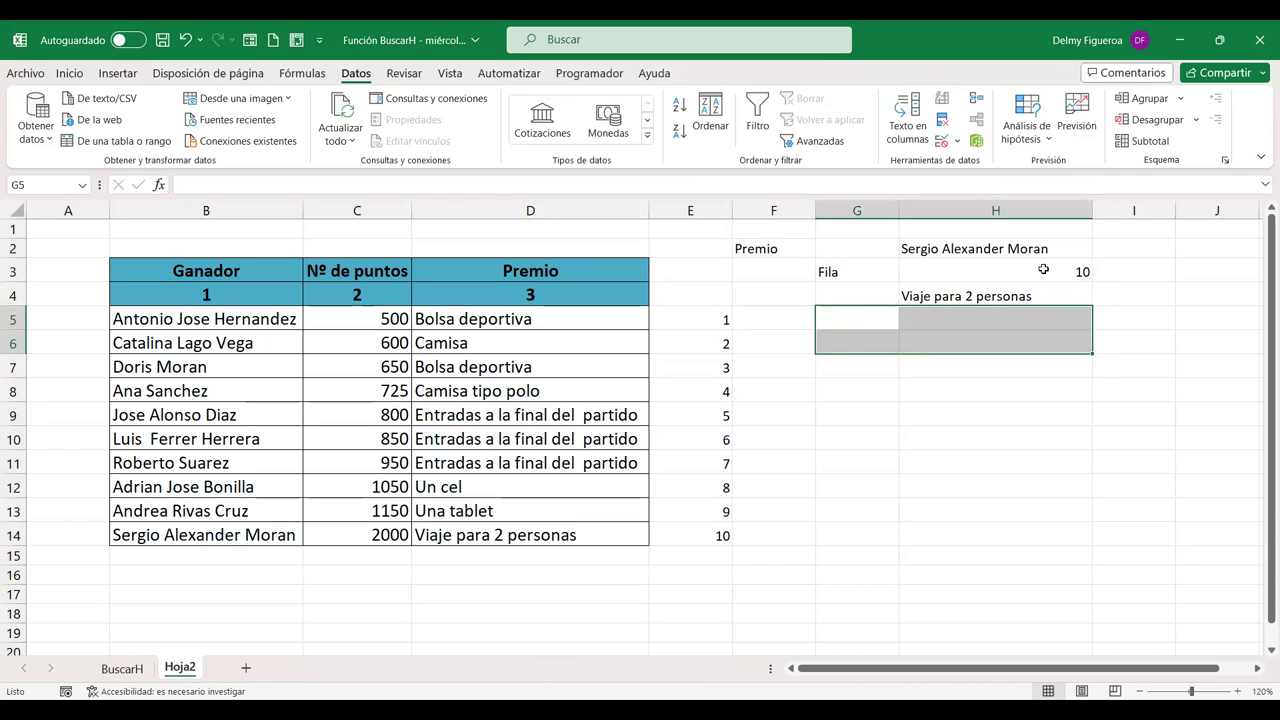
double_click(1045, 270)
key("Escape")
left_click(1004, 334)
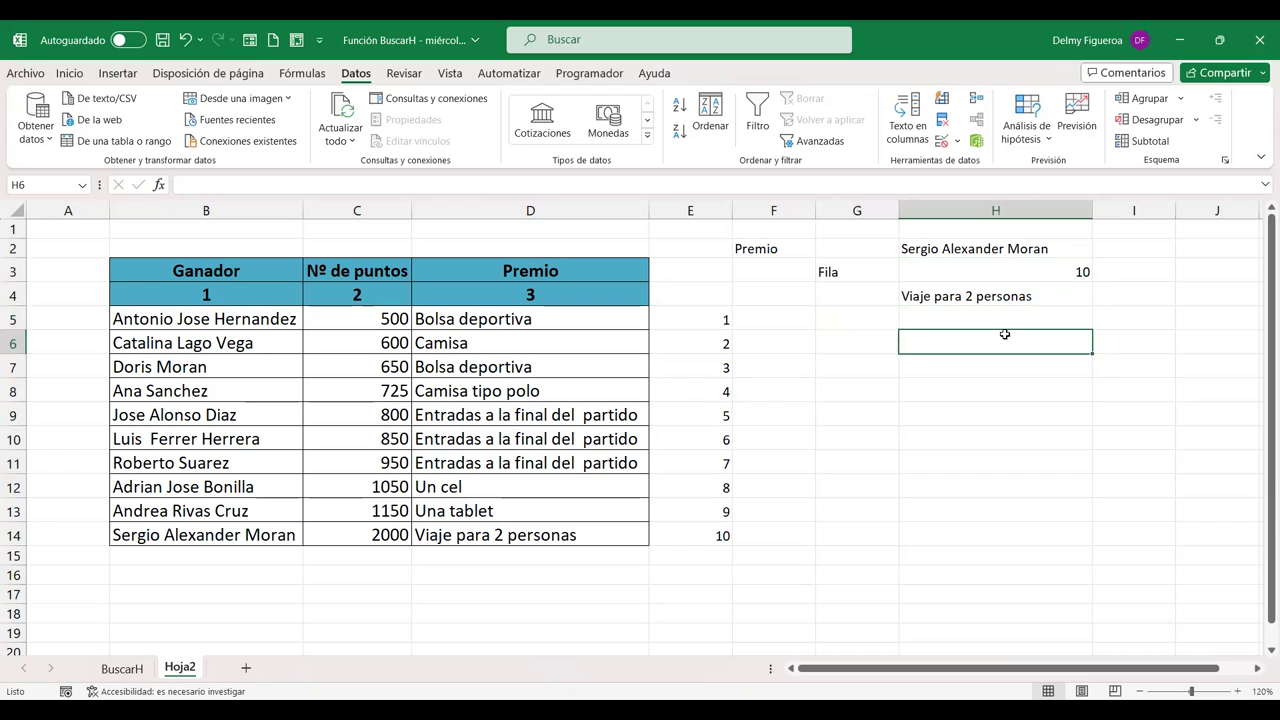
key("ctrl+z")
- Paste H5's BUSCARV formula into H3, returning 10, and clear the old G5:H5 pair
left_click(1004, 320)
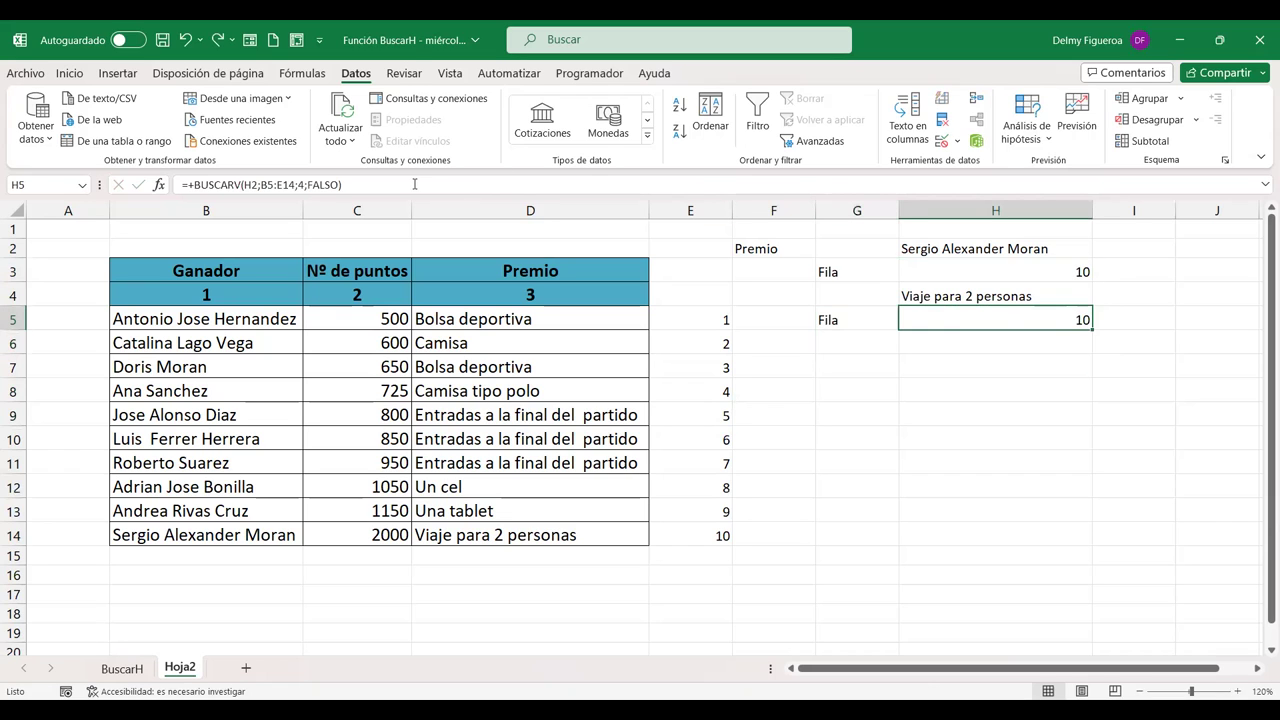
left_click_drag(414, 184, 101, 174)
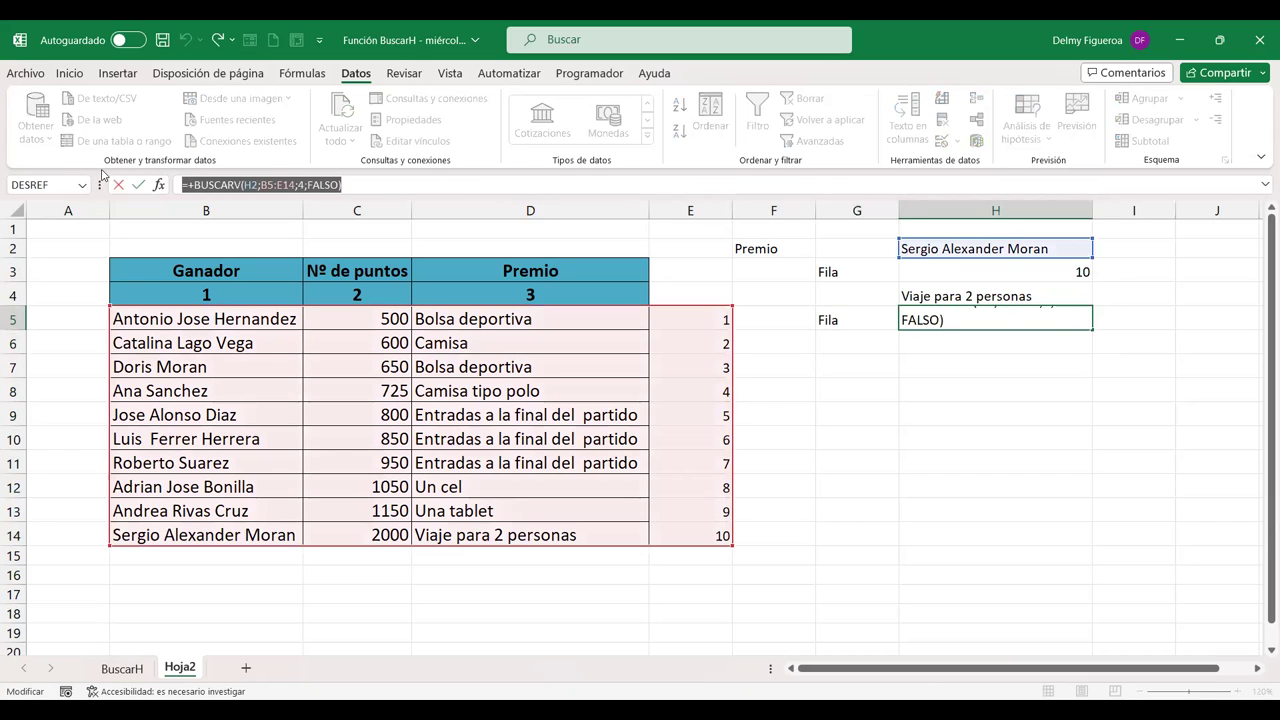
key("Return")
left_click(1053, 271)
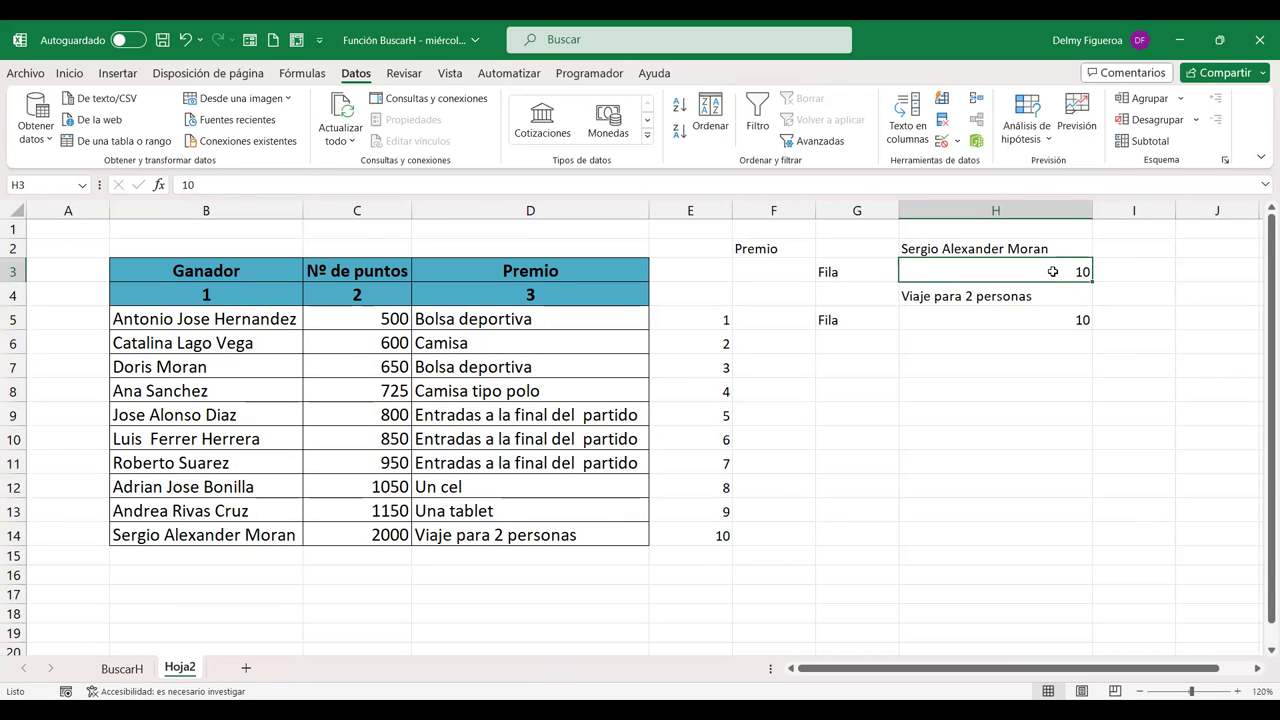
key("ctrl+v")
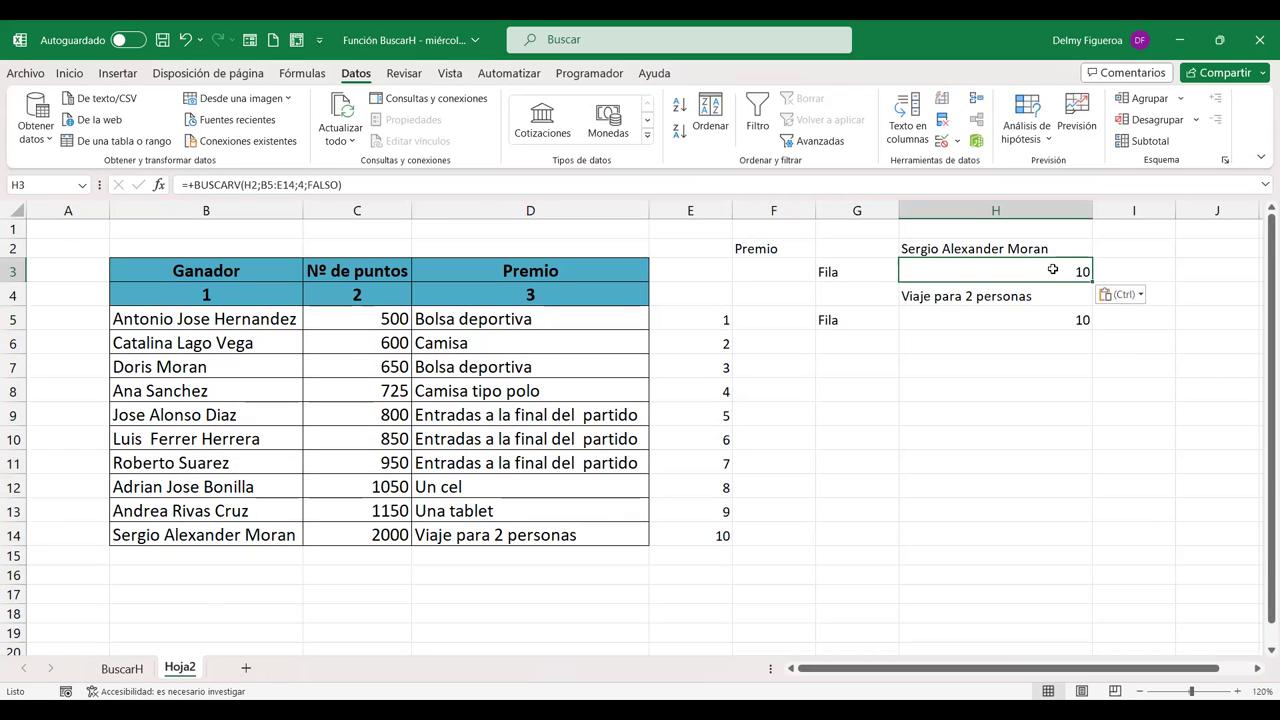
double_click(1053, 271)
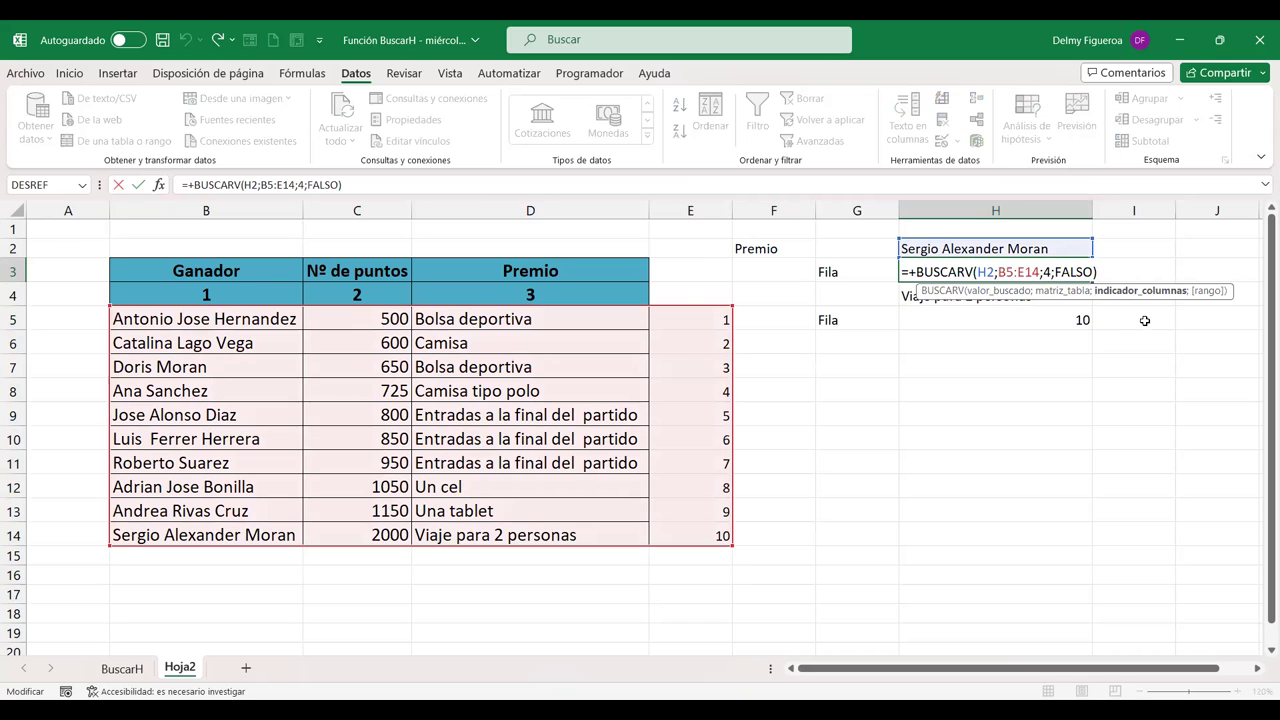
key("Return")
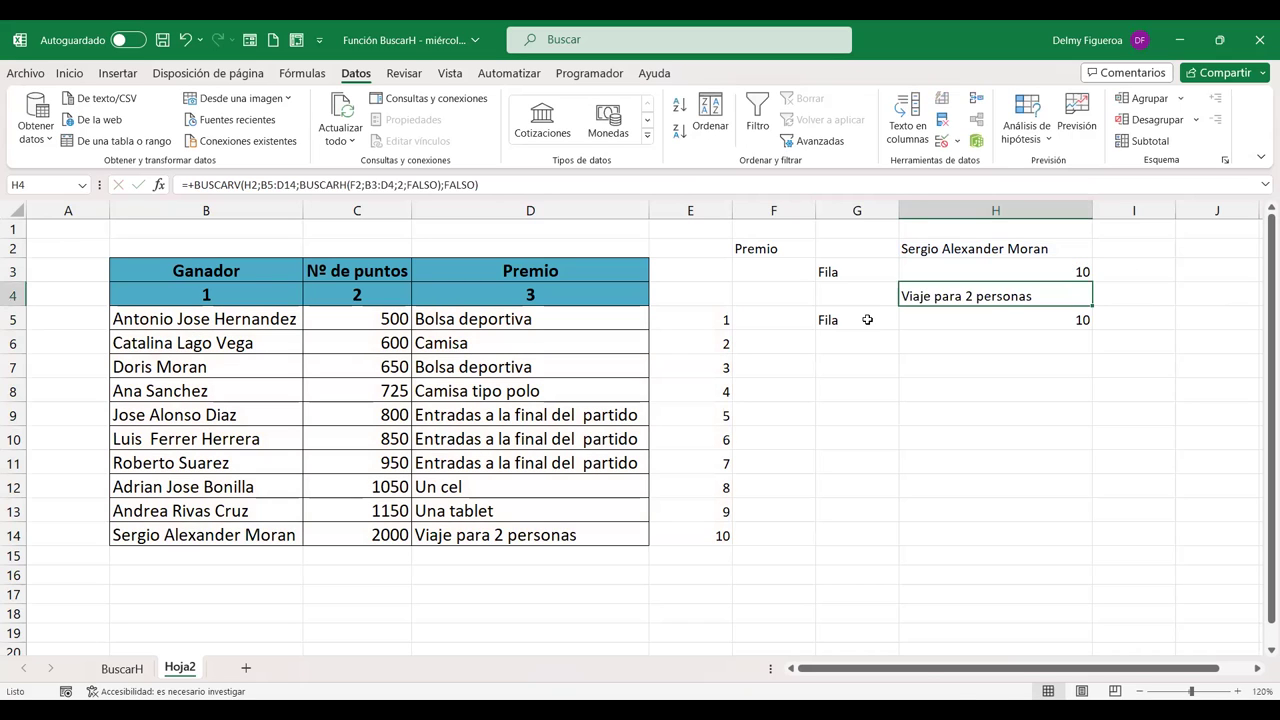
left_click_drag(866, 320, 1046, 320)
key("Delete")
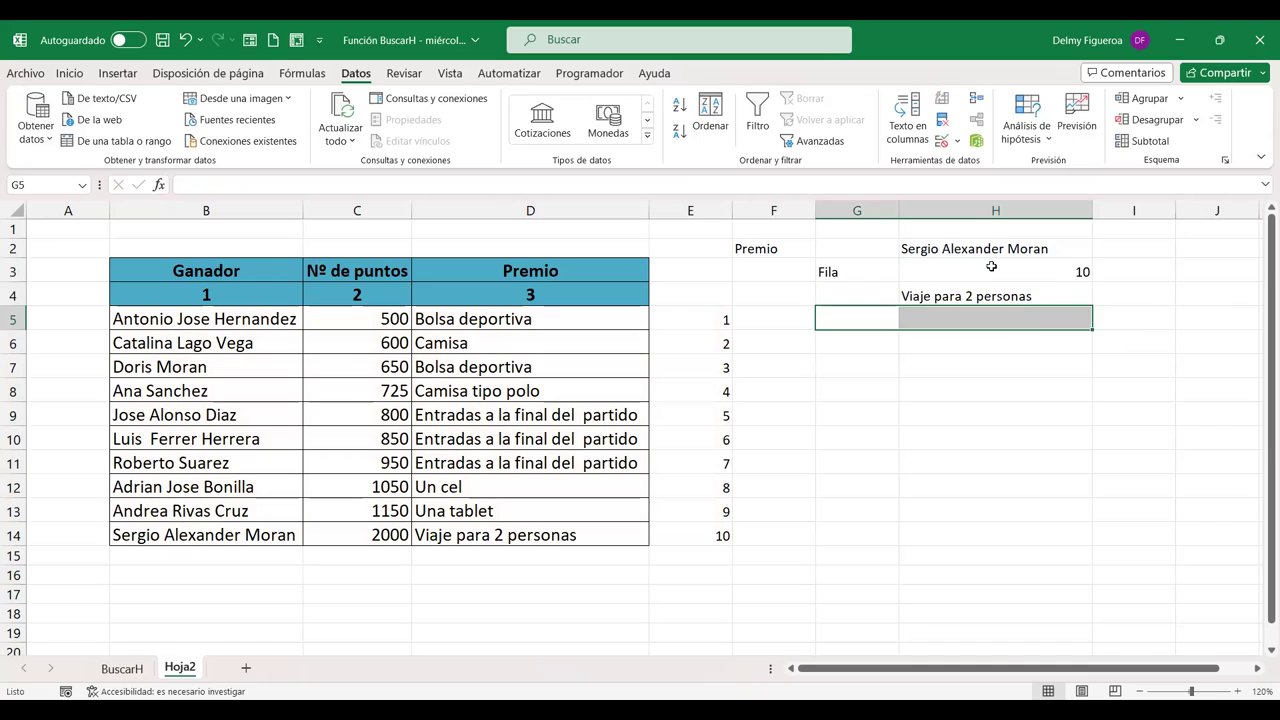
left_click(993, 266)
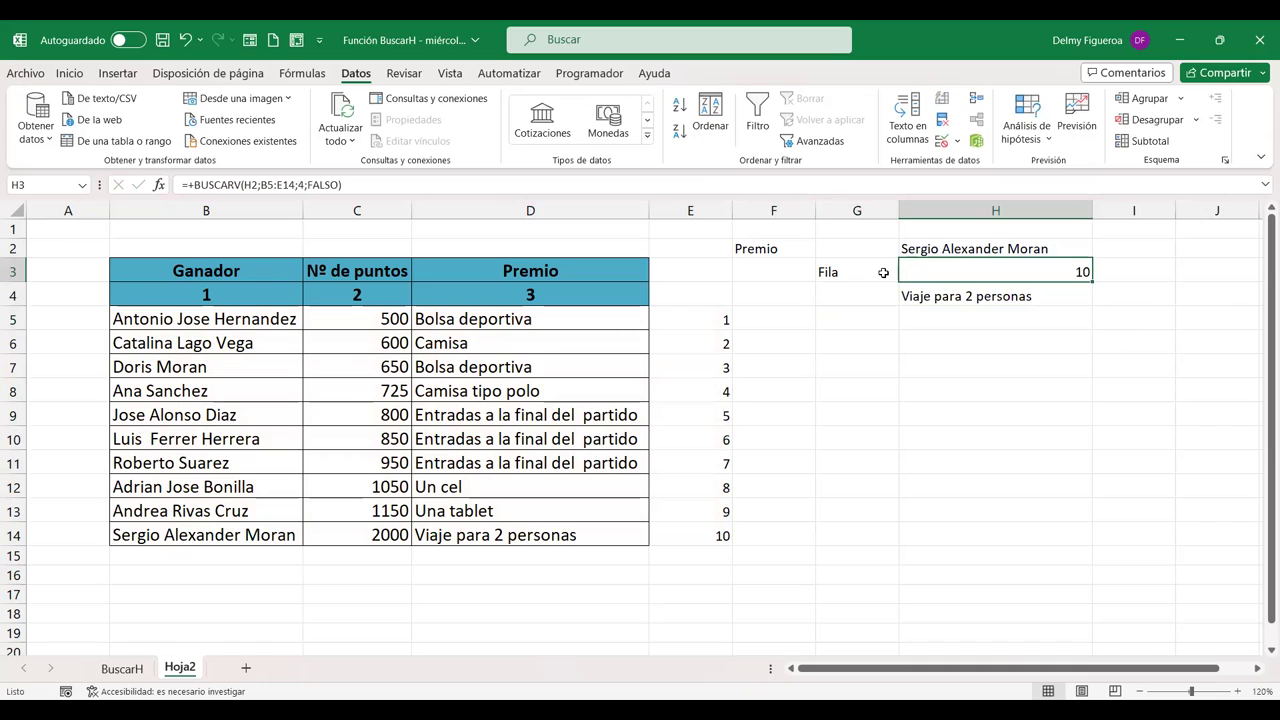
left_click(926, 343)
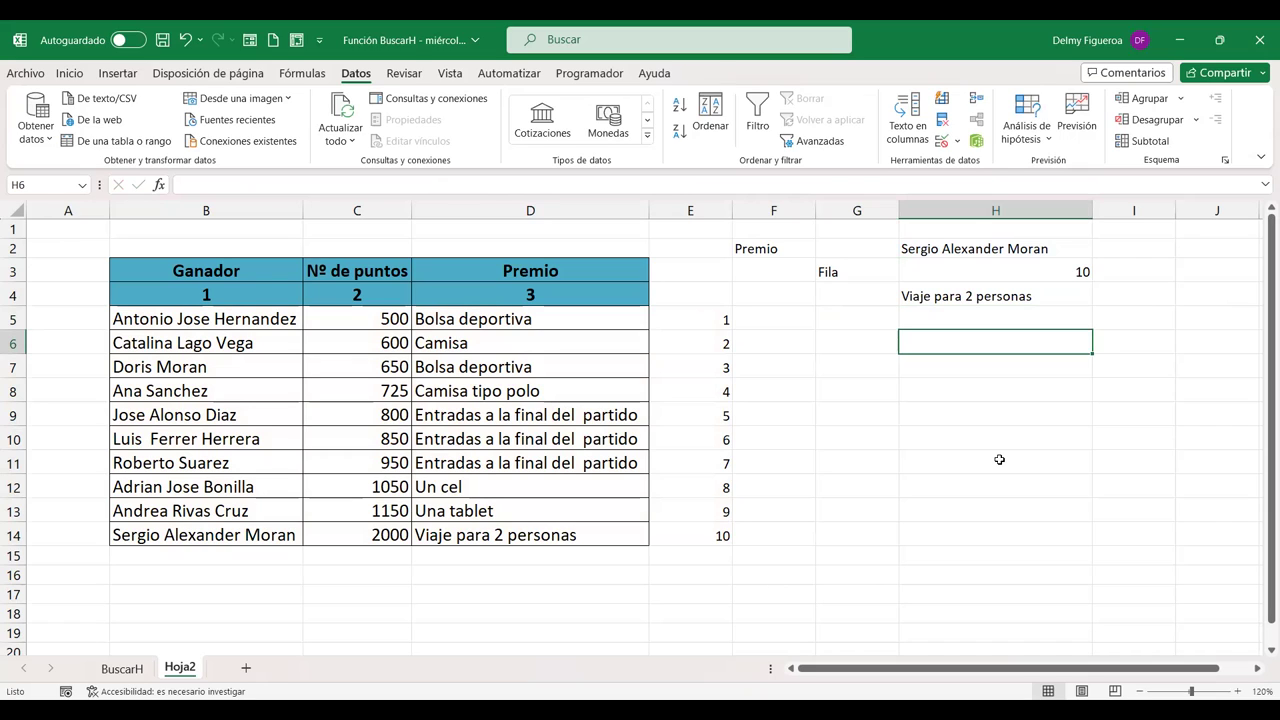
- Build =+BUSCARH(B5;B5:E14;H3;FALSO) in H6 to return the winner's name from row 10
type("+b")
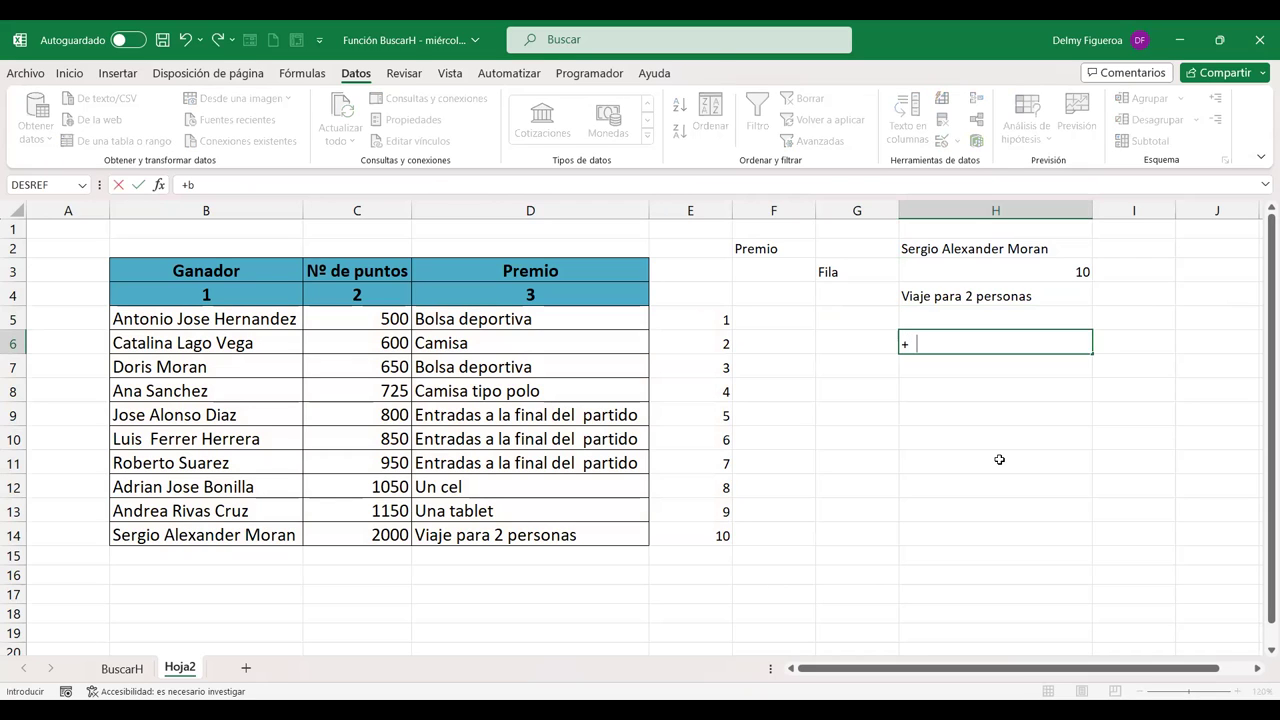
type("us")
double_click(958, 377)
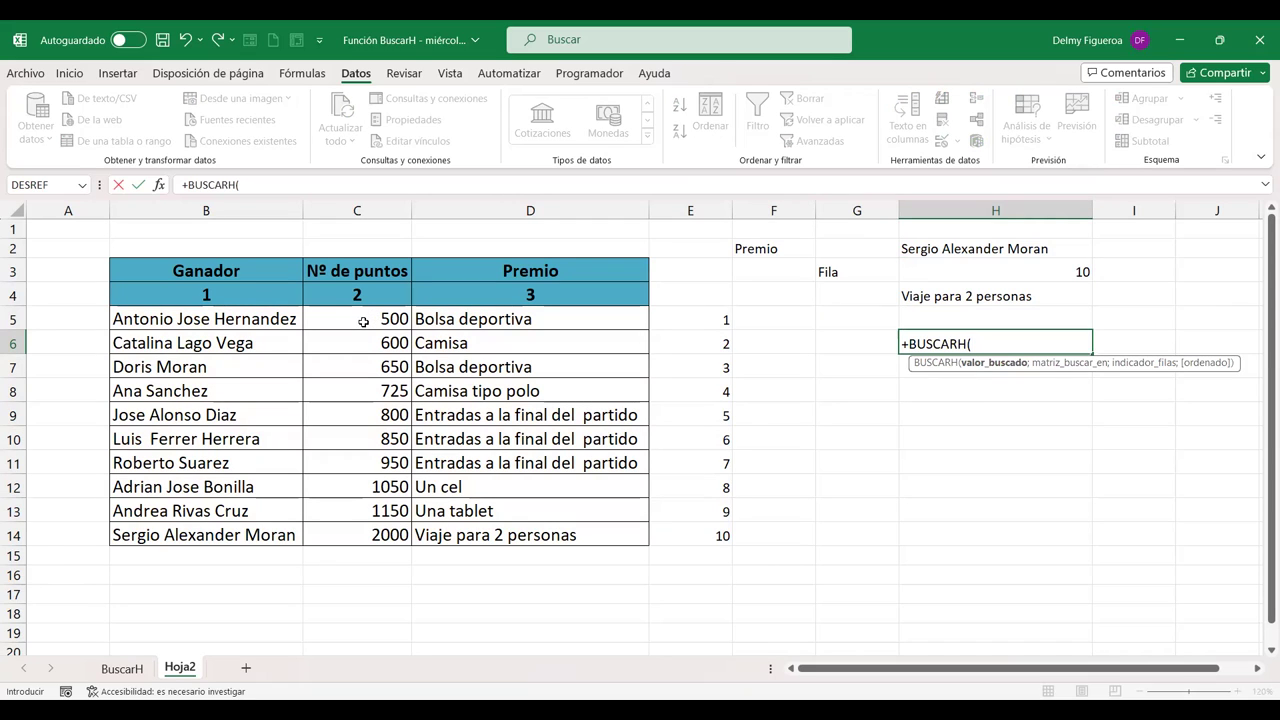
left_click(238, 314)
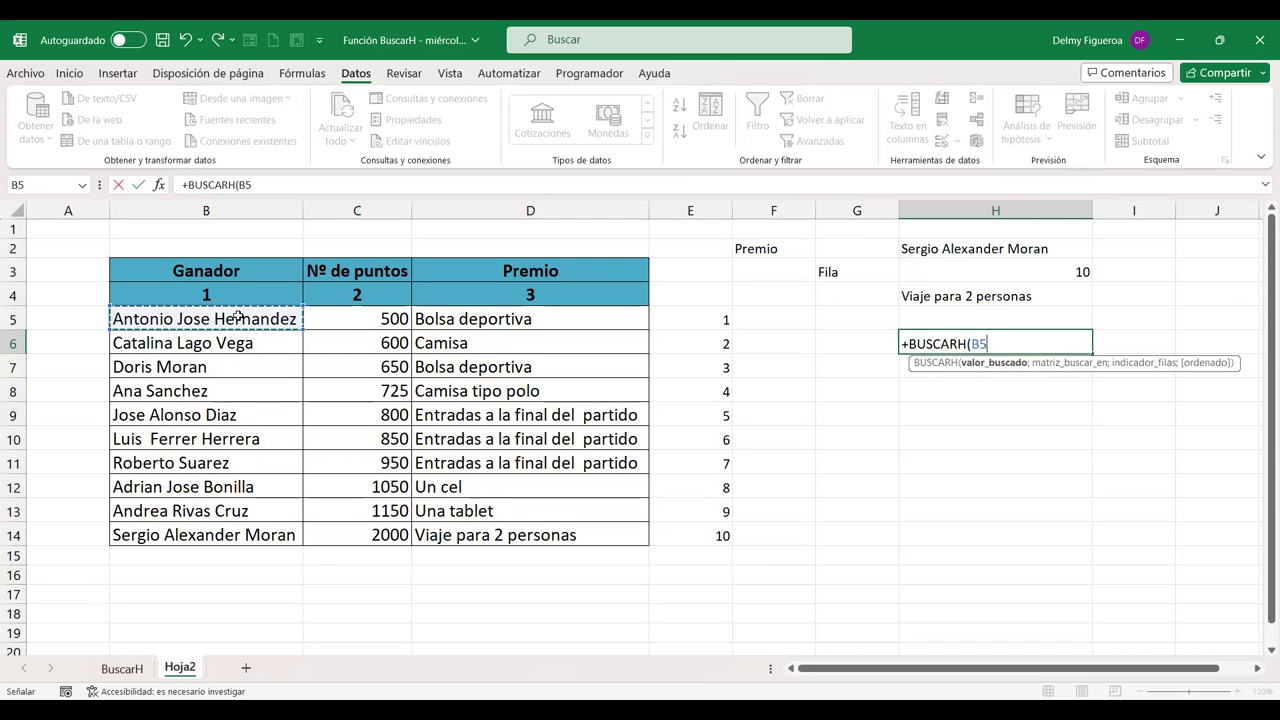
type(";")
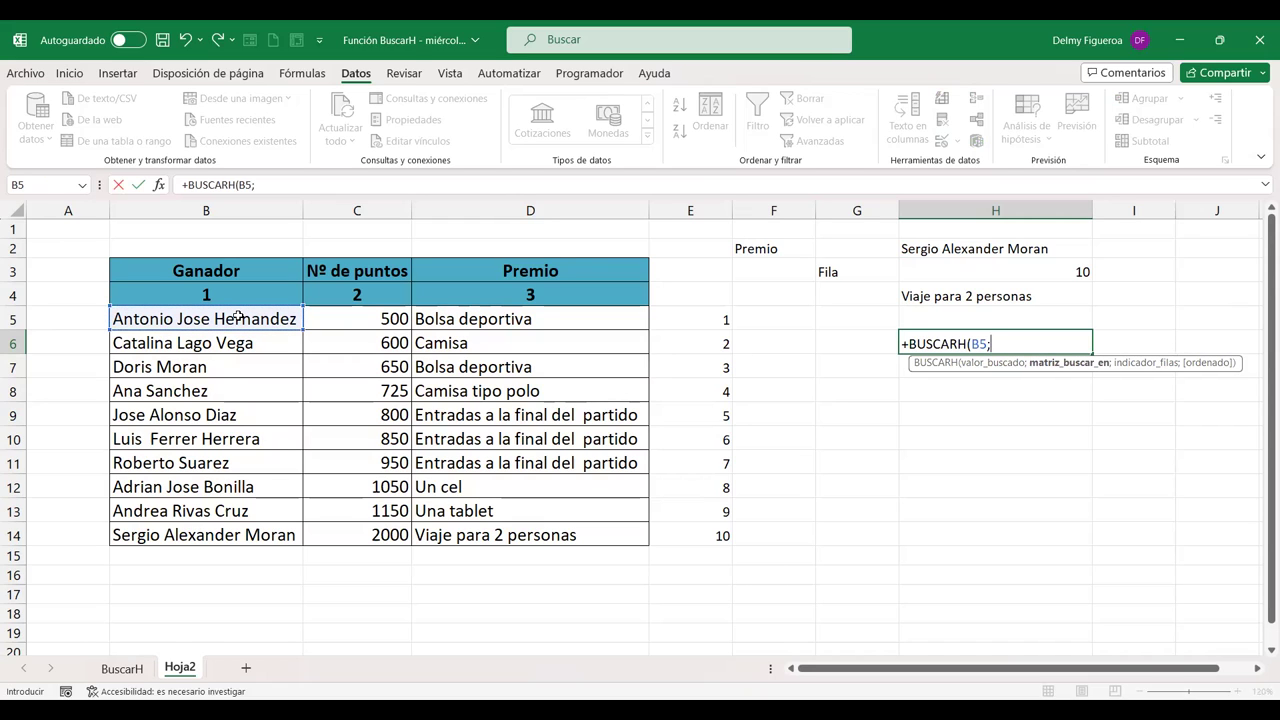
left_click(238, 316)
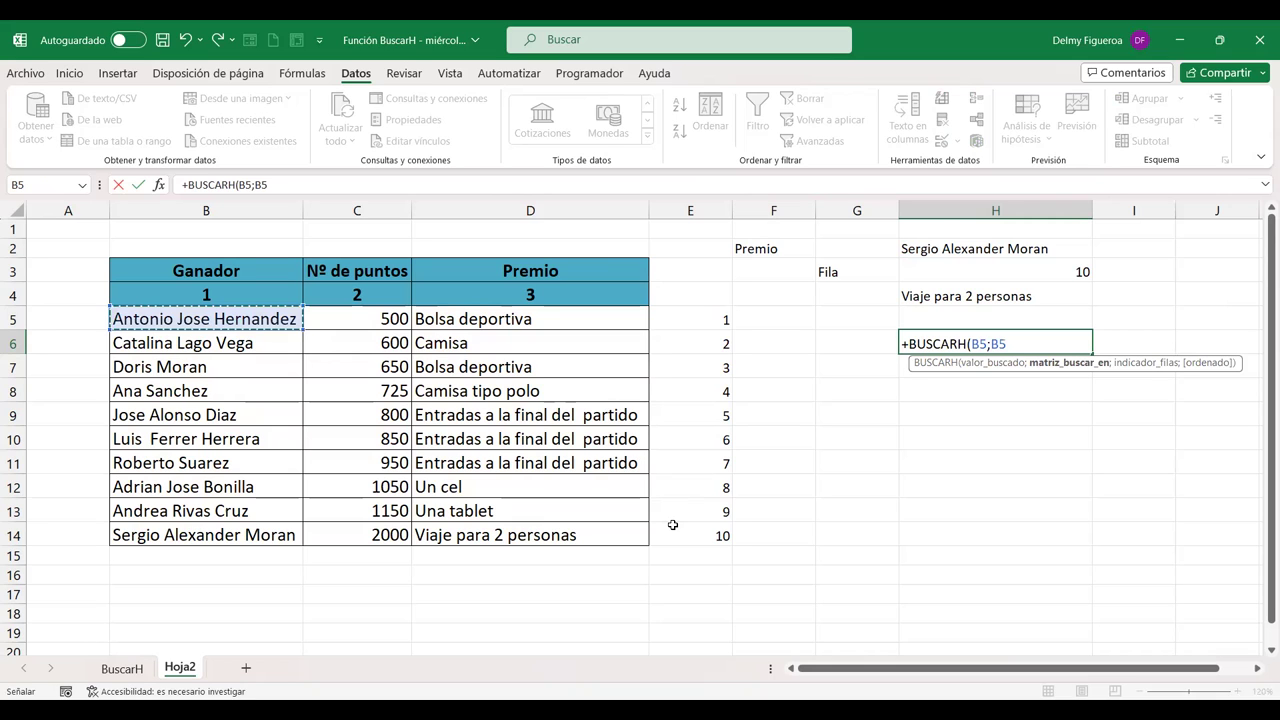
key("ctrl+shift+Down")
key("ctrl+shift+Right")
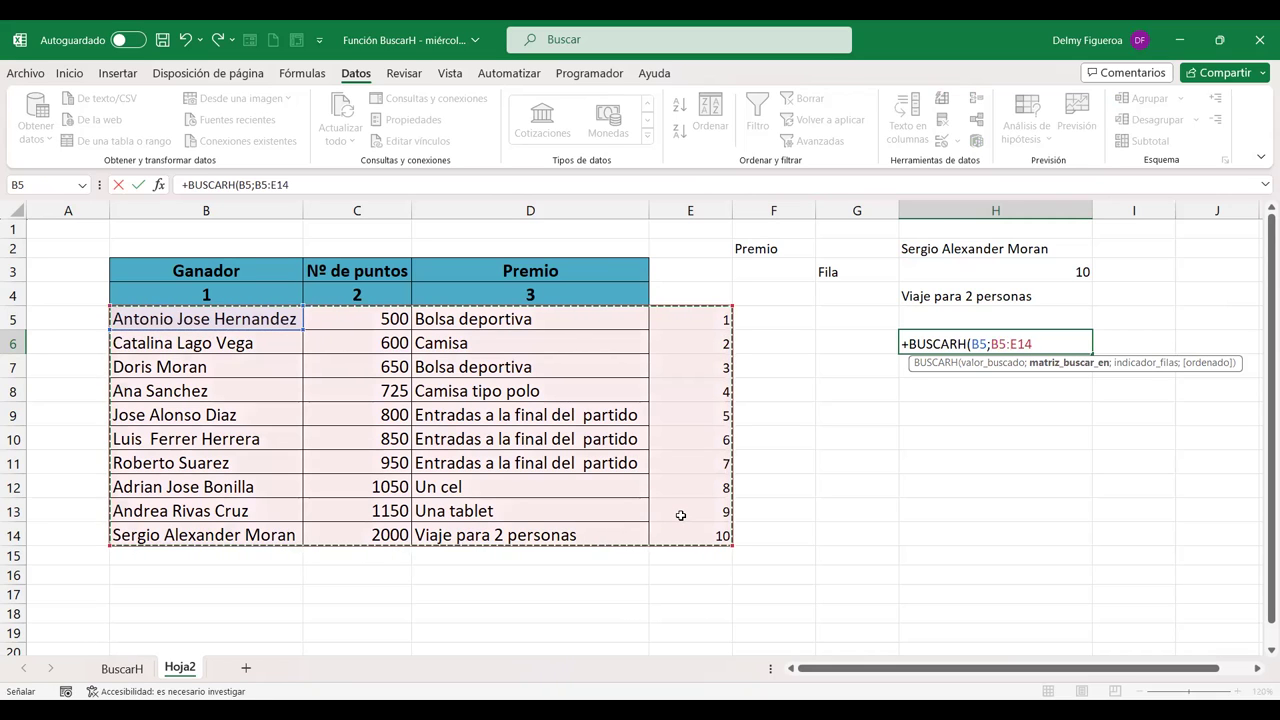
type(";")
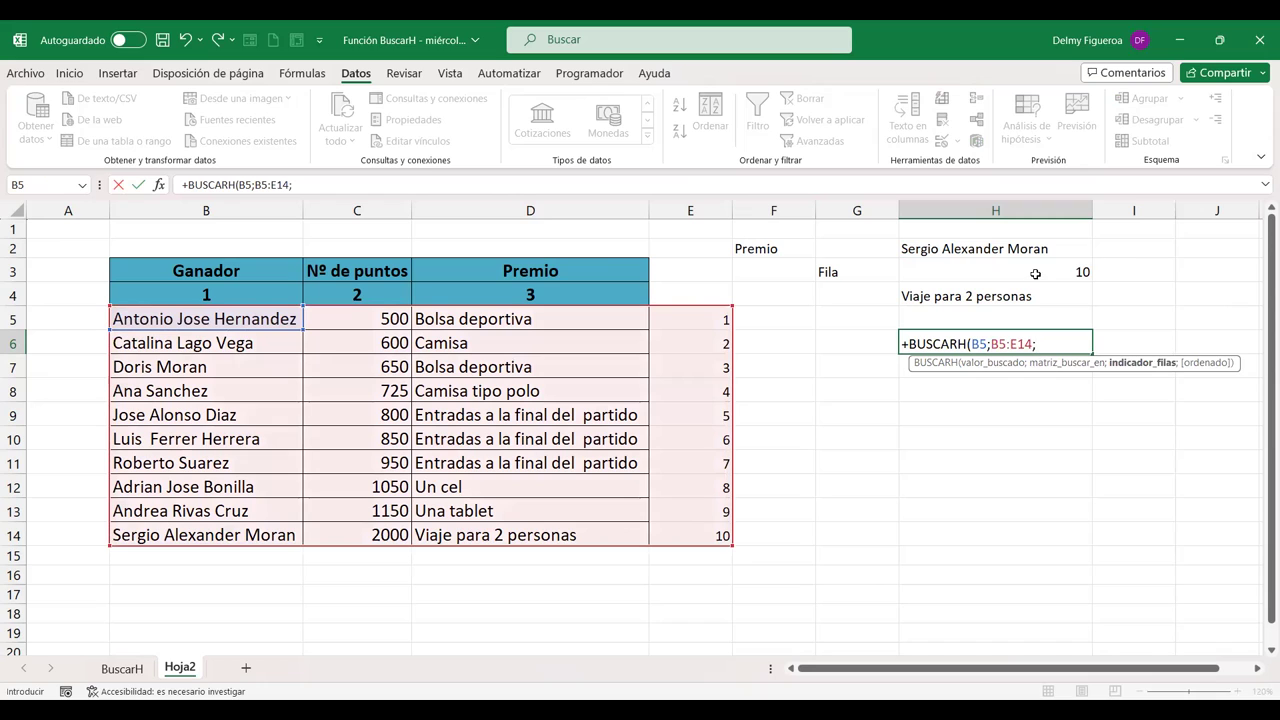
left_click(1031, 268)
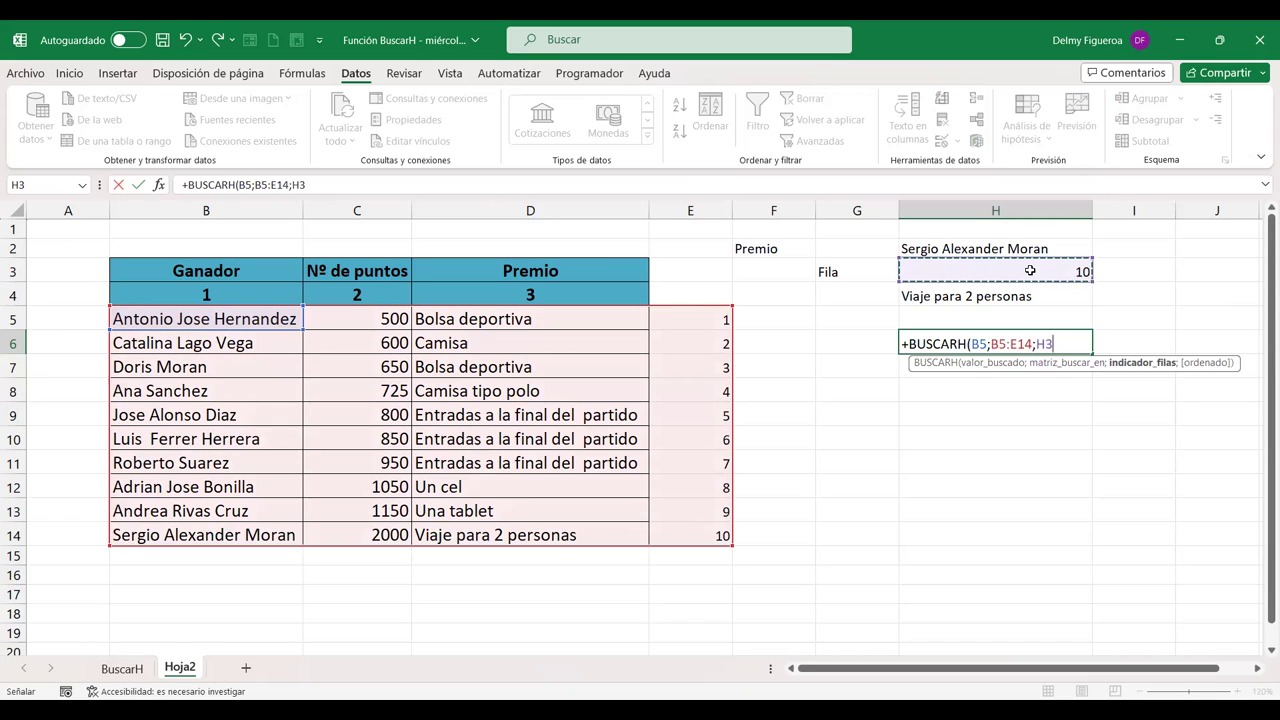
type(";")
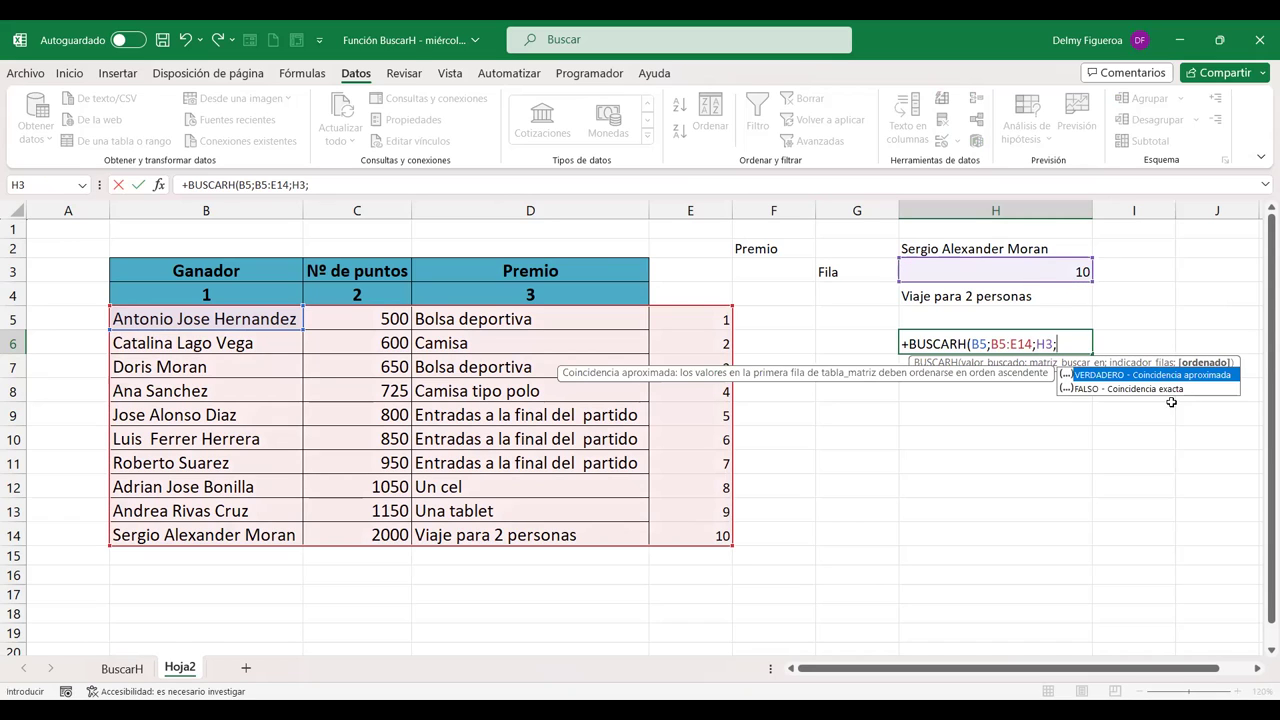
double_click(1174, 387)
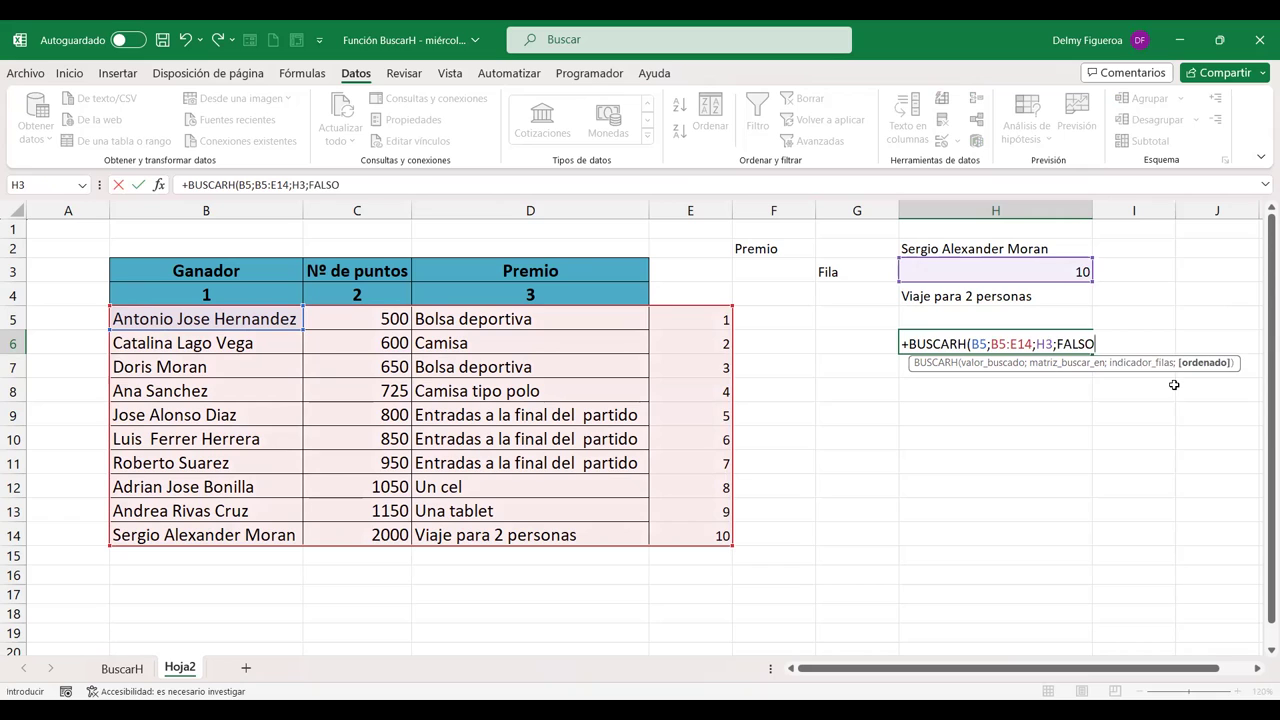
key("Return")
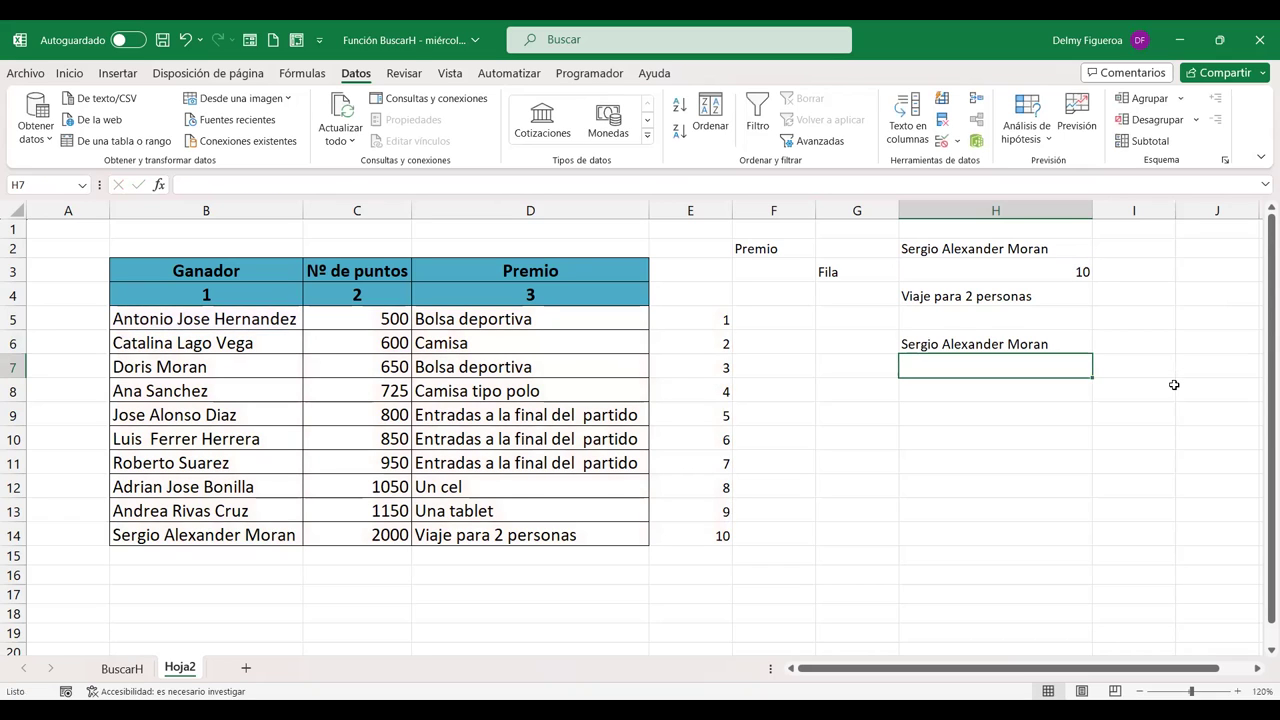
key("Up")
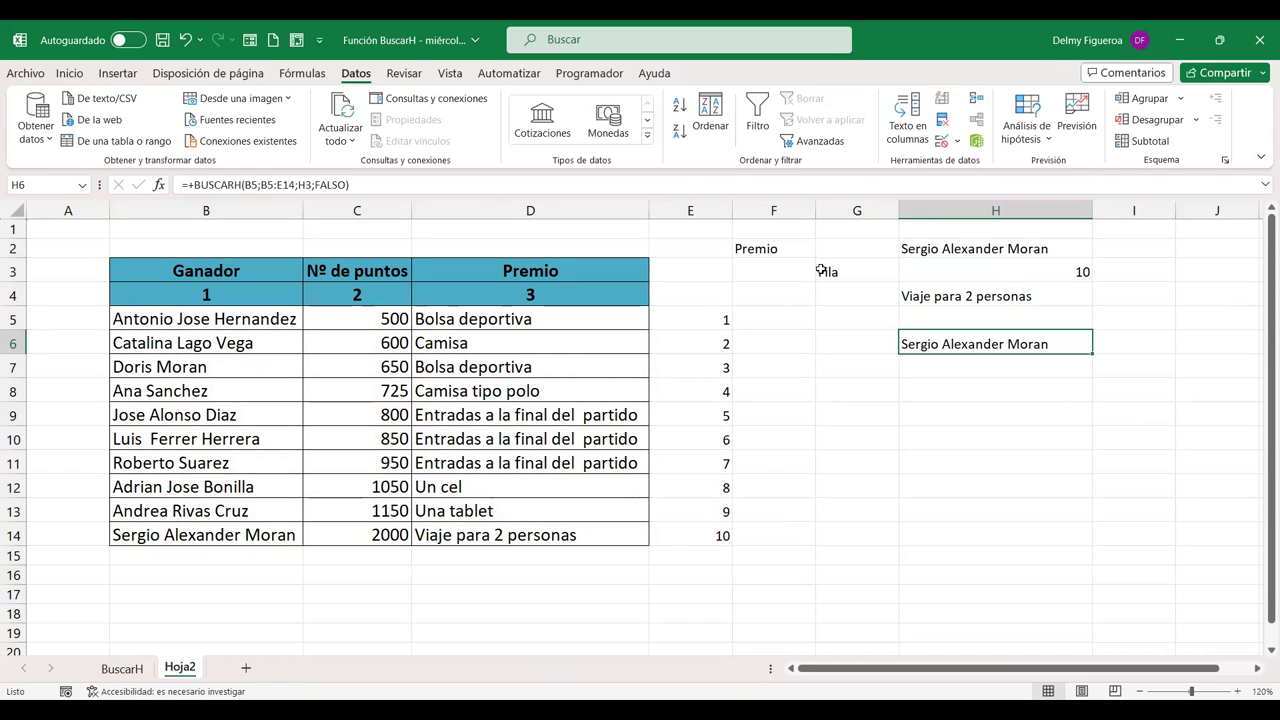
- Delete and retype B5 as the lookup value in H6's BUSCARH formula
left_click(798, 250)
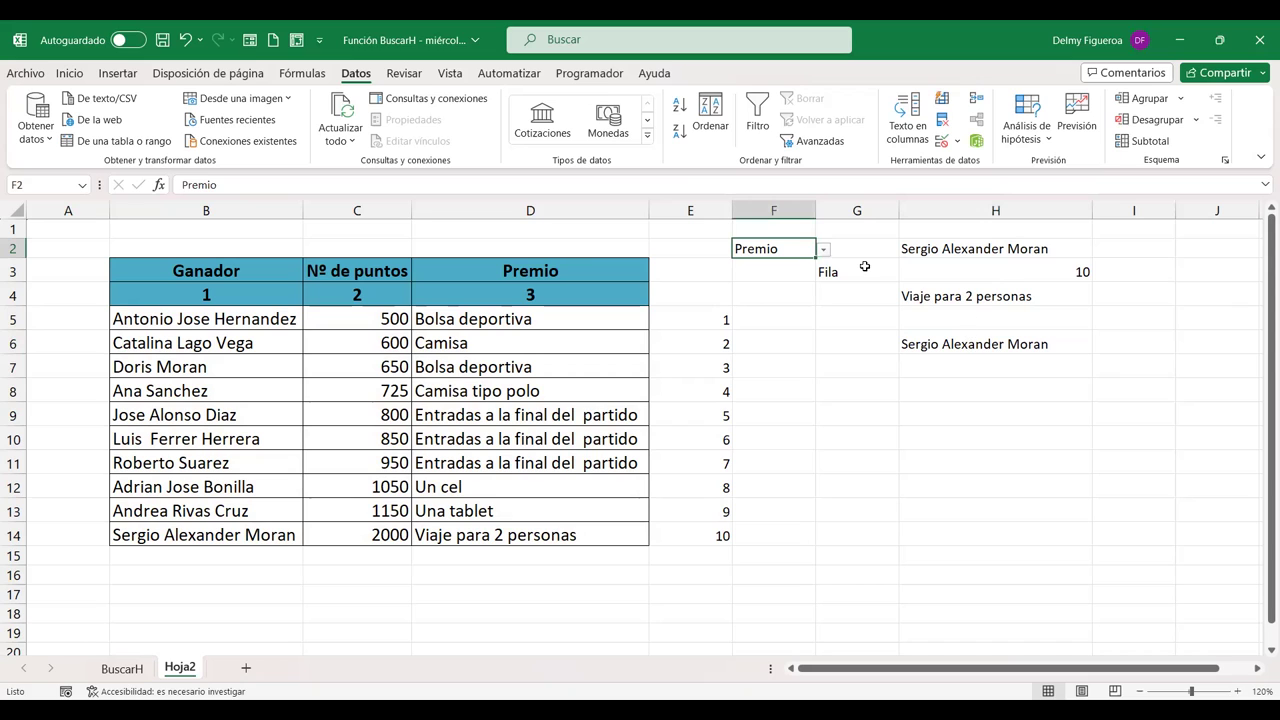
double_click(979, 338)
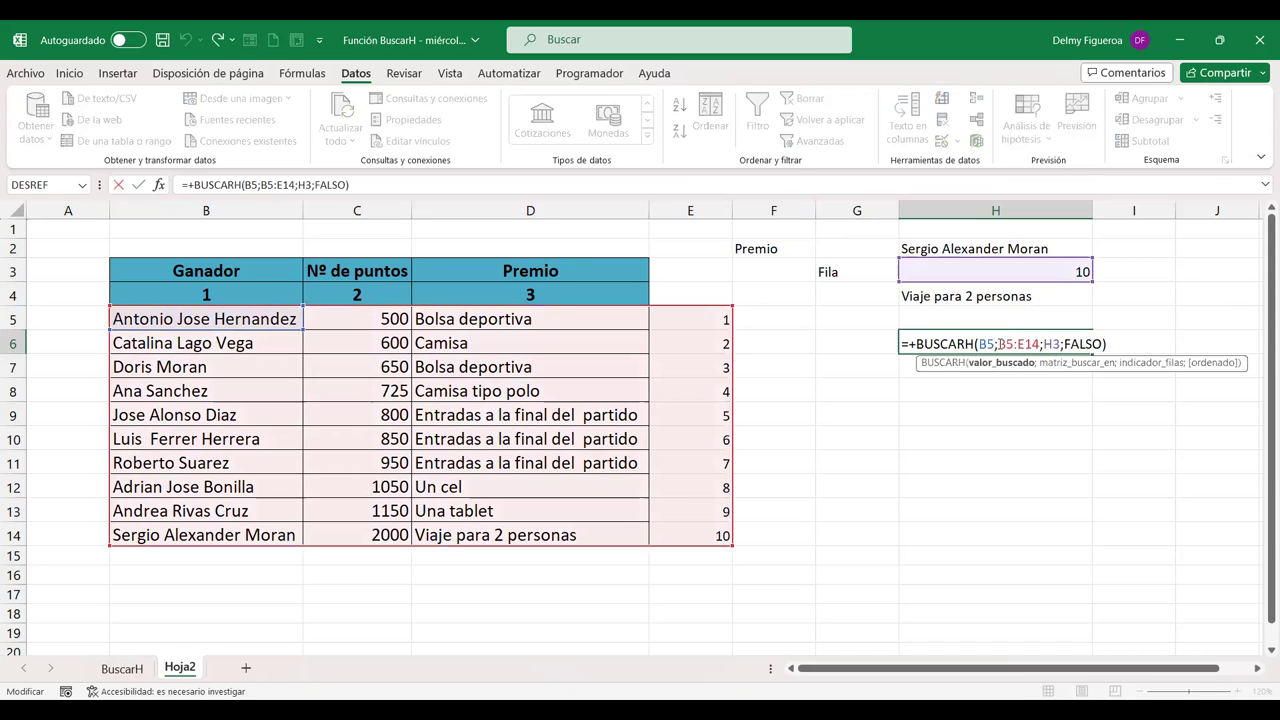
key("Delete")
key("Delete")
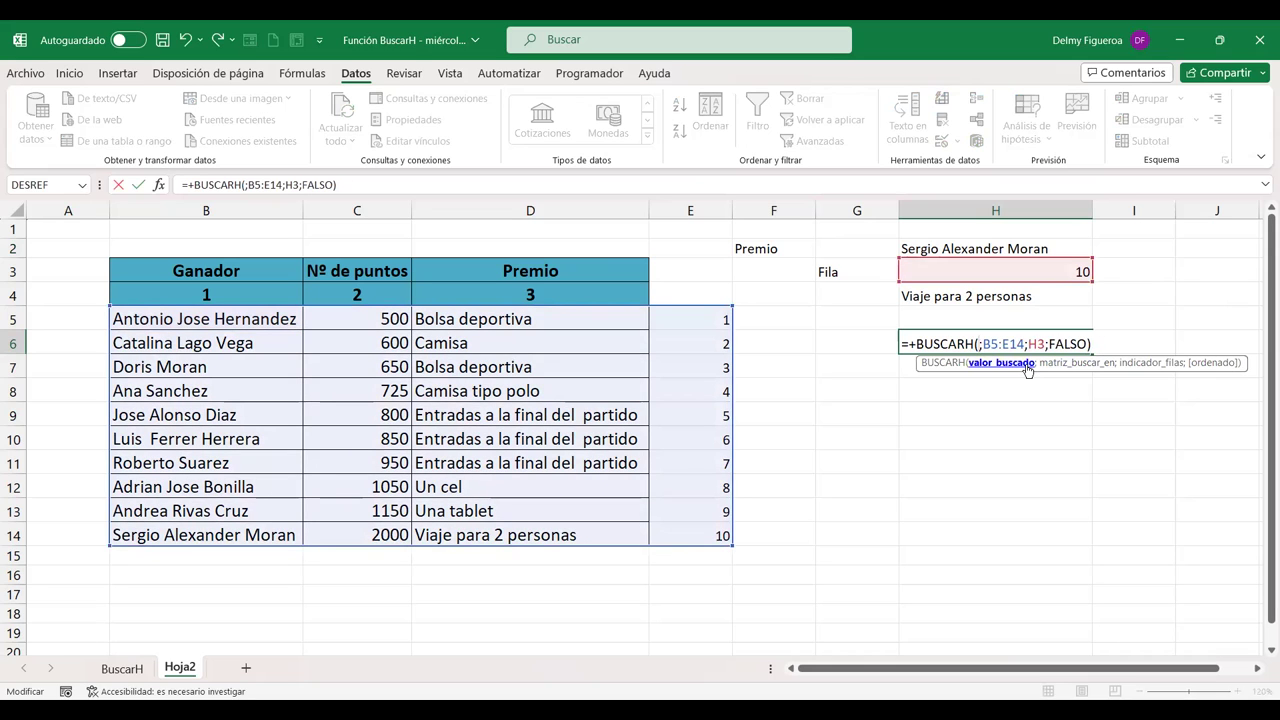
type("B5")
key("Return")
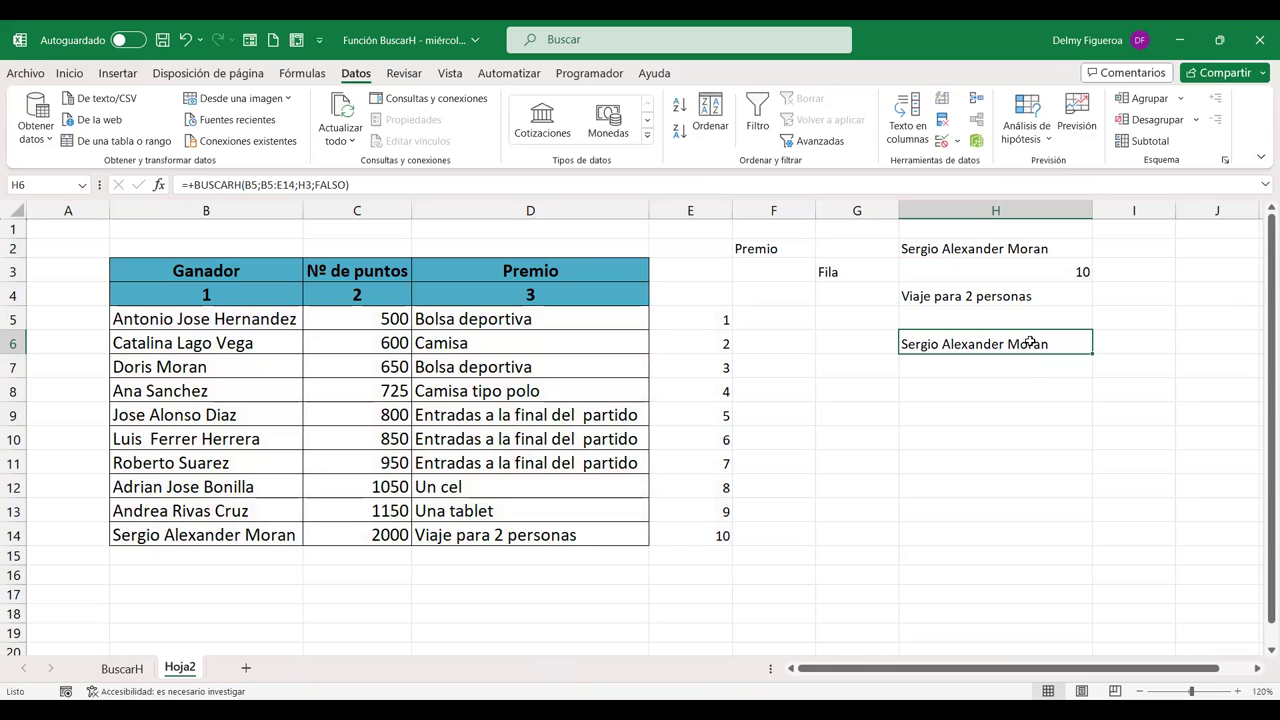
- Replace B5 with H2 so H6 reads =+BUSCARH(H2;B5:E14;H3;FALSO), showing #N/D
double_click(1030, 342)
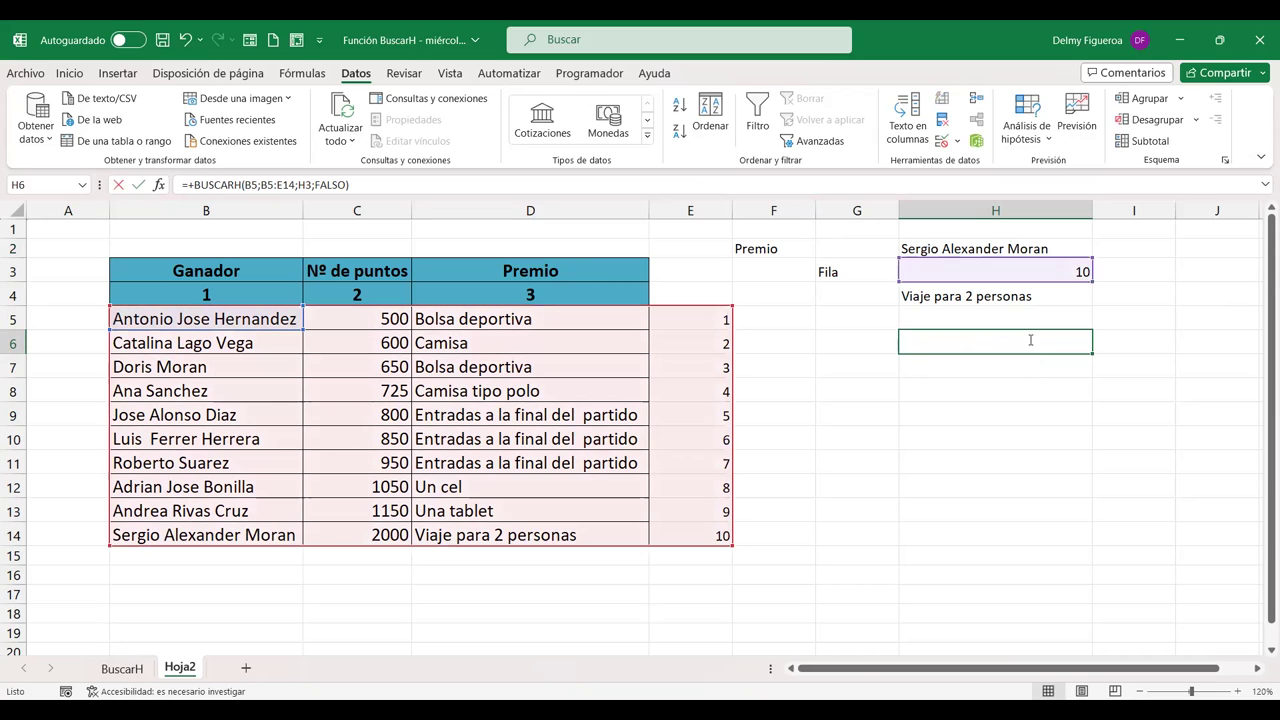
double_click(986, 344)
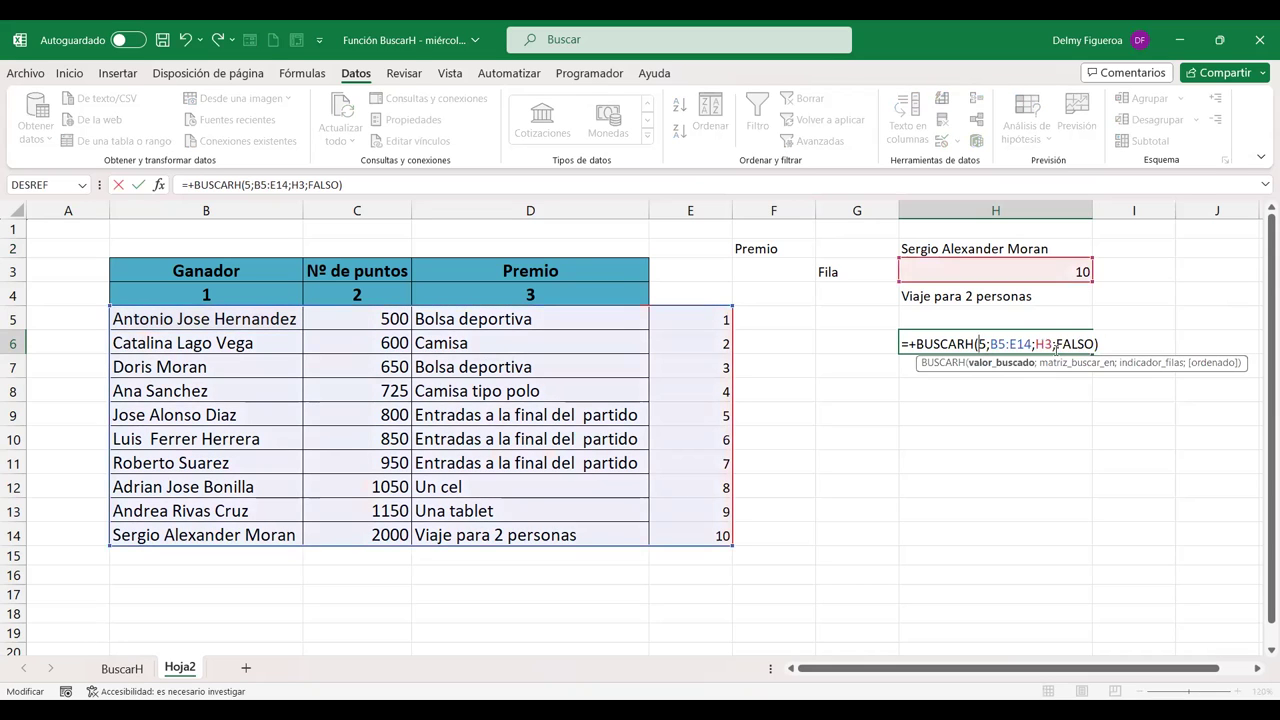
key("Delete")
left_click(958, 246)
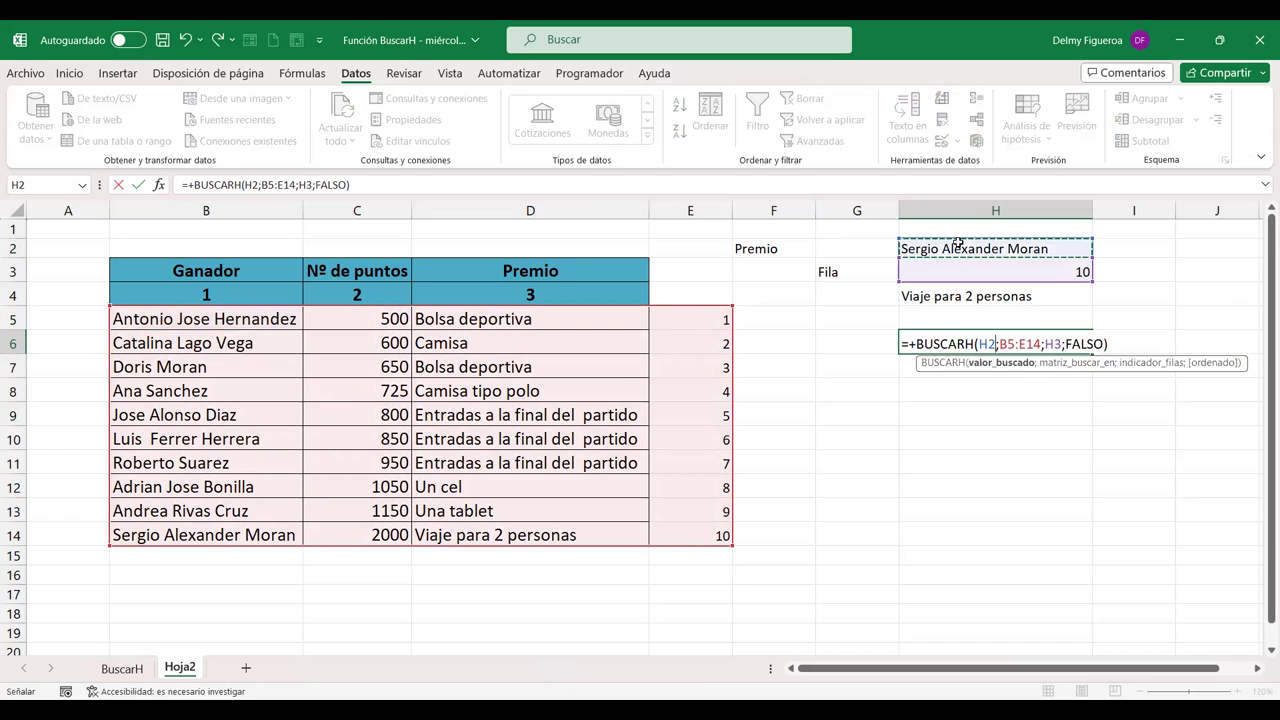
left_click(1029, 342)
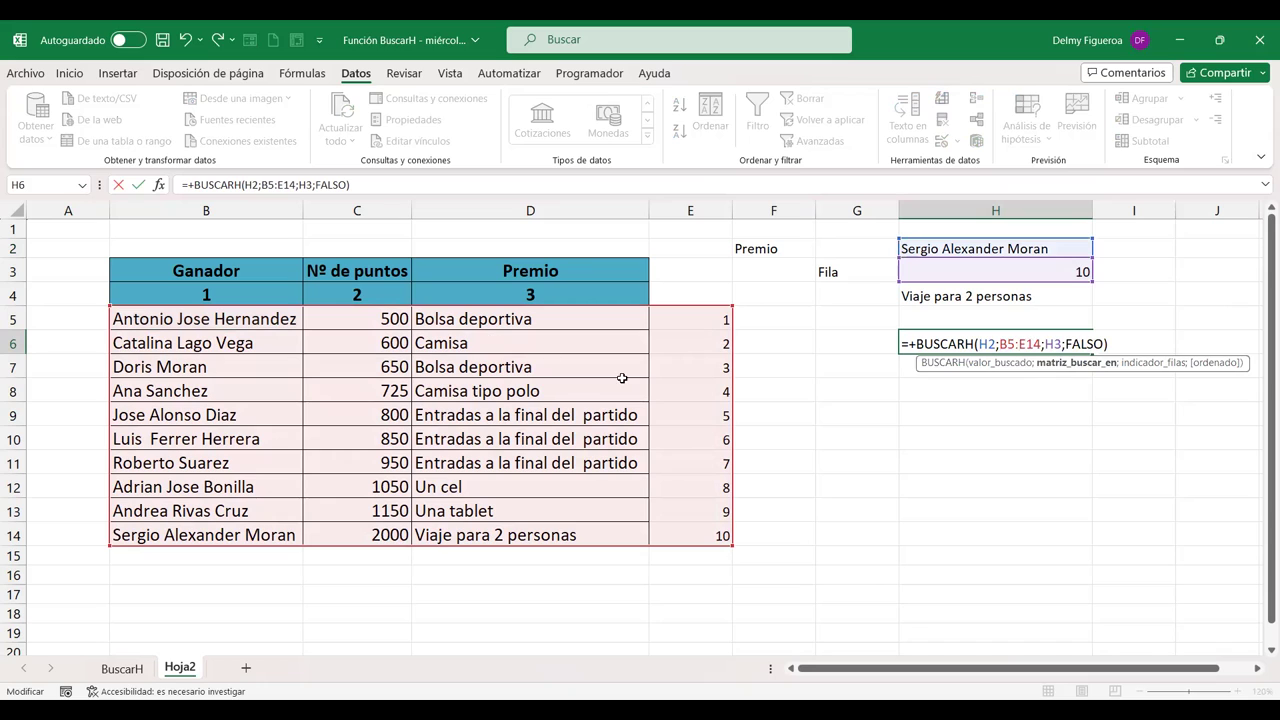
left_click(1043, 344)
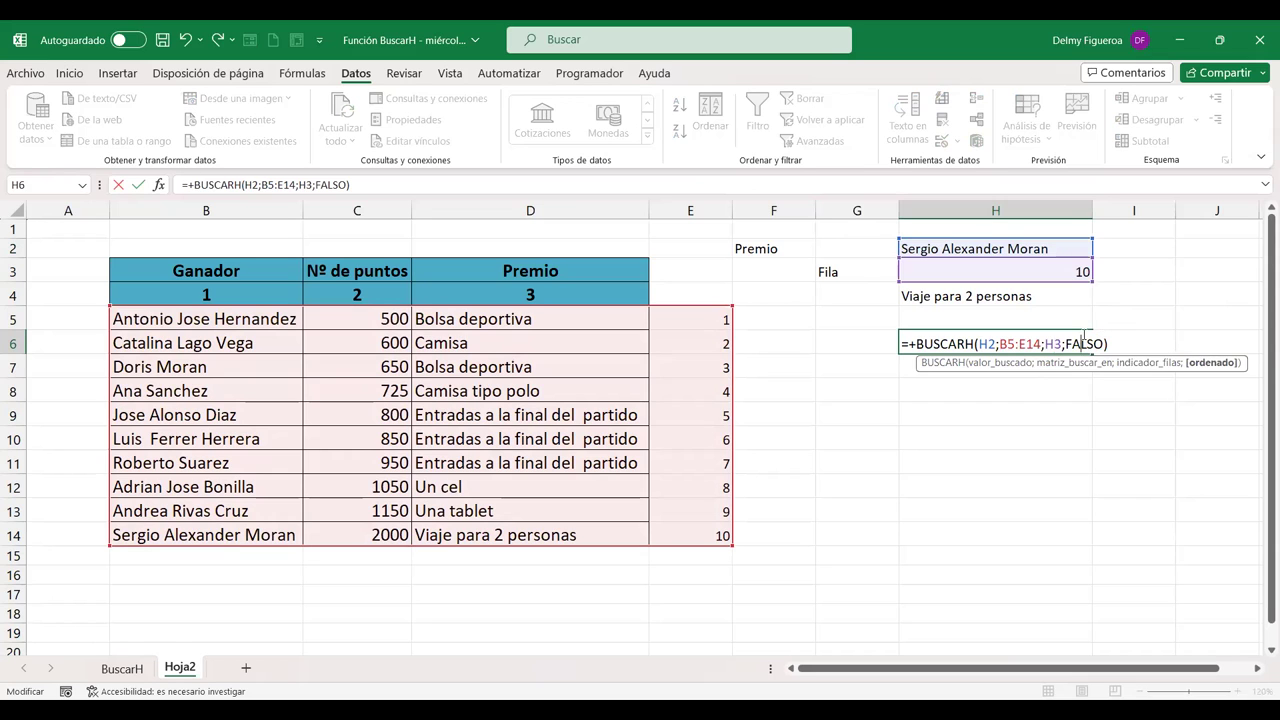
key("Return")
left_click(990, 343)
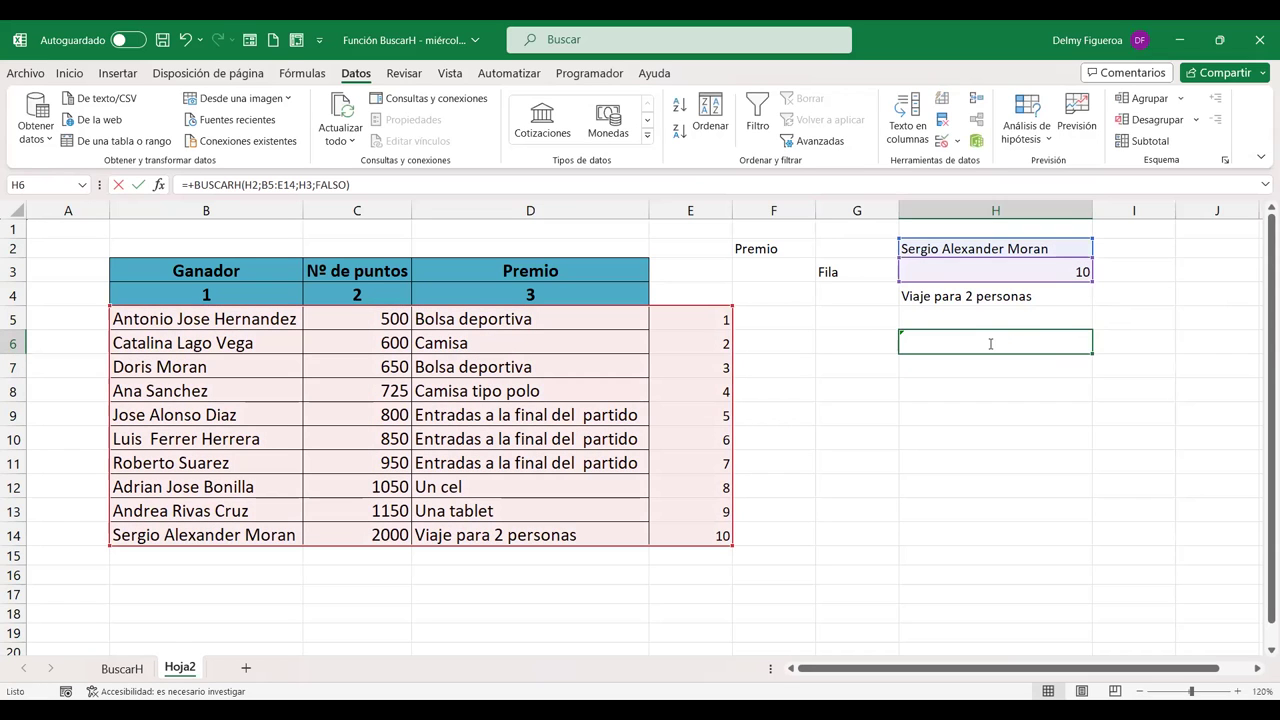
double_click(990, 343)
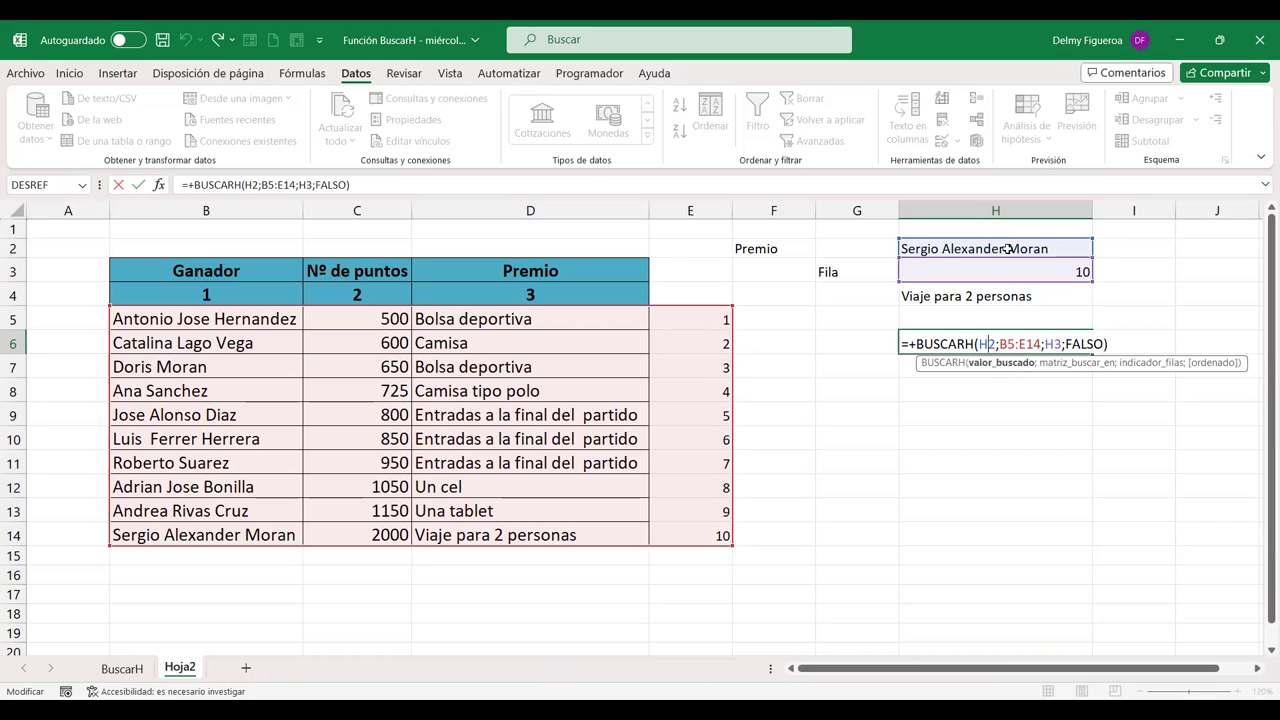
left_click(1008, 249)
- Choose another winner in H2 (row 5), then re-enter H6's BUSCARH formula, still giving #N/D
left_click(1100, 250)
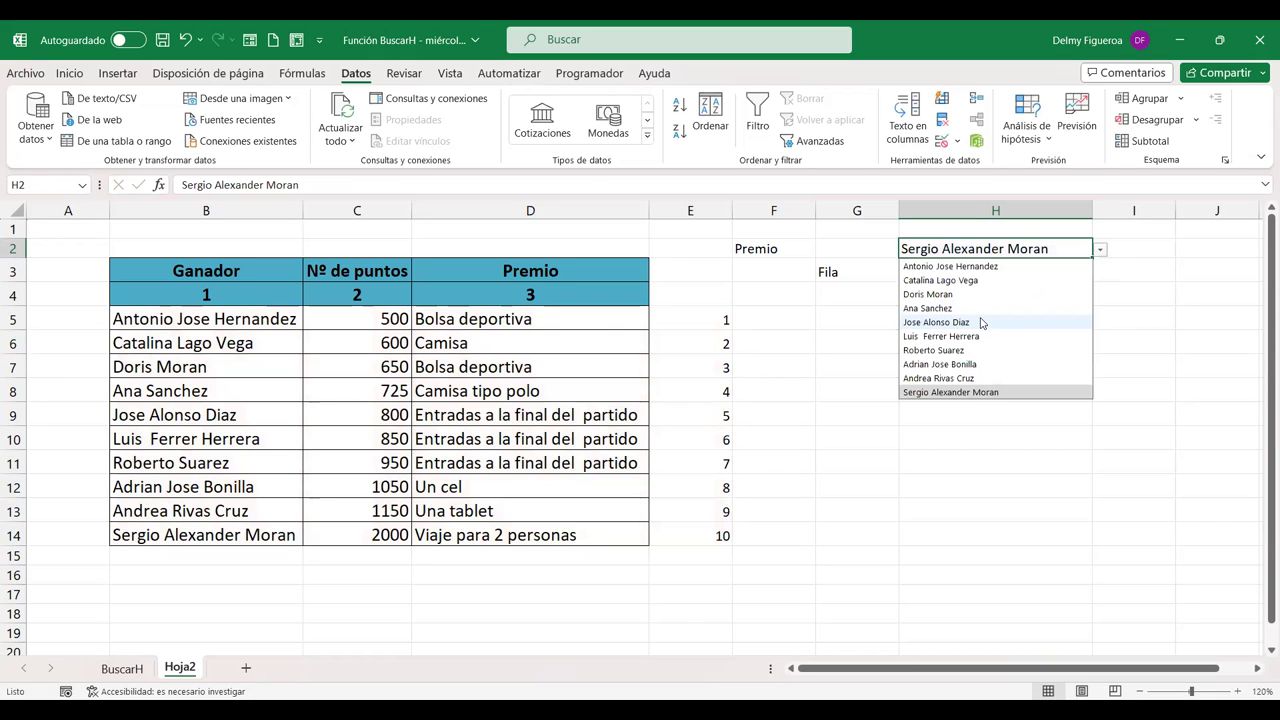
left_click(981, 320)
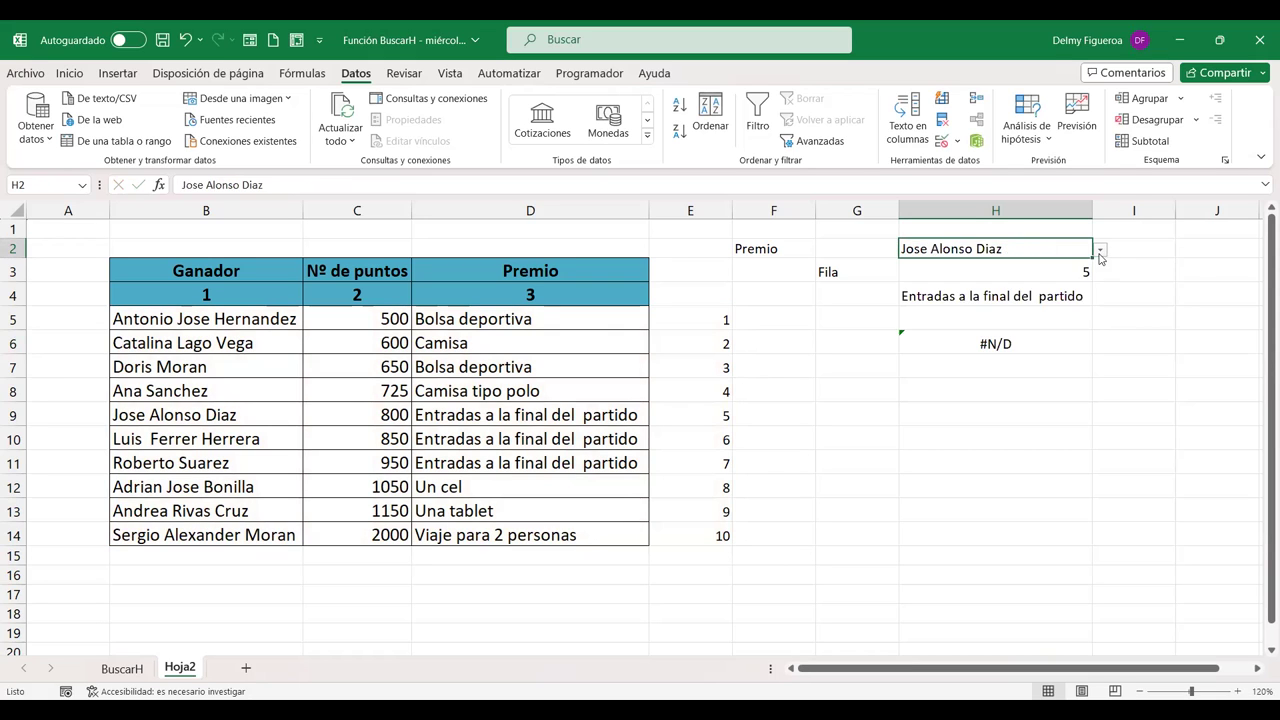
double_click(1006, 345)
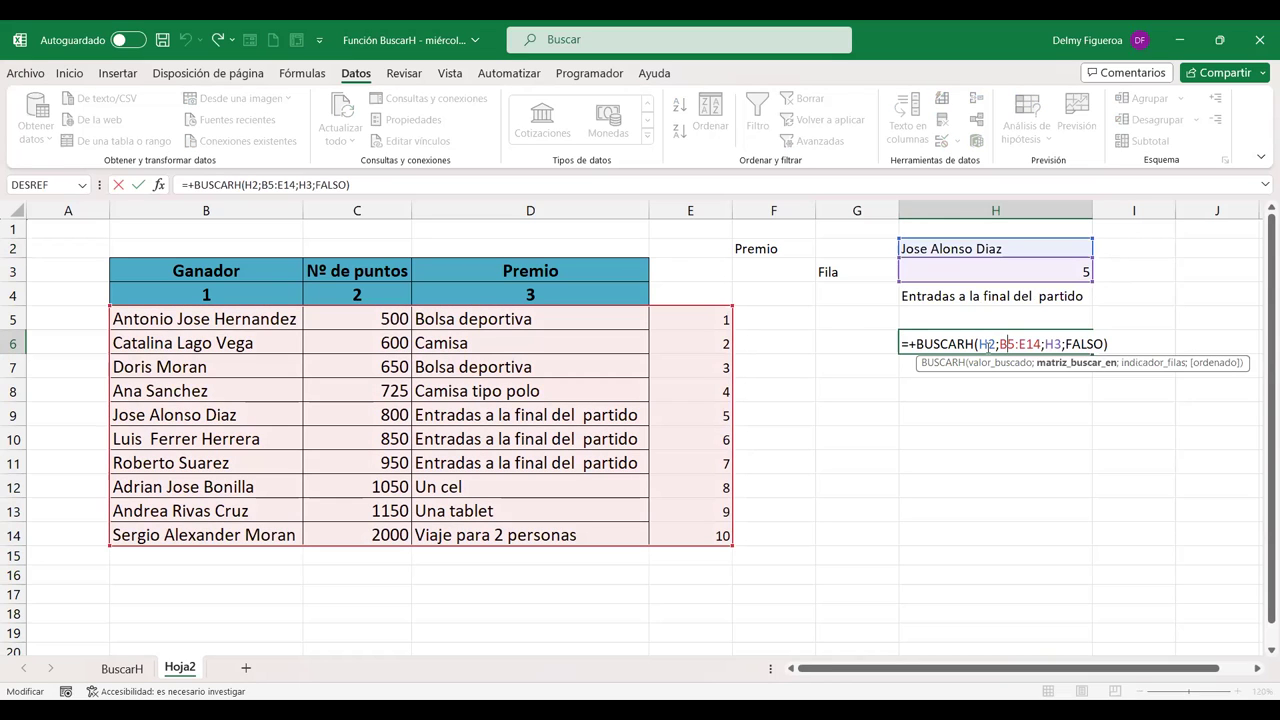
left_click(988, 343)
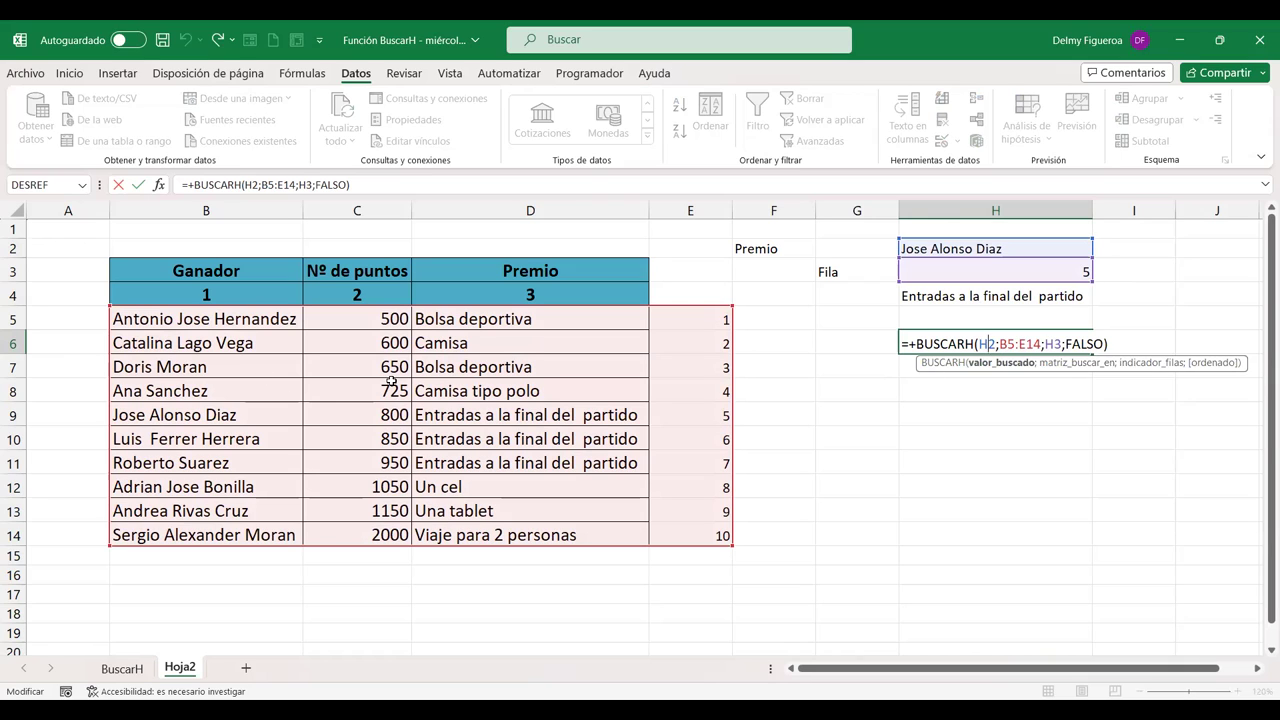
left_click(1063, 344)
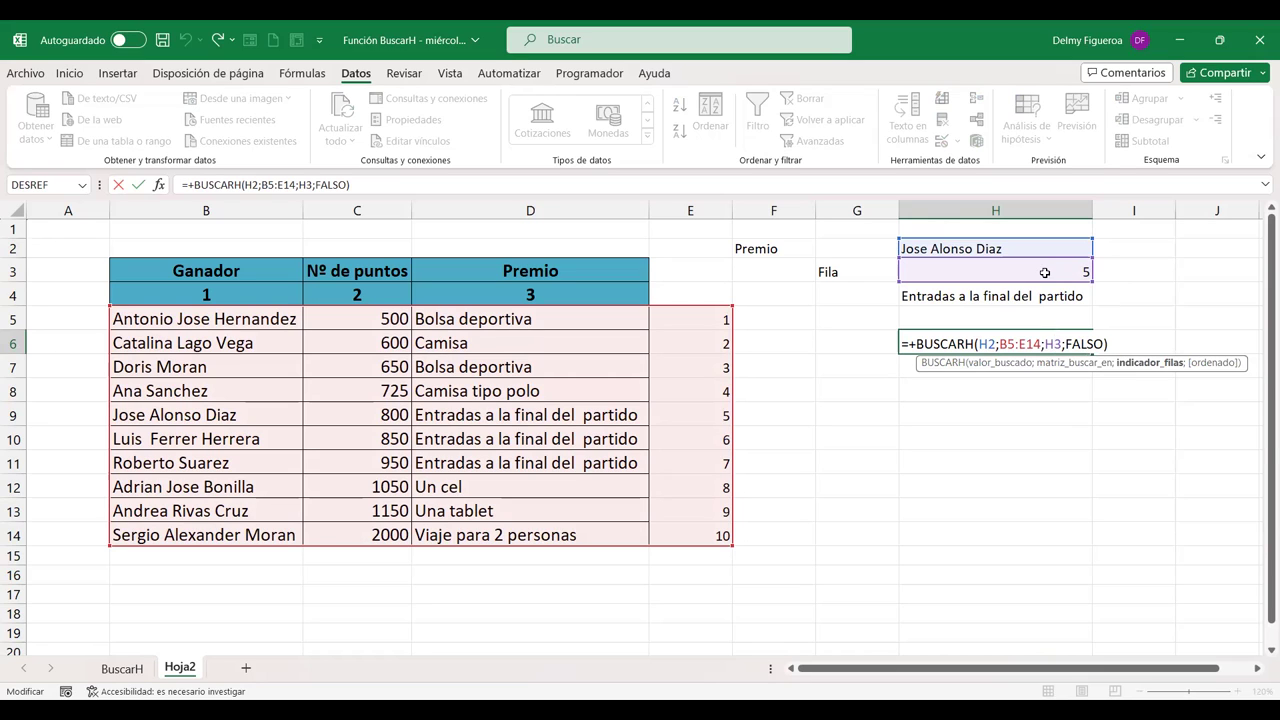
left_click(1105, 344)
key("Return")
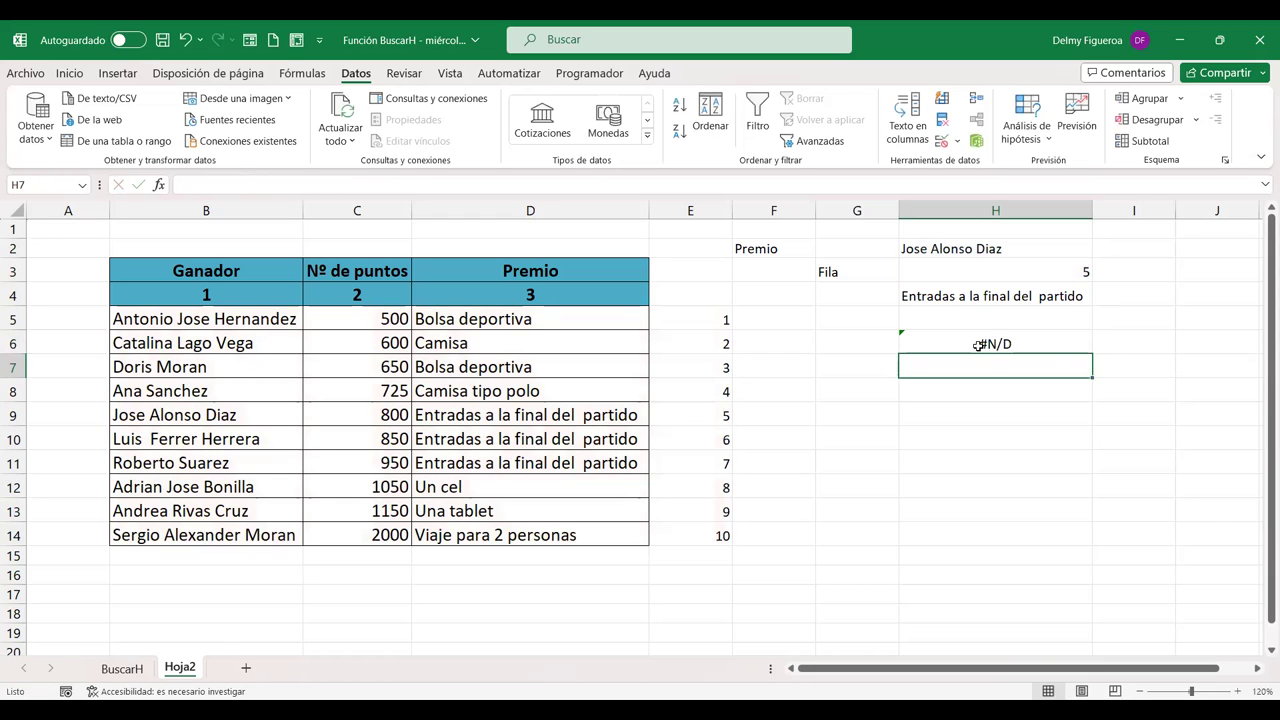
double_click(986, 344)
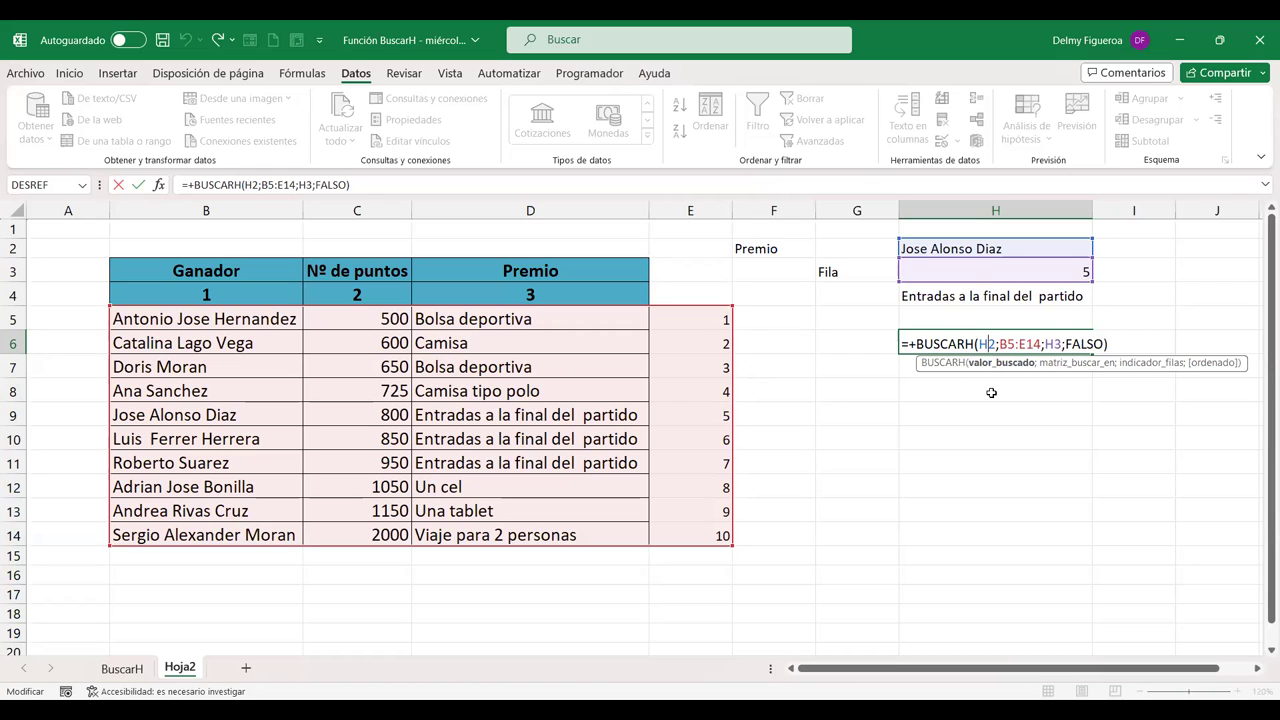
key("Return")
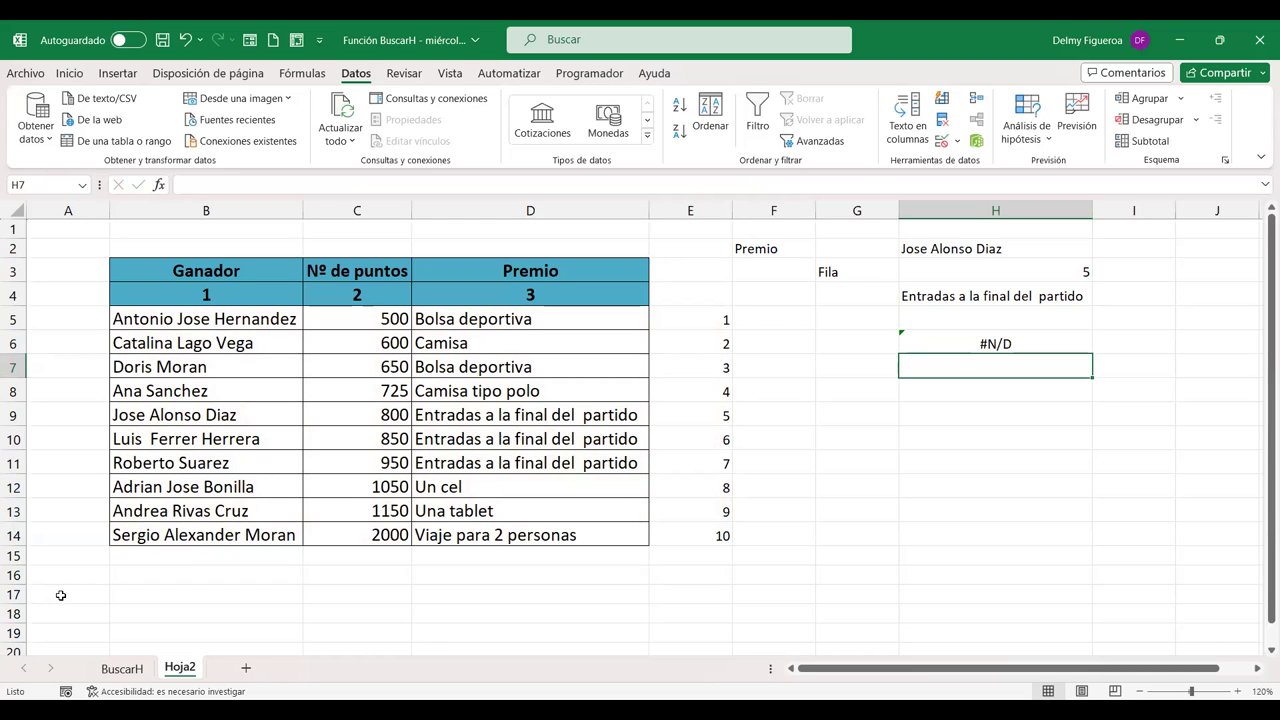
- Switch to the BuscarH sheet and look over the B15:F18 points-and-prizes table
left_click(121, 668)
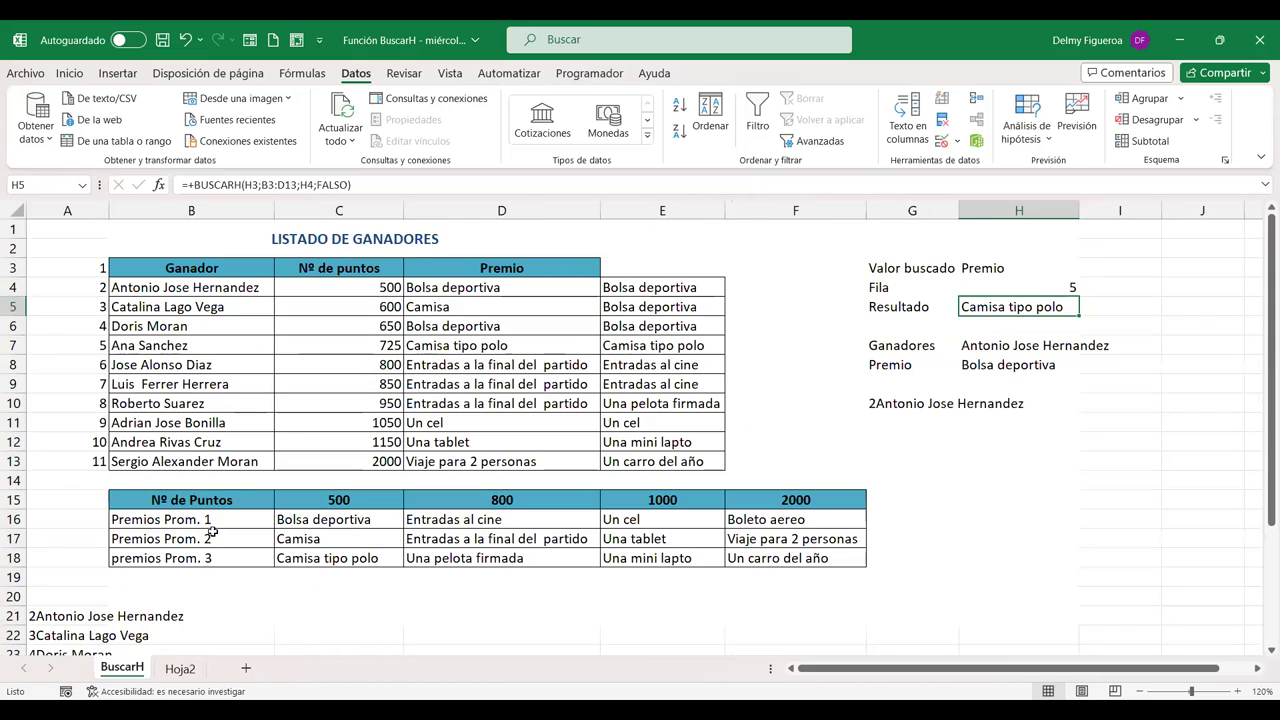
mouse_move(215, 500)
left_mouse_down()
mouse_move(828, 544)
mouse_move(832, 556)
left_mouse_up()
left_click(900, 460)
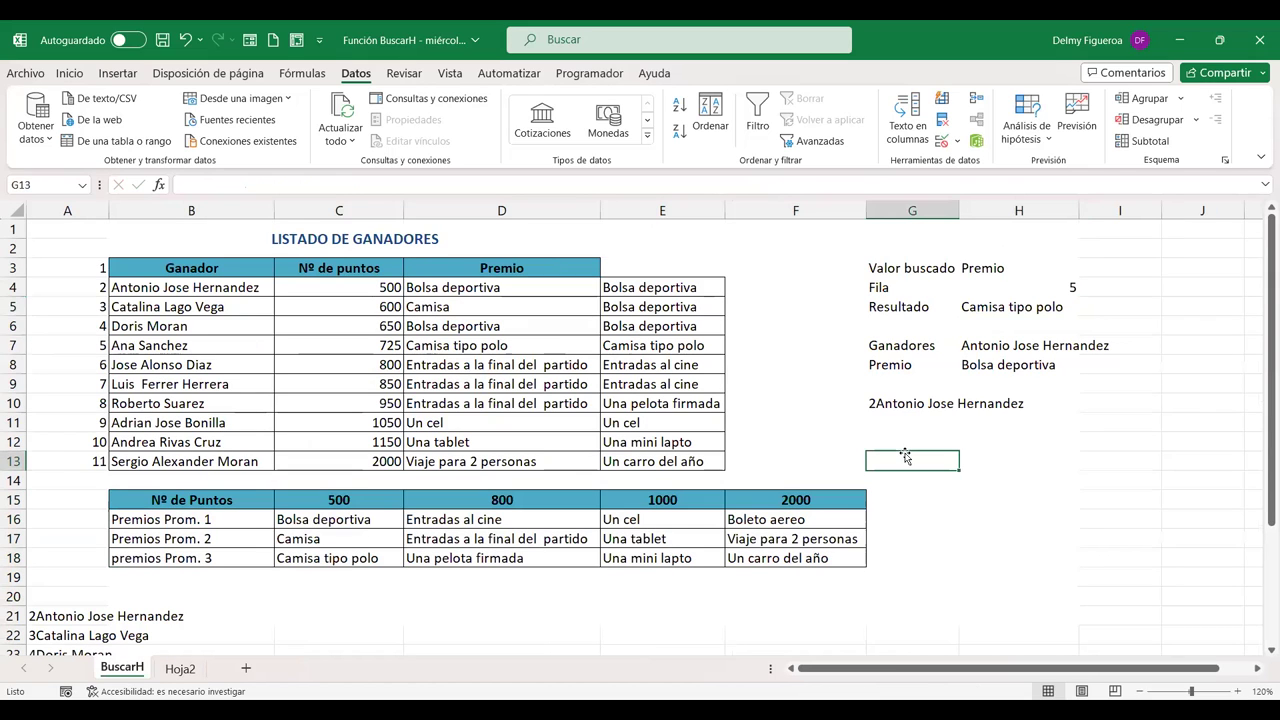
left_click(792, 236)
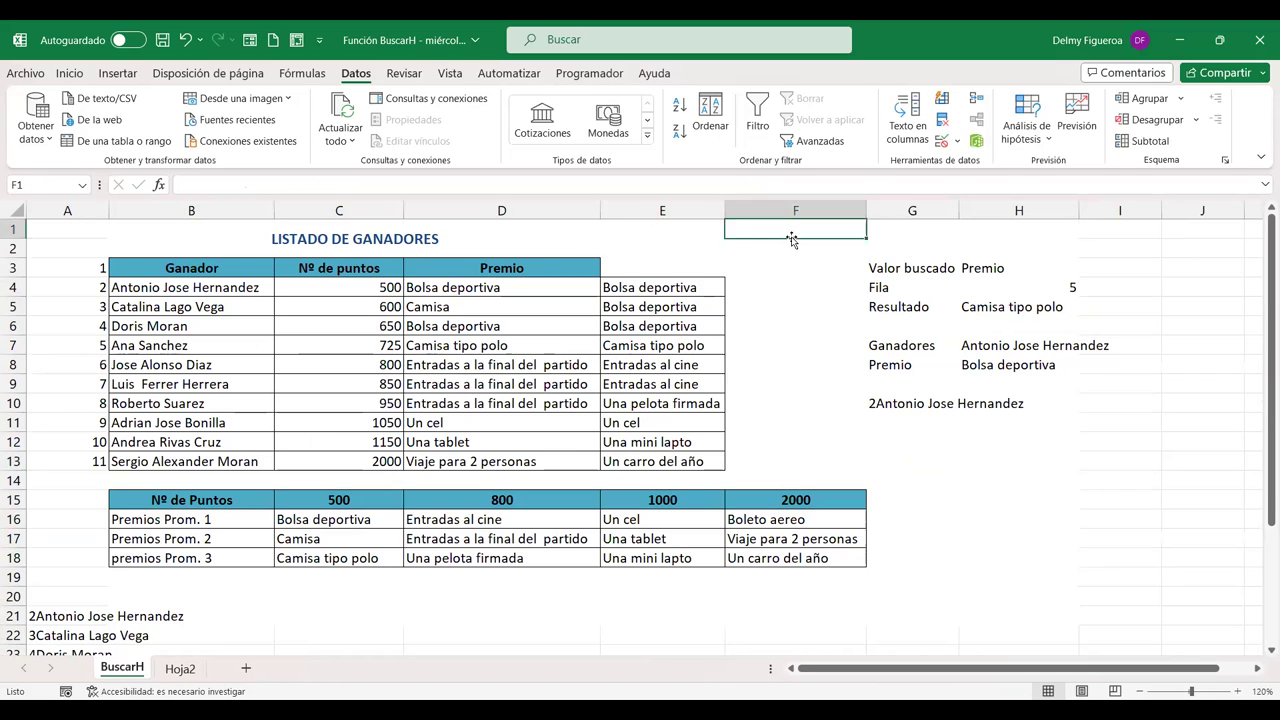
left_click(84, 231)
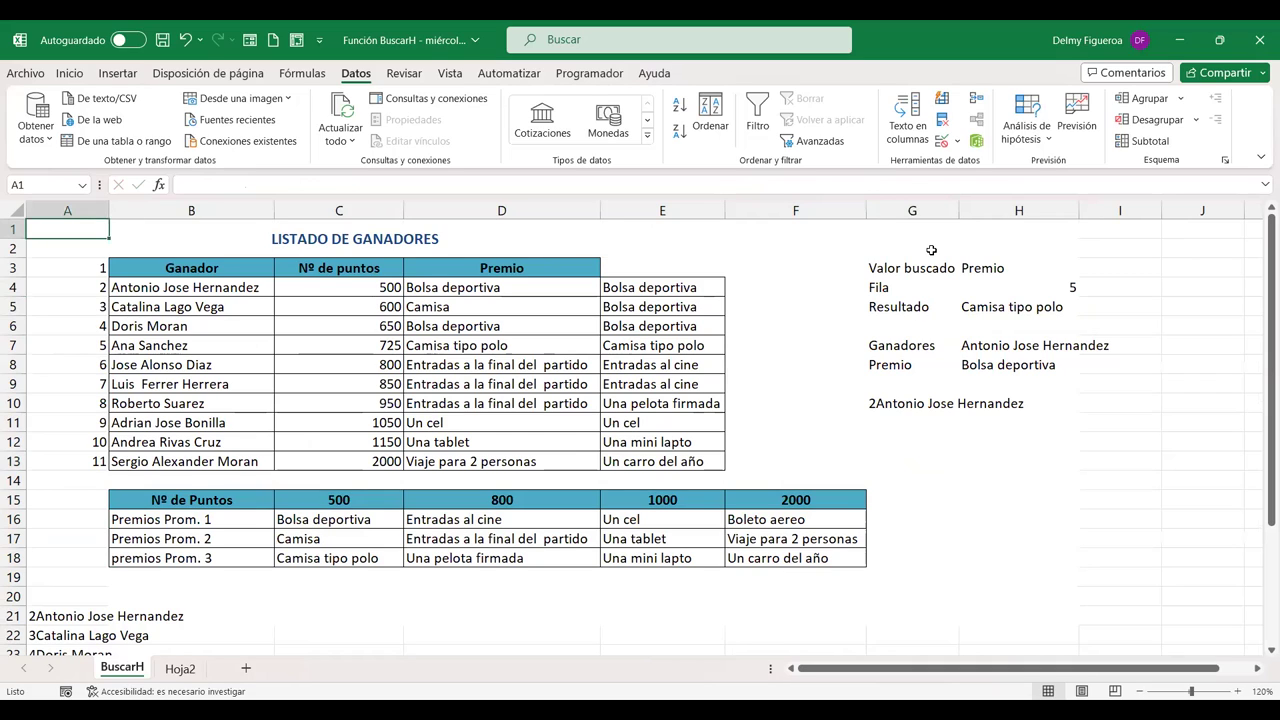